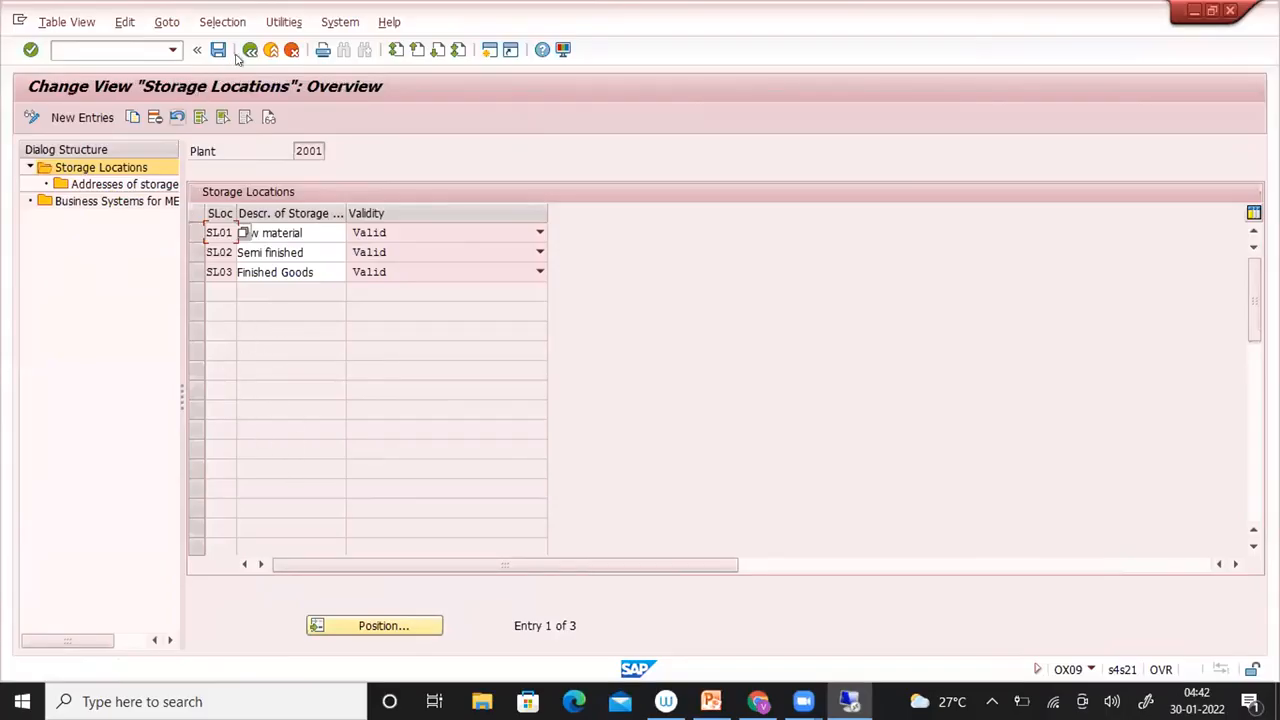
Reopen Maintain storage location for plant 2001 and review the descriptions of SL01, SL02 and SL03
key(F3)
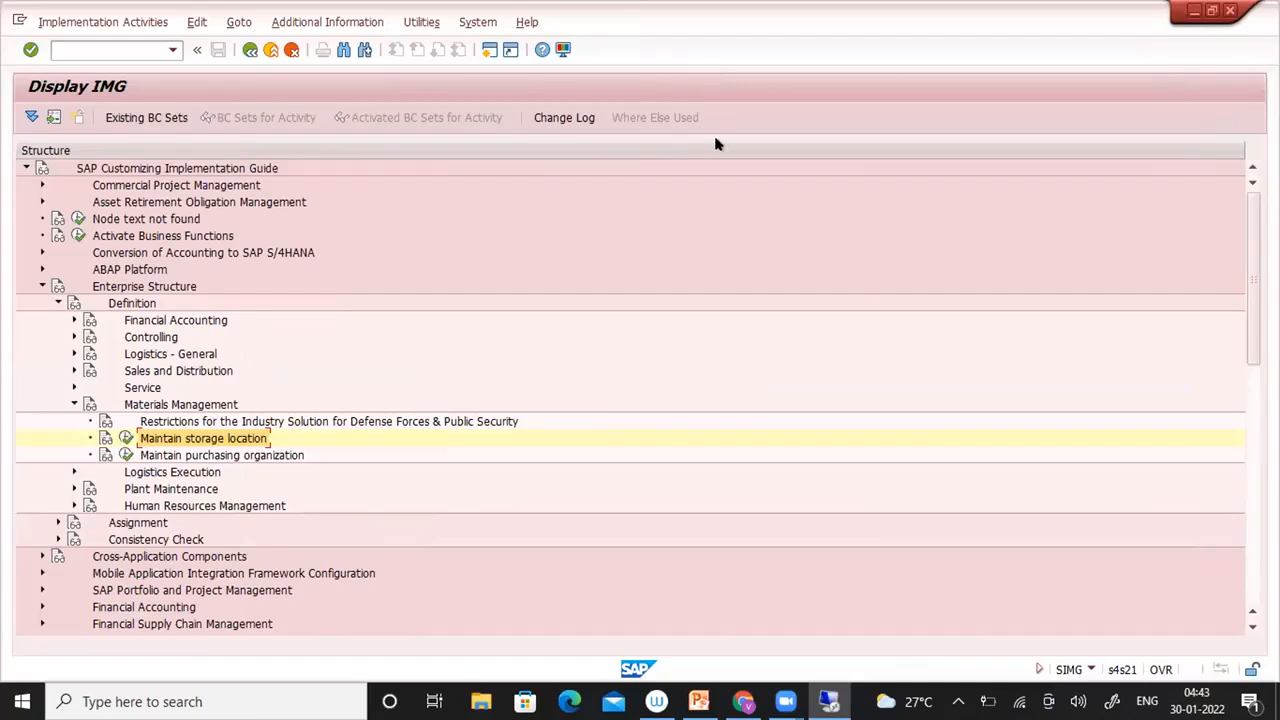
click(126, 440)
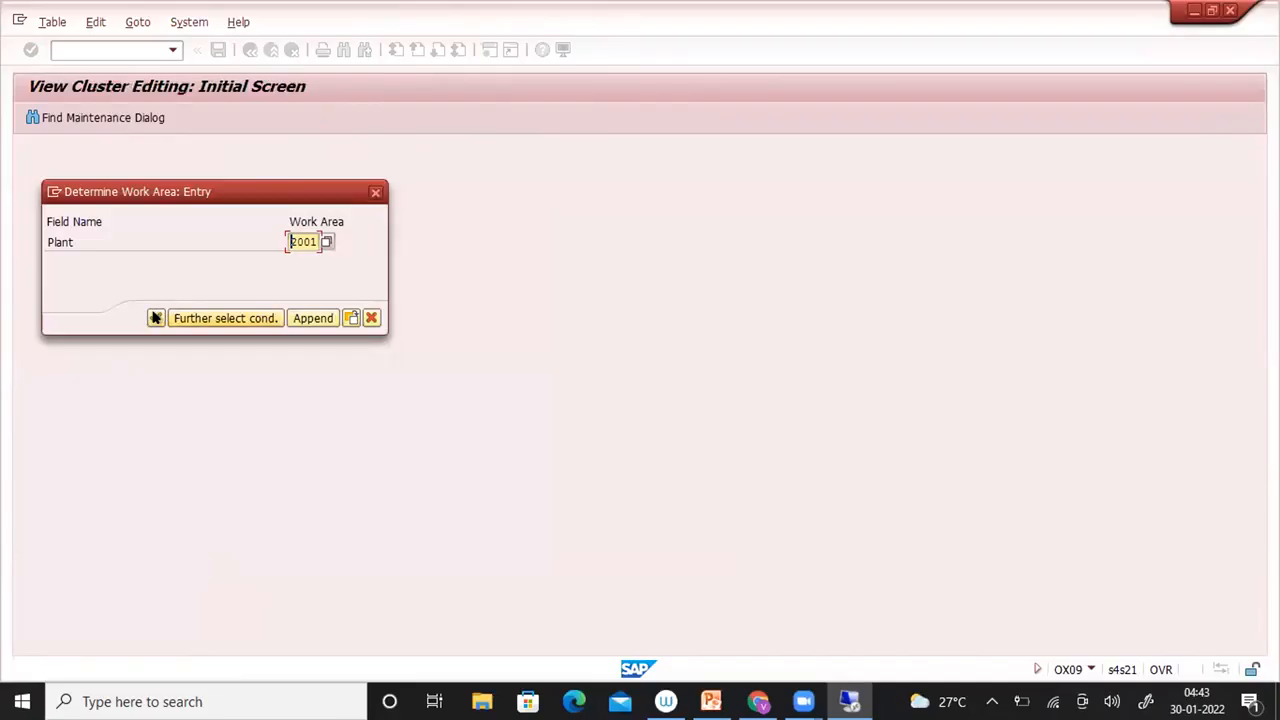
click(155, 318)
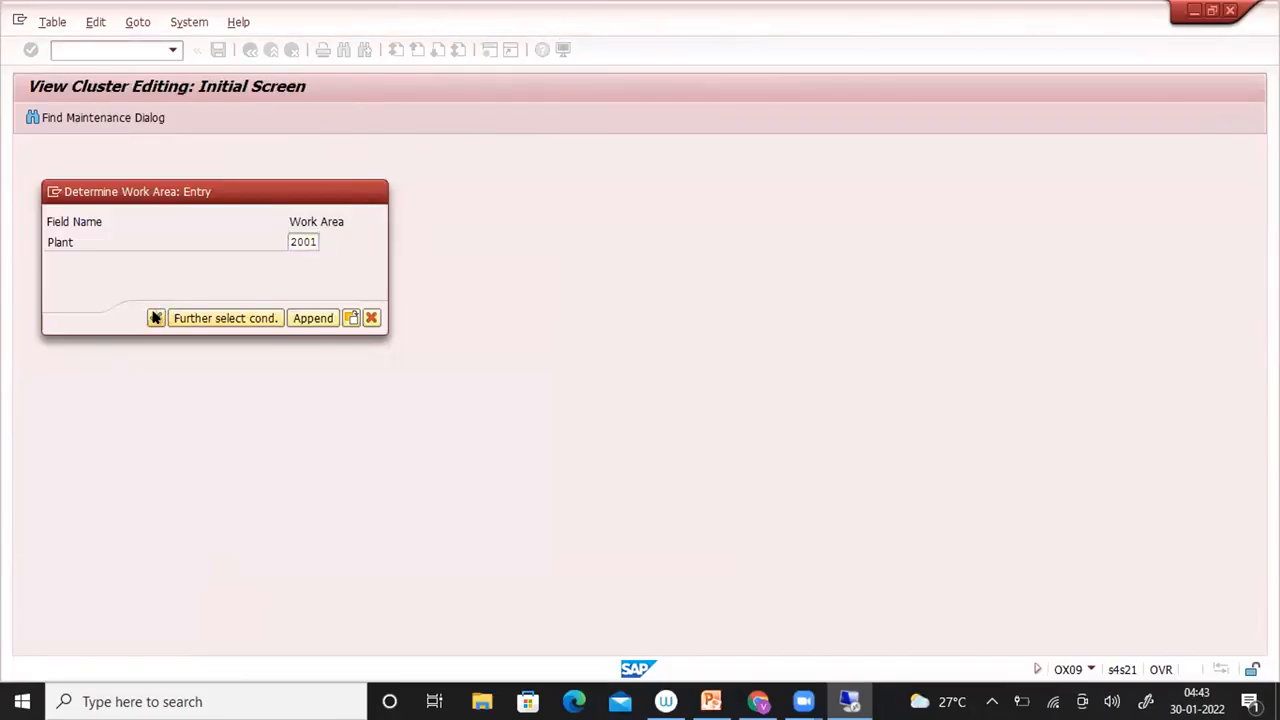
click(321, 233)
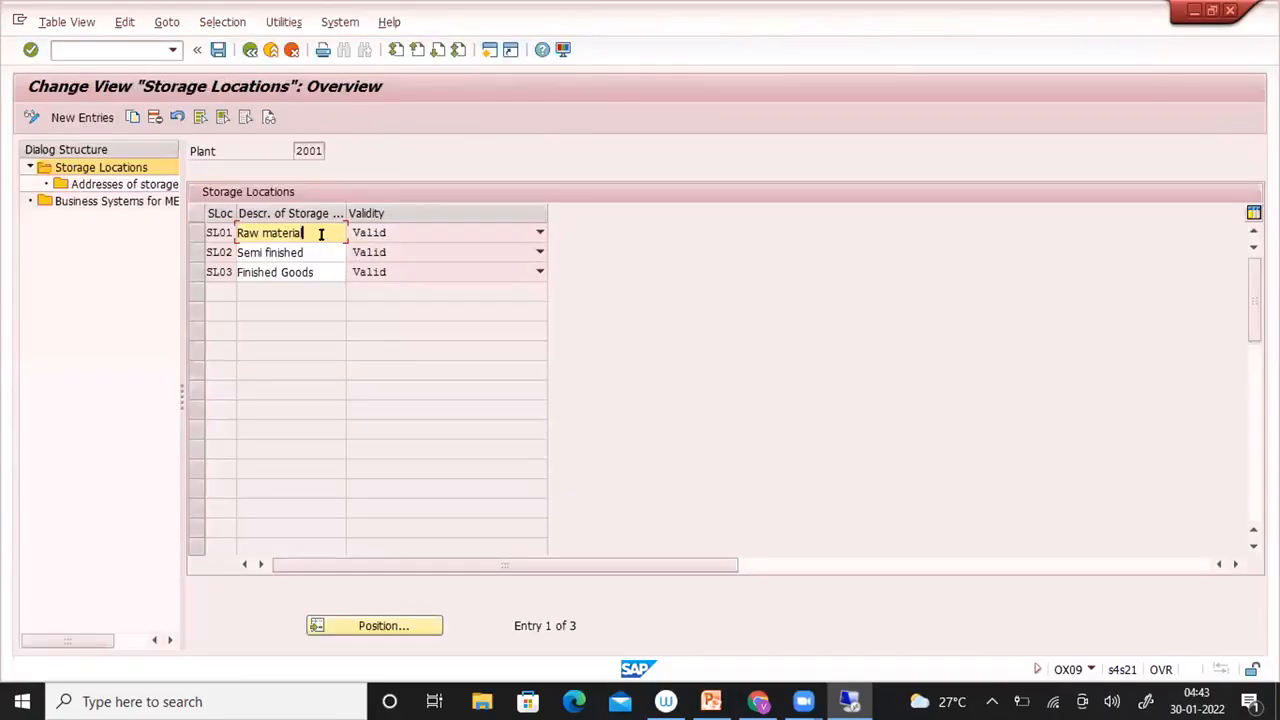
click(323, 252)
click(328, 271)
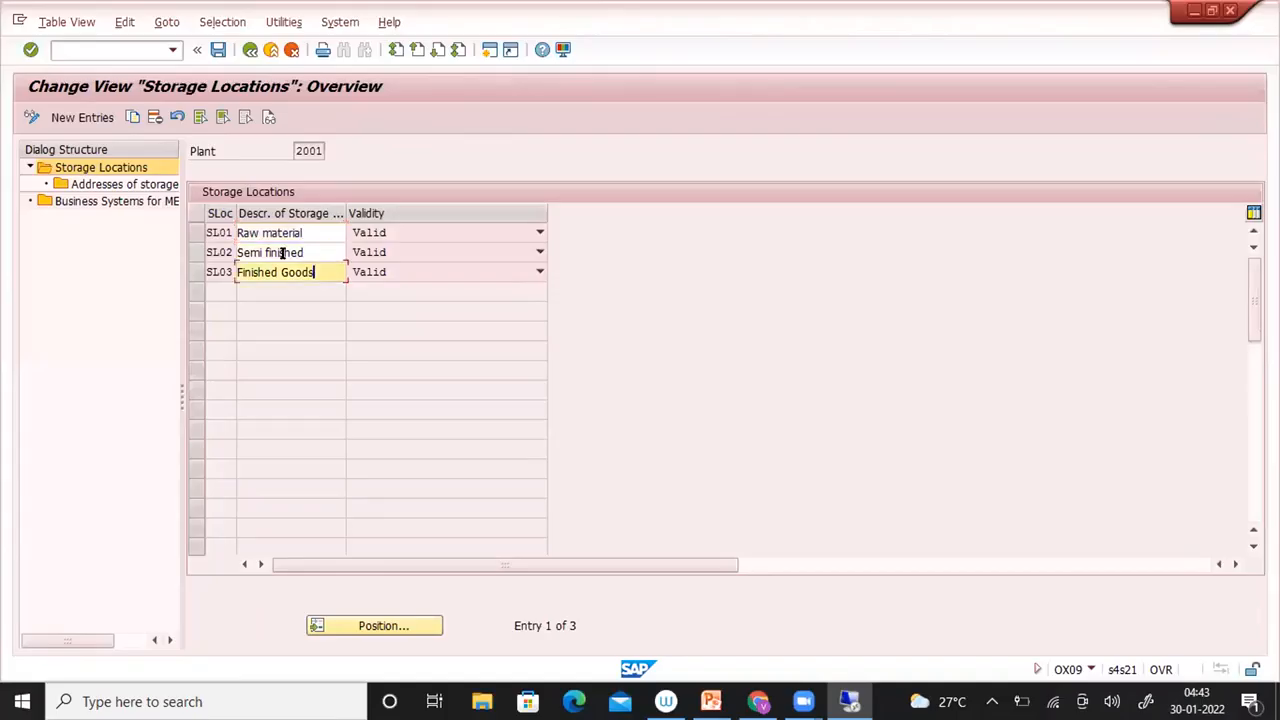
Select the storage location entries SL01, SL02 and SL03, and return to the customizing structure
click(196, 233)
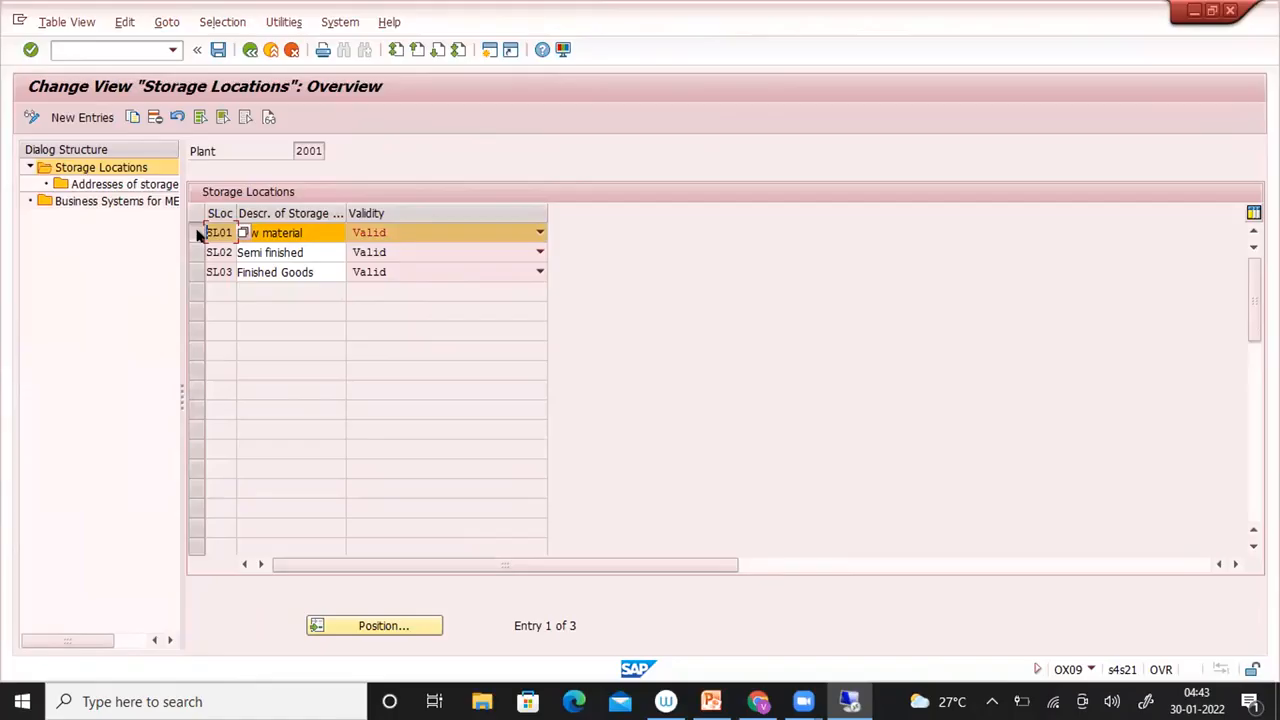
click(197, 234)
click(192, 232)
click(192, 254)
click(195, 272)
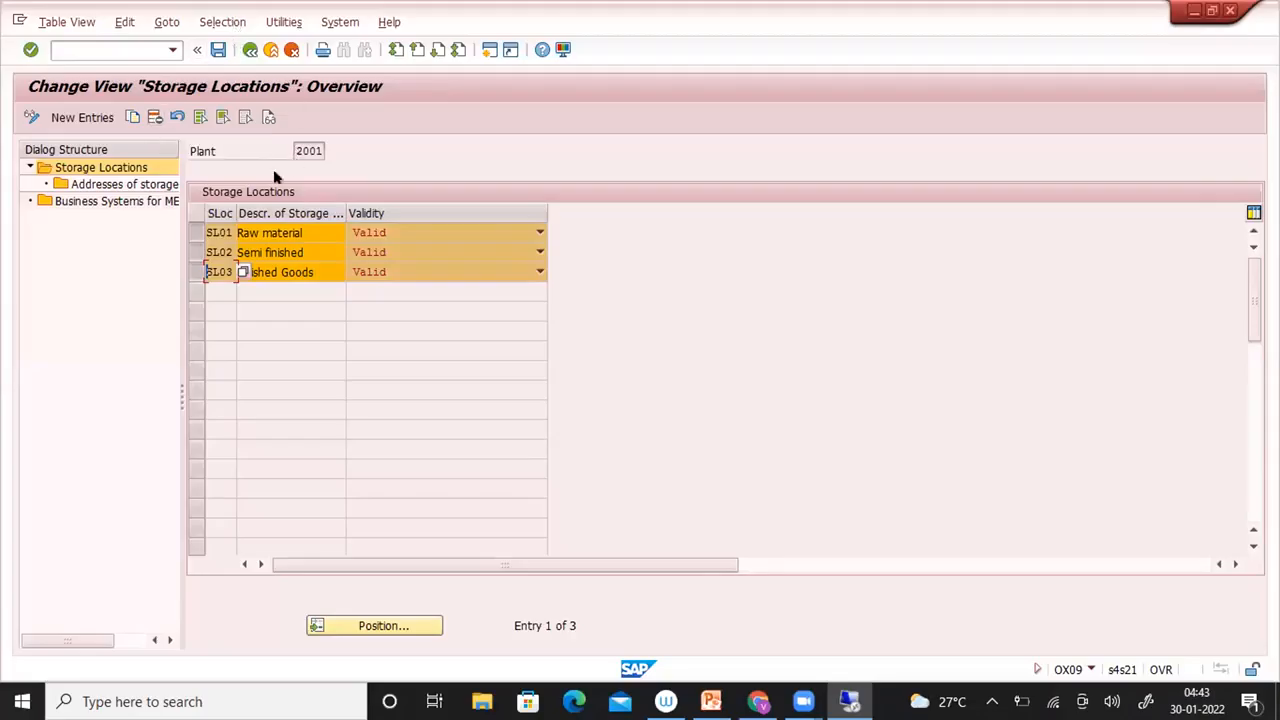
click(250, 50)
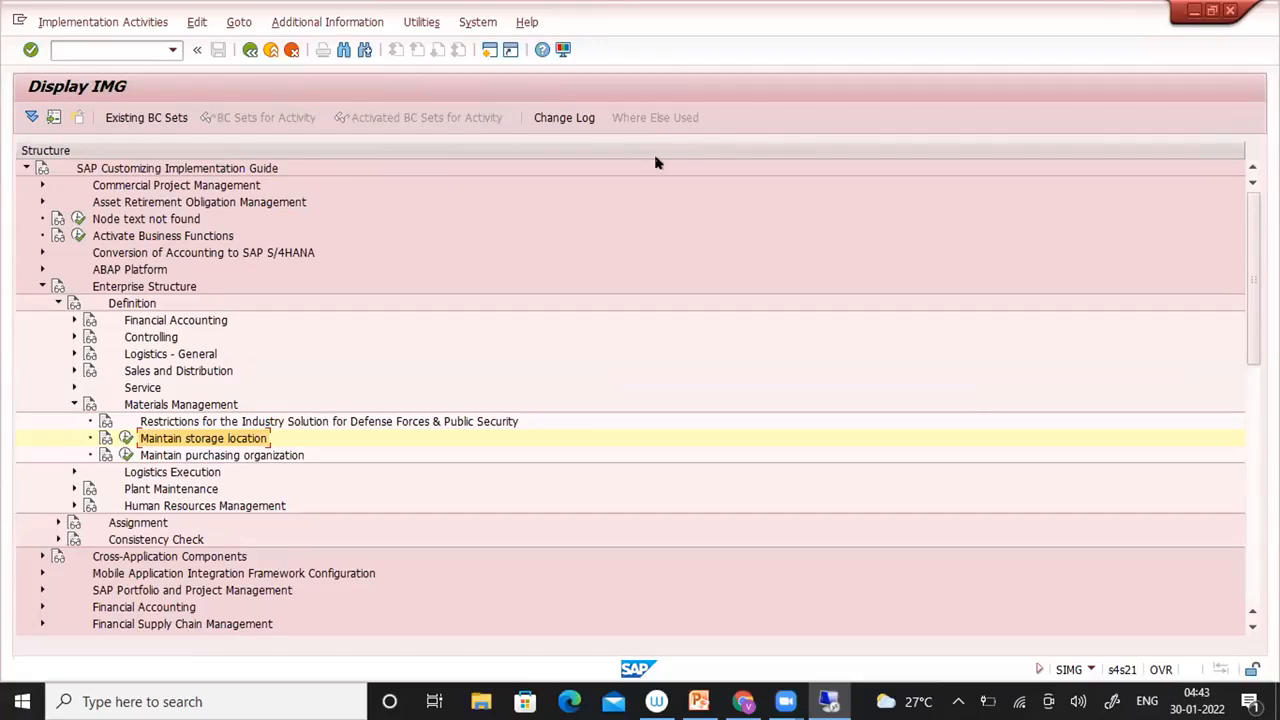
Open the storage locations of plant 2001 and start a new address entry for SL01
click(126, 438)
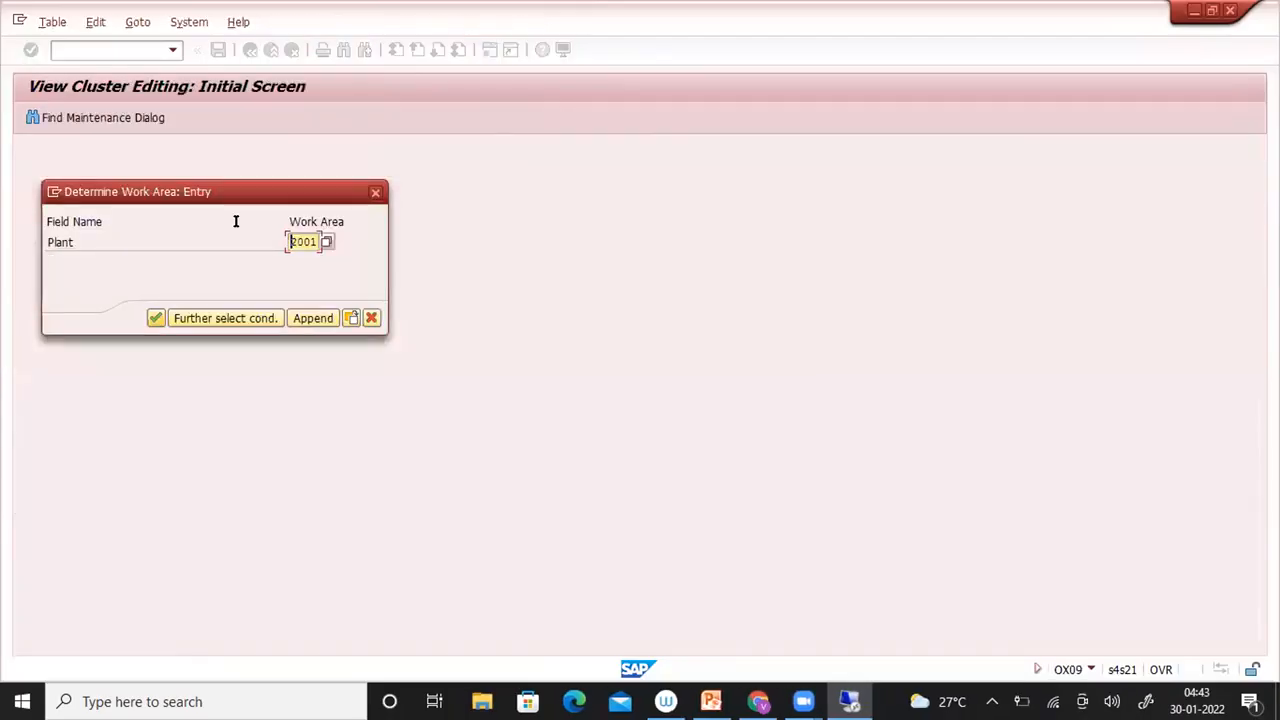
key(Return)
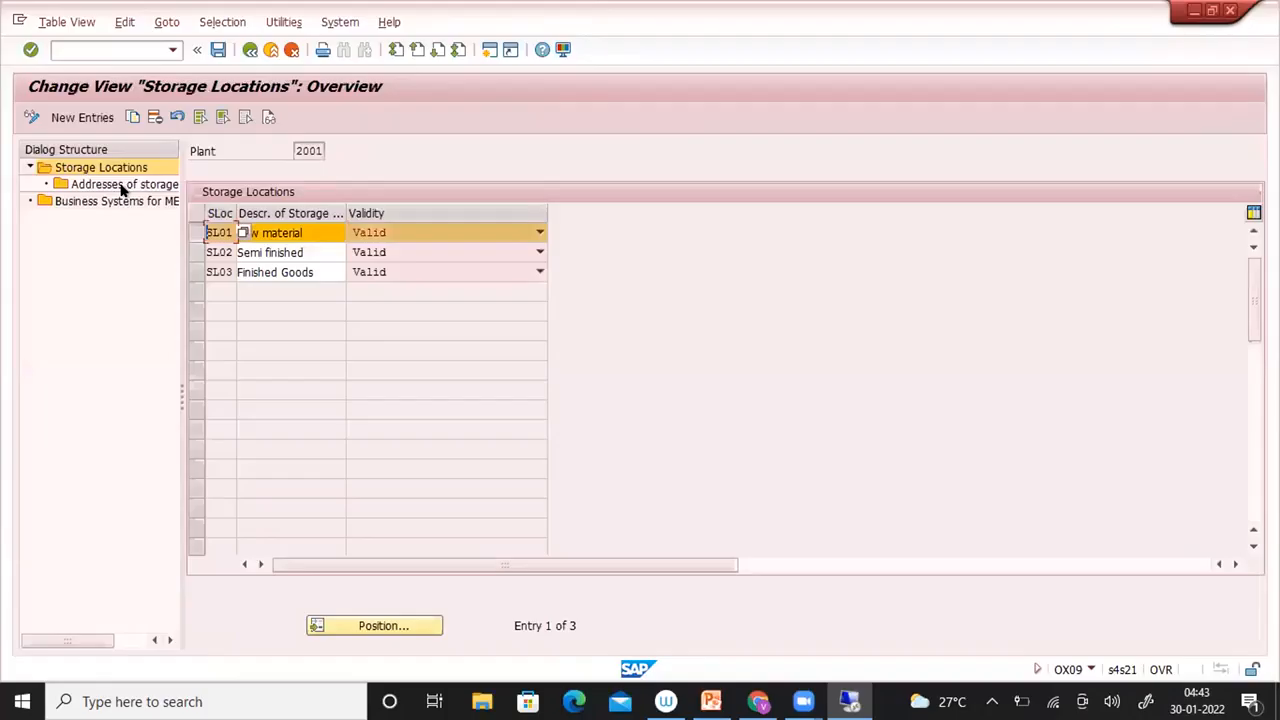
double_click(123, 187)
click(80, 119)
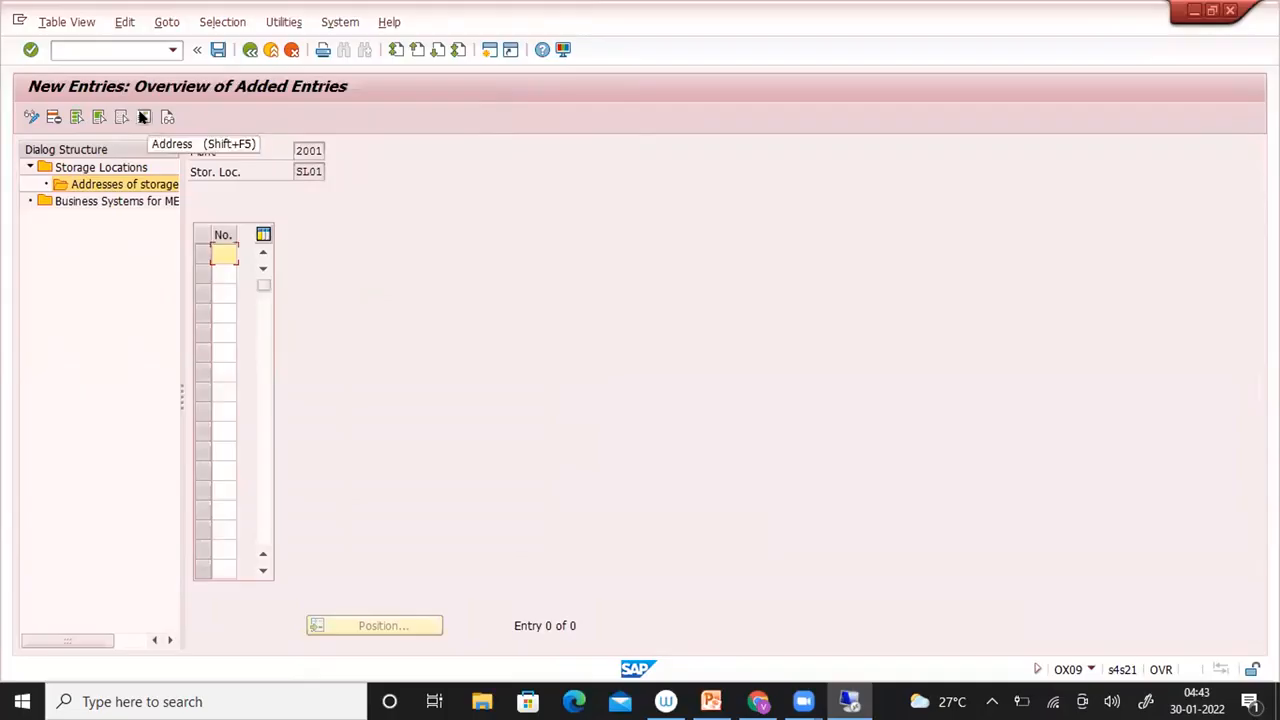
Enter address number 10 for storage location SL01, view its address form, and return to the customizing structure
click(143, 117)
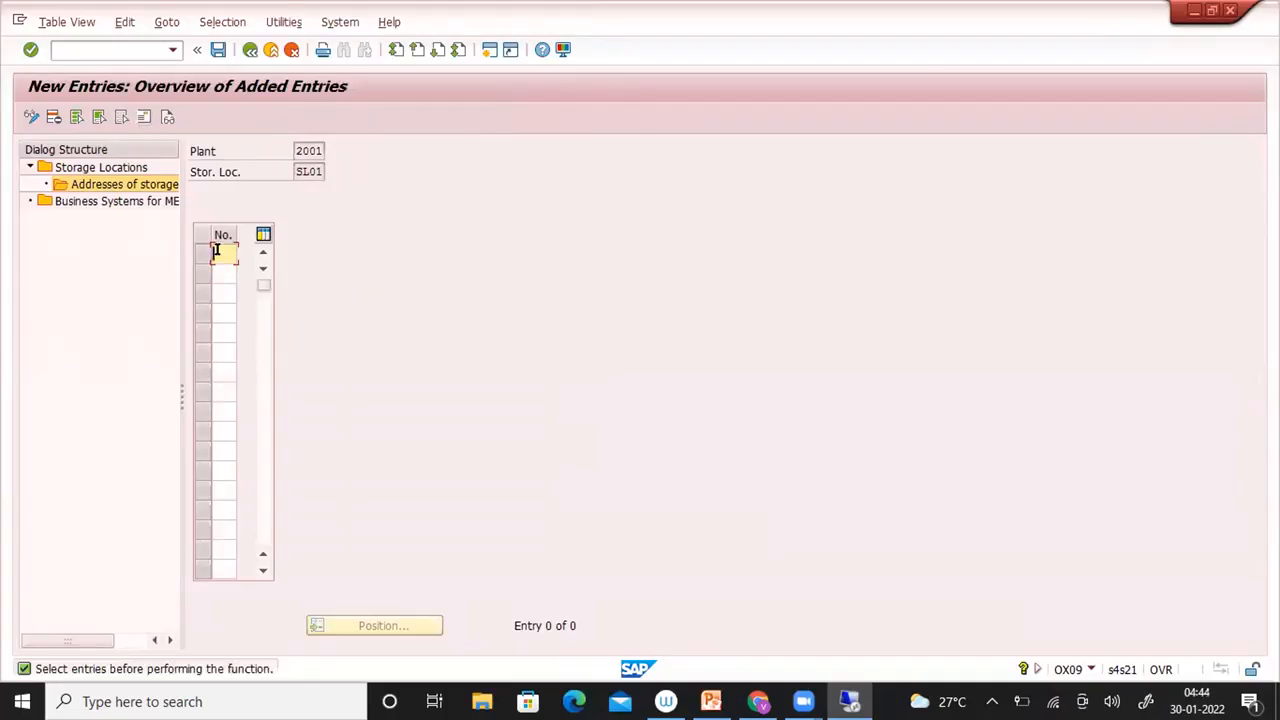
text(10)
key(shift+F5)
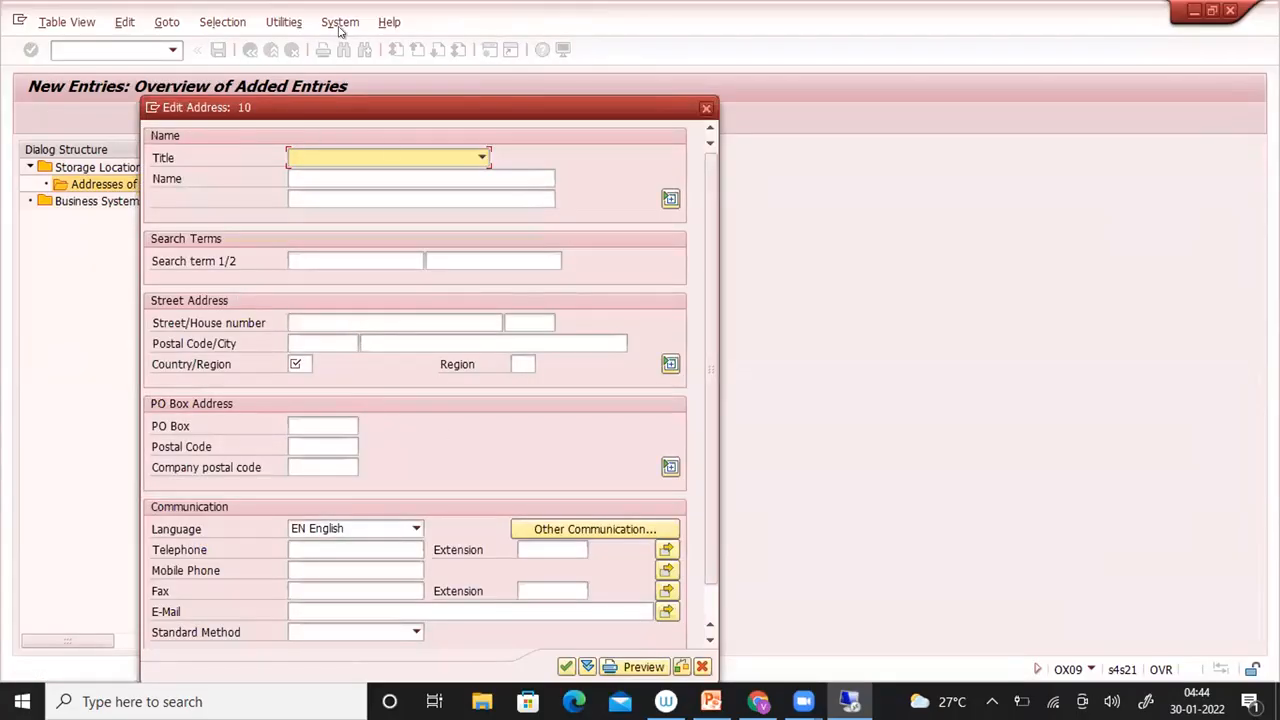
drag(600, 108, 612, 12)
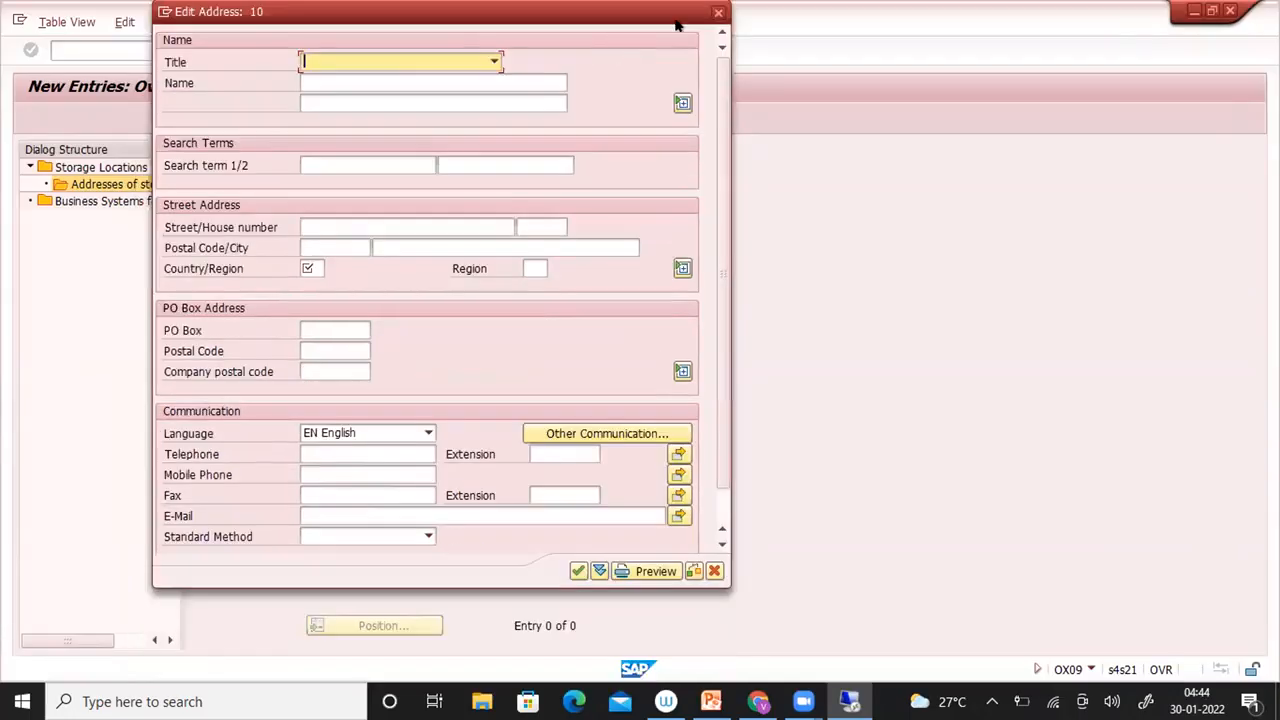
click(718, 14)
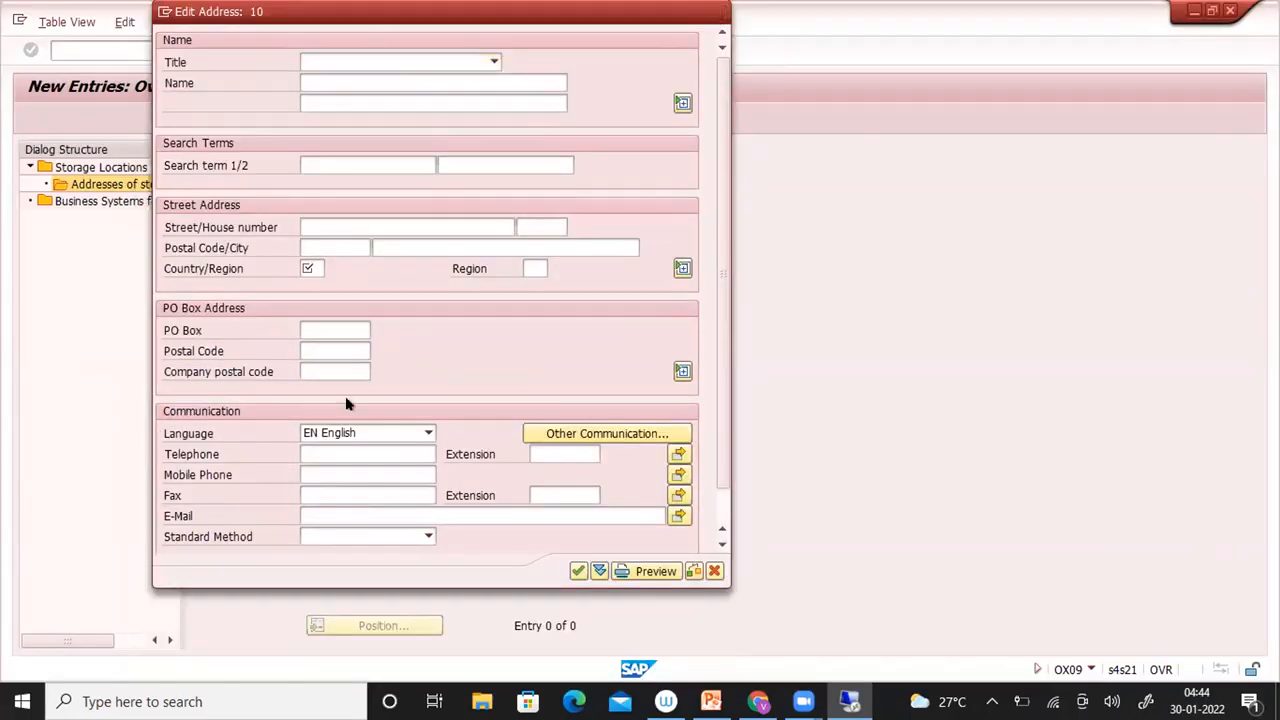
click(245, 52)
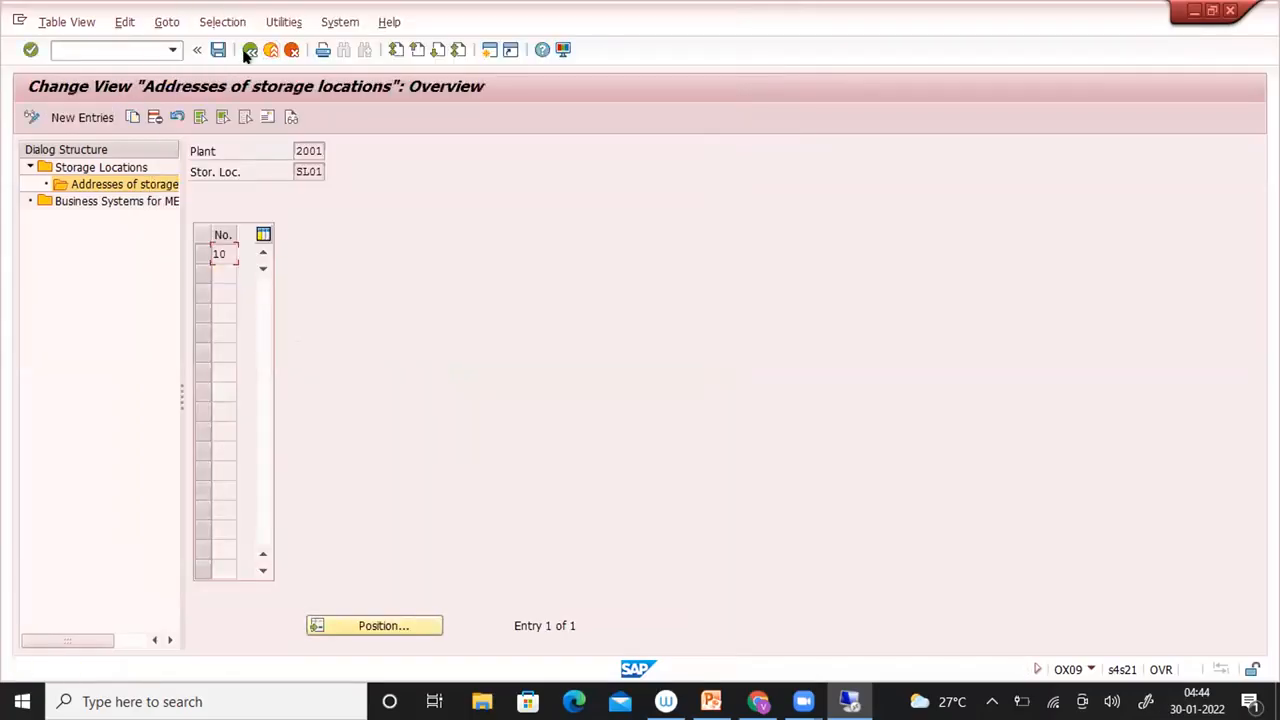
click(245, 52)
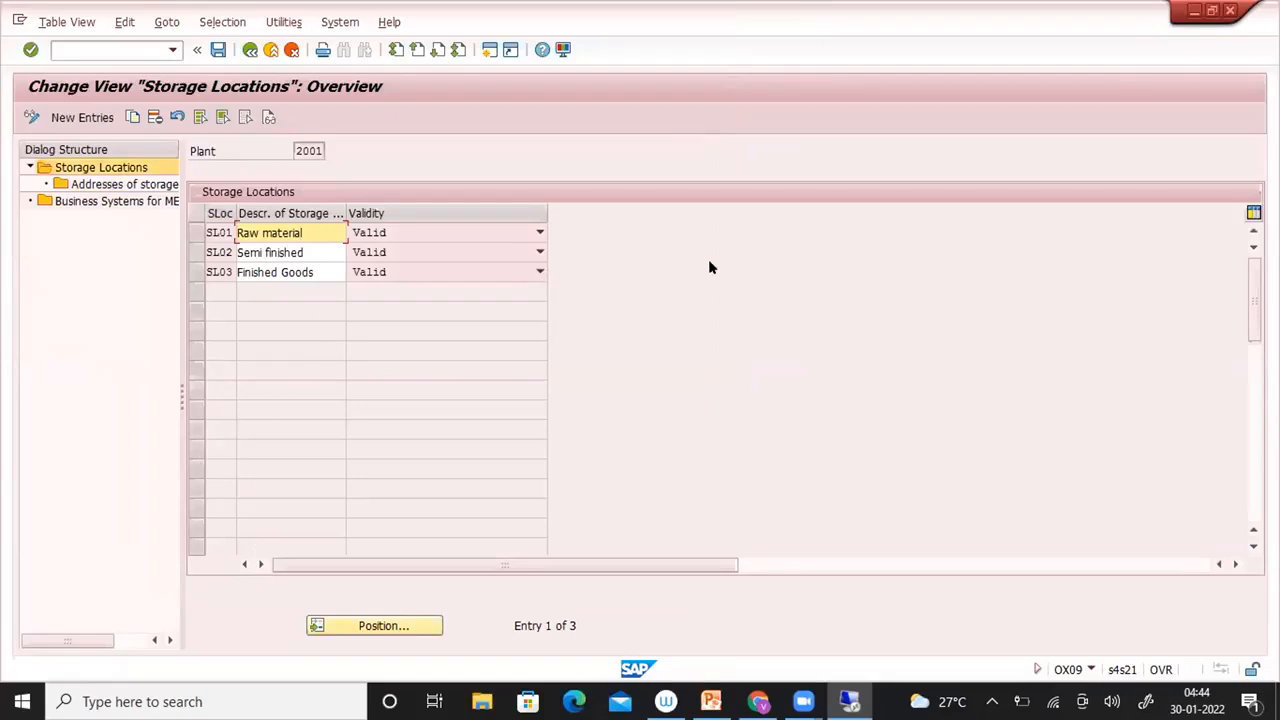
key(F3)
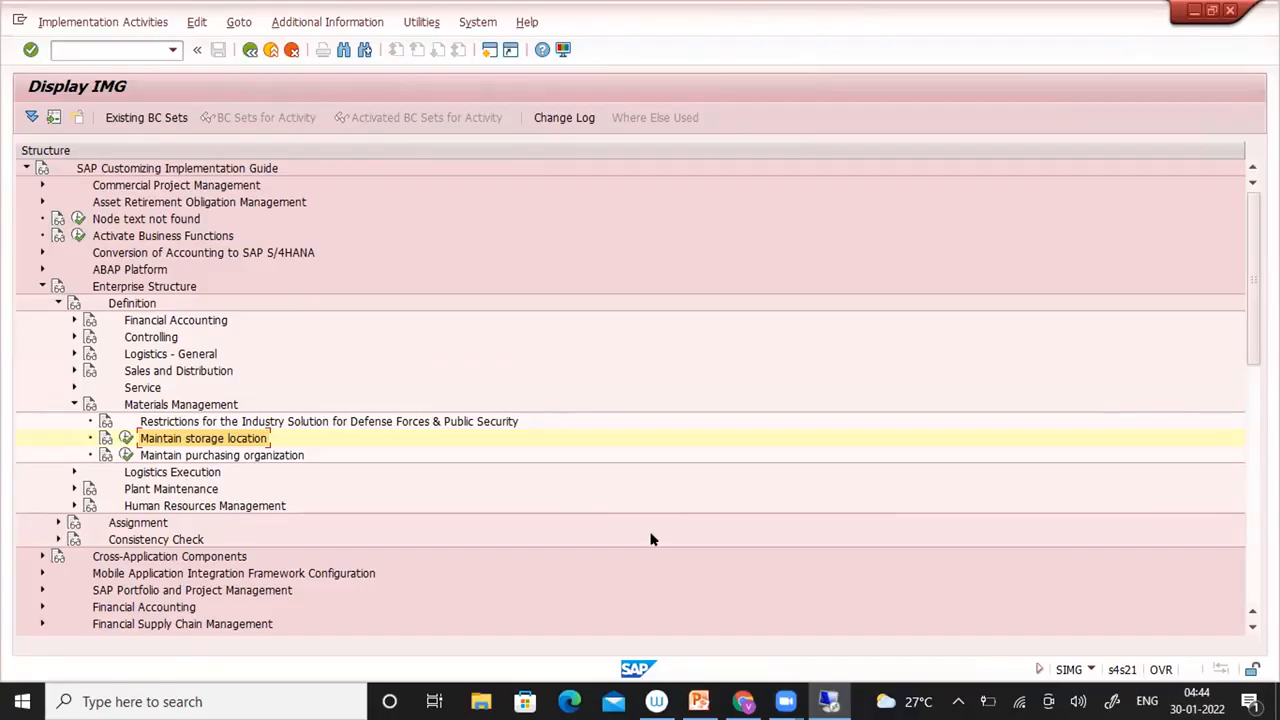
key(alt+Tab)
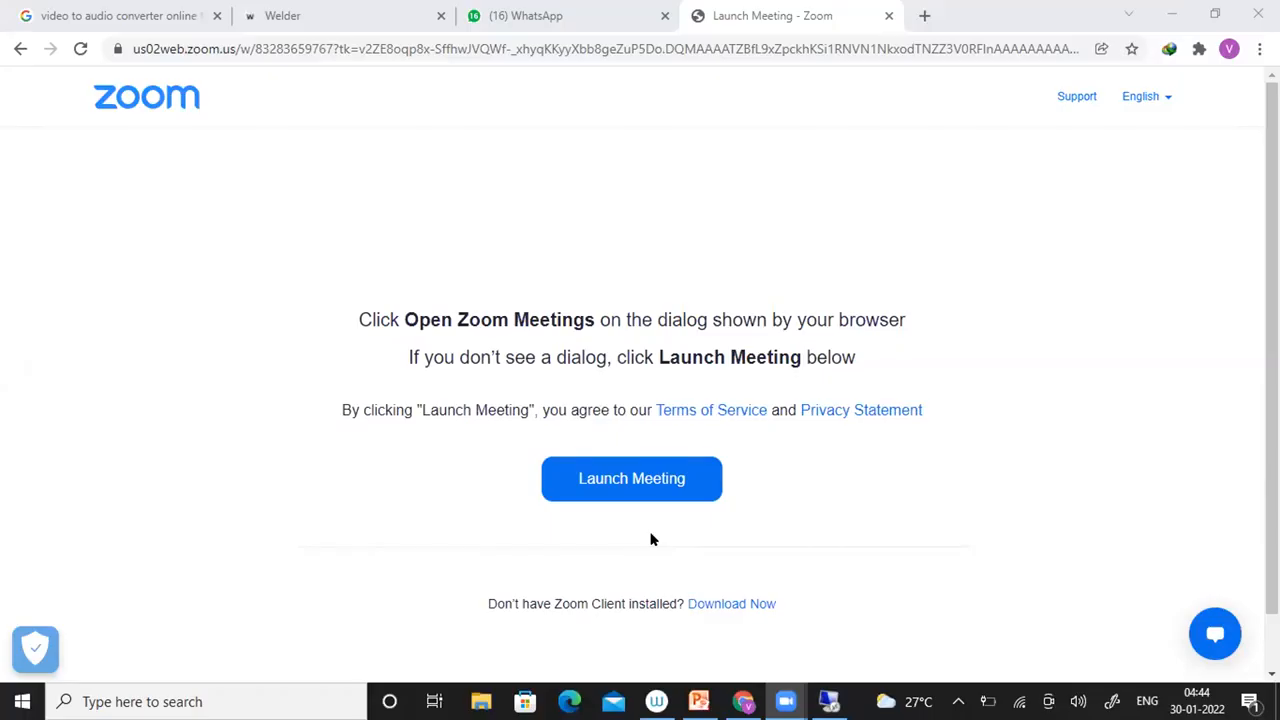
key(alt+Tab)
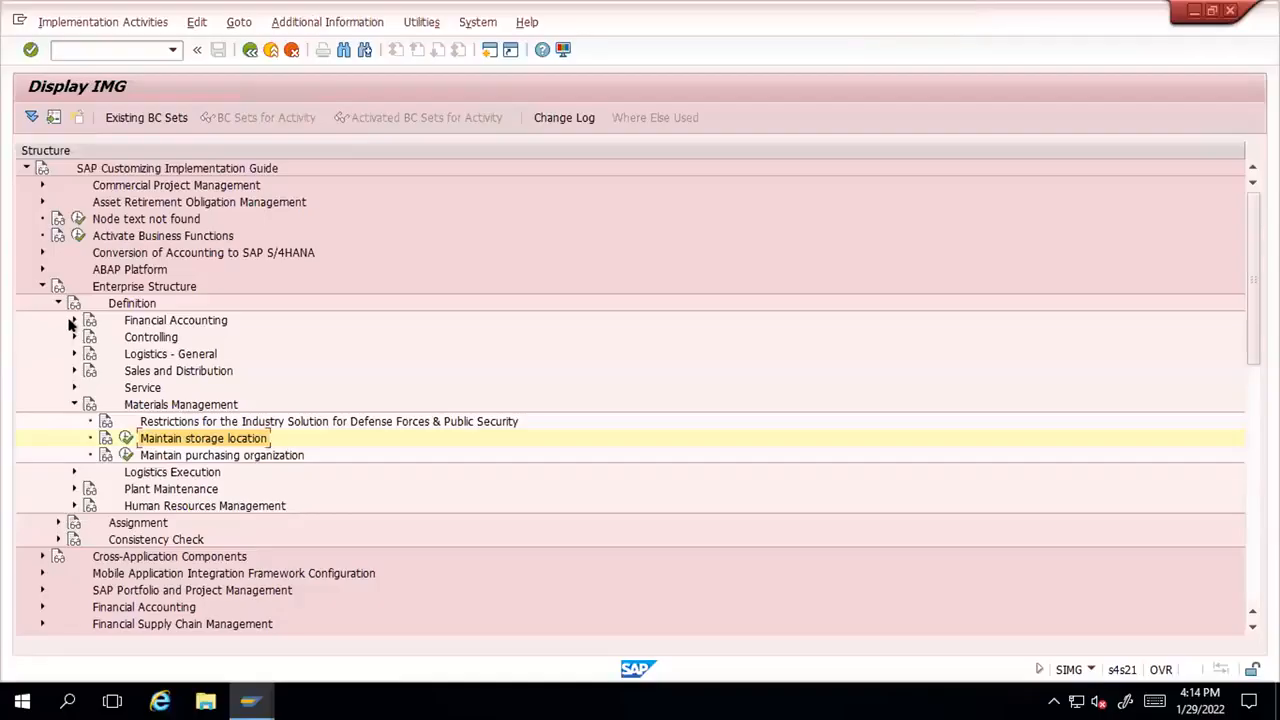
Open the company code maintenance under Financial Accounting and view the address of company code 1000
click(73, 321)
click(122, 371)
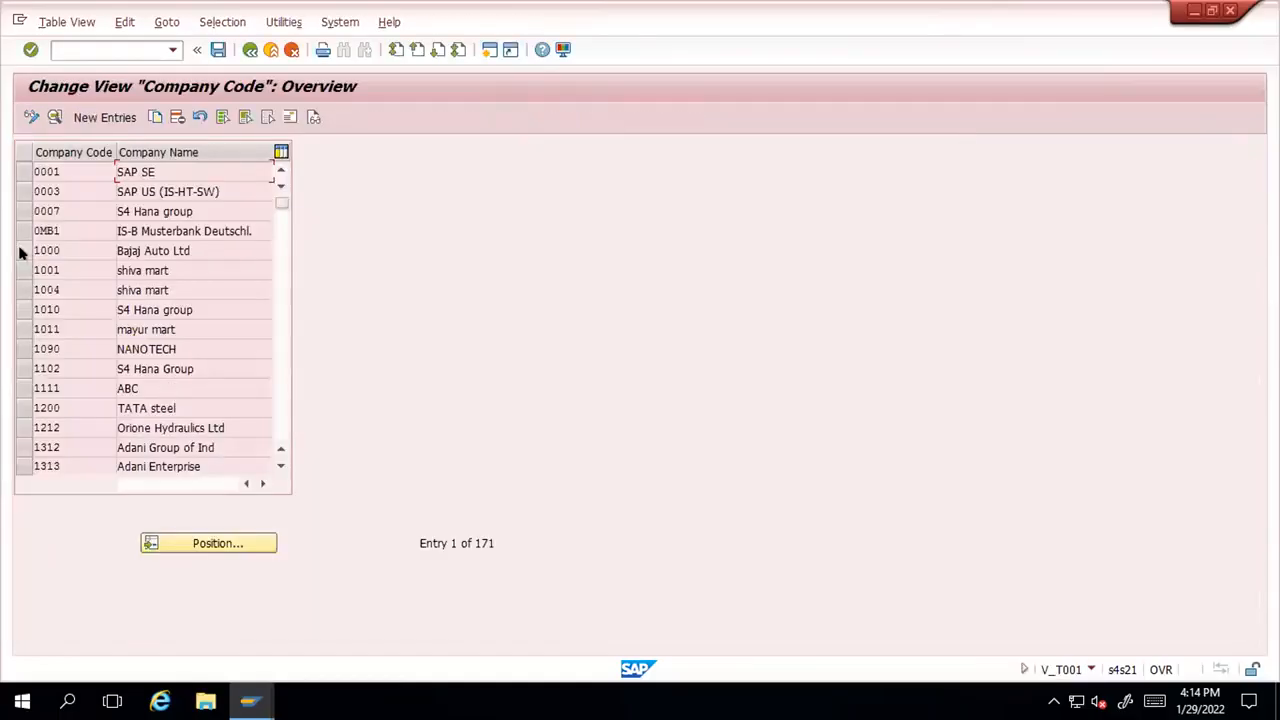
click(21, 251)
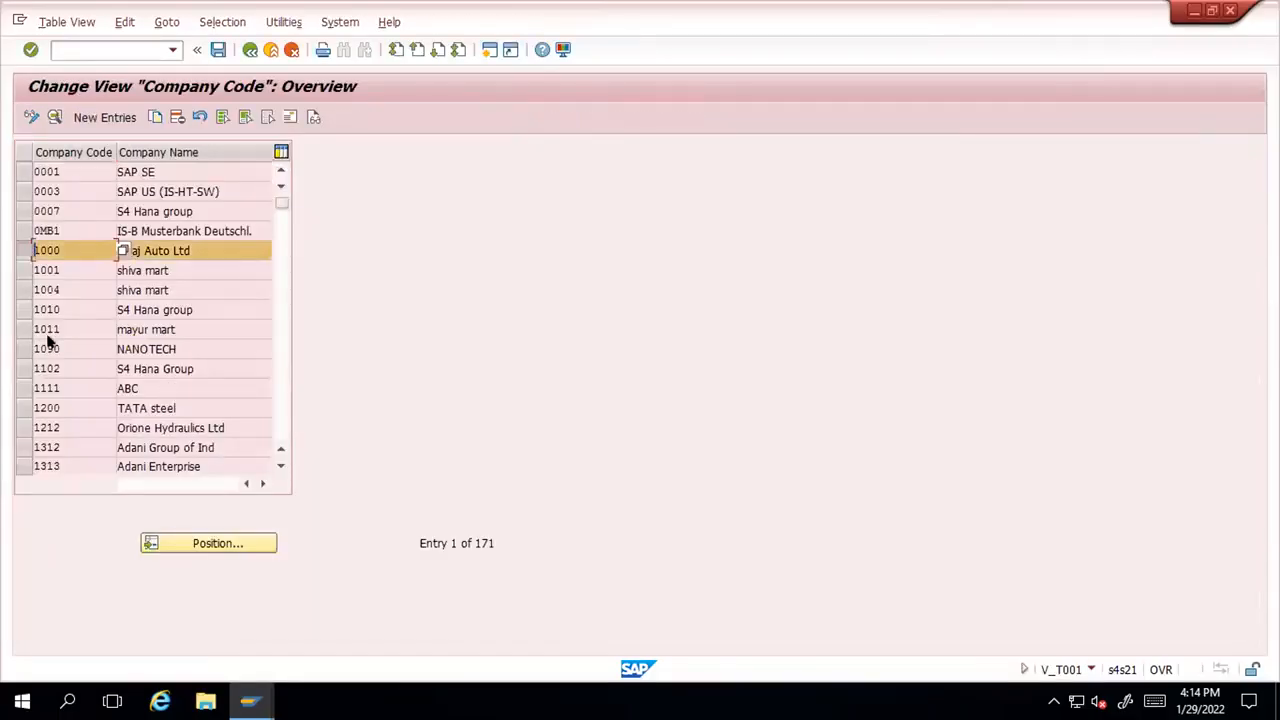
double_click(48, 250)
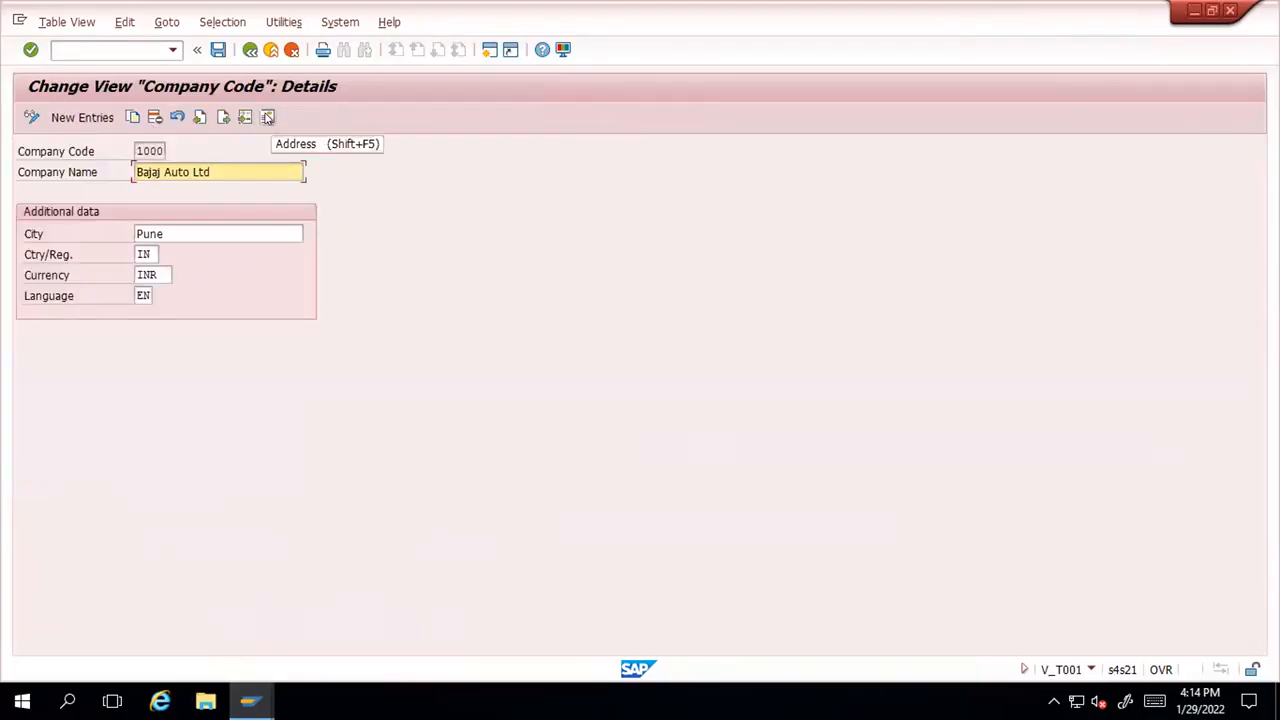
click(270, 117)
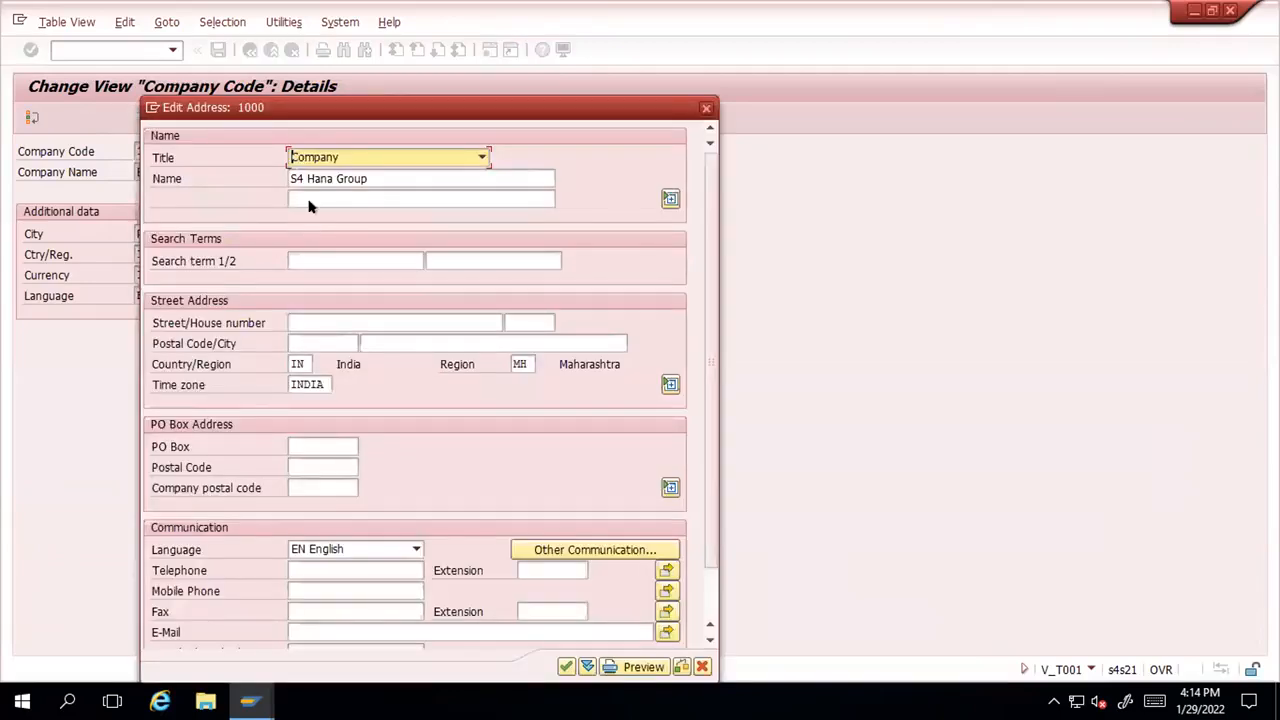
click(705, 108)
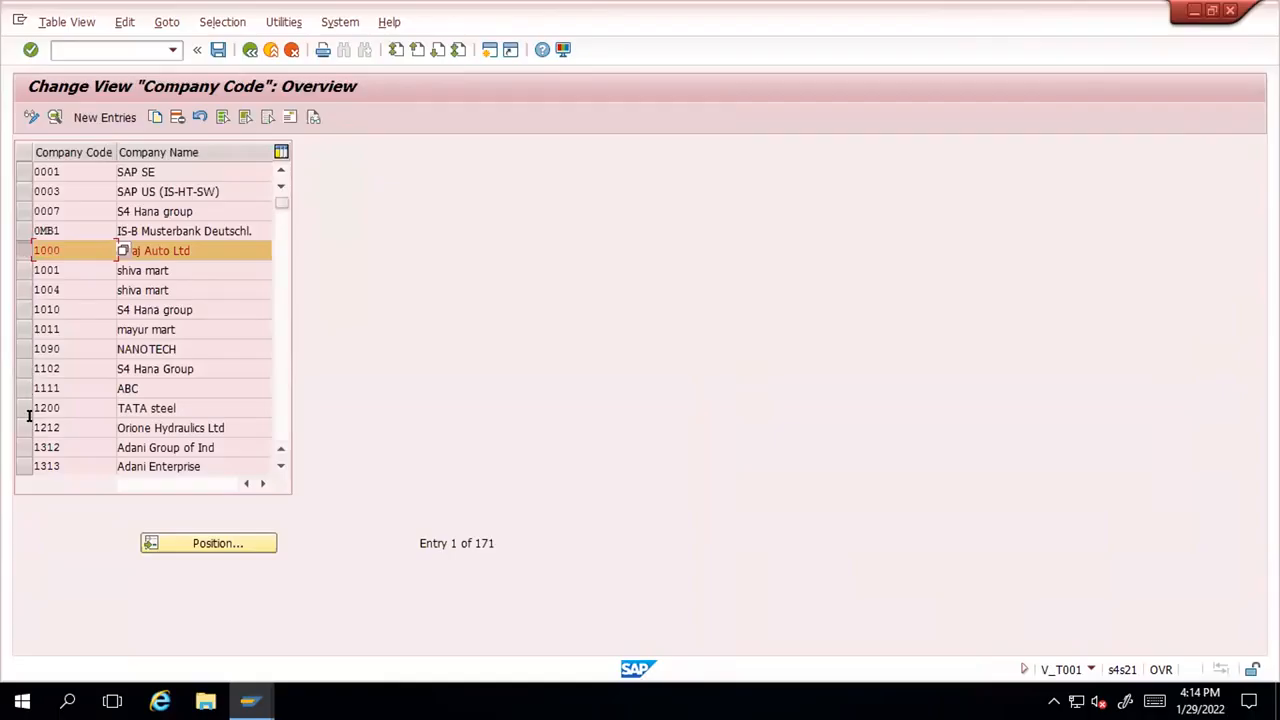
View the address of company code 2000
scroll(34, 400, down, 3)
click(24, 448)
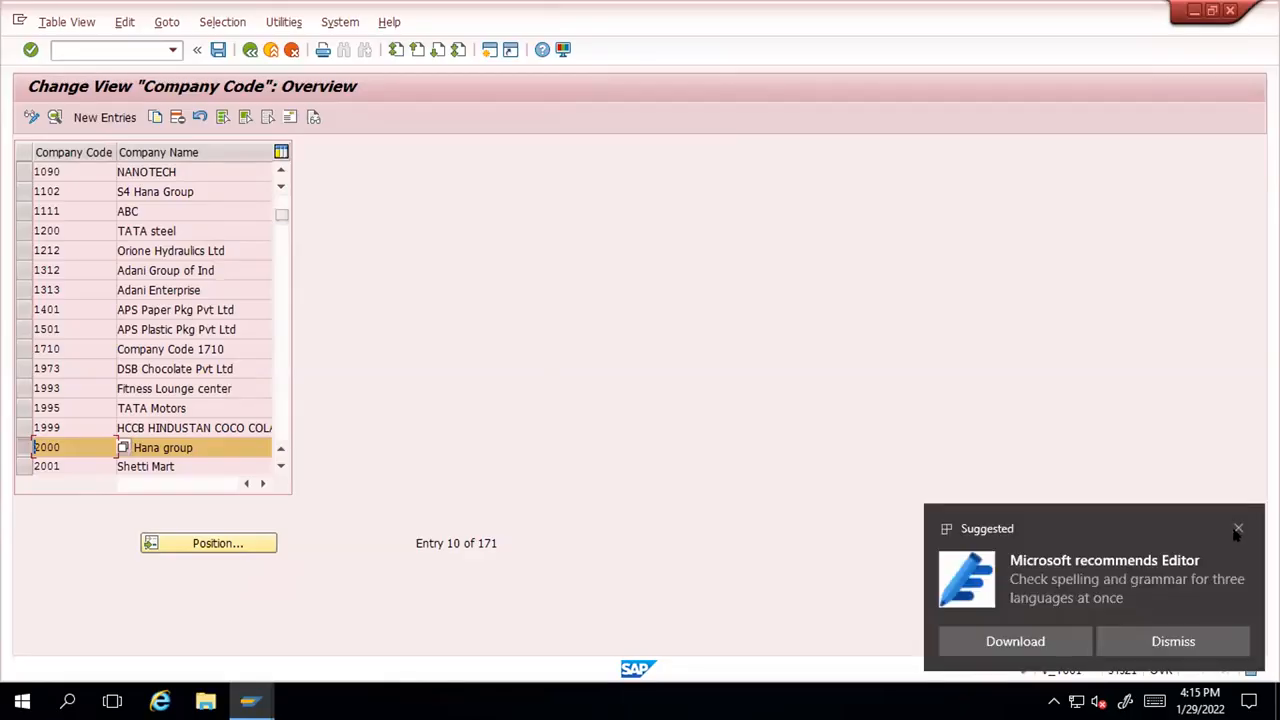
click(1237, 530)
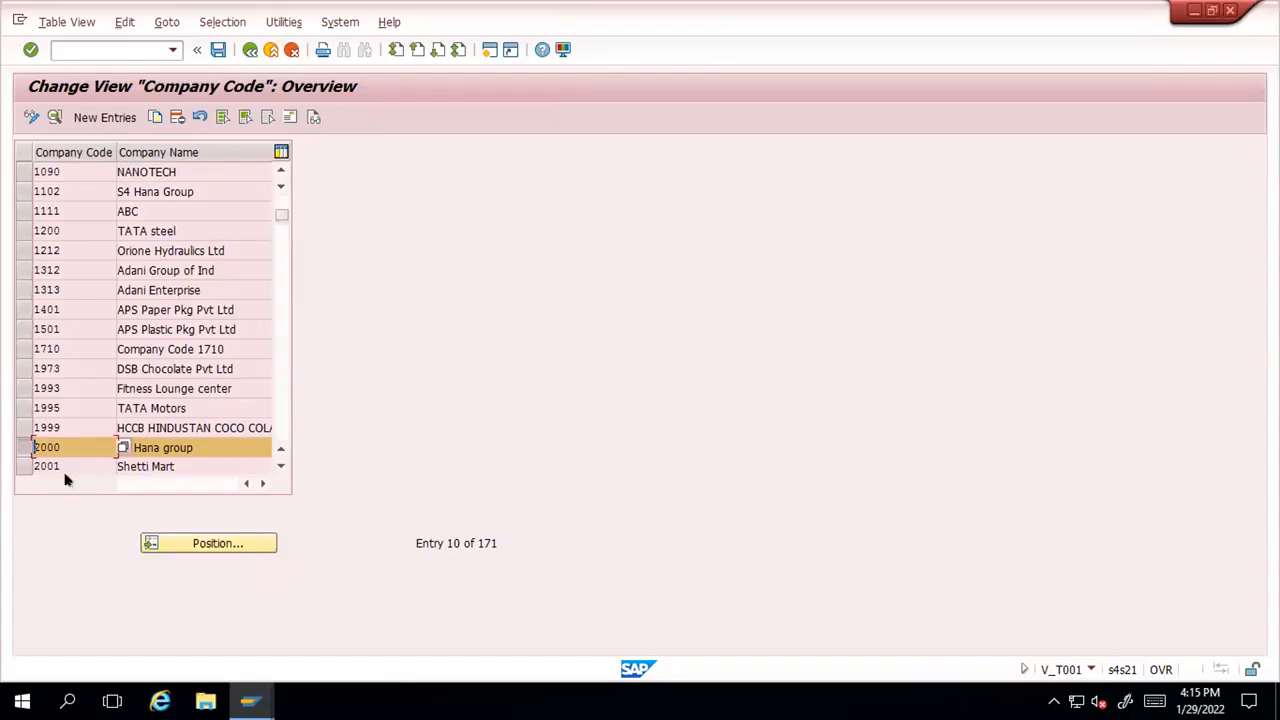
click(289, 118)
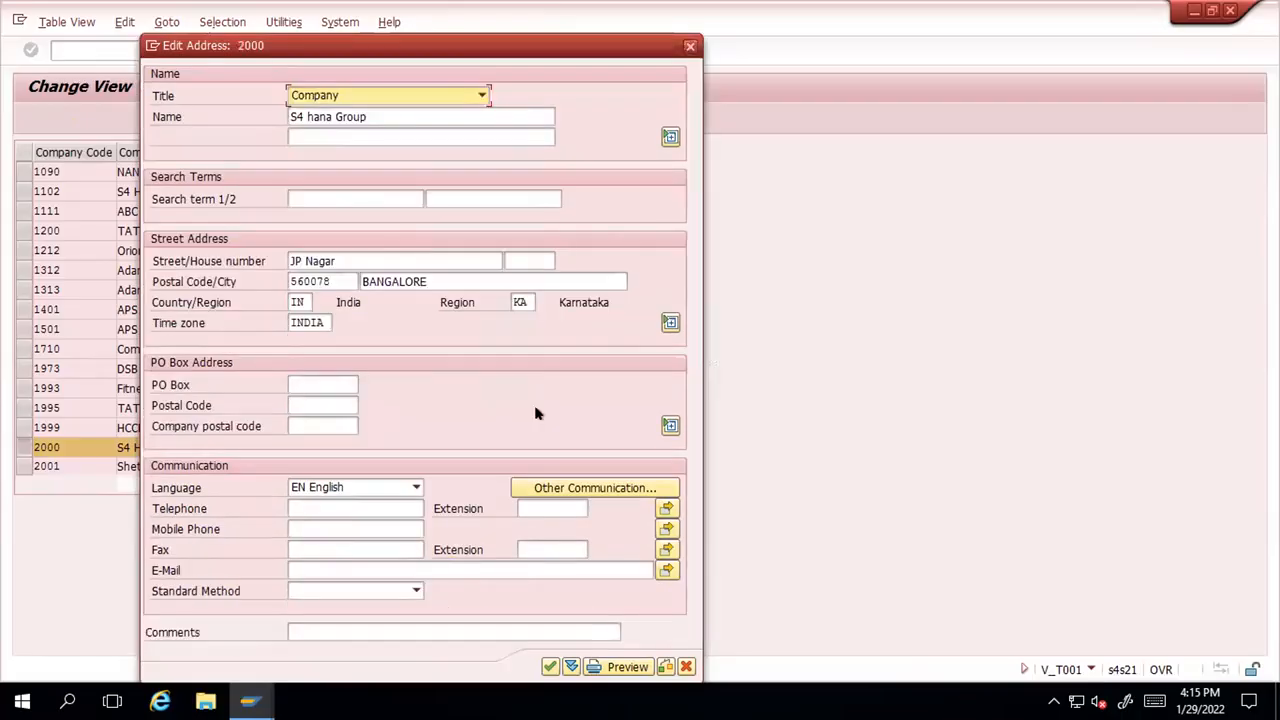
key(Return)
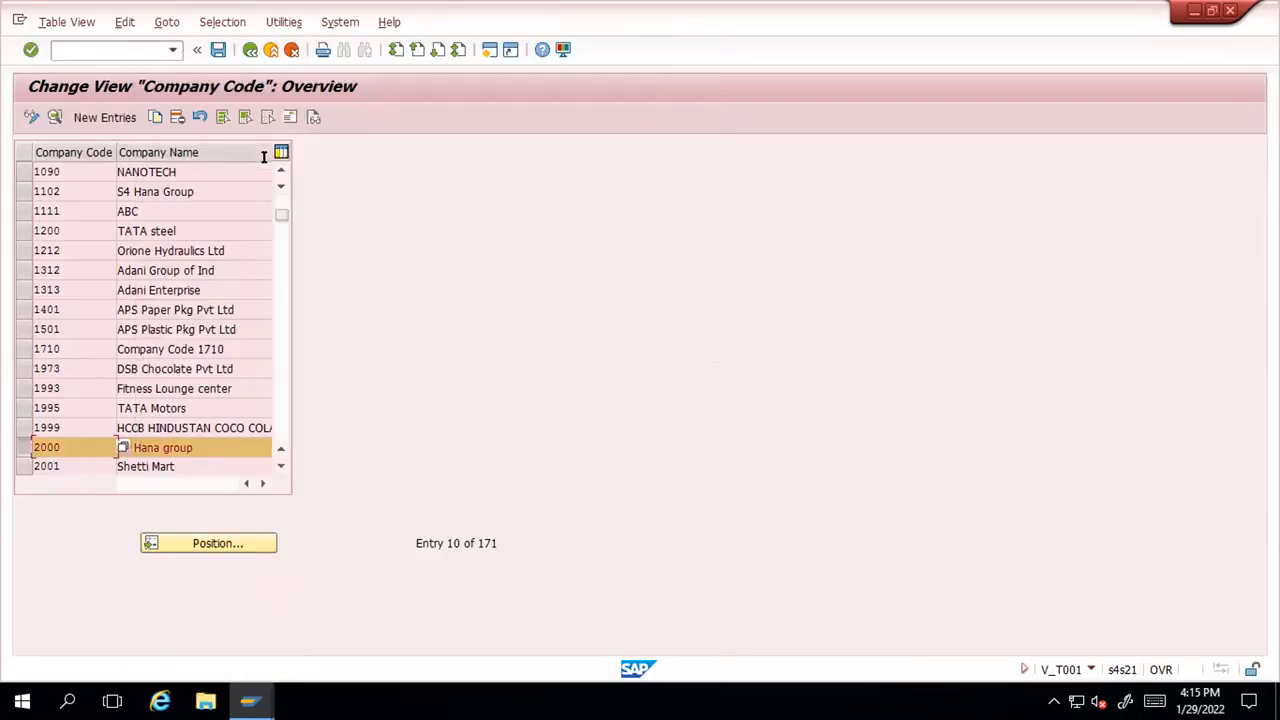
click(187, 546)
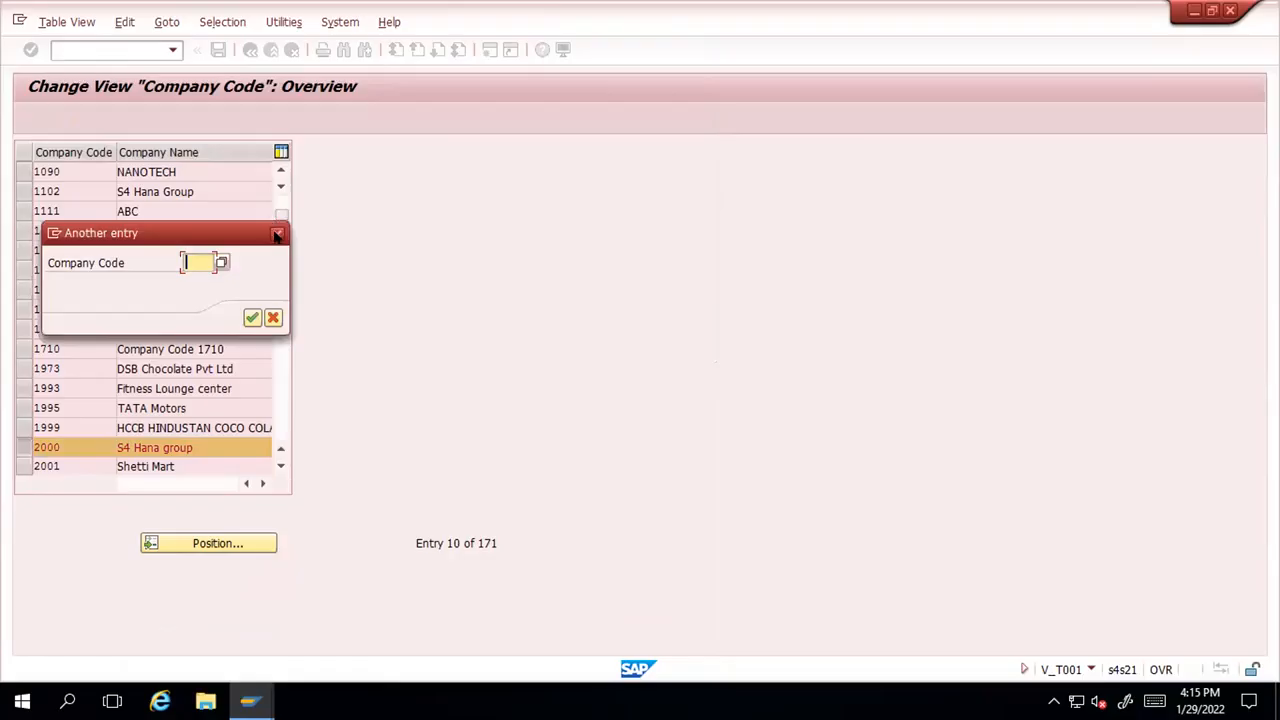
click(276, 235)
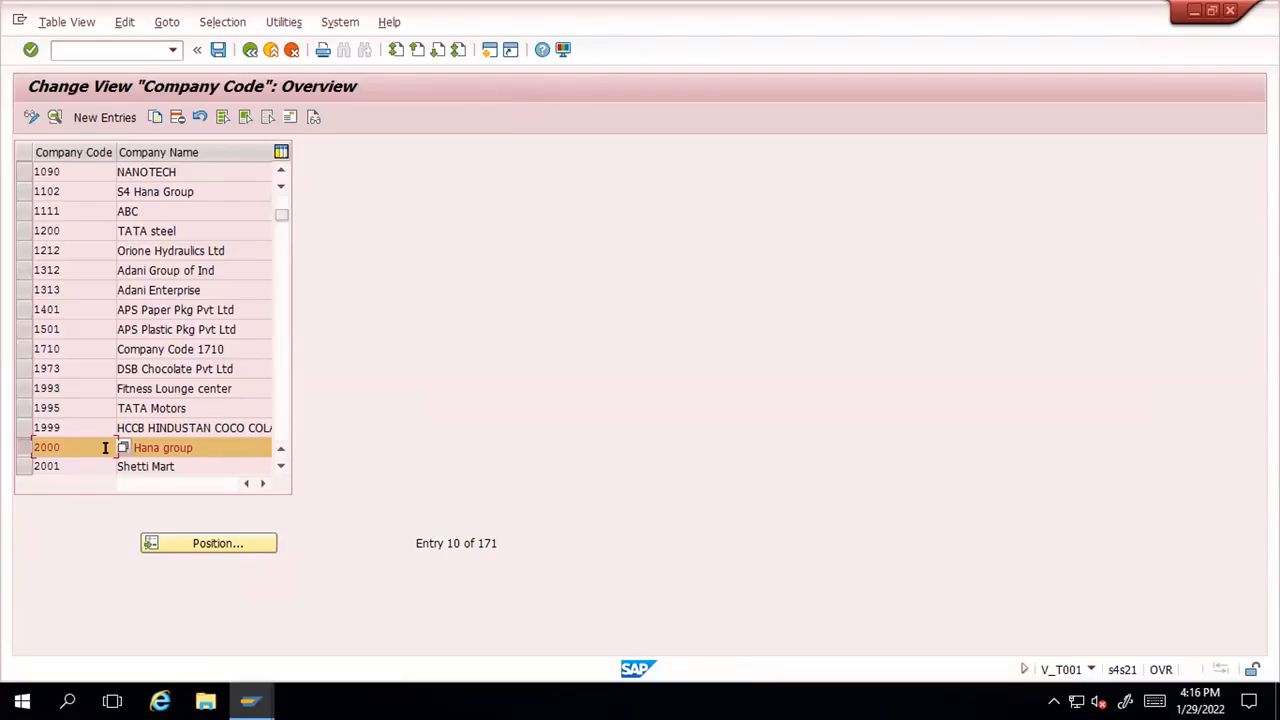
Return to the customizing structure, collapse Financial Accounting and expand Logistics - General under Definition
click(250, 49)
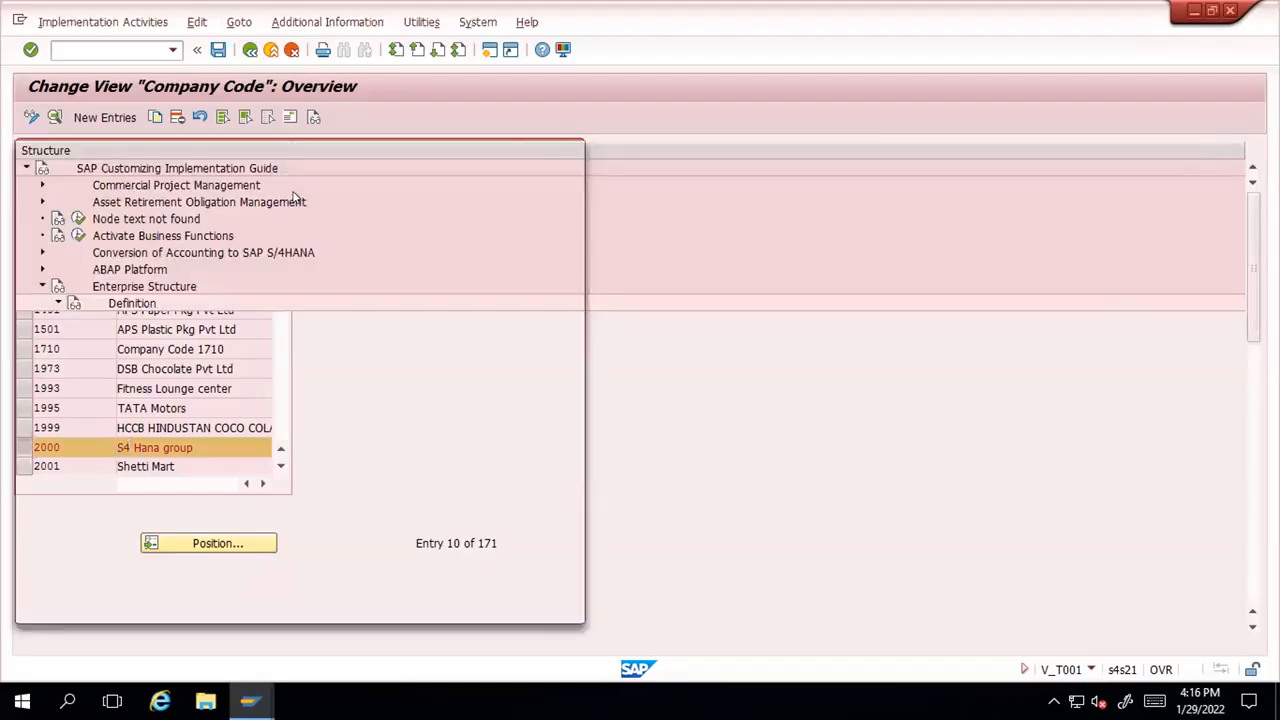
click(572, 151)
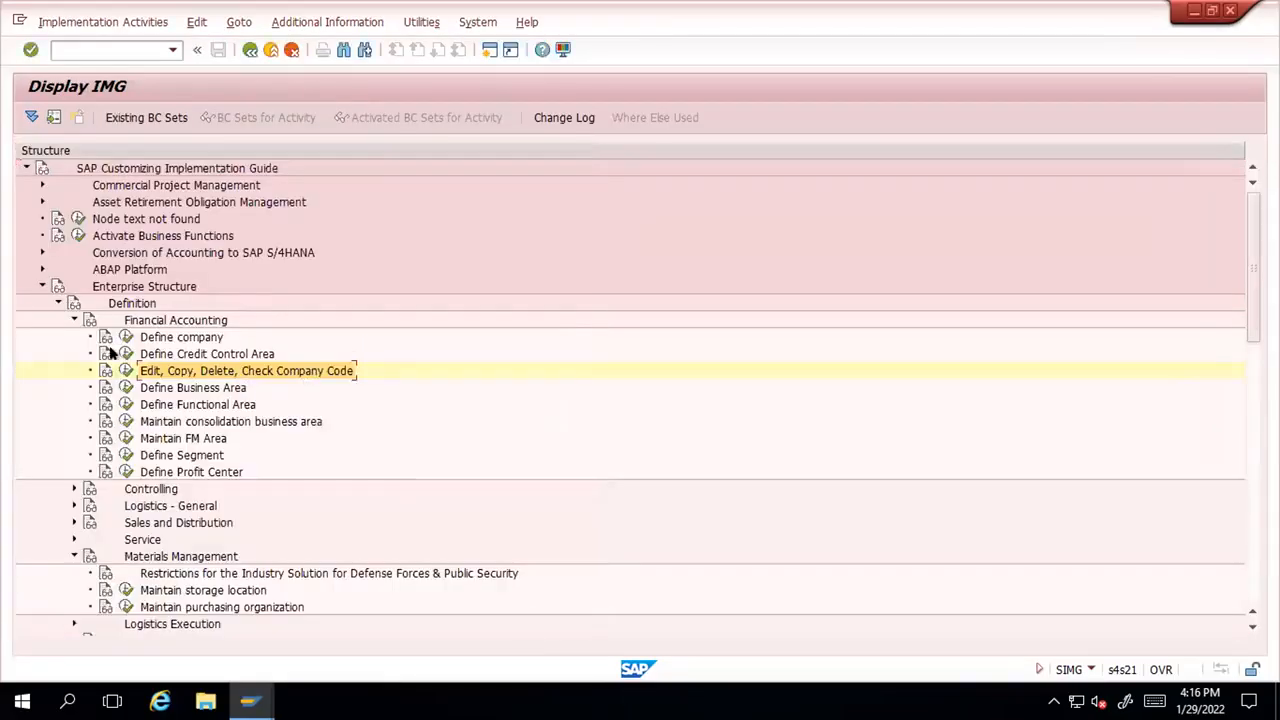
click(73, 320)
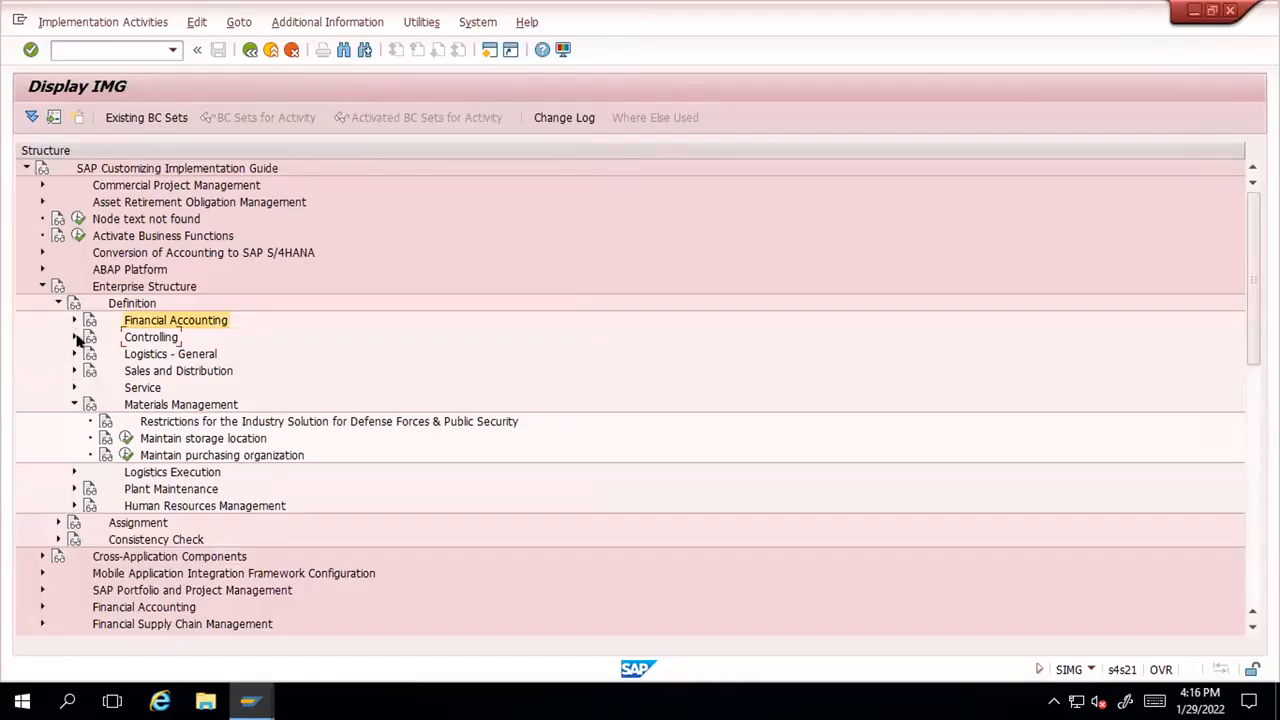
click(72, 355)
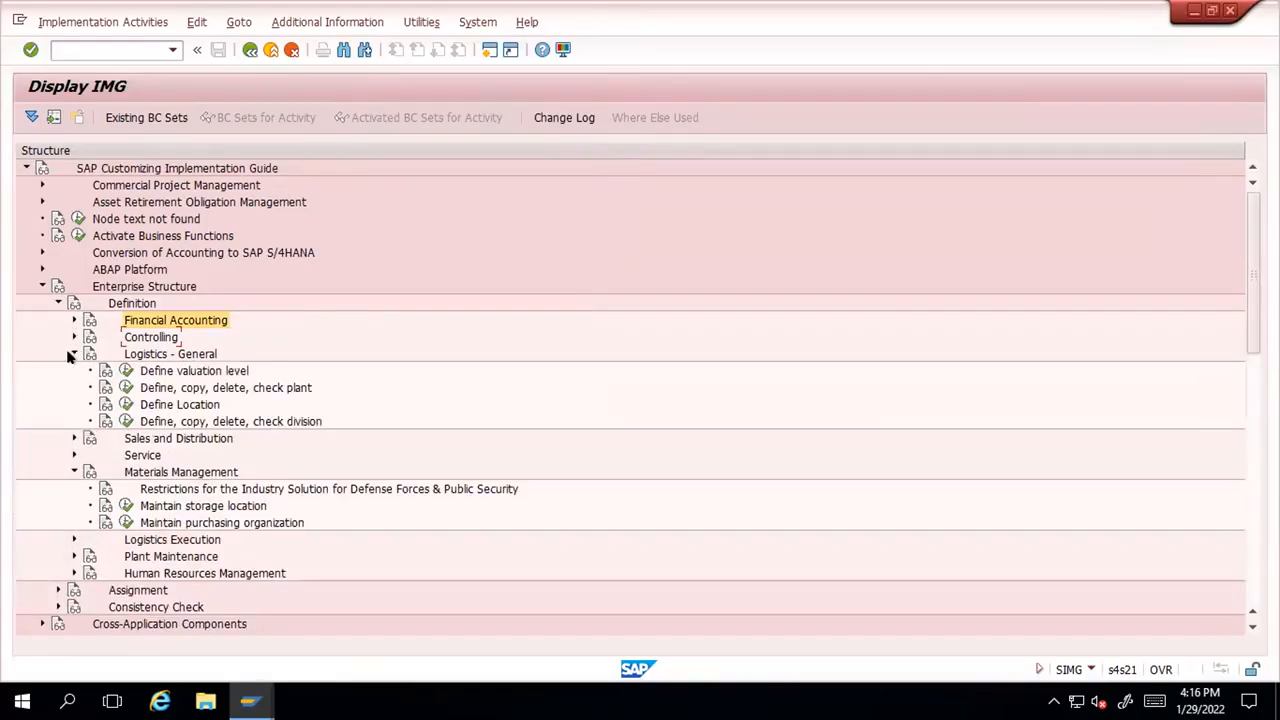
Open the Copy, delete, check plant activity under Logistics - General and return to the plant activity selection
click(126, 388)
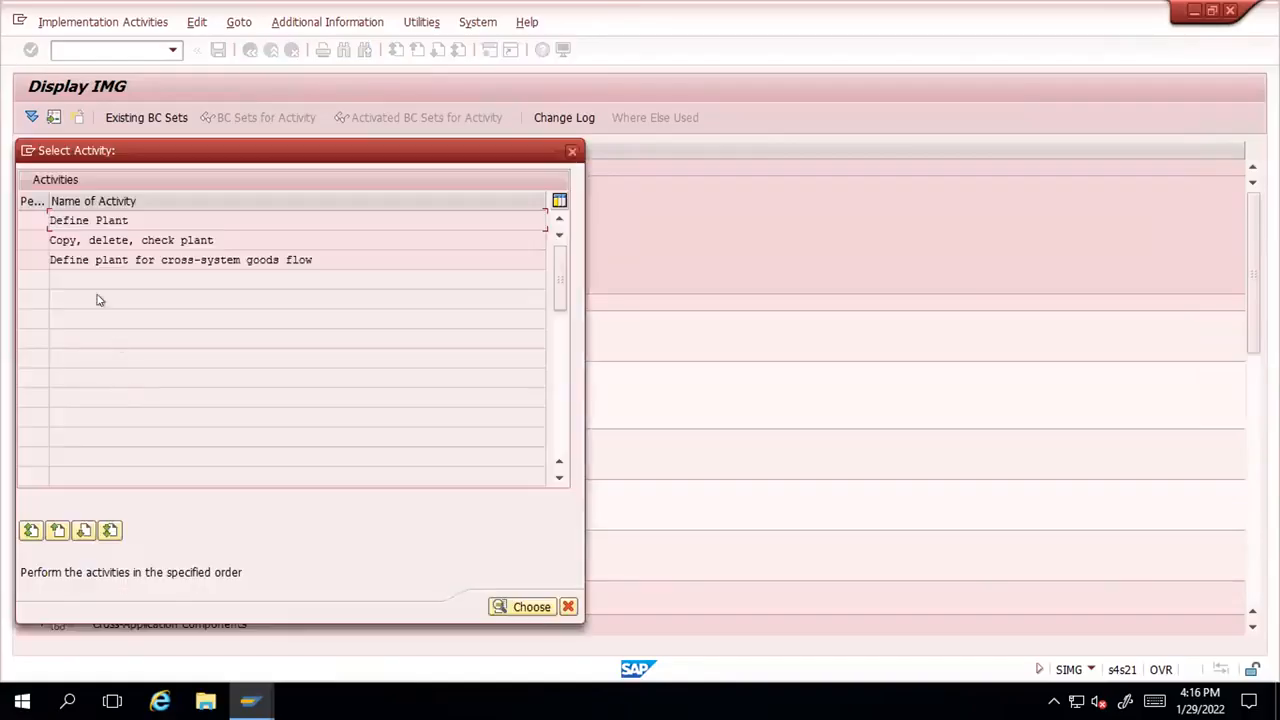
double_click(100, 240)
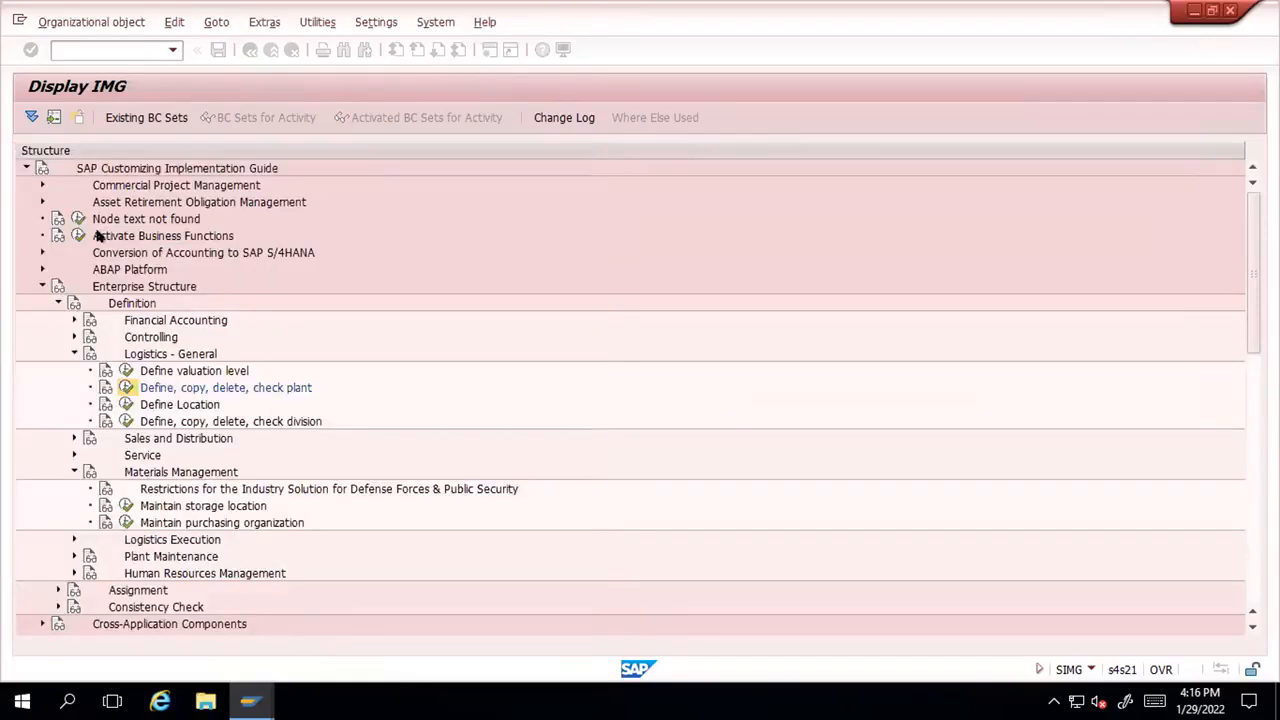
click(250, 49)
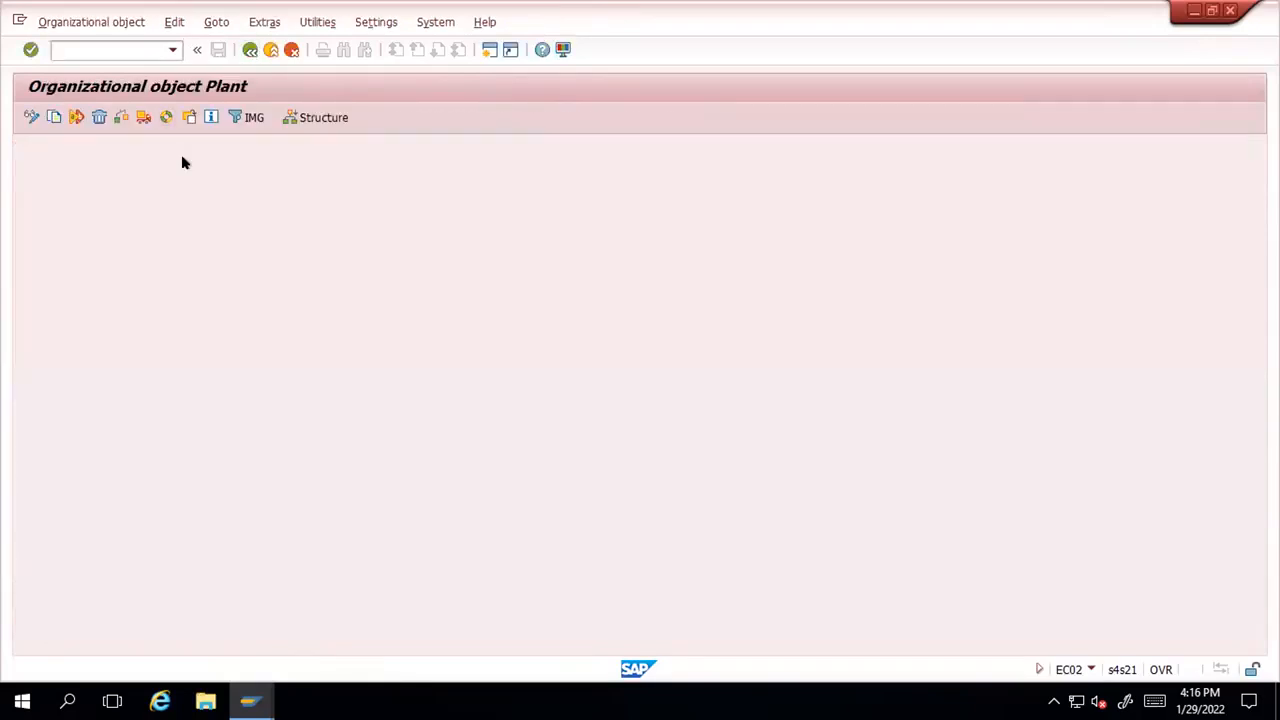
Open the Define Plant overview, select plant 2001 in the list, and return to the customizing structure
double_click(100, 220)
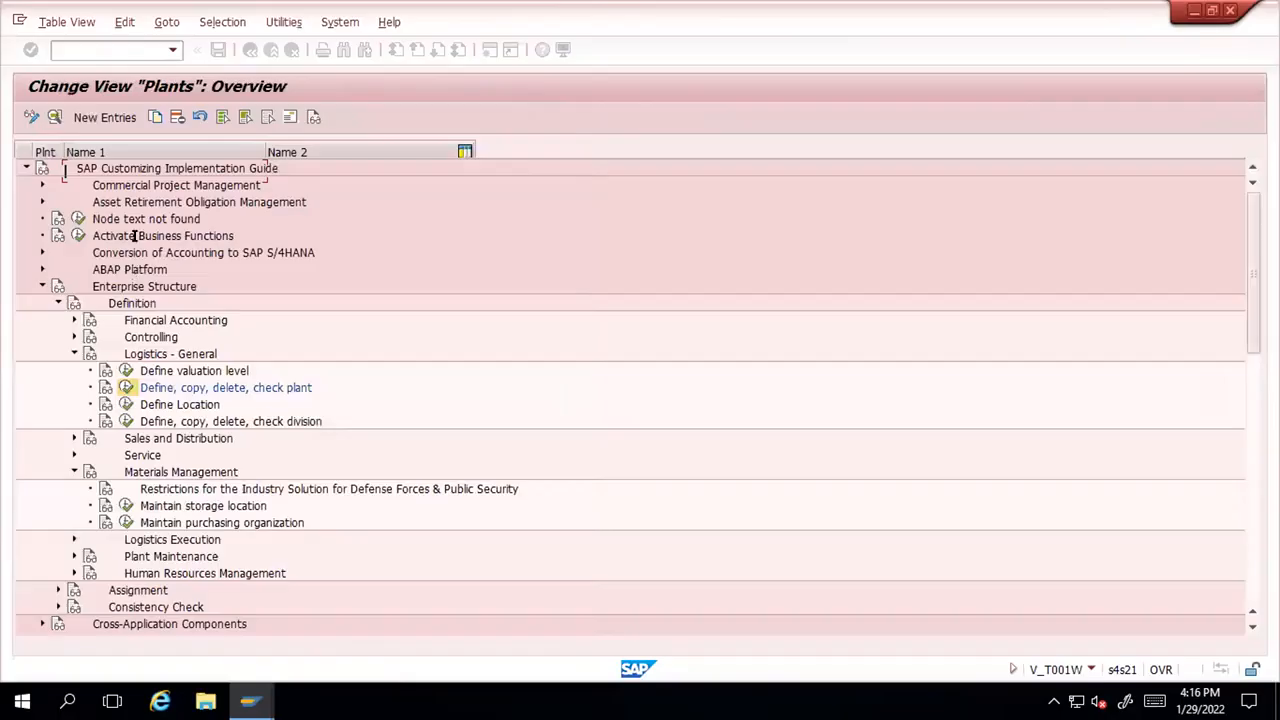
click(229, 564)
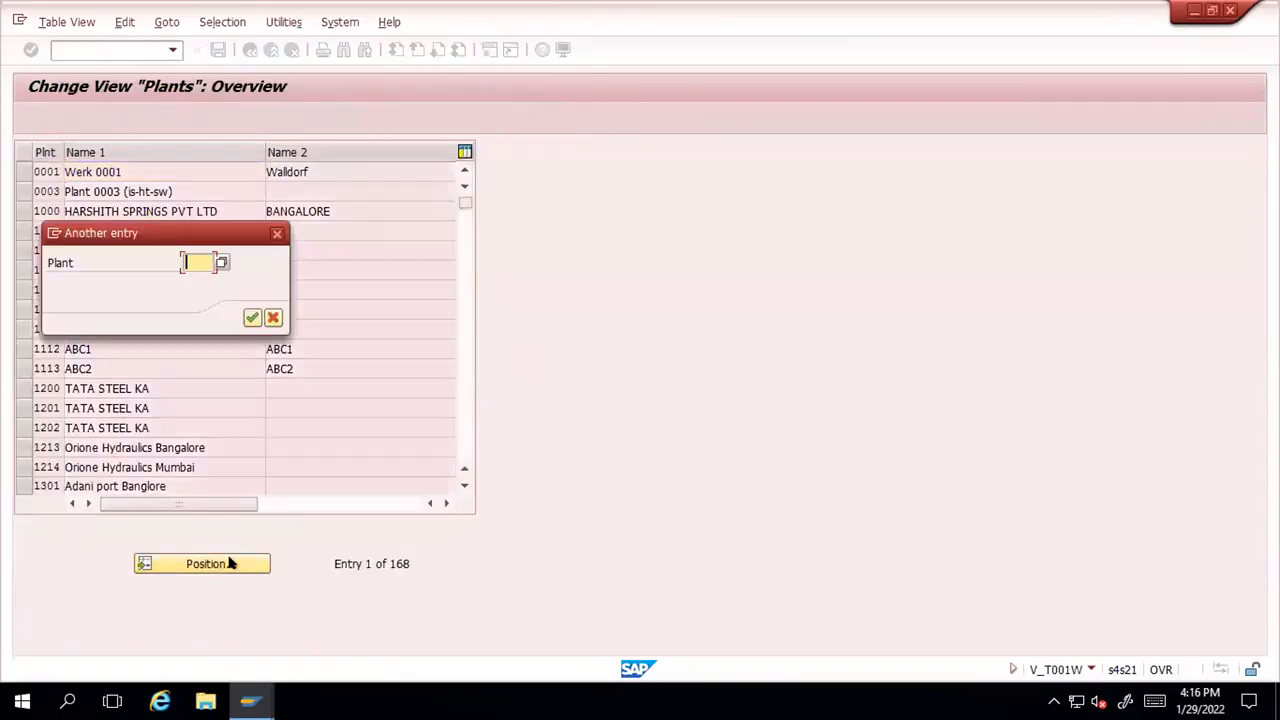
text(2001)
key(Return)
click(24, 172)
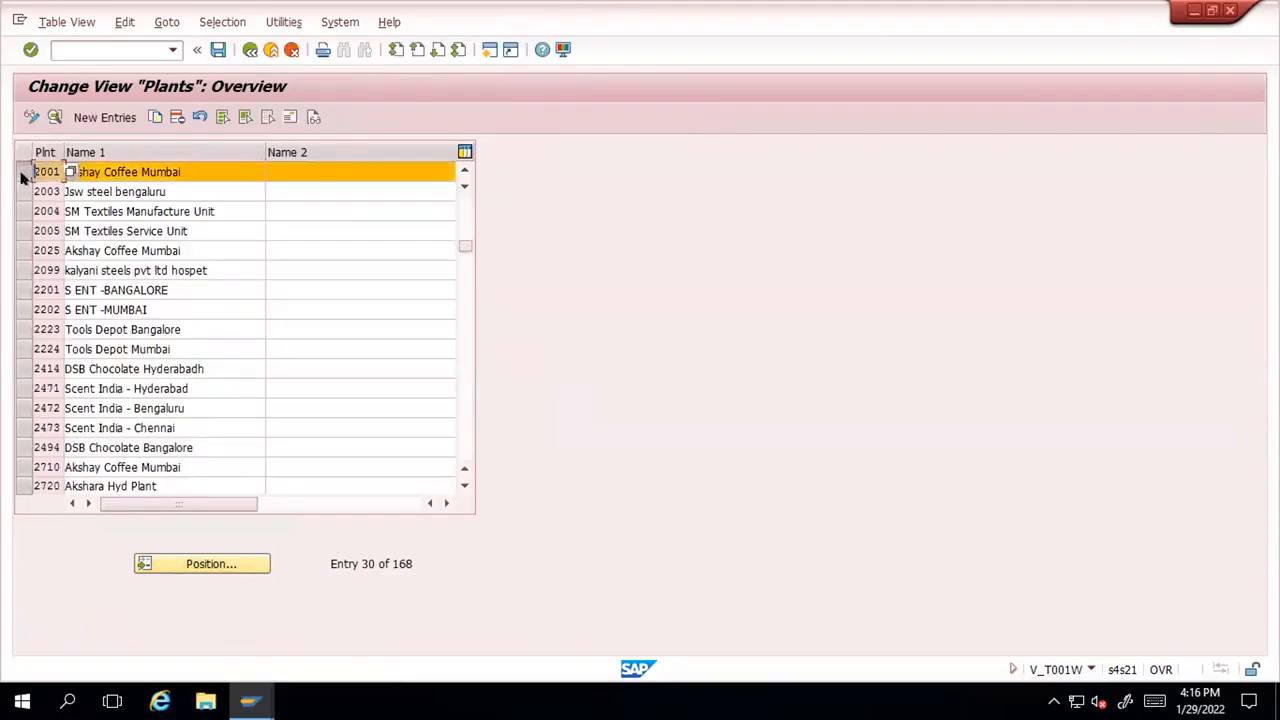
click(250, 50)
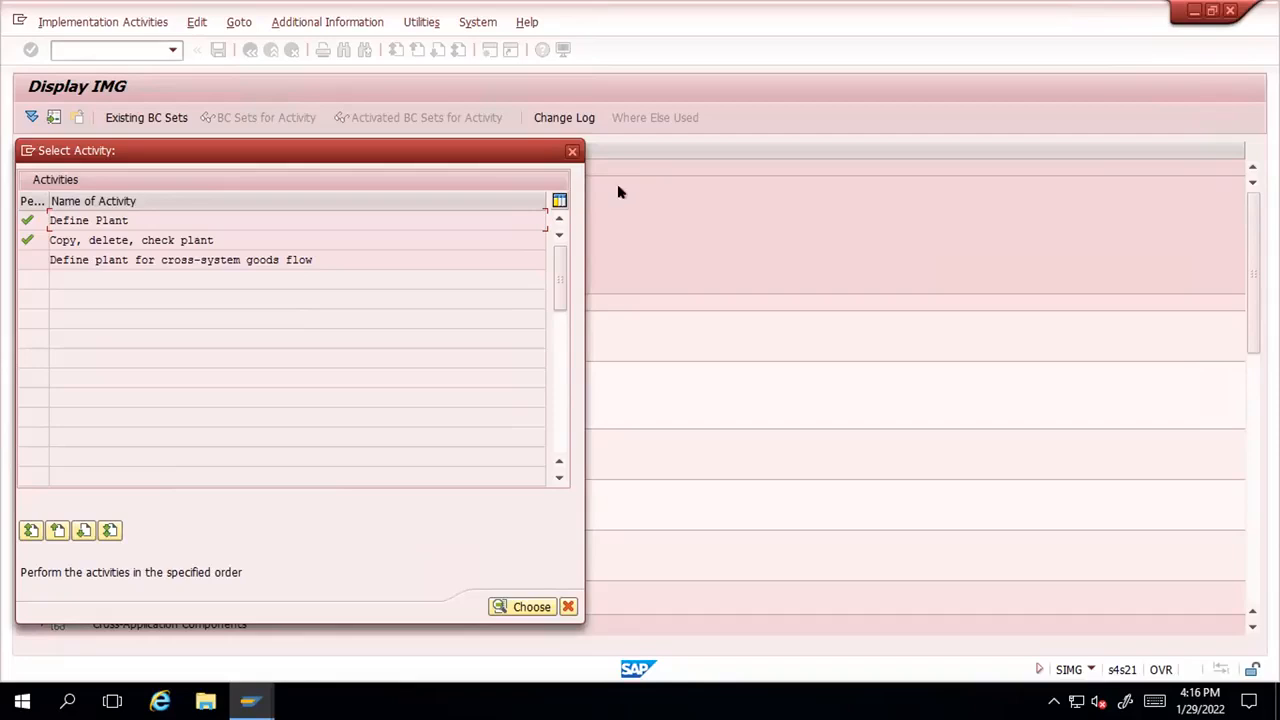
click(572, 151)
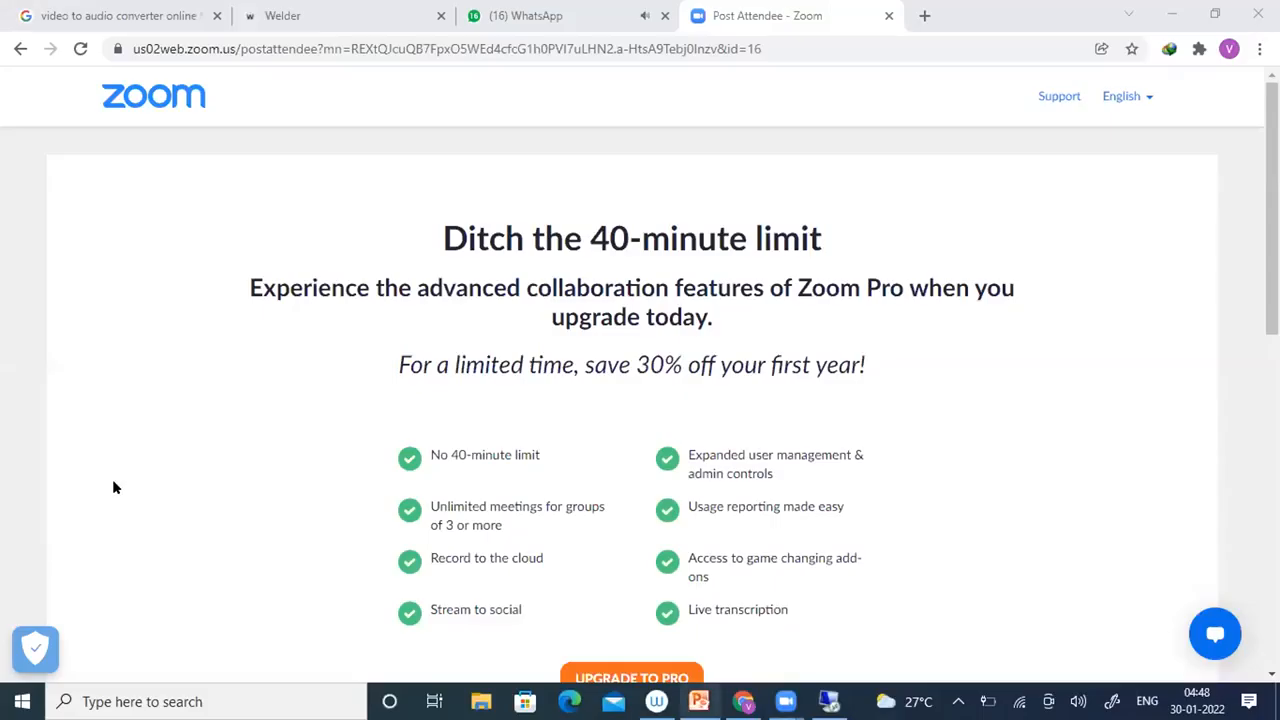
Switch to PowerPoint, start the slide show from blank slide 11, and activate the Pen pointer
key(alt+Tab)
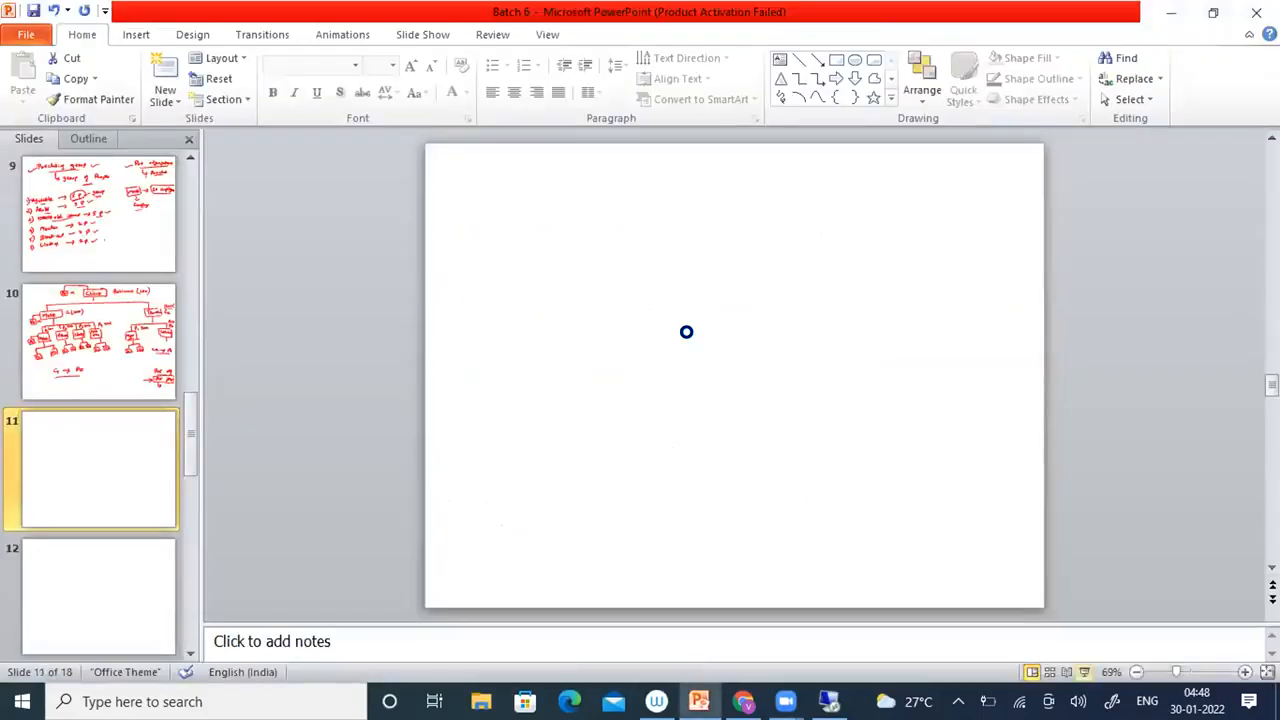
key(shift+F5)
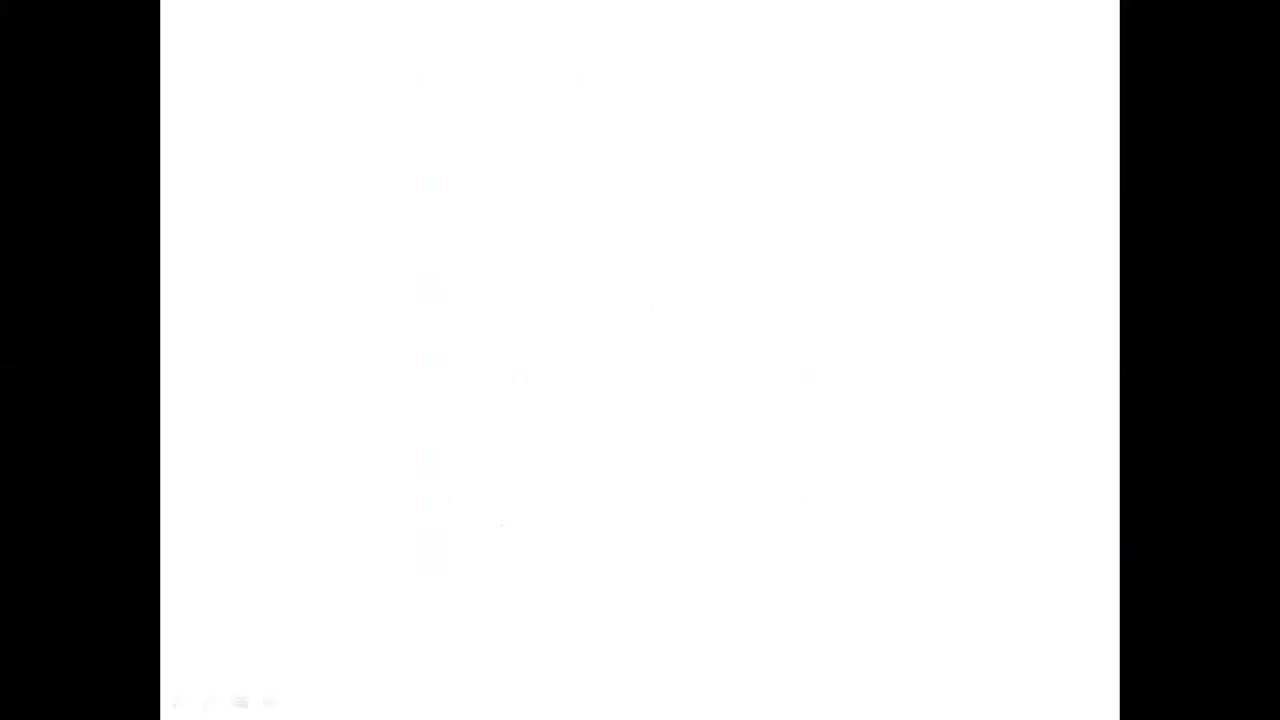
right_click(485, 99)
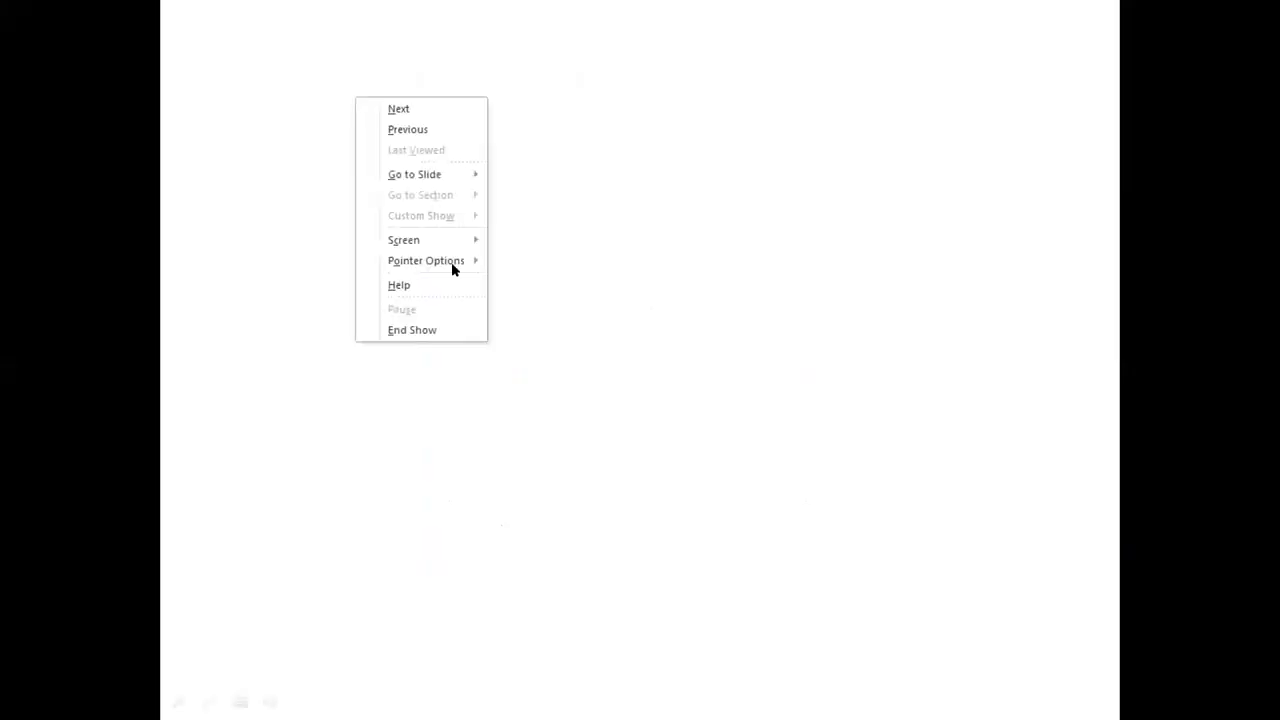
click(258, 281)
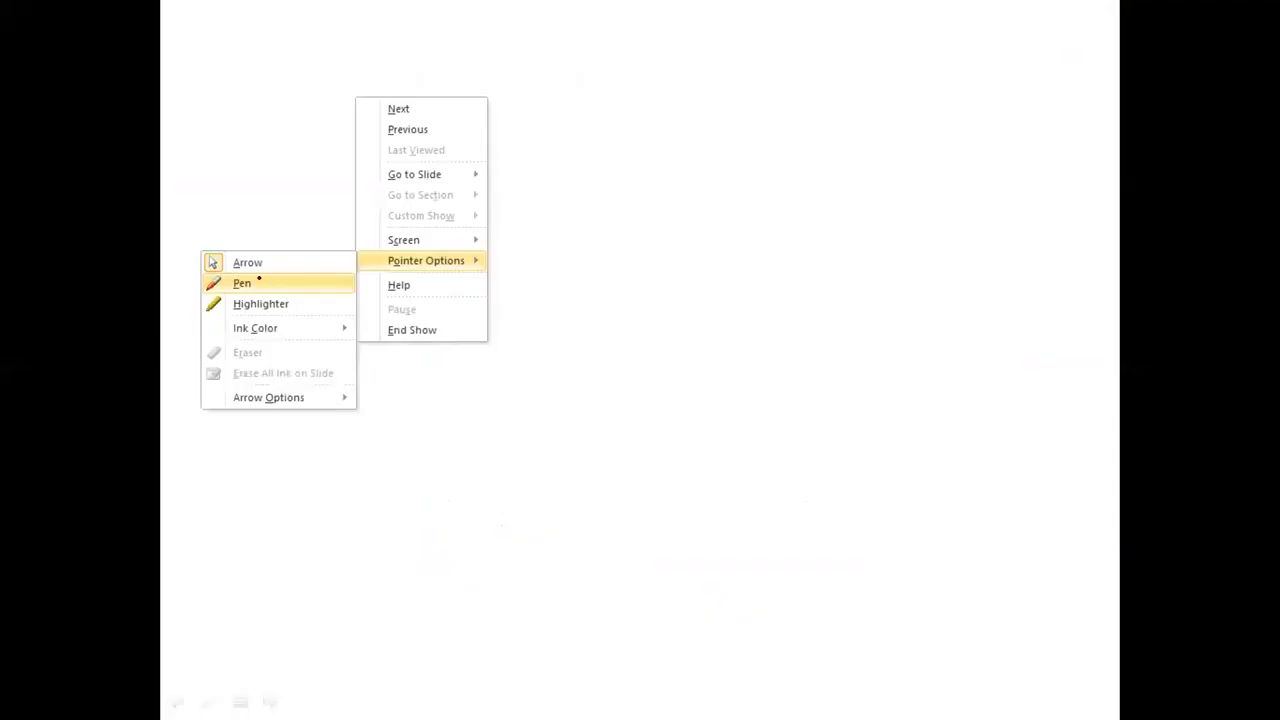
Handwrite the underlined title "Master Data" at the slide's top centre and the underlined subheading "End users" below it at the left edge
mouse_move(535, 43)
mouse_down()
mouse_move(525, 38)
mouse_move(591, 52)
mouse_move(728, 48)
mouse_up()
drag(562, 76, 684, 76)
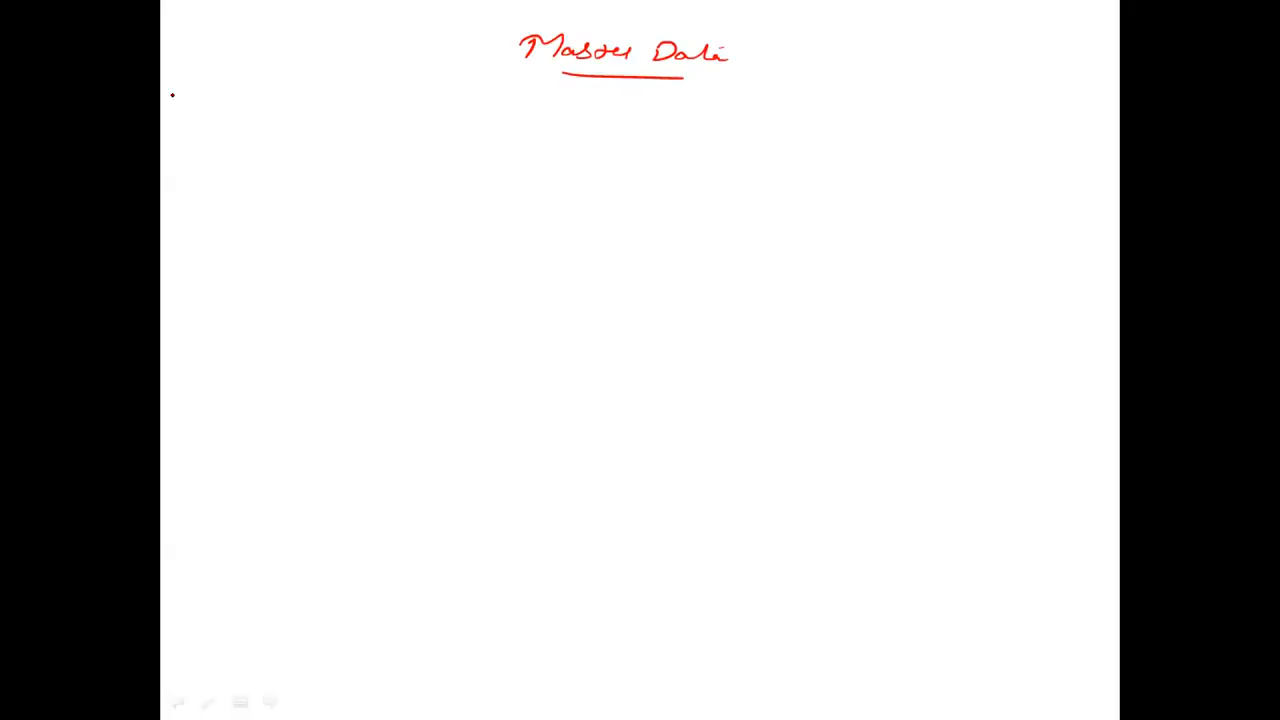
drag(177, 93, 190, 106)
drag(195, 106, 205, 100)
mouse_move(222, 90)
mouse_down()
mouse_move(212, 106)
mouse_move(328, 104)
mouse_up()
drag(190, 120, 304, 119)
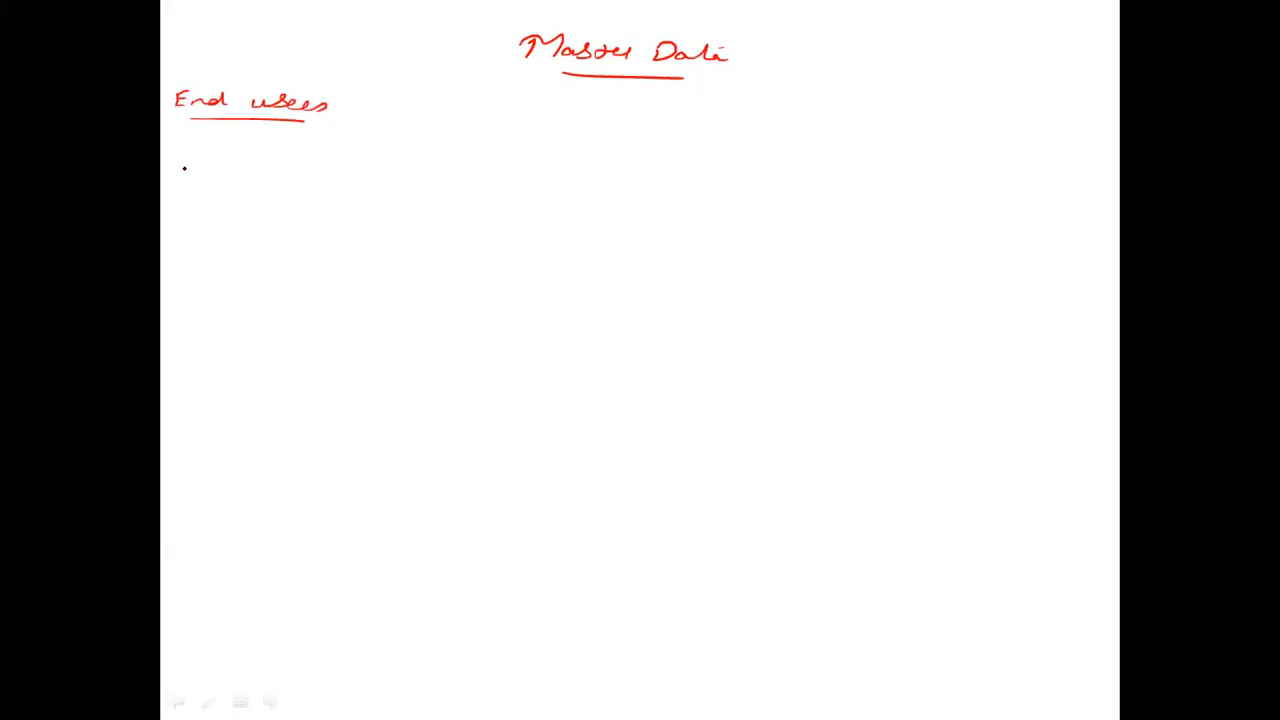
Handwrite the first list item "1) Master Data" below the "End users" subheading
drag(184, 172, 184, 185)
drag(192, 170, 196, 186)
mouse_move(229, 184)
mouse_down()
mouse_move(258, 172)
mouse_move(284, 182)
mouse_up()
drag(288, 176, 294, 183)
mouse_move(304, 180)
mouse_down()
mouse_move(306, 168)
mouse_move(318, 184)
mouse_up()
drag(320, 180, 371, 185)
drag(366, 172, 368, 186)
drag(402, 177, 408, 184)
mouse_move(418, 171)
mouse_down()
mouse_move(416, 184)
mouse_move(438, 184)
mouse_up()
Handwrite the second list item "2) Transaction" with ditto marks beneath the word "Data"
drag(188, 222, 200, 244)
drag(197, 216, 190, 246)
mouse_move(236, 228)
mouse_down()
mouse_move(258, 220)
mouse_move(246, 236)
mouse_up()
drag(256, 222, 355, 232)
drag(378, 236, 392, 238)
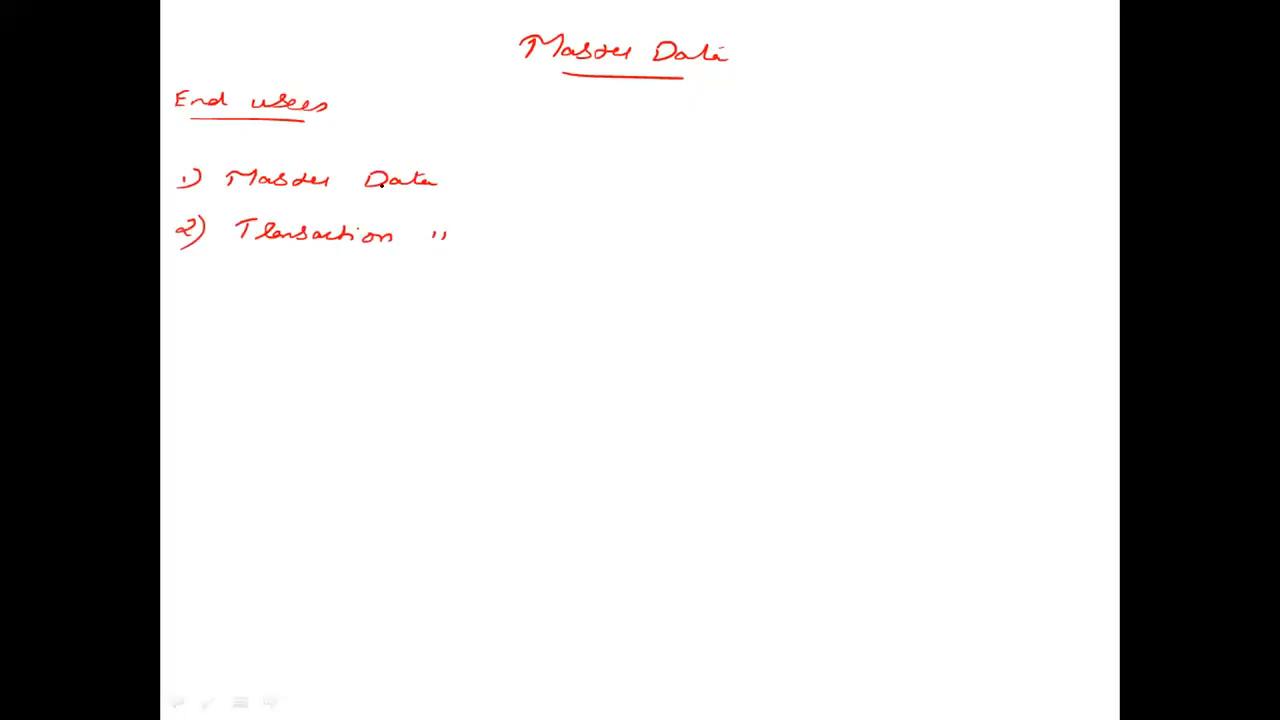
Add a tick after the first list item and handwrite the underlined note "Front end" beside it
drag(464, 182, 522, 172)
mouse_move(545, 166)
mouse_down()
mouse_move(546, 180)
mouse_move(558, 168)
mouse_move(627, 179)
mouse_up()
drag(658, 175, 708, 162)
drag(584, 192, 672, 188)
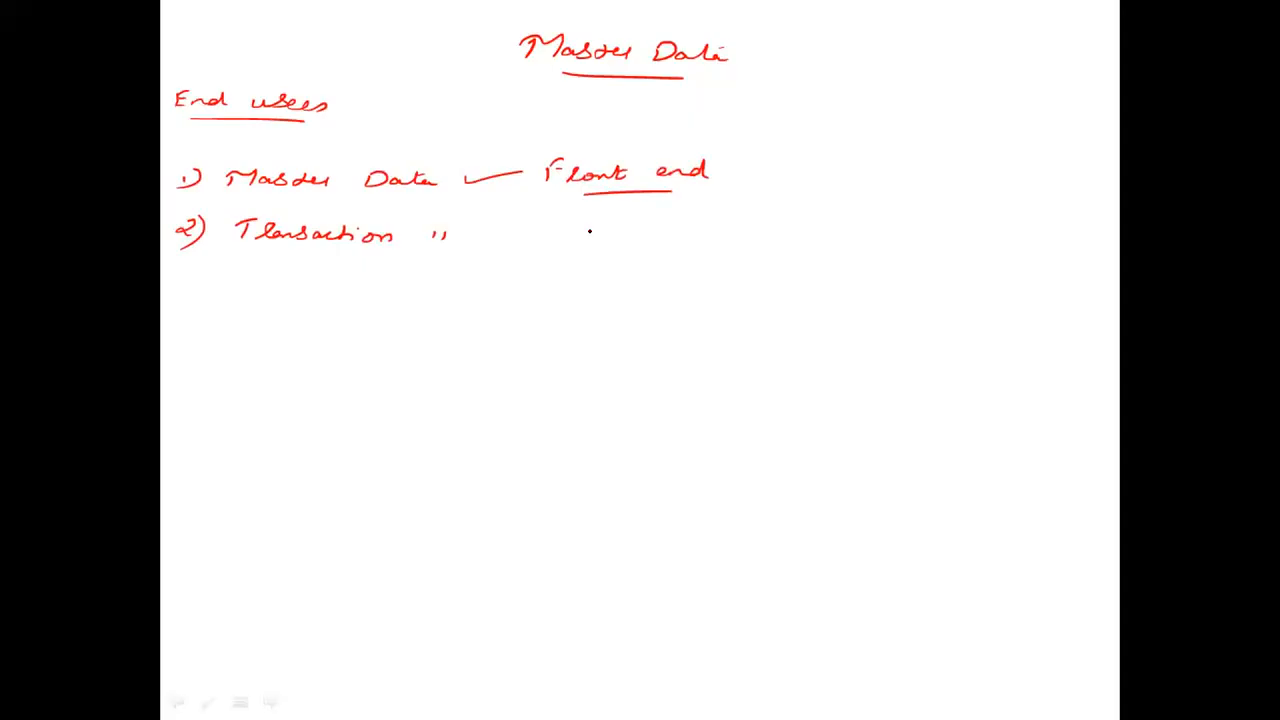
Branch lines from "Front end" to the handwritten examples Mat, Vendor, Customer, SOU and PIR, with a curly brace to their right
drag(720, 160, 742, 140)
drag(756, 132, 795, 130)
drag(796, 122, 810, 120)
drag(760, 156, 724, 160)
drag(811, 147, 836, 148)
drag(726, 169, 856, 178)
mouse_move(845, 108)
mouse_down()
mouse_move(856, 194)
mouse_move(781, 207)
mouse_move(820, 201)
mouse_up()
mouse_move(800, 220)
mouse_down()
mouse_move(827, 222)
mouse_move(805, 216)
mouse_up()
drag(826, 226, 837, 218)
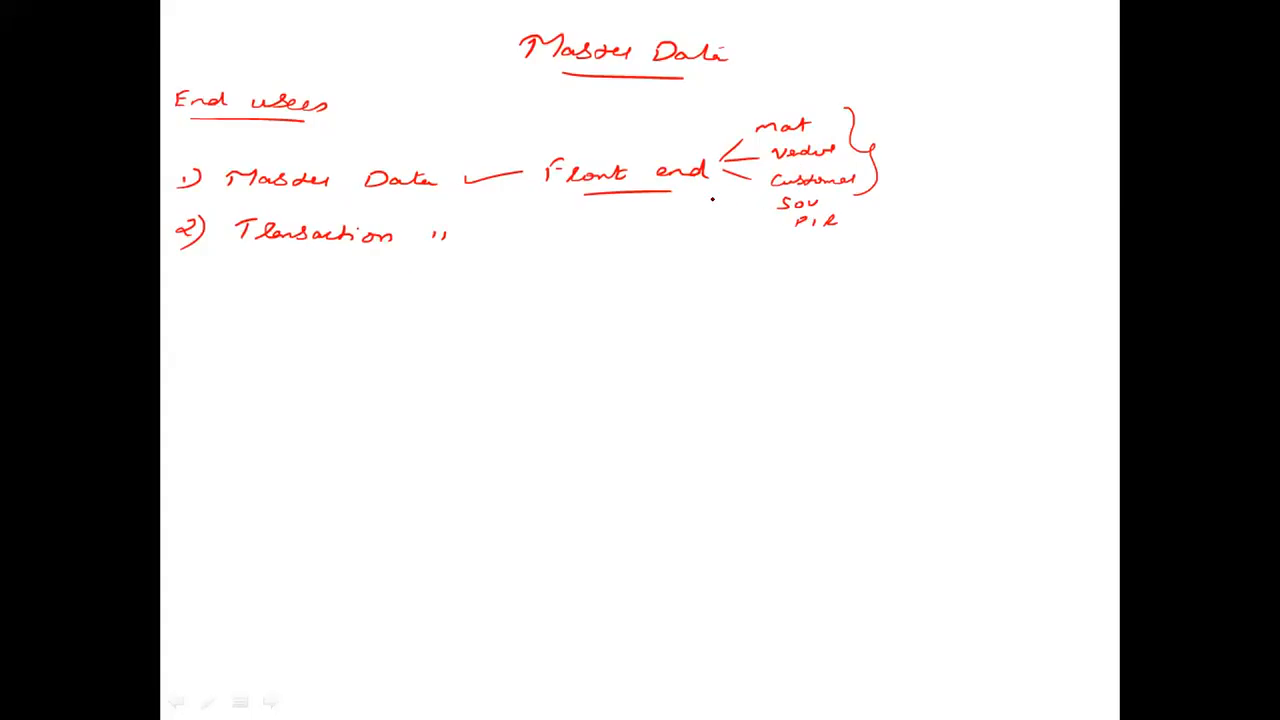
Add a tick after the Transaction item and handwrite "Configuration" beside it
drag(482, 237, 527, 232)
drag(566, 232, 563, 246)
drag(580, 238, 604, 252)
drag(614, 240, 634, 240)
drag(644, 240, 692, 246)
drag(640, 242, 606, 261)
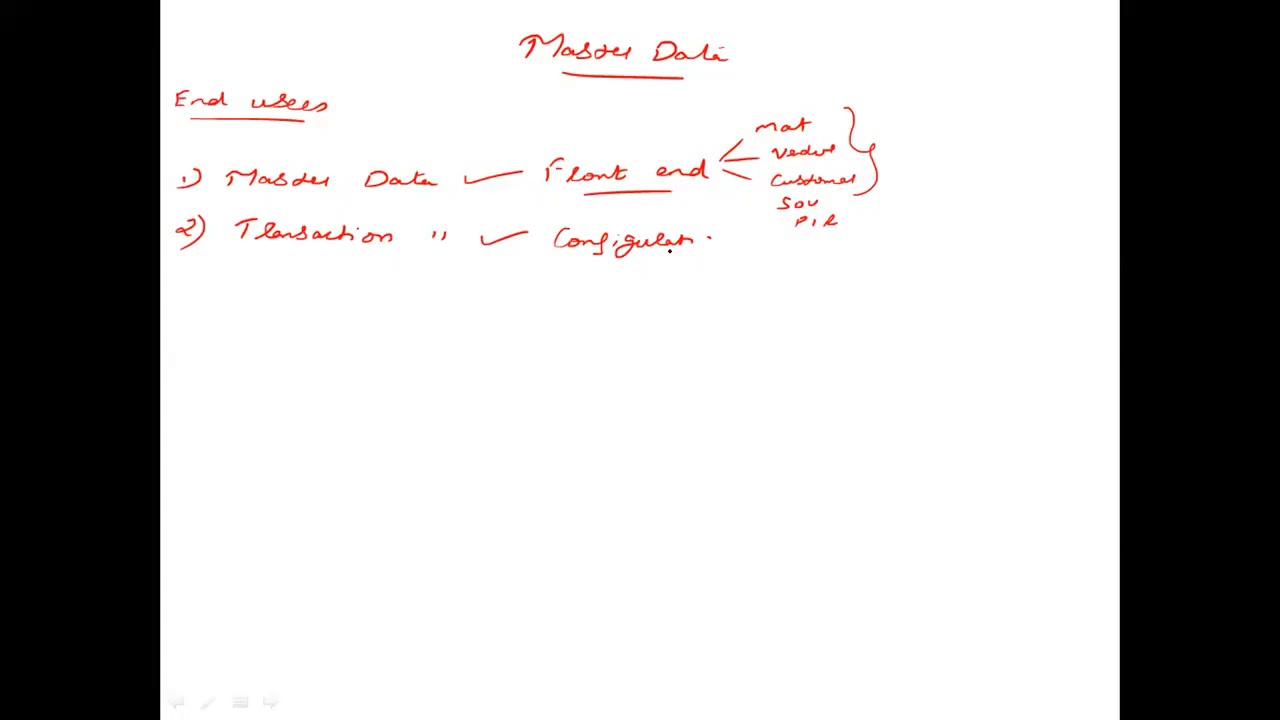
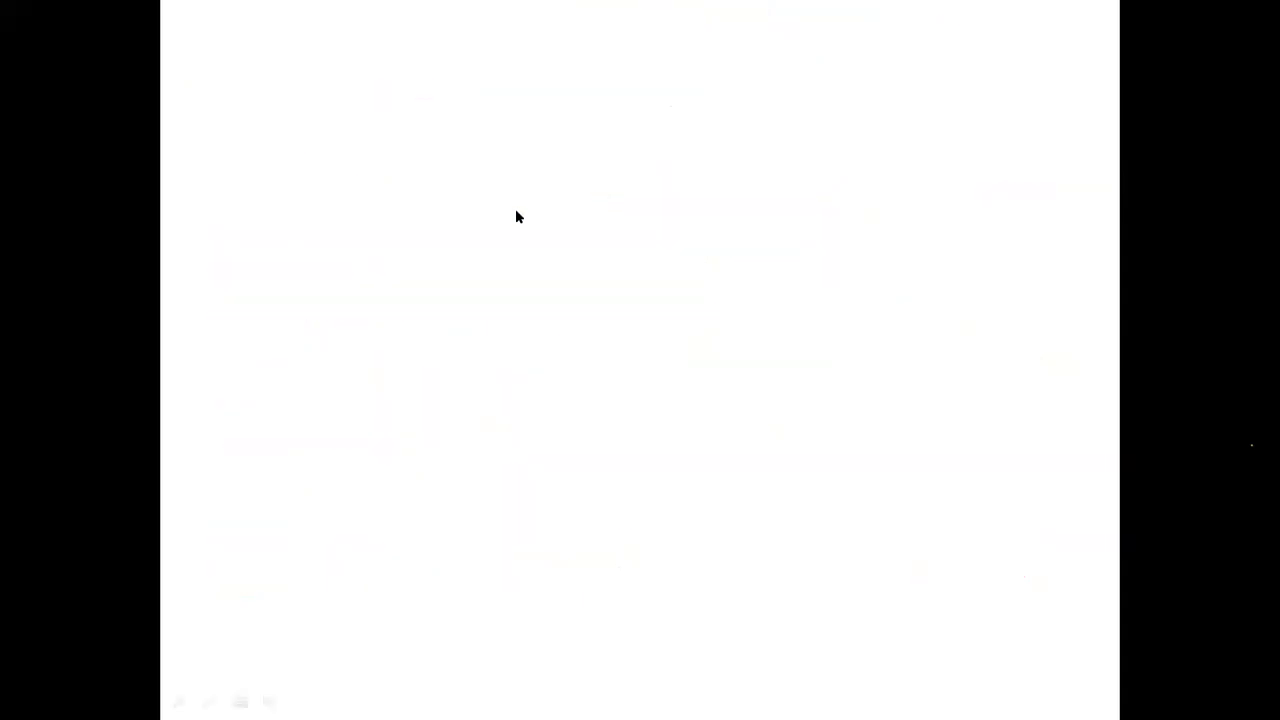
Handwrite the underlined heading "1) RAW material" on the blank slide with the pen, and end the slide show keeping the ink annotations
mouse_move(415, 385)
click(273, 399)
drag(184, 35, 184, 47)
mouse_move(195, 23)
mouse_down()
mouse_move(184, 62)
mouse_move(254, 49)
mouse_up()
drag(260, 49, 303, 34)
drag(325, 47, 434, 46)
drag(267, 71, 366, 73)
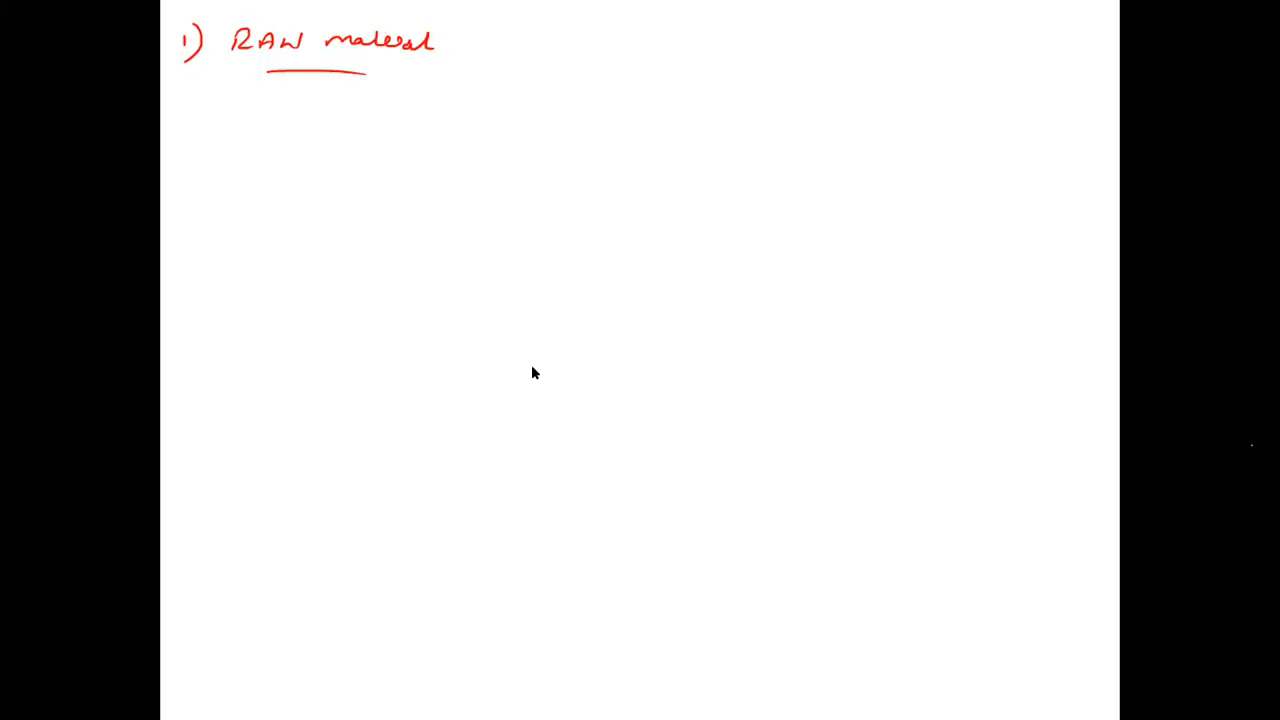
key(Escape)
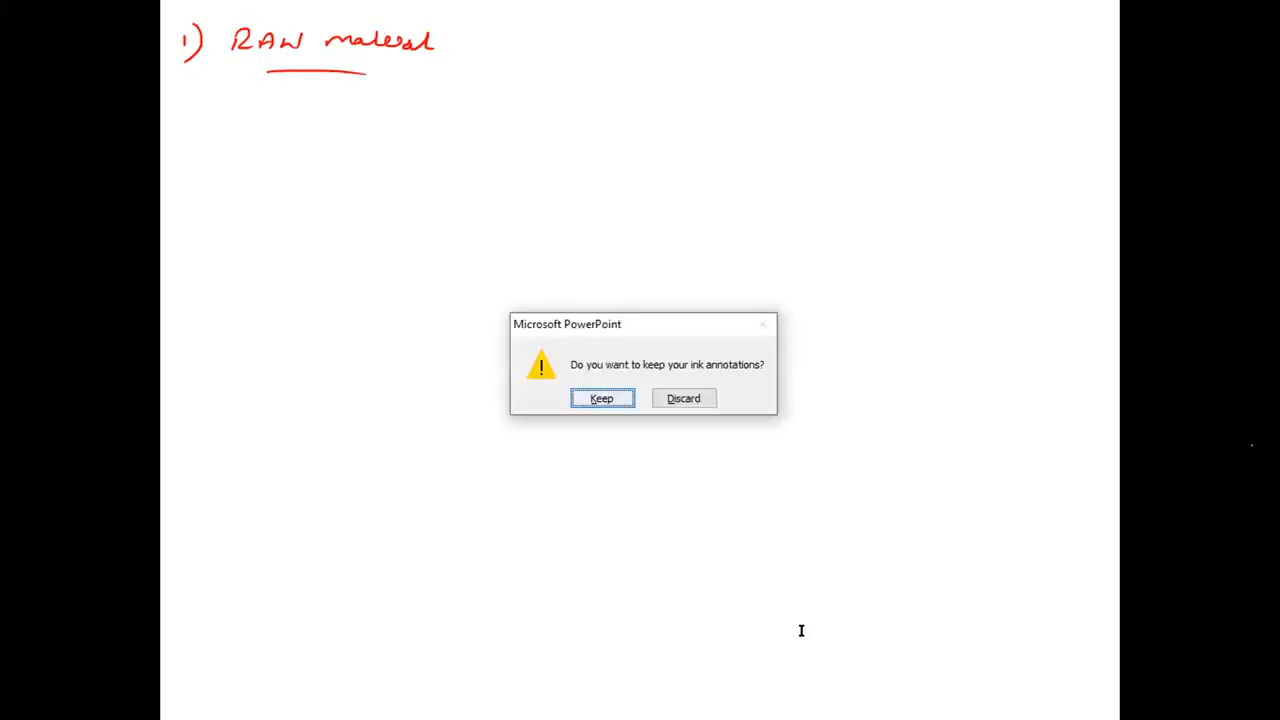
key(Return)
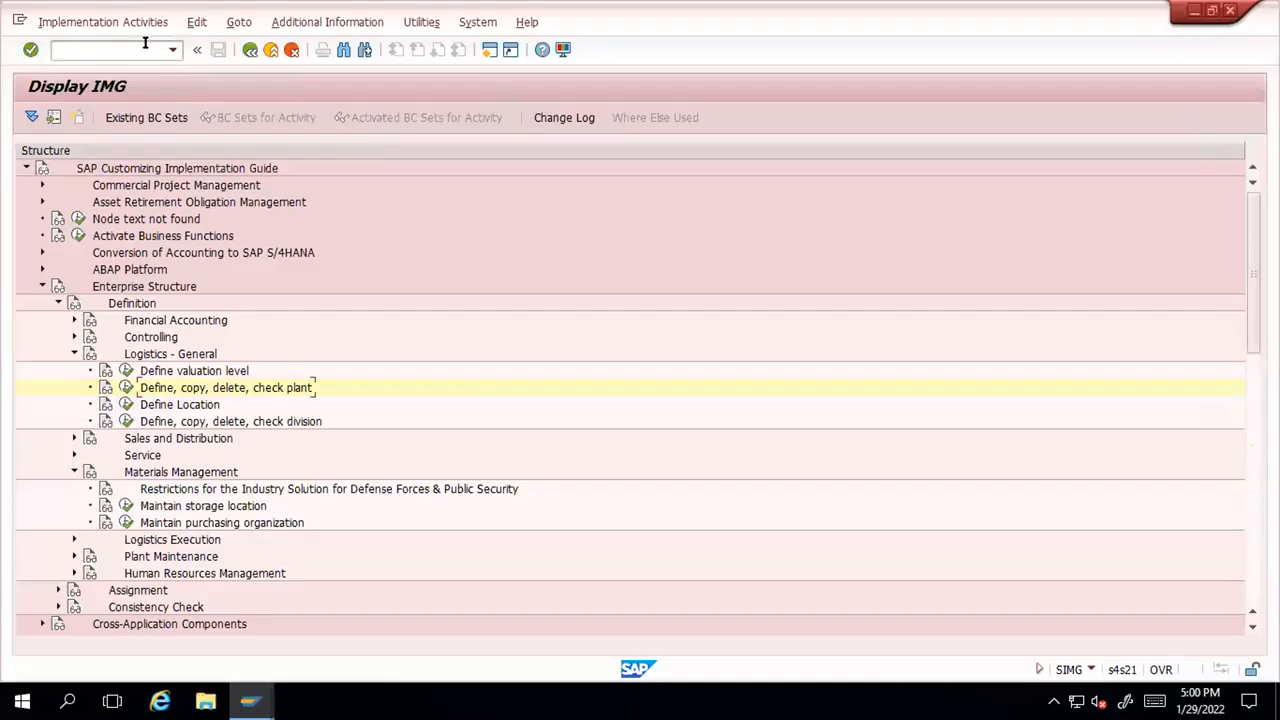
Switch to SAP, open the Display Material transaction MM03, and run the material number search without criteria
click(145, 43)
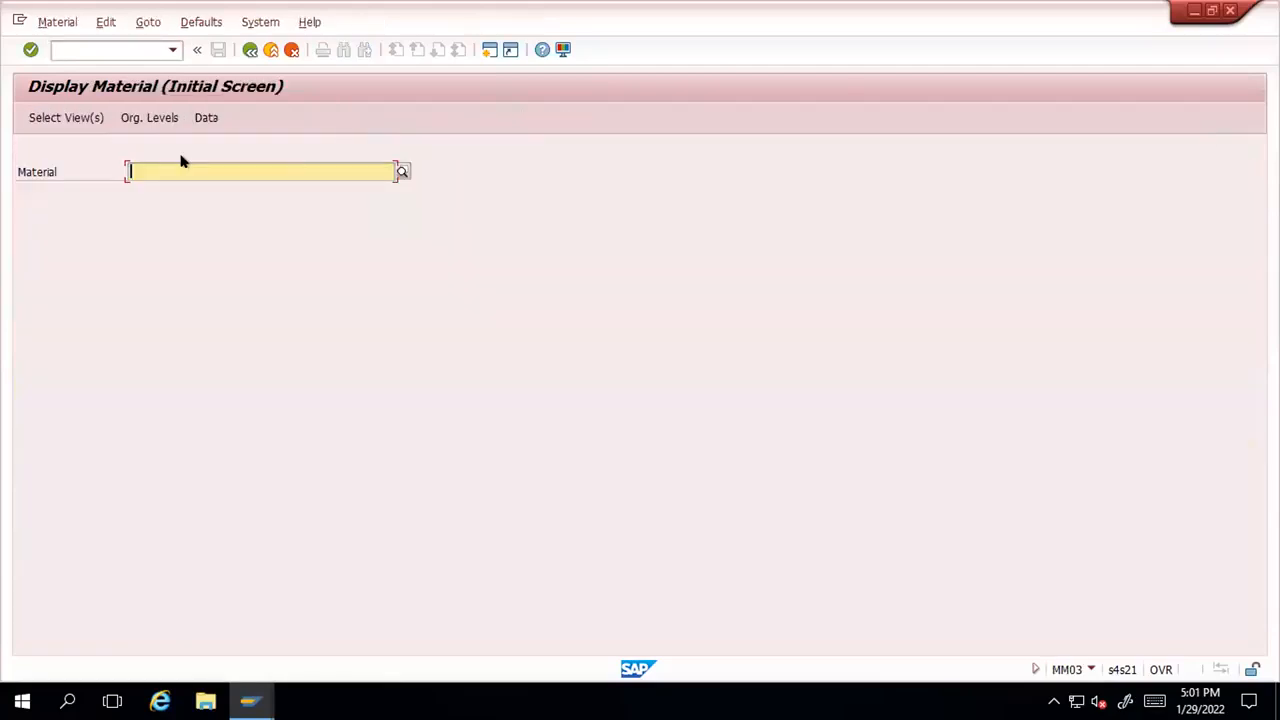
key(BackSpace)
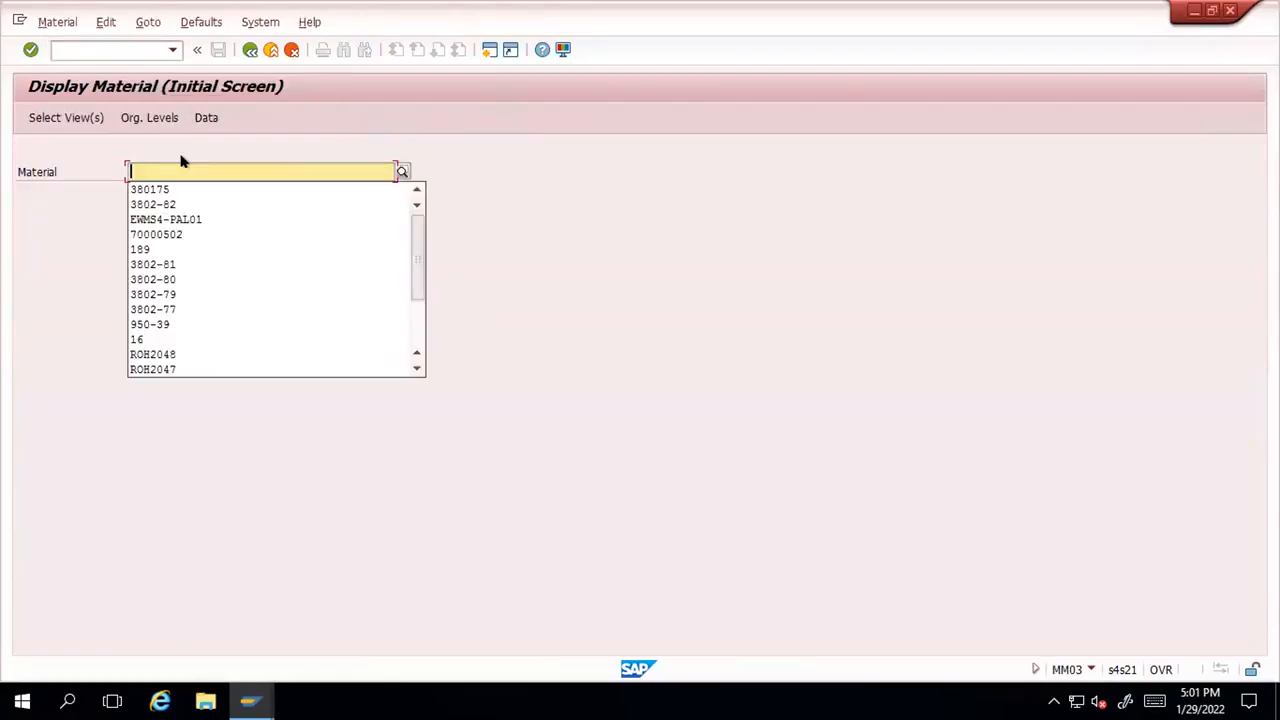
click(404, 170)
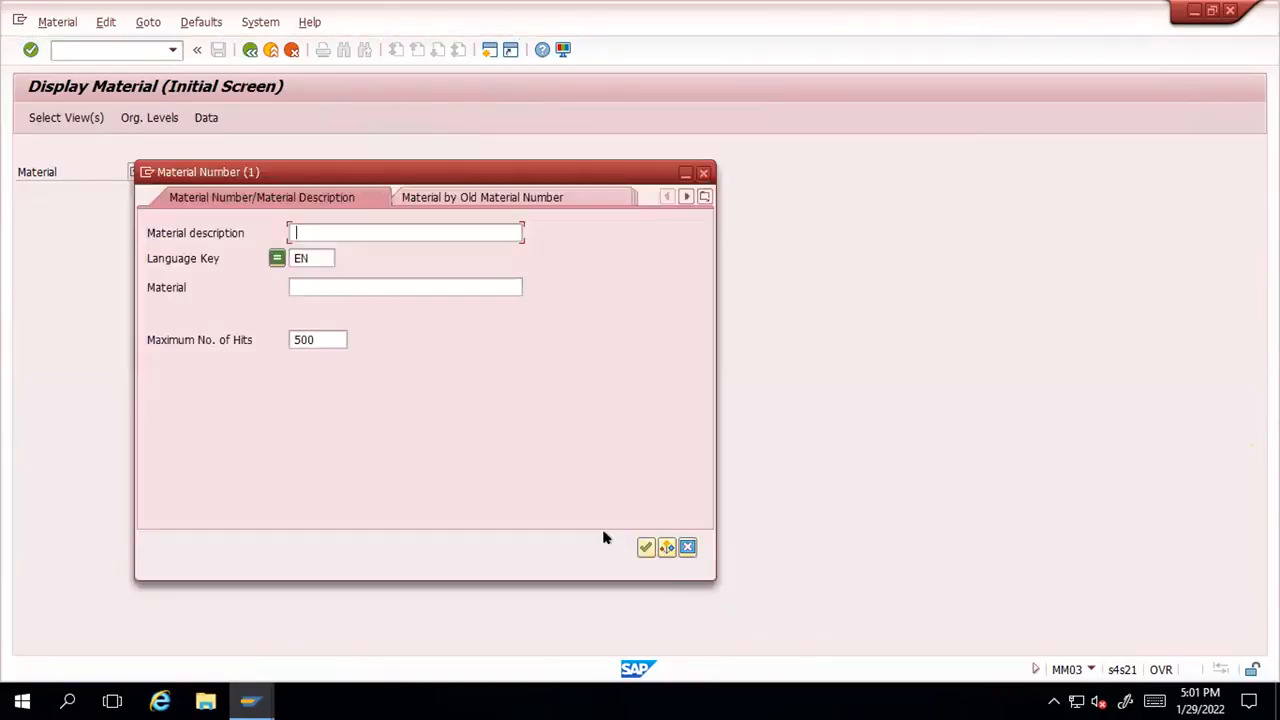
click(644, 547)
key(Escape)
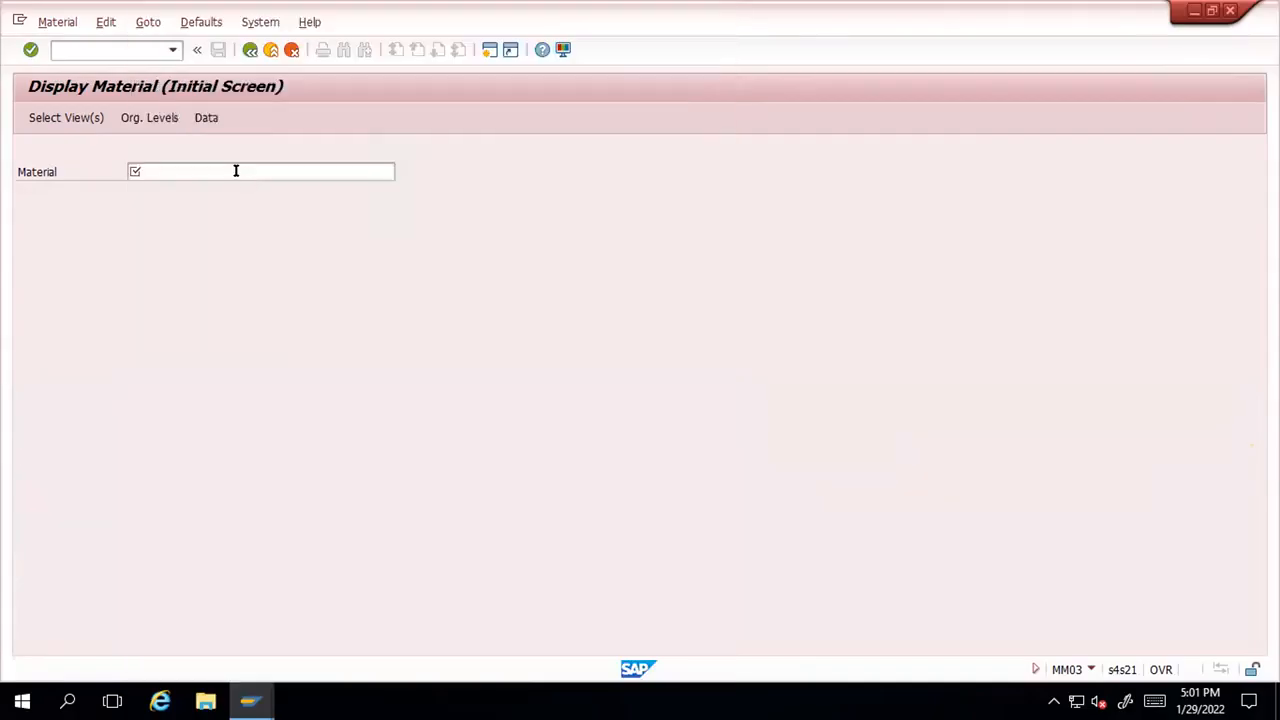
Reopen the material search help, view the Material by Material Type search, and return to the Material Number/Material Description search
click(398, 171)
click(401, 172)
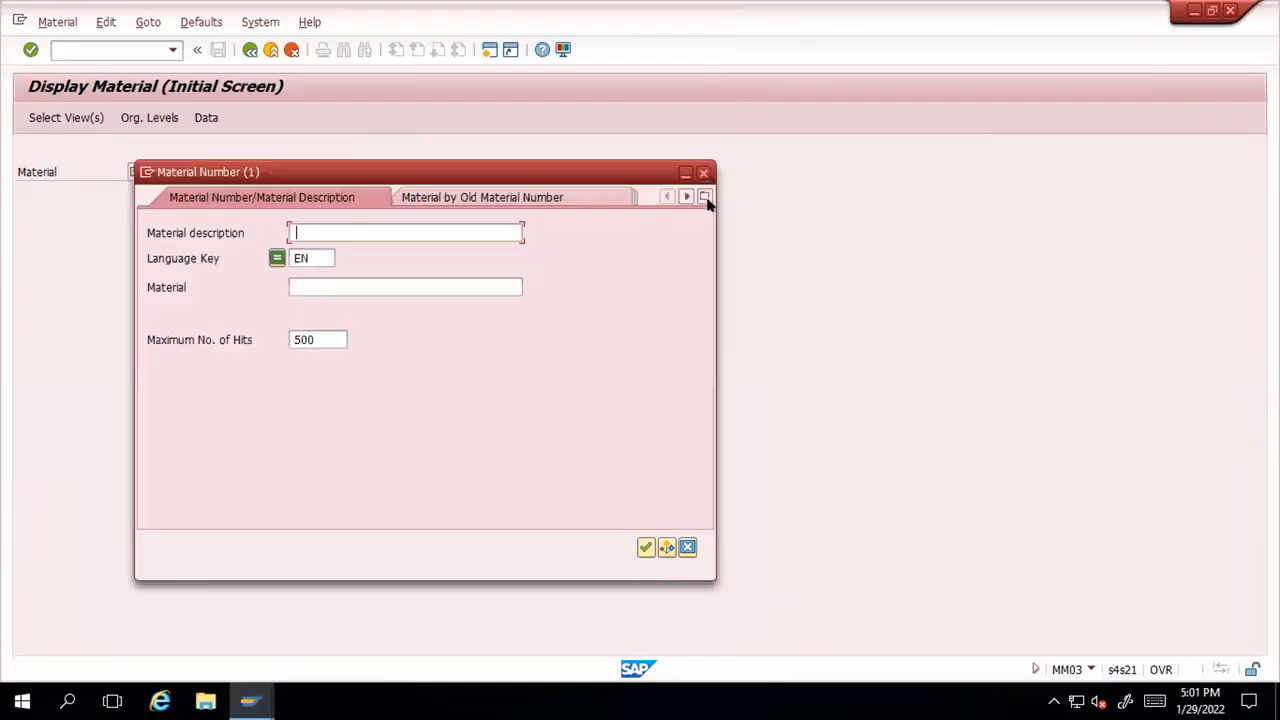
click(705, 198)
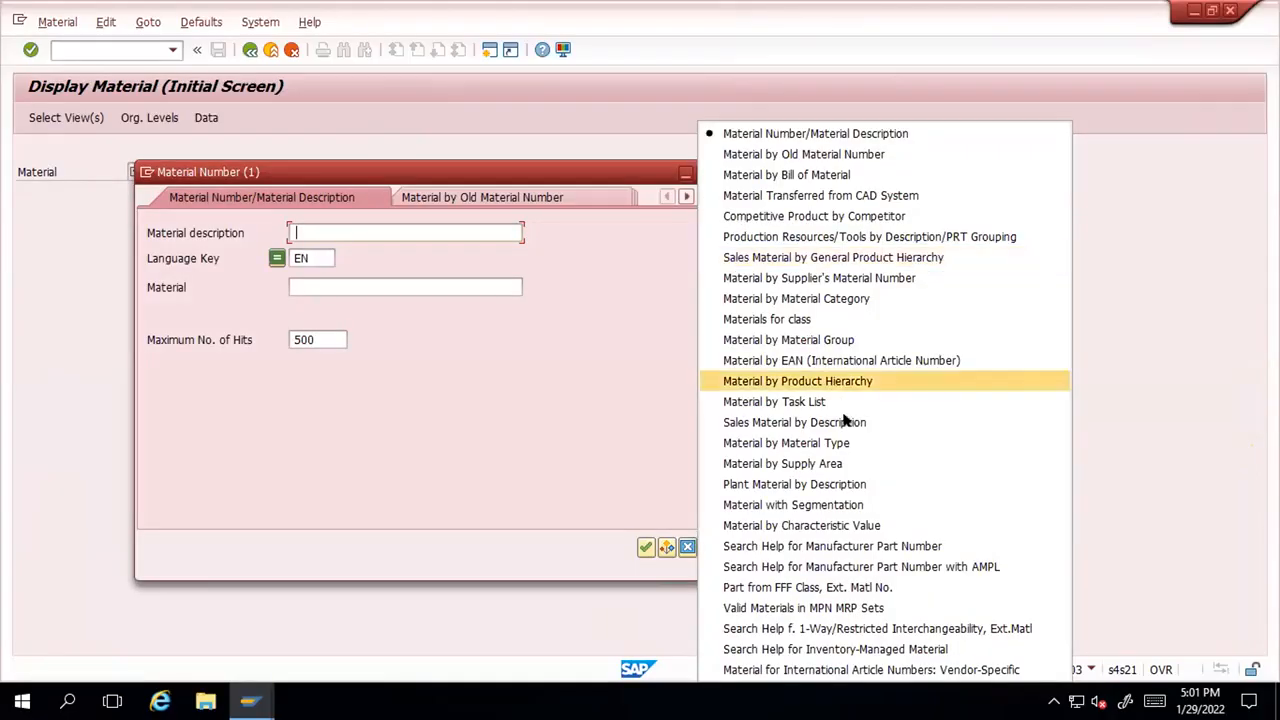
click(851, 446)
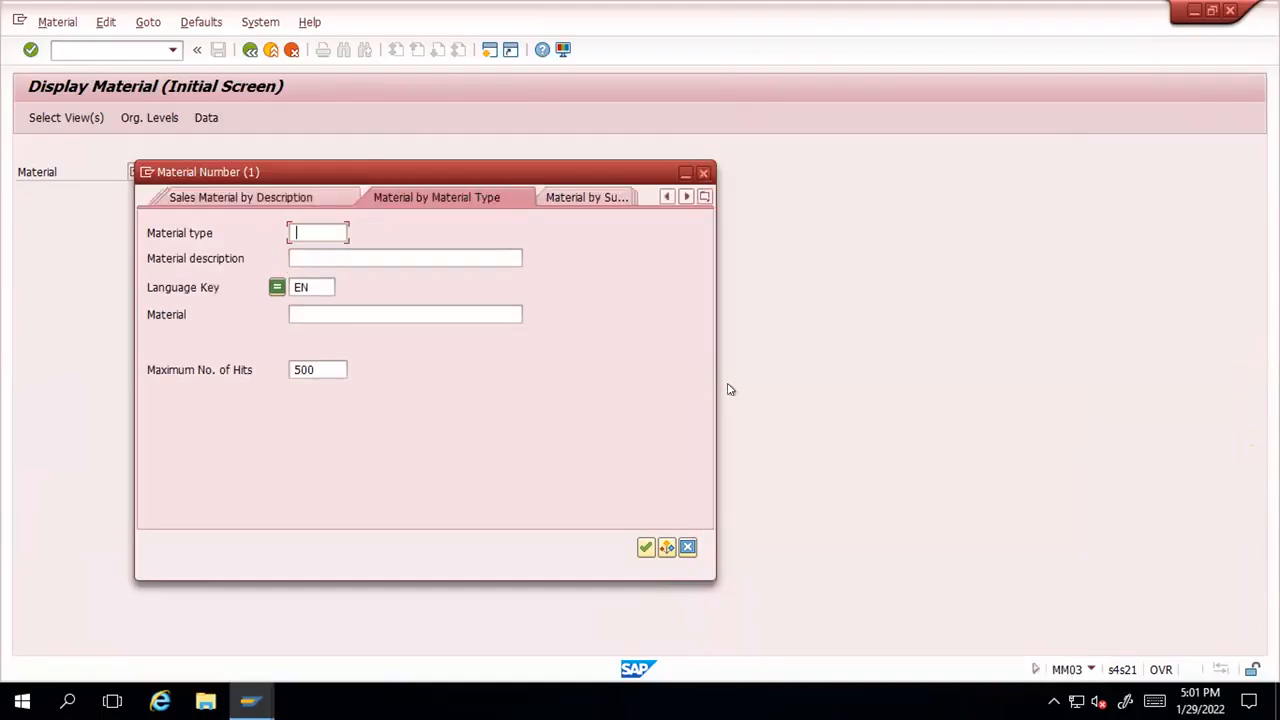
click(704, 197)
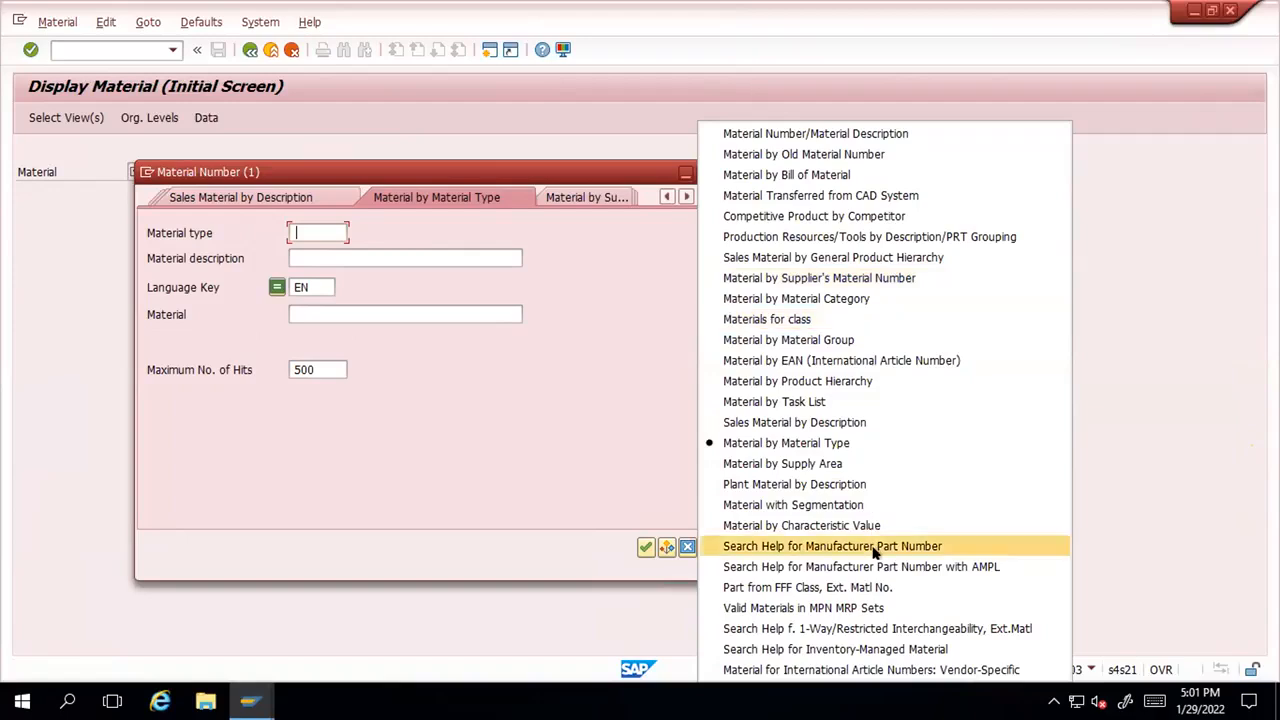
click(788, 139)
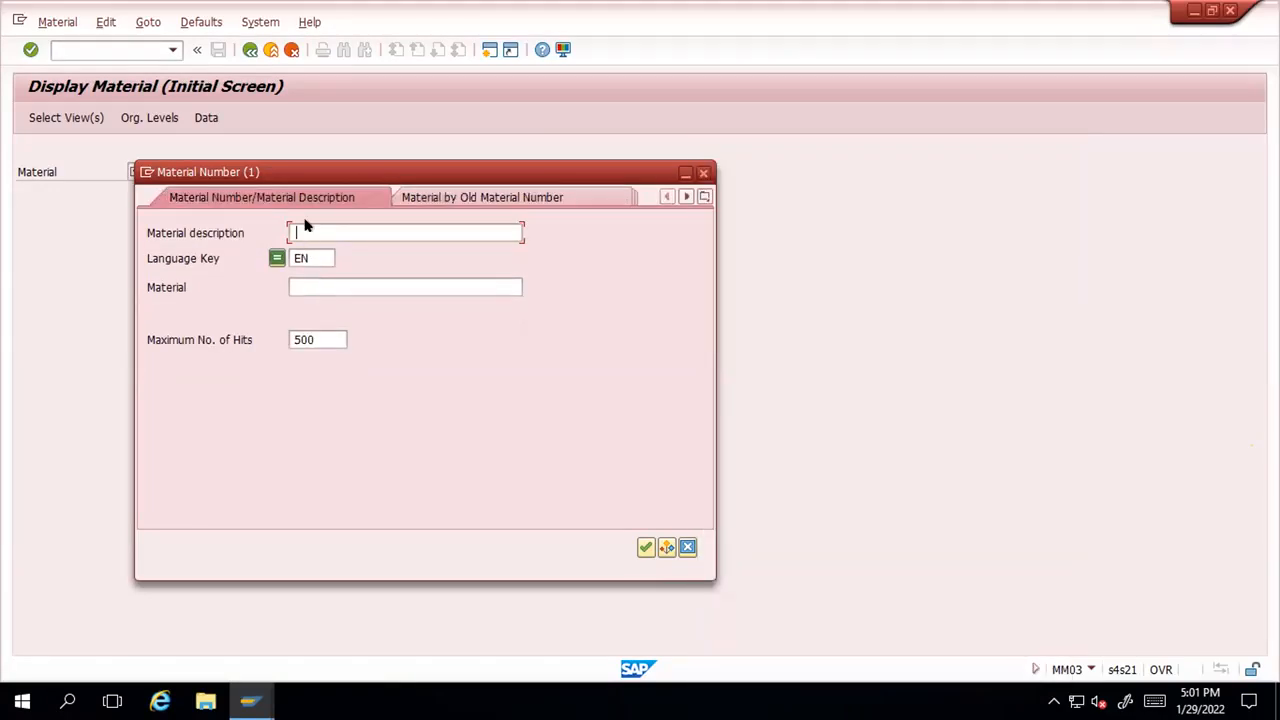
Search materials by description with a wildcard pattern and choose material 4 (TEST) for display
text(*t)
text(s)
text(*)
key(Return)
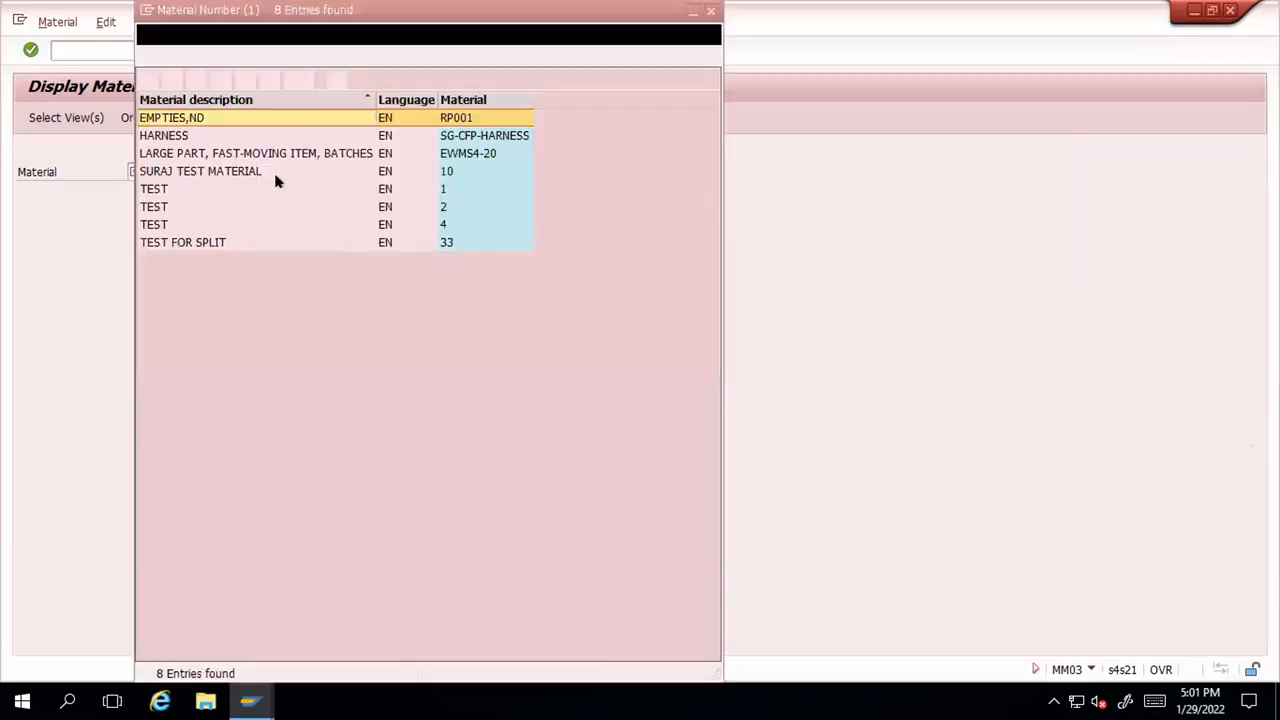
double_click(147, 222)
key(Return)
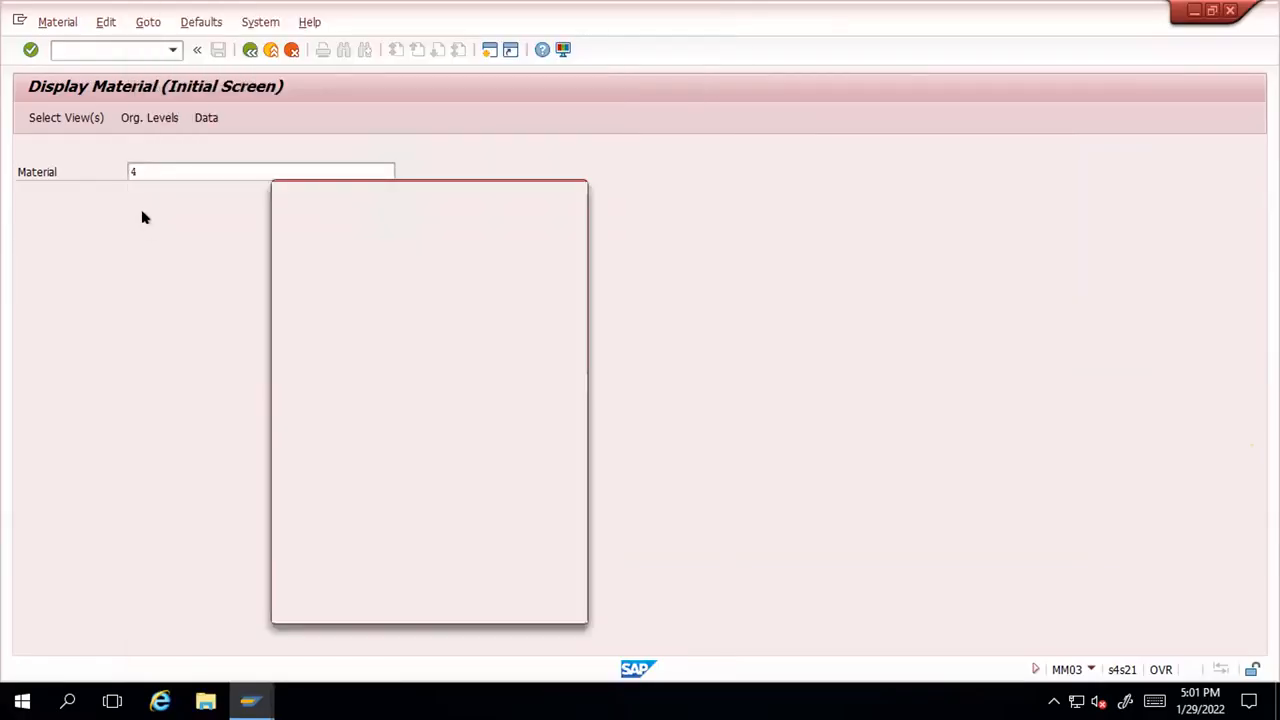
Adjust the selected views for material 4 and open its raw material record at Basic Data 1
shift+click(281, 268)
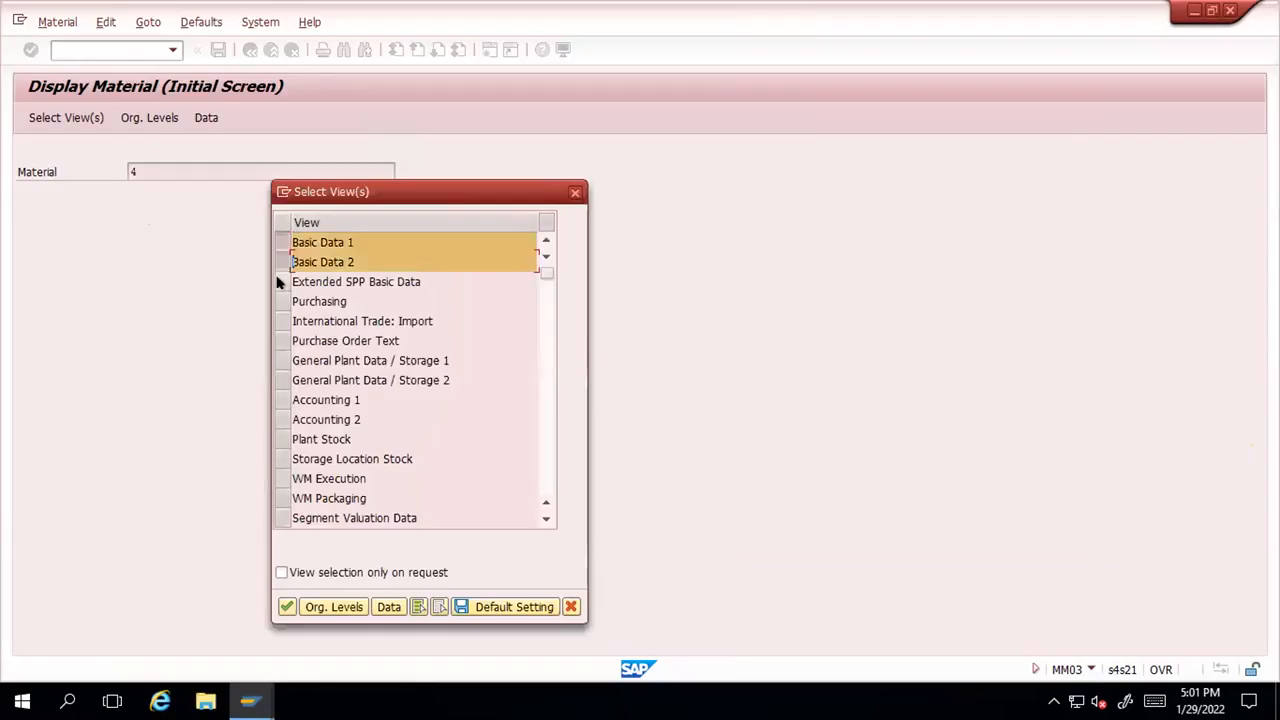
shift+click(281, 305)
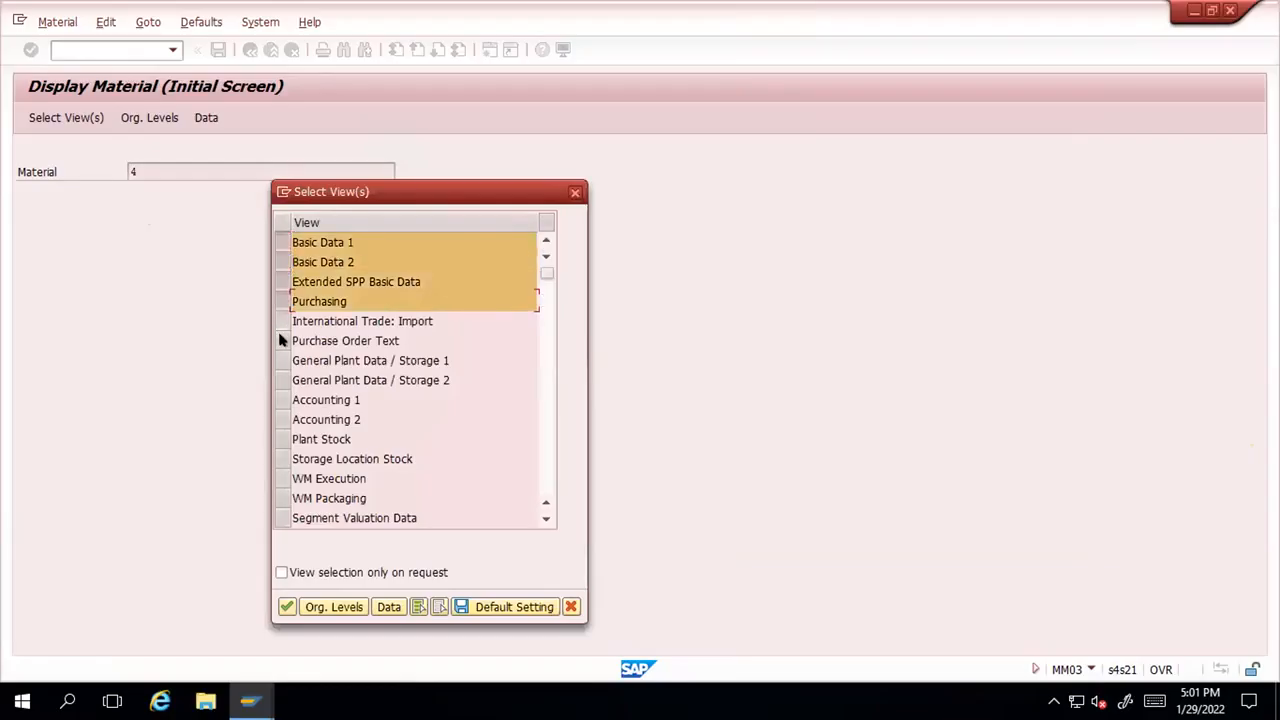
shift+click(279, 272)
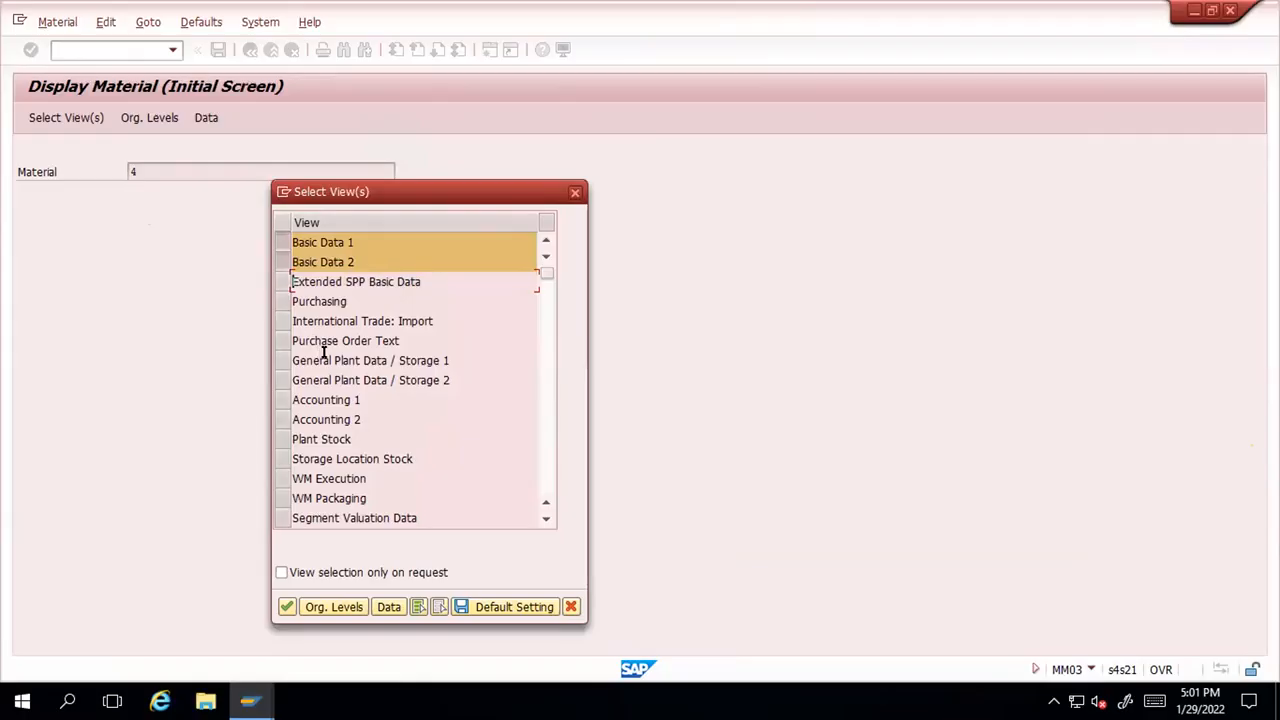
click(281, 256)
click(283, 607)
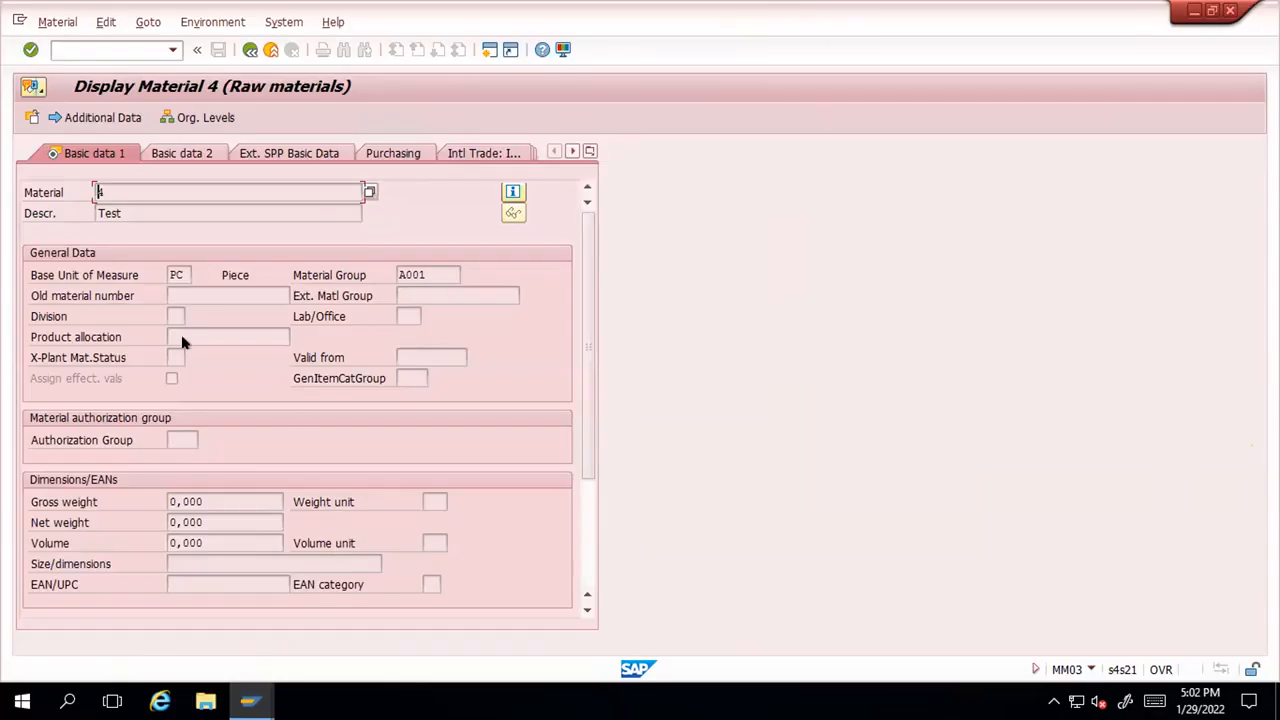
Try to move beyond Basic Data 1 of material 4 with plant 2000 as the organizational level
key(Tab)
key(Tab)
click(208, 503)
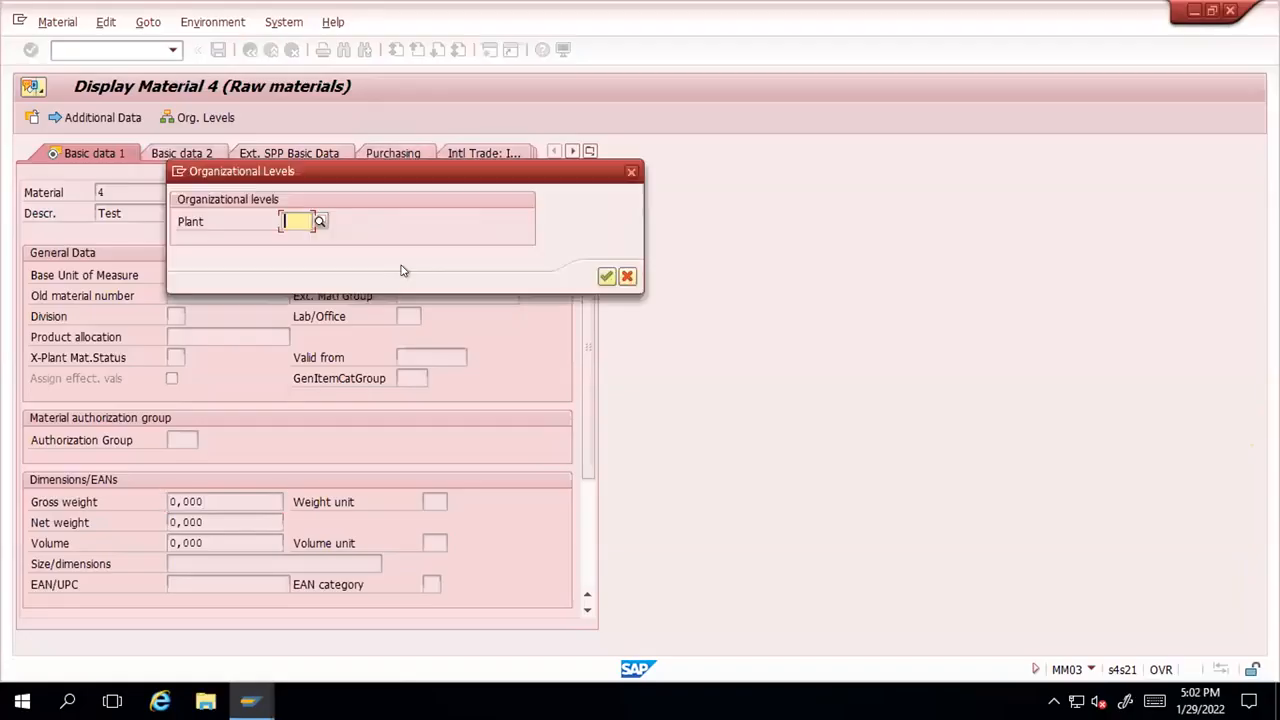
text(2000)
key(Return)
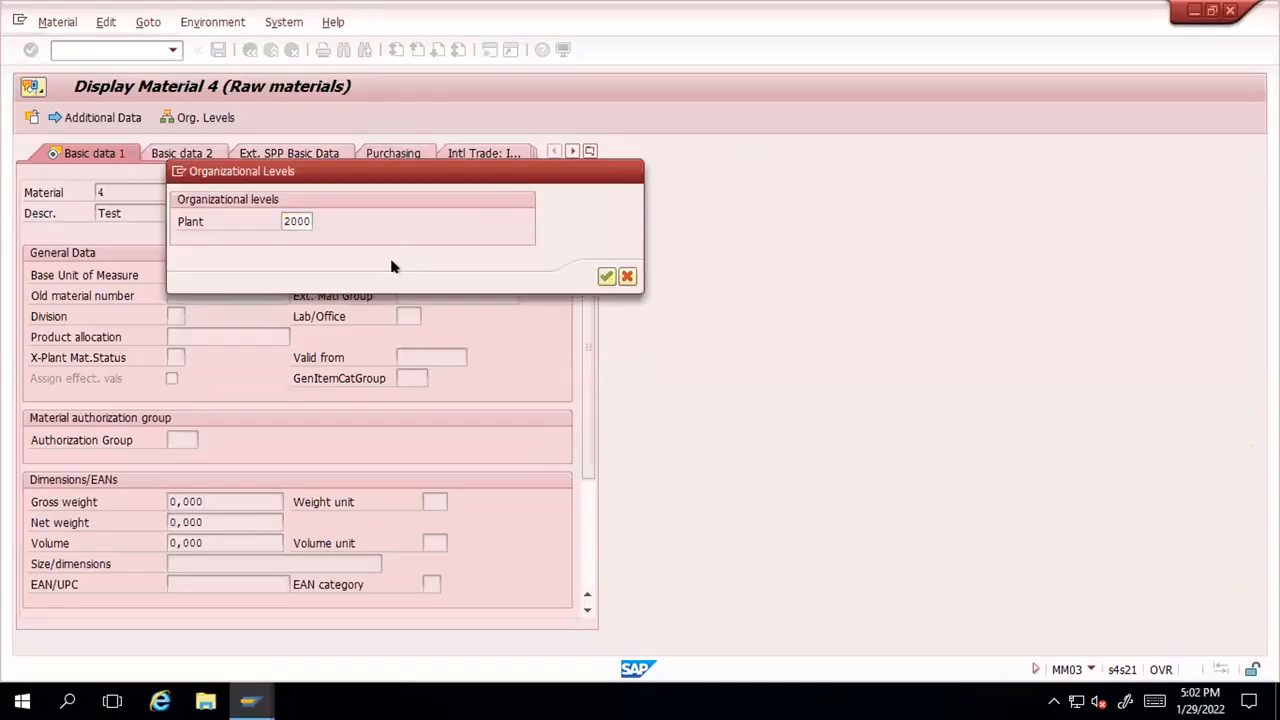
click(449, 543)
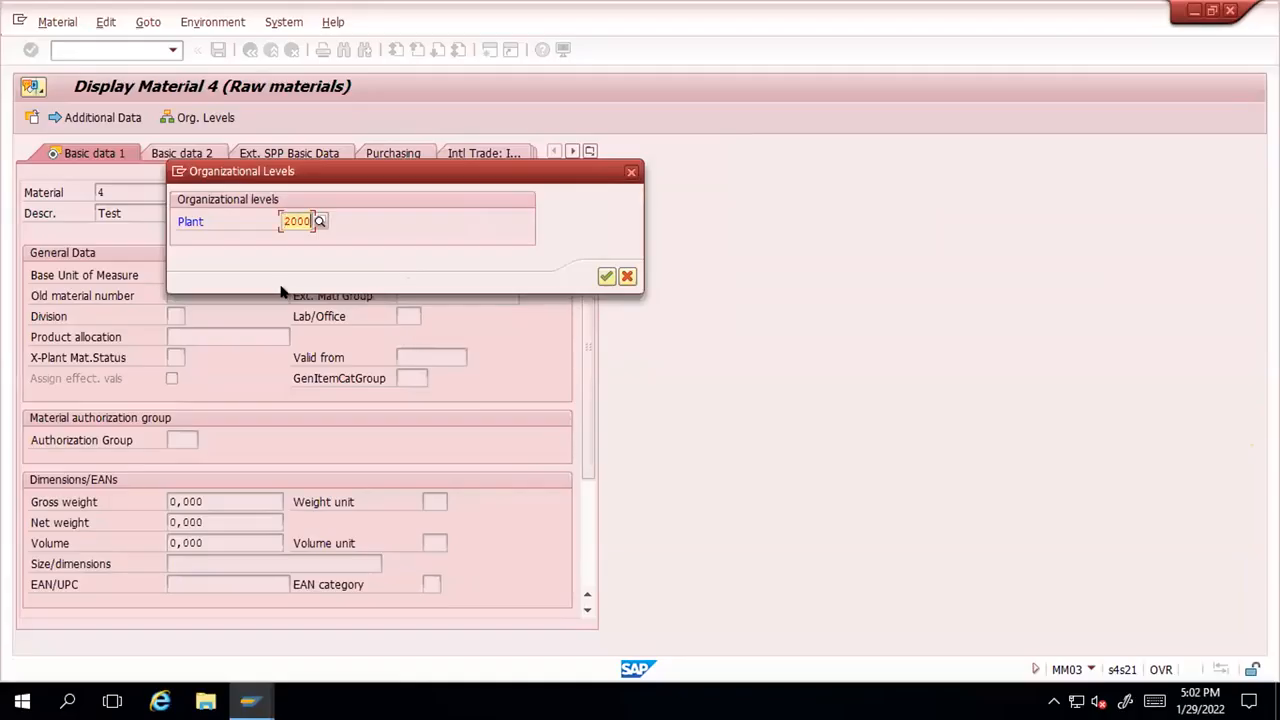
Try plant 2001 as the organizational level and reopen the plant value help
text(2001)
key(Return)
click(449, 543)
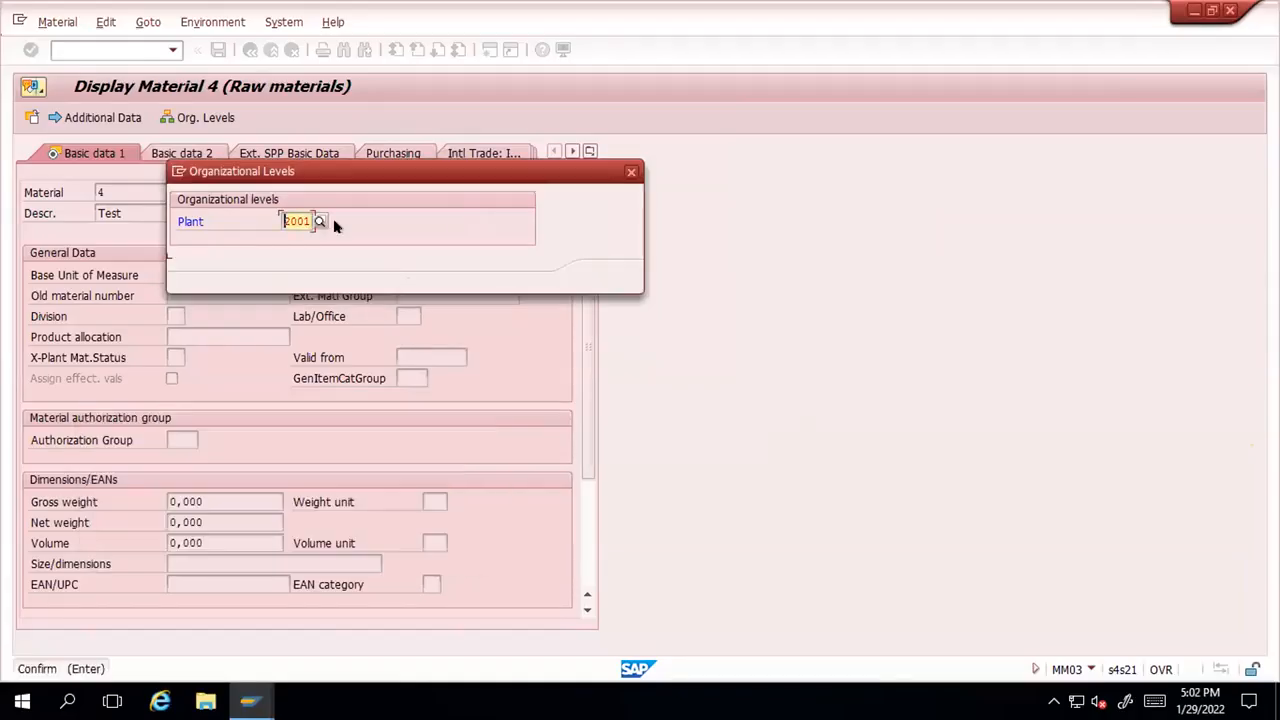
key(Return)
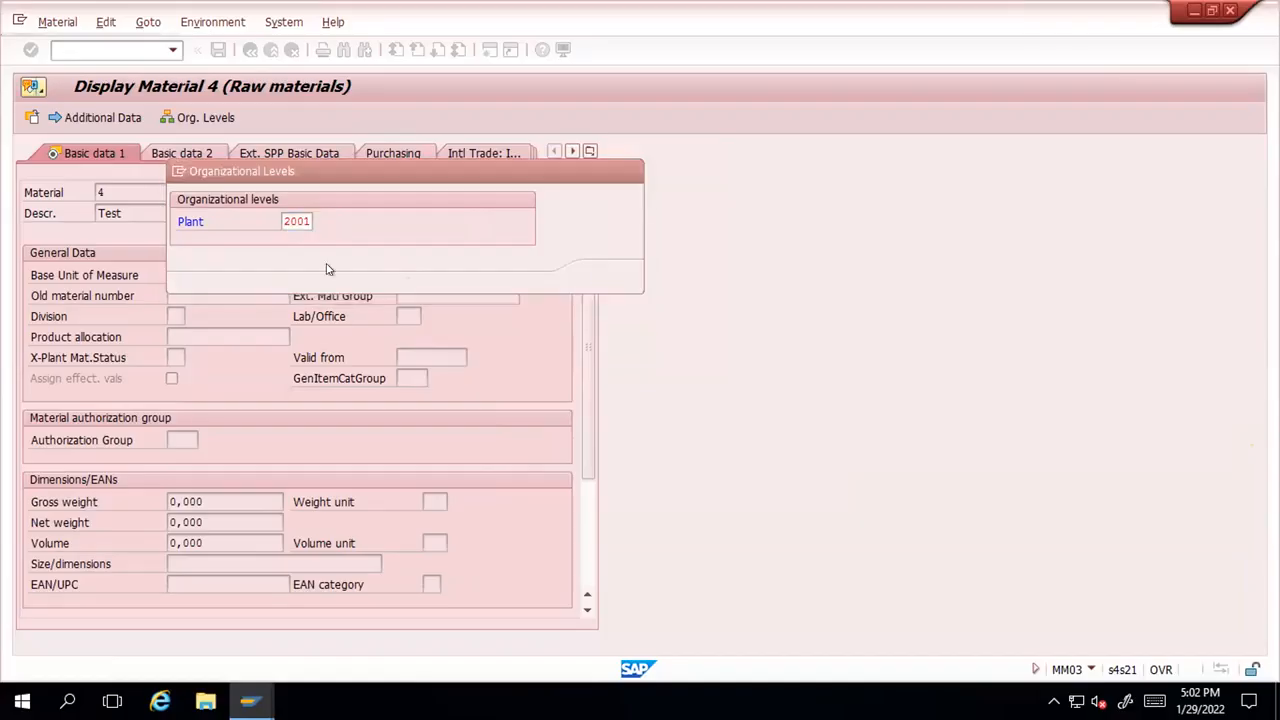
Choose plant 2000 from the value help, try it once more, and return to the Display Material initial screen
double_click(128, 390)
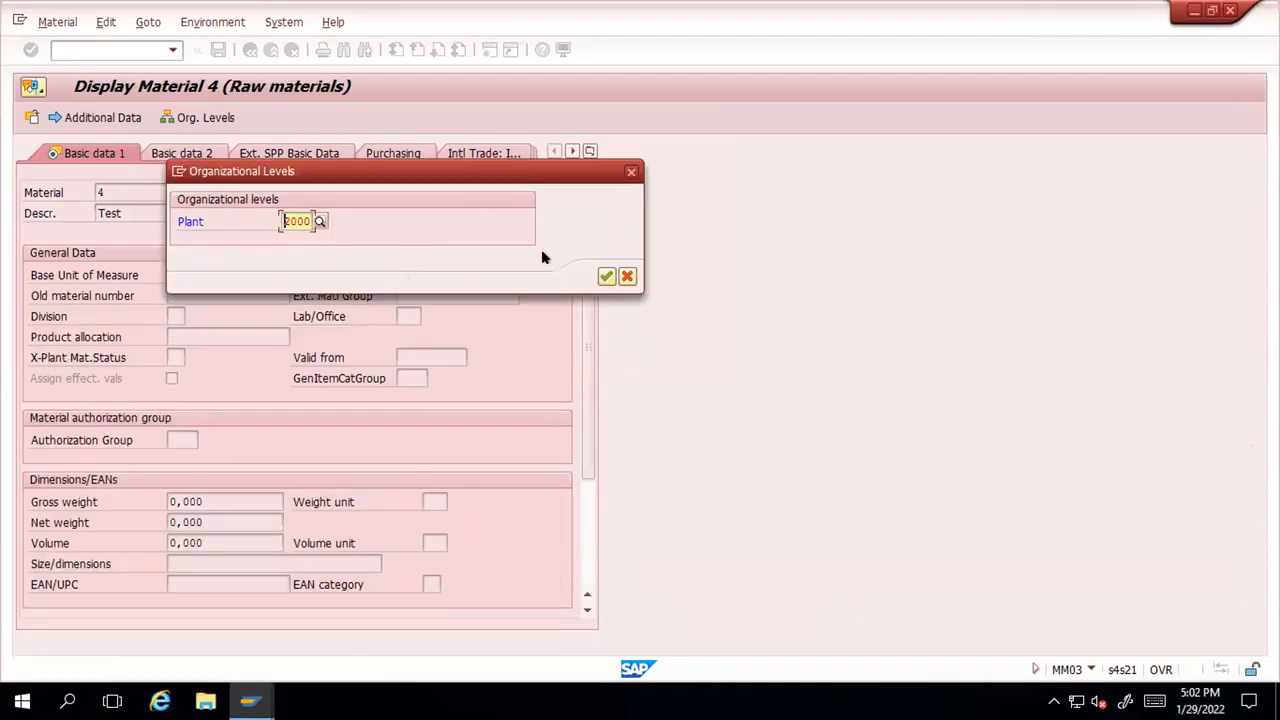
key(Return)
click(447, 545)
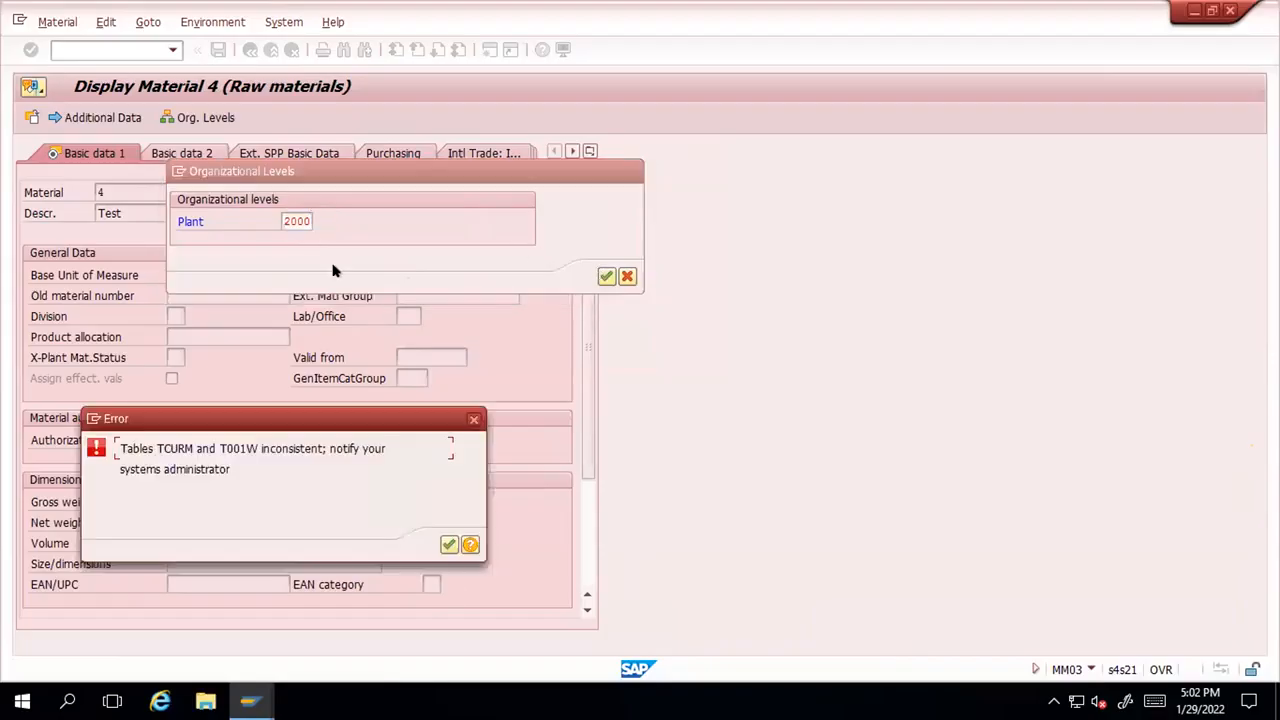
key(Return)
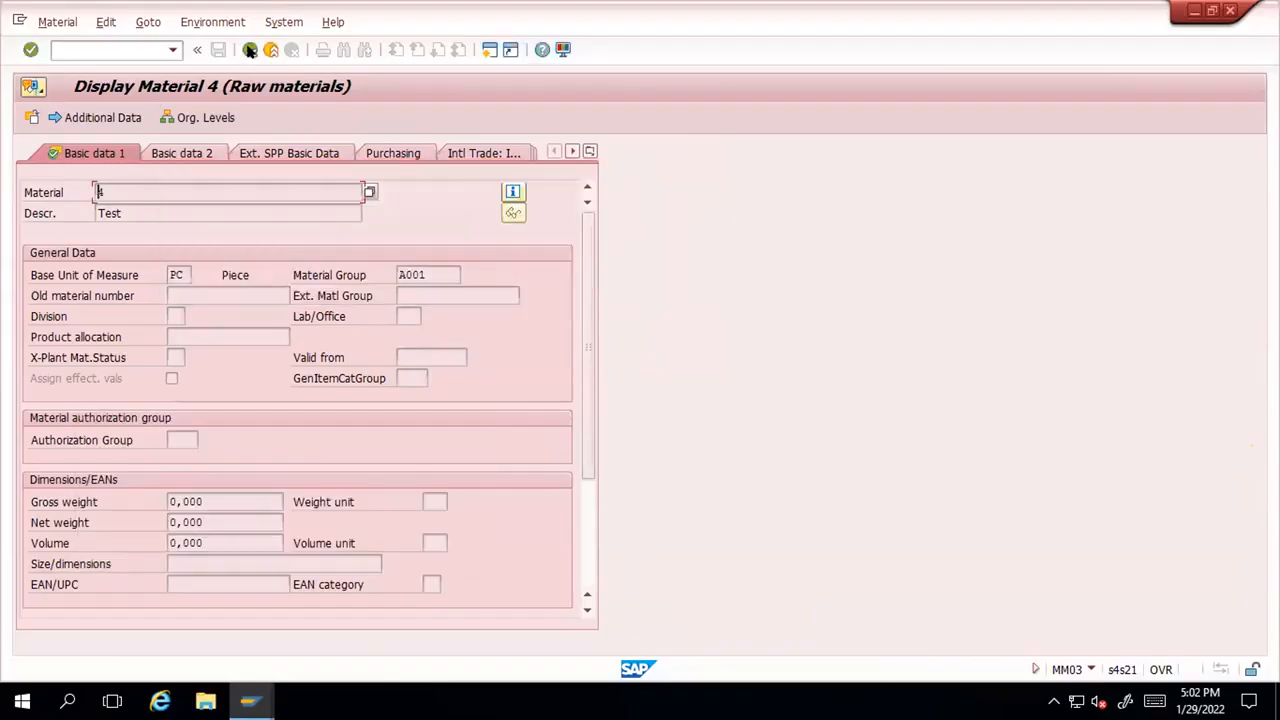
click(250, 50)
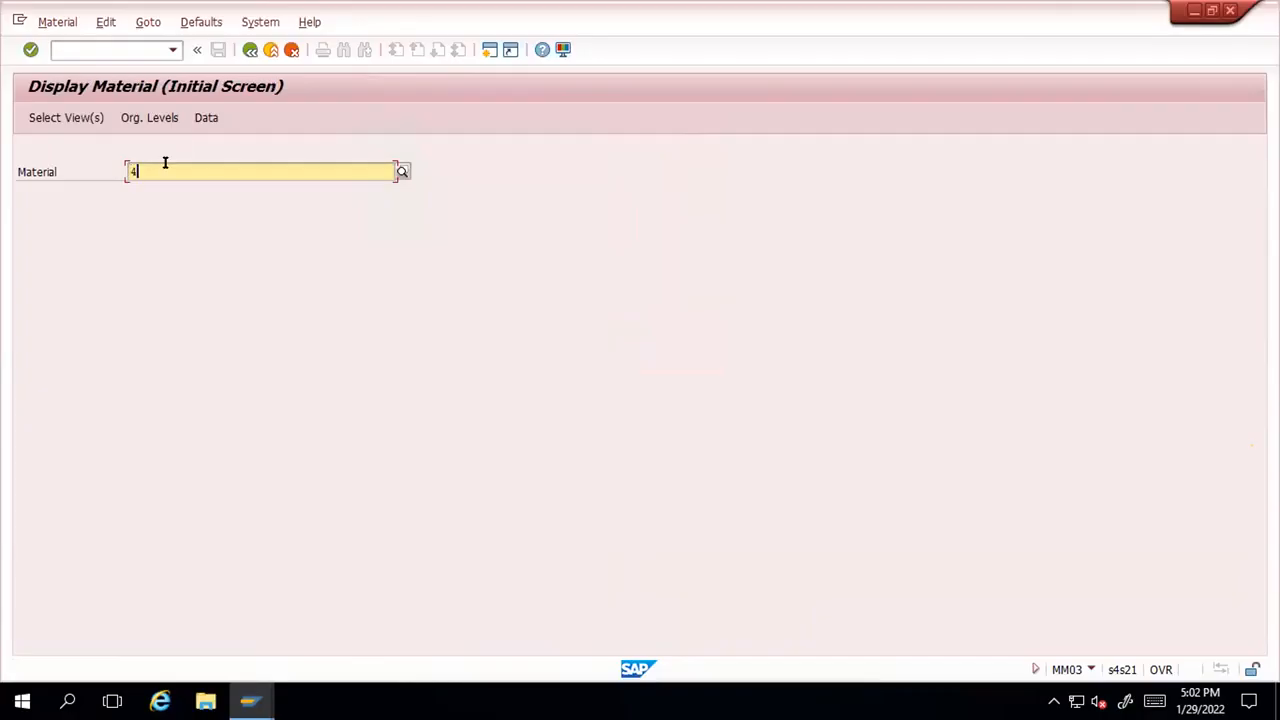
Try to display material 3, and open material 2 in the Basic Data 1 view instead
key(Return)
key(Return)
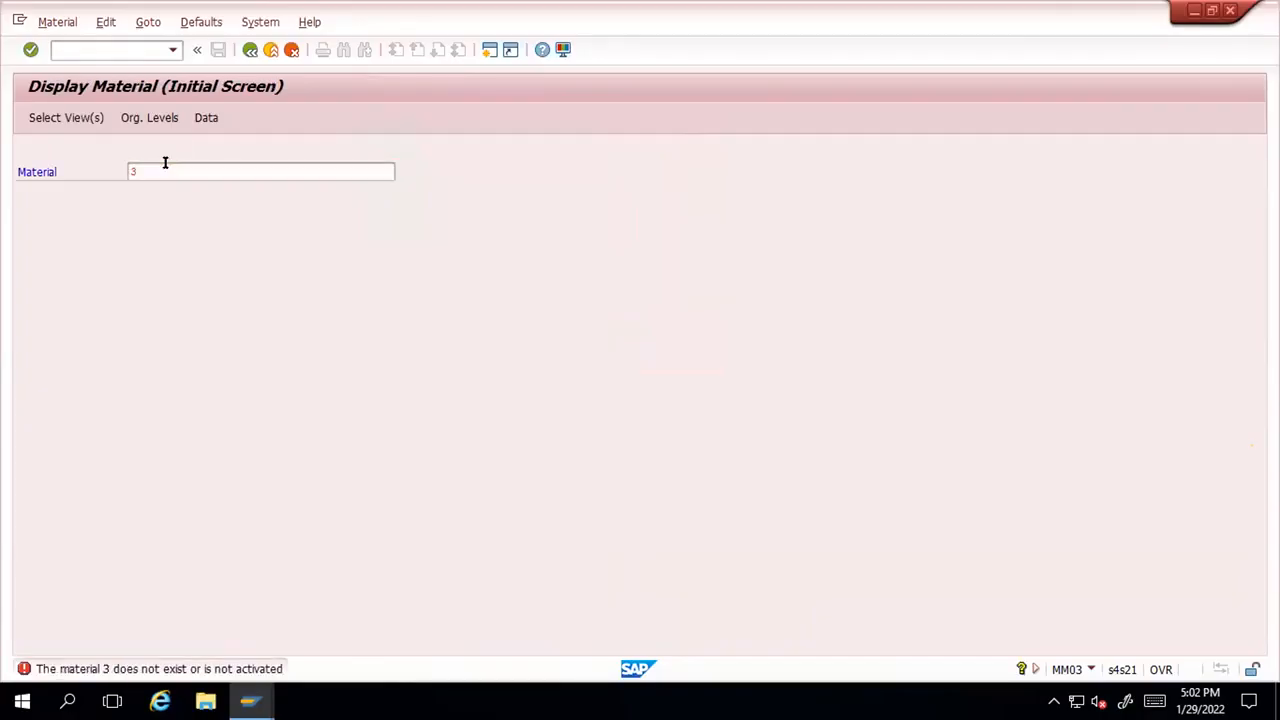
text(2)
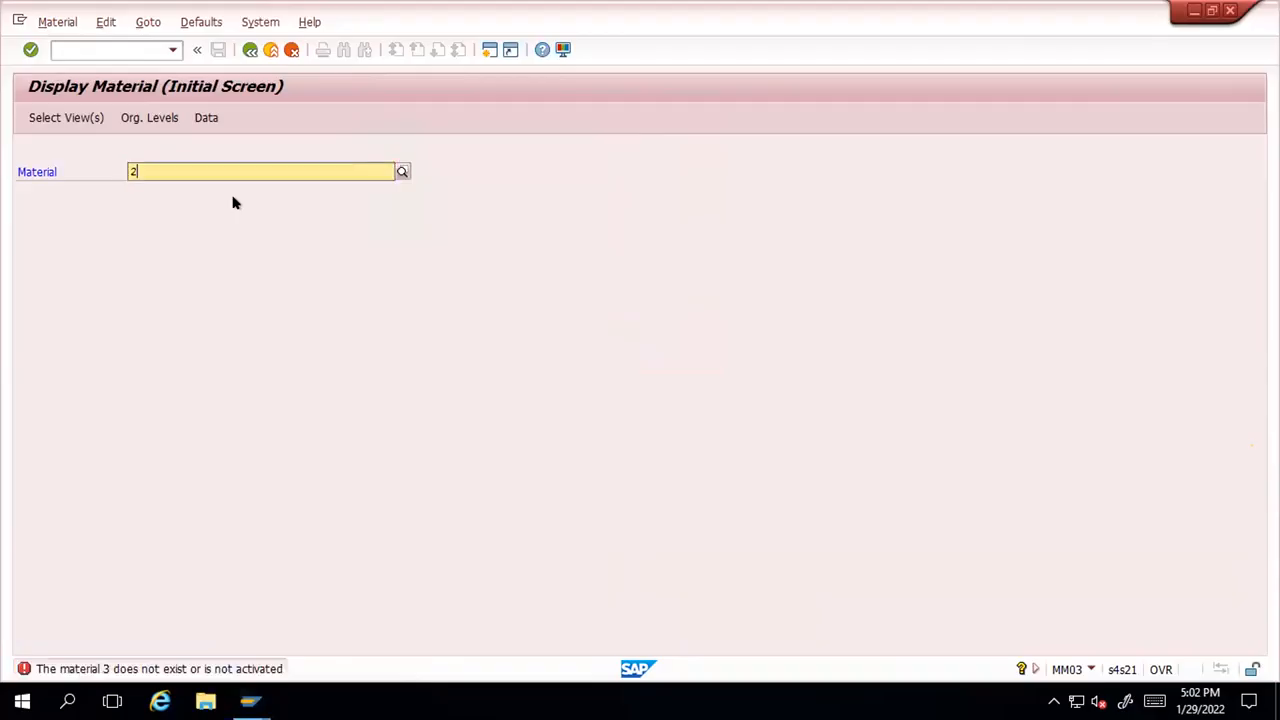
key(Return)
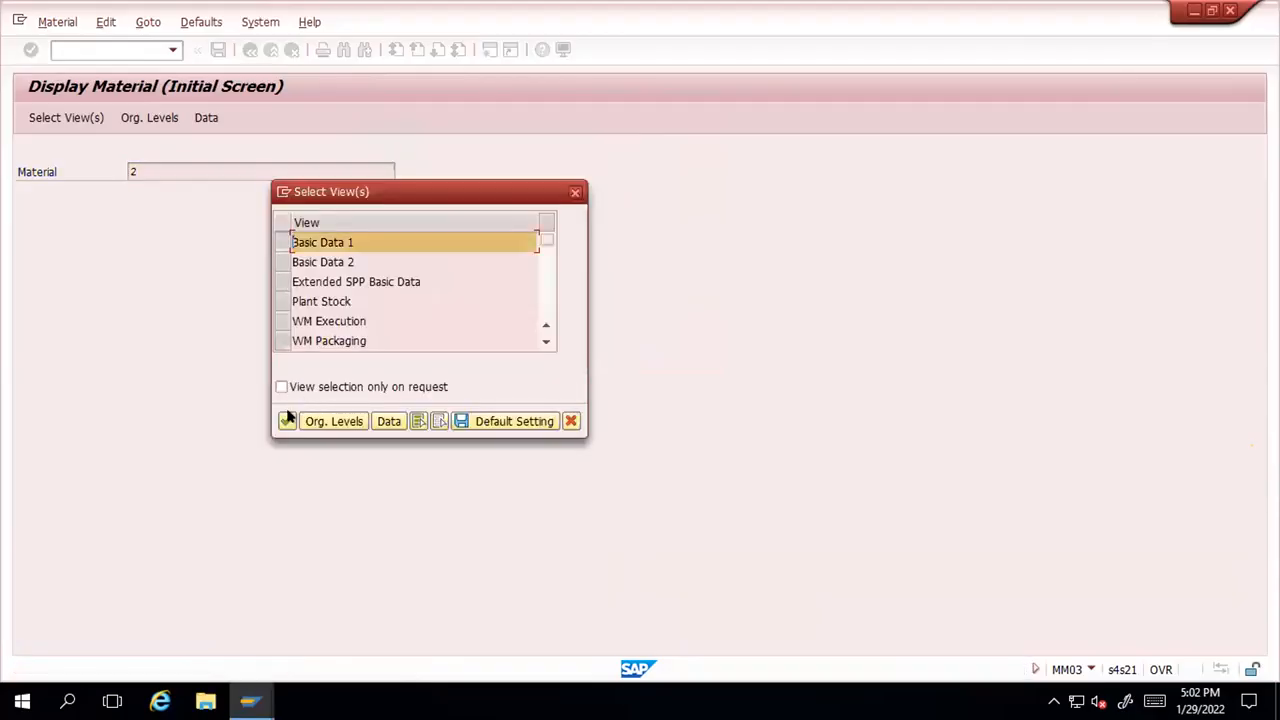
key(Return)
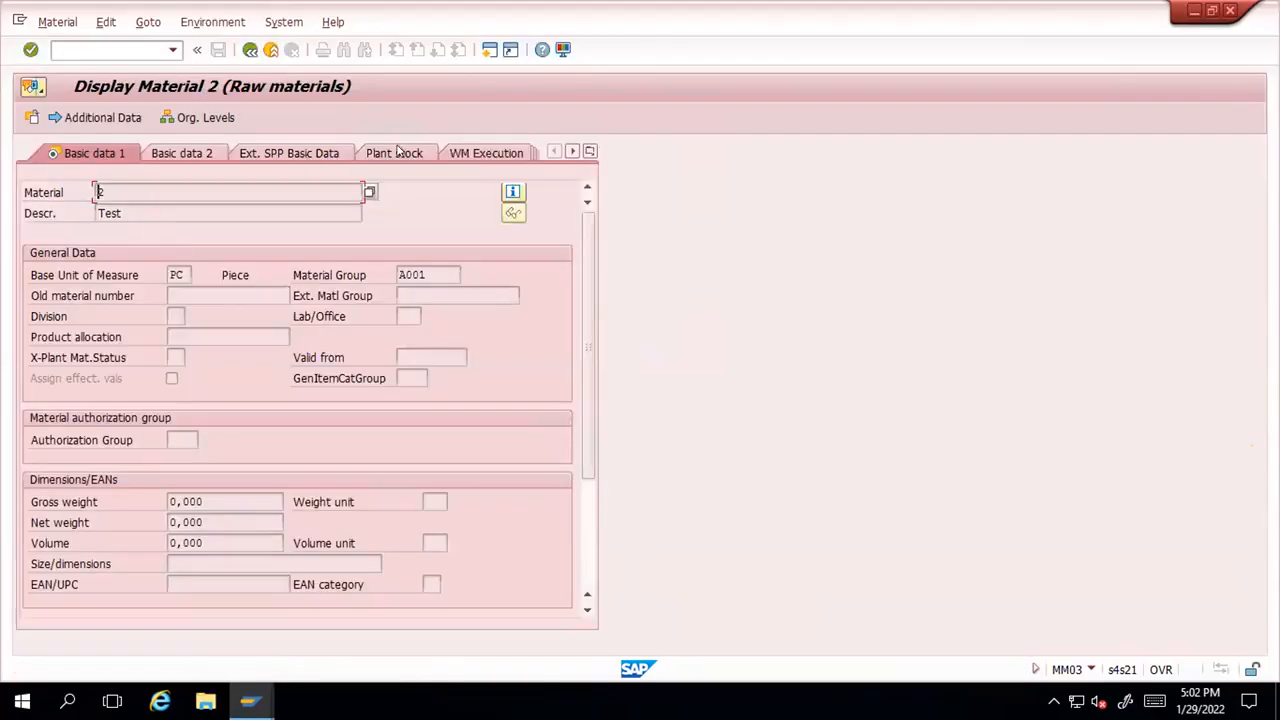
Review the list of views available for material 2 and return to the initial screen
click(590, 152)
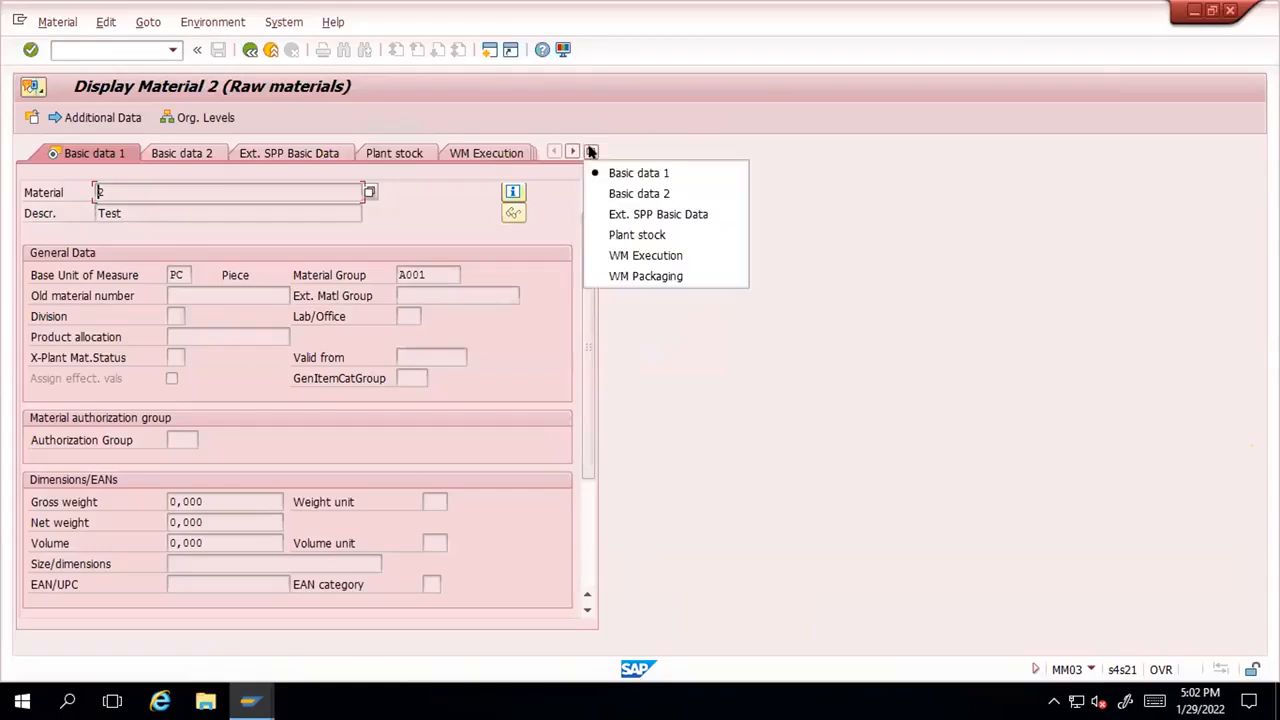
click(364, 152)
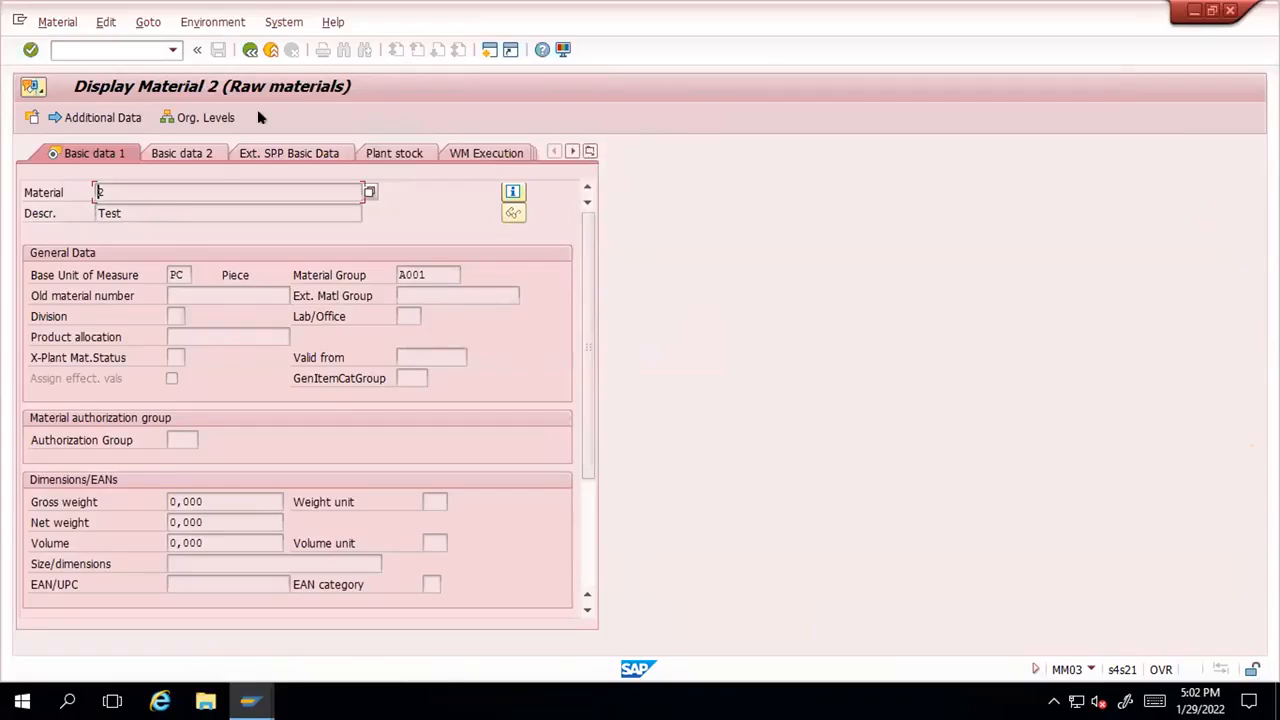
click(250, 50)
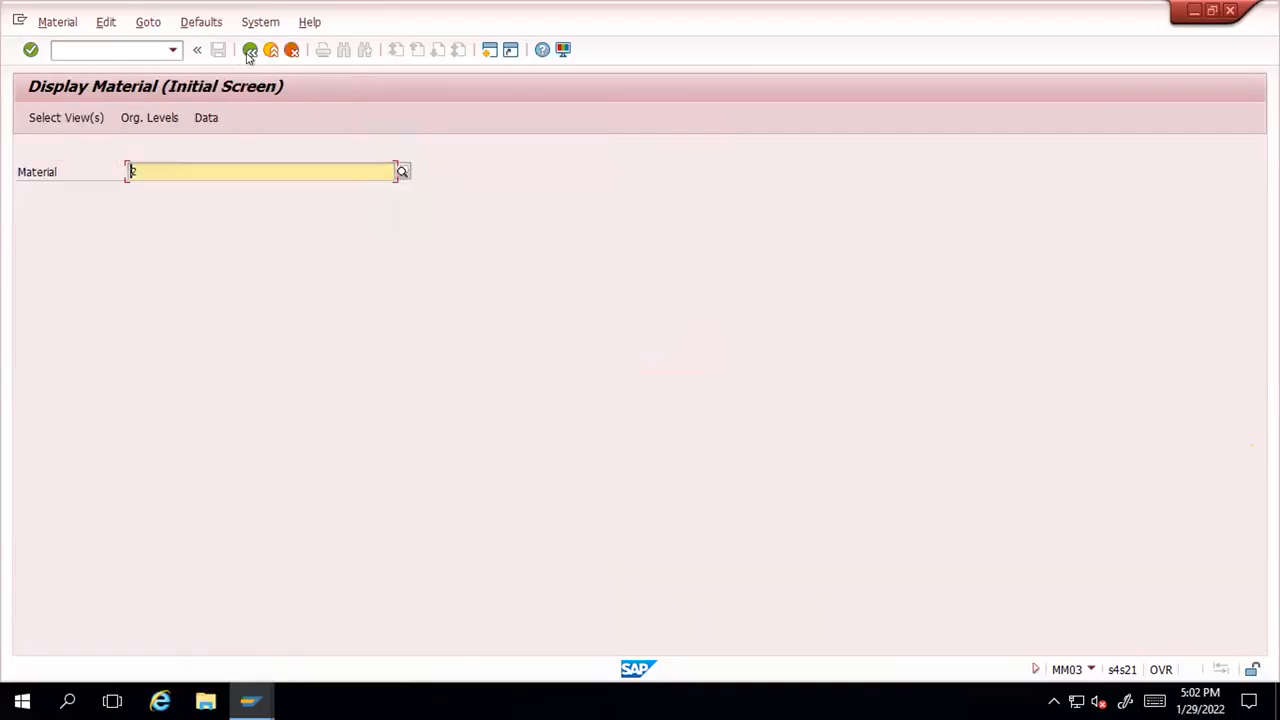
Leave Display Material and open the Create Material transaction MM01
click(250, 50)
text(m)
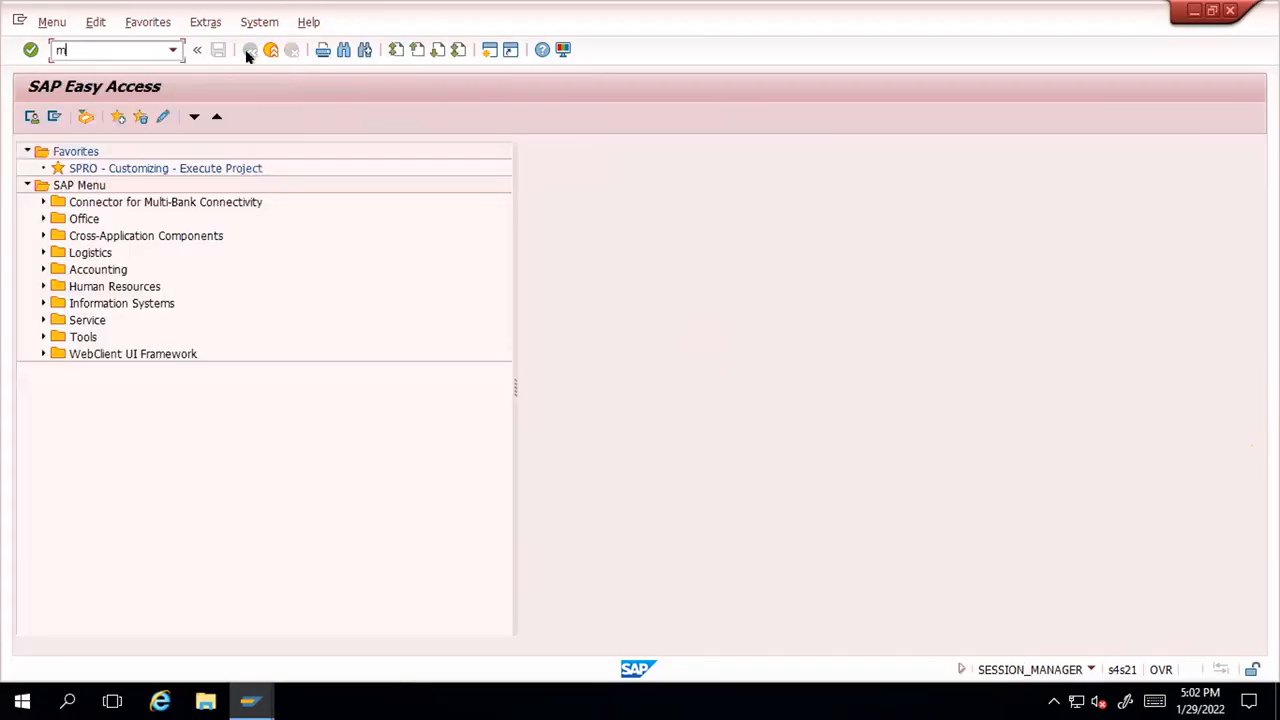
text(m01)
key(Return)
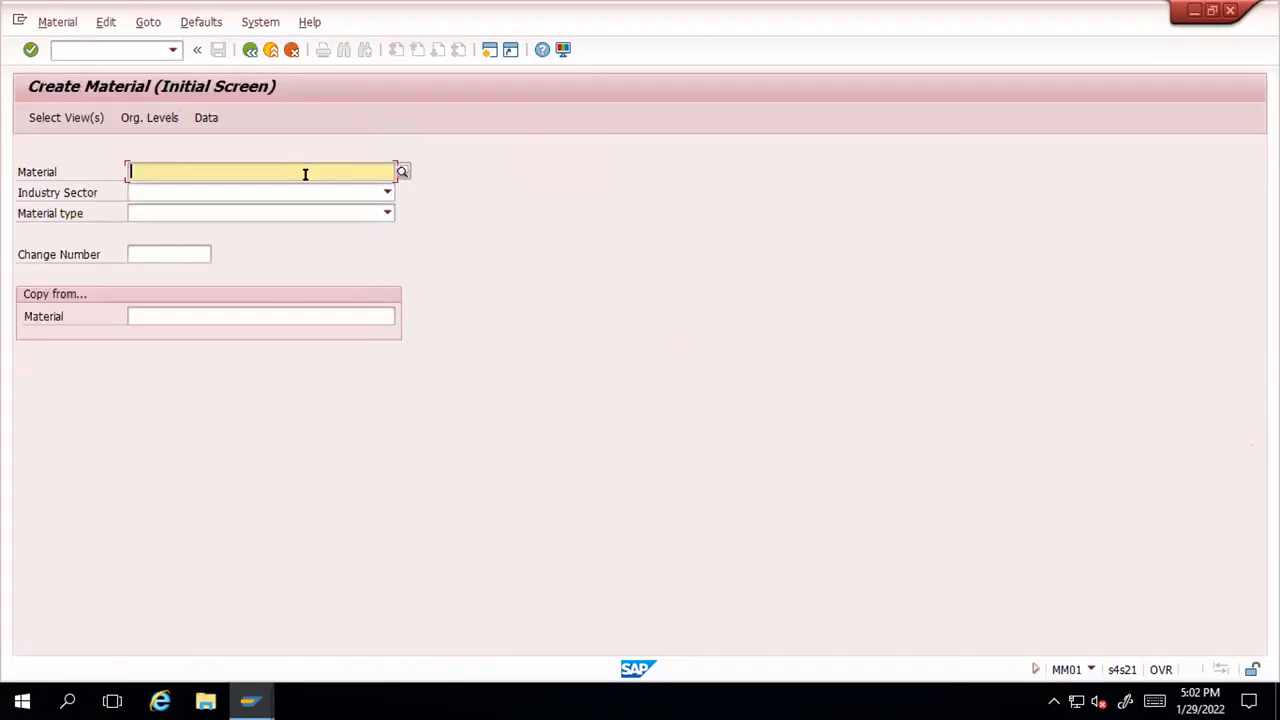
Set the industry sector to M Mechanical engineering and the material type to ROH Raw materials, and confirm the entries
click(381, 191)
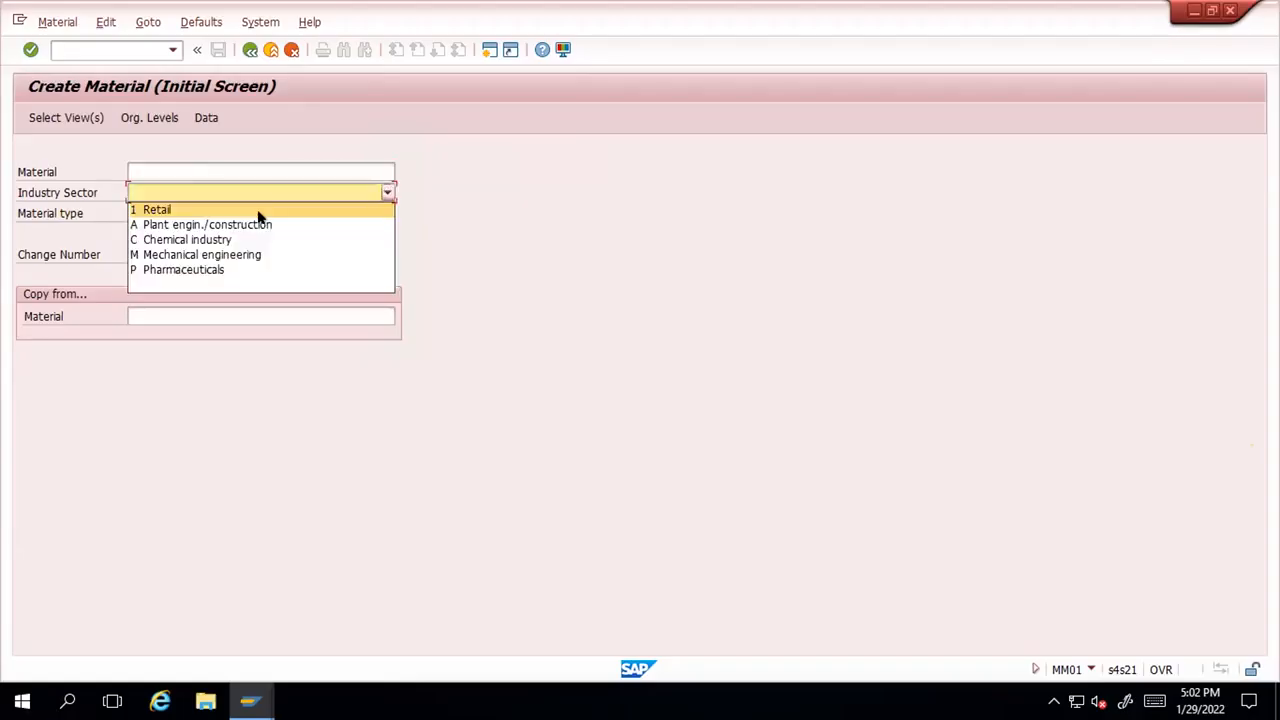
click(208, 255)
click(205, 215)
key(r)
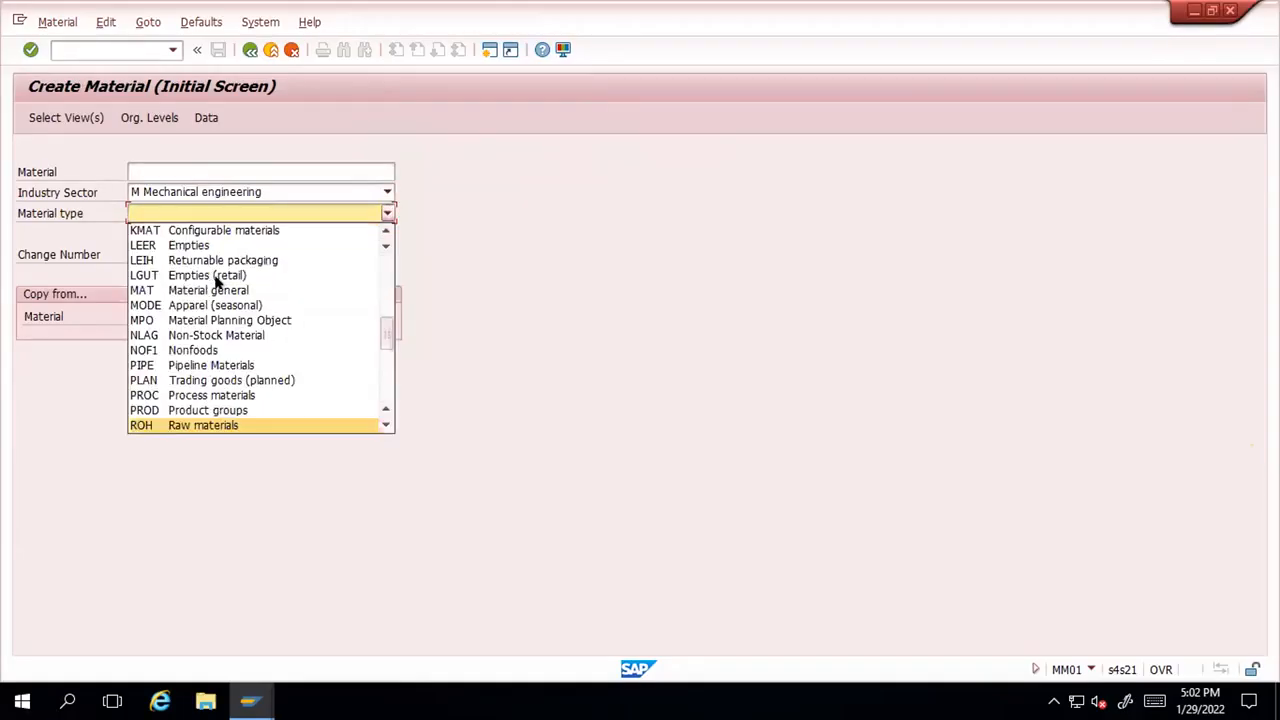
key(Return)
key(Return)
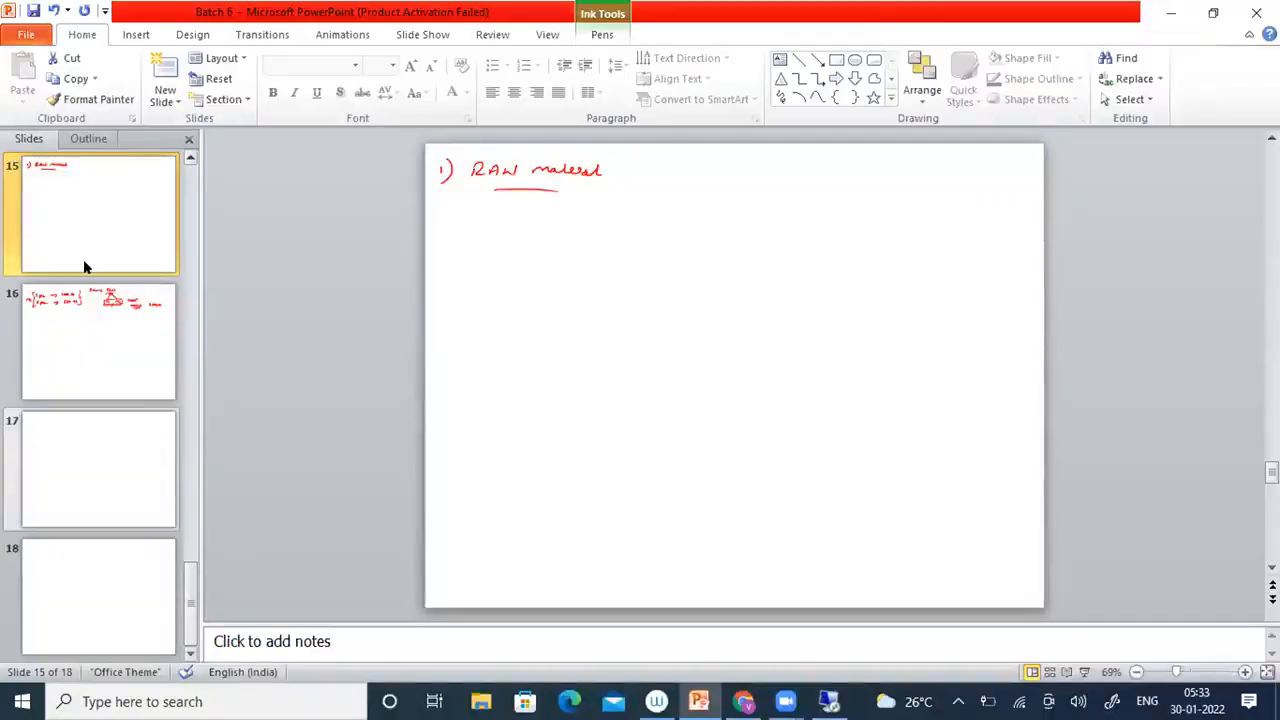
In PowerPoint, start the slide show from slide 15 with the RAW material heading and advance to the blank slide 17
scroll(68, 369, up, 3)
scroll(90, 458, down, 1)
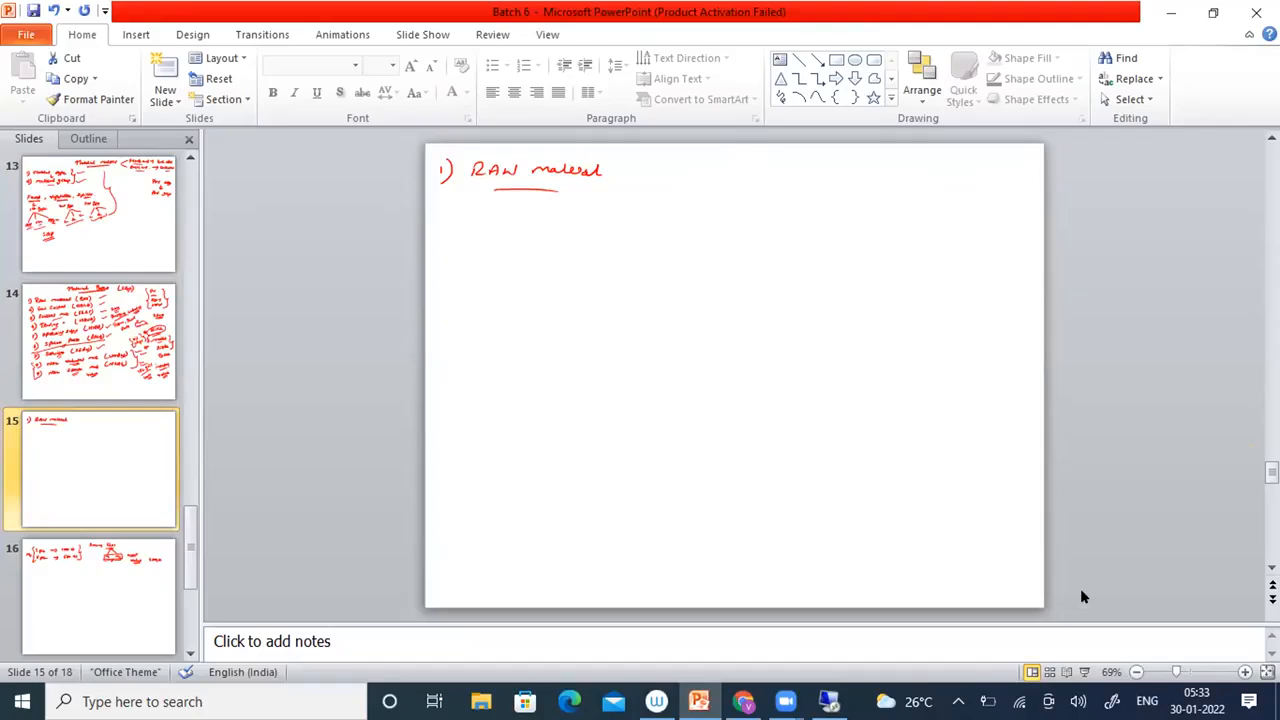
click(1146, 597)
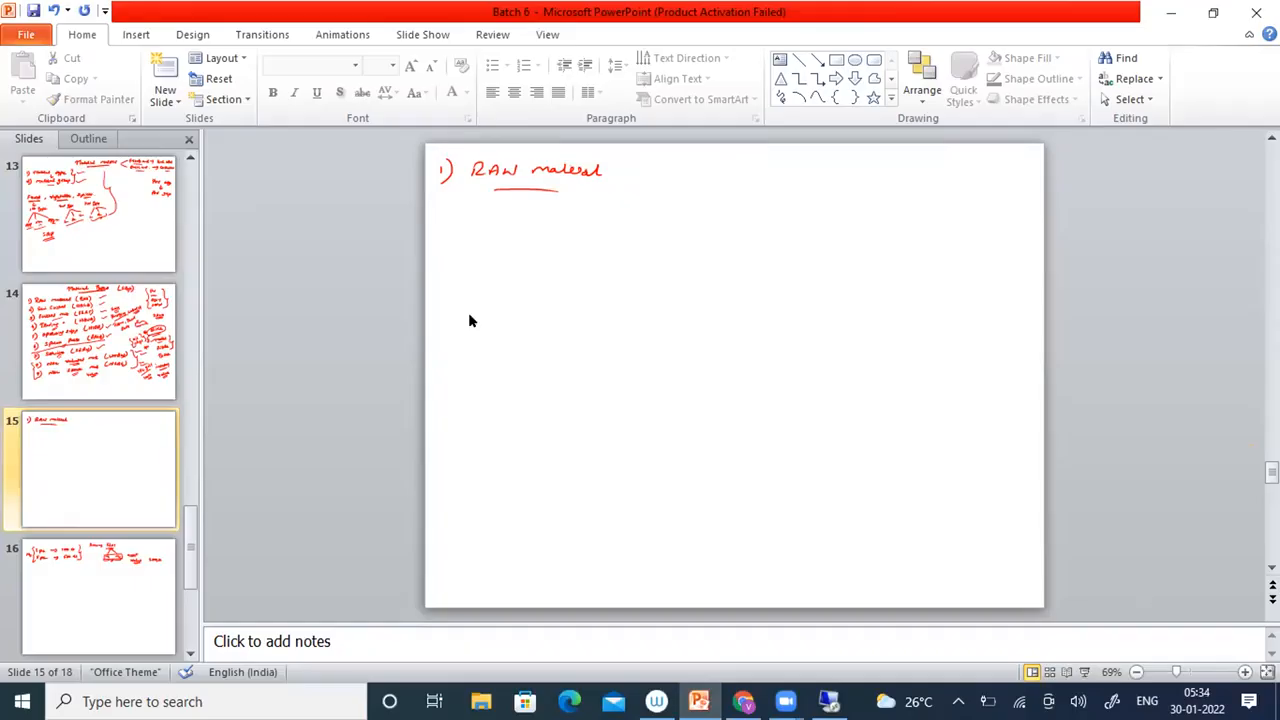
click(1084, 669)
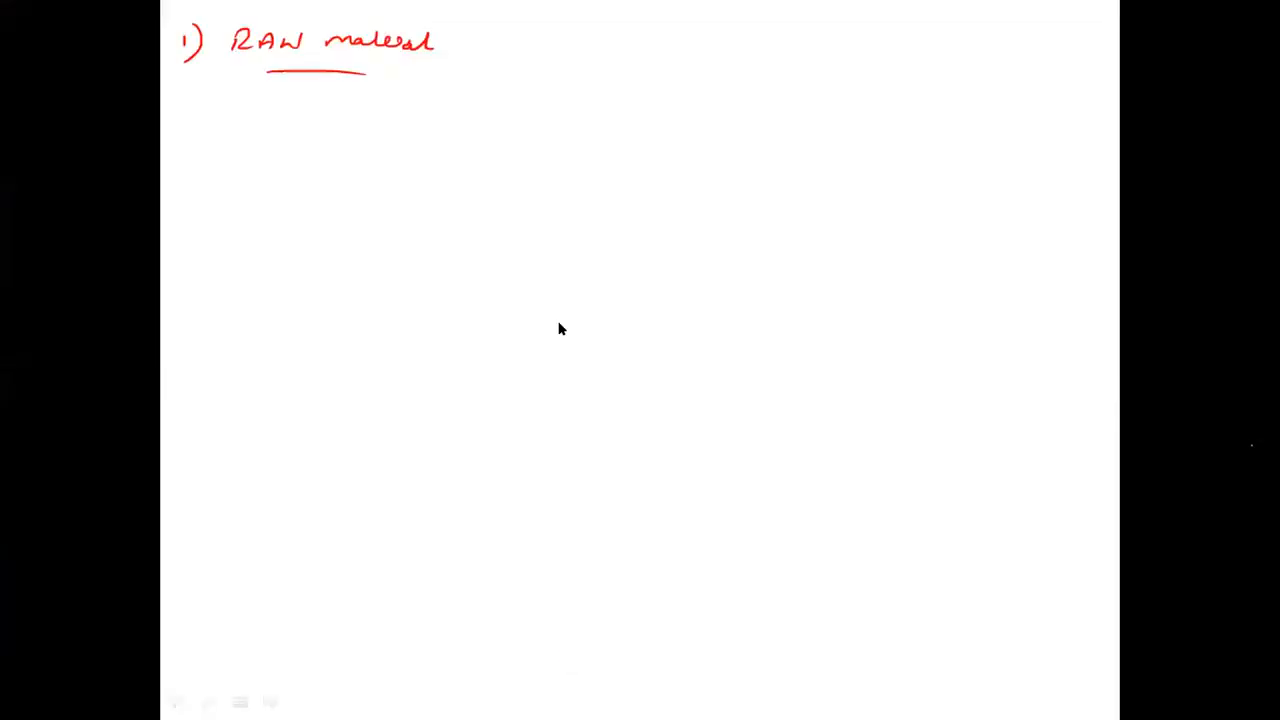
click(559, 329)
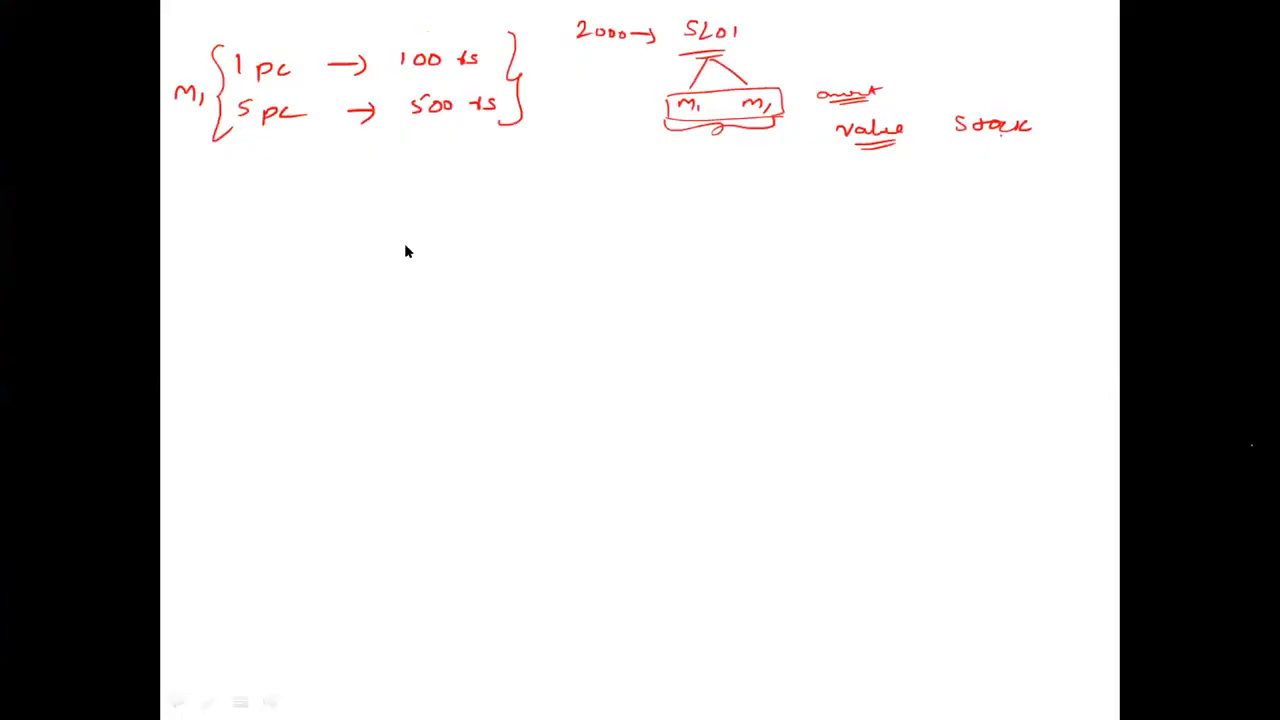
right_click(377, 257)
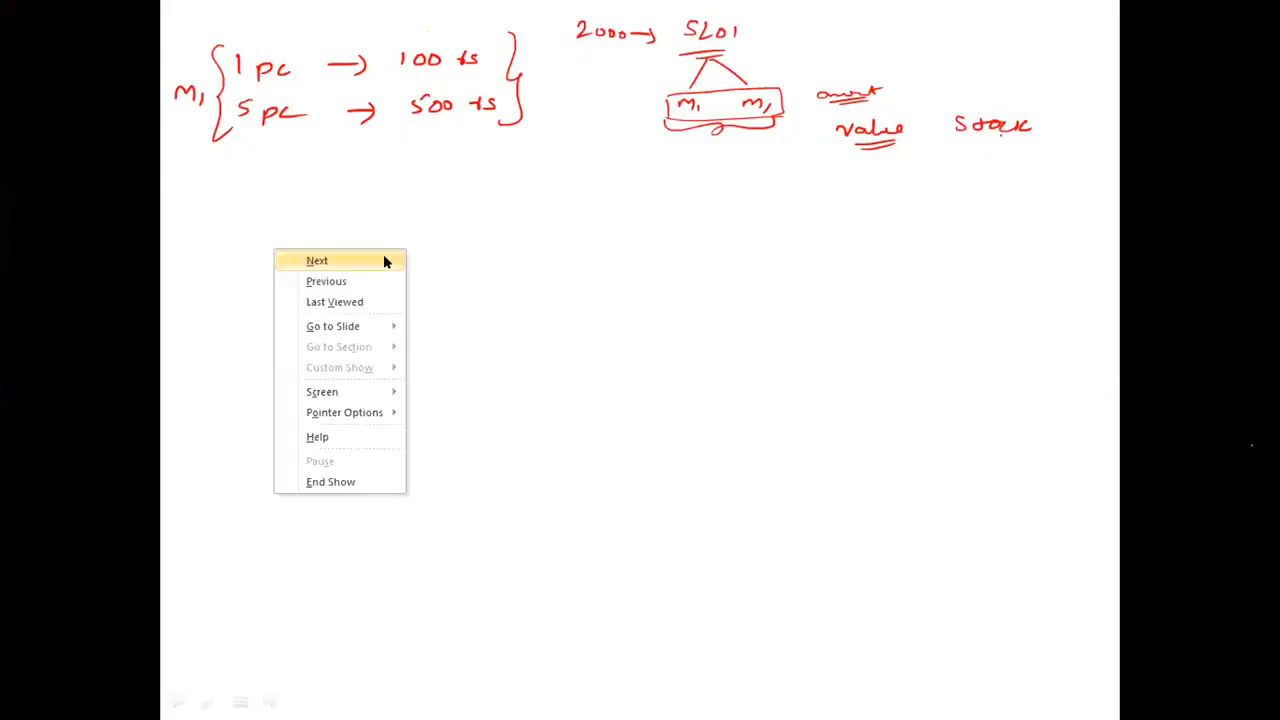
click(392, 258)
Switch the slide show pointer to the pen and handwrite an underlined "T-codes" followed by an arrow
right_click(278, 94)
mouse_move(262, 259)
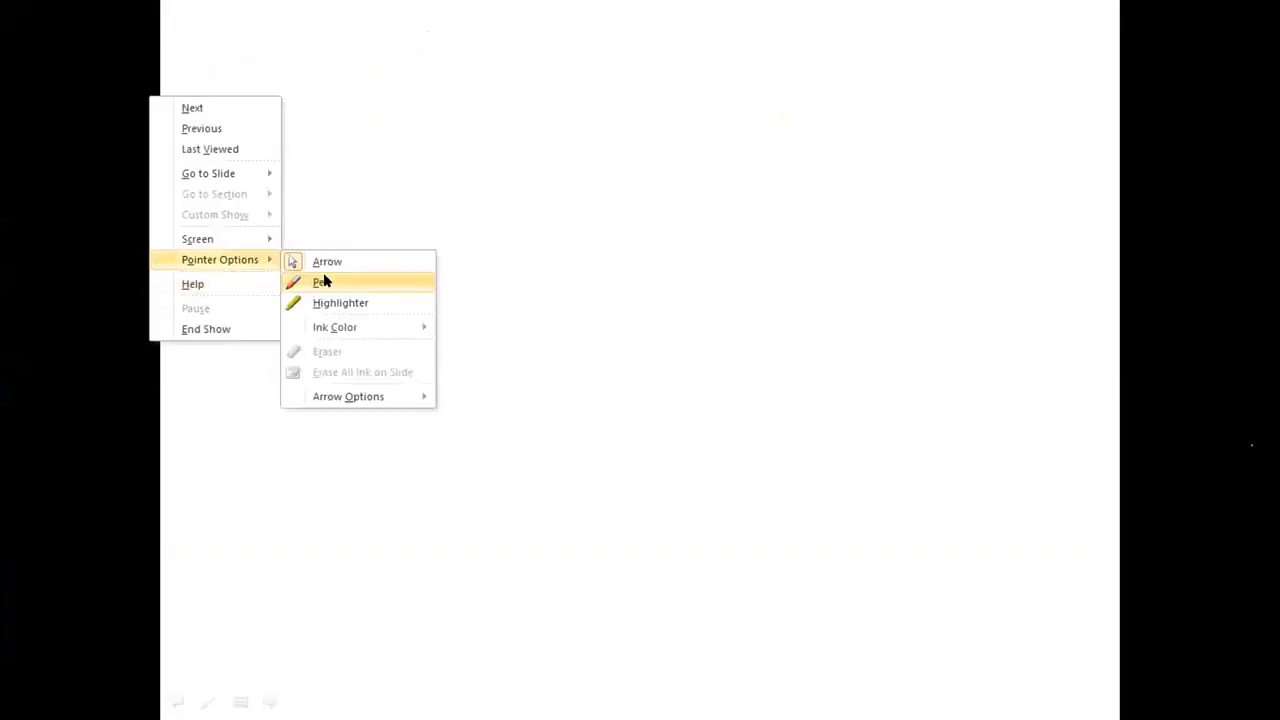
click(323, 279)
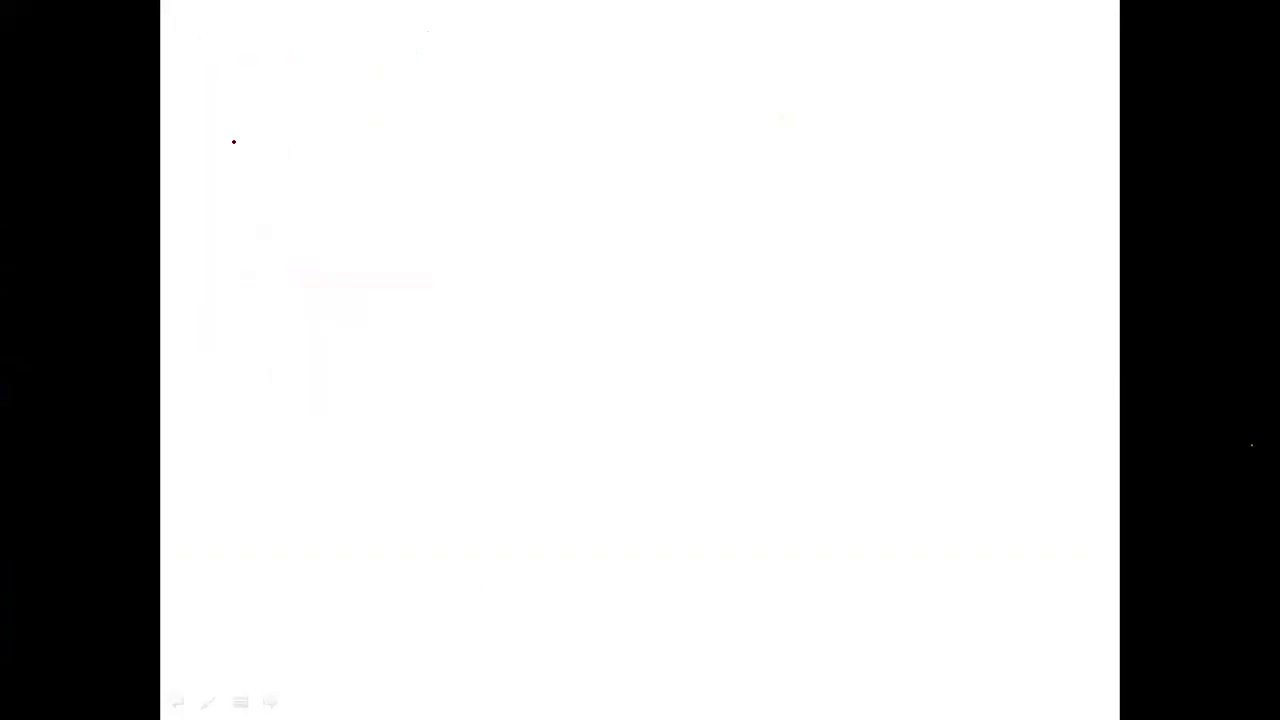
drag(190, 33, 222, 31)
drag(206, 33, 205, 51)
drag(226, 45, 301, 47)
mouse_move(303, 32)
mouse_down()
mouse_move(302, 48)
mouse_move(333, 48)
mouse_up()
mouse_move(208, 65)
mouse_down()
mouse_move(322, 64)
mouse_move(412, 44)
mouse_up()
drag(402, 36, 404, 57)
Handwrite "Transaction codes" after the arrow and double-underline the word "Transaction"
drag(451, 34, 475, 33)
drag(465, 34, 459, 52)
drag(475, 42, 508, 50)
drag(521, 38, 510, 53)
drag(533, 47, 556, 51)
drag(558, 48, 583, 52)
drag(590, 48, 700, 56)
drag(700, 44, 740, 58)
drag(555, 70, 637, 69)
mouse_move(583, 77)
mouse_down()
mouse_move(625, 76)
mouse_move(586, 77)
mouse_up()
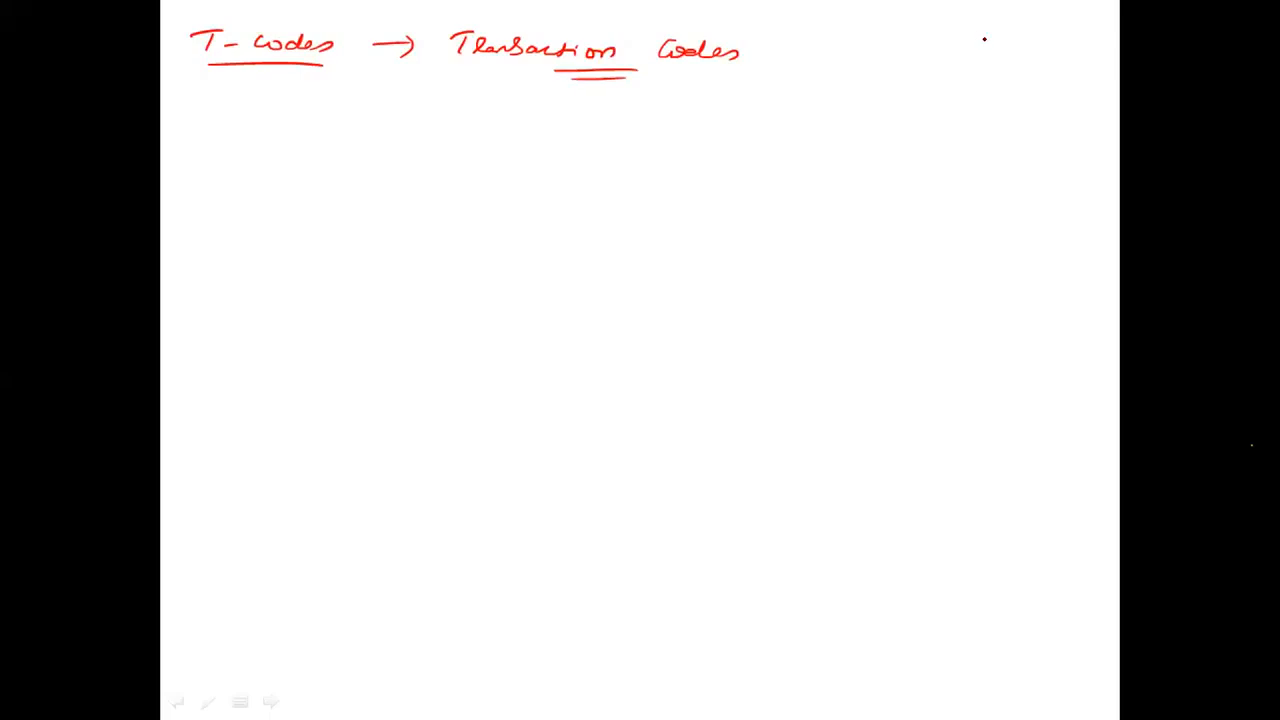
Handwrite "SPRO" in the slide's upper right area and double-underline it
drag(983, 38, 965, 52)
drag(989, 43, 988, 53)
drag(995, 41, 997, 46)
drag(1003, 40, 1010, 50)
drag(1012, 46, 1022, 46)
drag(1030, 40, 1032, 48)
mouse_move(964, 64)
mouse_down()
mouse_move(1030, 62)
mouse_move(1016, 45)
mouse_up()
drag(982, 68, 1034, 66)
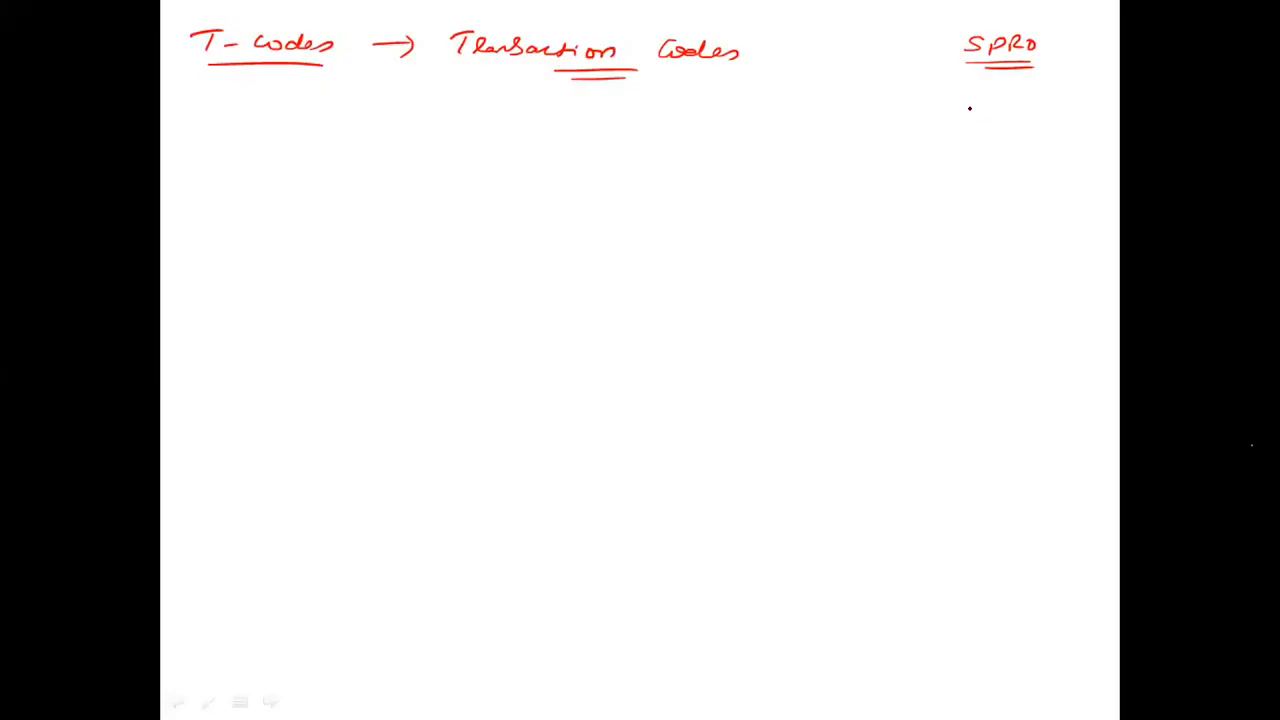
Handwrite "Plant" and a double-underlined "Pur org" beneath the SPRO note
drag(975, 126, 978, 118)
drag(989, 120, 988, 126)
drag(1002, 117, 990, 124)
drag(998, 122, 1029, 115)
drag(977, 164, 977, 175)
drag(981, 162, 1044, 170)
click(1042, 167)
drag(1048, 172, 1058, 164)
drag(1074, 164, 1068, 180)
drag(989, 187, 1058, 187)
drag(1002, 195, 1048, 191)
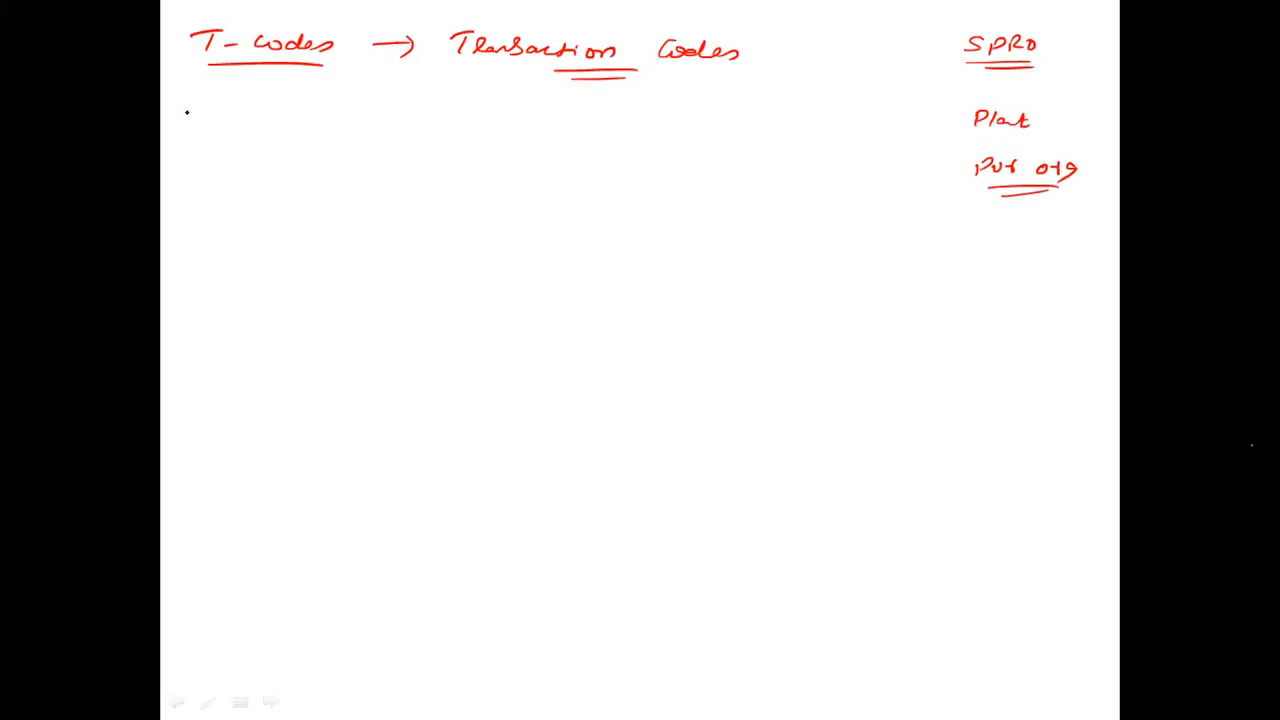
Below the T-codes line, handwrite a double-underlined "Material" with arrows leading to "MM01" and "Create"
mouse_move(181, 122)
mouse_down()
mouse_move(274, 134)
mouse_move(309, 121)
mouse_up()
drag(216, 151, 282, 148)
mouse_move(362, 129)
mouse_down()
mouse_move(366, 150)
mouse_move(379, 138)
mouse_move(529, 140)
mouse_up()
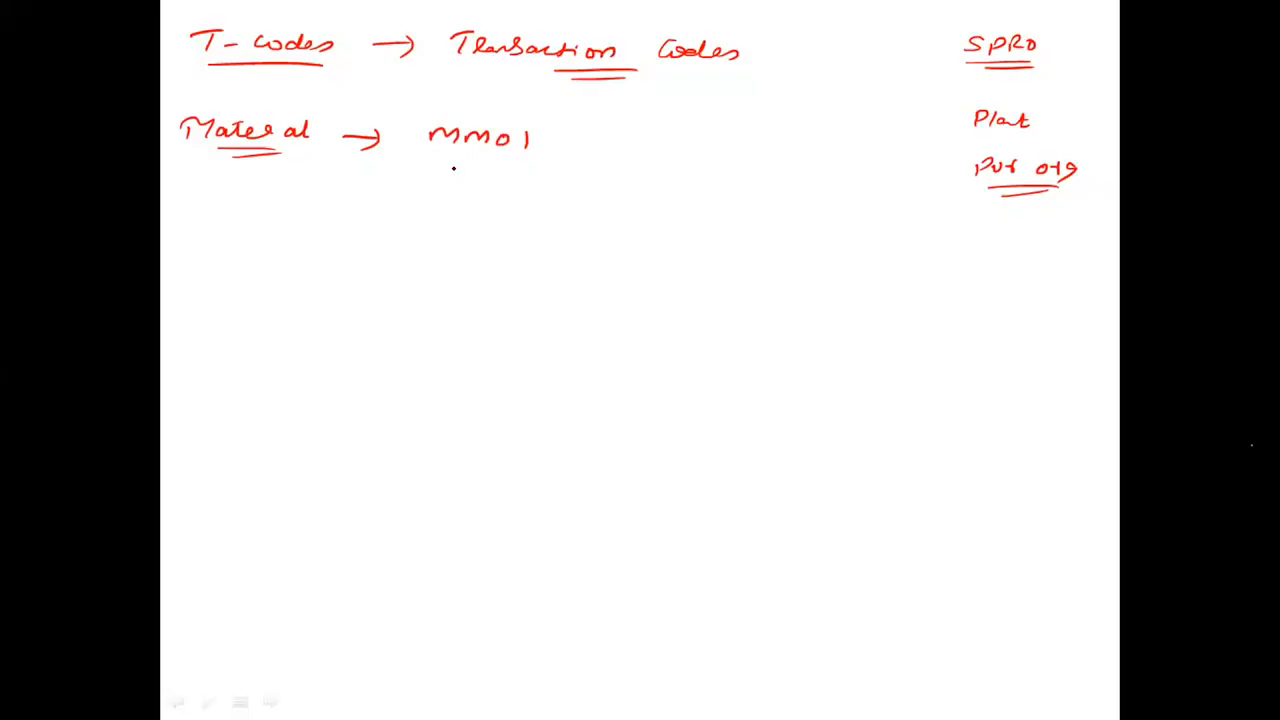
drag(558, 144, 584, 143)
drag(575, 135, 578, 154)
drag(650, 134, 645, 149)
mouse_move(662, 141)
mouse_down()
mouse_move(682, 139)
mouse_move(673, 148)
mouse_up()
drag(703, 140, 746, 143)
Handwrite "MM02" with an arrow to "Change" beneath the MM01 line
drag(434, 190, 510, 181)
mouse_move(520, 187)
mouse_down()
mouse_move(530, 181)
mouse_move(480, 181)
mouse_up()
drag(518, 181, 536, 191)
drag(562, 193, 593, 195)
drag(654, 182, 650, 196)
mouse_move(672, 181)
mouse_down()
mouse_move(738, 188)
mouse_move(688, 192)
mouse_up()
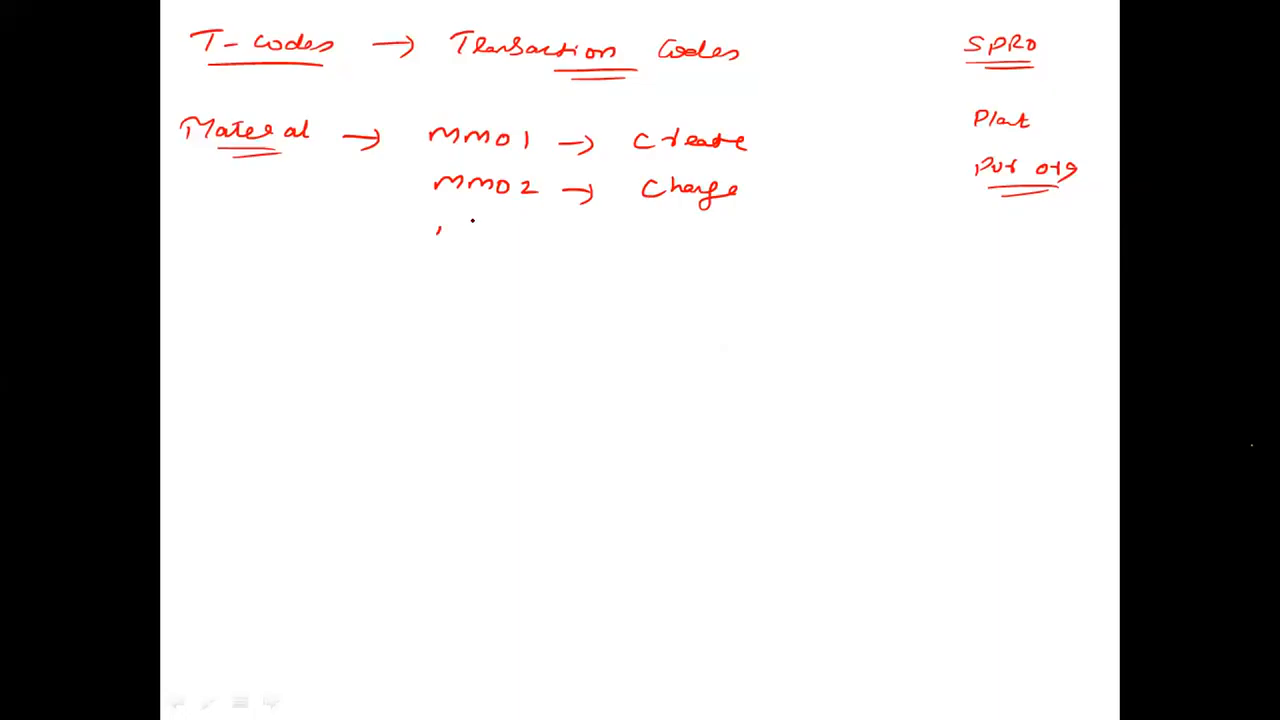
Handwrite "MM03" with an arrow to "Display" and draw a closing brace spanning the three transaction lines
mouse_move(437, 229)
mouse_down()
mouse_move(545, 226)
mouse_move(521, 223)
mouse_up()
drag(542, 222, 546, 234)
drag(584, 236, 668, 238)
drag(703, 231, 674, 240)
mouse_move(727, 240)
mouse_down()
mouse_move(757, 232)
mouse_move(768, 257)
mouse_up()
mouse_move(720, 228)
mouse_down()
mouse_move(708, 243)
mouse_move(772, 246)
mouse_up()
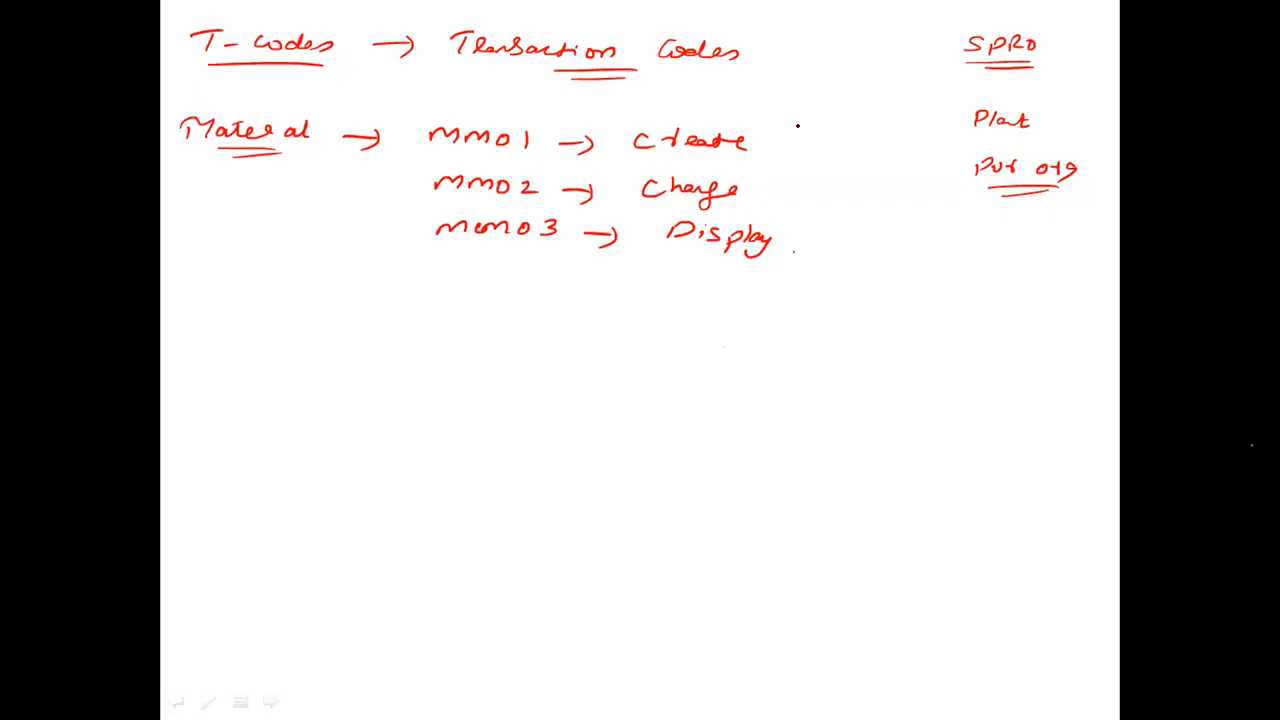
mouse_move(804, 114)
mouse_down()
mouse_move(822, 198)
mouse_move(772, 262)
mouse_up()
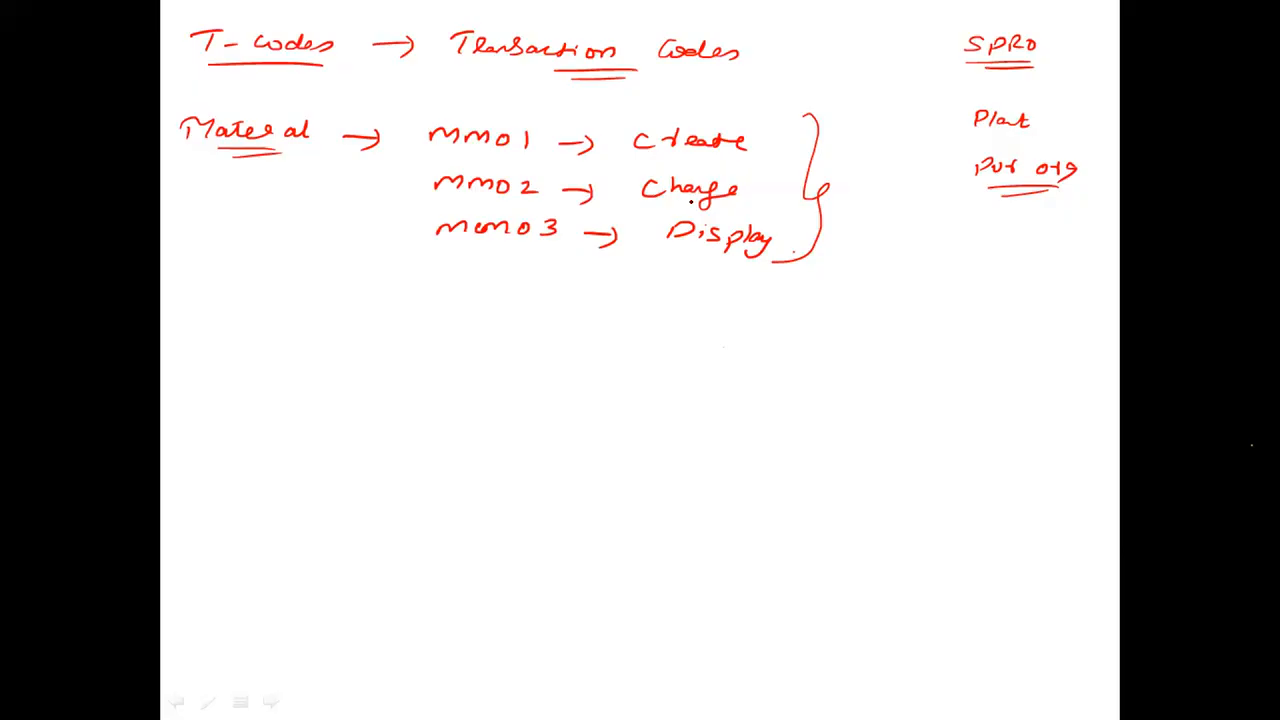
End the slide show and keep the ink annotations
right_click(496, 297)
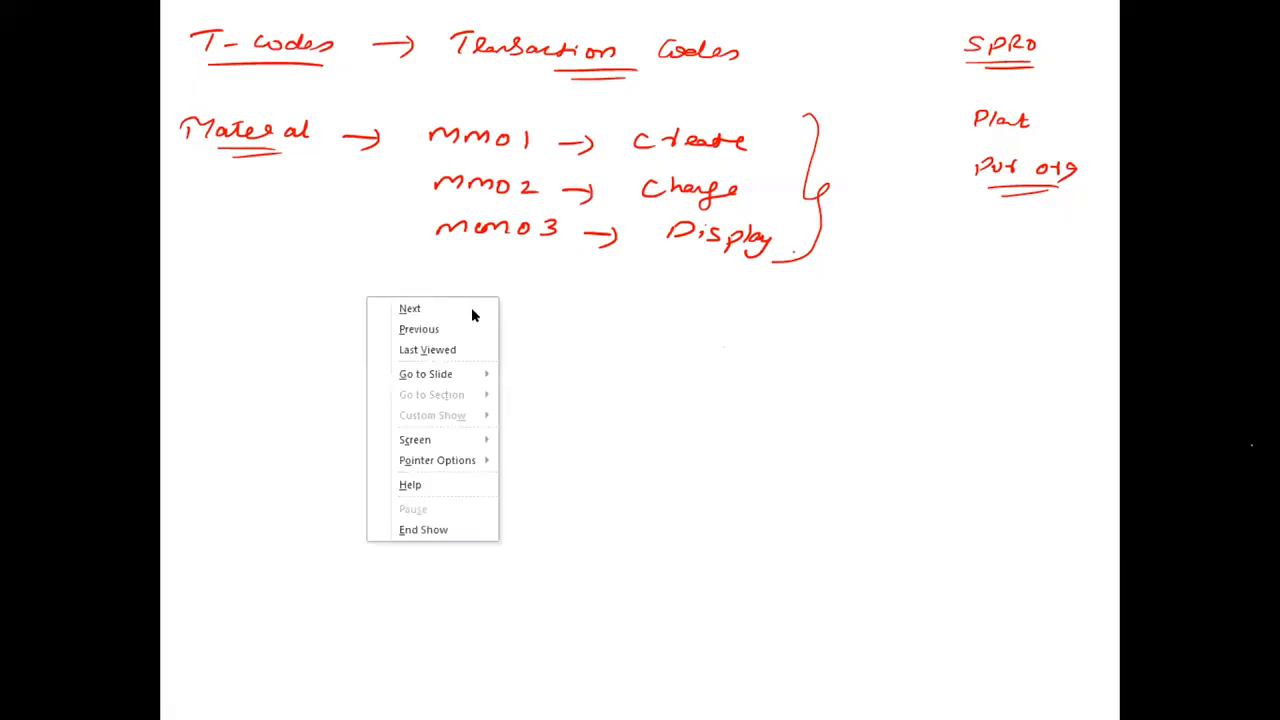
click(675, 420)
key(Escape)
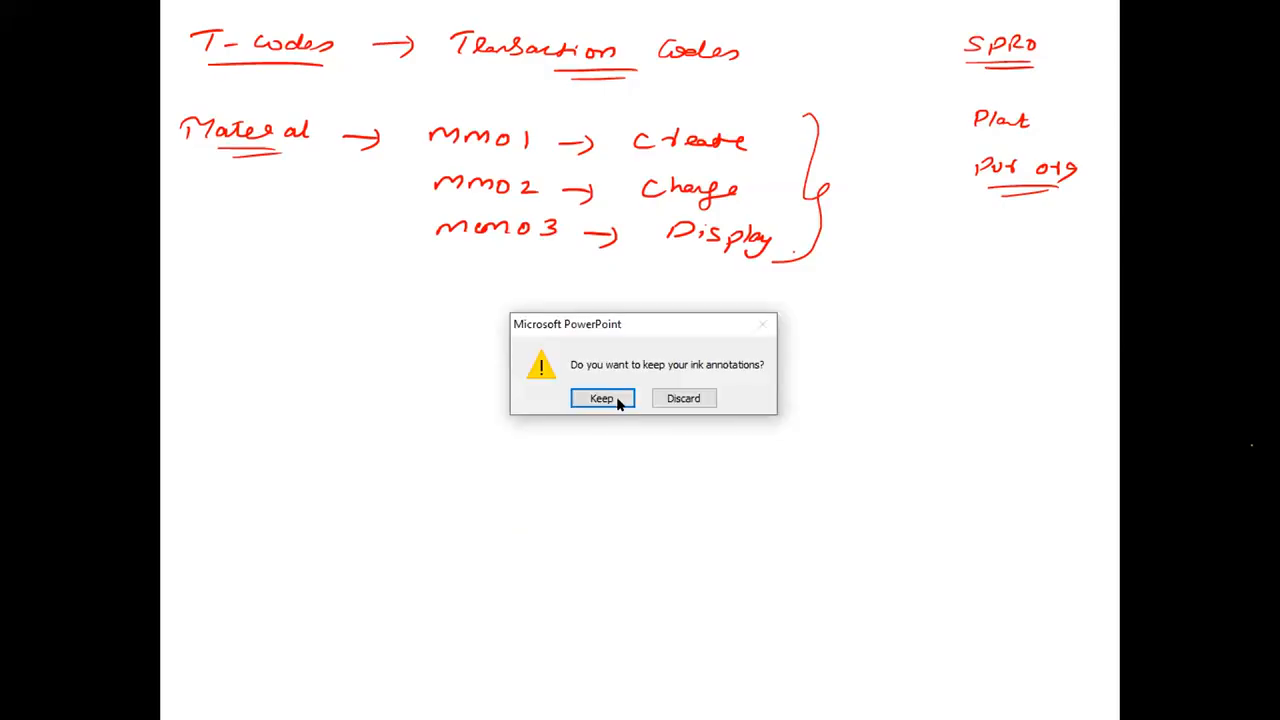
click(601, 398)
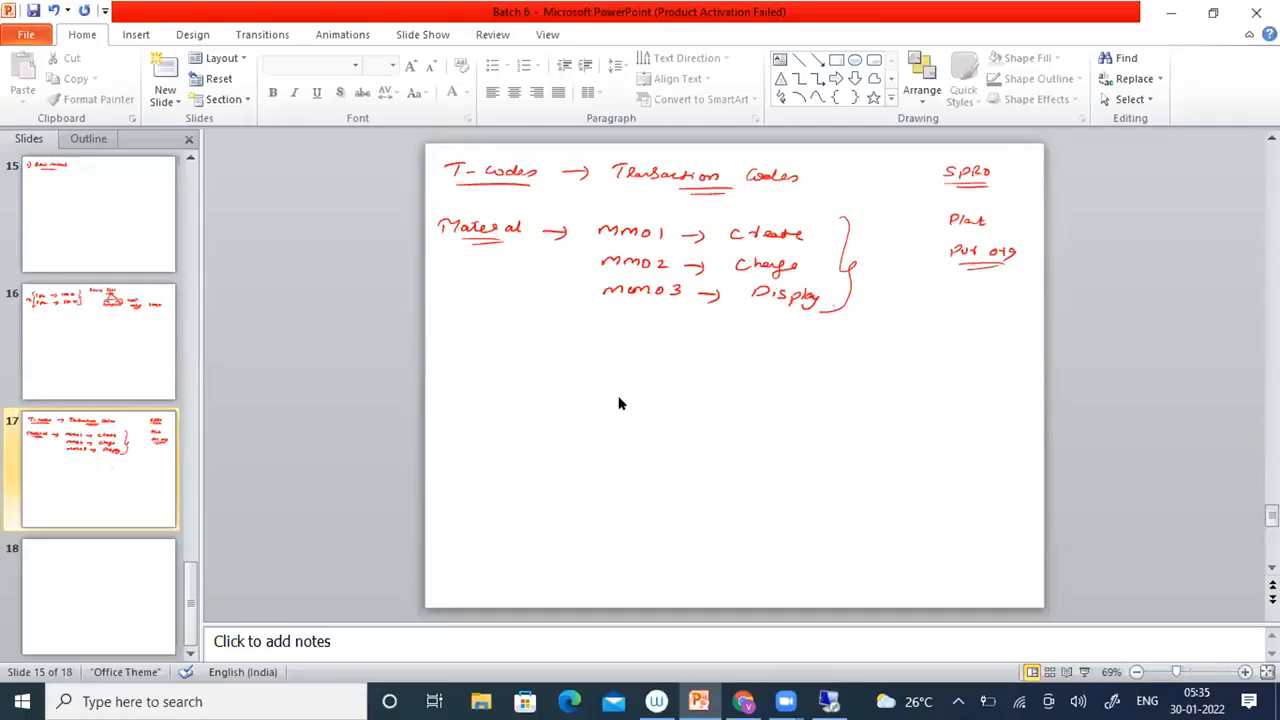
Switch to the SAP session, leave the open material creation, and restart it with transaction MM01
key(alt+Tab)
key(alt+Tab)
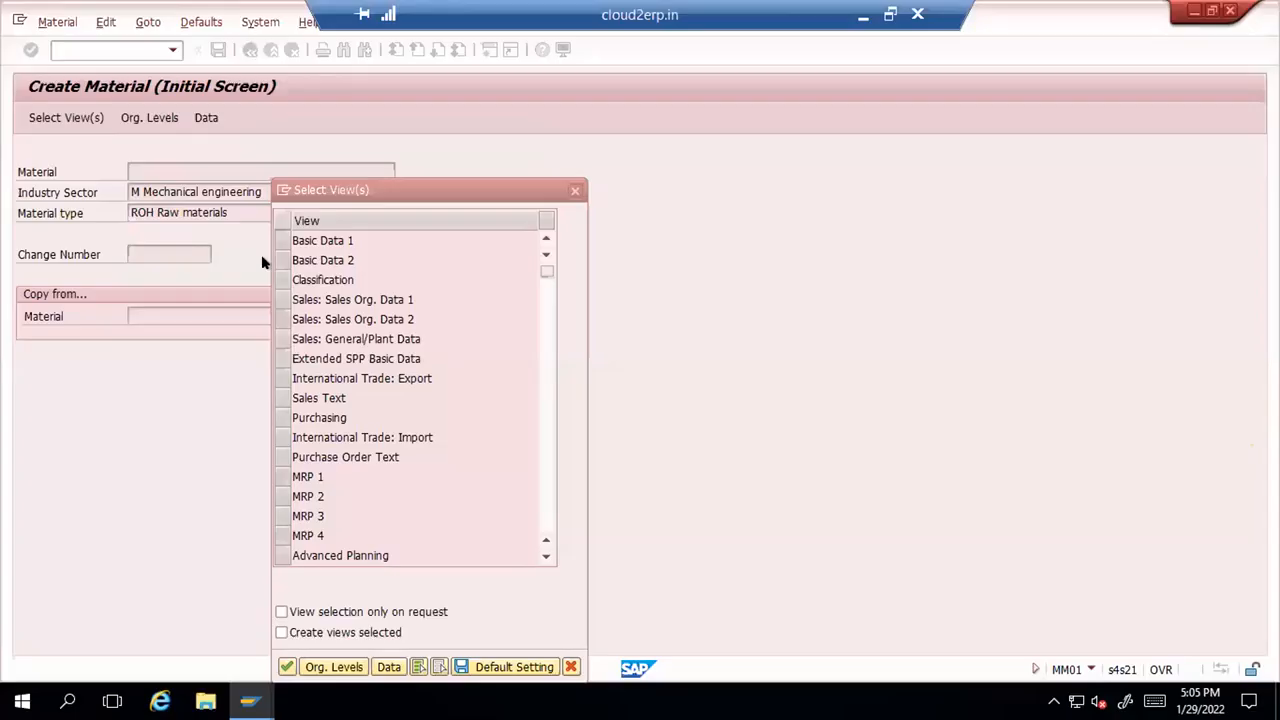
click(575, 191)
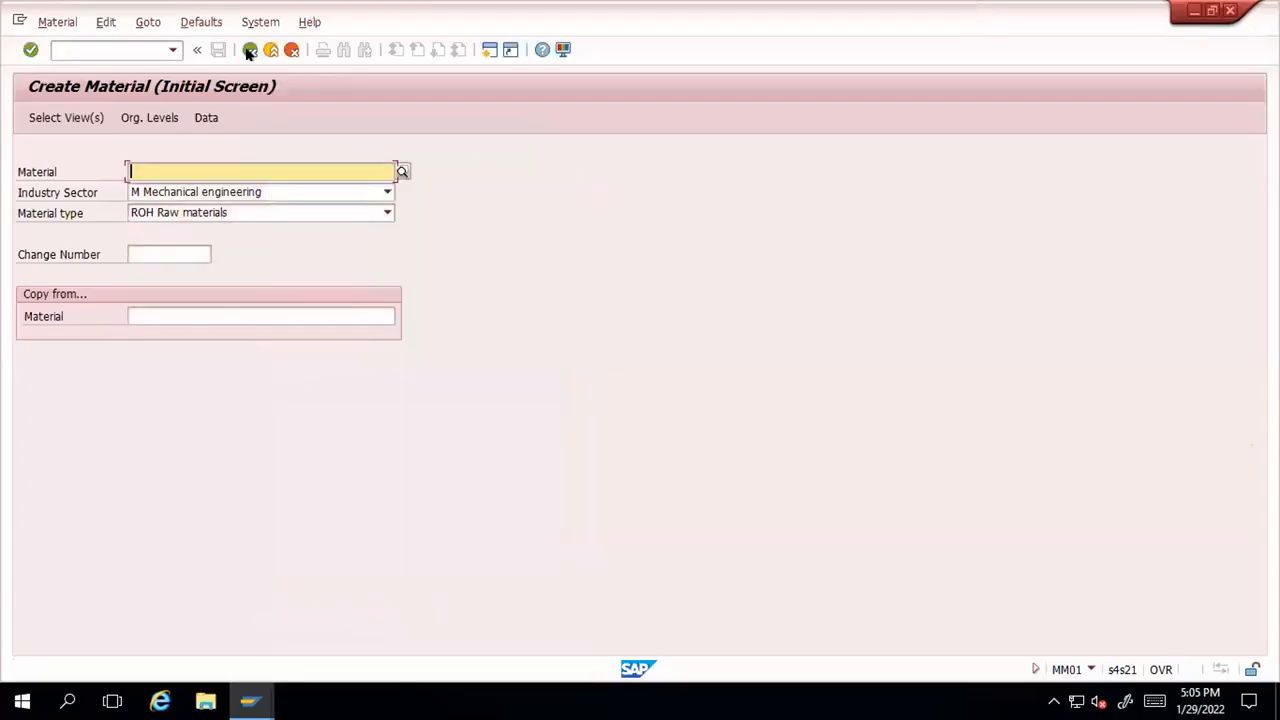
click(249, 50)
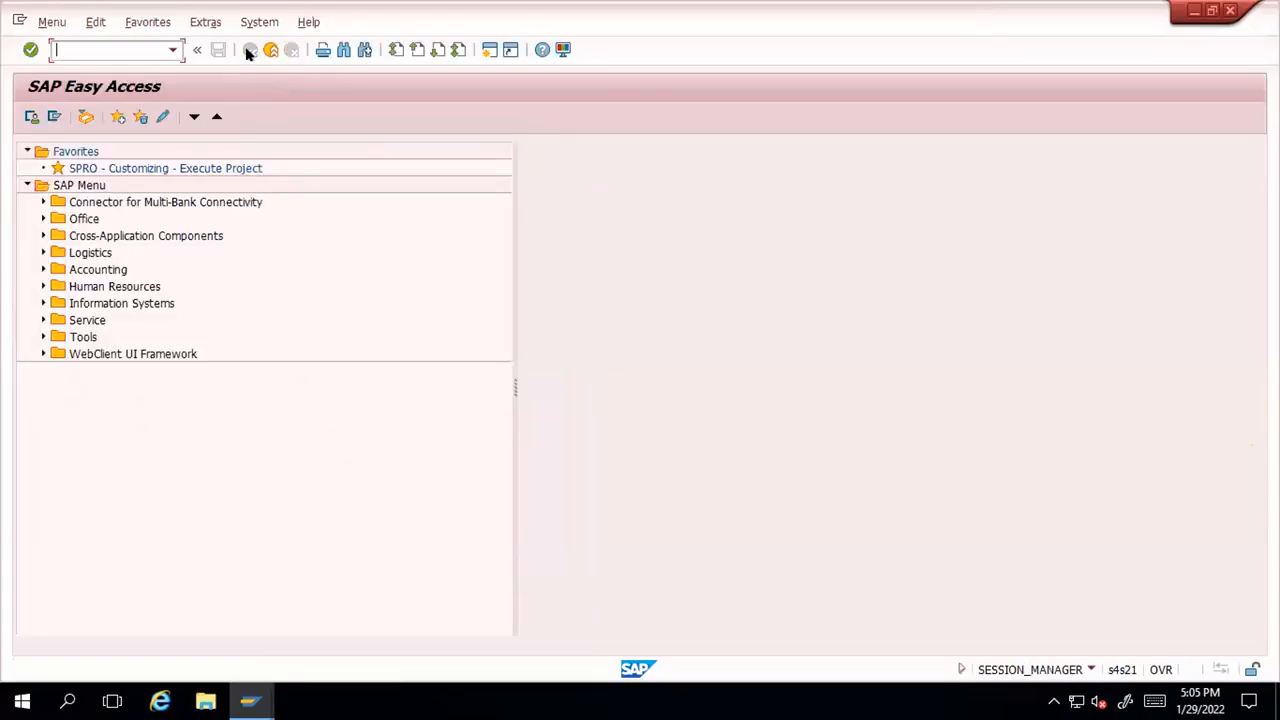
text(mm01)
key(Return)
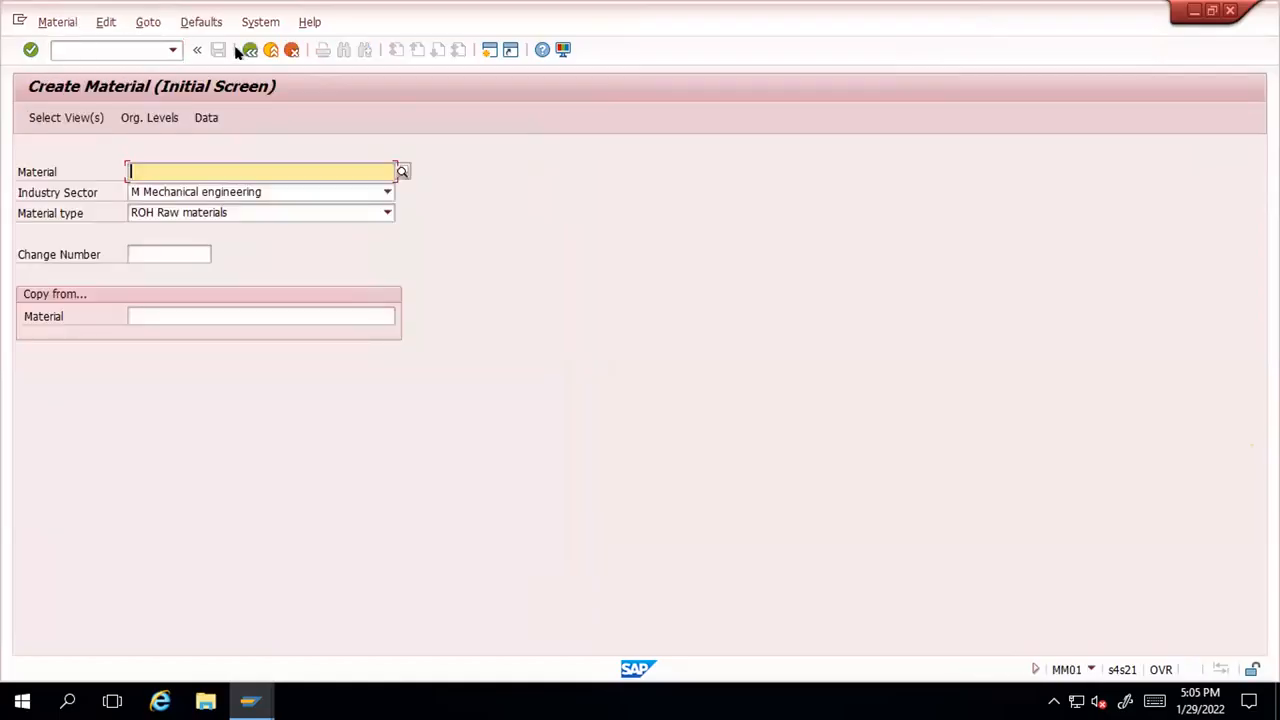
Choose M Mechanical engineering as the industry sector, leaving the material number blank
click(118, 42)
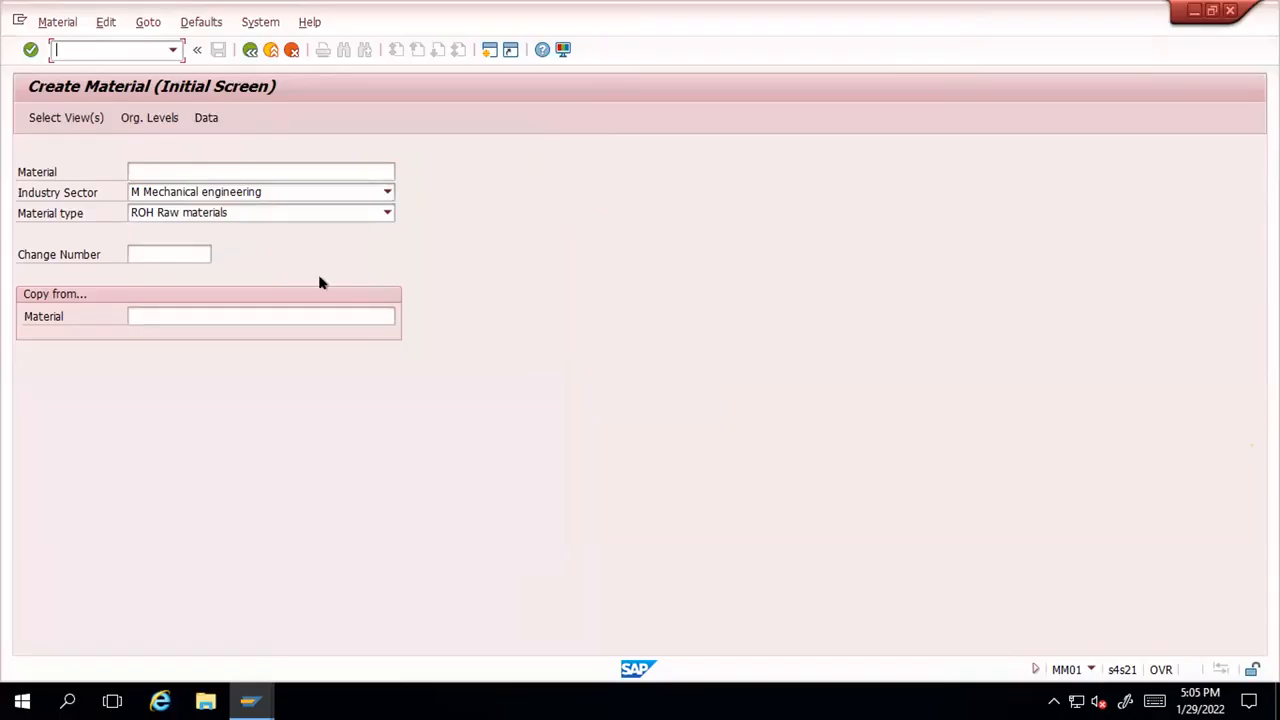
click(280, 172)
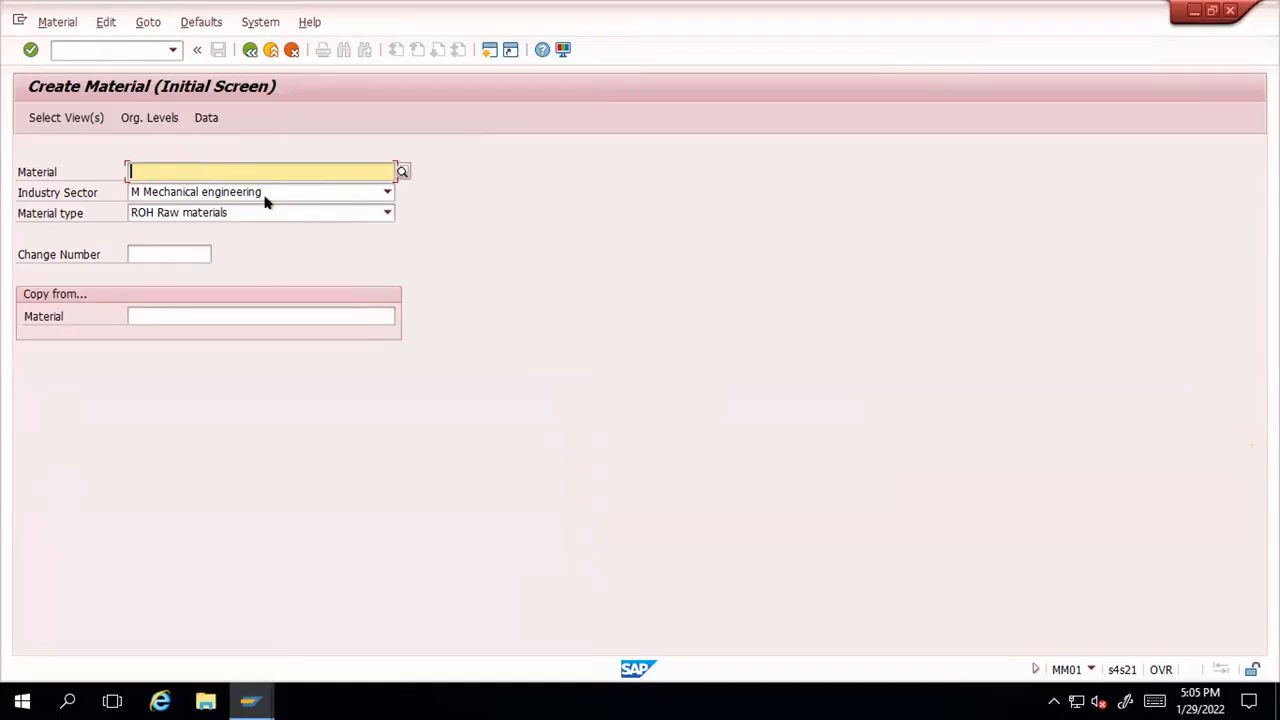
click(386, 193)
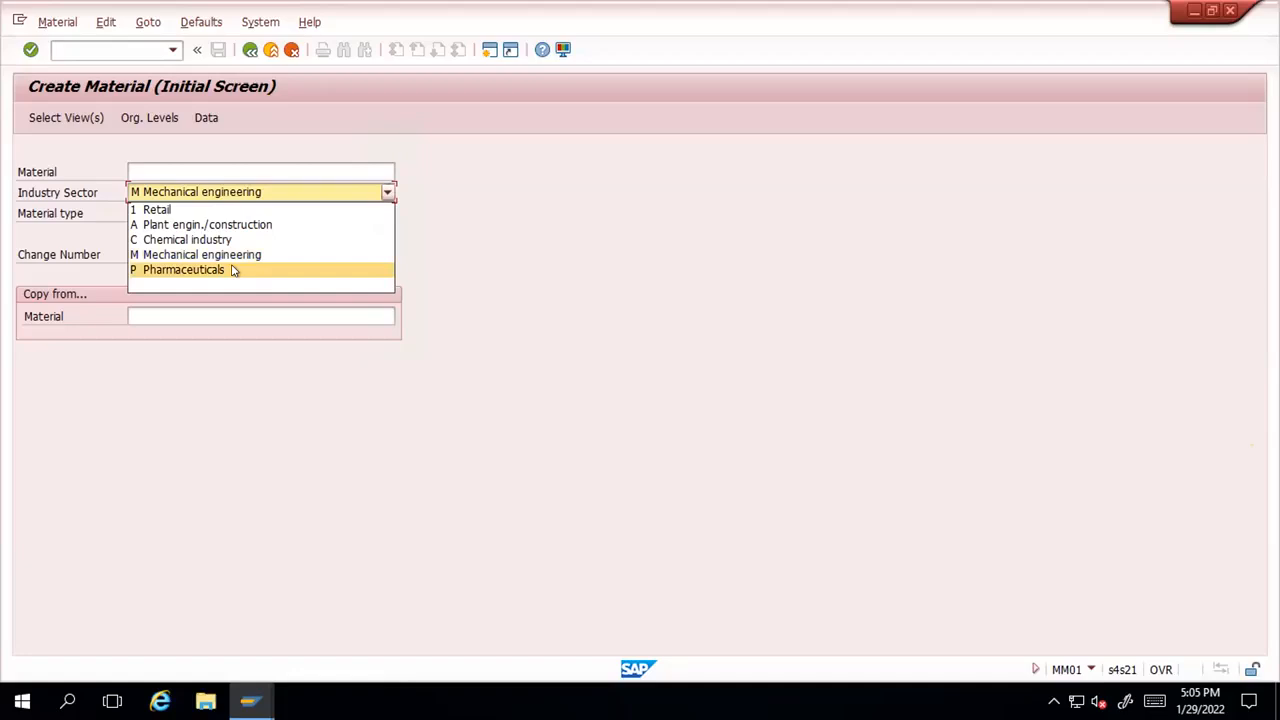
click(171, 255)
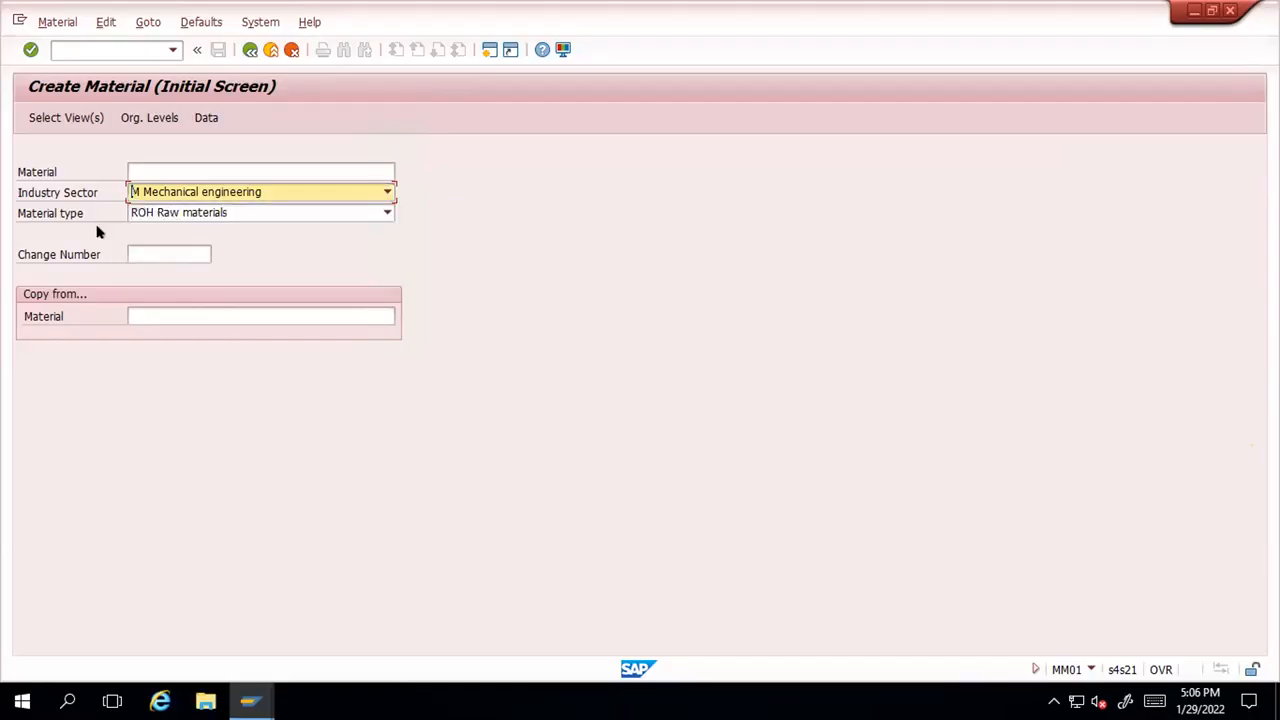
Examine the available material types, including finished, semifinished, raw, non-stock, service and nonvaluated materials
click(388, 219)
scroll(283, 338, up, 5)
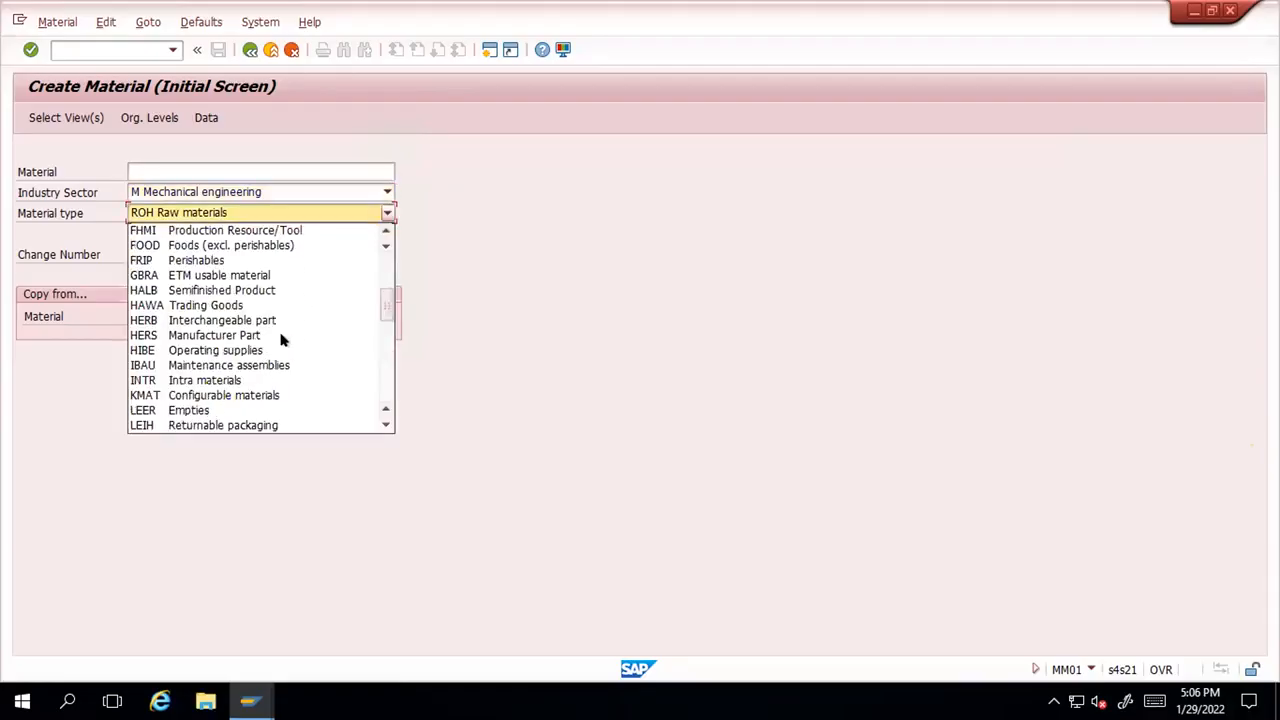
scroll(281, 340, up, 4)
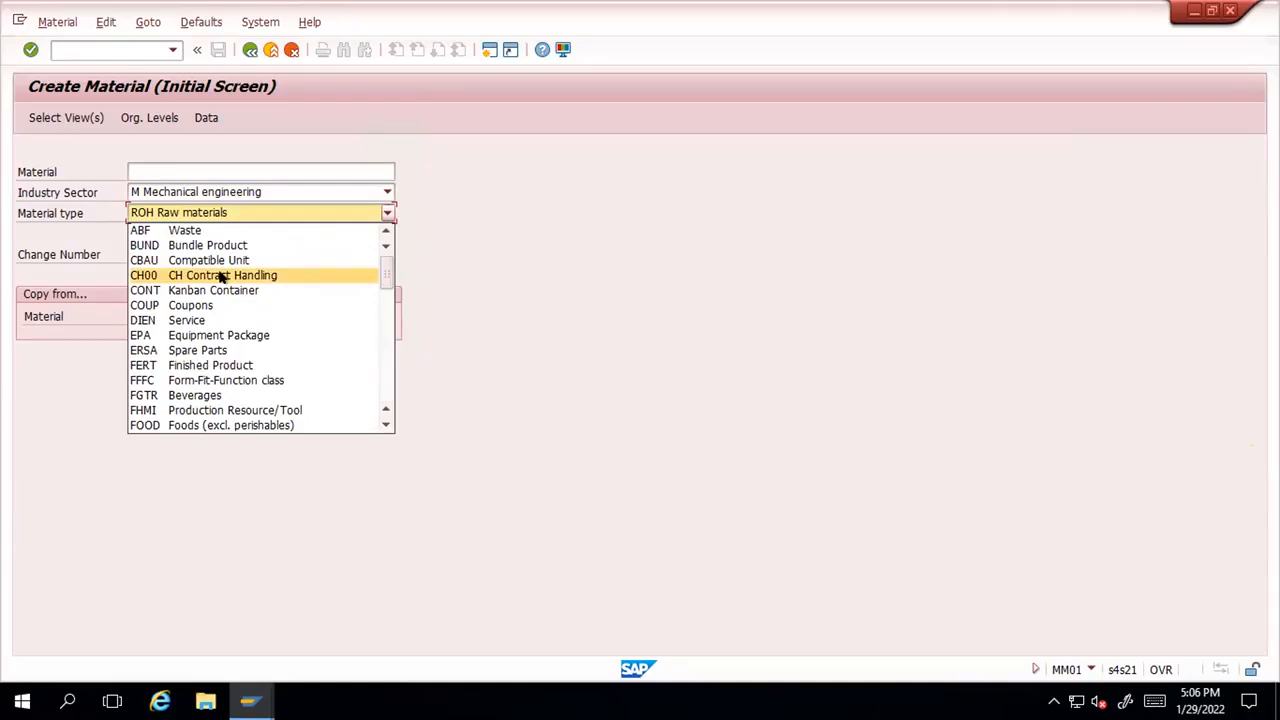
scroll(222, 278, down, 1)
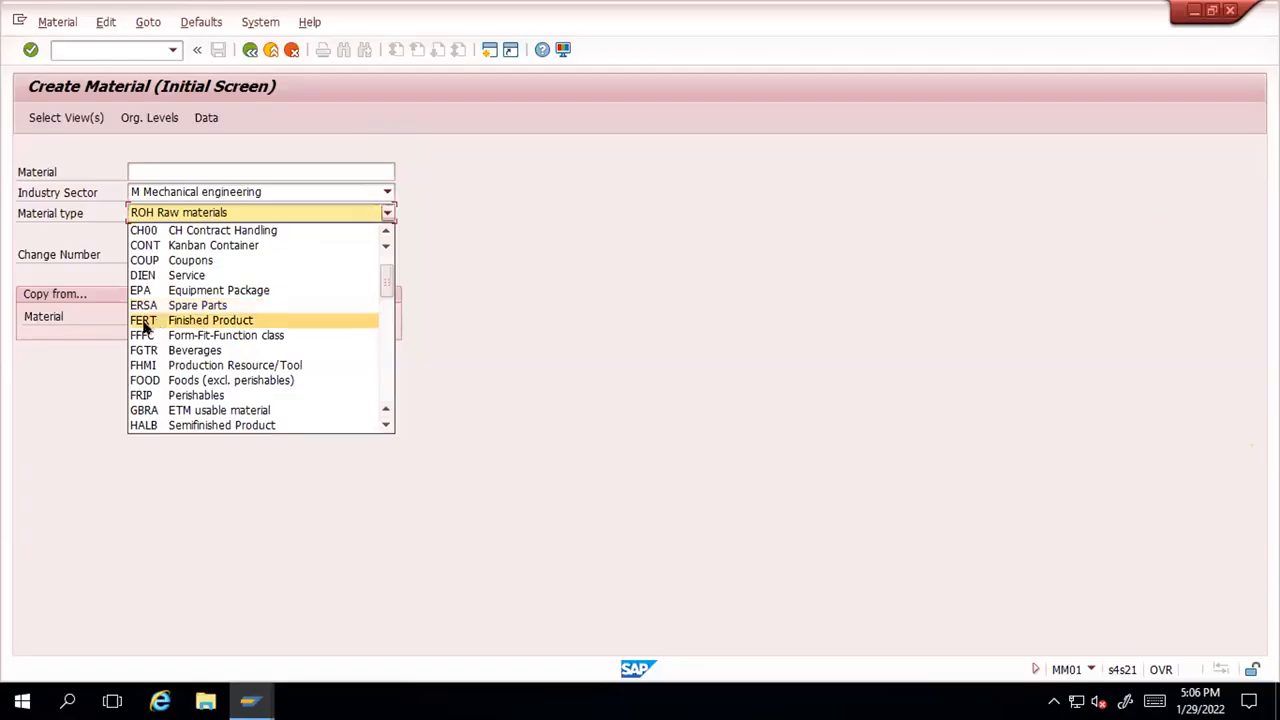
scroll(145, 325, down, 1)
scroll(145, 325, down, 3)
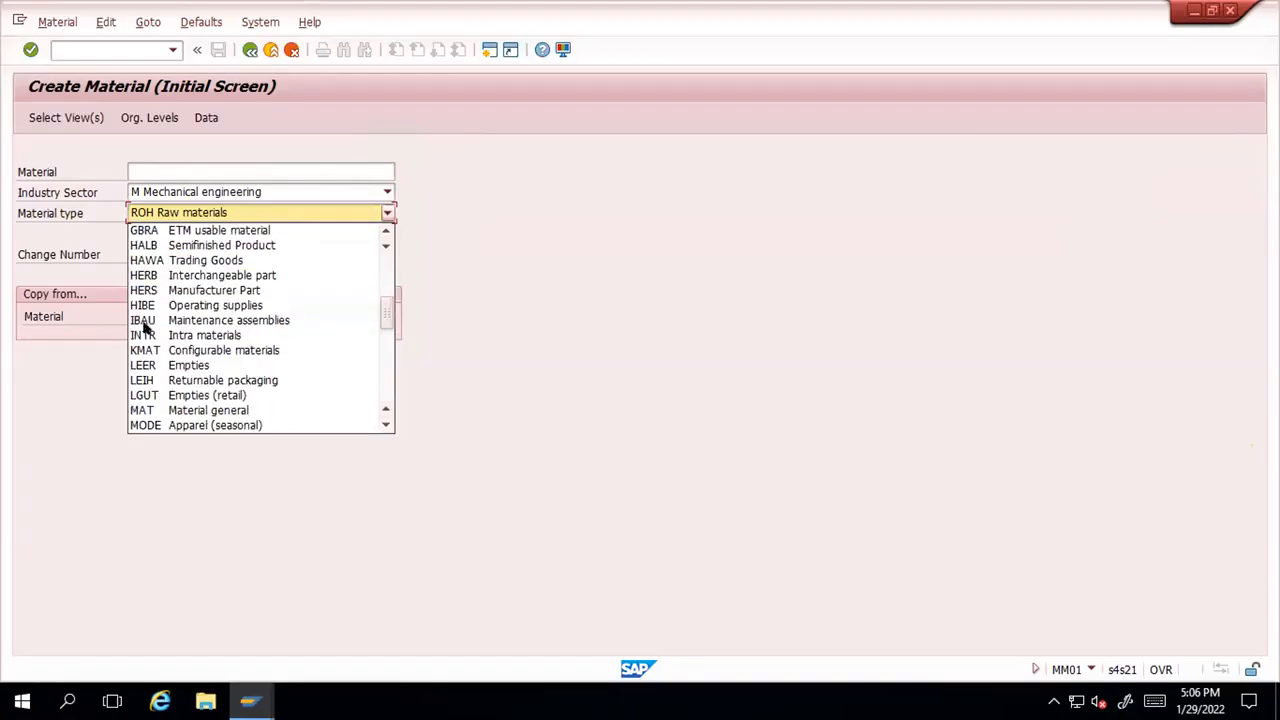
scroll(145, 325, down, 3)
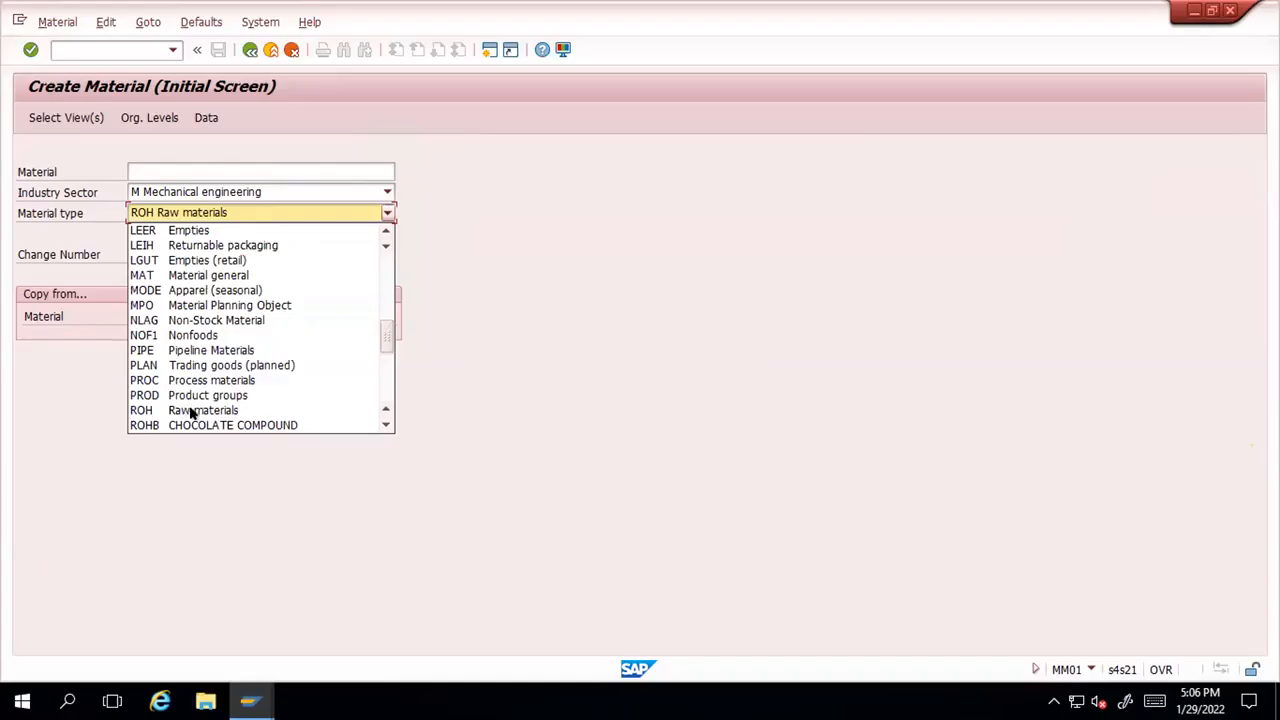
scroll(192, 413, up, 2)
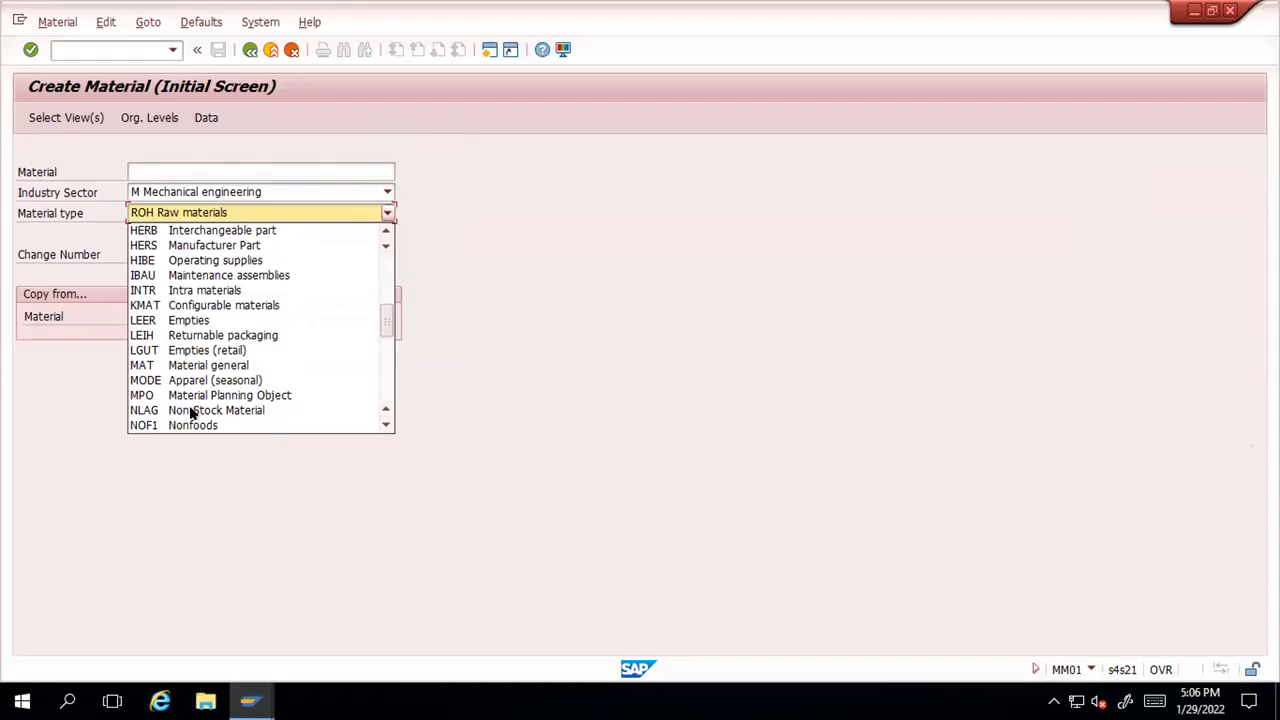
scroll(192, 413, down, 3)
scroll(205, 386, down, 1)
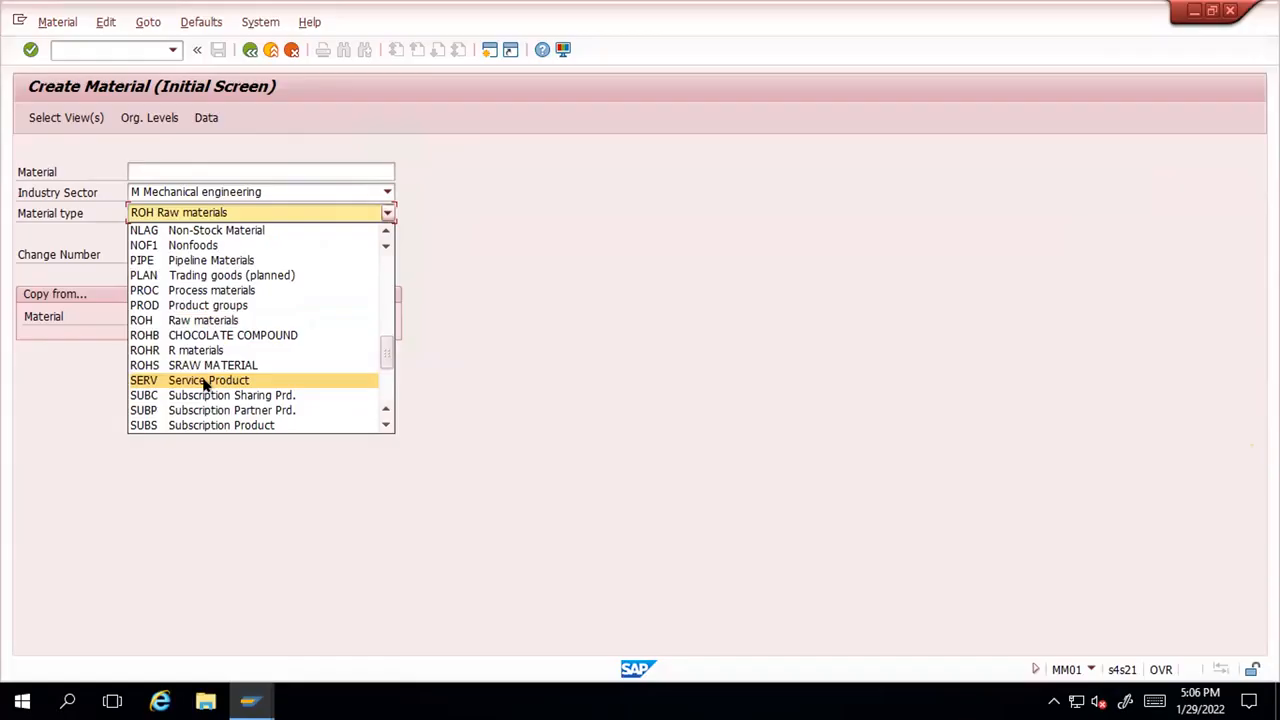
scroll(205, 386, down, 1)
scroll(203, 263, down, 3)
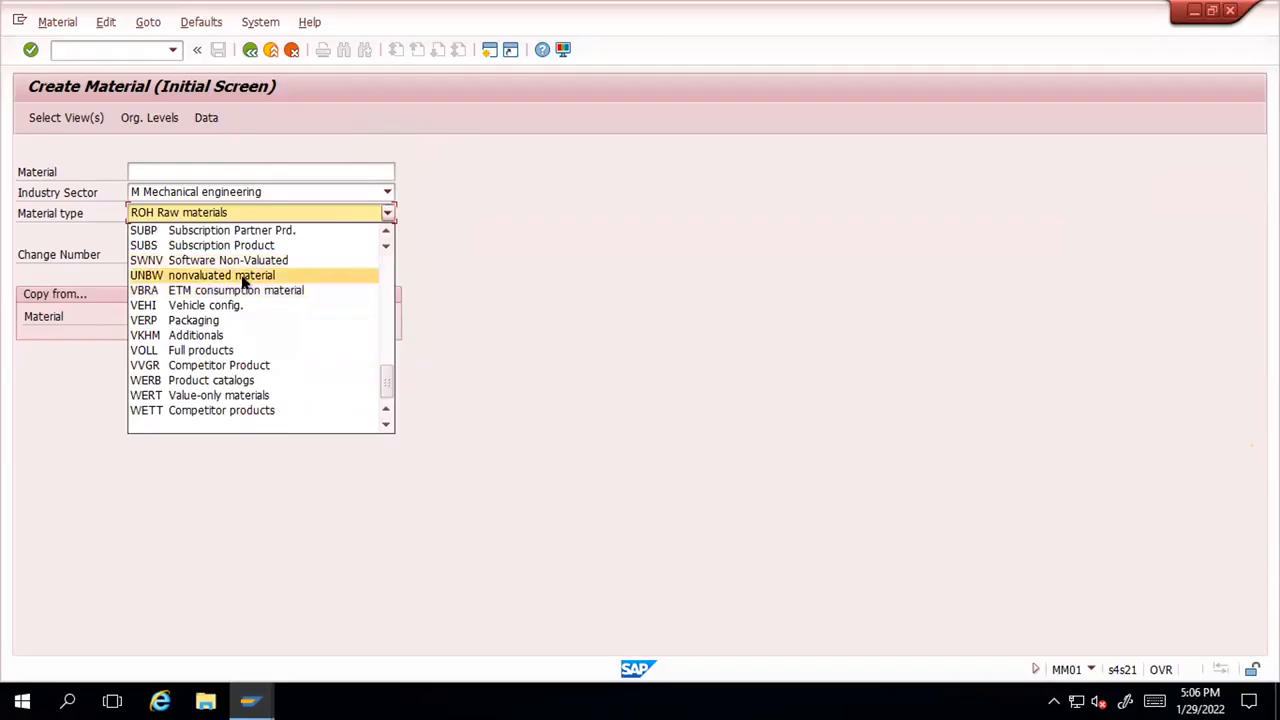
scroll(242, 283, up, 1)
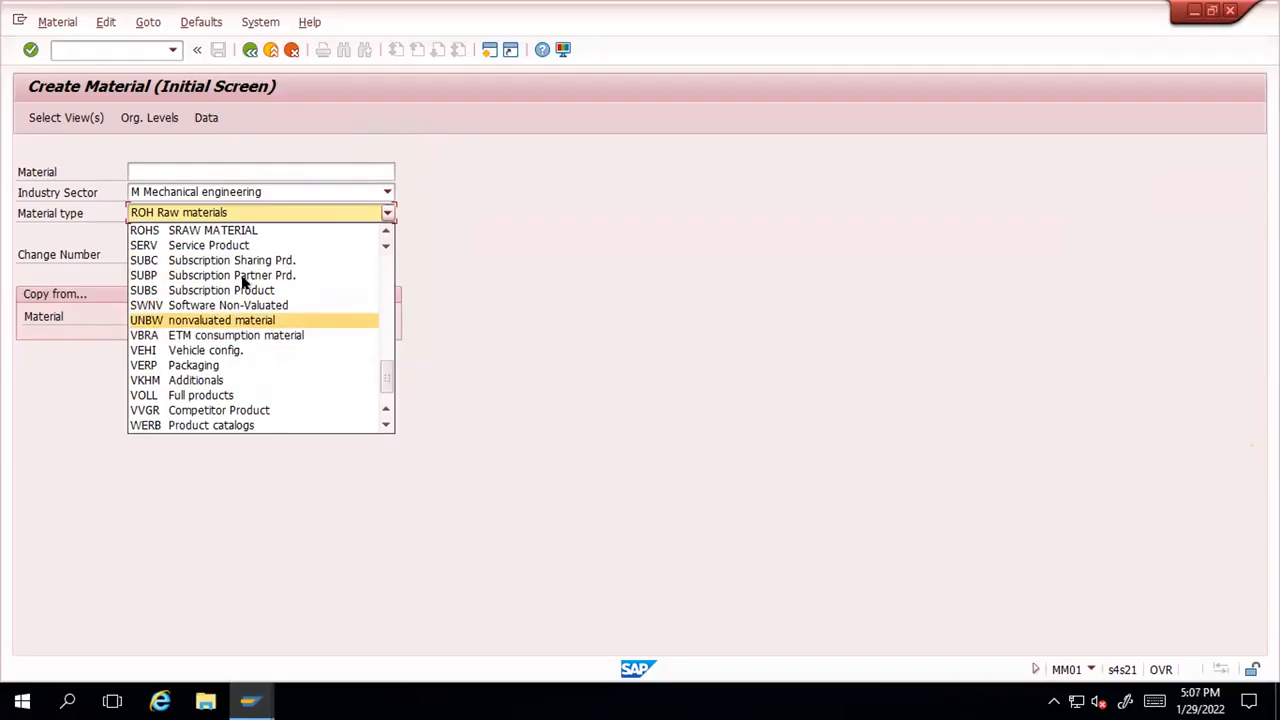
scroll(378, 295, up, 4)
Set the material type to ROH Raw materials and confirm the initial data to open the view selection
click(366, 382)
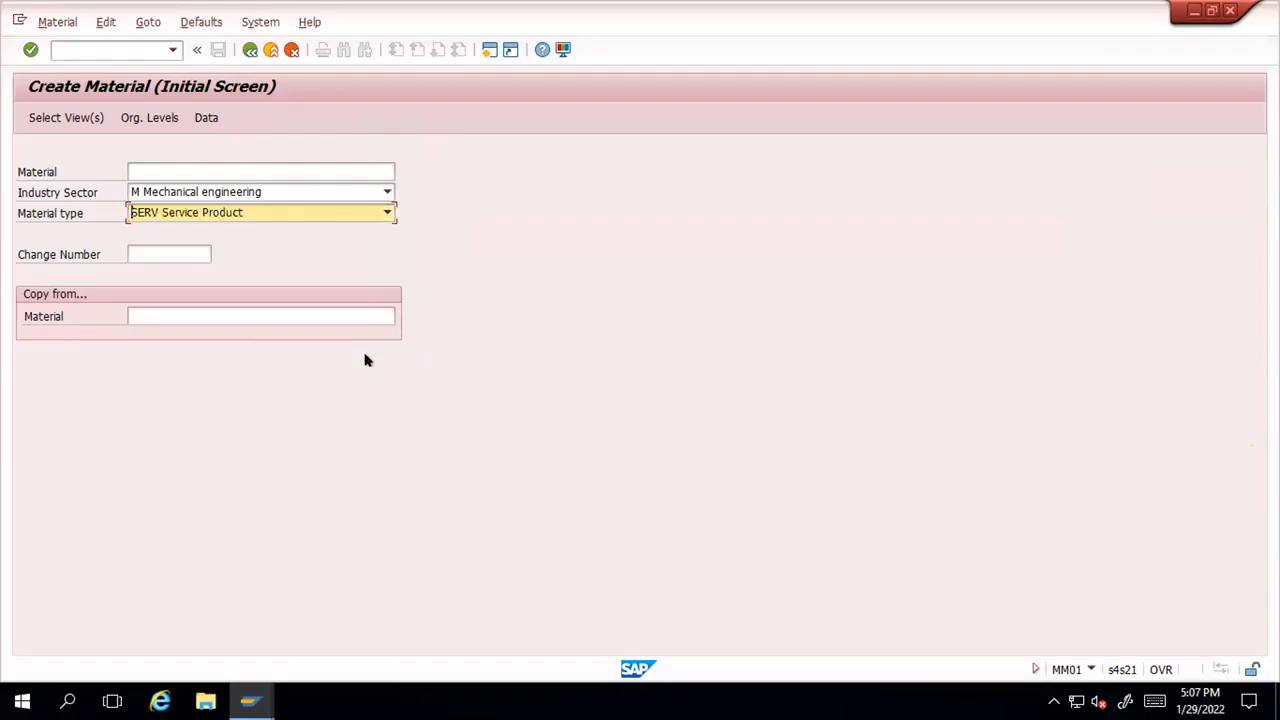
click(386, 216)
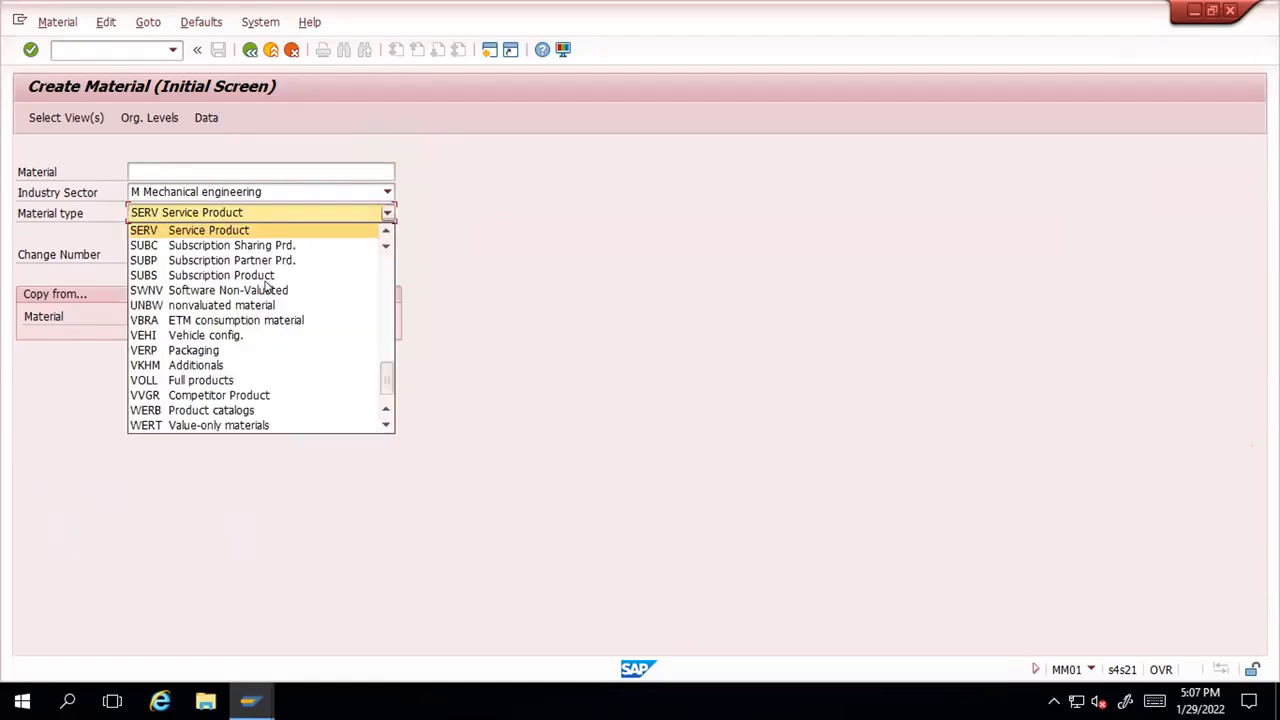
scroll(267, 287, up, 1)
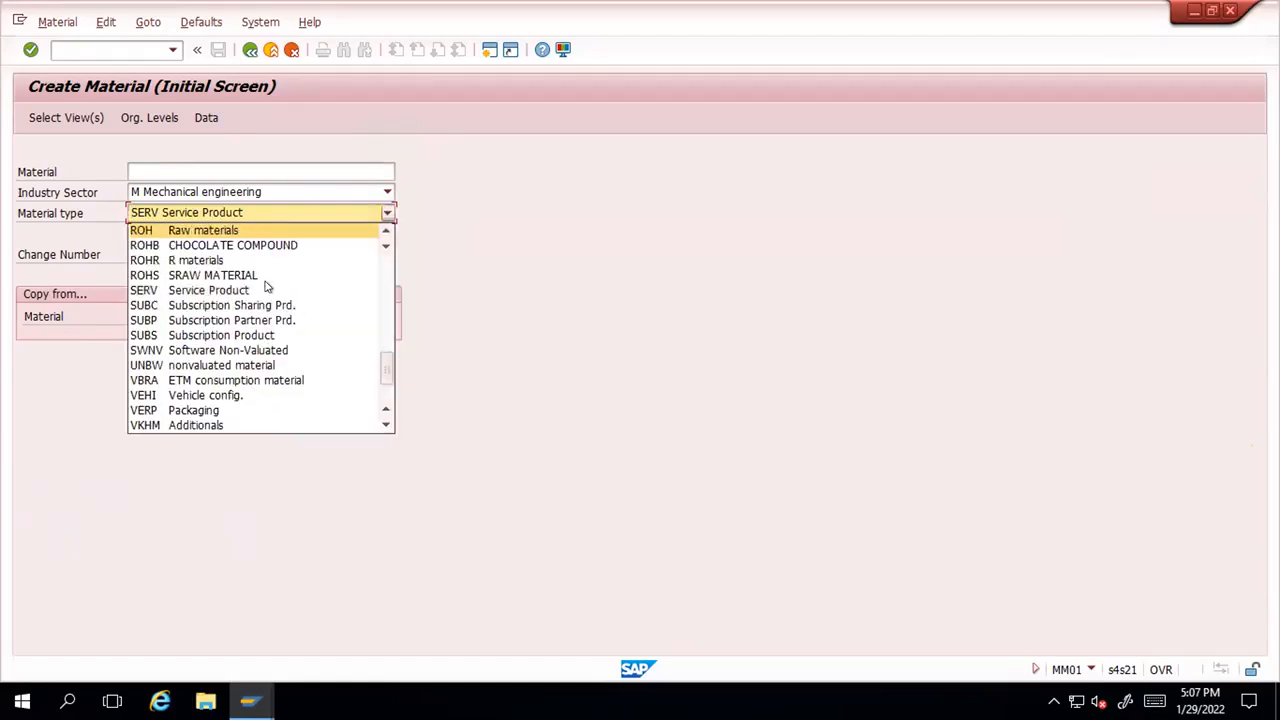
click(230, 232)
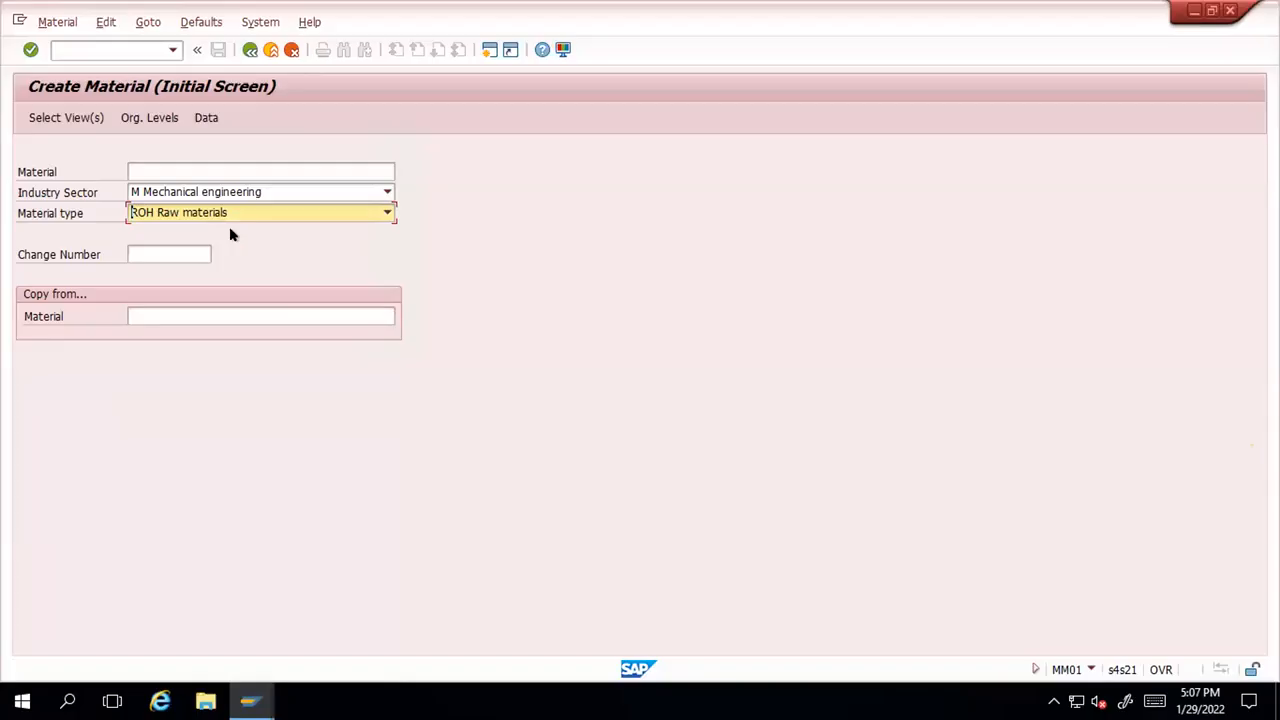
key(Return)
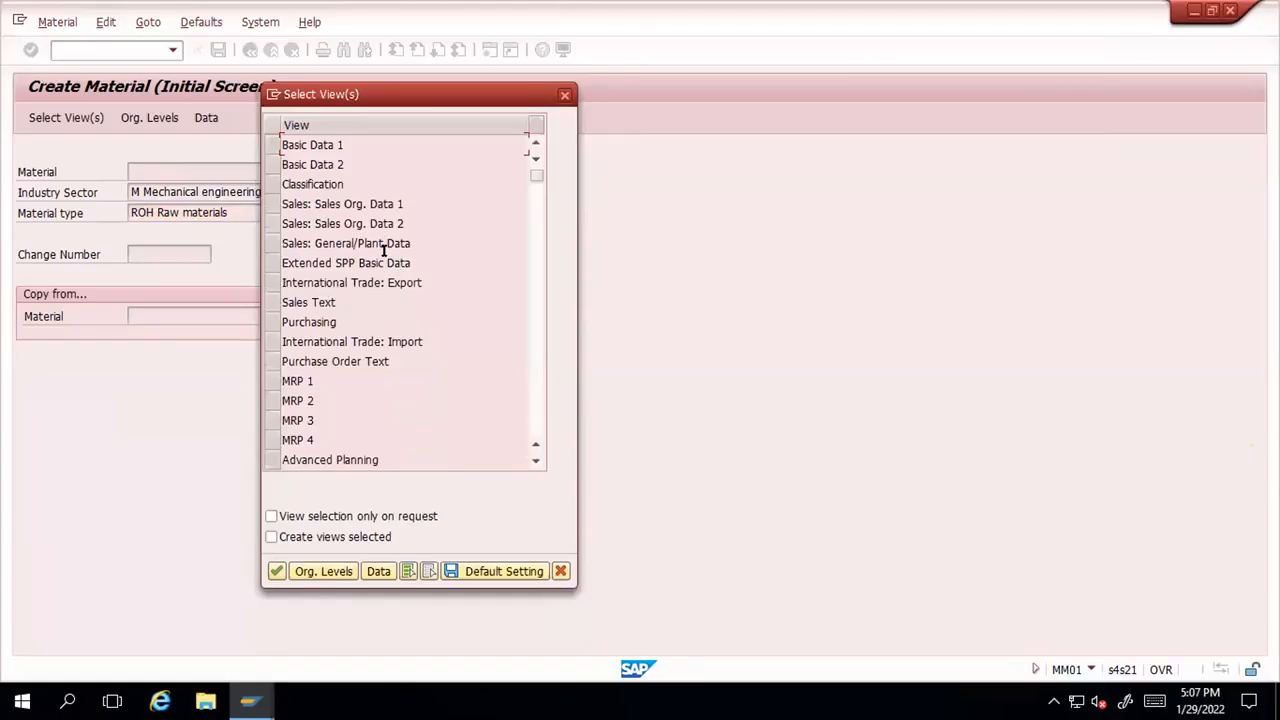
Select the Basic Data 1, Basic Data 2 and Purchasing views for the raw material
click(268, 147)
click(273, 168)
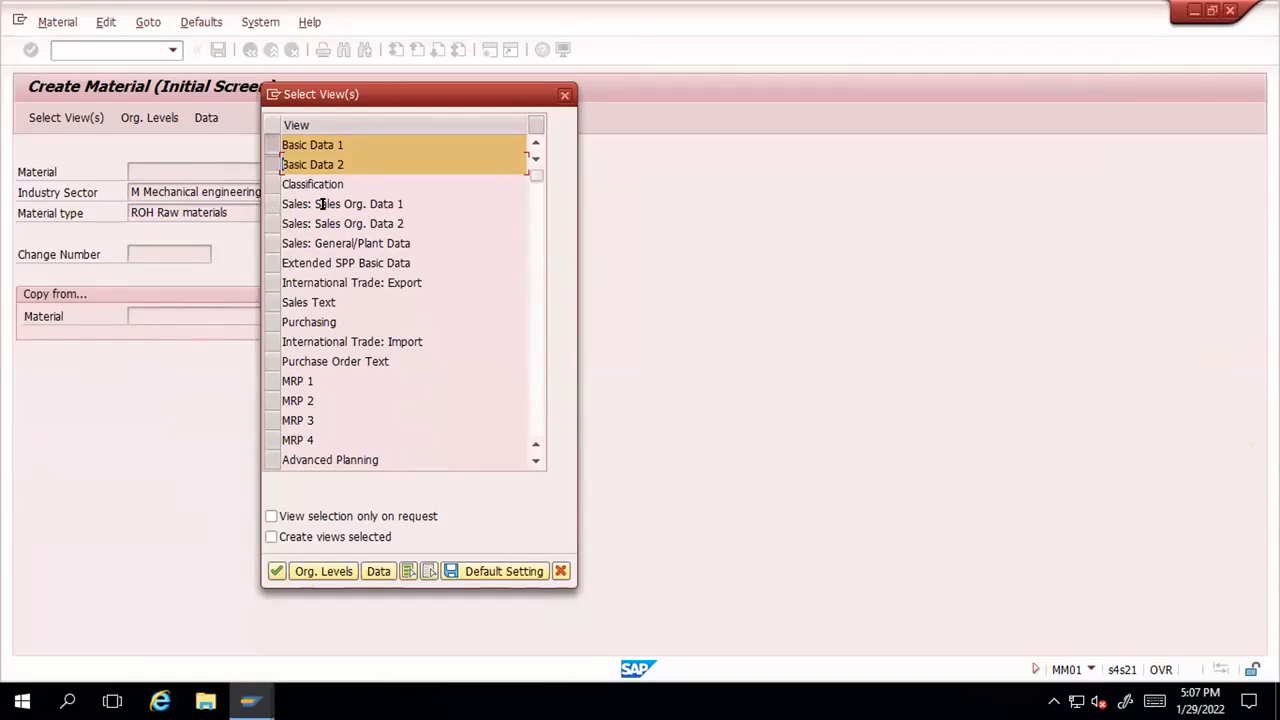
drag(405, 203, 377, 200)
click(278, 203)
click(353, 322)
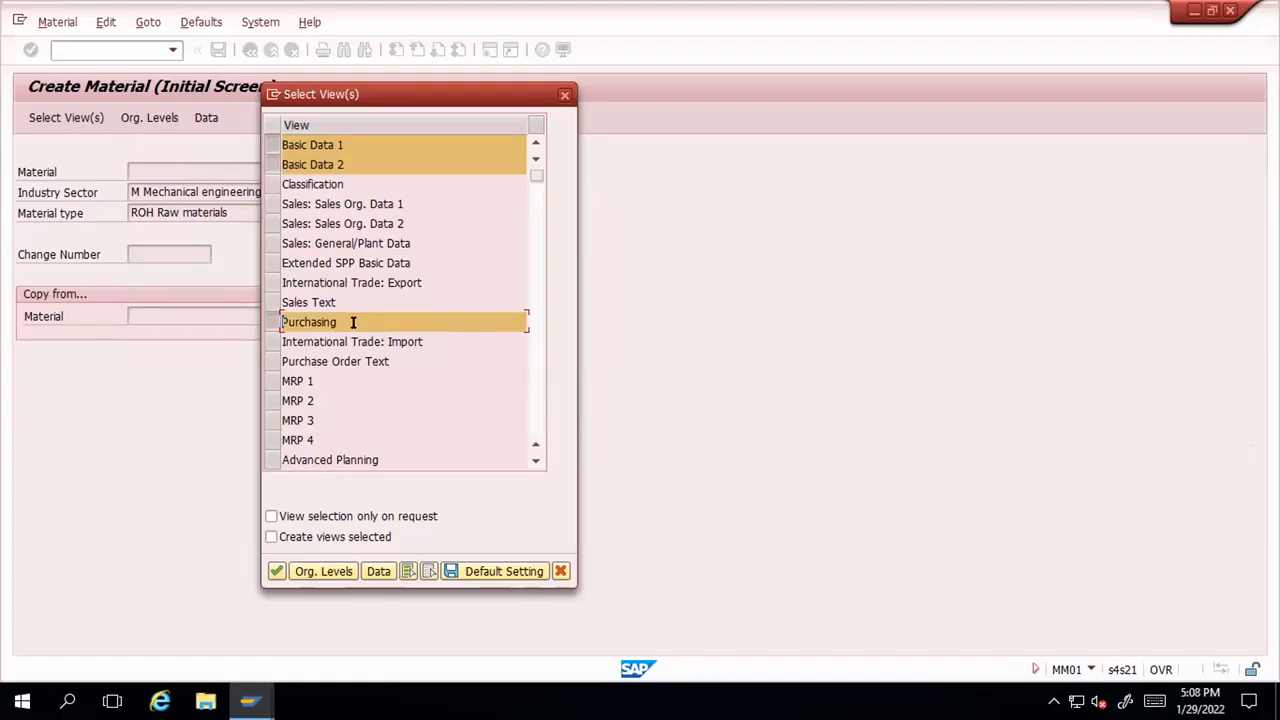
drag(353, 322, 279, 322)
key(Left)
Add the General Plant Data / Storage 1 and General Plant Data / Storage 2 views to the selection
scroll(277, 443, down, 1)
scroll(277, 440, down, 1)
click(272, 400)
click(266, 421)
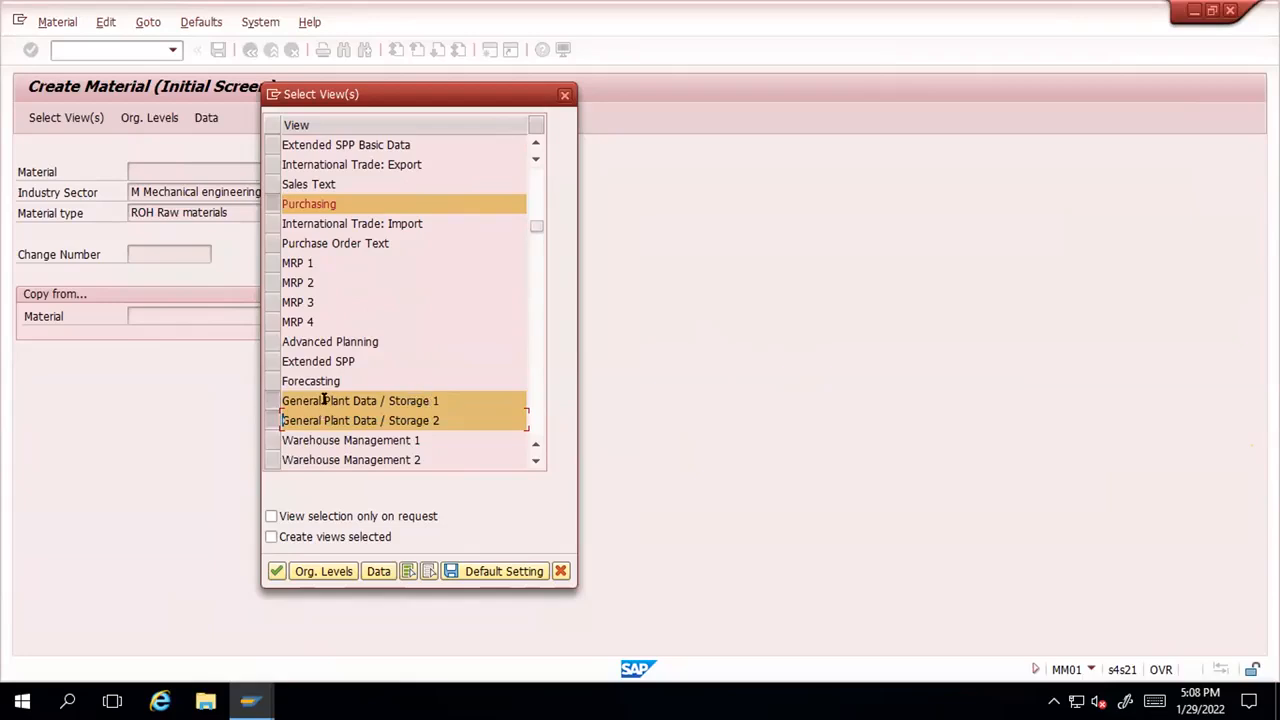
click(536, 462)
scroll(540, 468, down, 2)
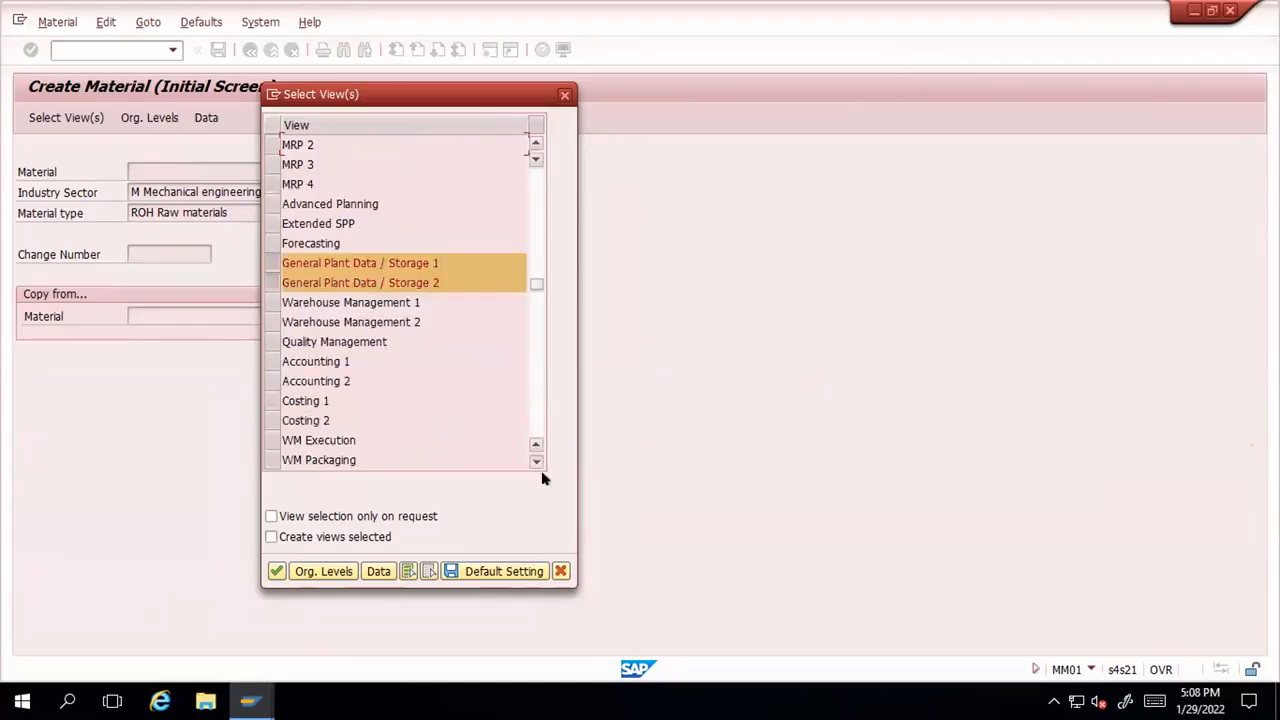
Add the Accounting 1 and Accounting 2 views to the raw material's view selection
scroll(357, 380, down, 1)
click(271, 350)
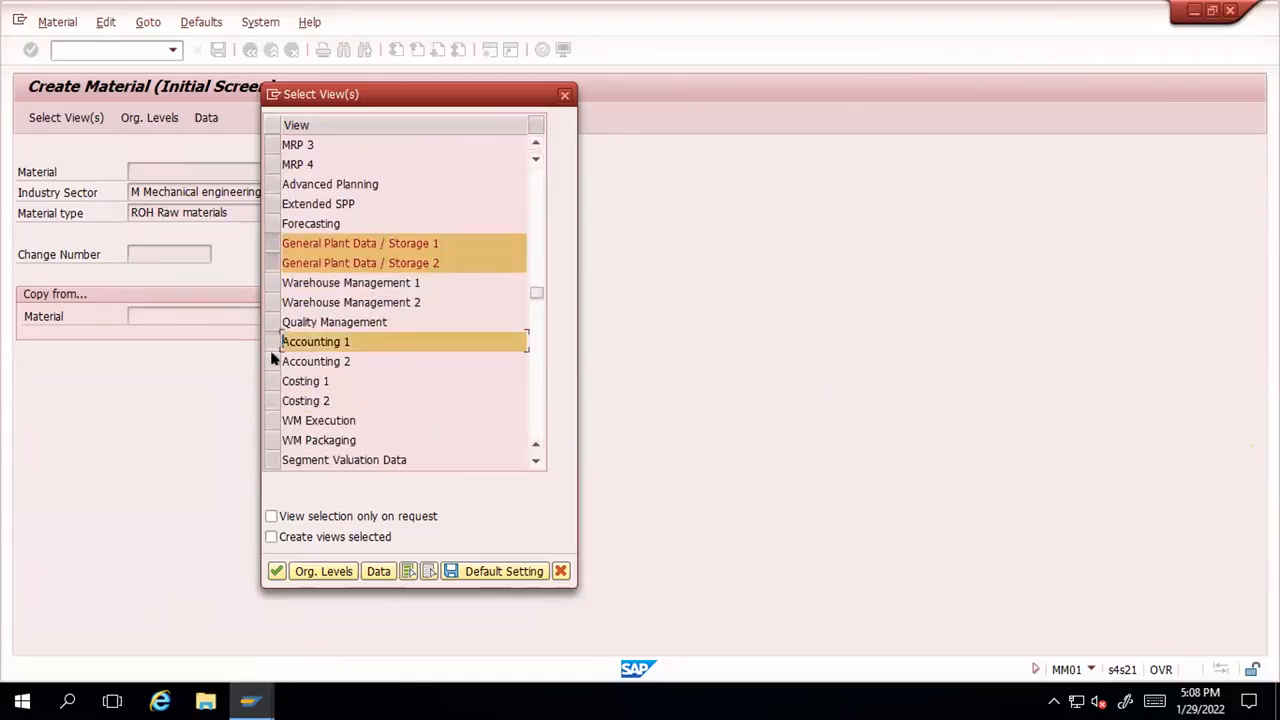
click(271, 360)
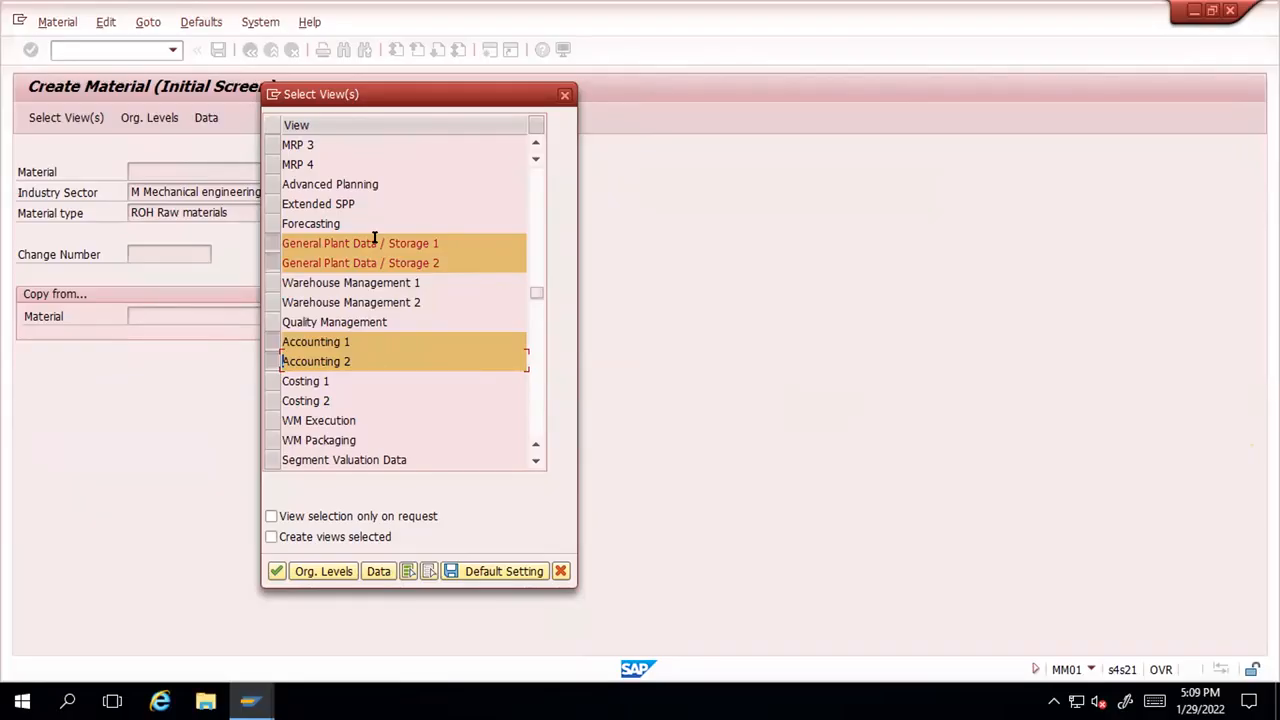
Review the selected views back up to Basic Data 1 and confirm the selection to open the organizational levels
click(533, 145)
click(533, 145)
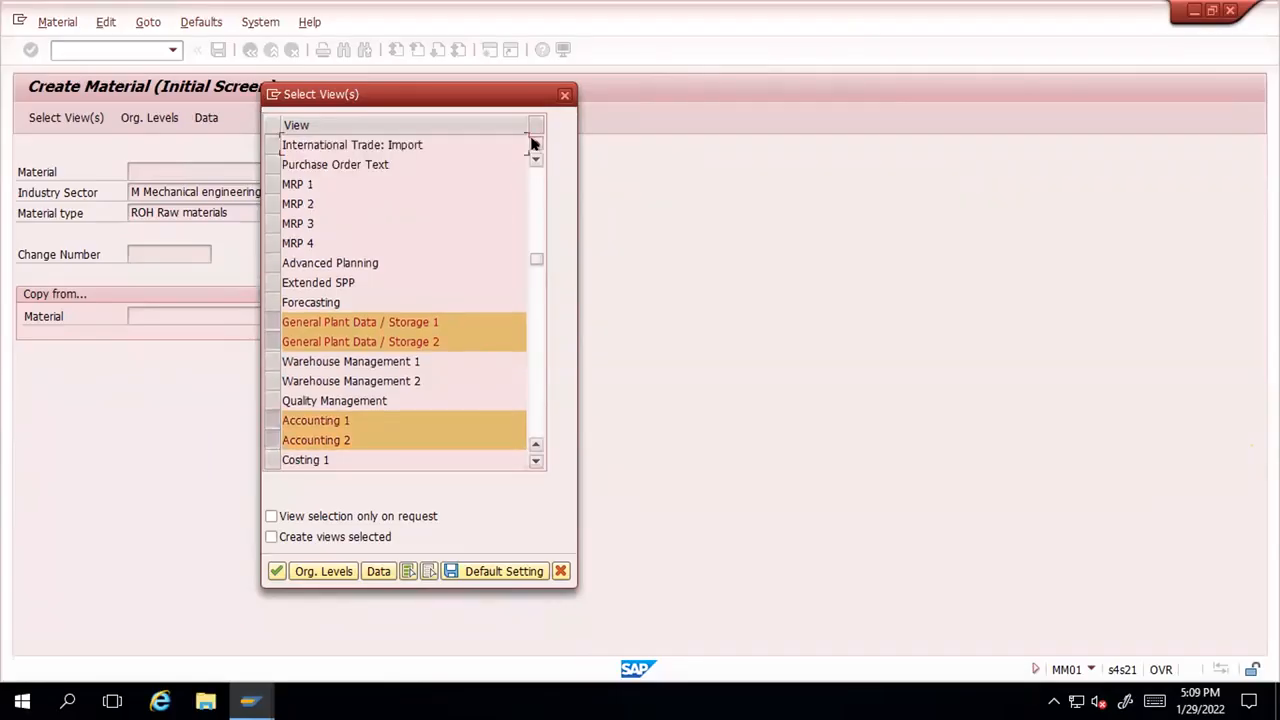
click(533, 145)
scroll(369, 268, up, 1)
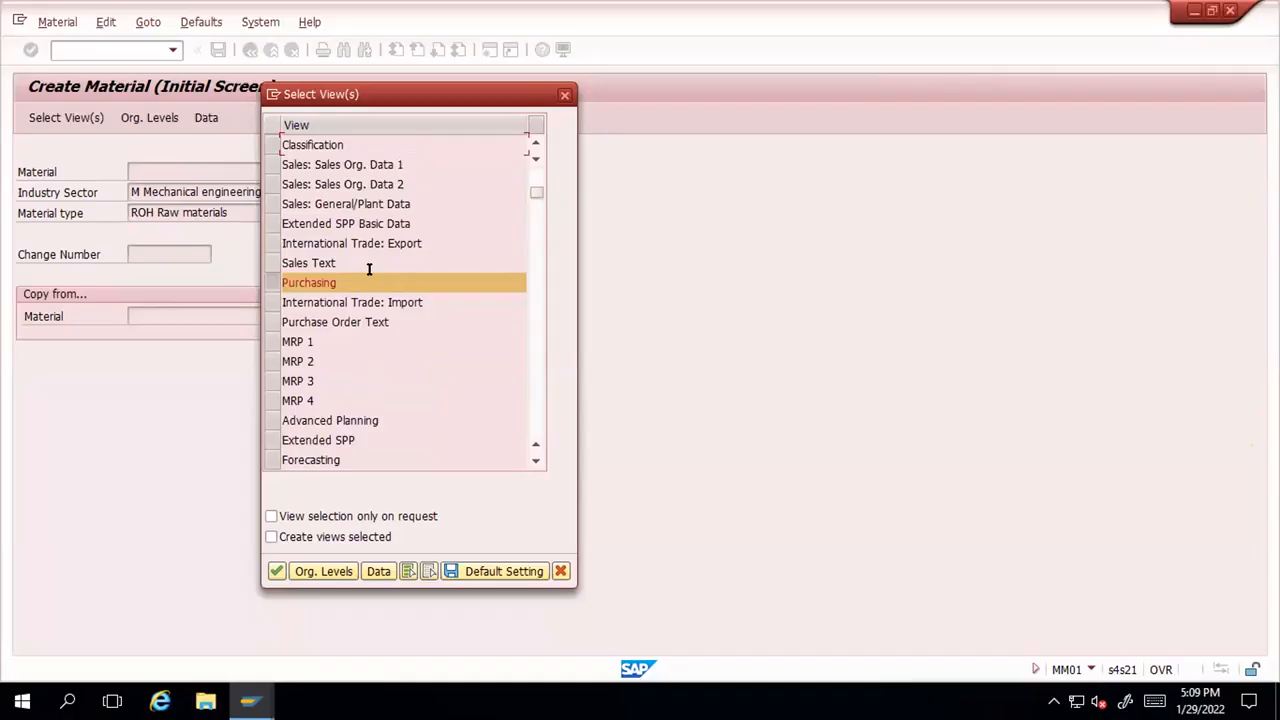
click(534, 144)
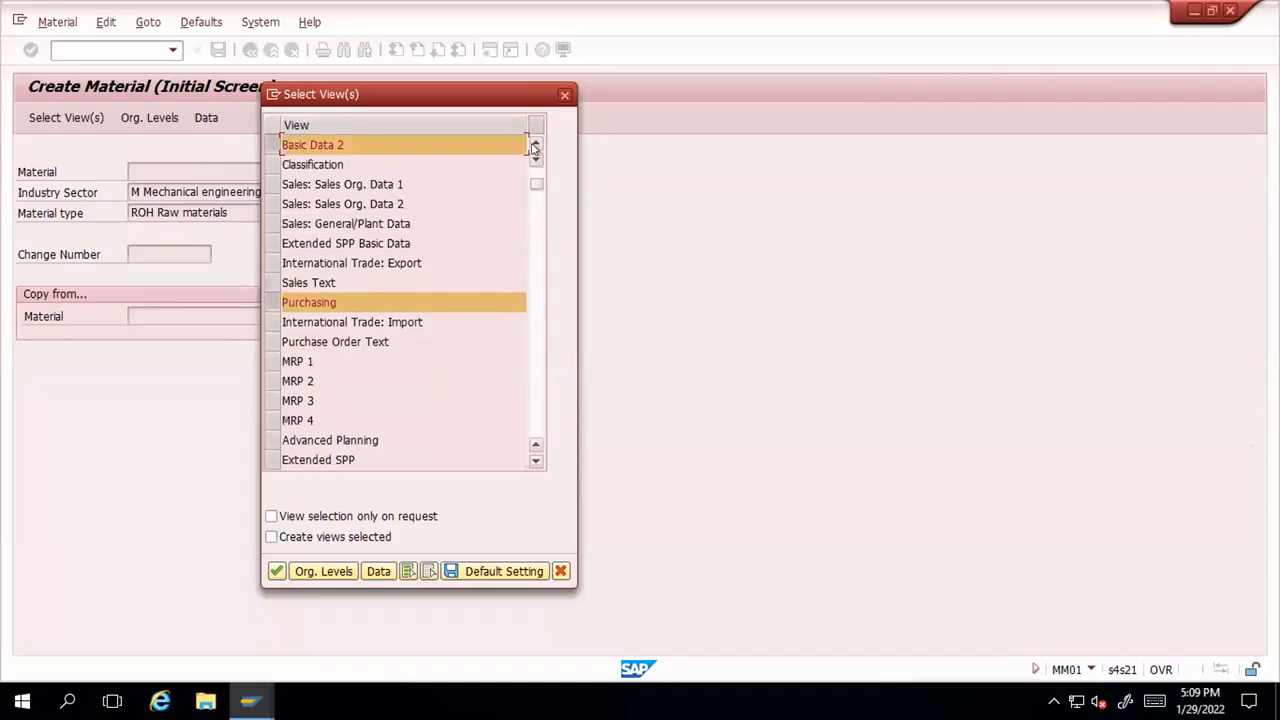
scroll(401, 143, up, 1)
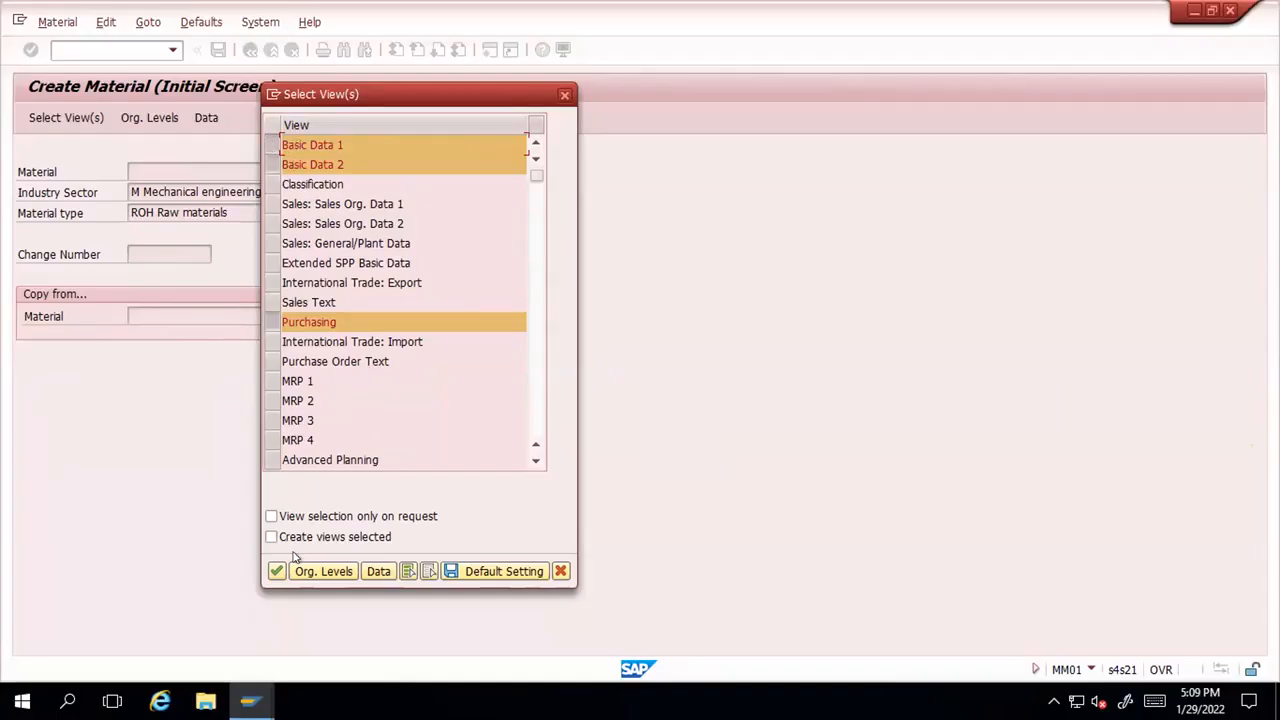
click(271, 573)
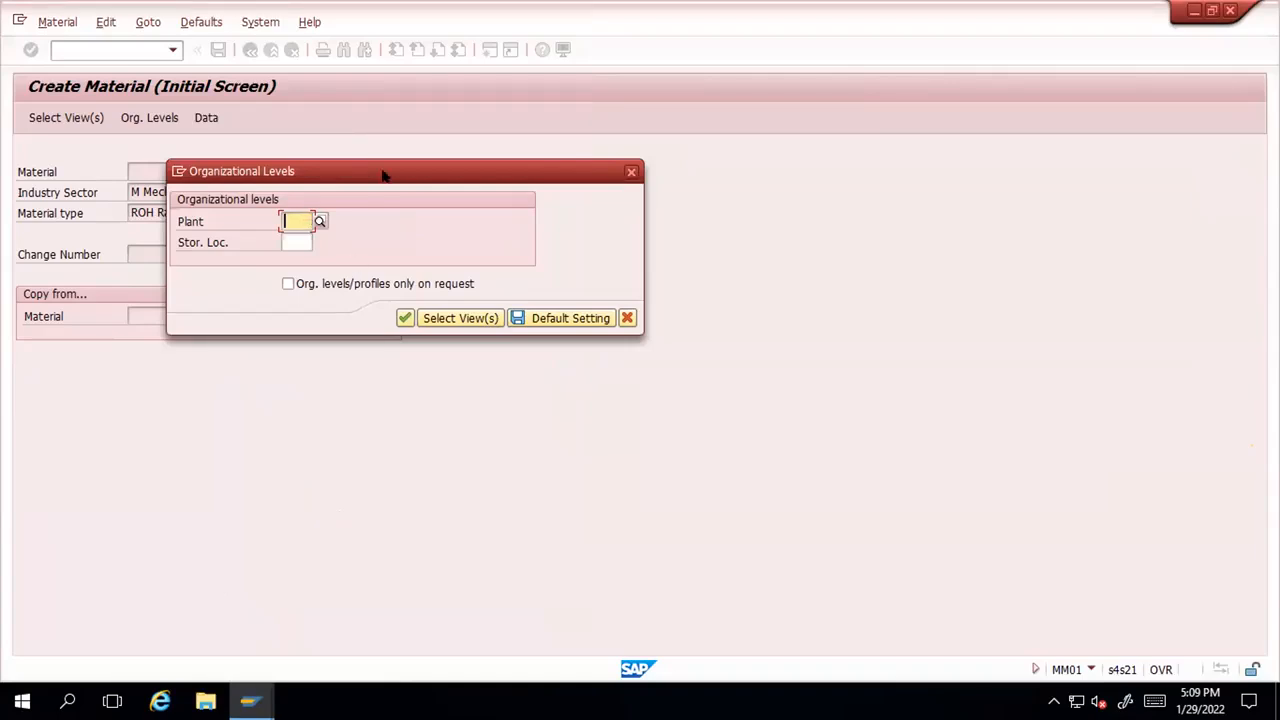
Choose plant 2001, Akshay Coffee Mumbai, from the possible plants as the organizational level
drag(493, 171, 784, 257)
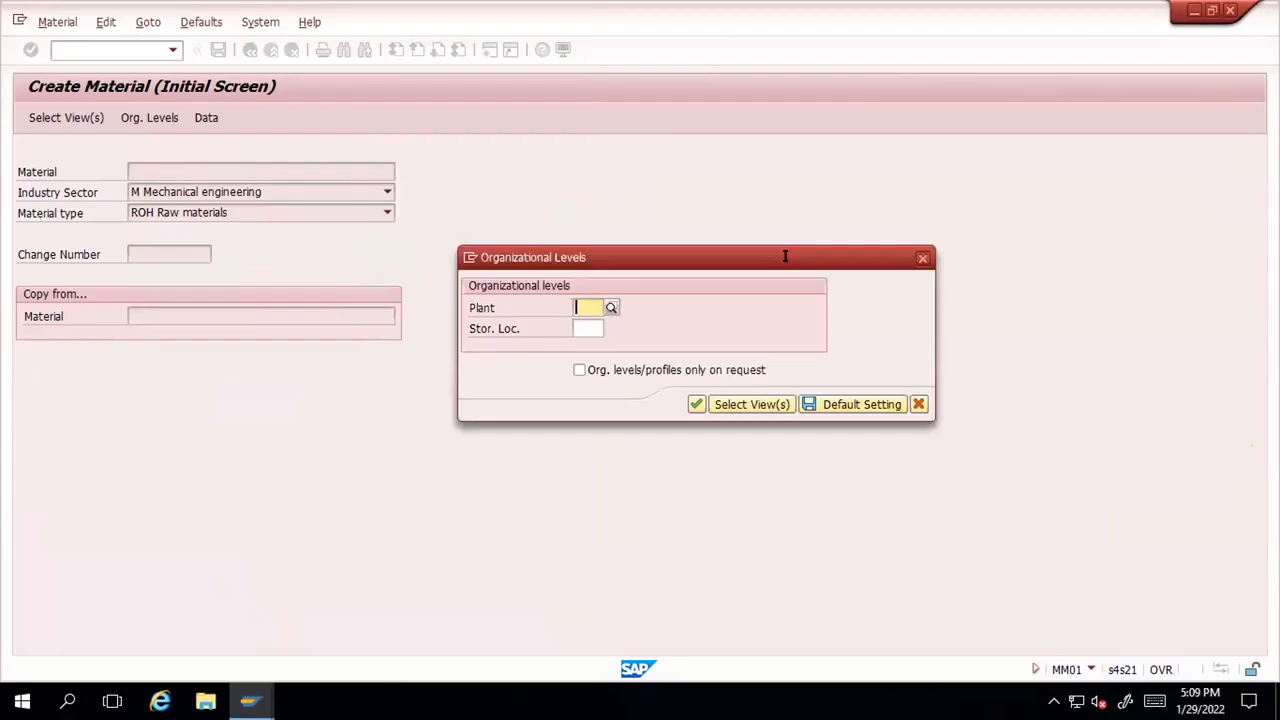
click(576, 309)
click(607, 304)
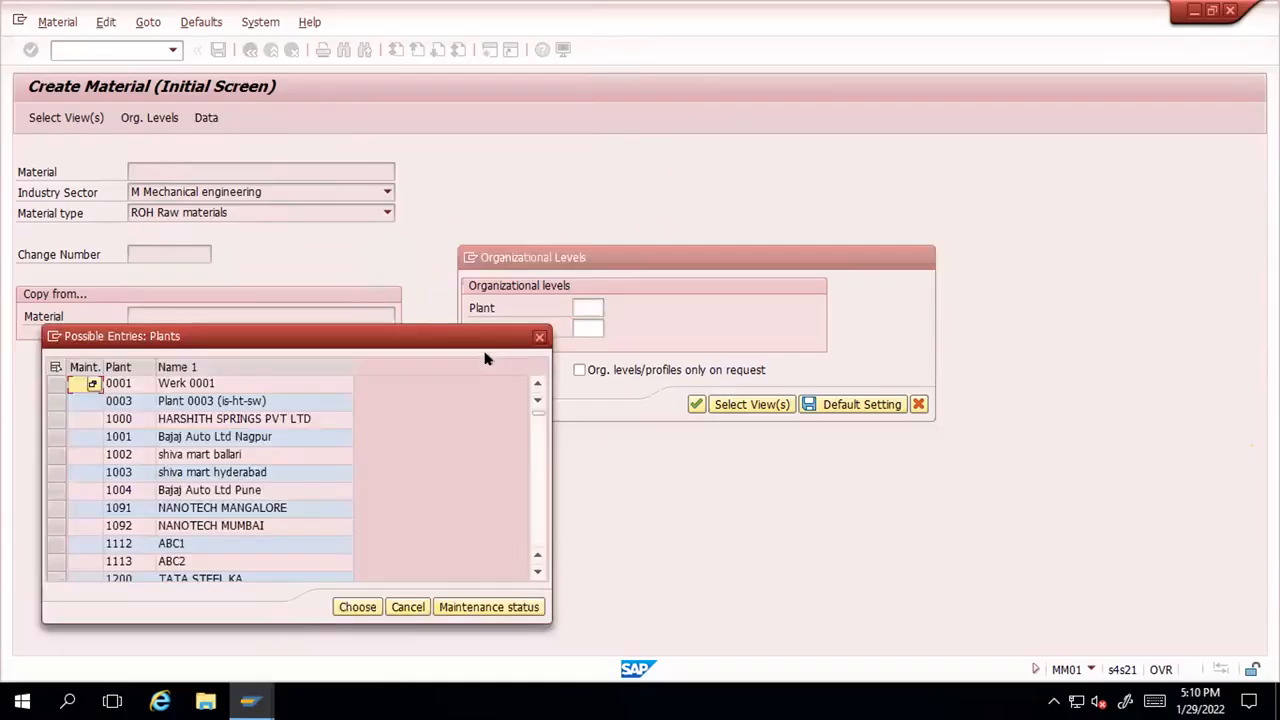
scroll(370, 489, down, 2)
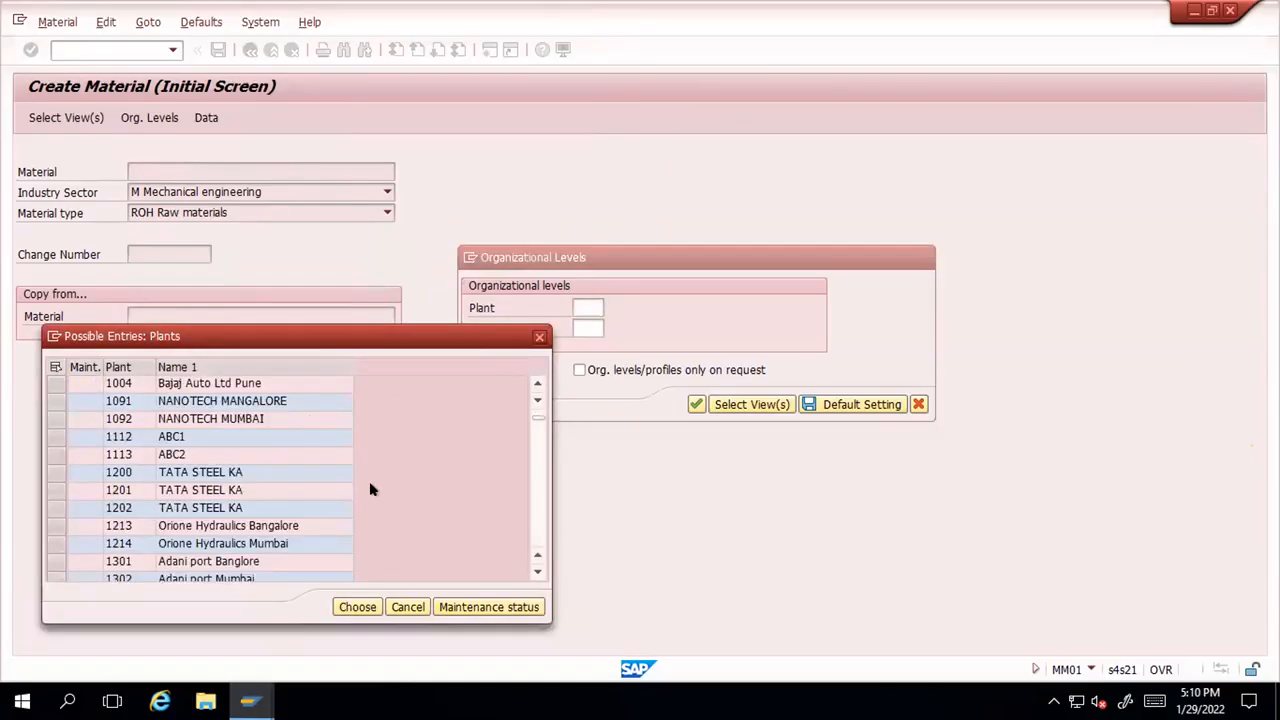
scroll(147, 437, down, 2)
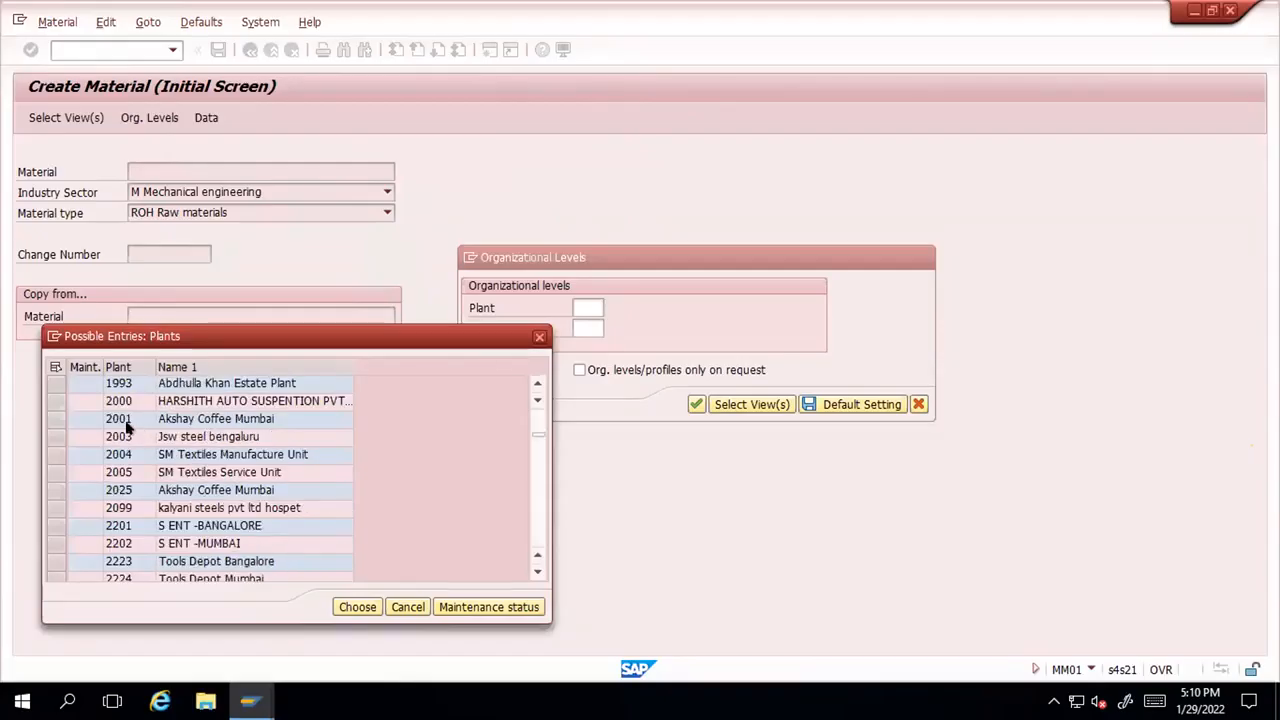
click(143, 419)
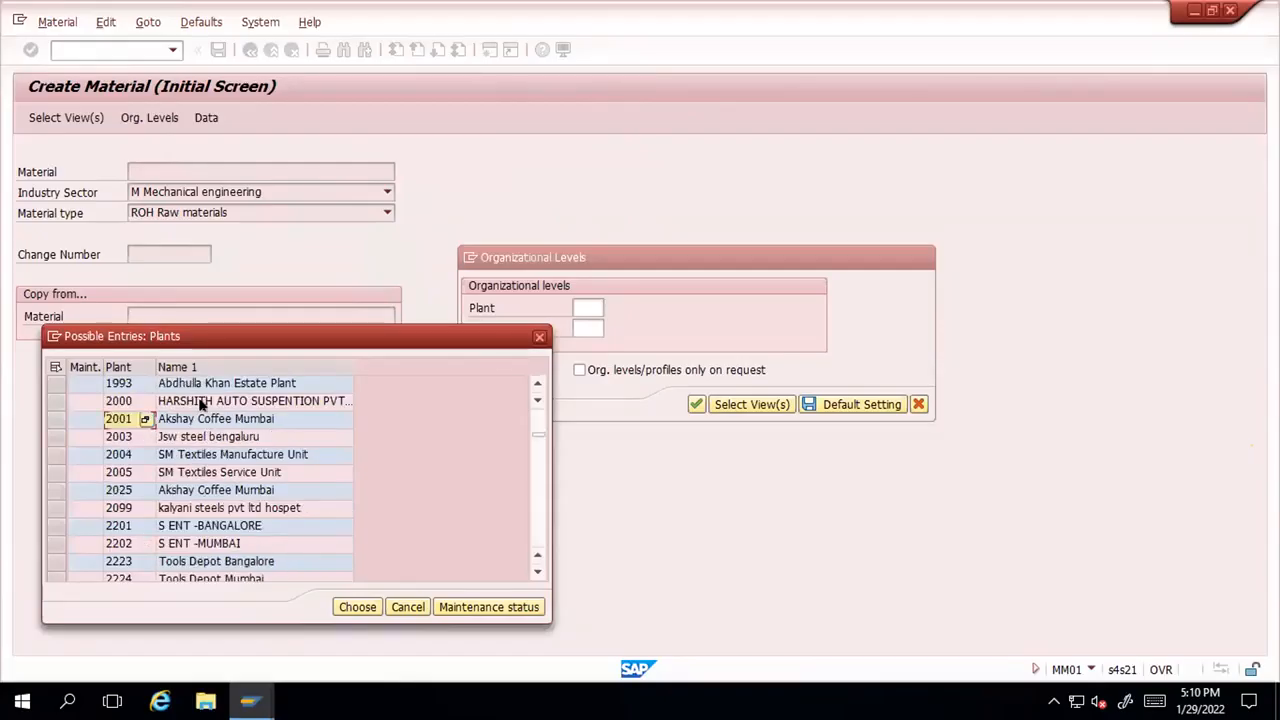
click(139, 439)
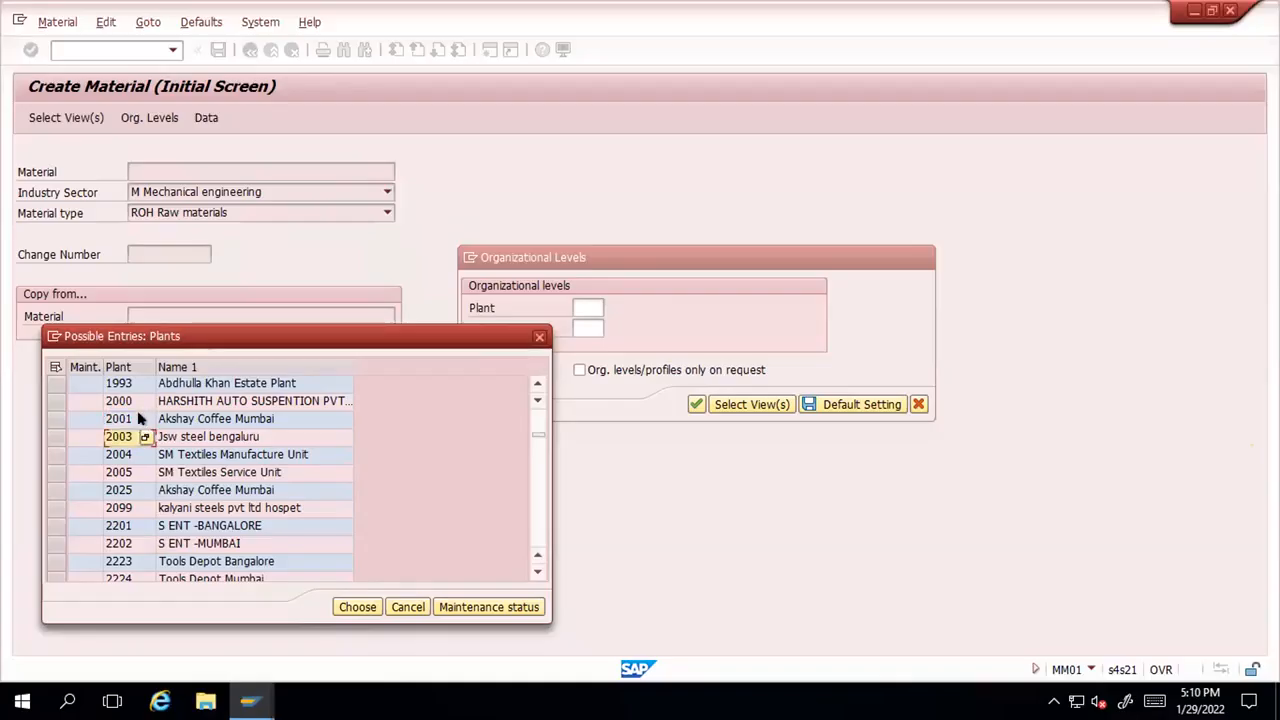
click(139, 419)
double_click(115, 420)
Choose storage location SL01 Raw material of plant 2001 from the possible storage locations
click(584, 326)
click(610, 329)
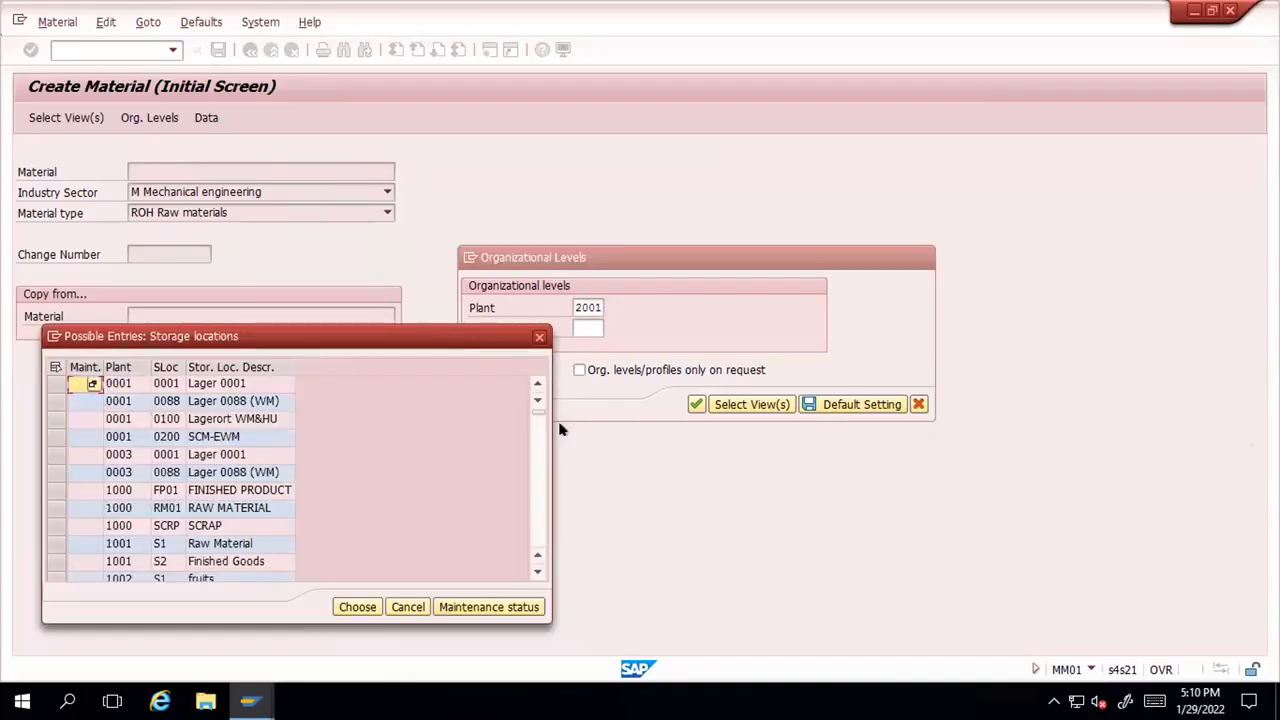
drag(535, 421, 539, 448)
click(541, 452)
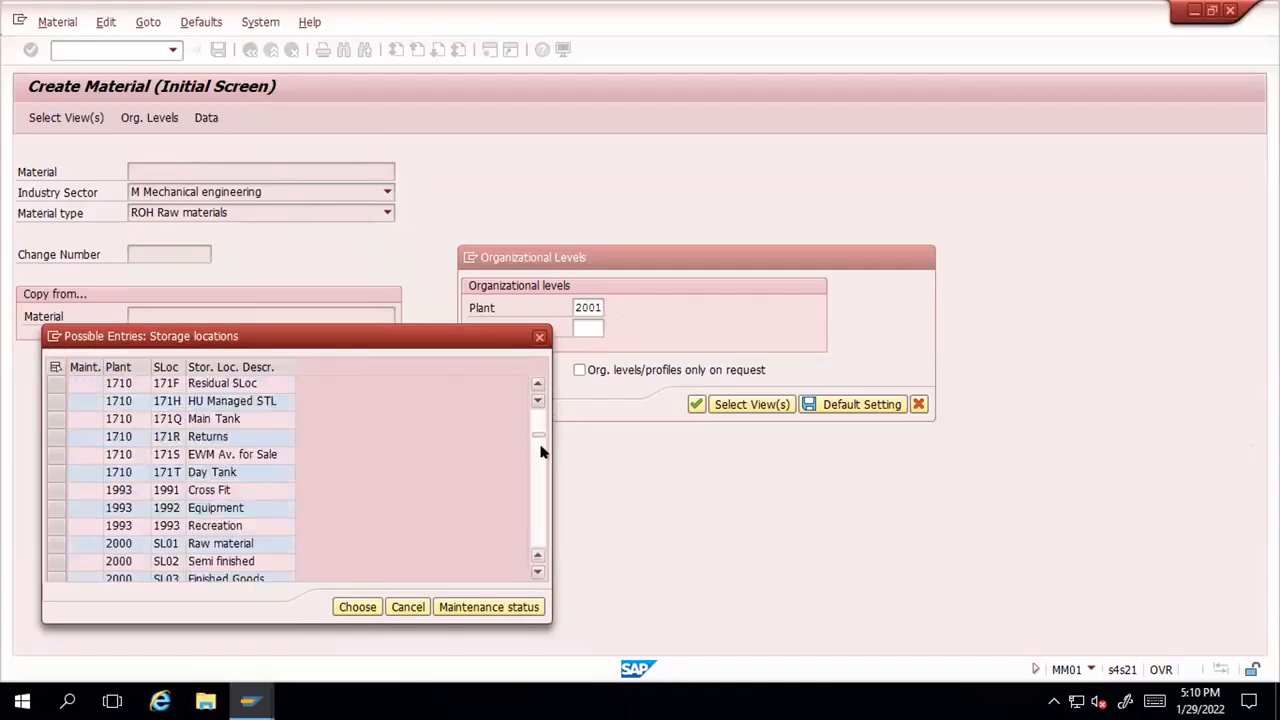
click(541, 452)
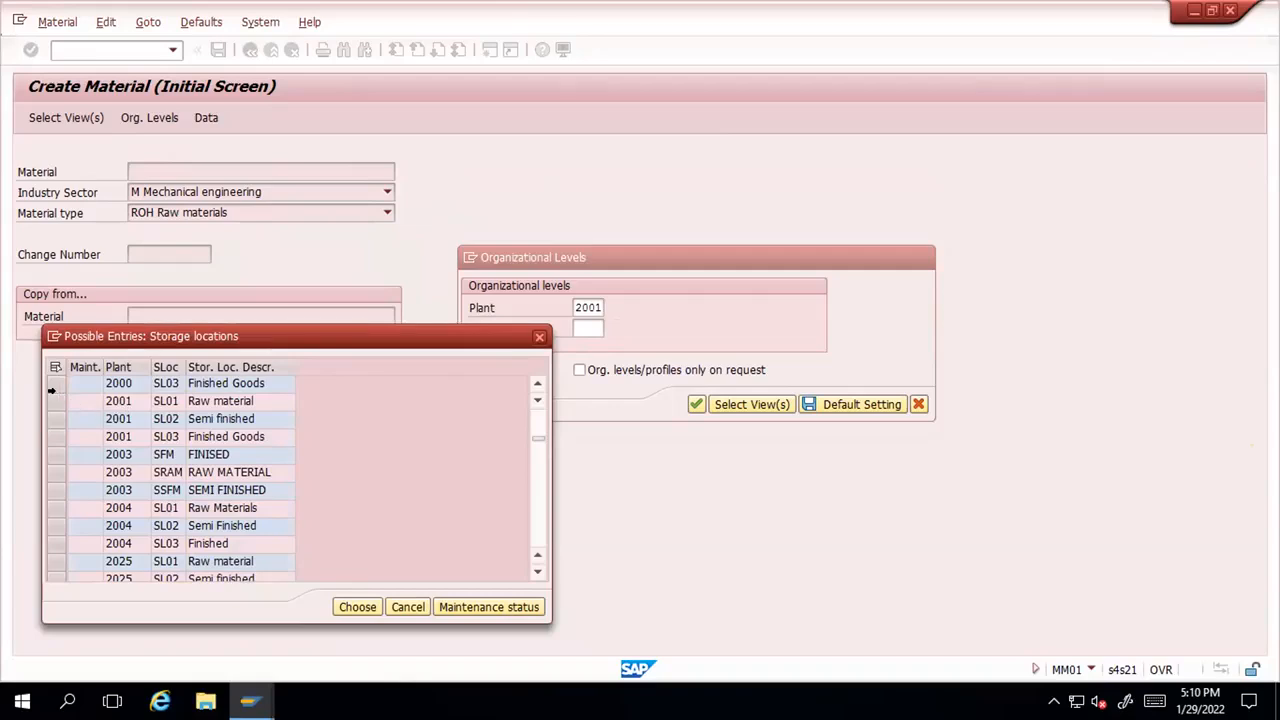
click(55, 402)
click(54, 419)
click(54, 437)
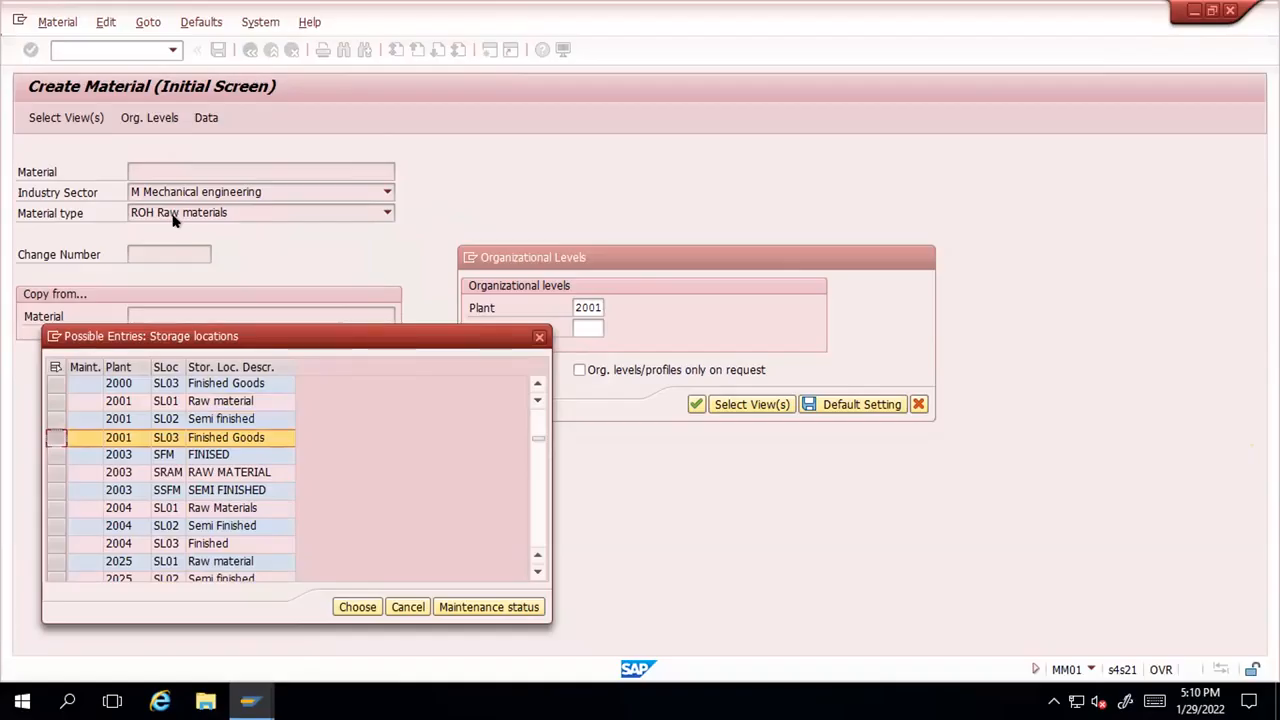
click(165, 401)
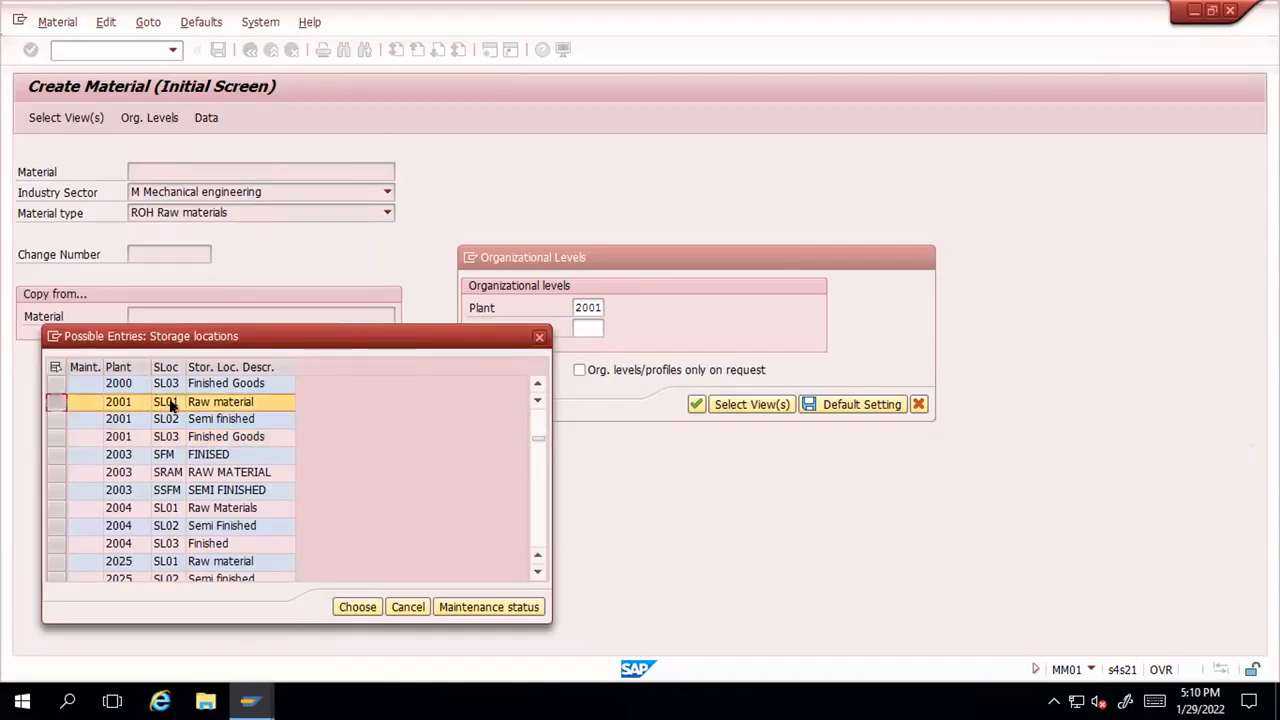
key(Return)
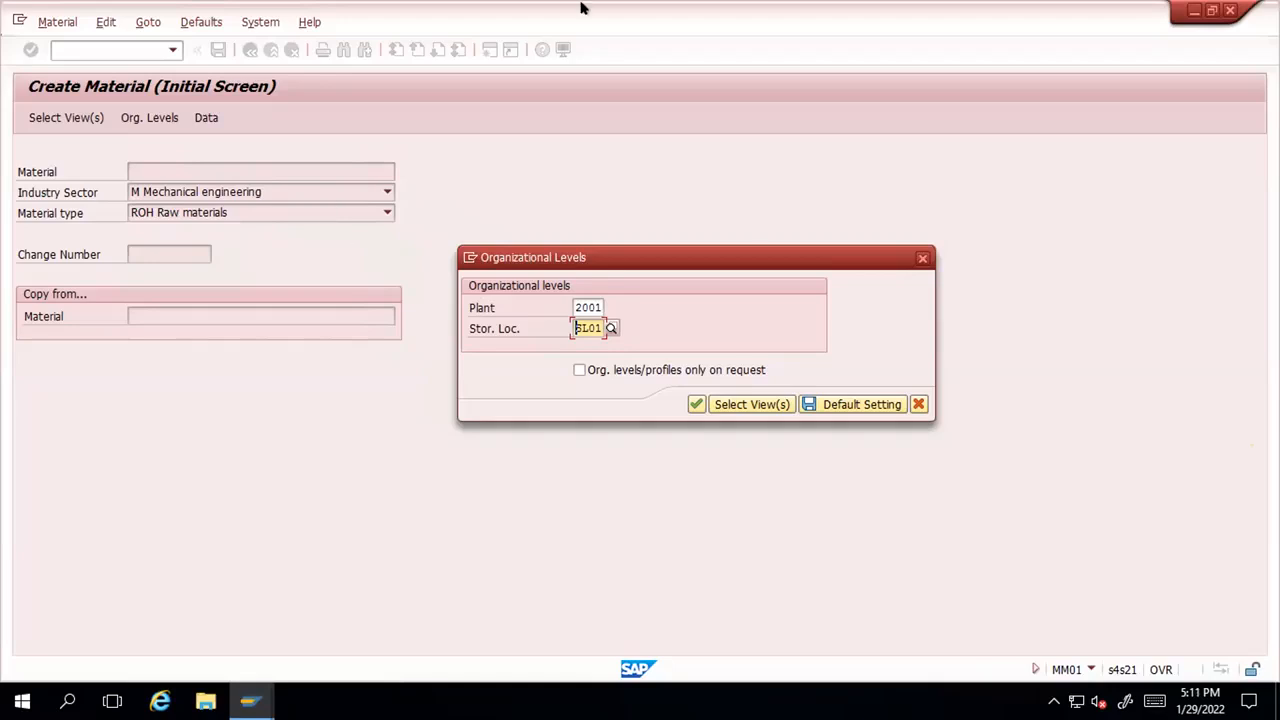
Confirm the organizational levels to open the raw material's Basic data 1 view
mouse_move(586, 5)
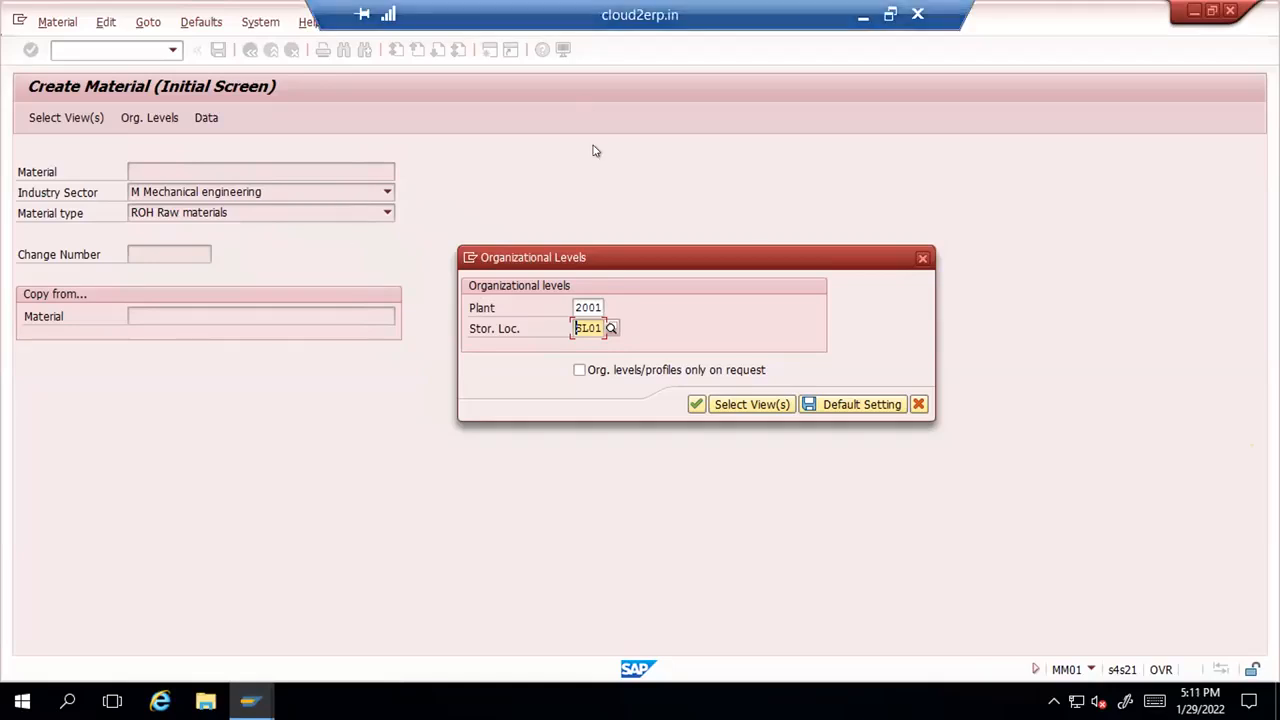
click(594, 308)
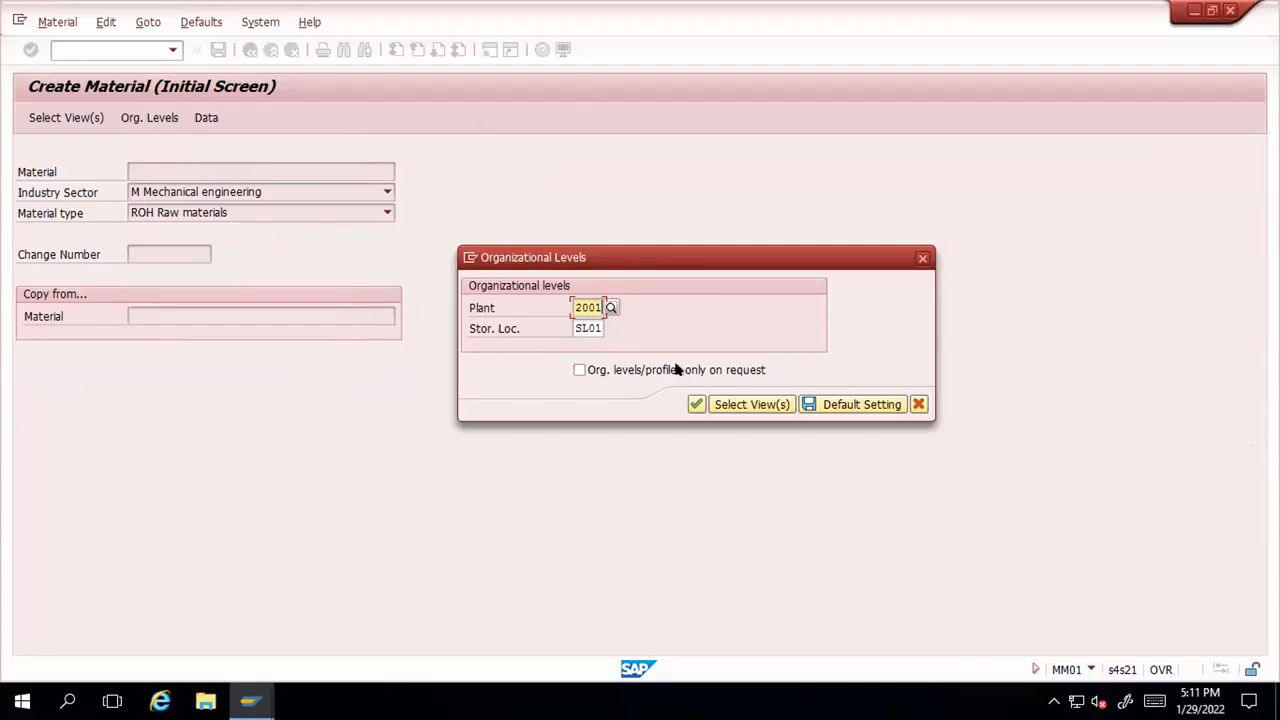
click(696, 404)
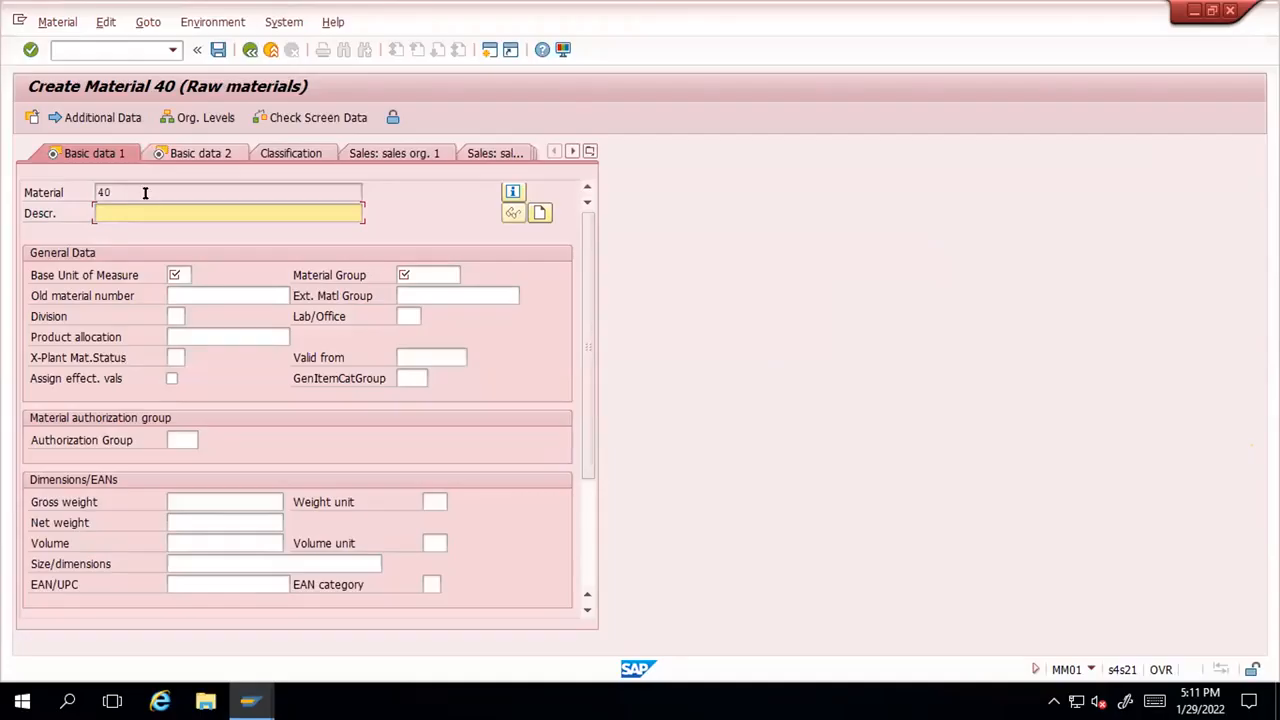
Examine the assigned material number, the mandatory base unit and material group fields, and the list of material views
click(113, 192)
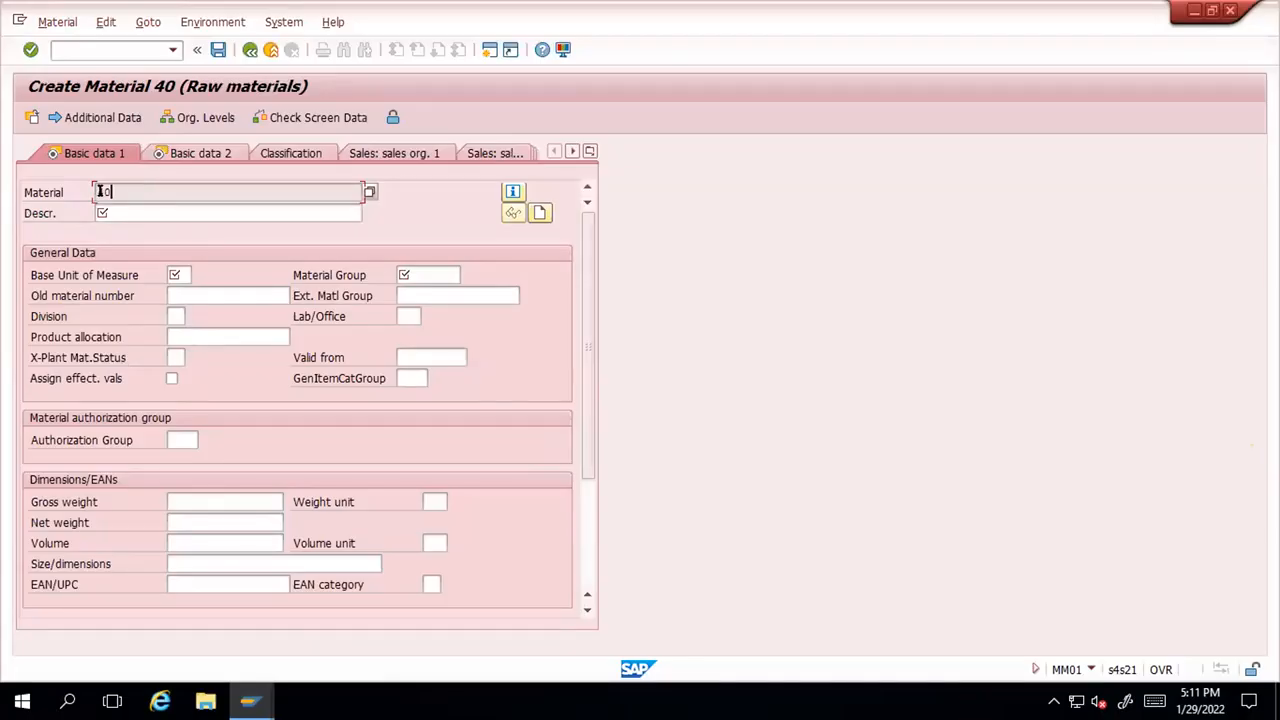
click(97, 193)
click(128, 191)
key(Return)
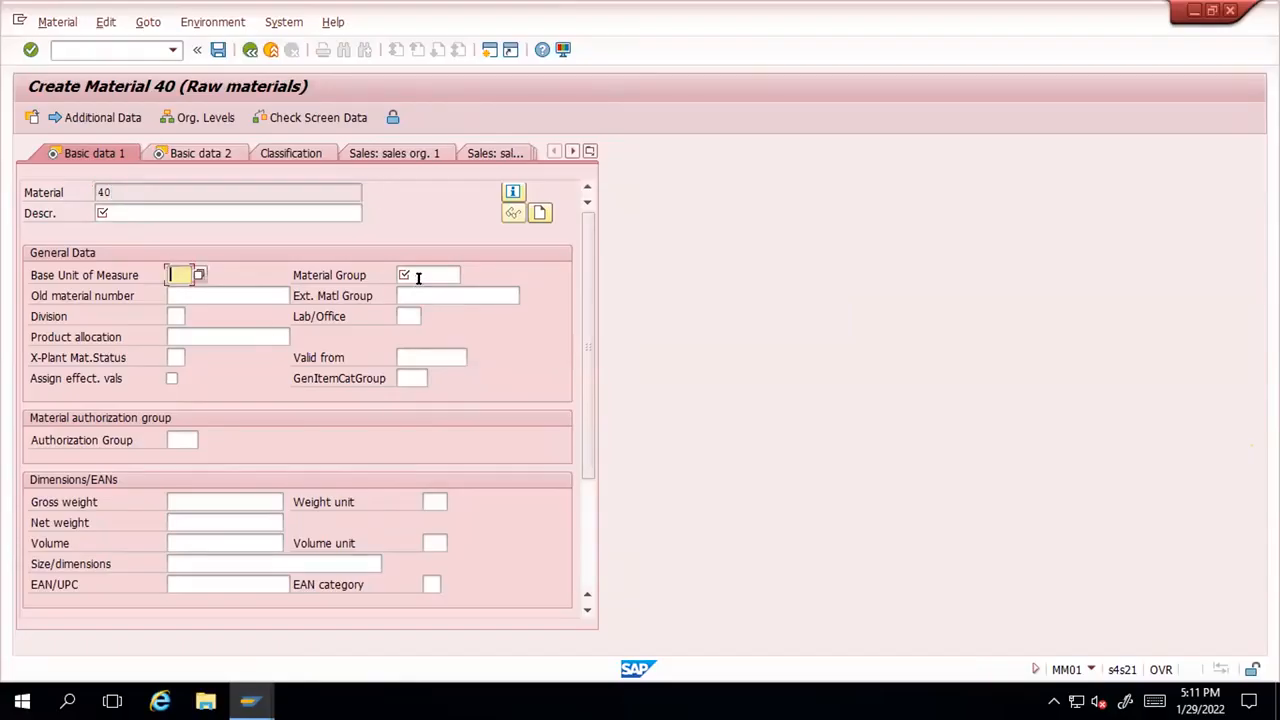
click(418, 278)
click(590, 152)
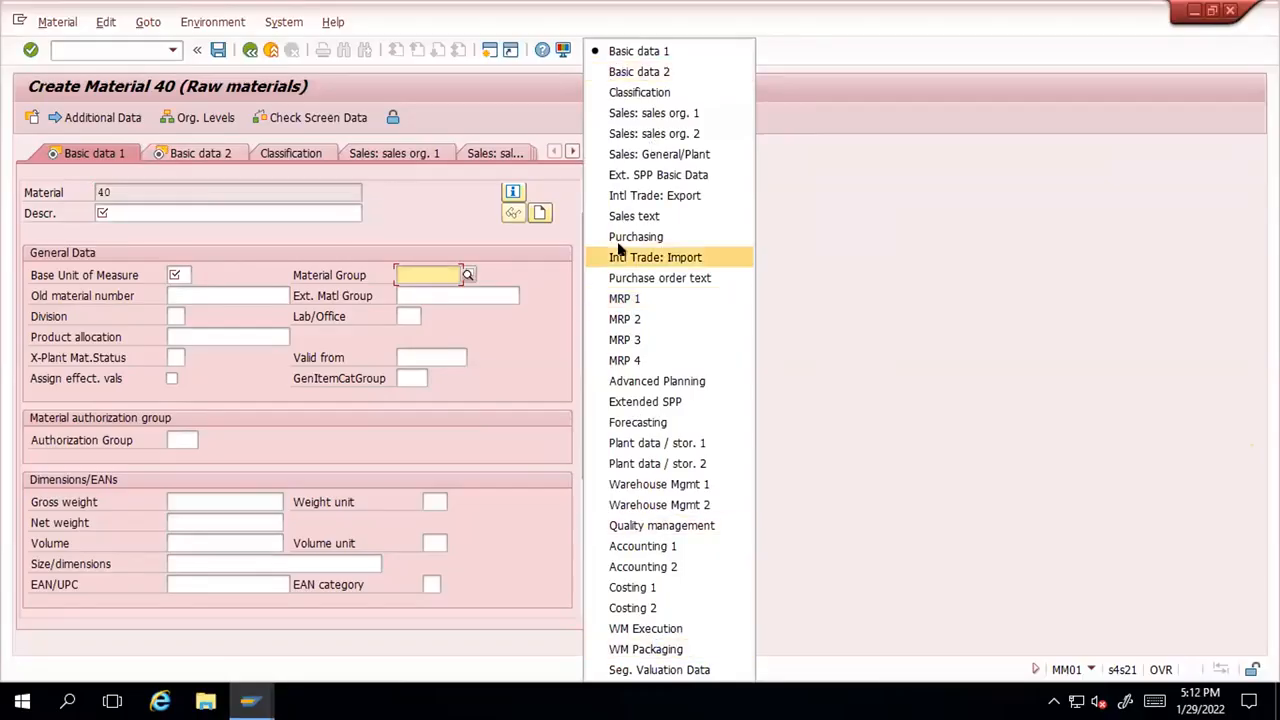
click(406, 208)
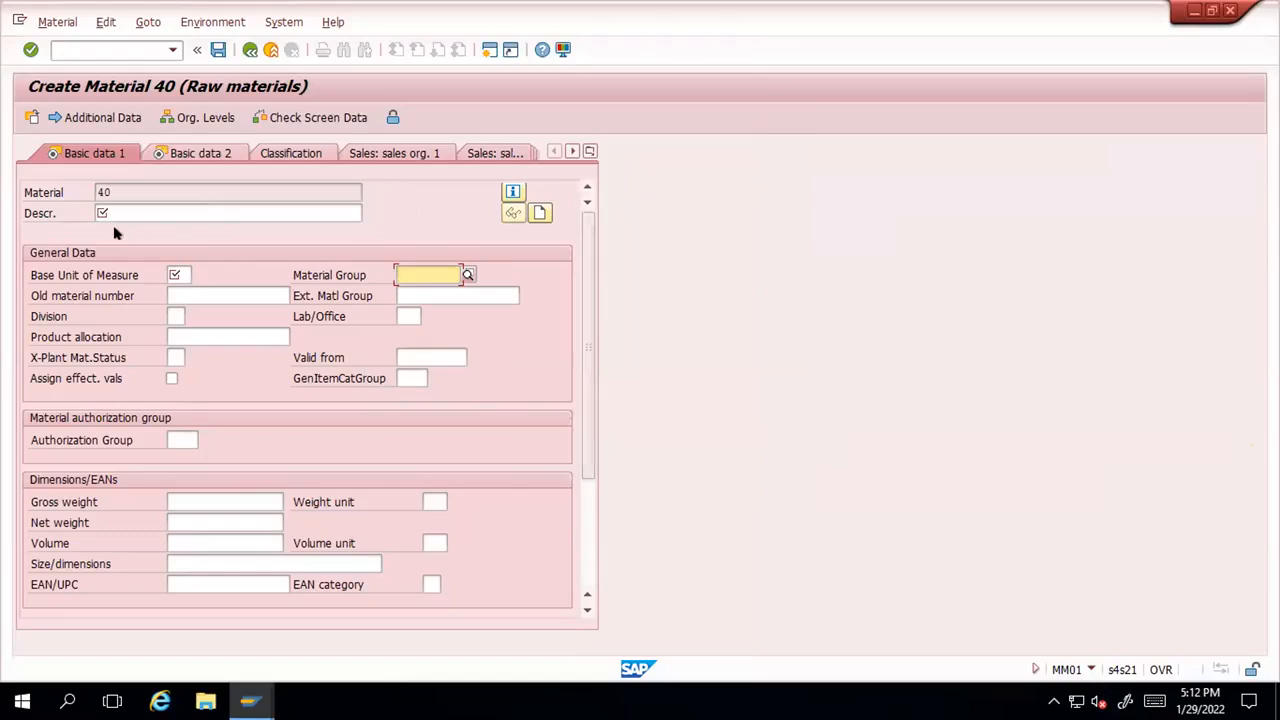
Enter the material description "Metal of Mat Finish"
click(161, 207)
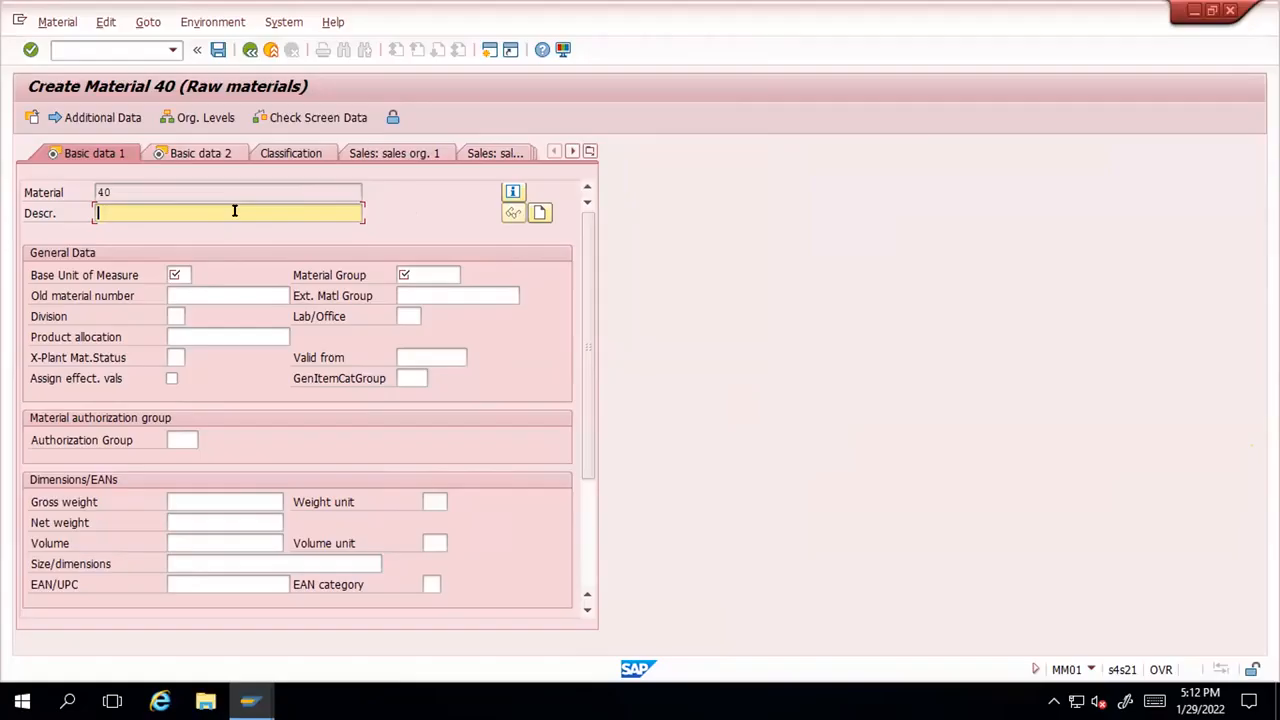
text(Metal of Mat Finish)
Set the material's base unit of measure to KG (Kilogram) from the possible measurement units
click(174, 276)
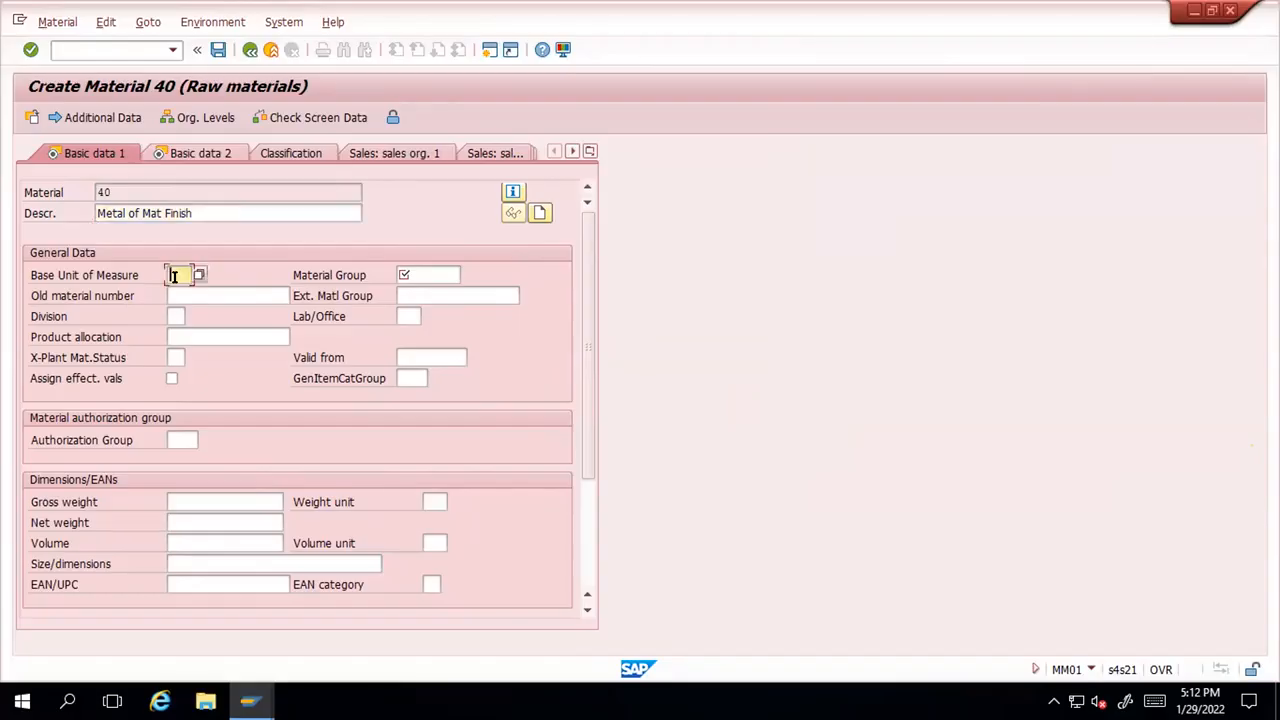
click(197, 275)
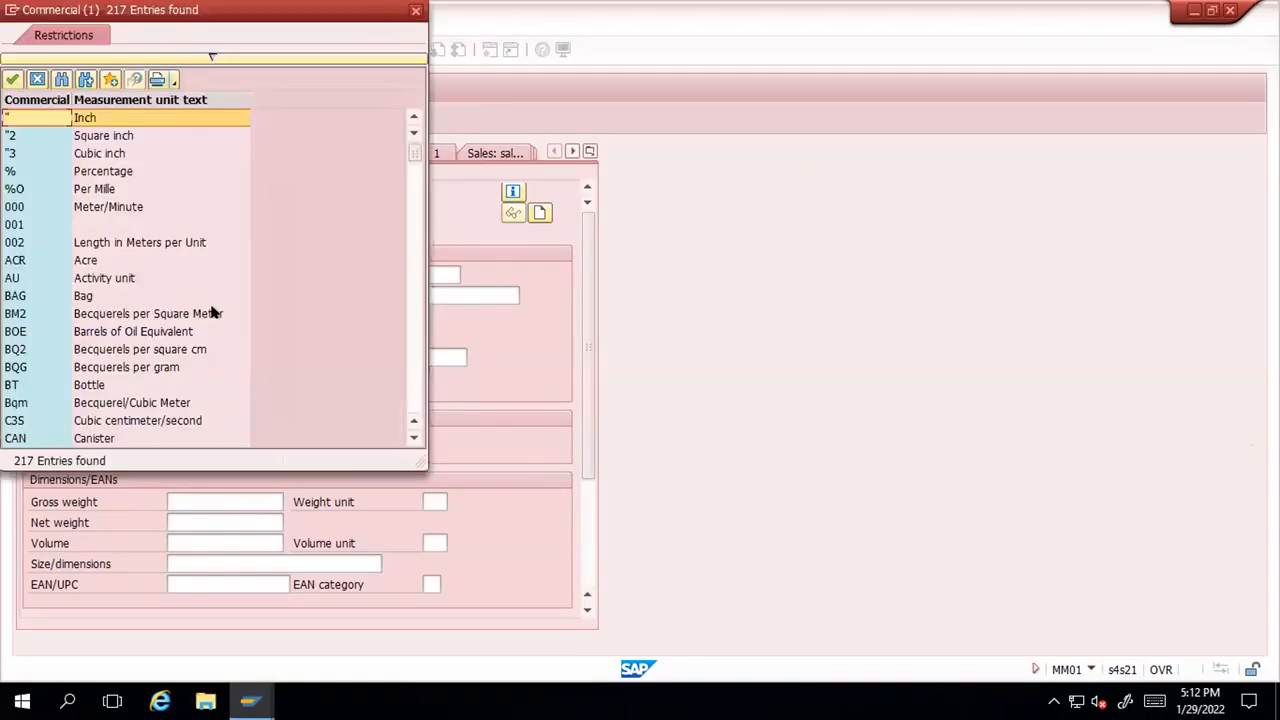
scroll(211, 309, down, 2)
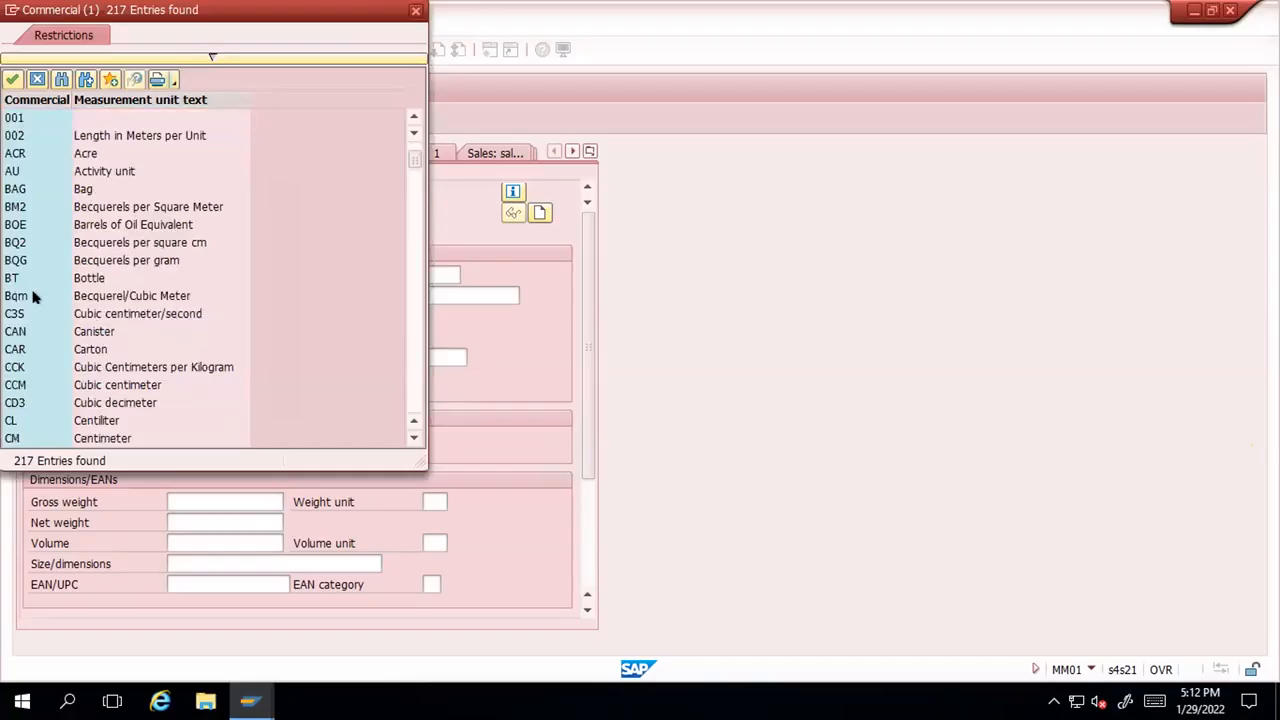
scroll(32, 295, down, 1)
scroll(32, 295, down, 4)
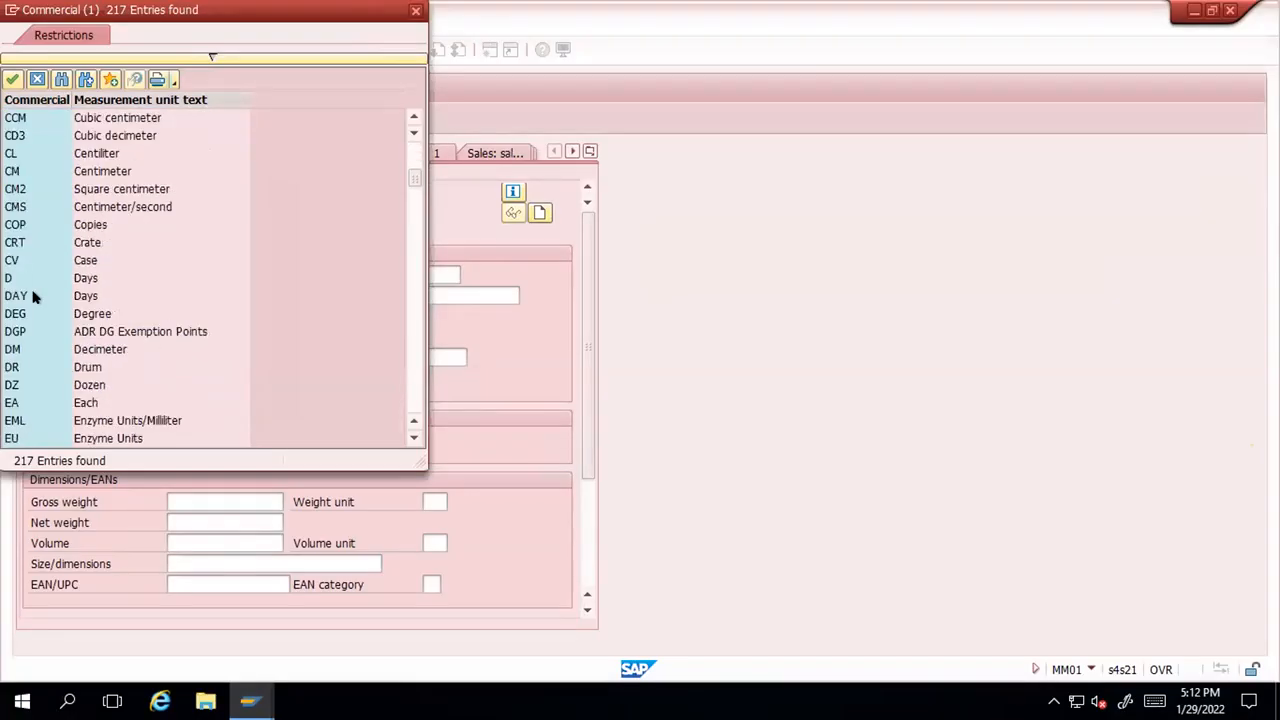
scroll(32, 295, down, 1)
scroll(32, 295, down, 3)
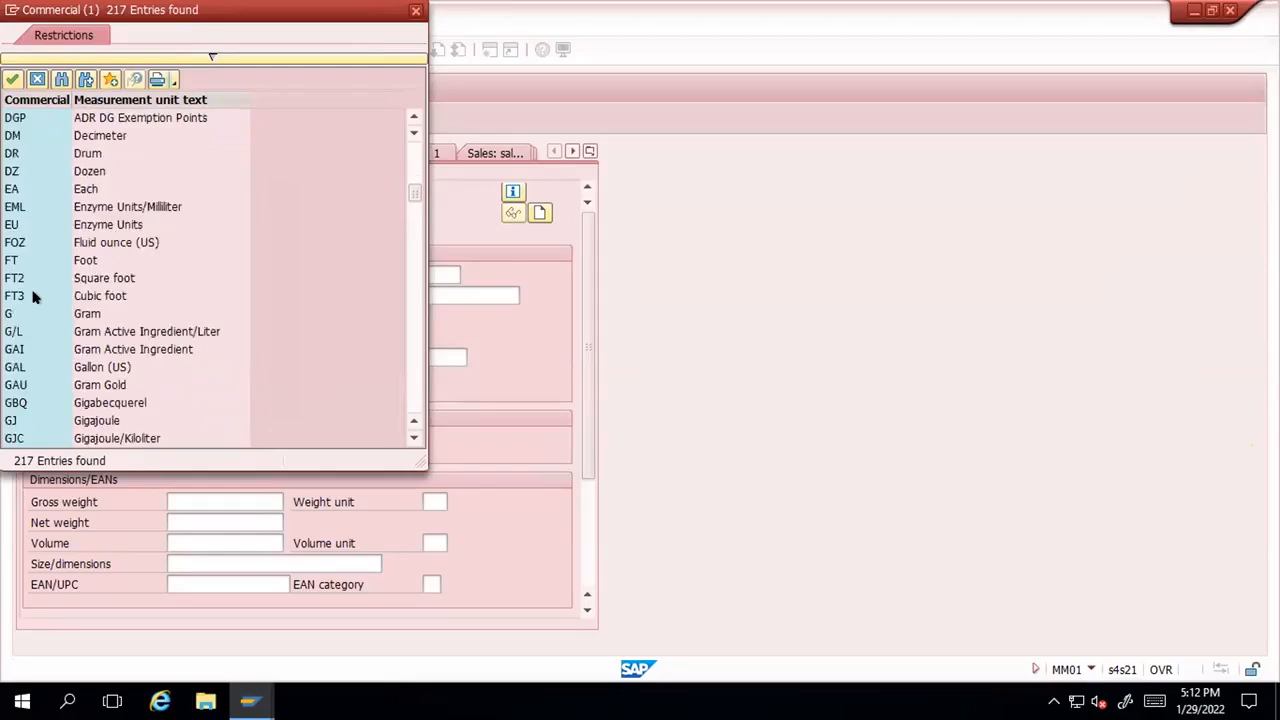
scroll(32, 295, down, 4)
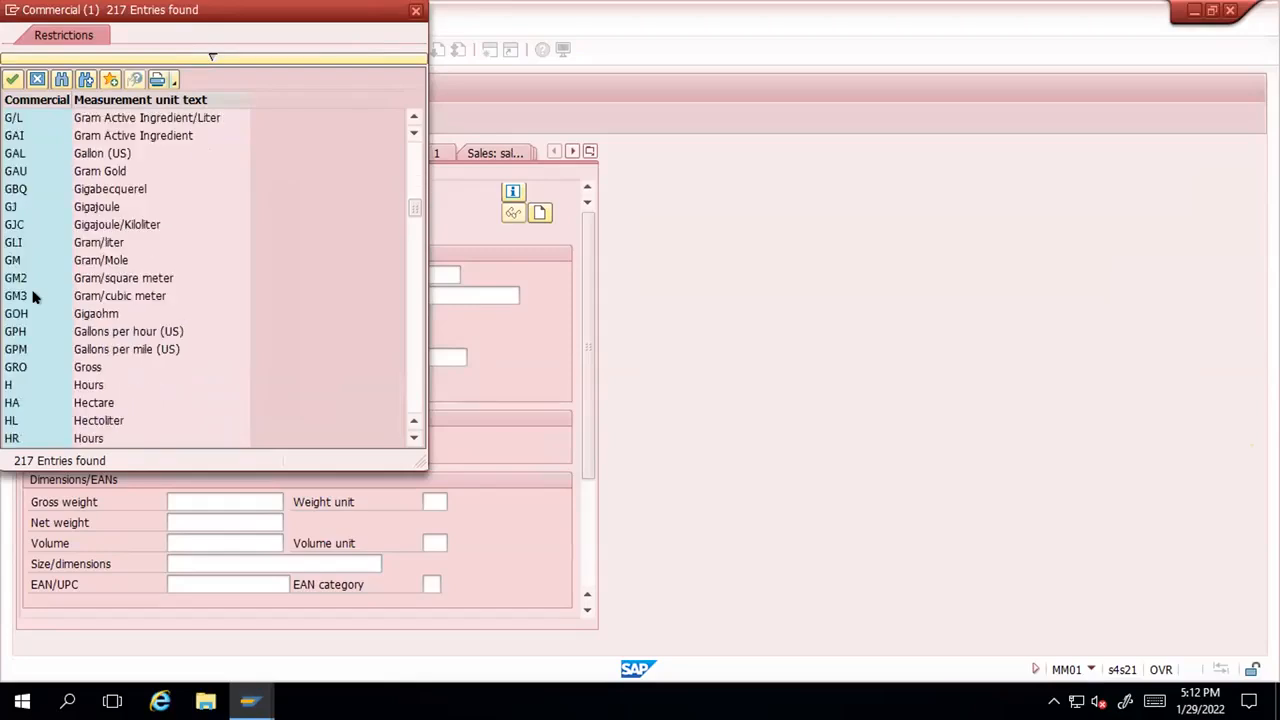
scroll(32, 295, down, 1)
scroll(32, 295, down, 2)
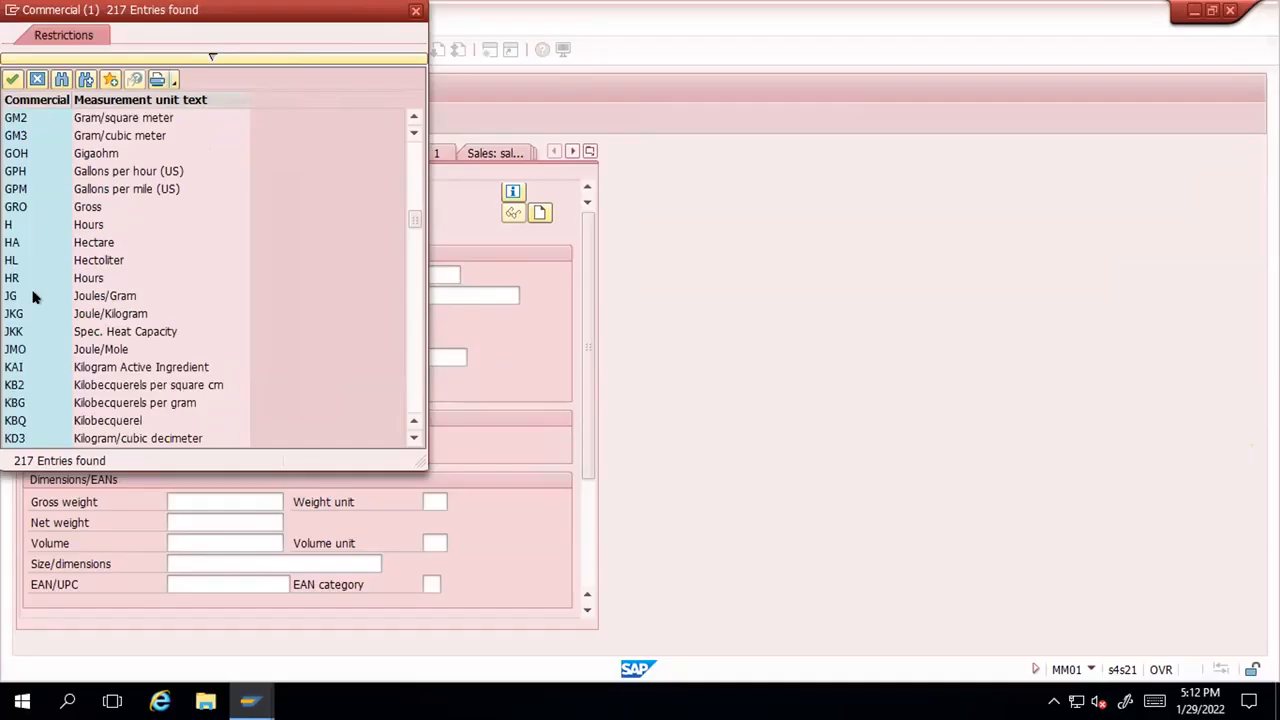
scroll(32, 295, down, 3)
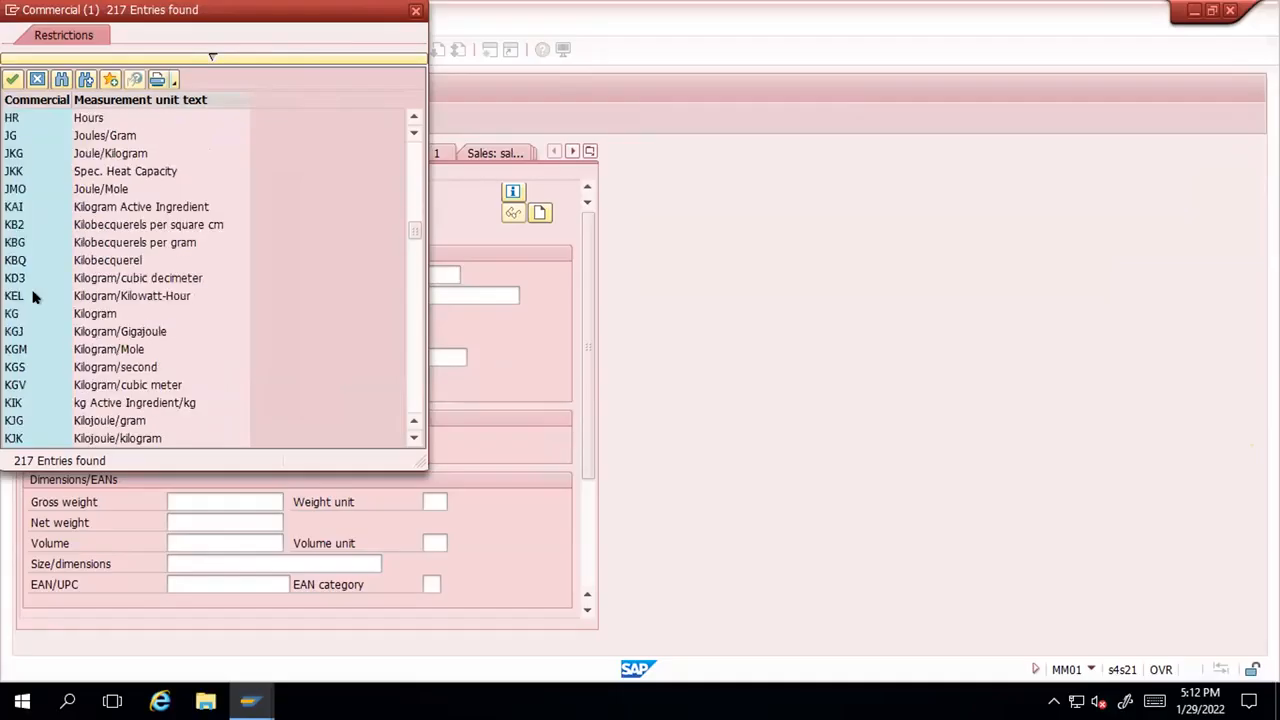
double_click(98, 314)
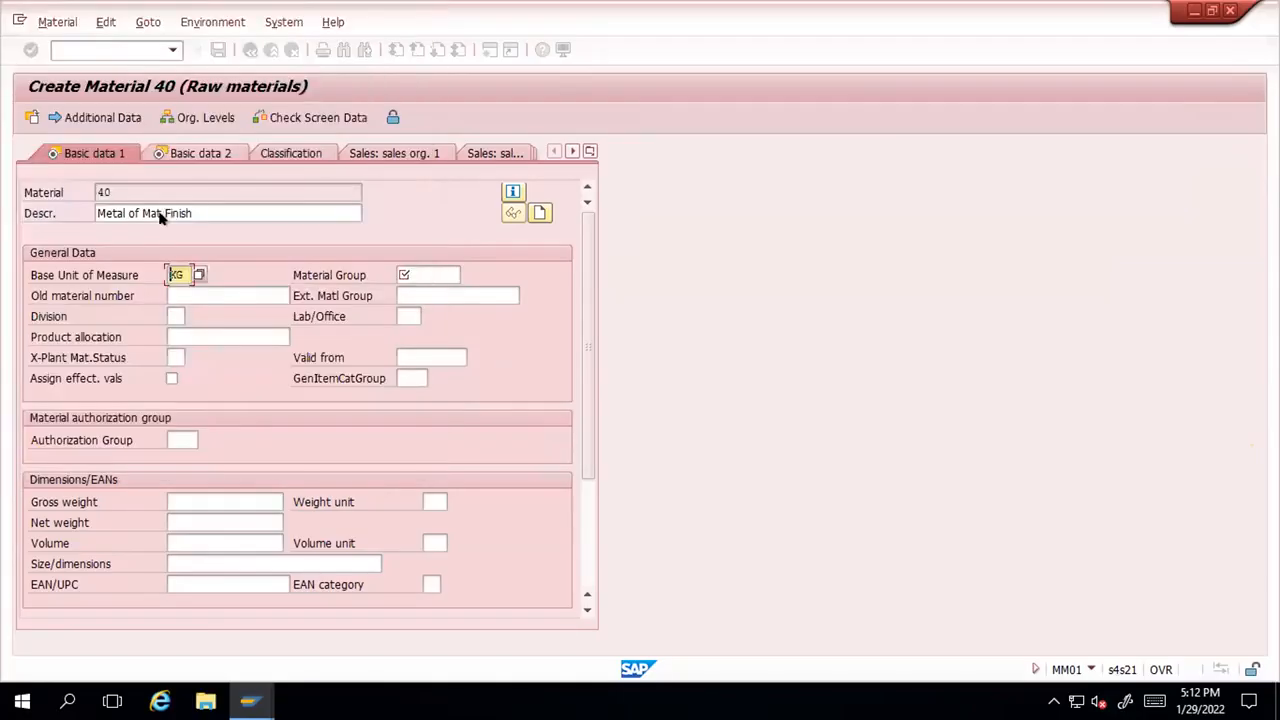
click(98, 219)
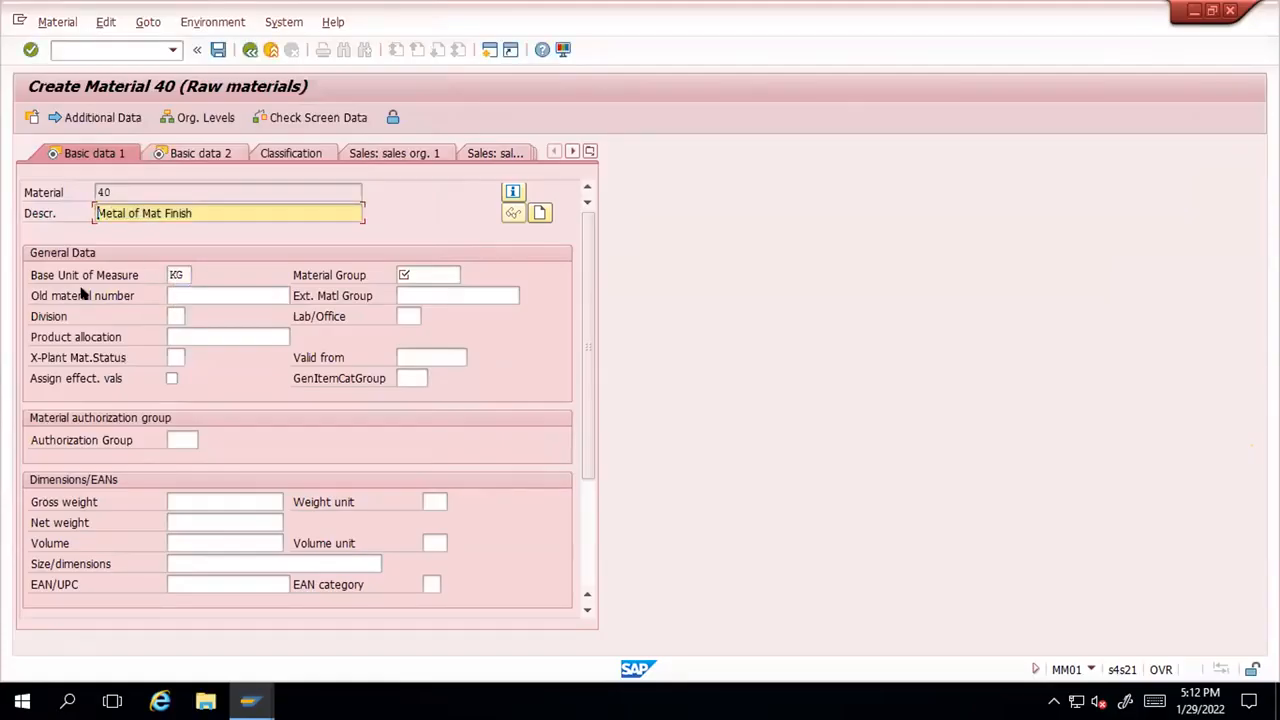
Set the material group to L002 Raw Materials from the possible material groups
click(430, 274)
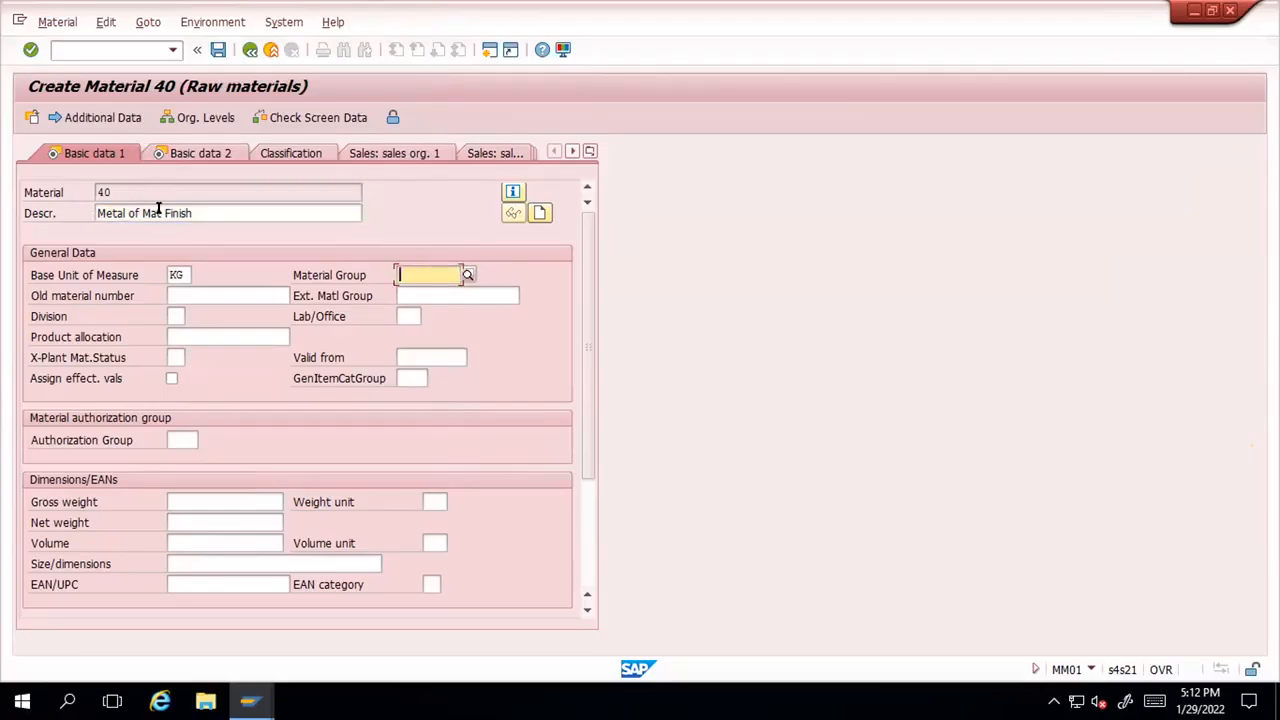
click(468, 275)
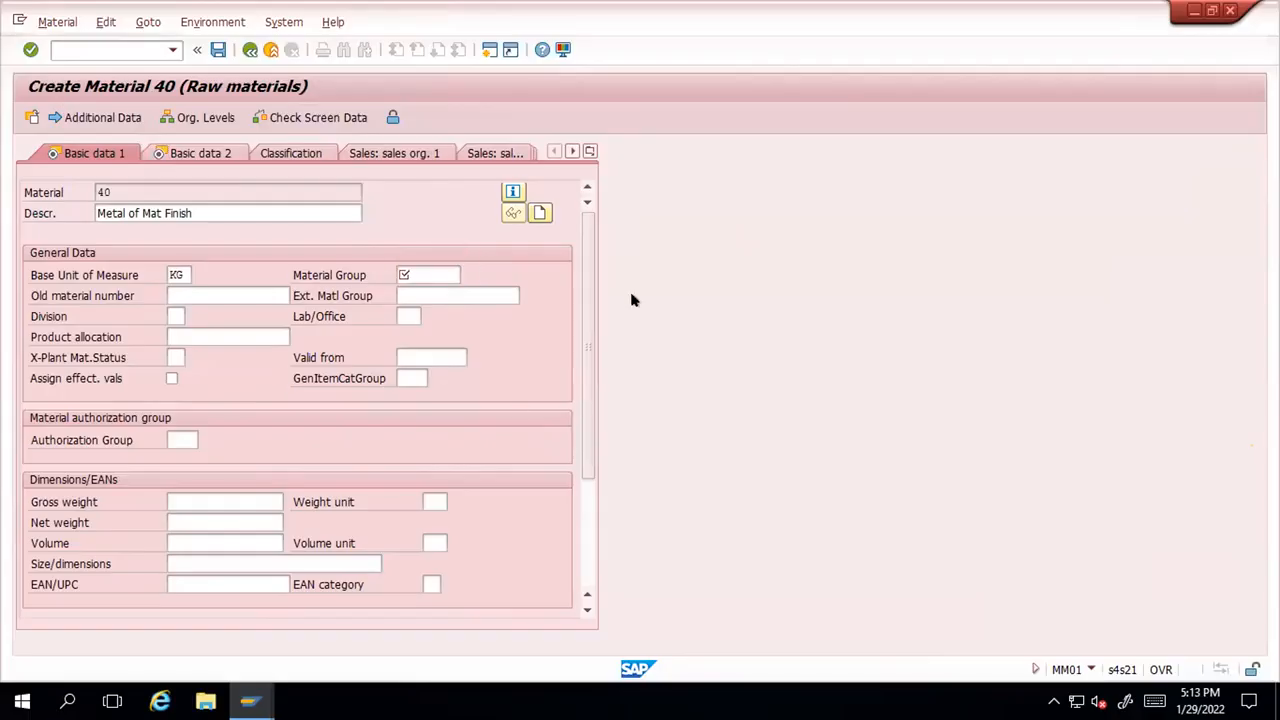
scroll(708, 436, down, 3)
scroll(708, 436, up, 3)
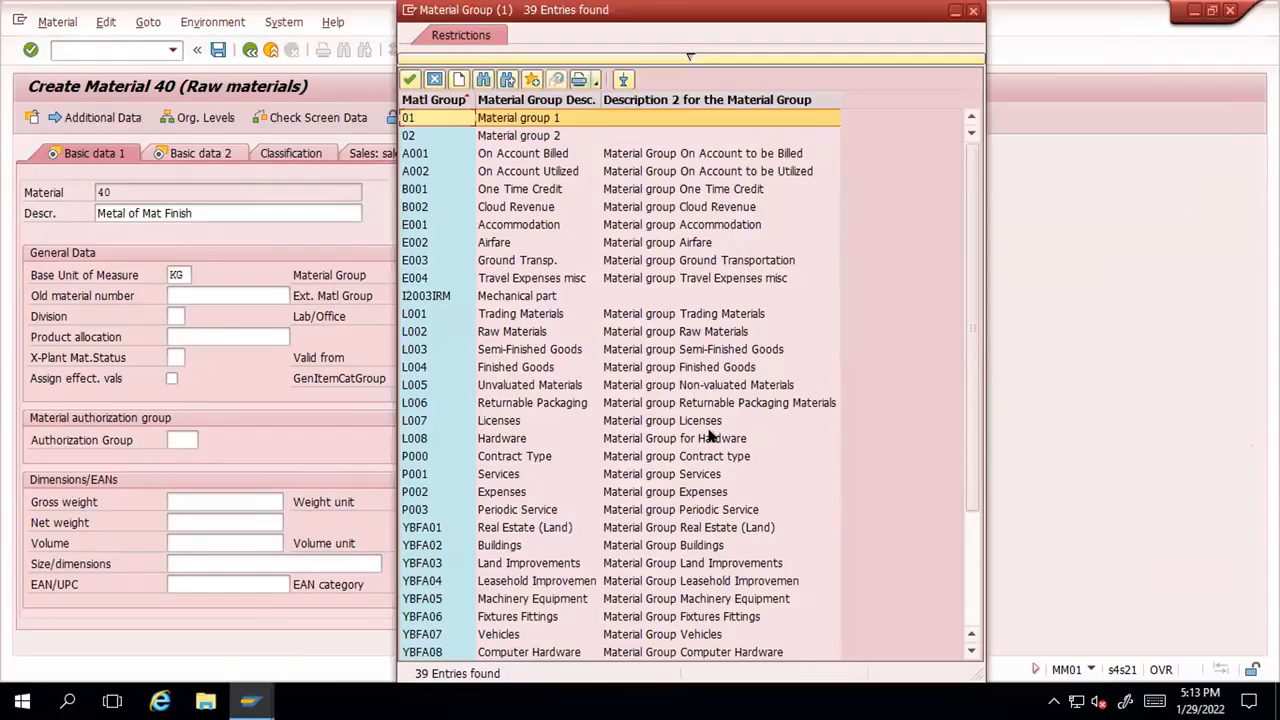
click(501, 337)
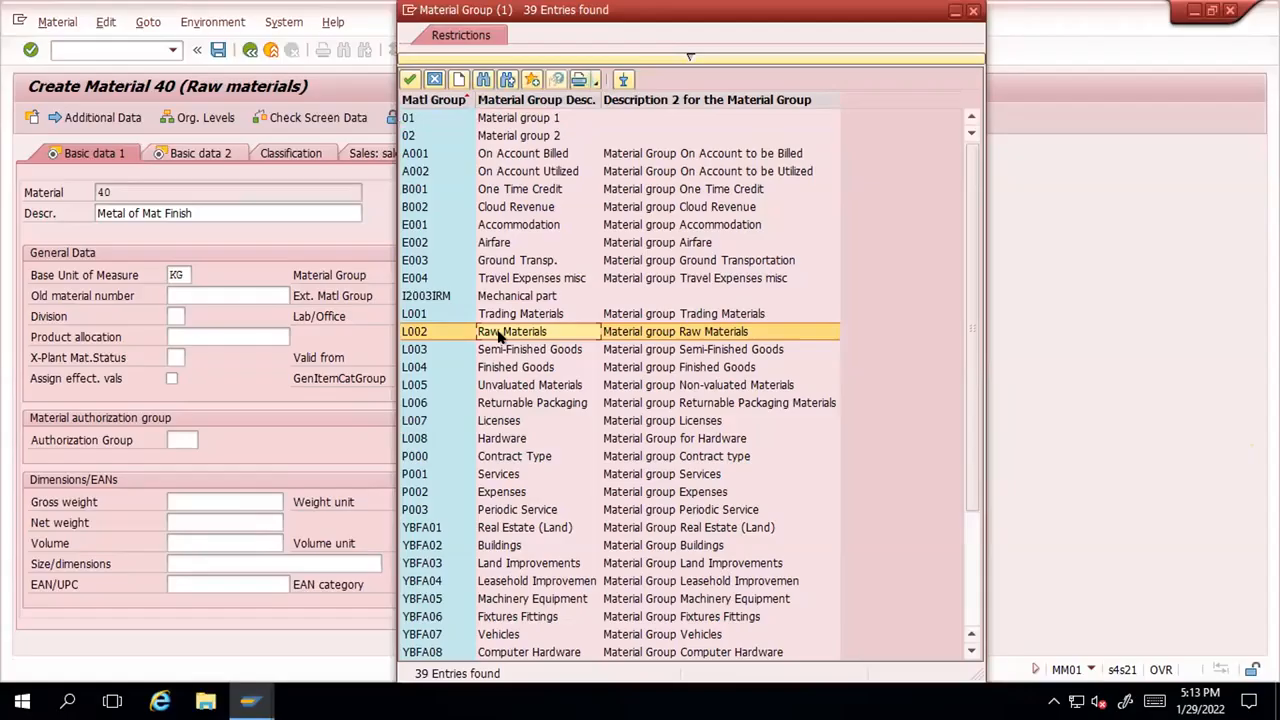
click(115, 211)
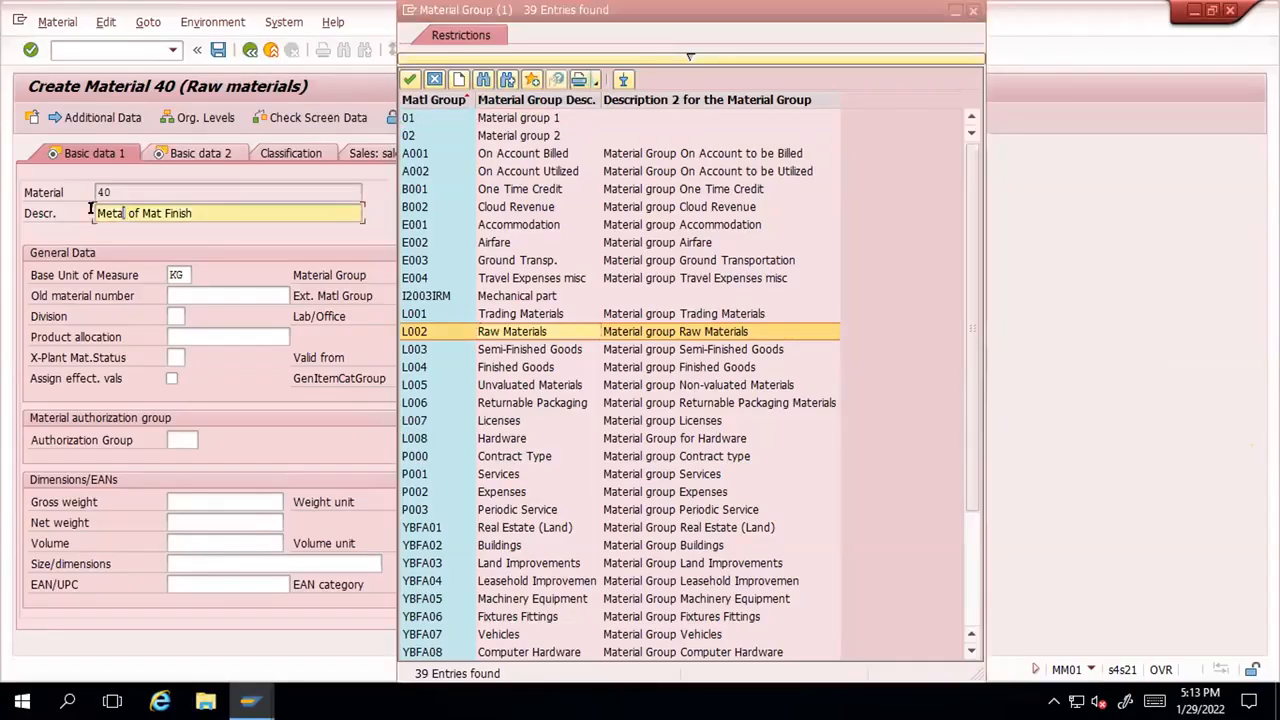
click(459, 80)
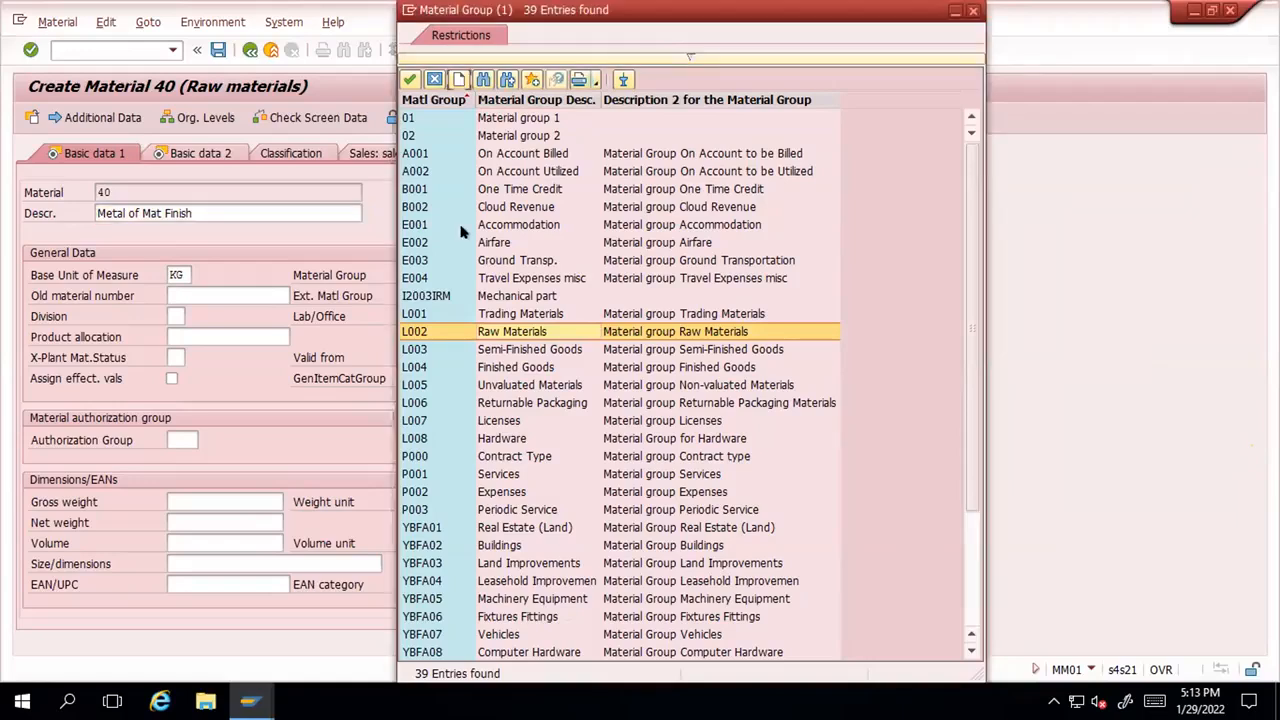
click(430, 236)
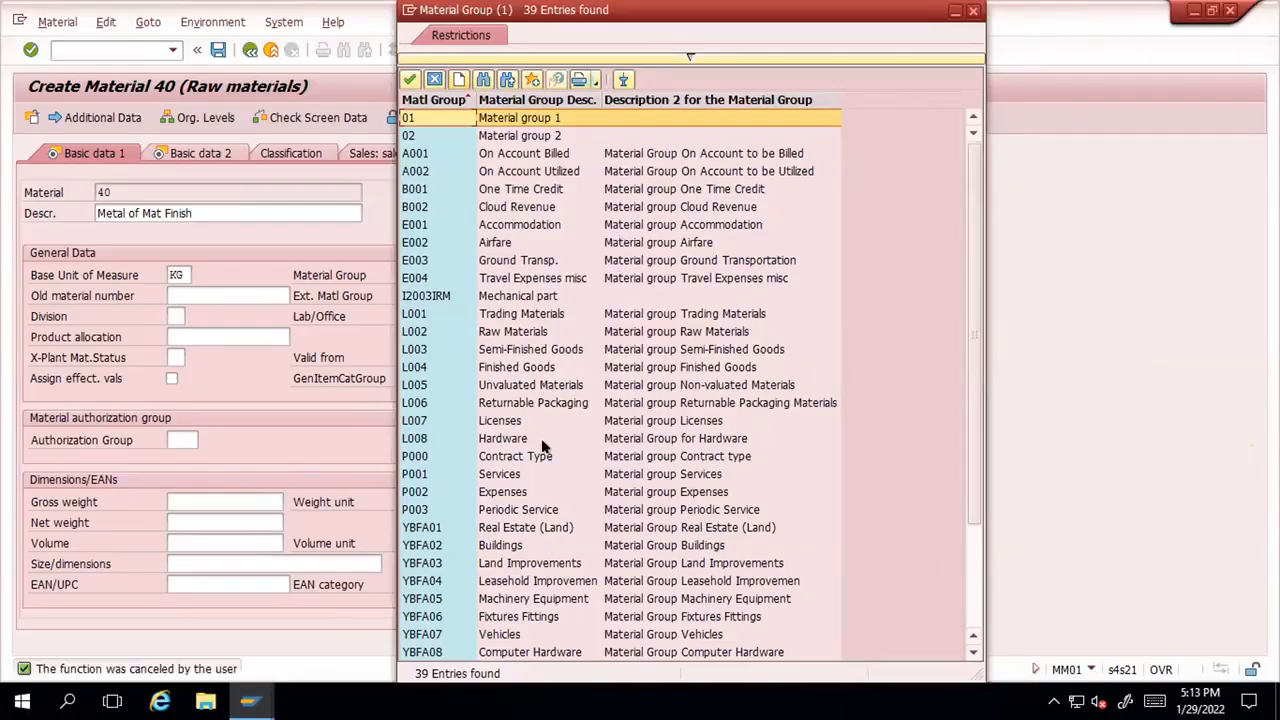
scroll(543, 446, down, 3)
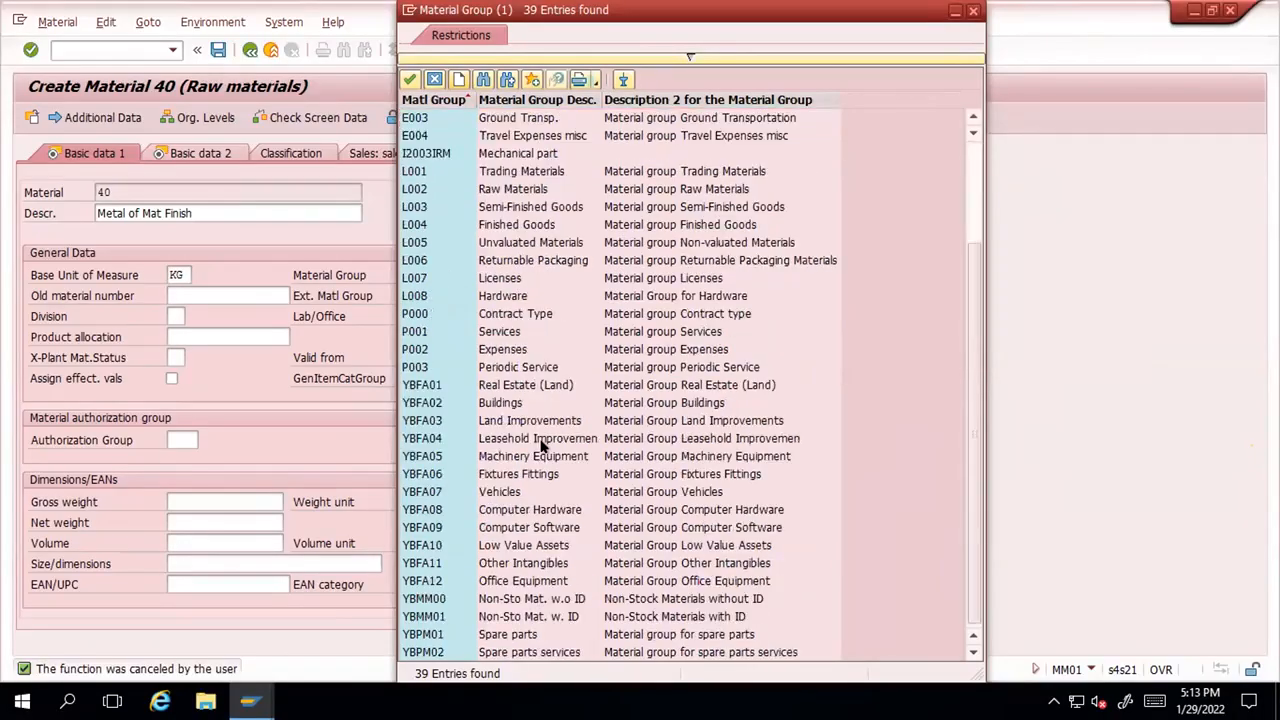
scroll(543, 446, up, 3)
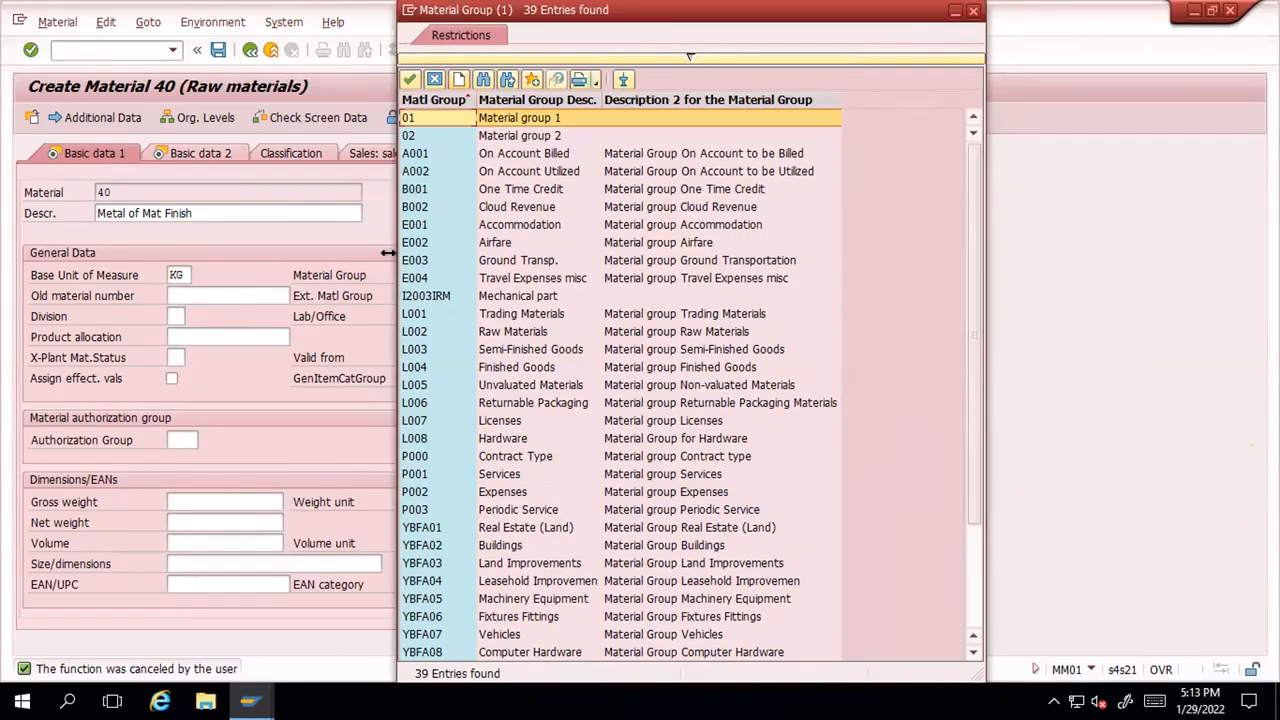
click(415, 331)
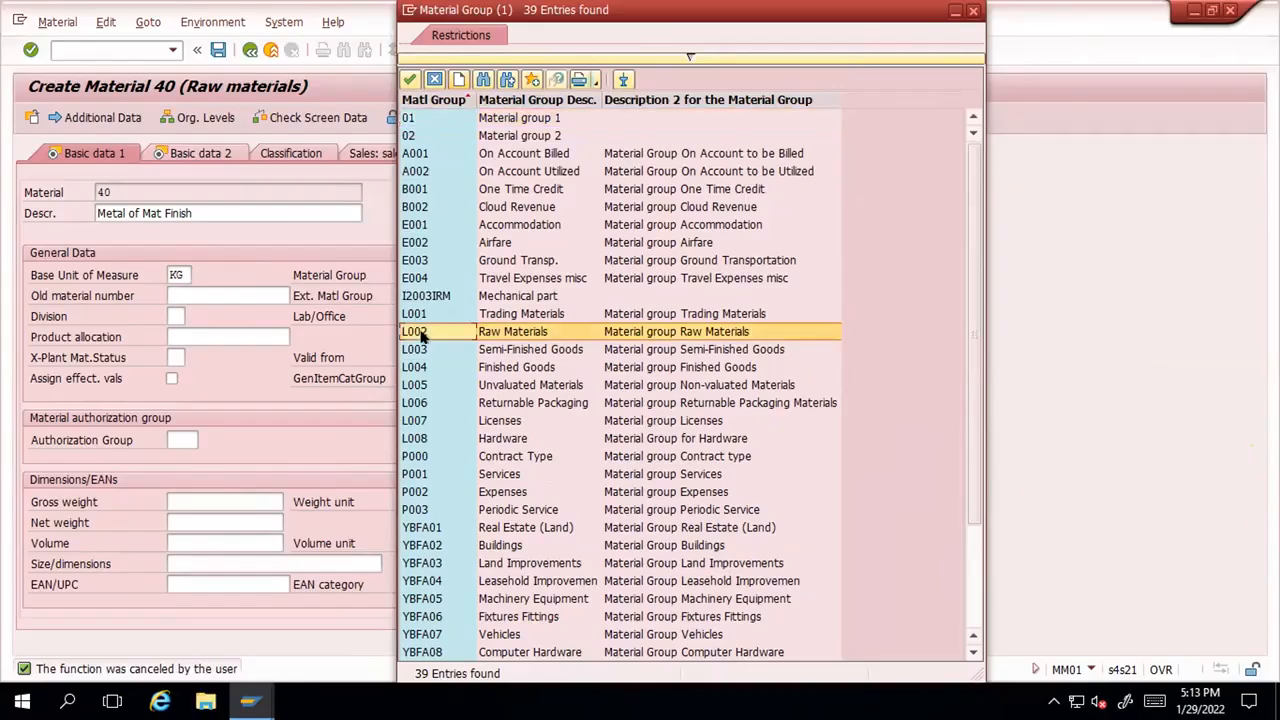
double_click(415, 331)
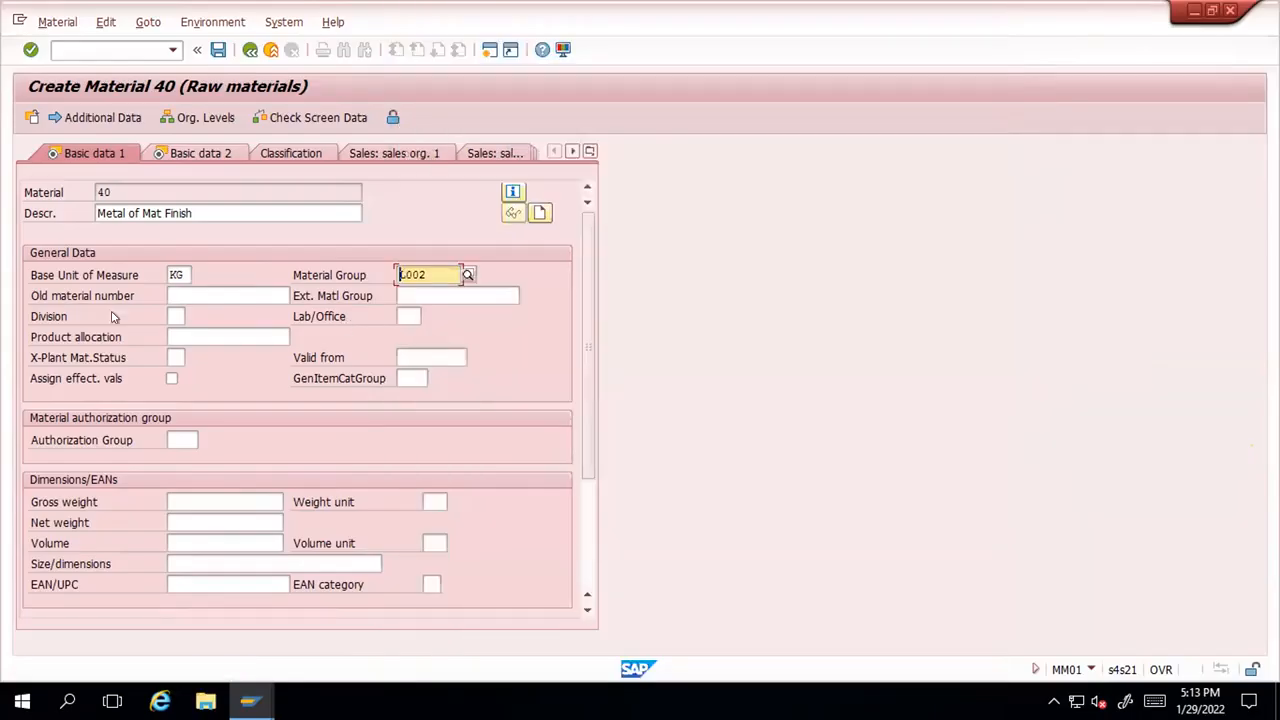
click(186, 295)
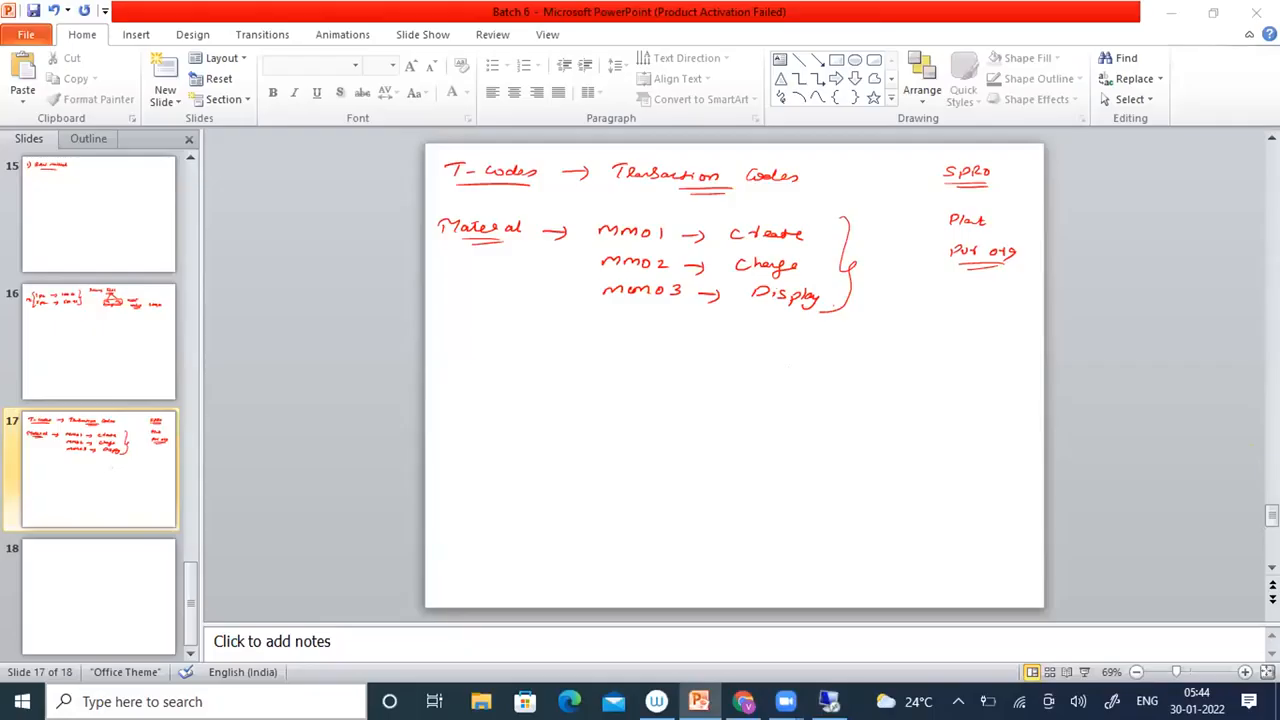
Find and launch the Epic Pen screen annotation app
key(super)
text(epic)
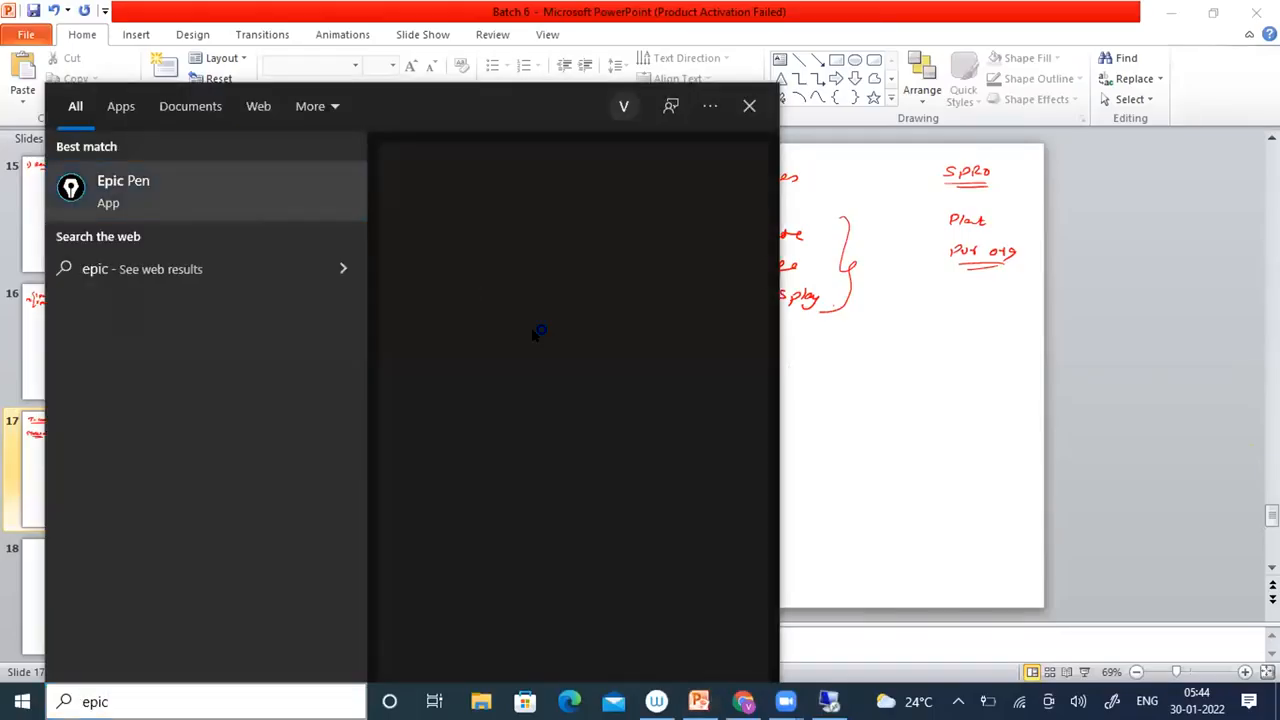
key(Return)
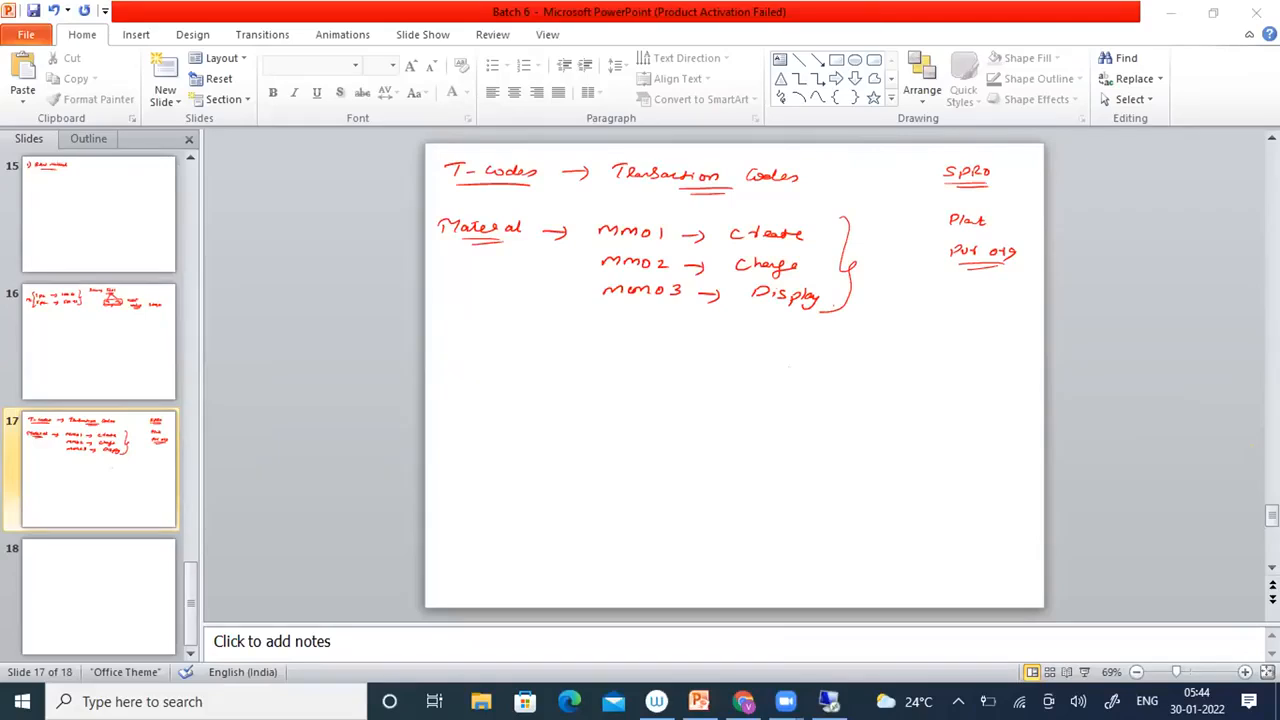
click(958, 701)
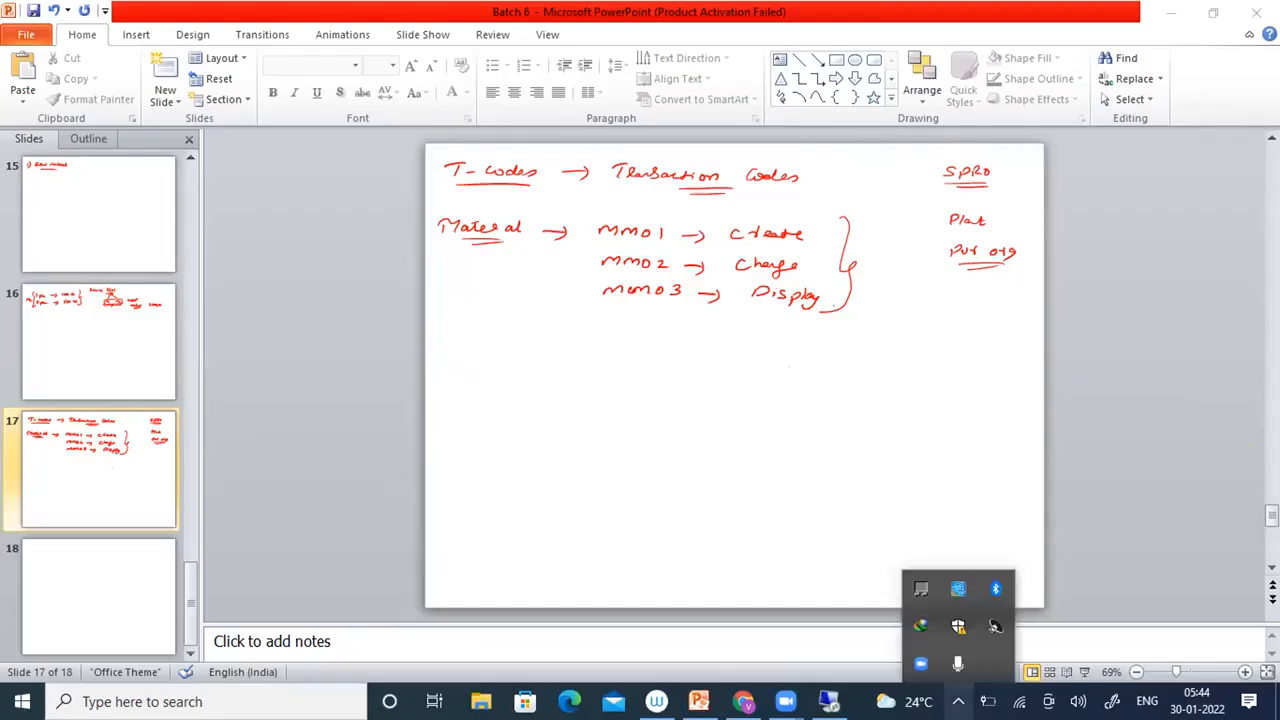
click(960, 478)
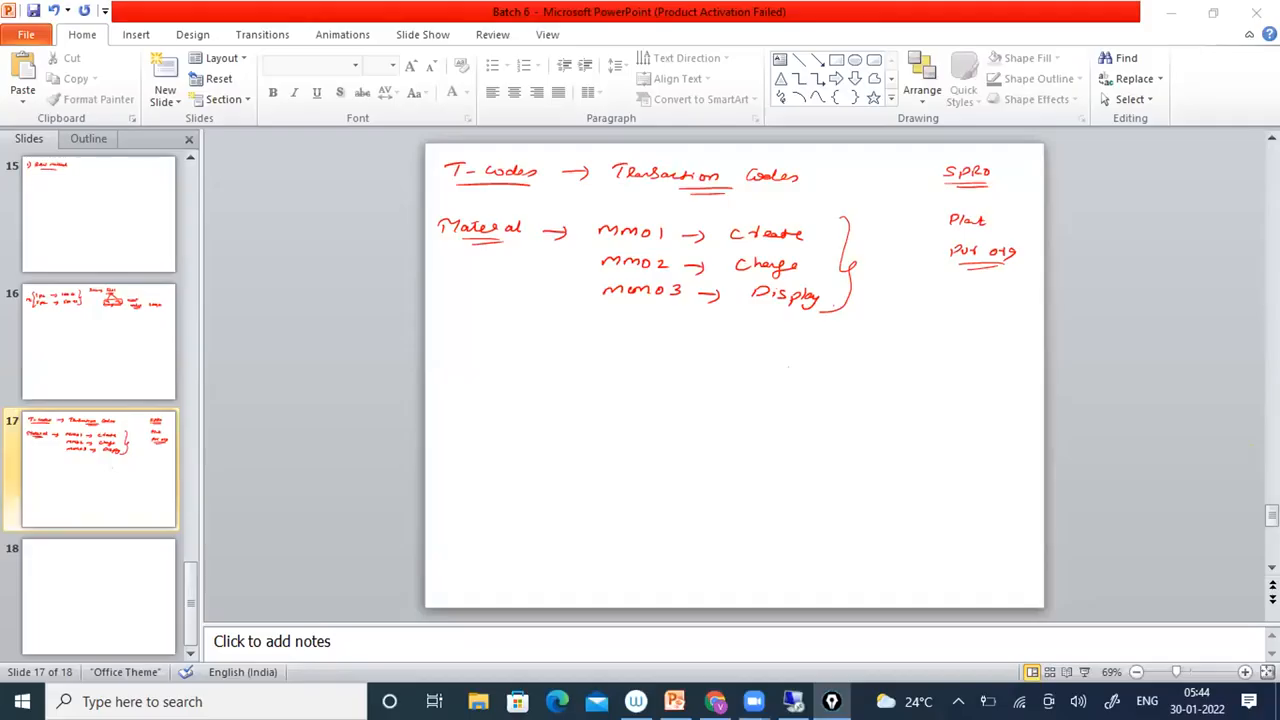
Try to bring the Epic Pen window to the front and return to the remote SAP session
mouse_move(832, 702)
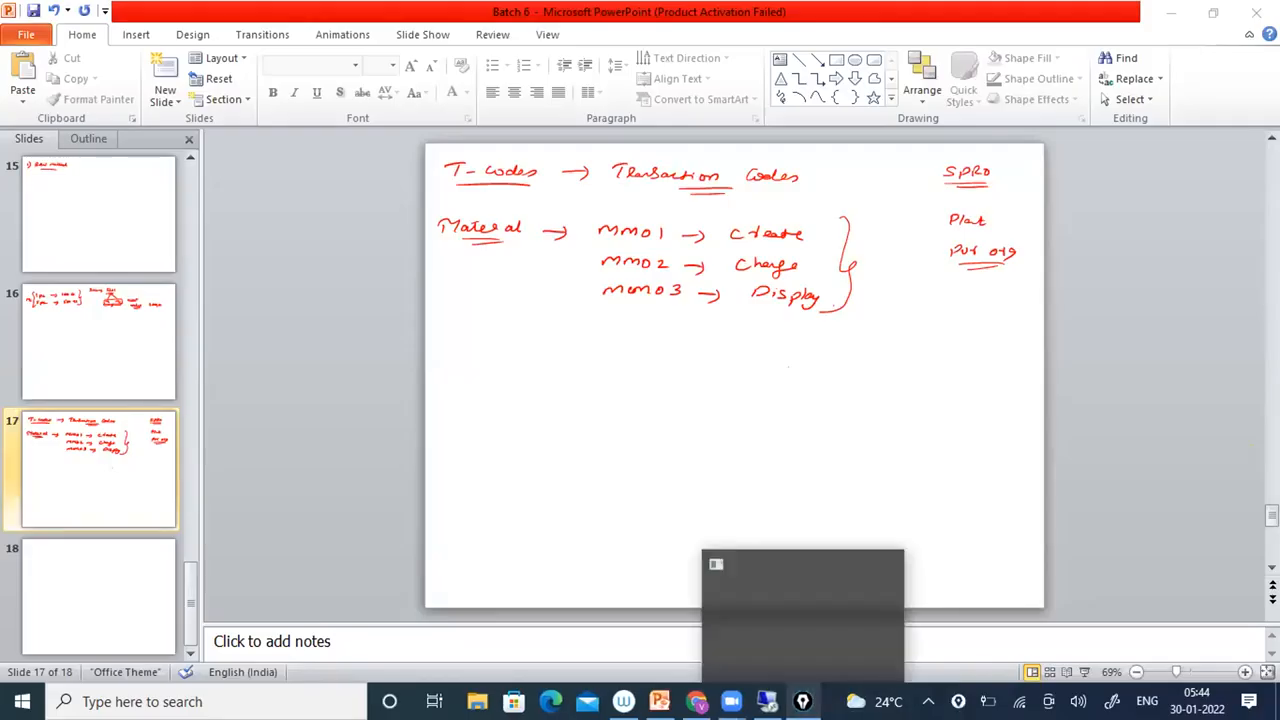
click(803, 702)
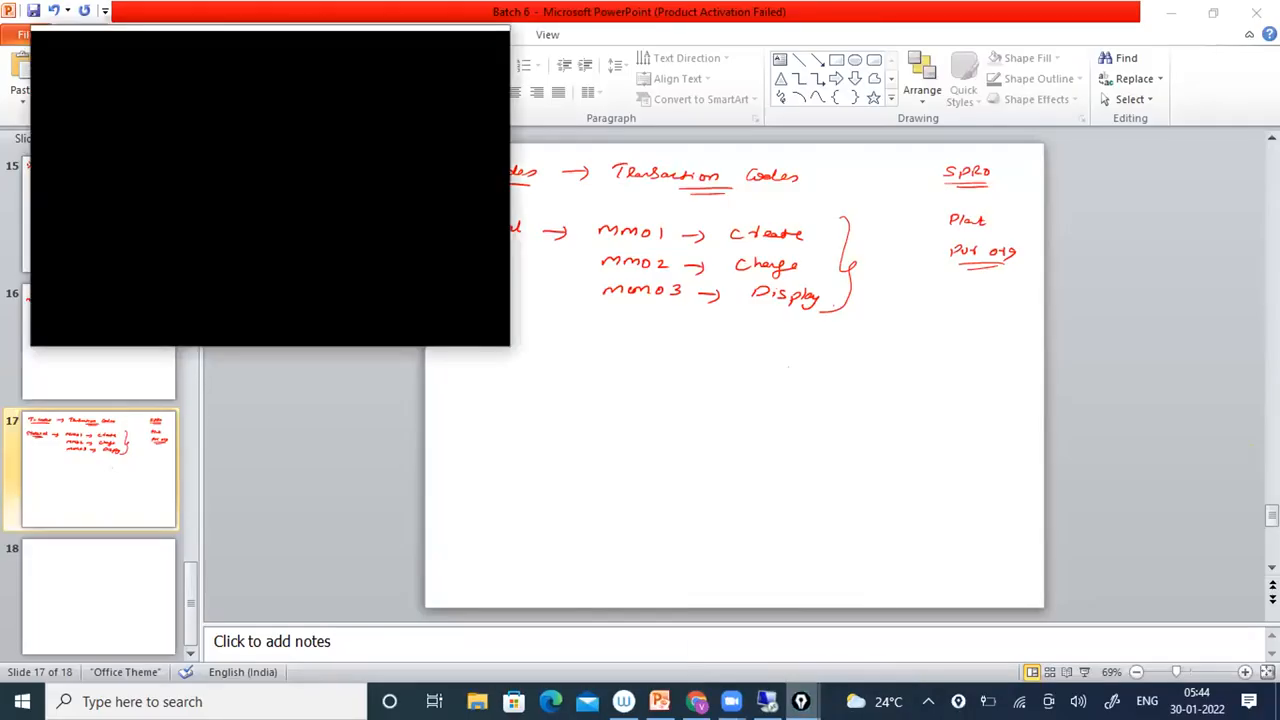
click(803, 702)
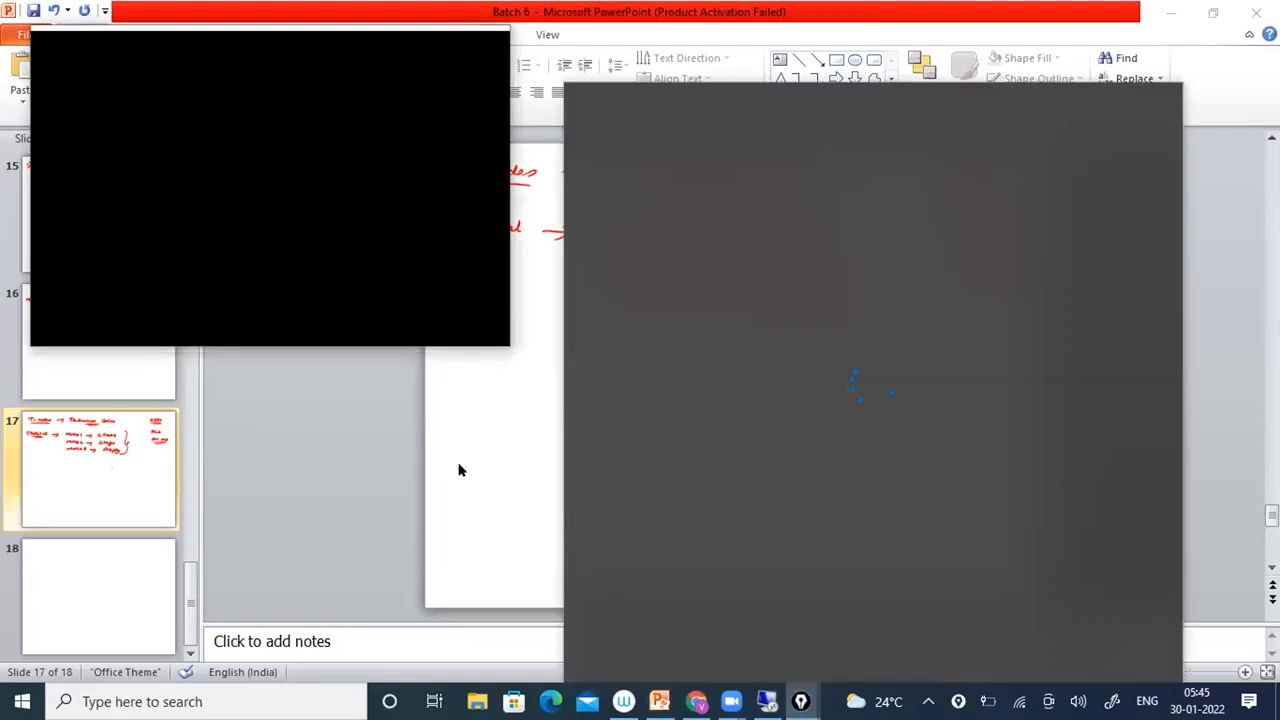
key(alt+Tab)
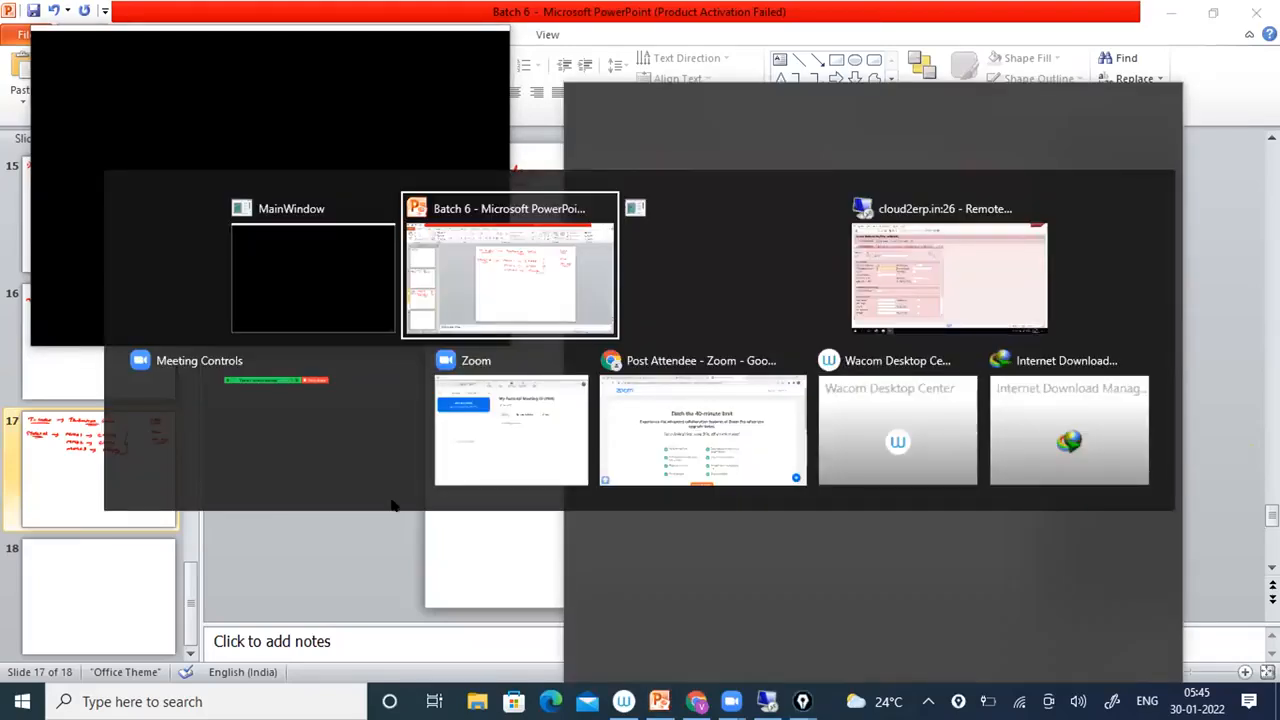
click(948, 280)
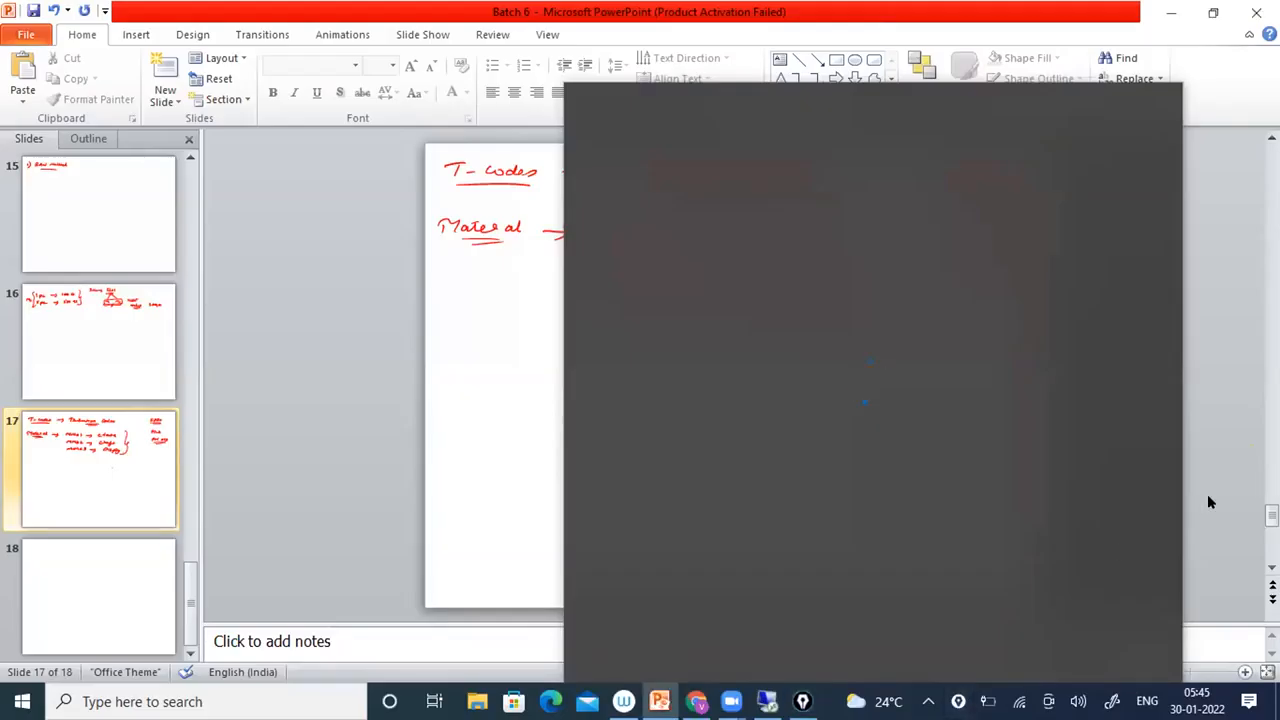
key(super)
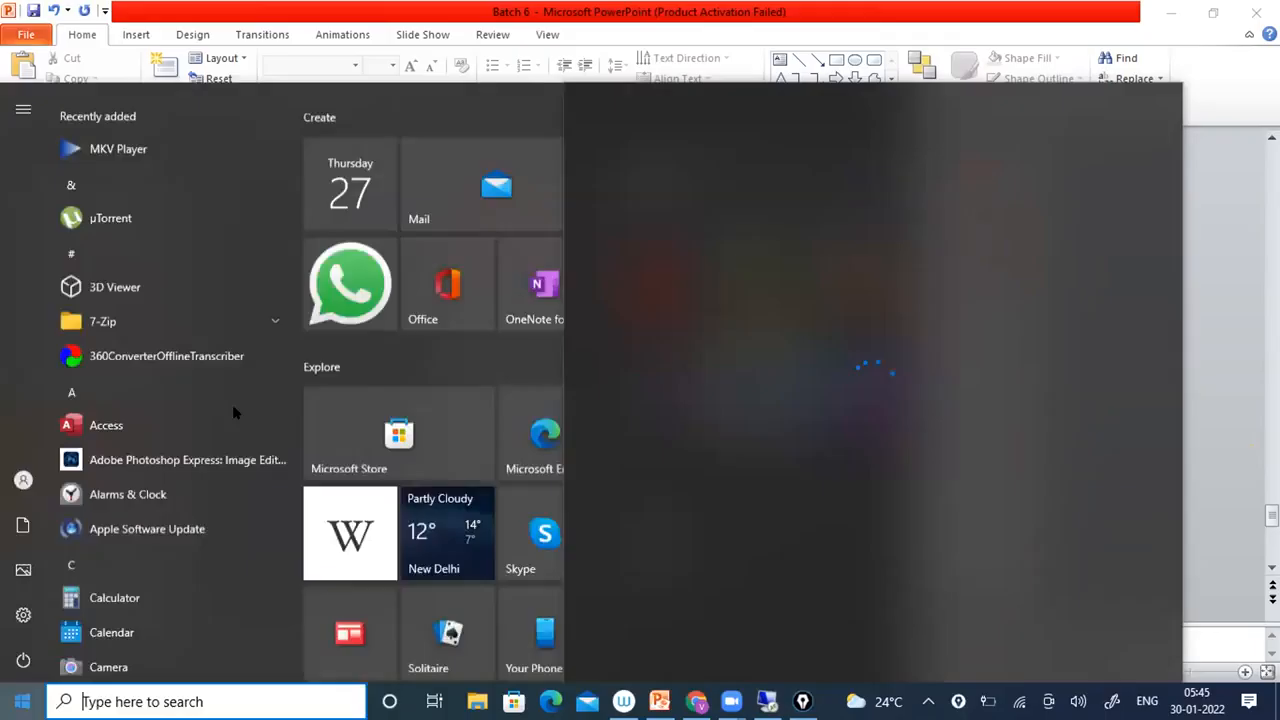
key(super)
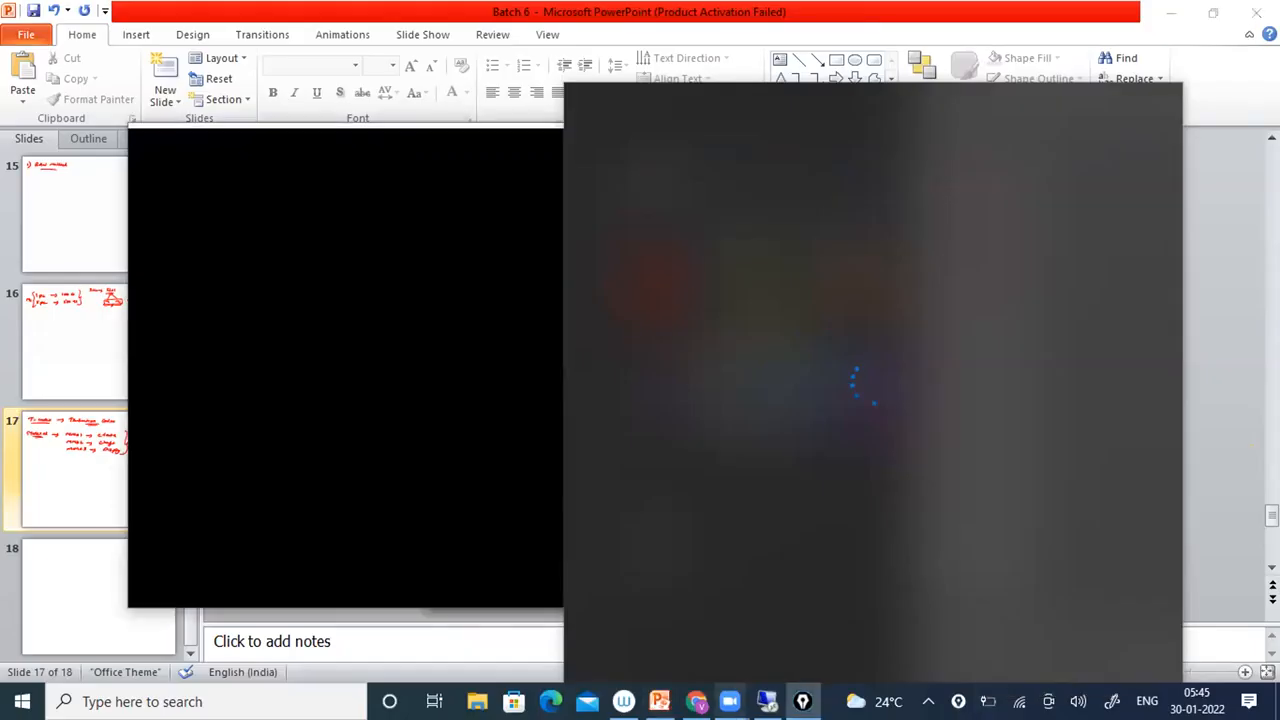
Switch back to the remote SAP session and activate Epic Pen's drawing pen over the Create Material screen
key(alt+Tab)
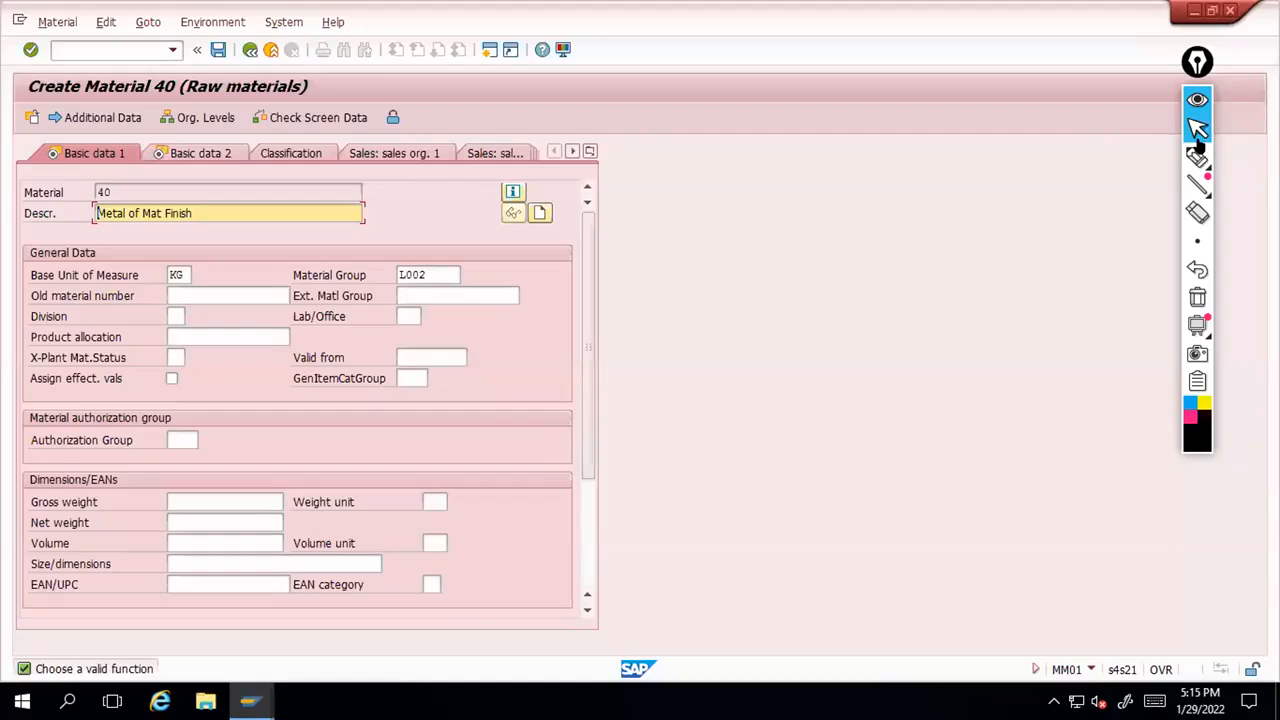
click(1195, 157)
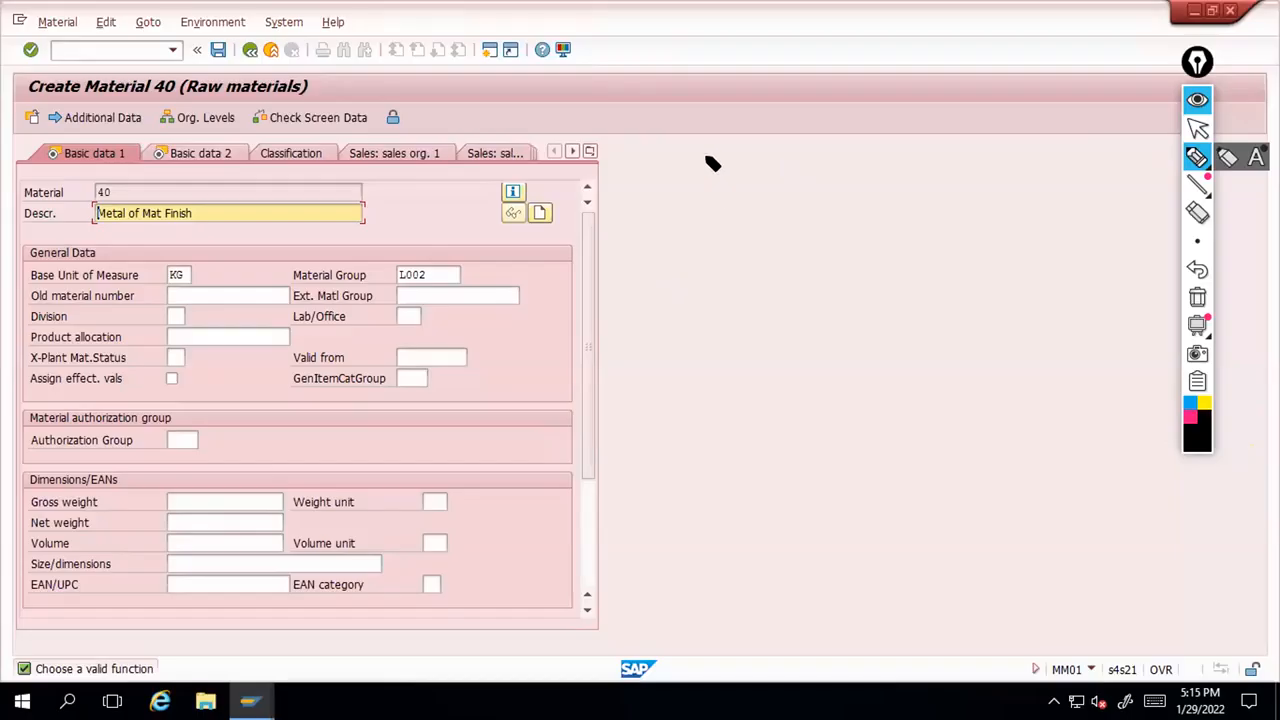
Handwrite "Microsoft" beside the material form, underline it twice, and draw an arrow from it to the word "SAP"
drag(700, 170, 746, 167)
drag(766, 149, 768, 168)
drag(759, 156, 776, 155)
drag(792, 157, 781, 160)
click(820, 156)
mouse_move(810, 152)
mouse_down()
mouse_move(797, 167)
mouse_move(822, 166)
mouse_up()
drag(836, 158, 838, 160)
drag(848, 146, 844, 170)
drag(840, 156, 856, 150)
drag(725, 182, 813, 174)
drag(757, 186, 805, 178)
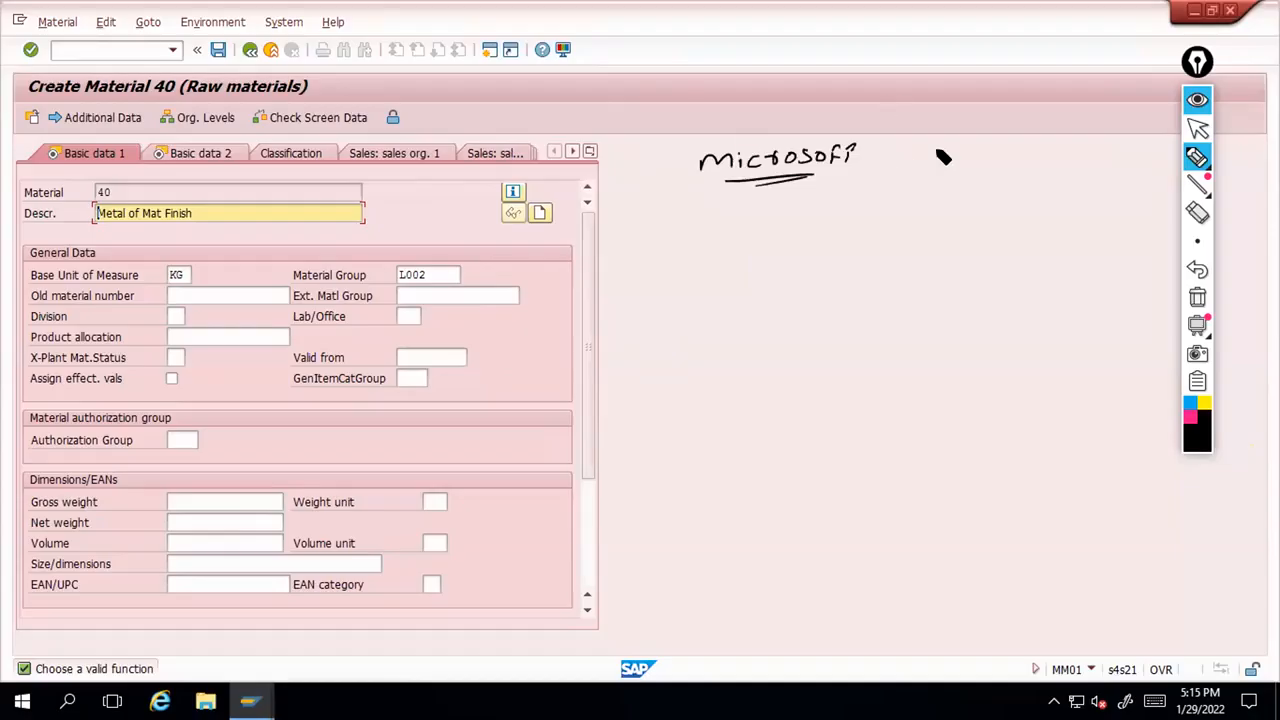
drag(879, 156, 1037, 155)
drag(1046, 145, 1047, 155)
Handwrite "100" under Microsoft with a list of RAW 1, RAW 2 and continuation marks, and draw an arrow towards the SAP side
drag(677, 212, 678, 224)
drag(689, 213, 688, 213)
drag(703, 213, 746, 241)
drag(748, 233, 782, 232)
drag(789, 226, 757, 266)
drag(759, 264, 818, 259)
drag(786, 286, 786, 292)
drag(788, 307, 792, 322)
drag(791, 348, 787, 360)
drag(794, 374, 789, 379)
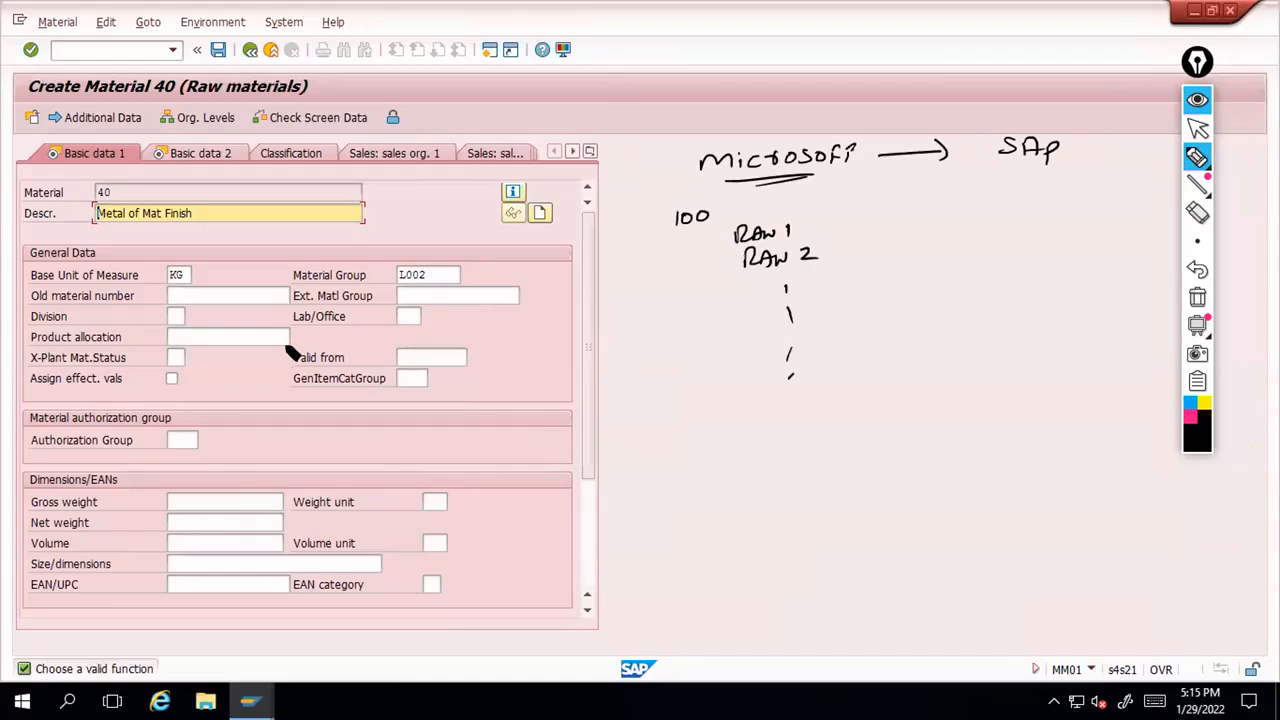
mouse_move(827, 223)
mouse_down()
mouse_move(947, 215)
mouse_move(940, 227)
mouse_up()
Handwrite the legacy material numbers 10045 and 10089 beside the raw material list, and add curly braces and underlines around them
drag(626, 325, 628, 339)
drag(641, 323, 642, 324)
drag(654, 322, 655, 323)
drag(663, 320, 674, 333)
drag(698, 305, 683, 334)
drag(638, 363, 640, 377)
drag(654, 361, 655, 362)
drag(662, 361, 668, 358)
drag(692, 350, 688, 352)
drag(708, 352, 706, 366)
drag(712, 290, 736, 376)
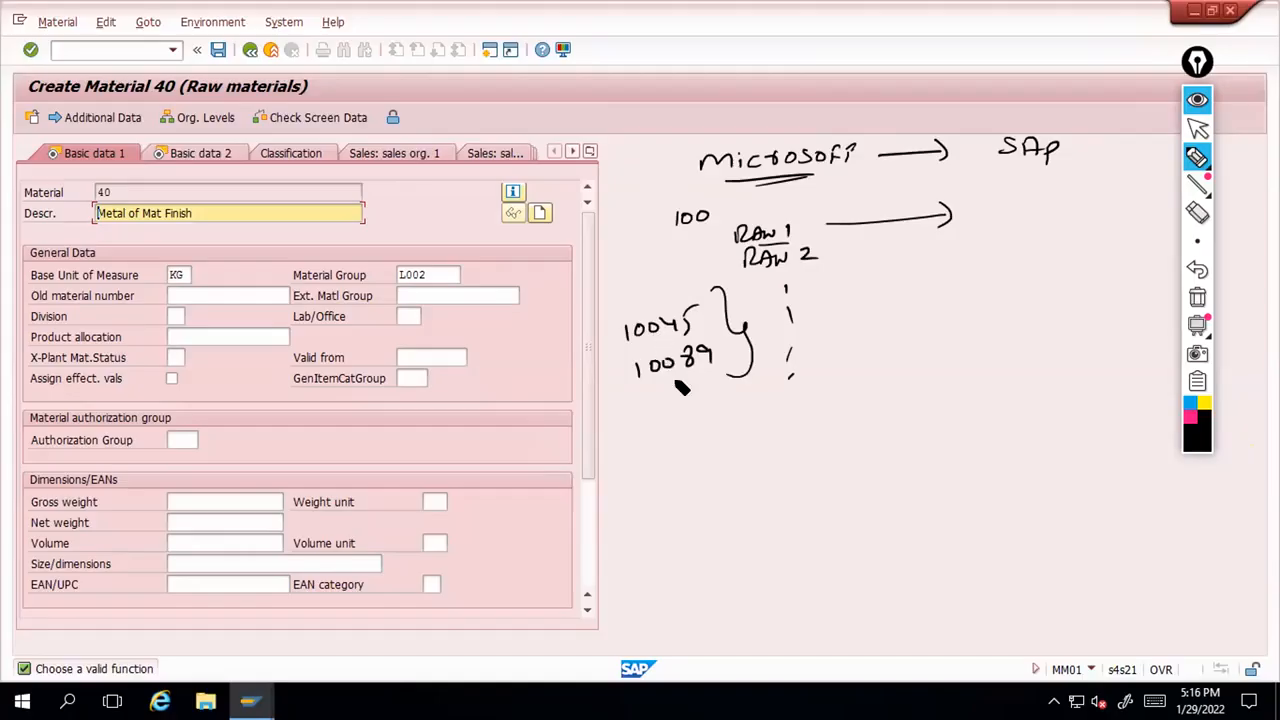
drag(669, 382, 695, 370)
drag(620, 316, 628, 405)
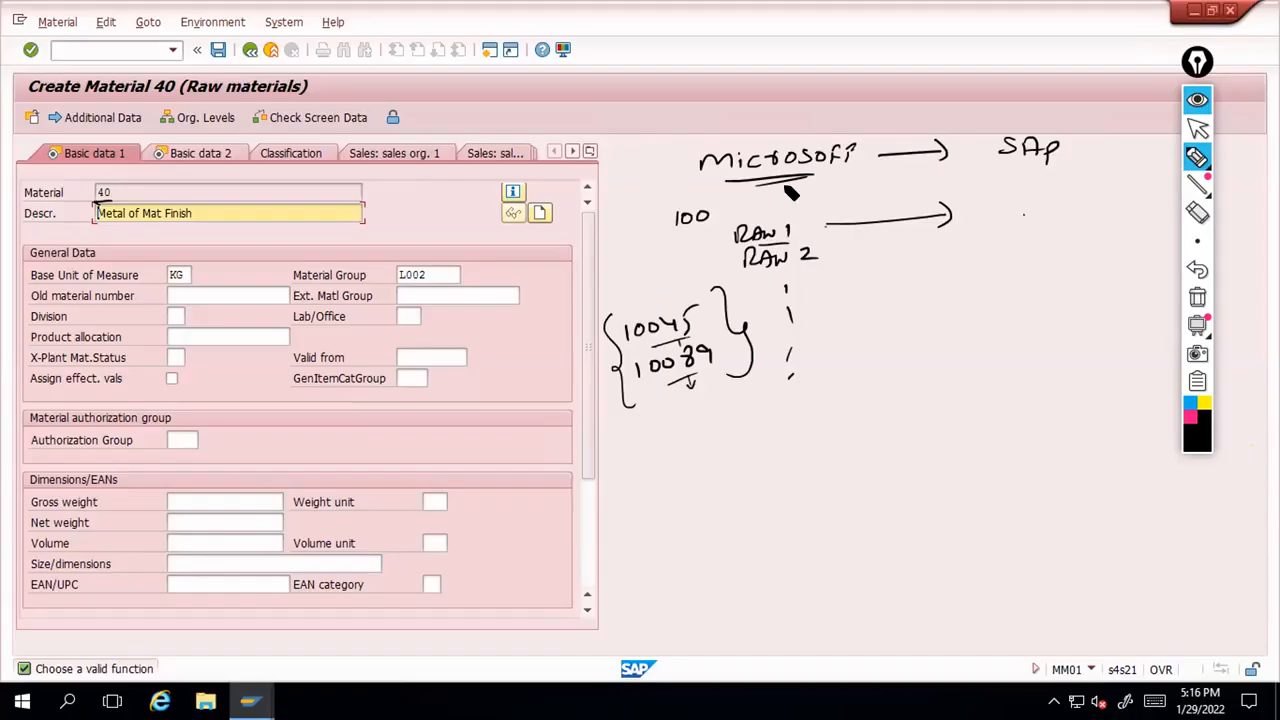
Set the material's old material number to 10045
click(178, 293)
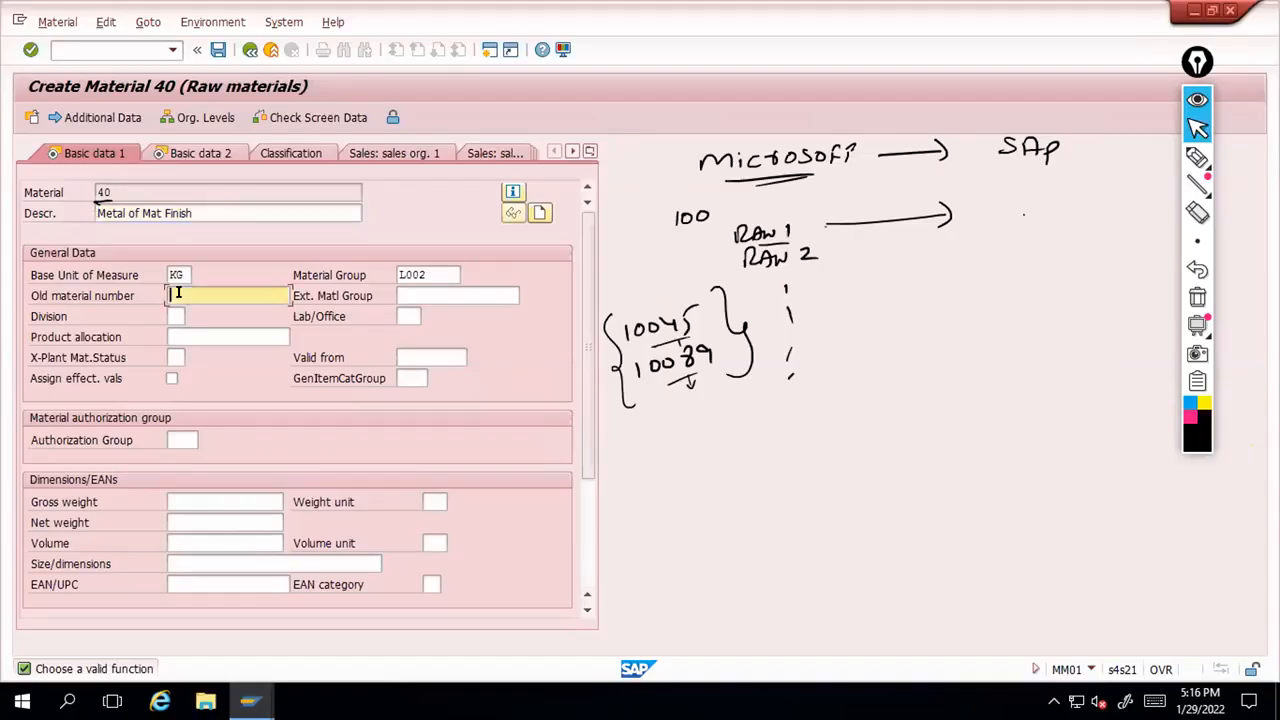
text(1)
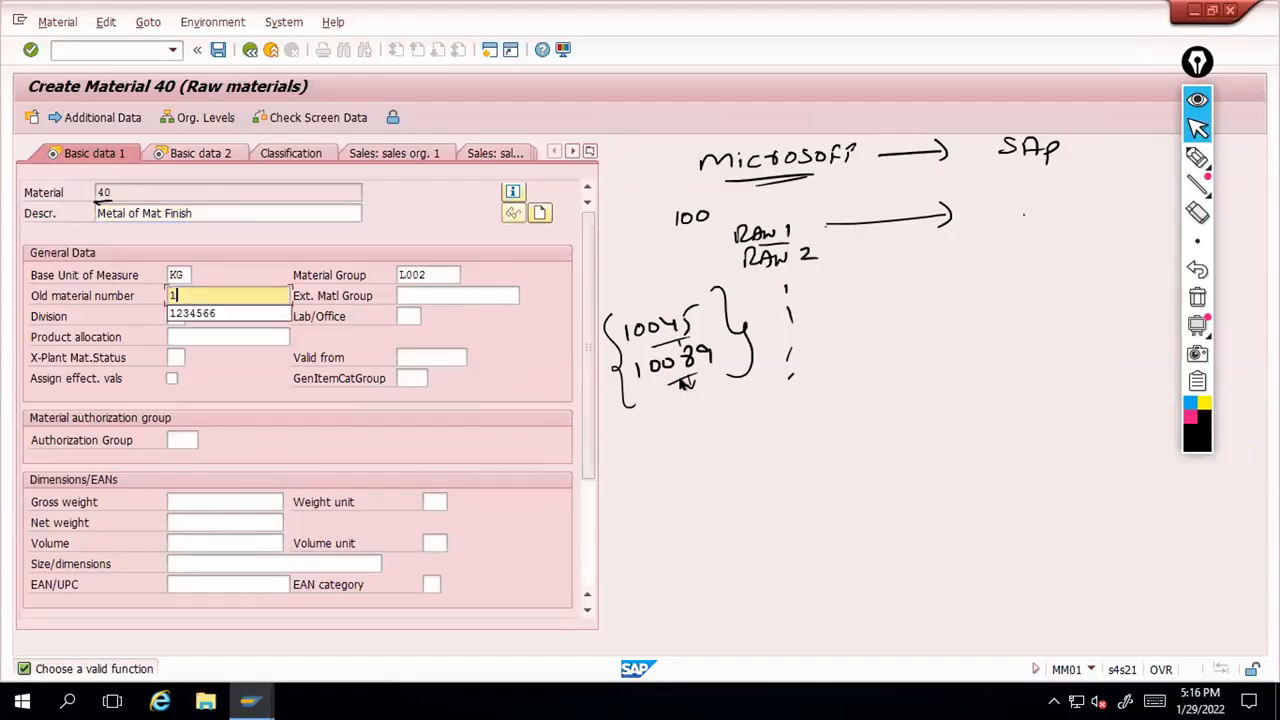
text(0045)
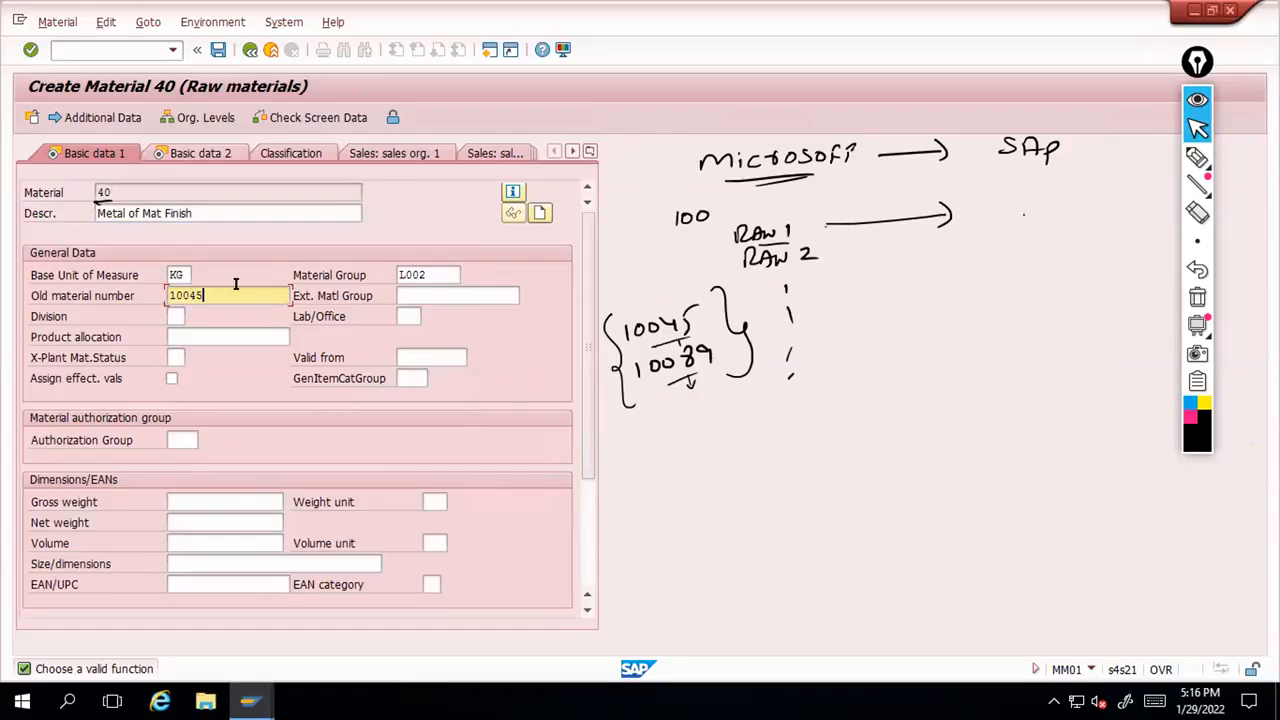
click(173, 296)
key(Right)
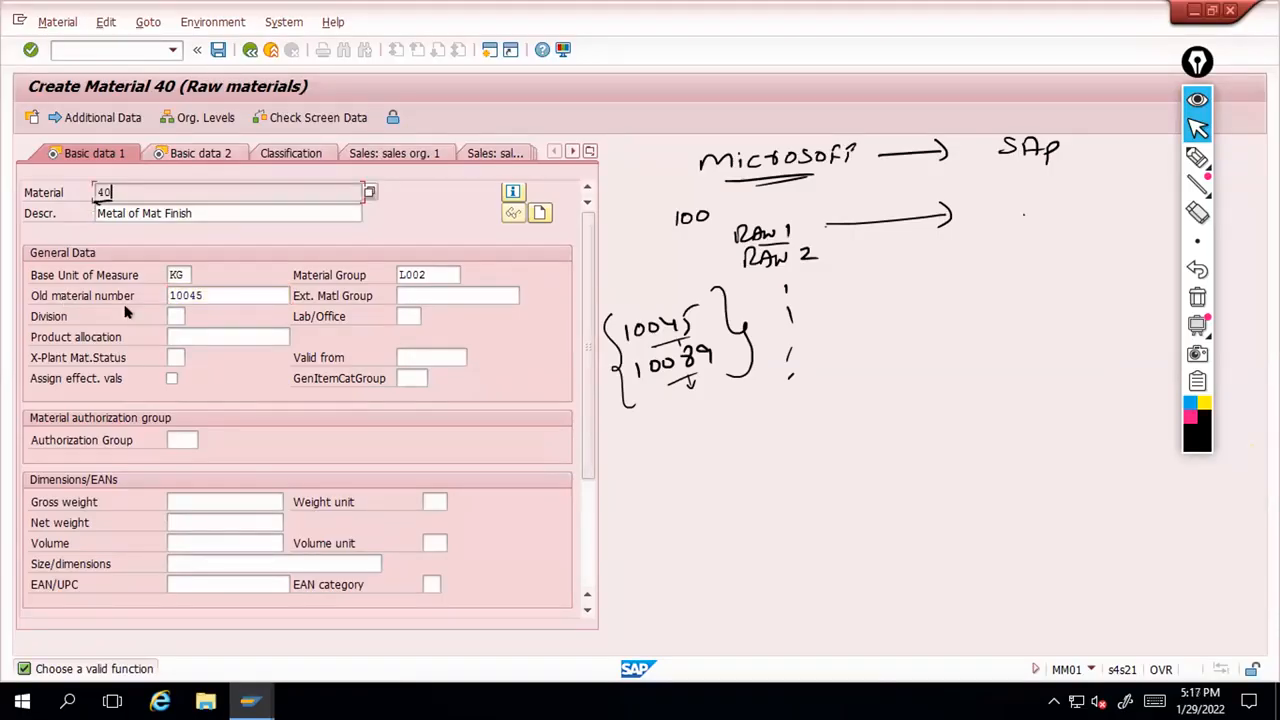
Review the possible cross-plant material statuses, including Obsolete and Design, and close the list without choosing one
click(172, 357)
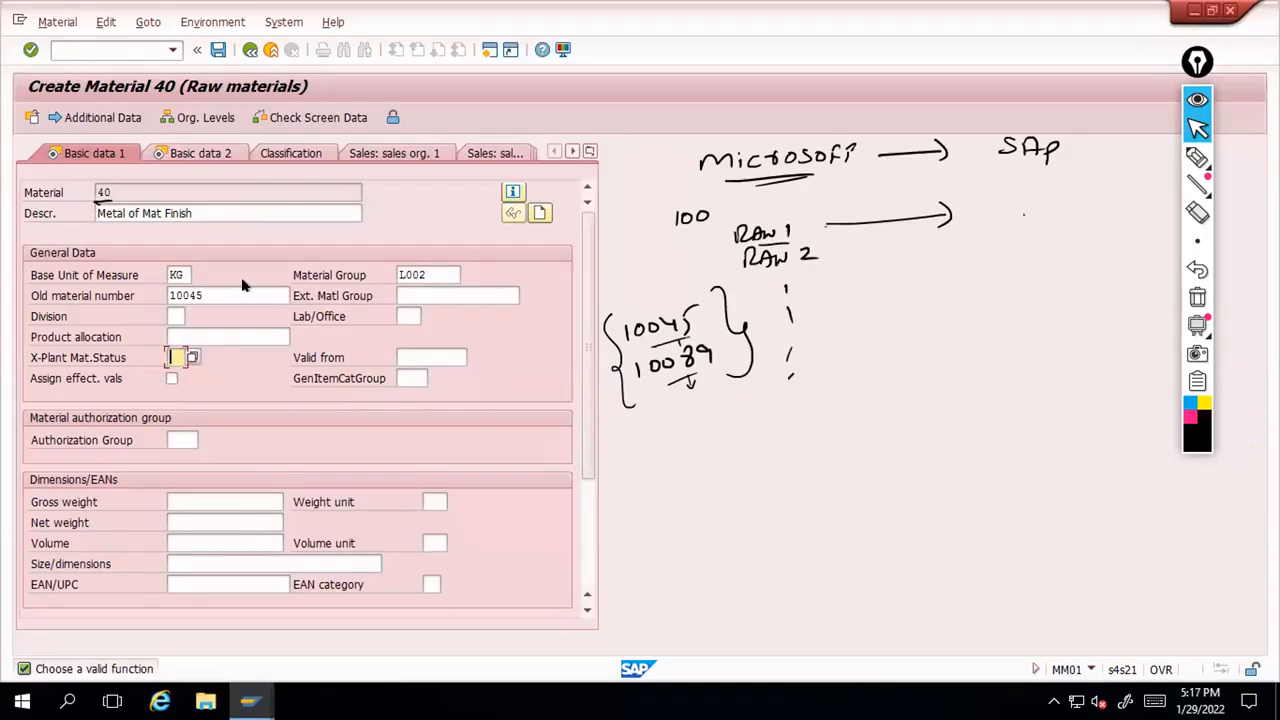
key(F4)
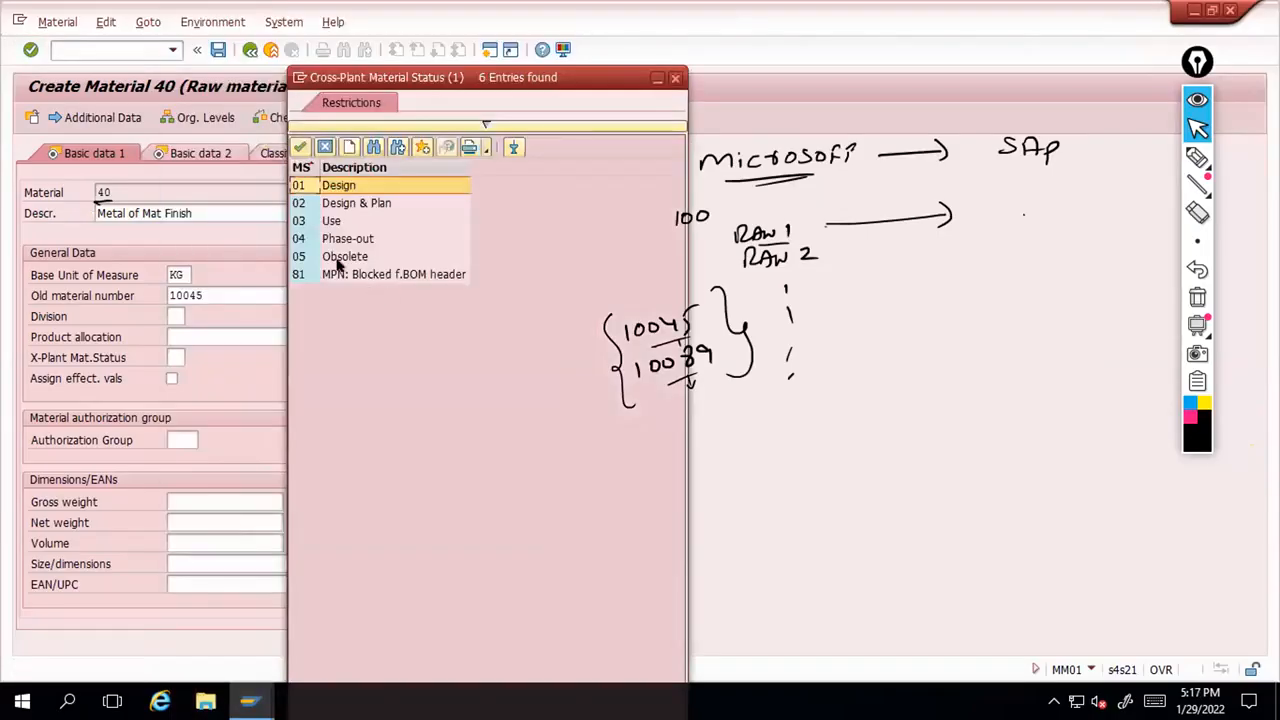
click(338, 257)
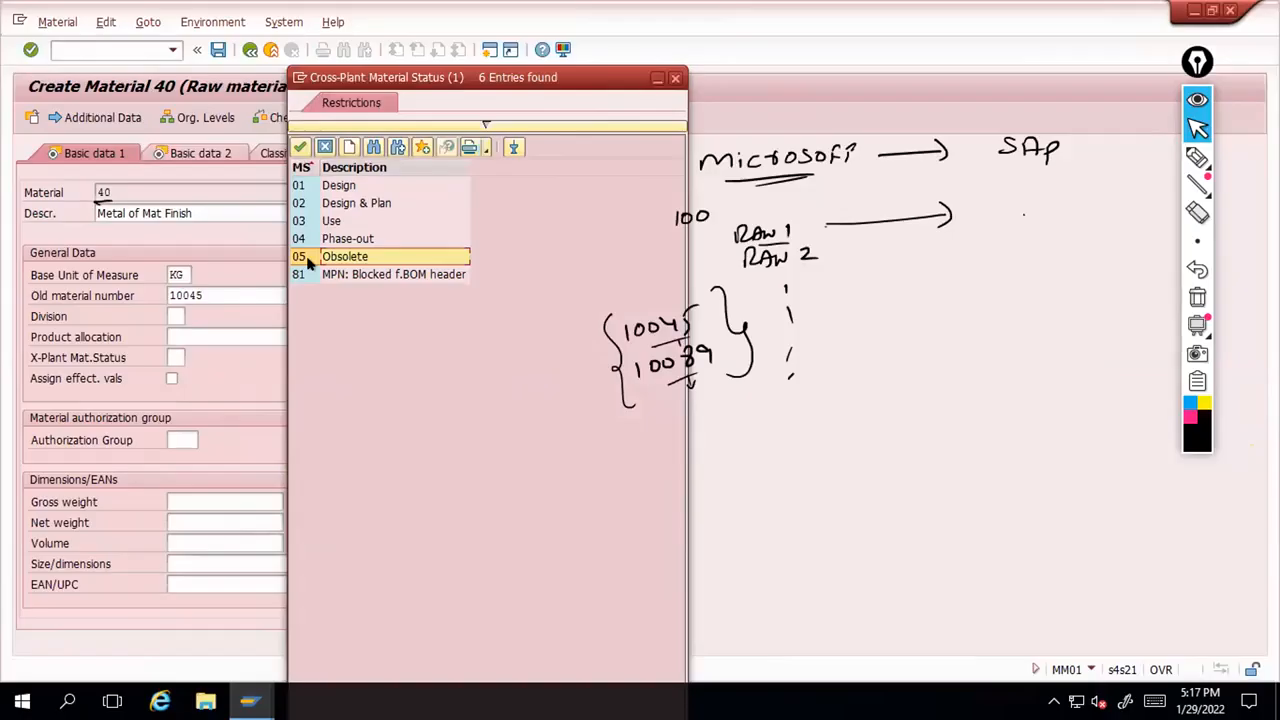
click(309, 188)
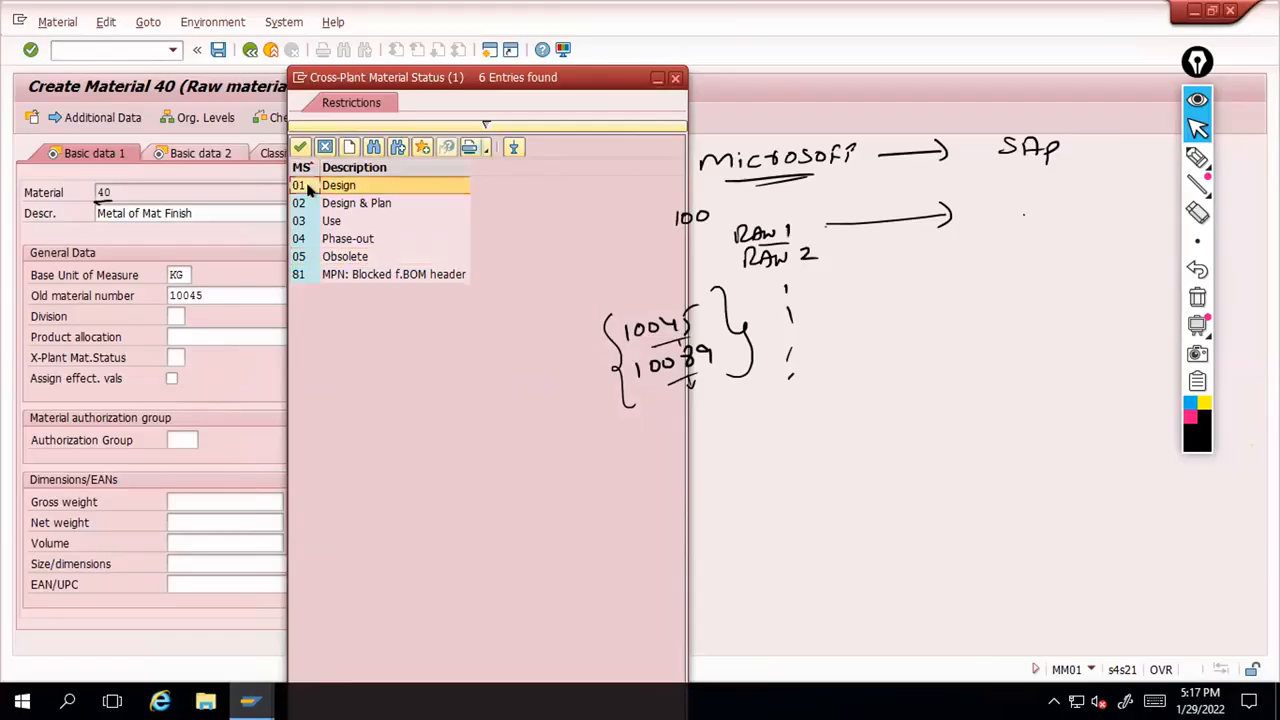
click(677, 78)
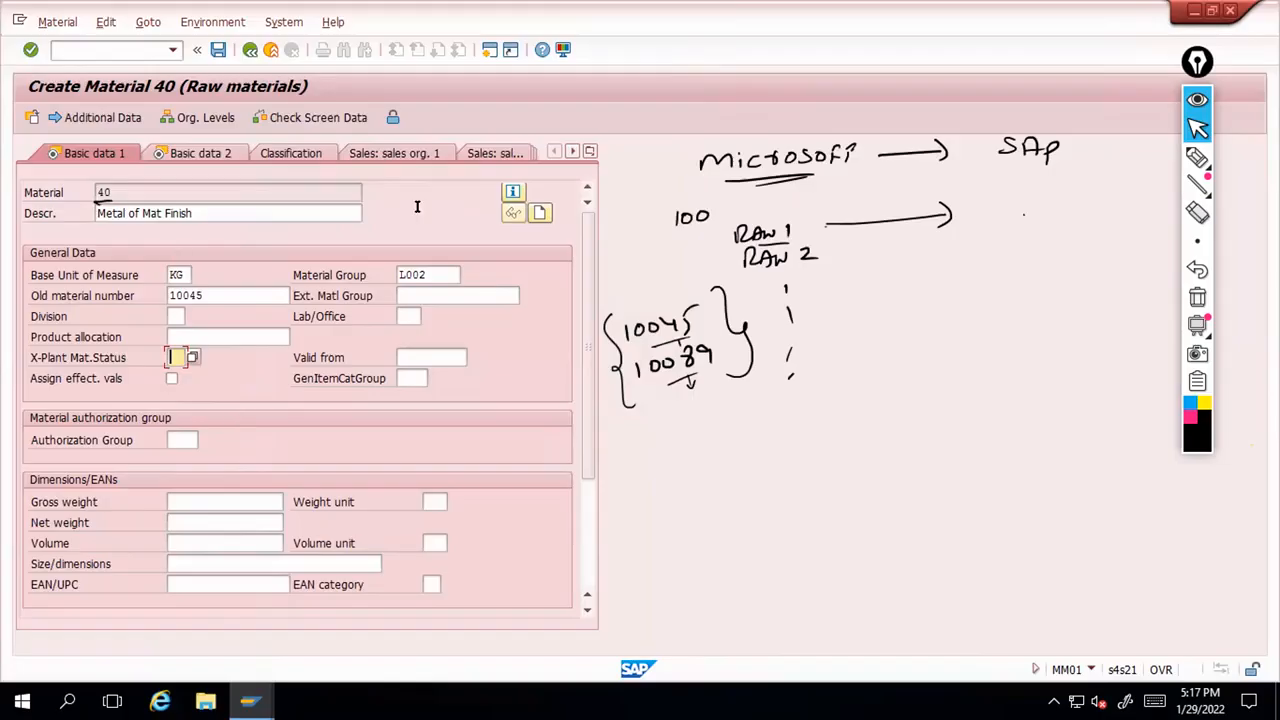
Examine the Basic data 1 fields, comparing the description and base unit of measure with the gross weight field
scroll(416, 210, down, 3)
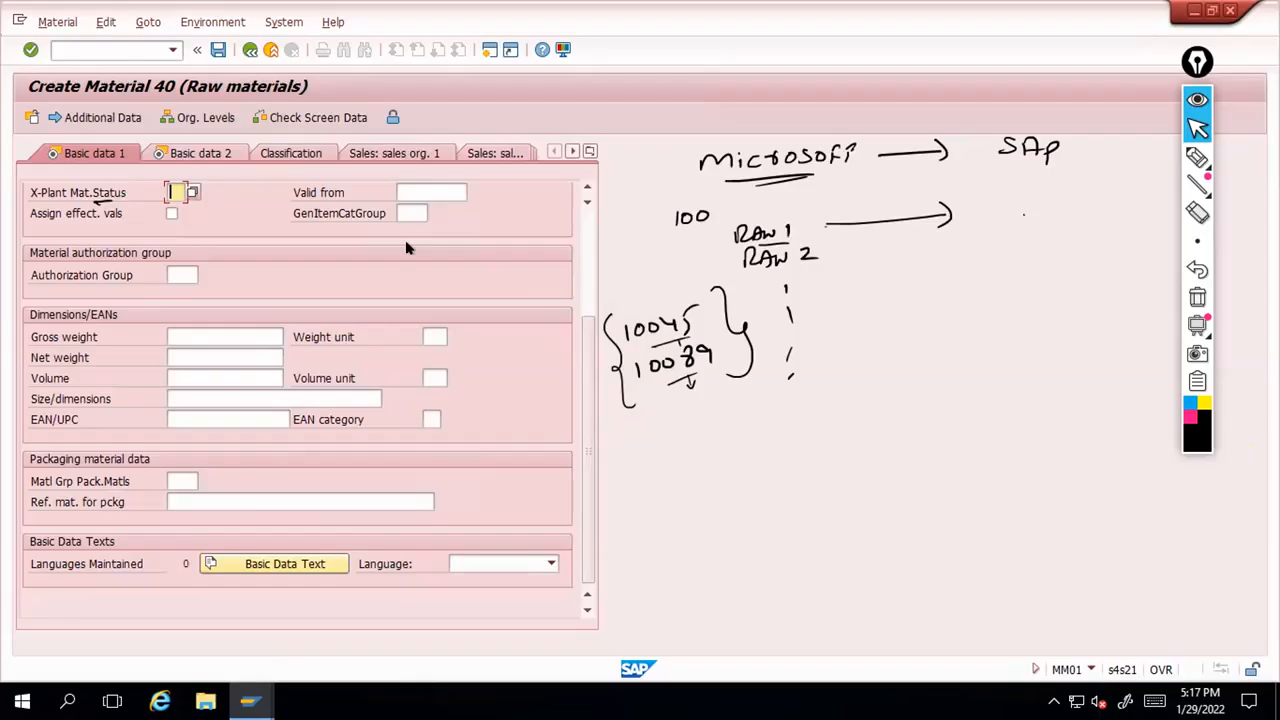
click(189, 337)
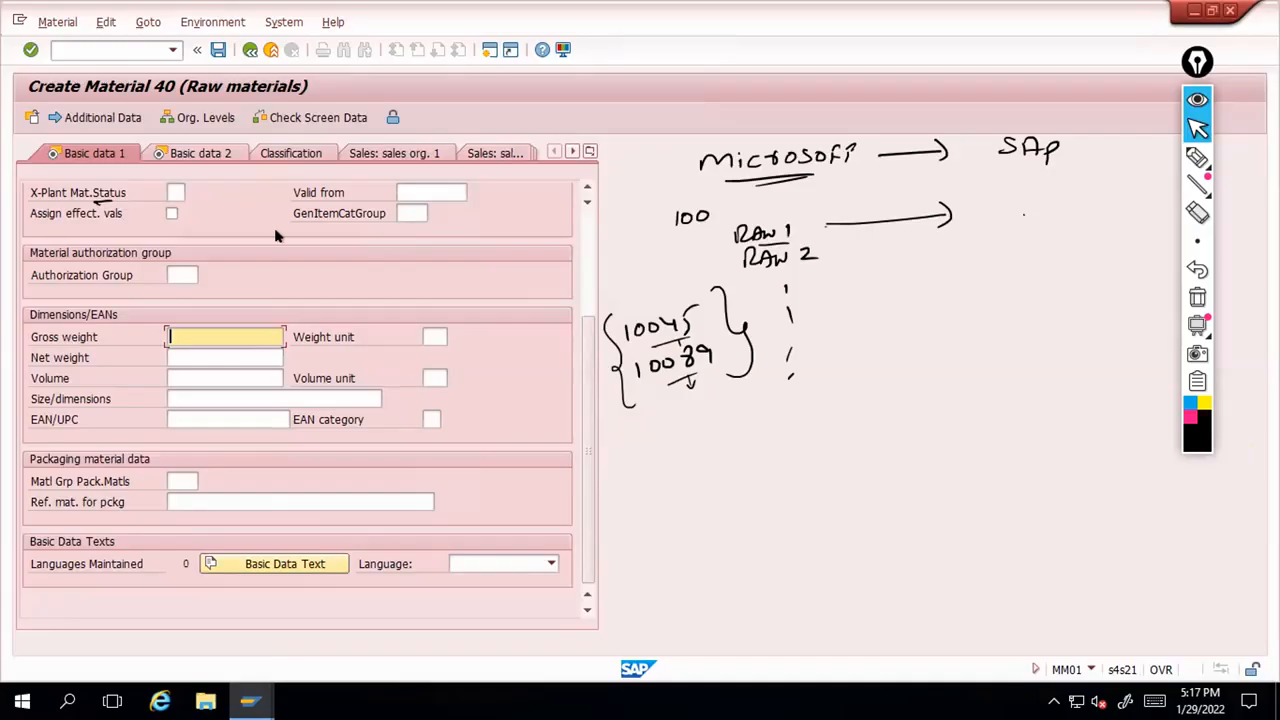
scroll(170, 226, up, 3)
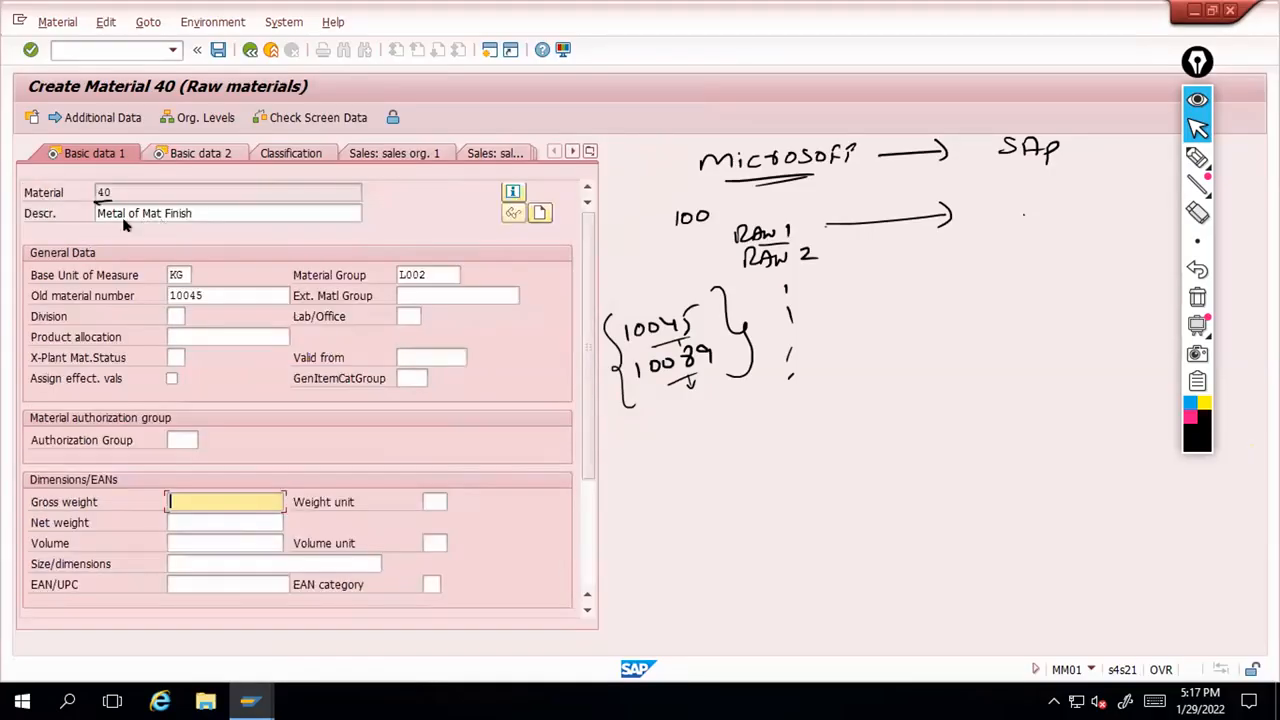
click(116, 215)
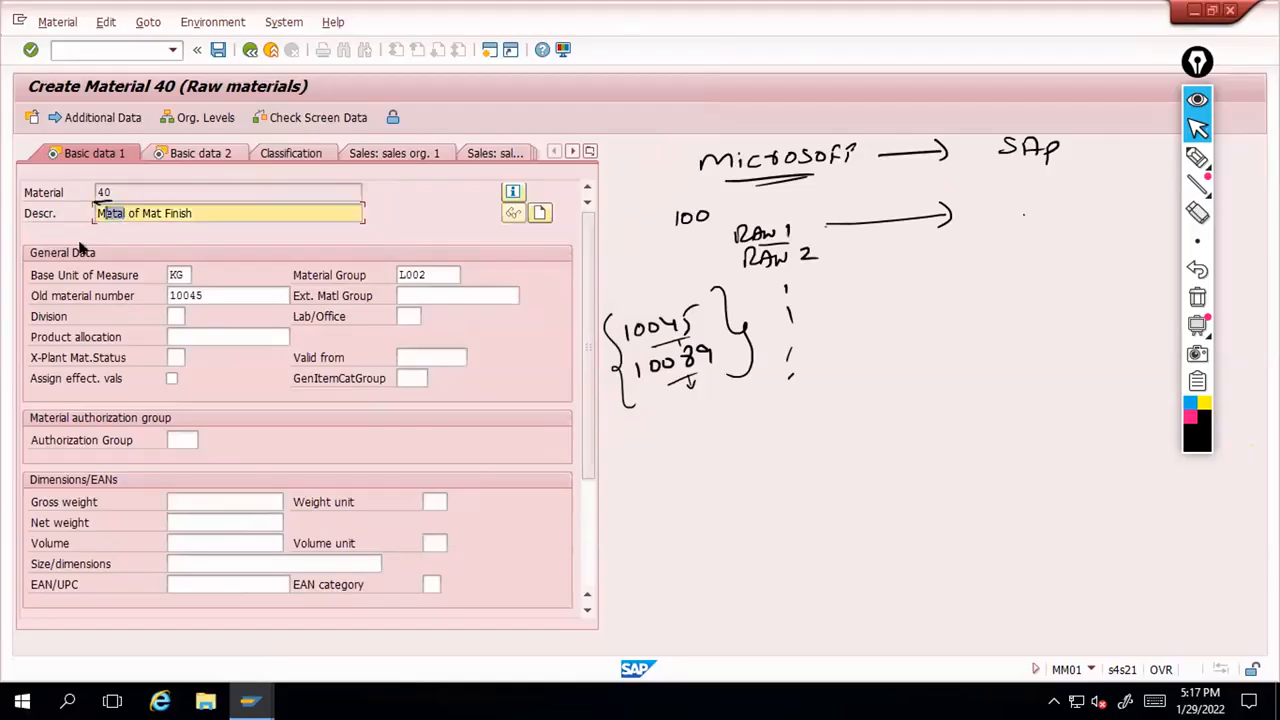
scroll(156, 268, down, 1)
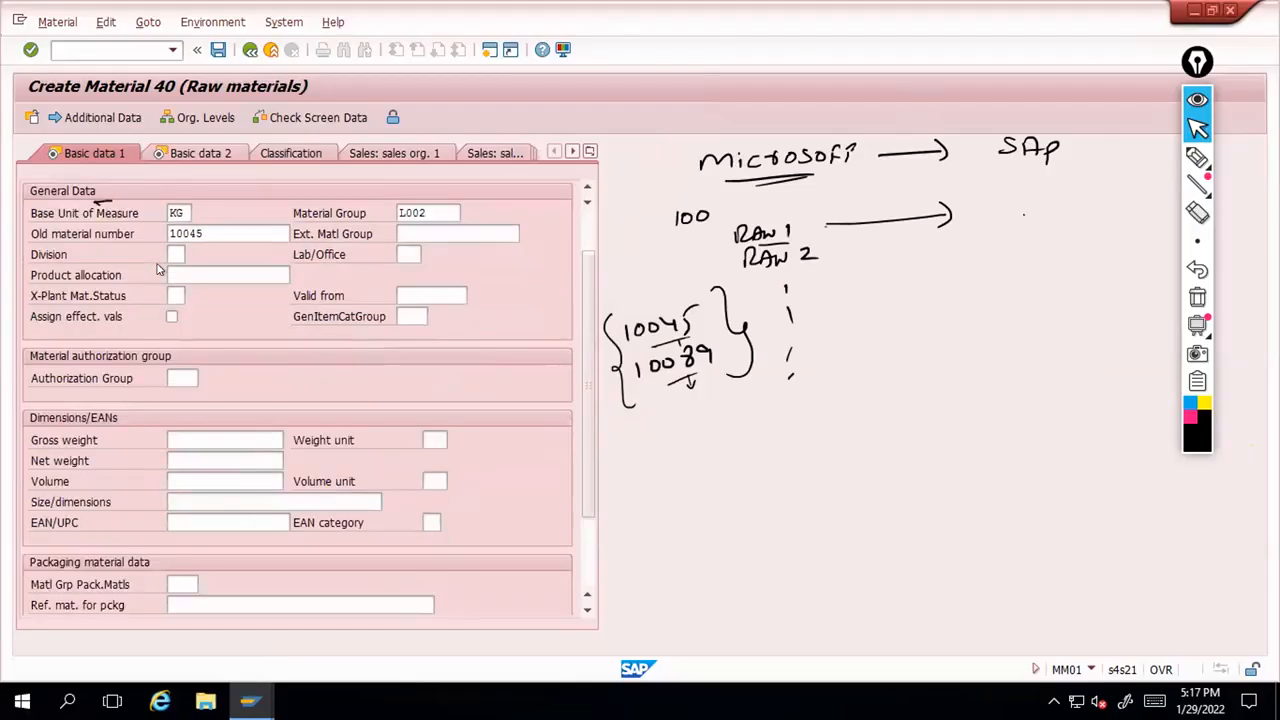
scroll(203, 340, down, 2)
click(202, 337)
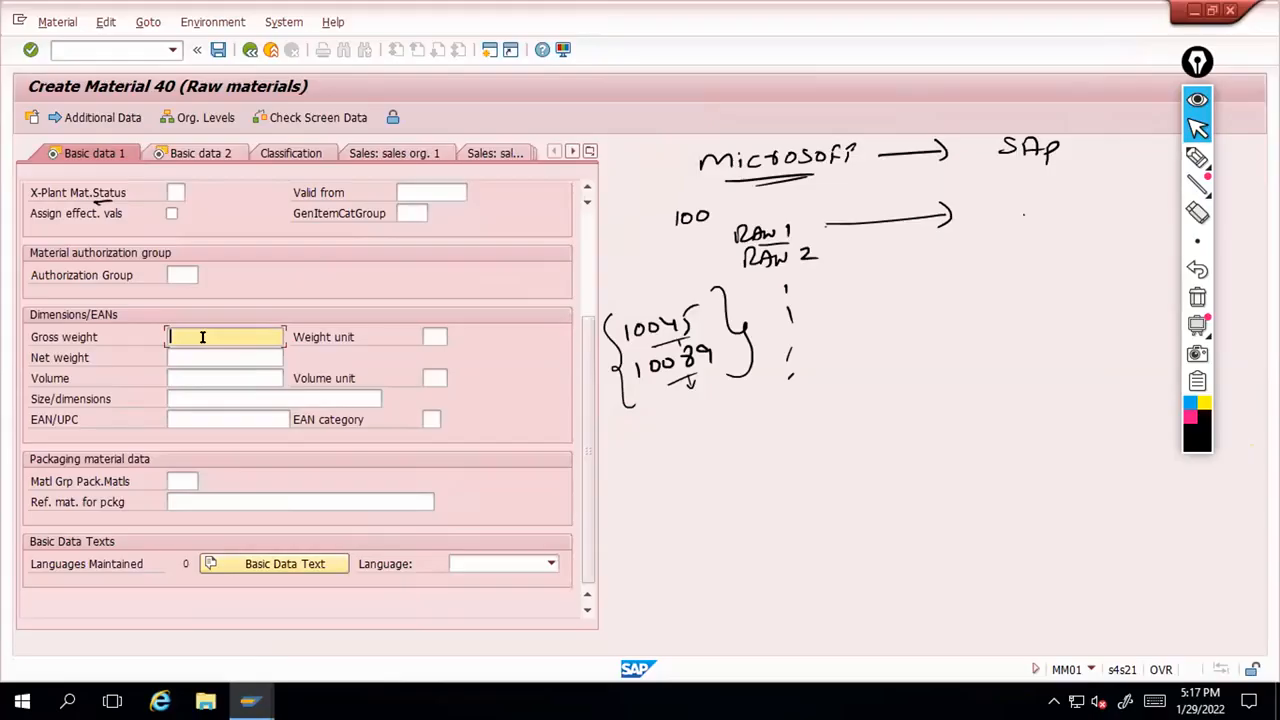
scroll(183, 277, up, 3)
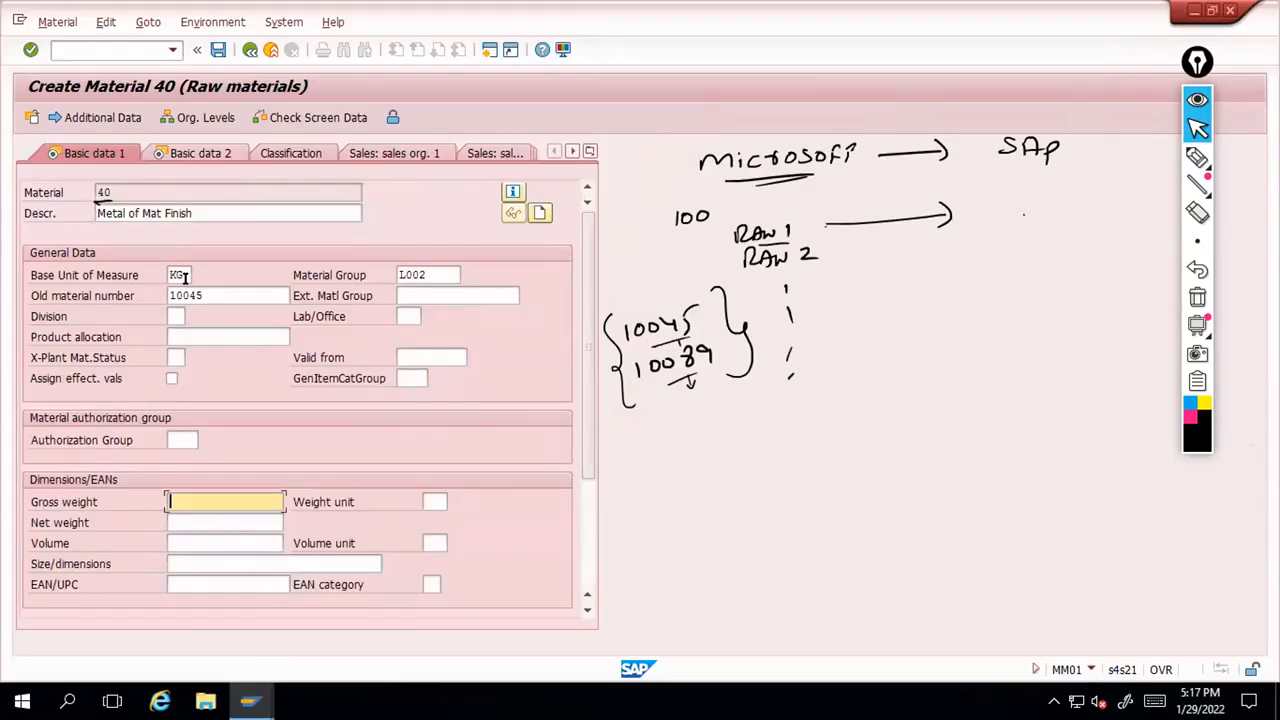
click(185, 277)
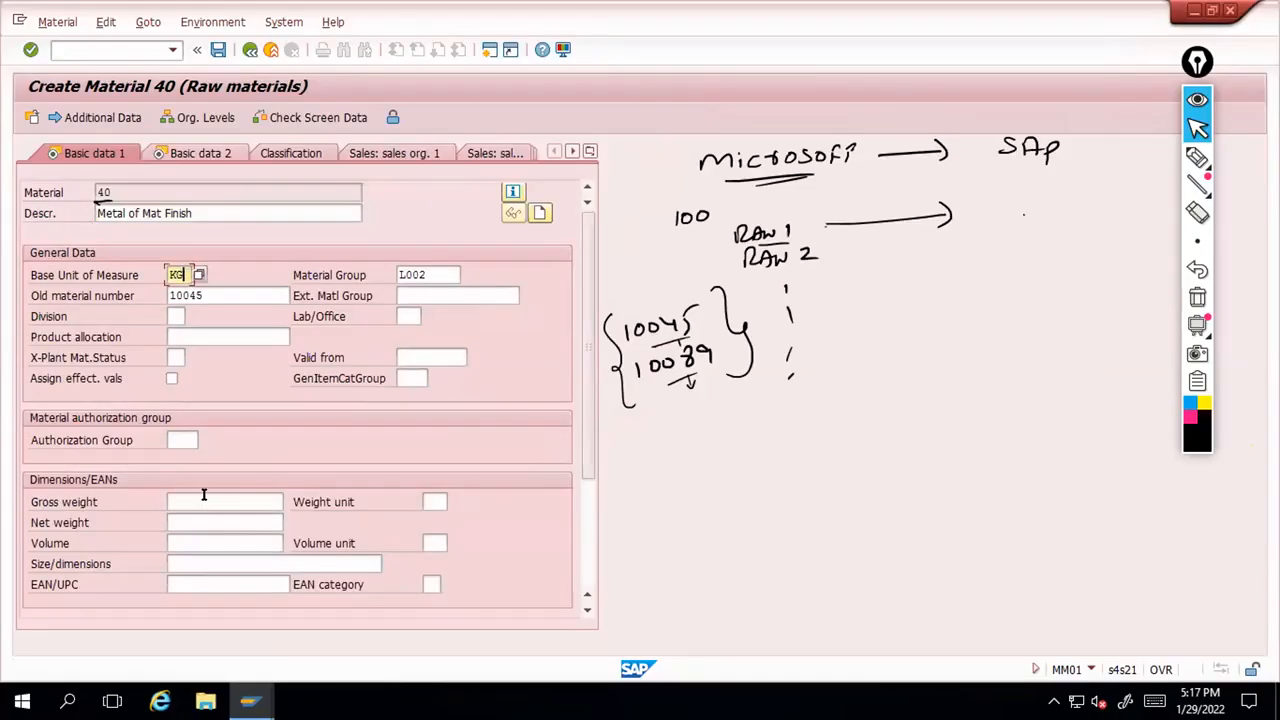
click(202, 494)
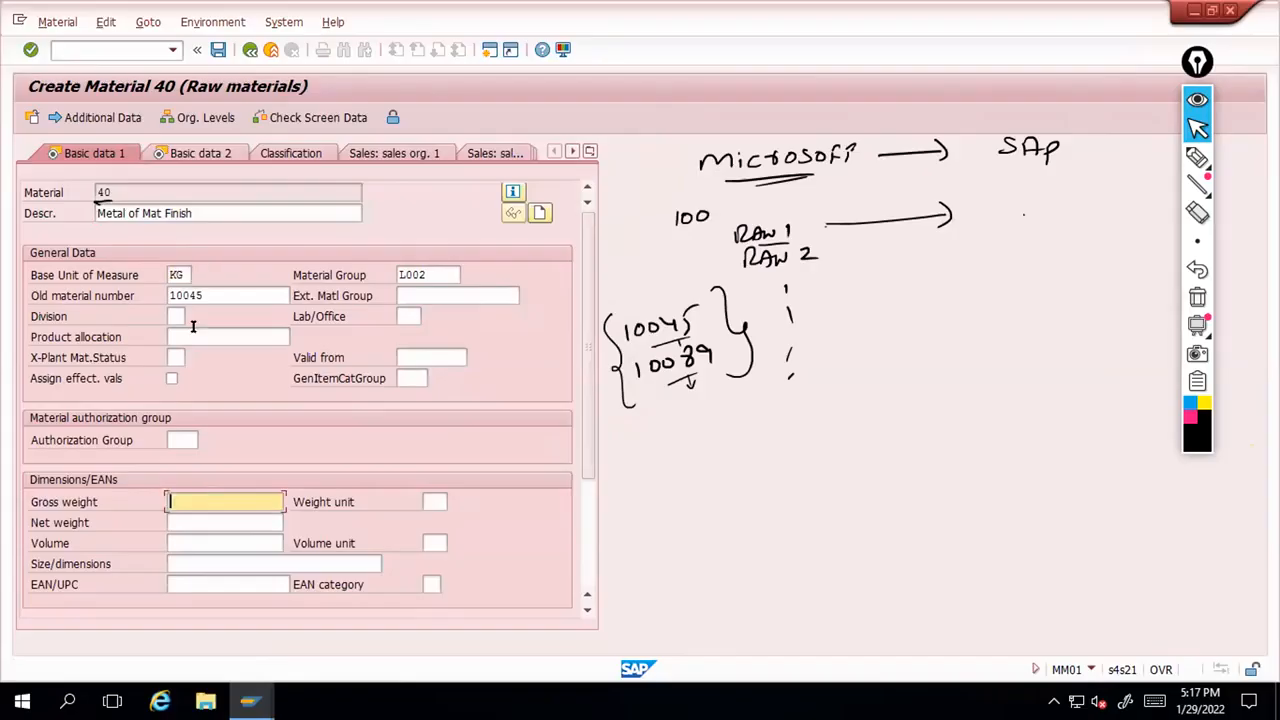
click(177, 275)
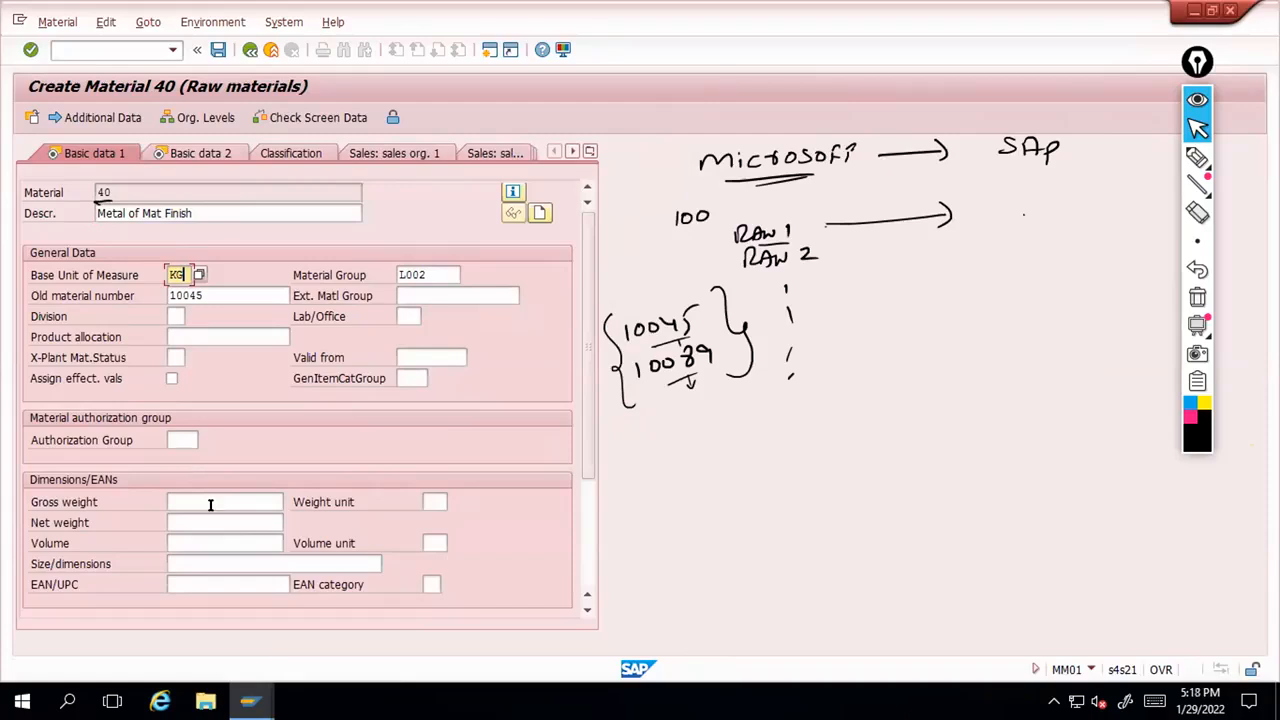
click(210, 491)
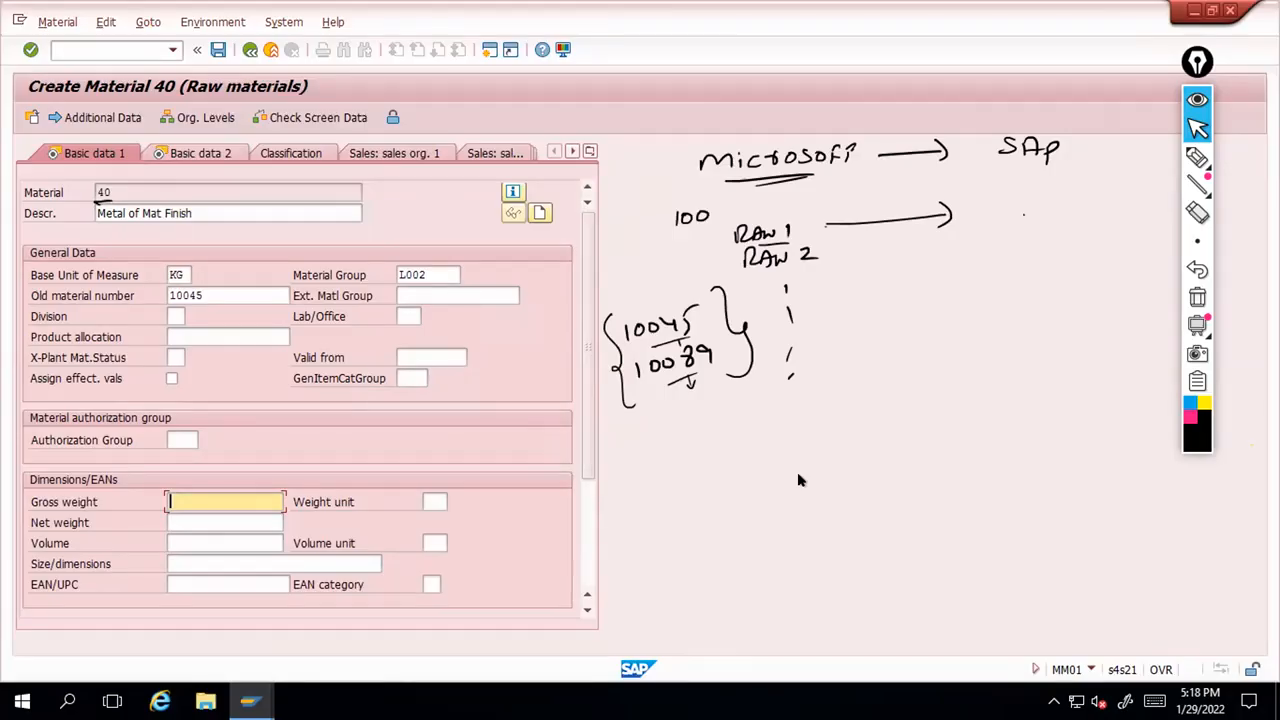
Examine the gross and net weight fields and the possible weight units, closing the list without choosing one
scroll(211, 461, down, 1)
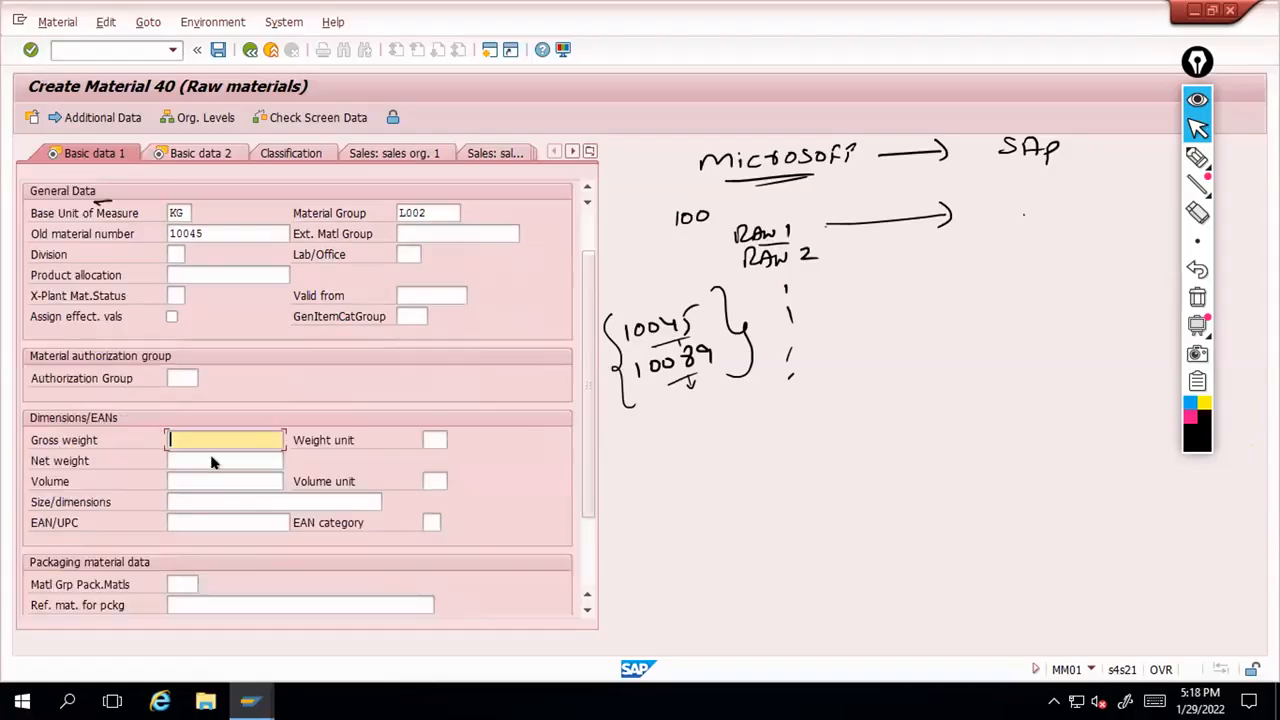
scroll(205, 400, down, 1)
click(205, 399)
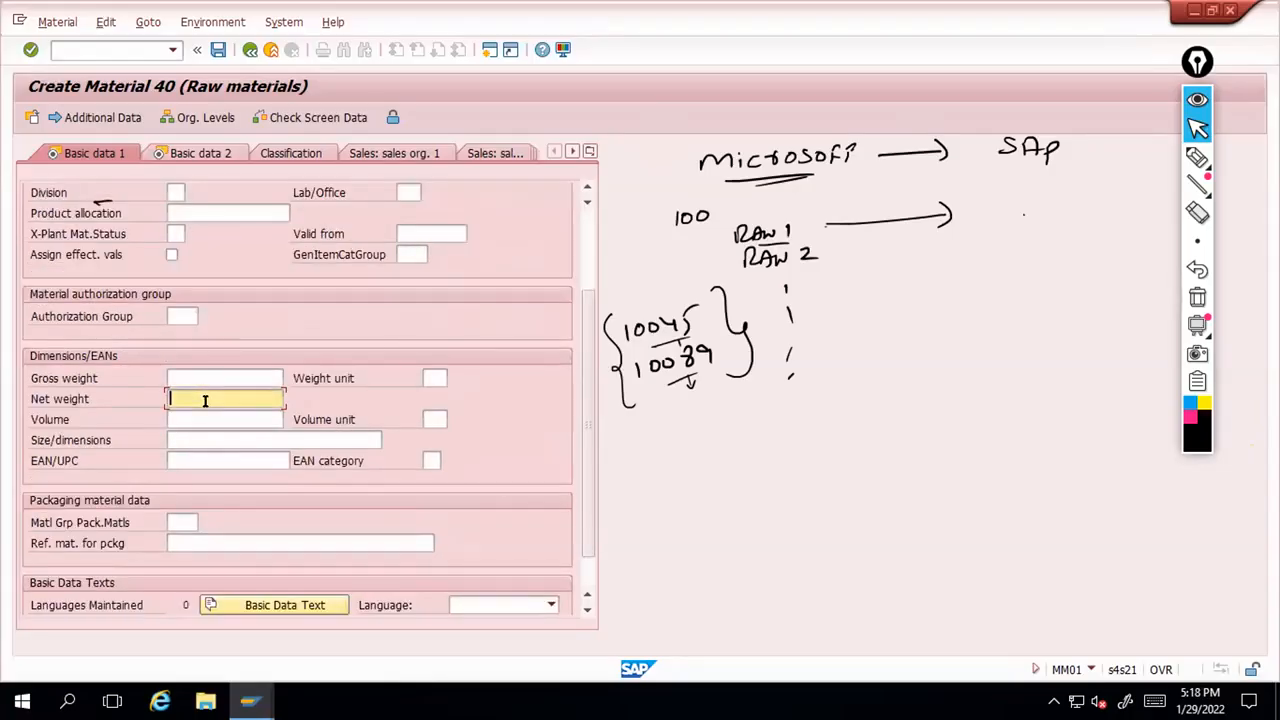
click(191, 381)
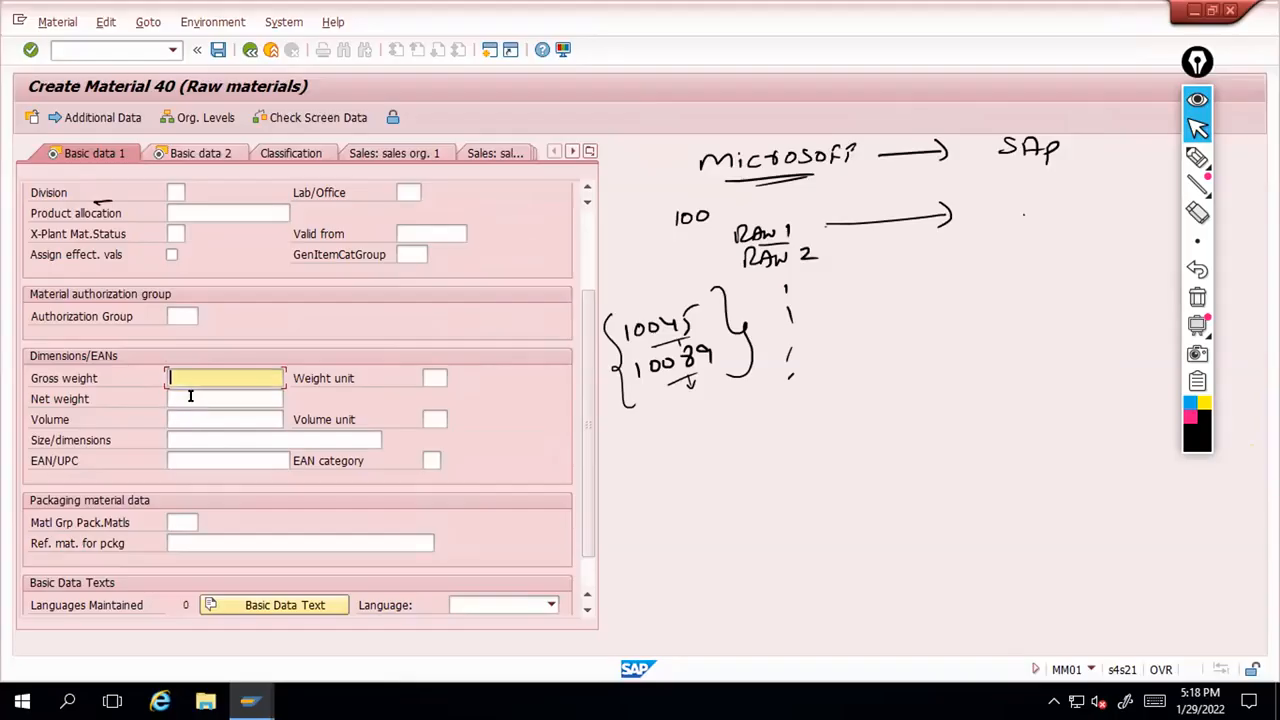
key(Down)
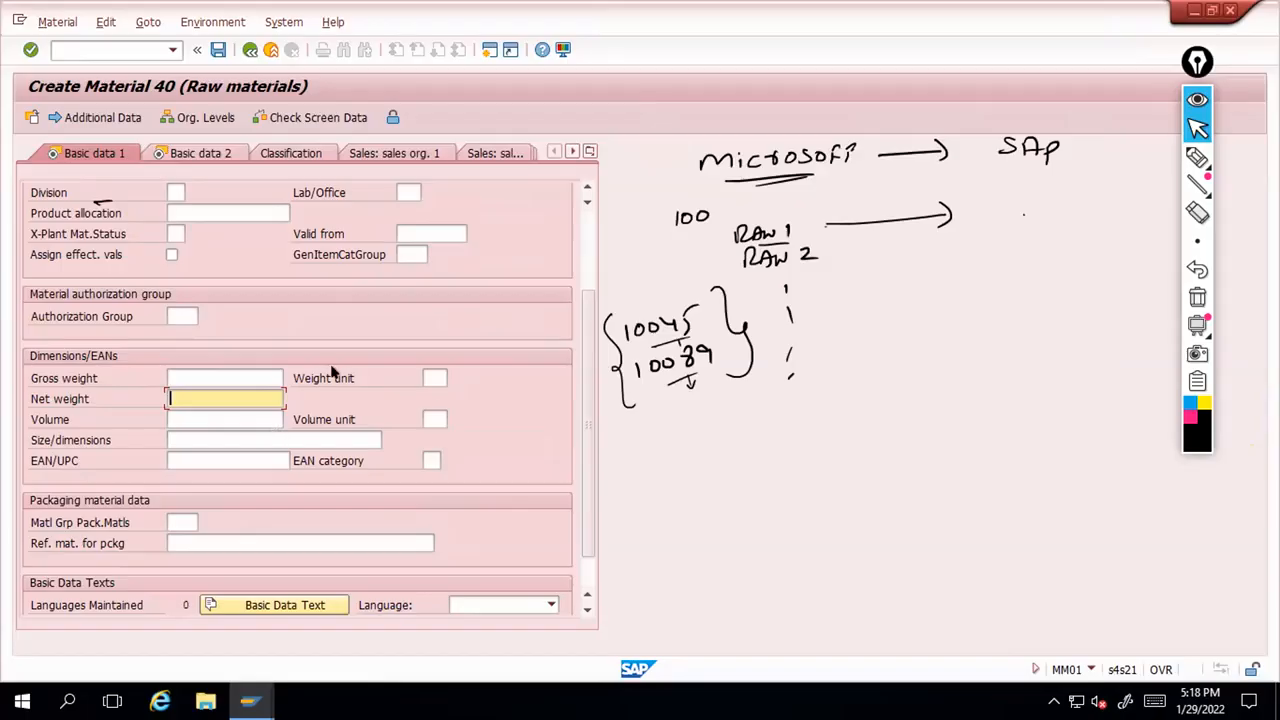
click(443, 376)
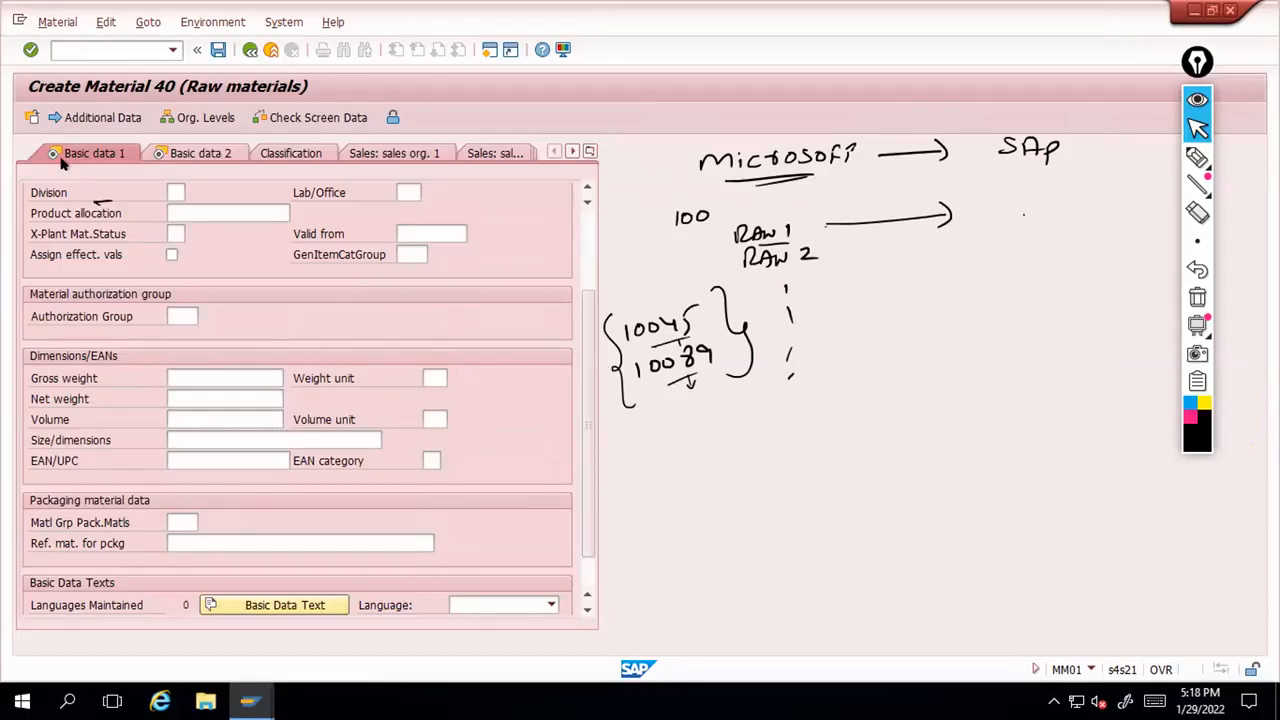
click(20, 137)
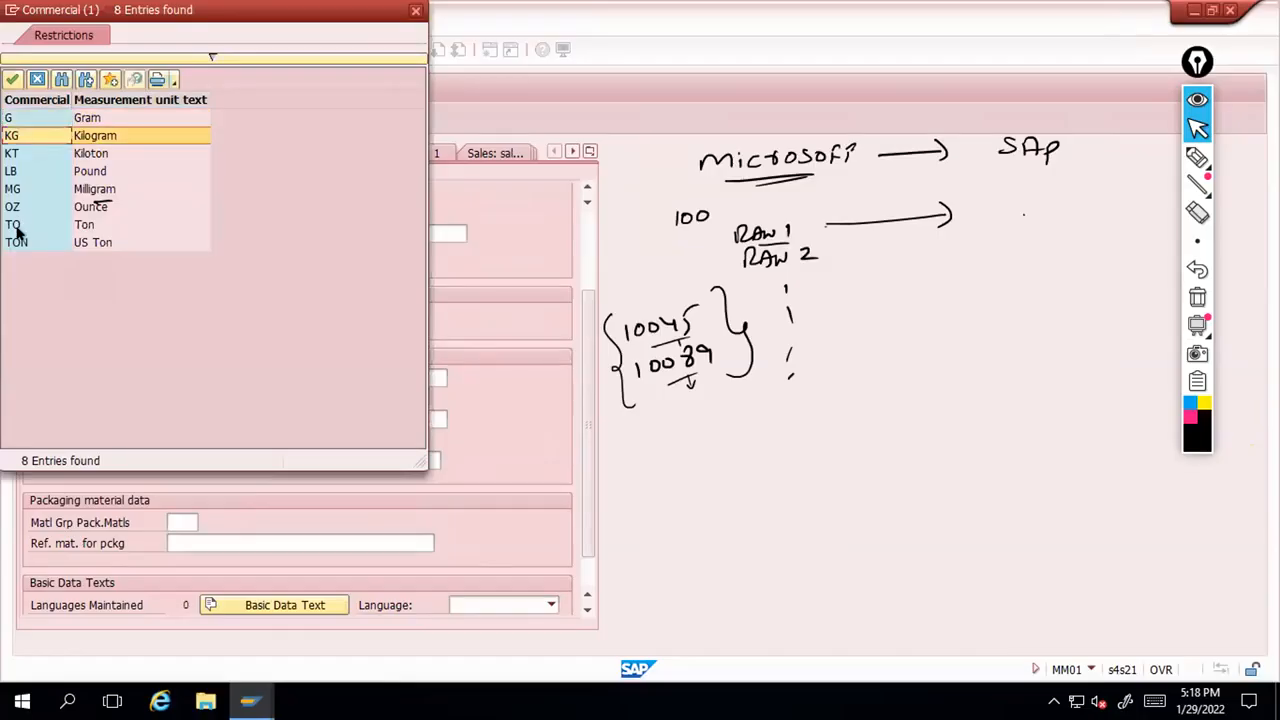
click(413, 11)
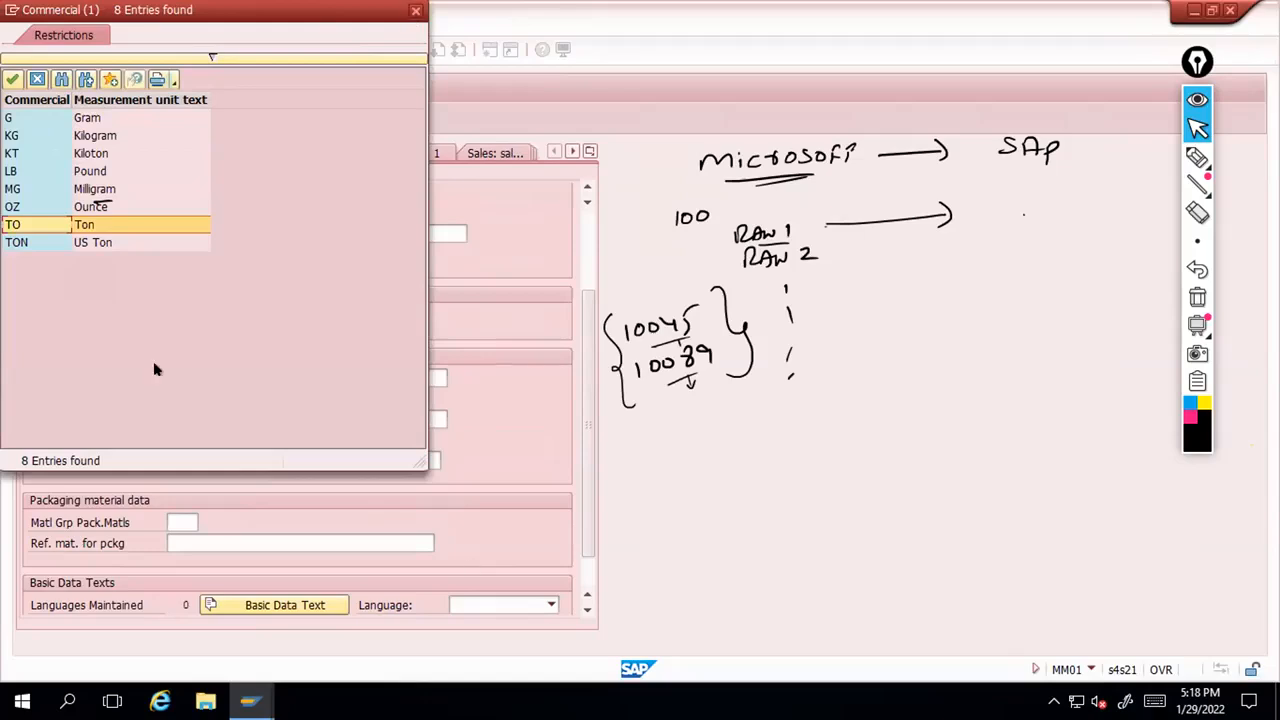
Set the material's gross weight to 1 with the weight unit KG
click(202, 377)
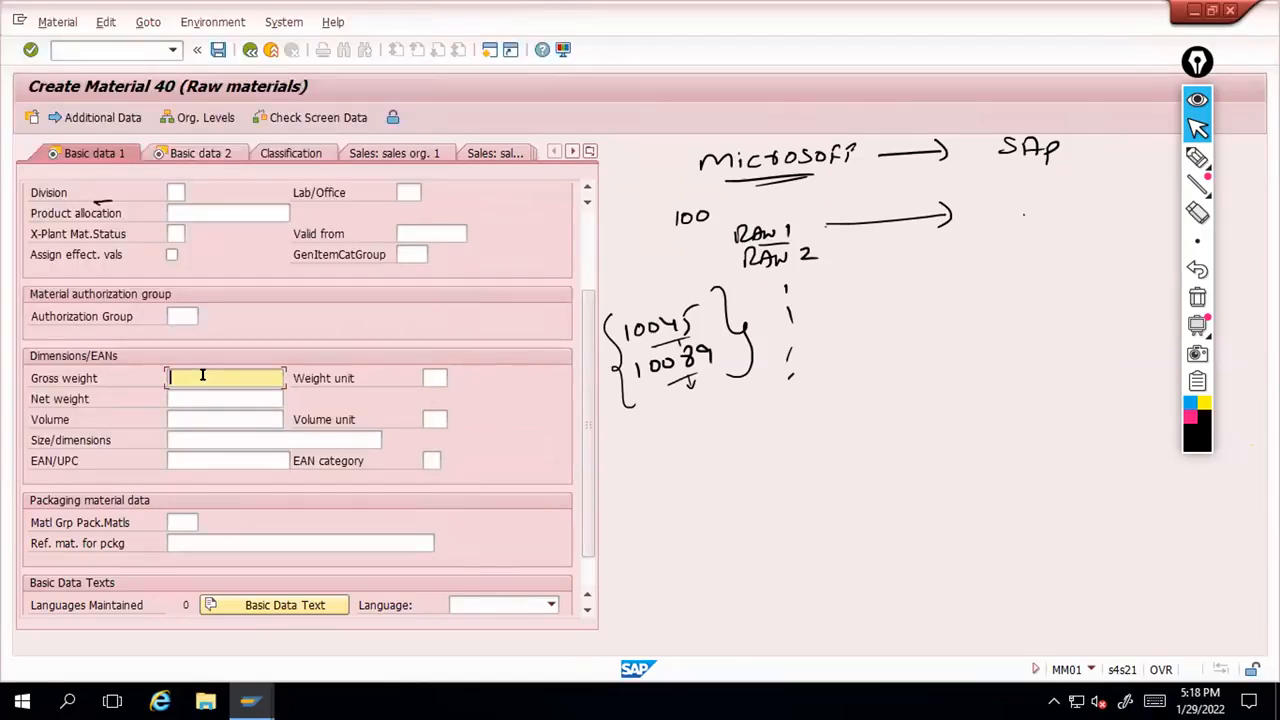
text(1)
click(433, 377)
click(453, 380)
double_click(14, 135)
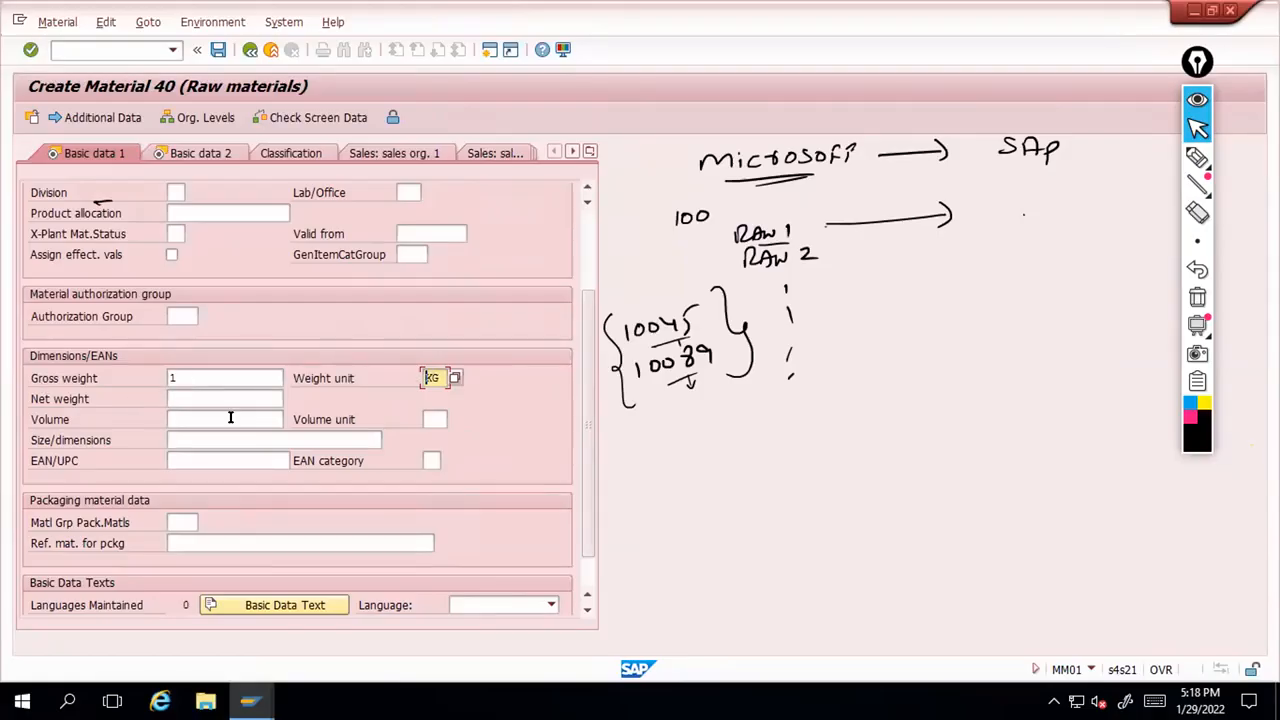
Examine the Basic data 1 fields, including volume, size/dimensions, description, base unit of measure and old material number
scroll(230, 418, down, 1)
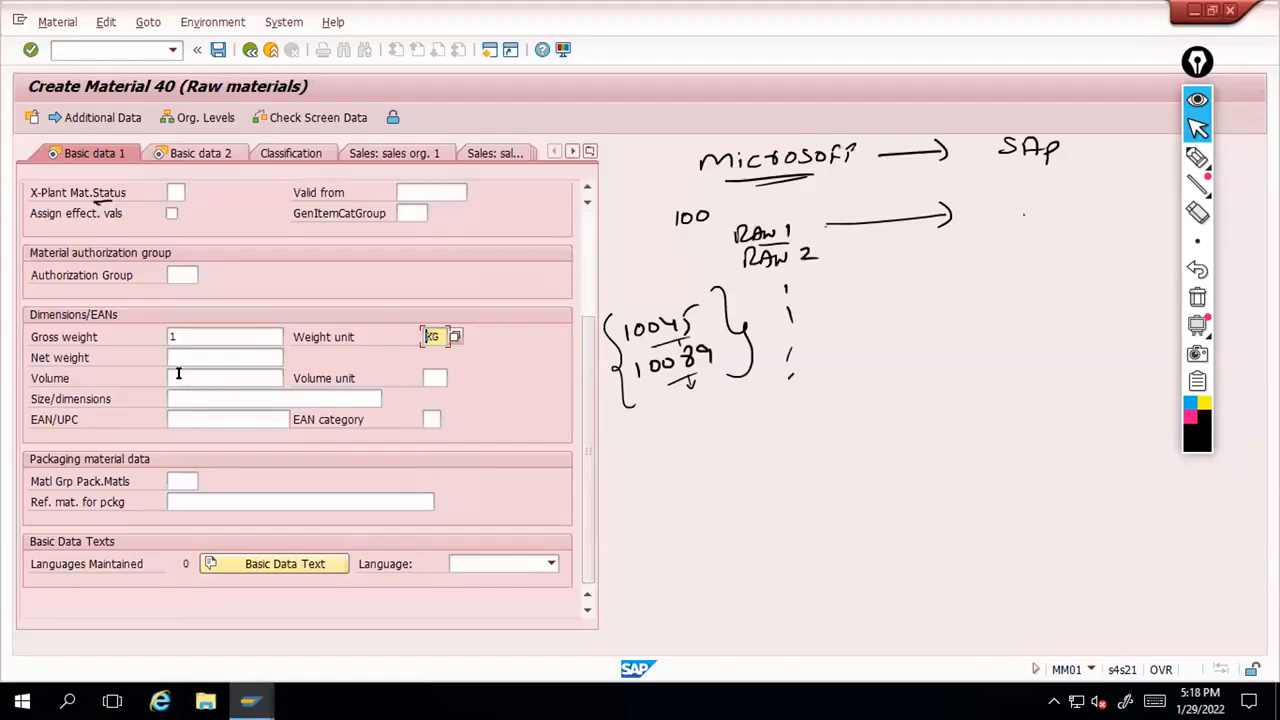
click(178, 373)
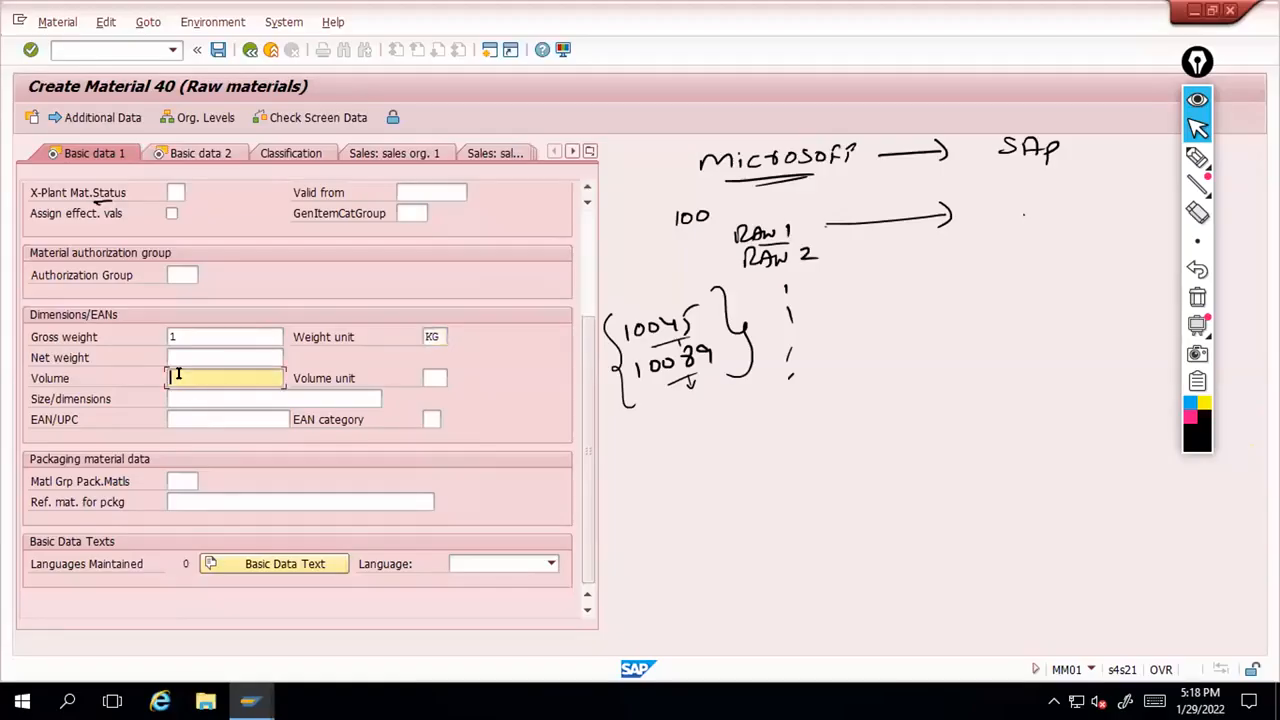
click(187, 398)
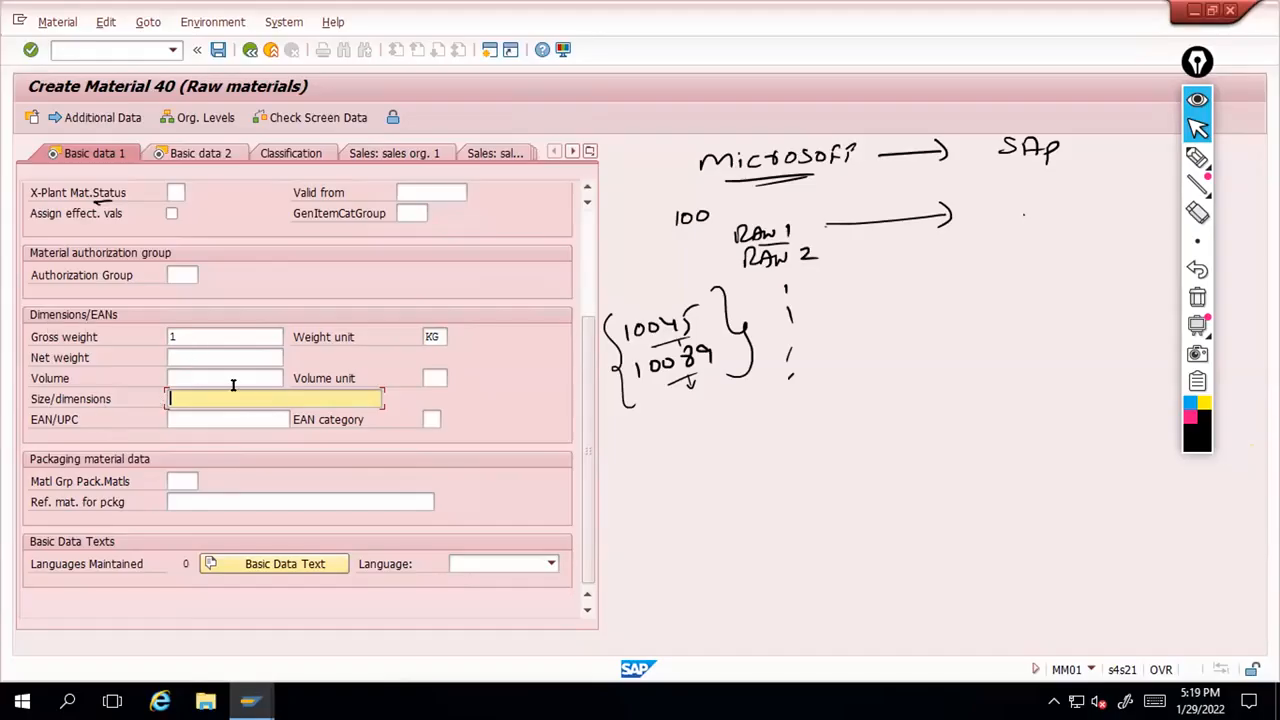
scroll(213, 369, up, 5)
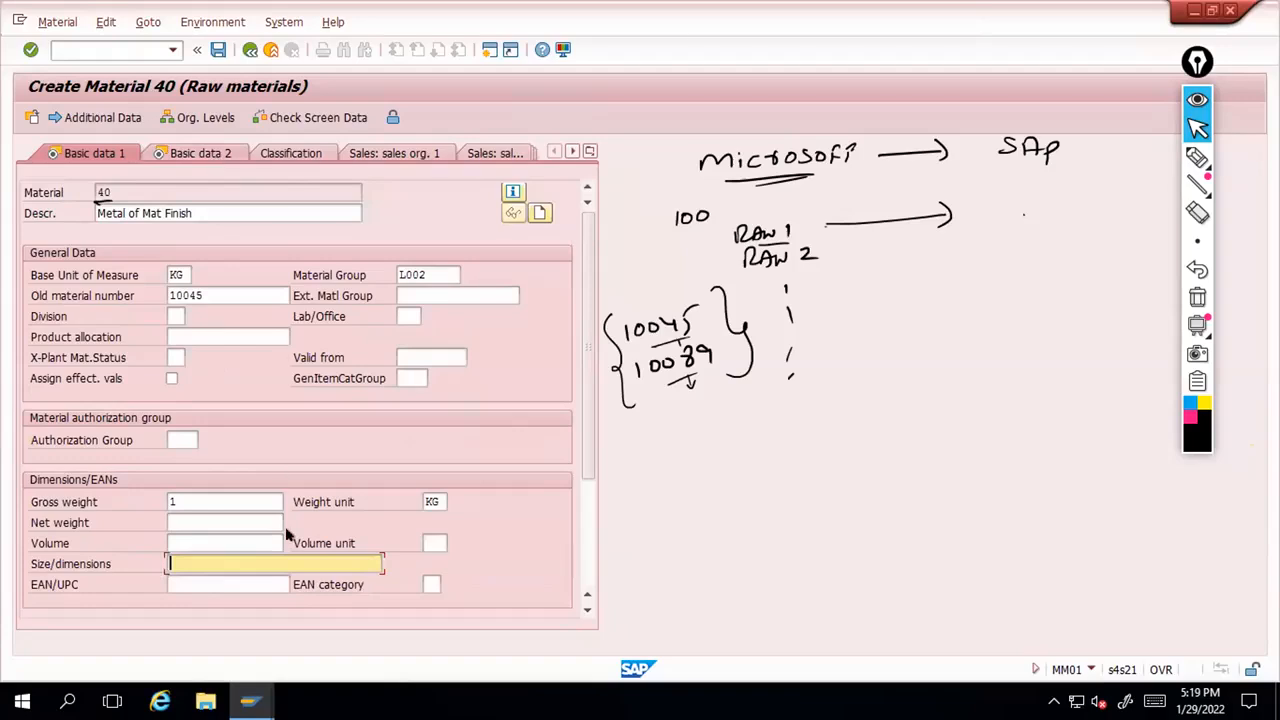
scroll(286, 532, down, 3)
scroll(125, 250, up, 3)
drag(198, 213, 82, 218)
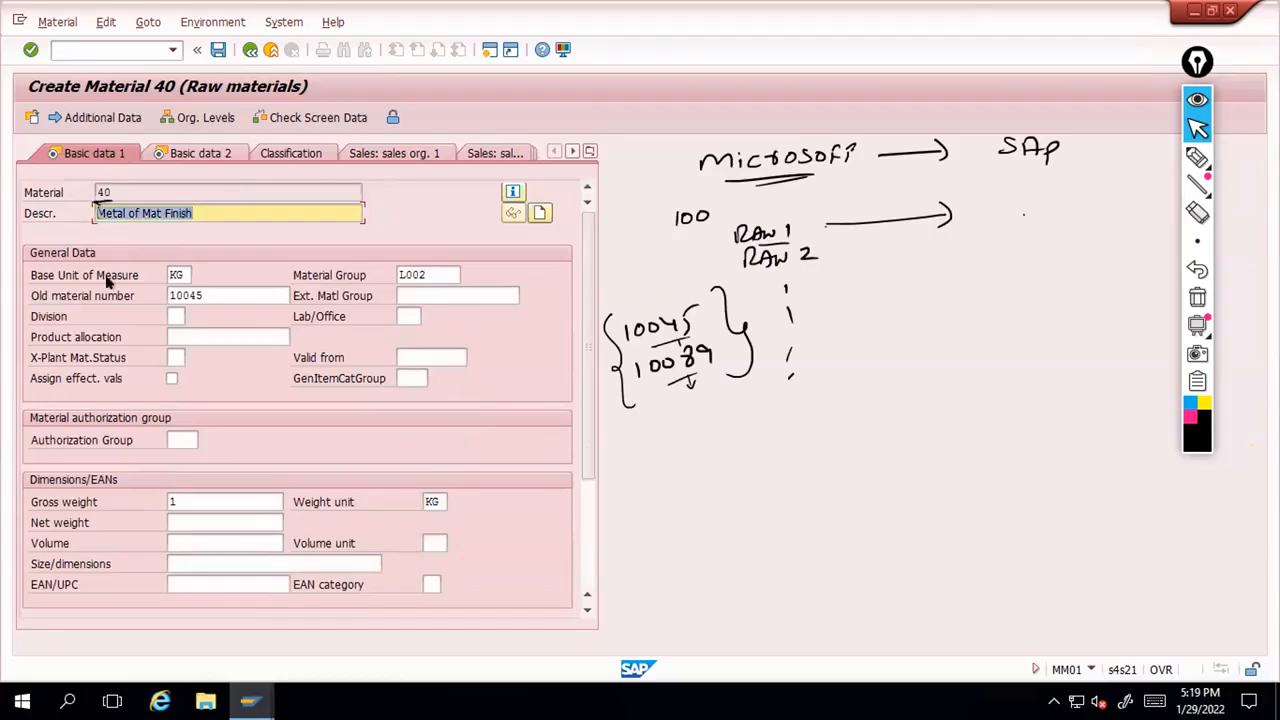
click(178, 273)
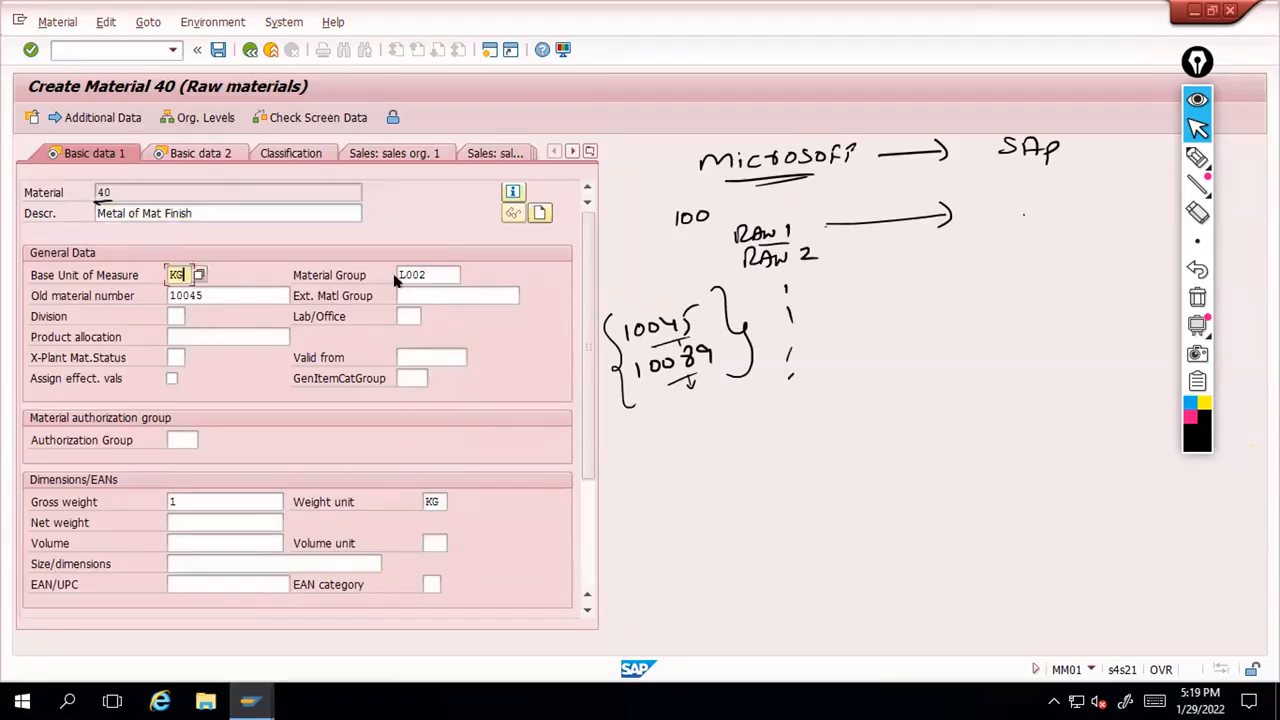
key(Tab)
click(240, 296)
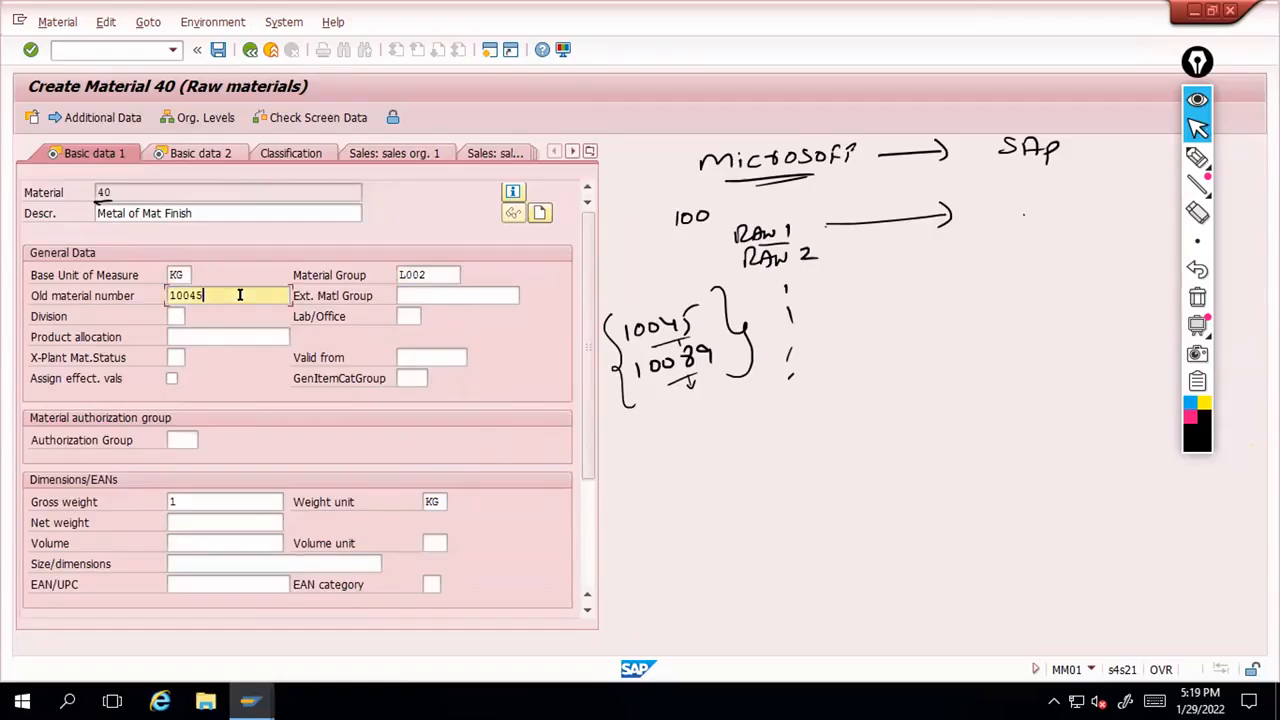
scroll(281, 398, down, 3)
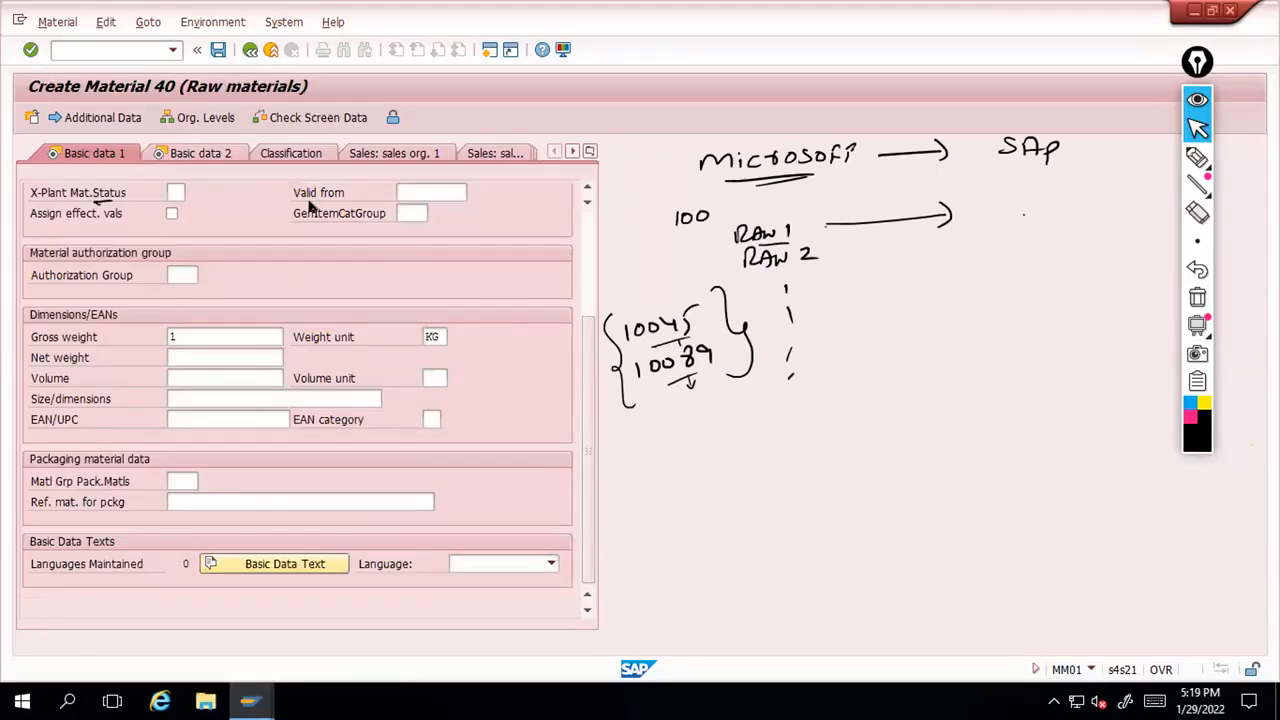
Examine the Basic data 2 view and its possible product group types, closing the list without choosing one
click(190, 157)
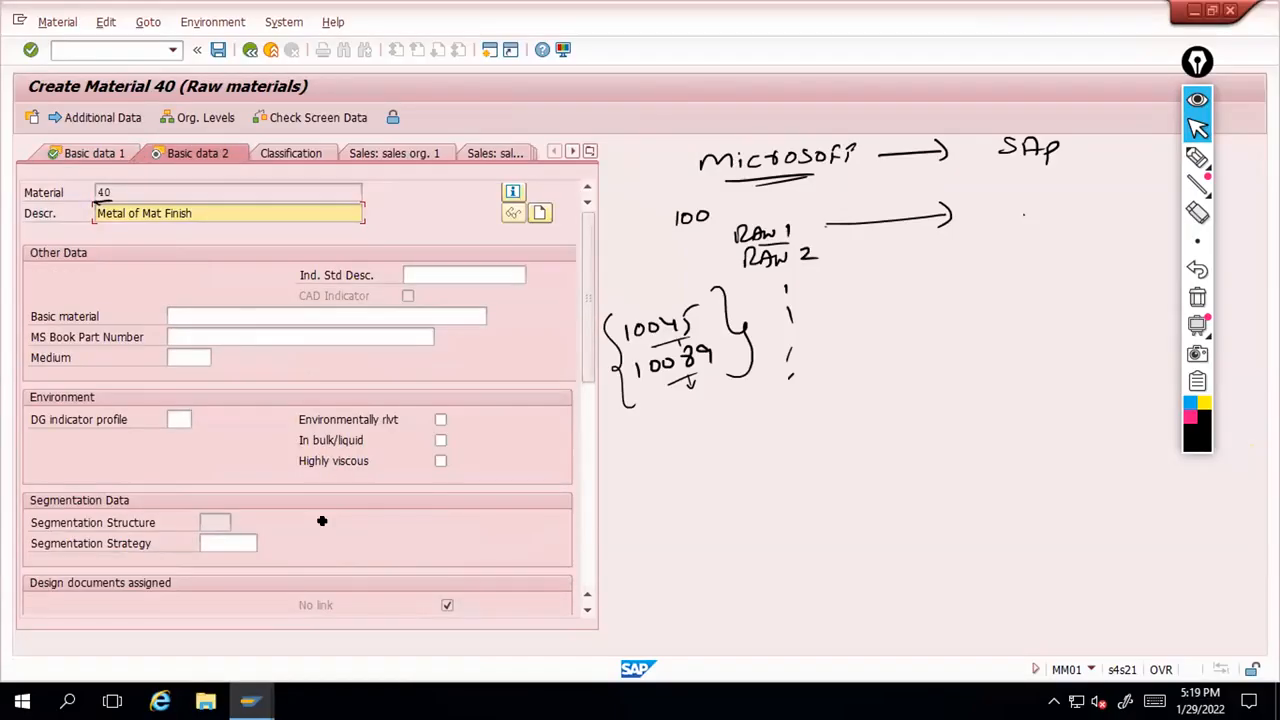
scroll(323, 527, down, 6)
scroll(323, 527, down, 3)
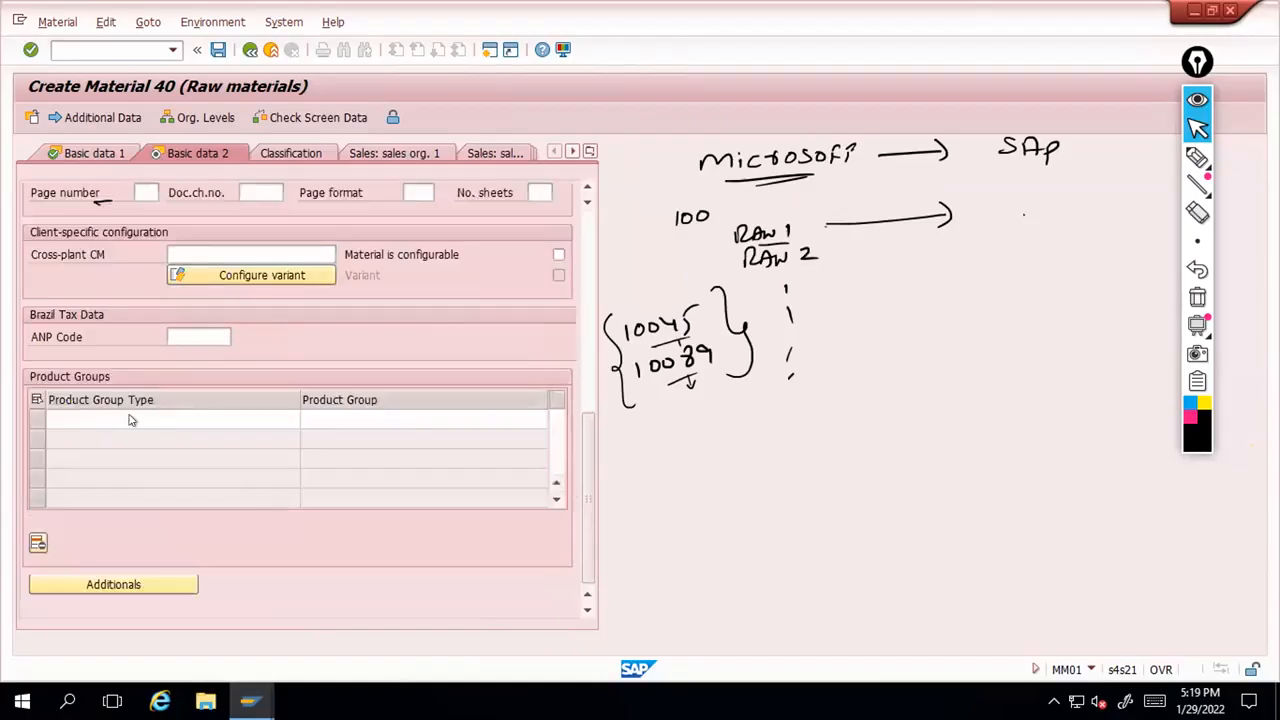
click(299, 443)
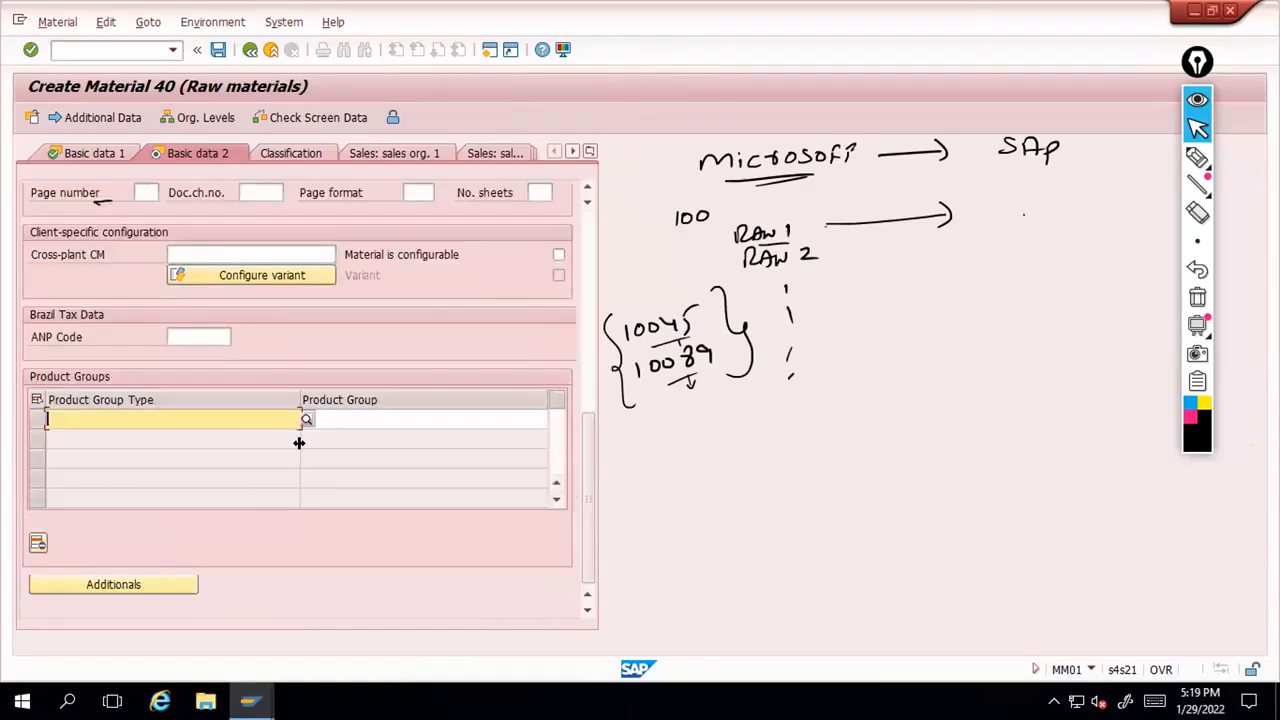
click(263, 346)
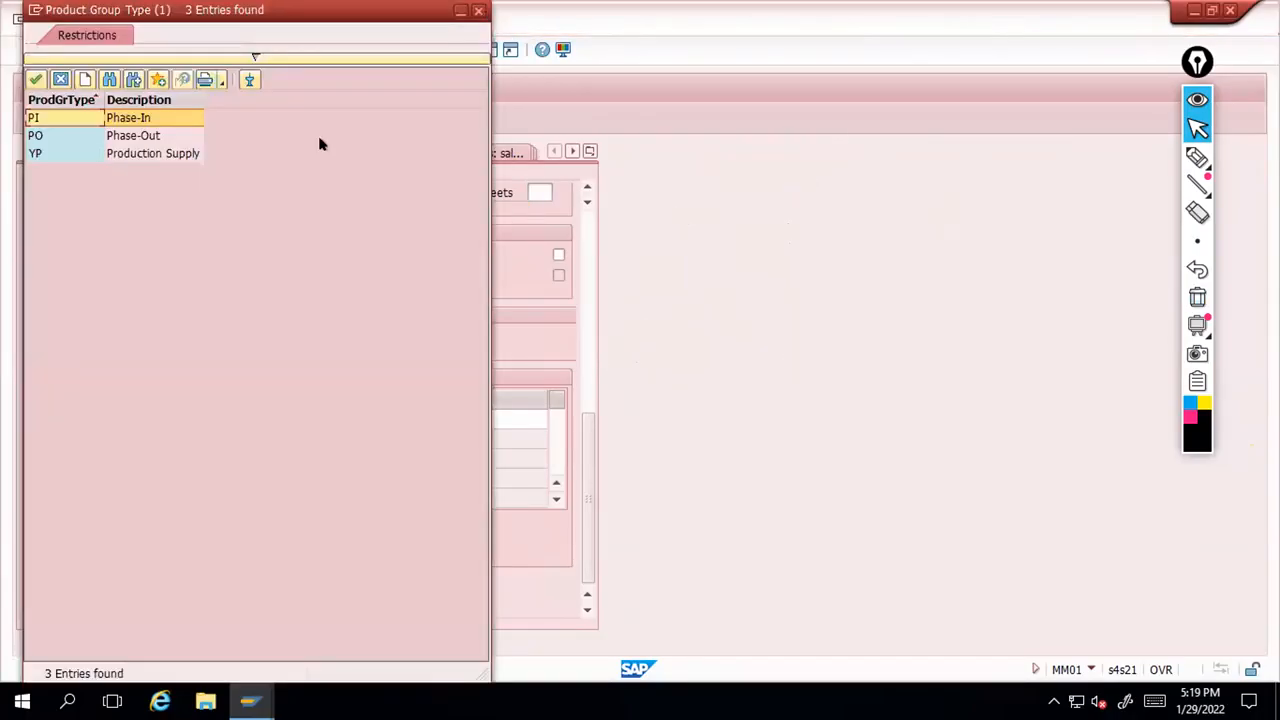
key(Escape)
Switch to the material's Purchasing view and look over the list of available views
click(589, 153)
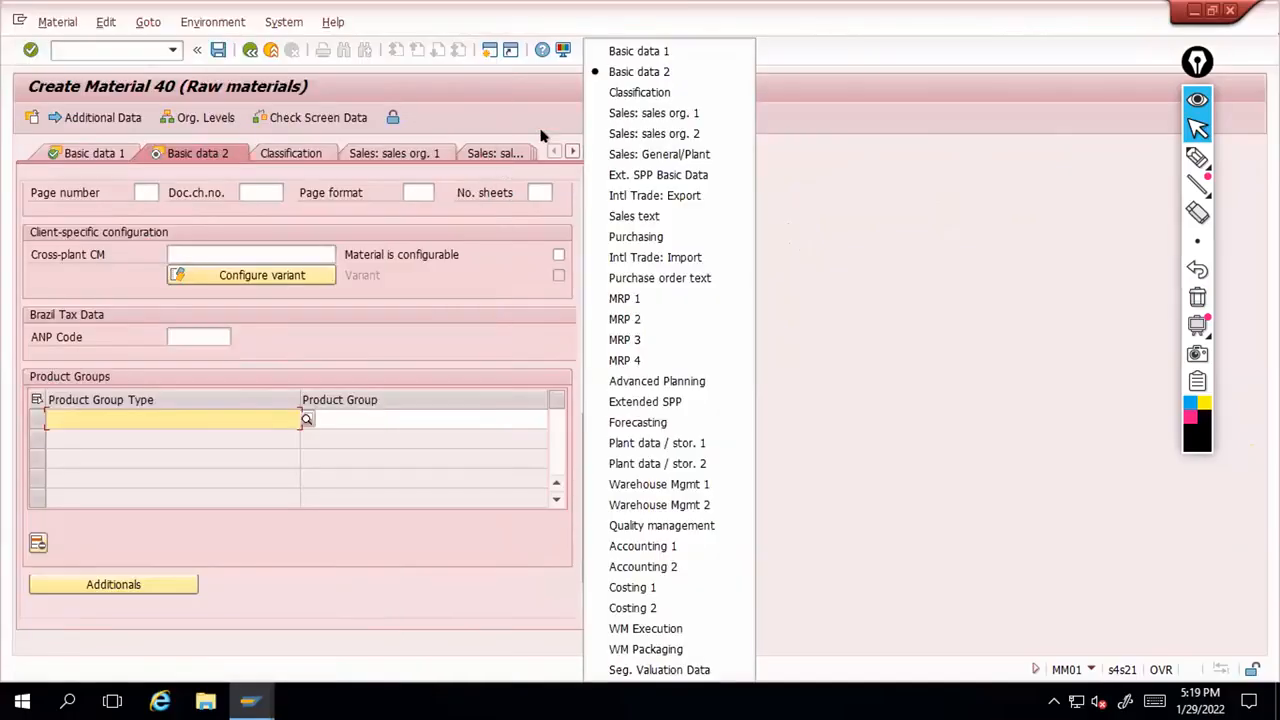
click(638, 232)
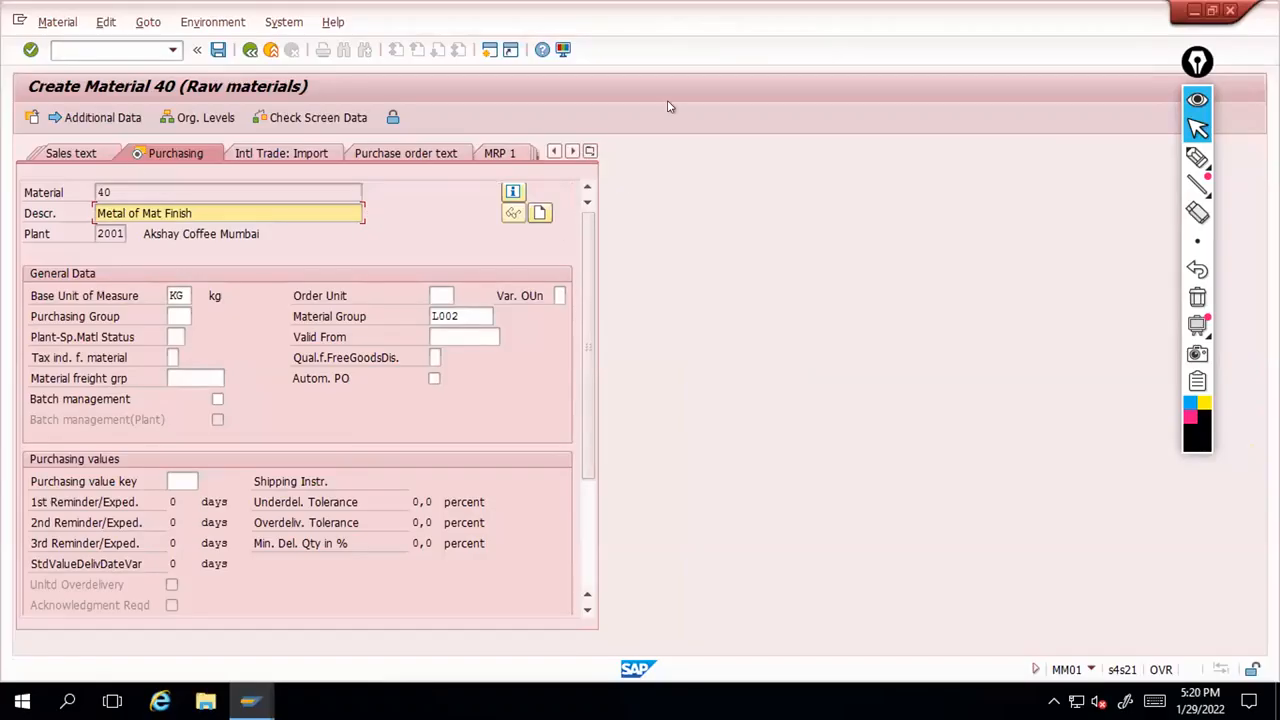
click(590, 152)
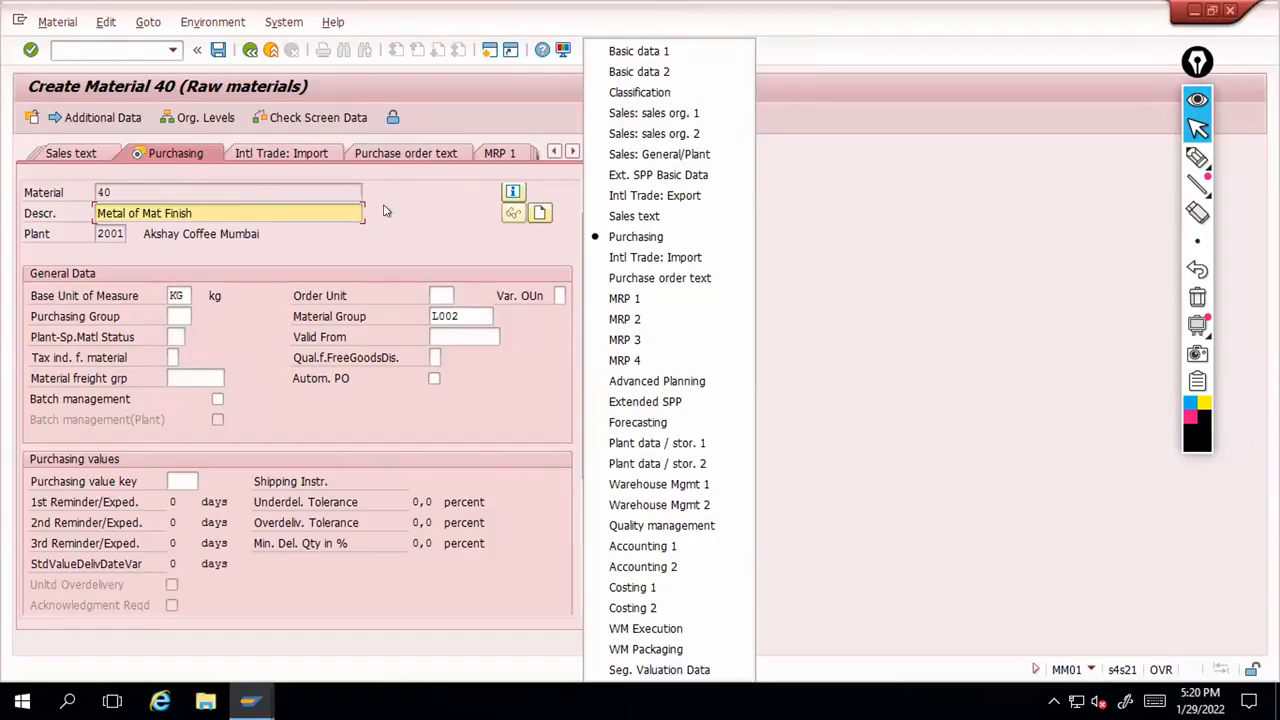
click(49, 187)
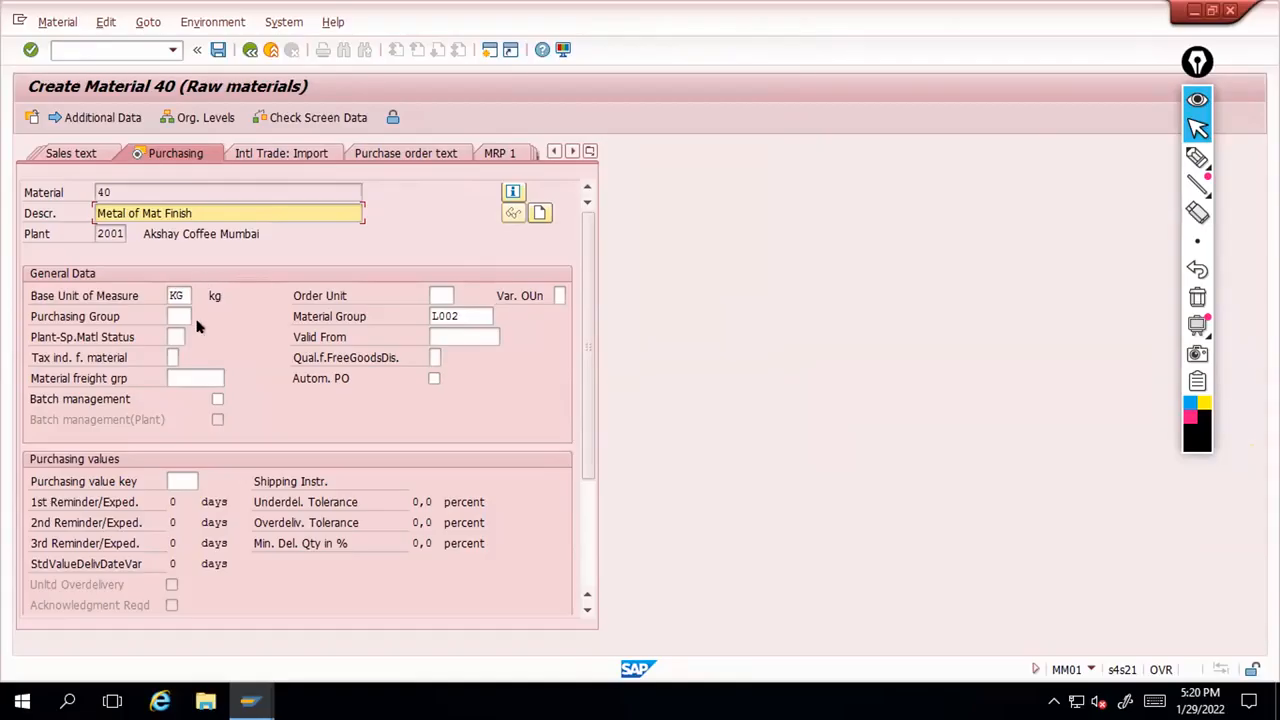
Look through the available purchasing groups and assign group 001 to the material
click(55, 318)
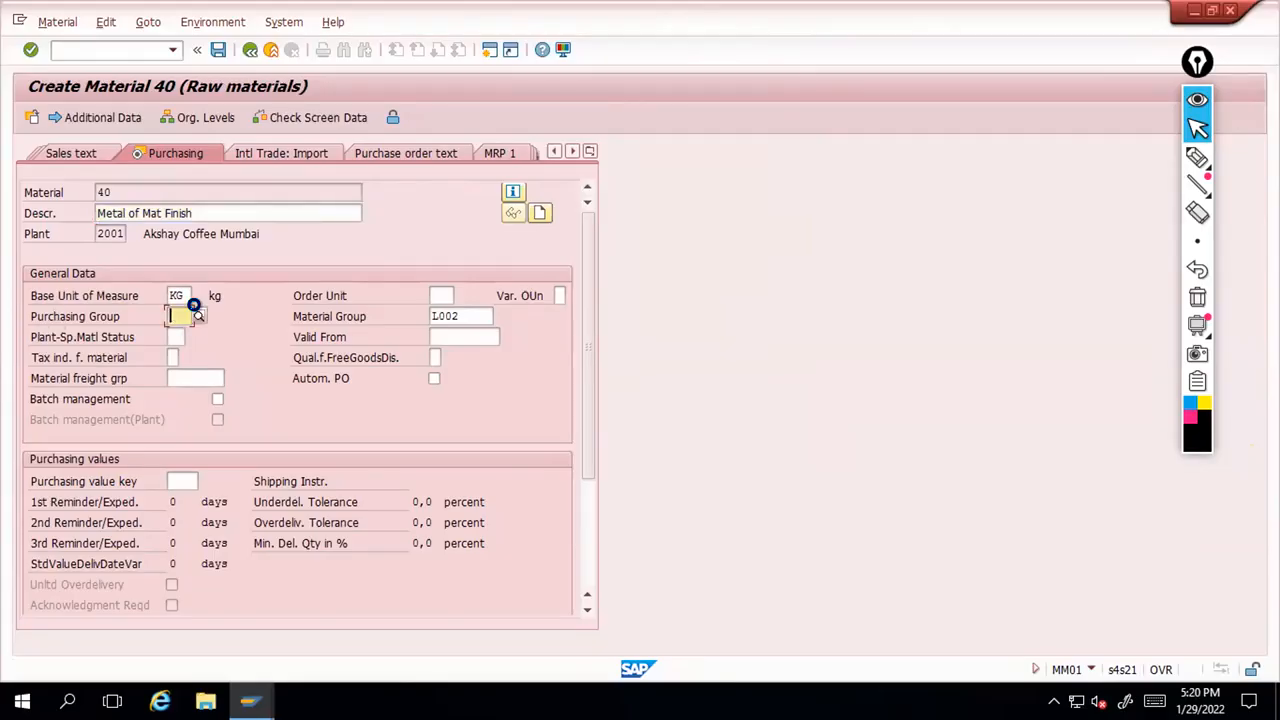
click(198, 316)
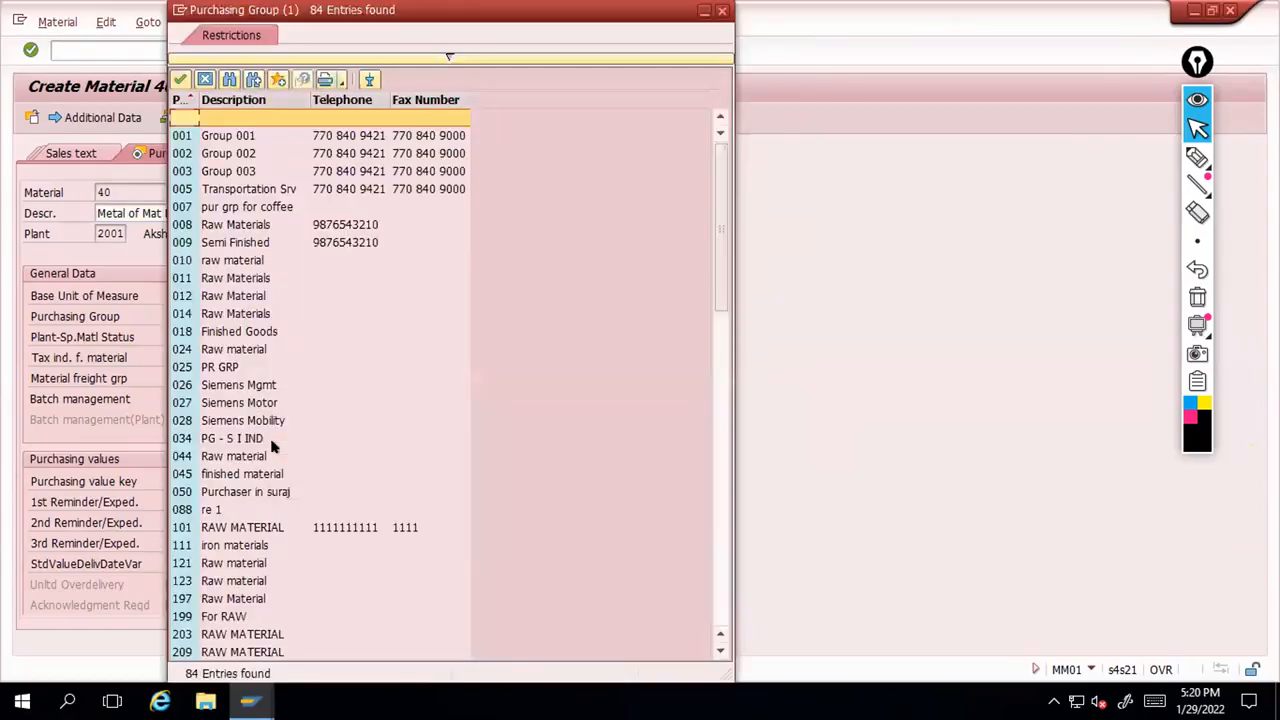
scroll(272, 447, down, 5)
scroll(272, 447, down, 10)
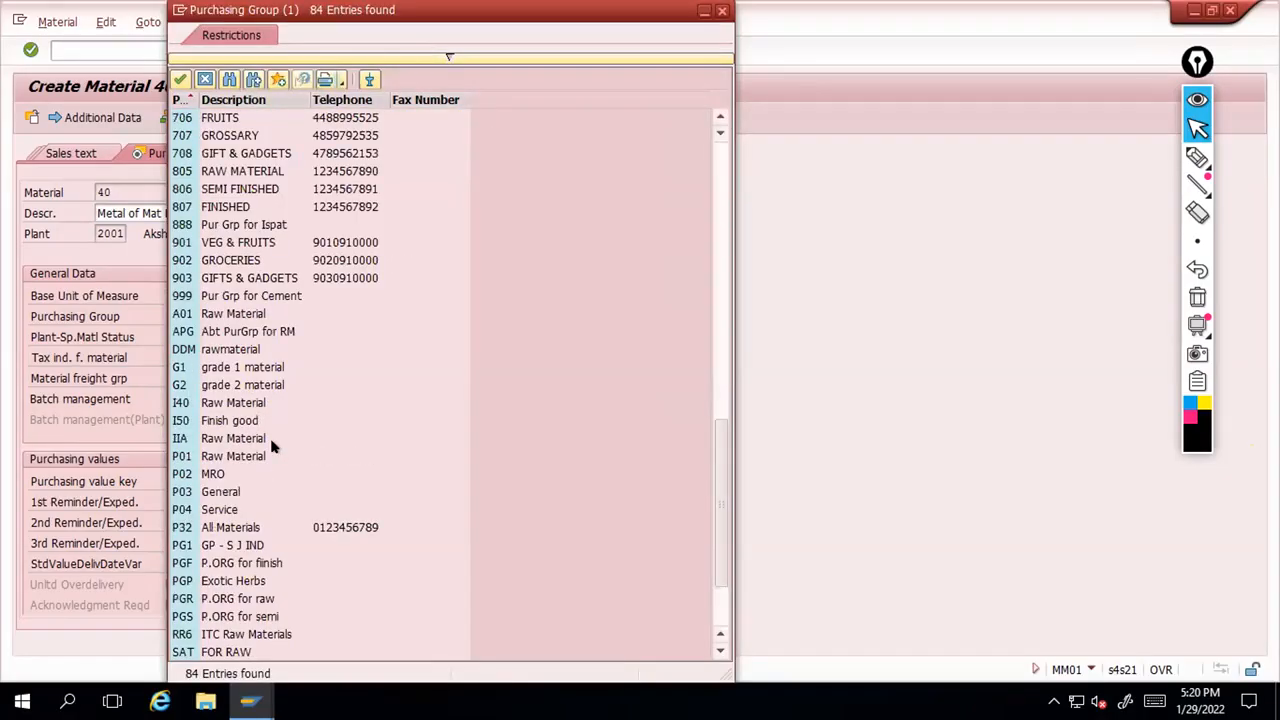
scroll(272, 447, up, 10)
scroll(352, 301, up, 6)
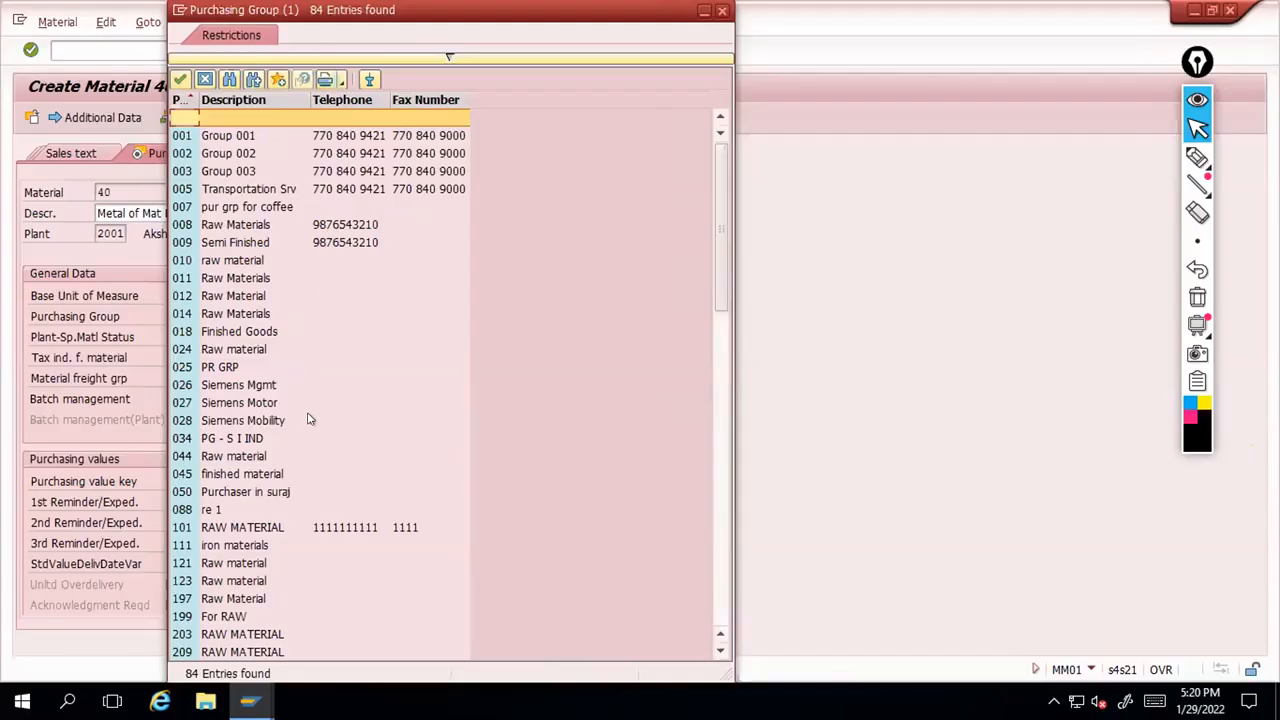
double_click(184, 142)
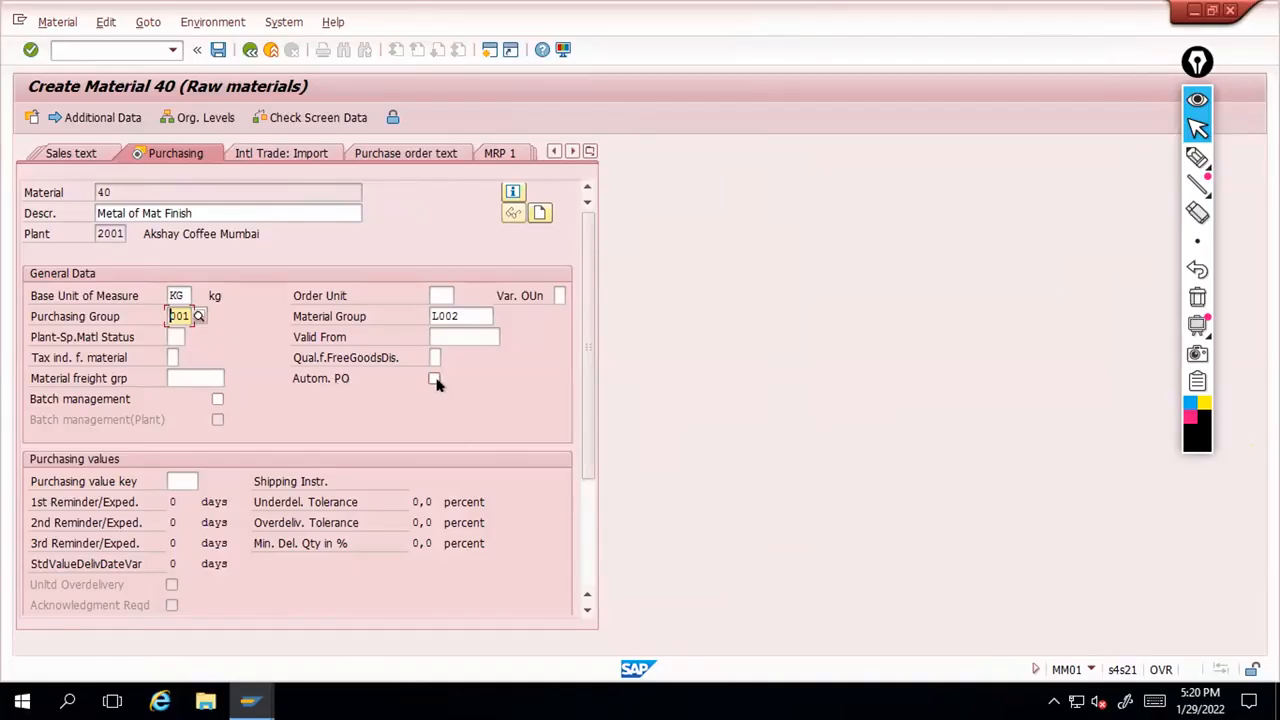
Look over the remaining Purchasing view fields, ending at the GR processing time
click(590, 150)
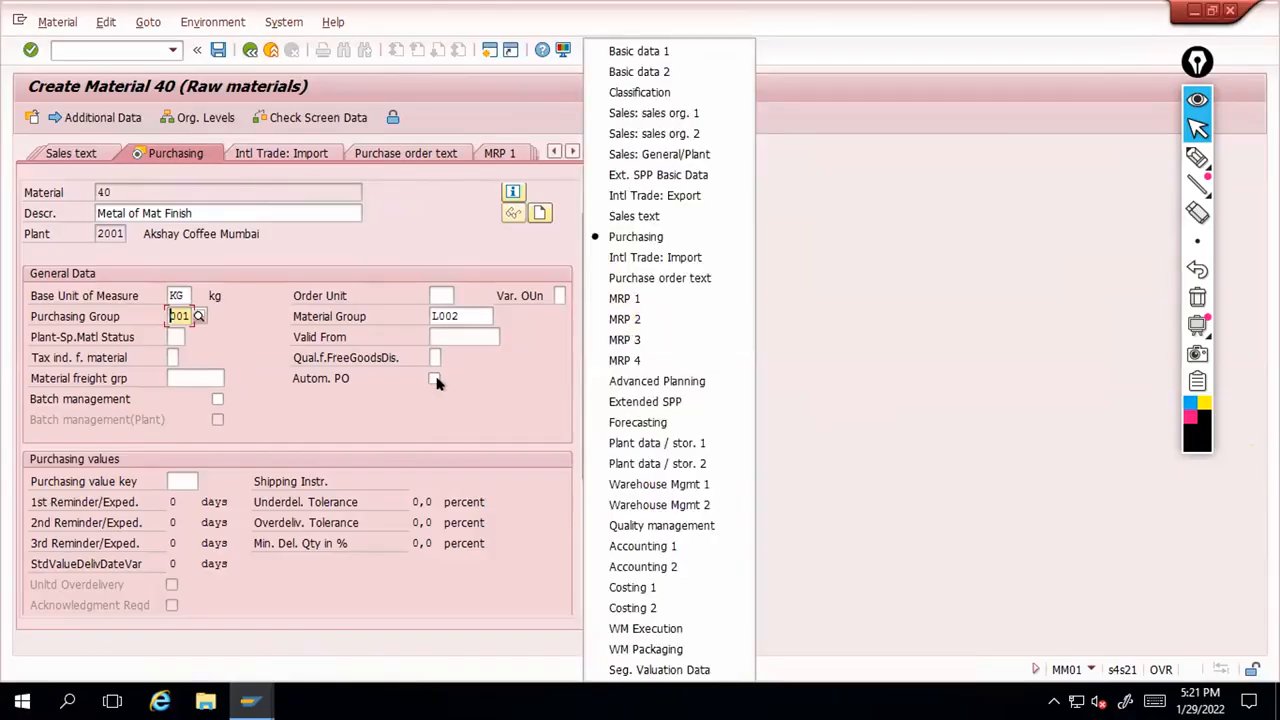
click(535, 390)
scroll(535, 390, down, 3)
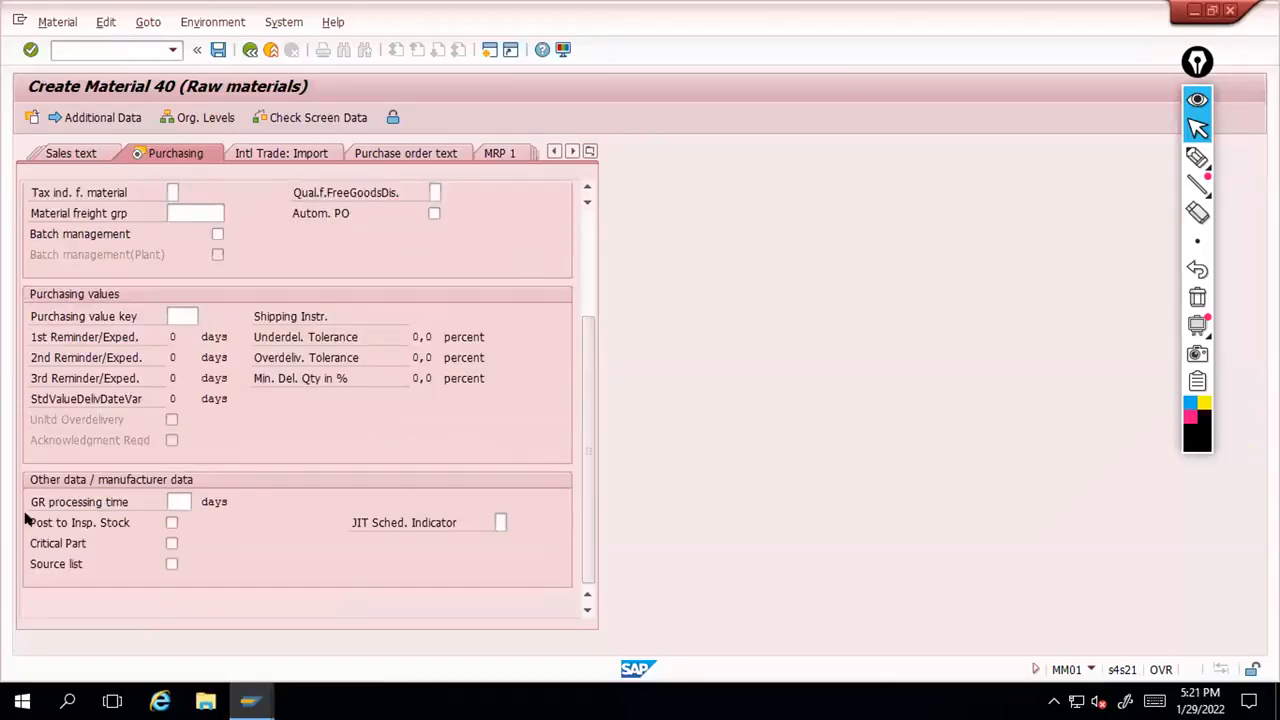
click(189, 504)
Handwrite "M1" with an arrow to "V1", and draw a curved arrow from M1 to a double-underlined "SL01"
click(1197, 160)
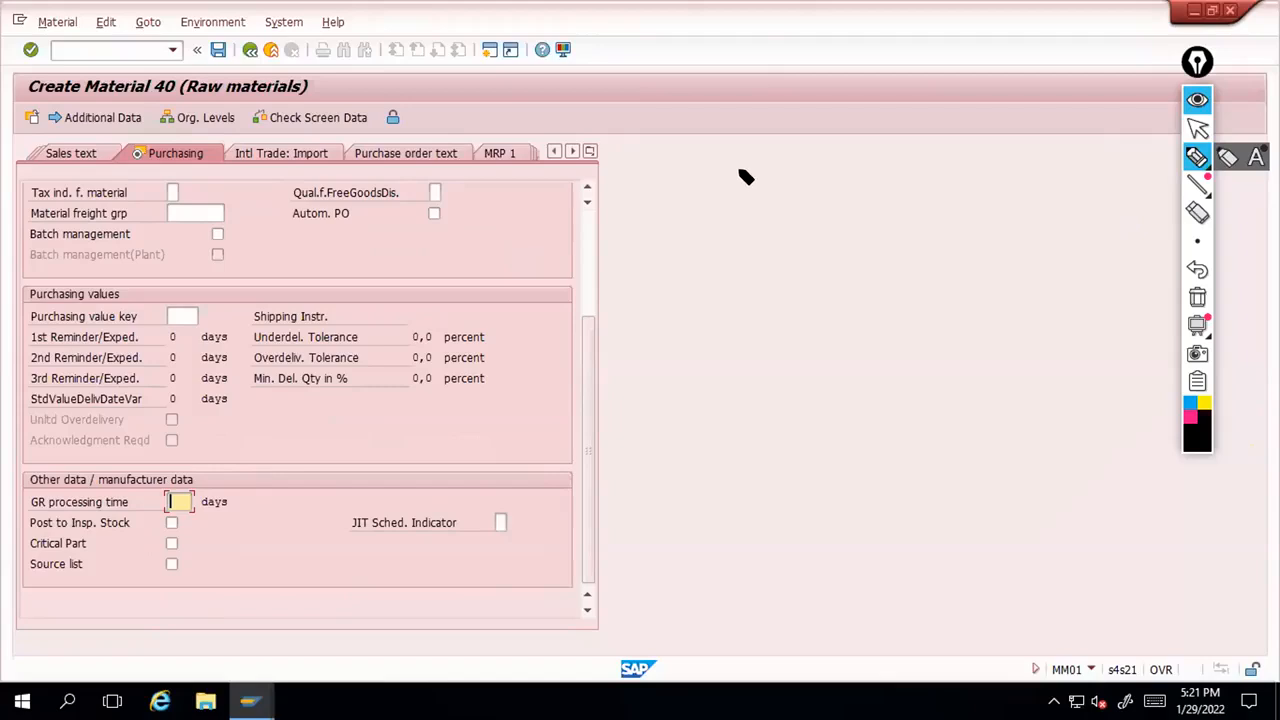
mouse_move(746, 162)
mouse_down()
mouse_move(746, 184)
mouse_move(771, 180)
mouse_up()
mouse_move(778, 172)
mouse_down()
mouse_move(775, 183)
mouse_move(906, 166)
mouse_up()
drag(913, 167, 914, 178)
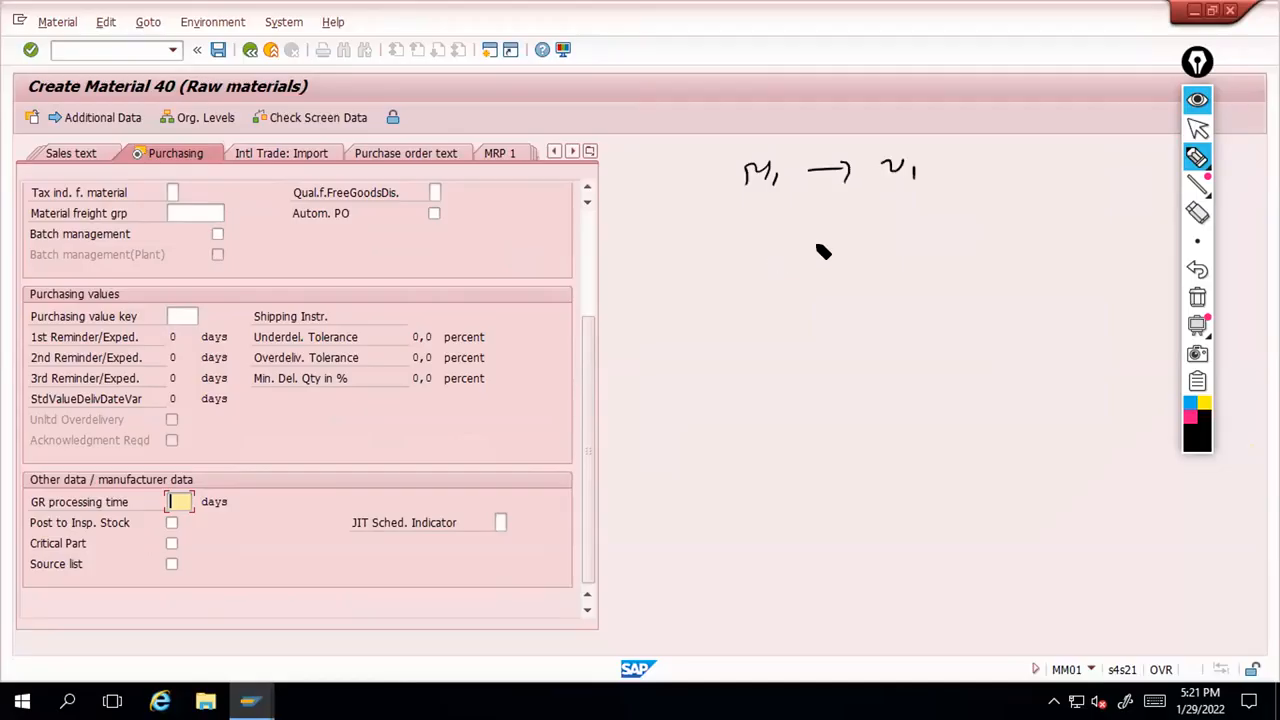
mouse_move(823, 245)
mouse_down()
mouse_move(811, 262)
mouse_move(846, 260)
mouse_up()
drag(856, 245, 857, 245)
drag(875, 240, 875, 258)
drag(807, 275, 879, 268)
drag(829, 282, 875, 274)
drag(746, 202, 772, 264)
drag(764, 250, 760, 277)
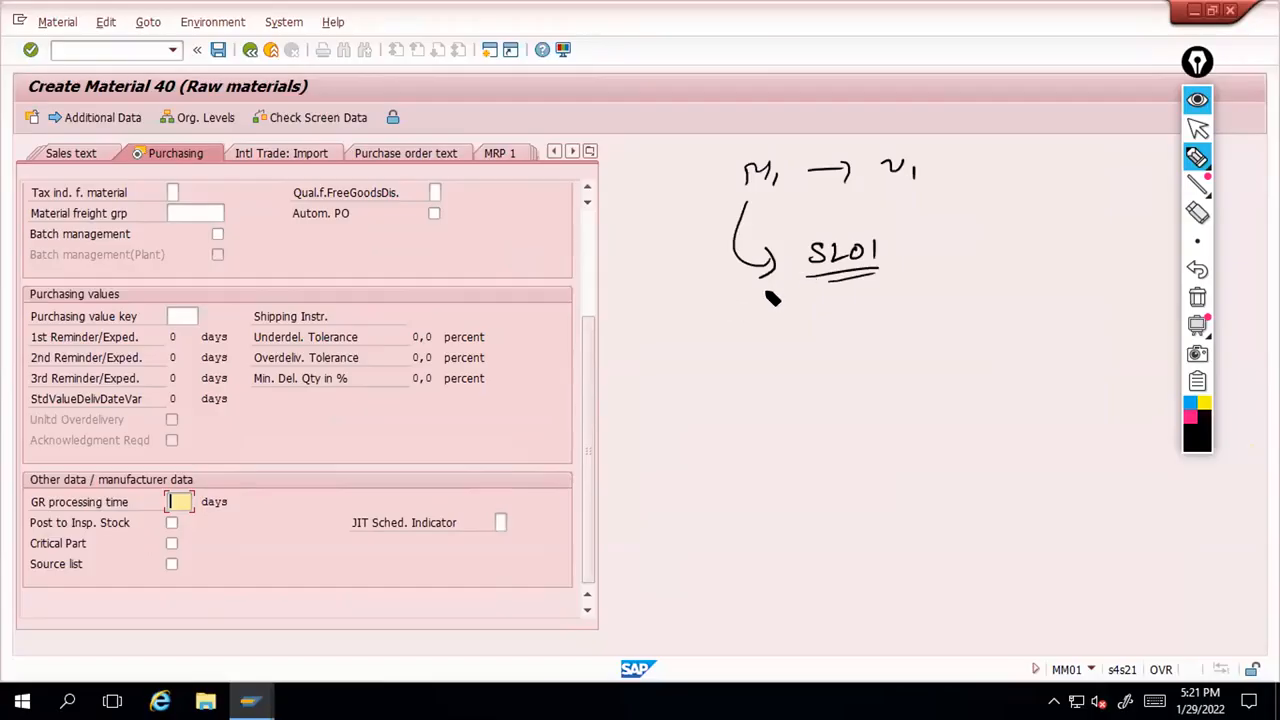
Sketch a small hatched box under the SL01 arrow and handwrite "Goods receipt" with an outline around it
drag(765, 290, 784, 311)
drag(760, 314, 785, 311)
mouse_move(764, 299)
mouse_down()
mouse_move(783, 297)
mouse_move(761, 313)
mouse_up()
drag(774, 287, 771, 310)
drag(656, 350, 661, 361)
mouse_move(670, 357)
mouse_down()
mouse_move(716, 350)
mouse_move(717, 379)
mouse_move(790, 344)
mouse_up()
drag(655, 391, 656, 403)
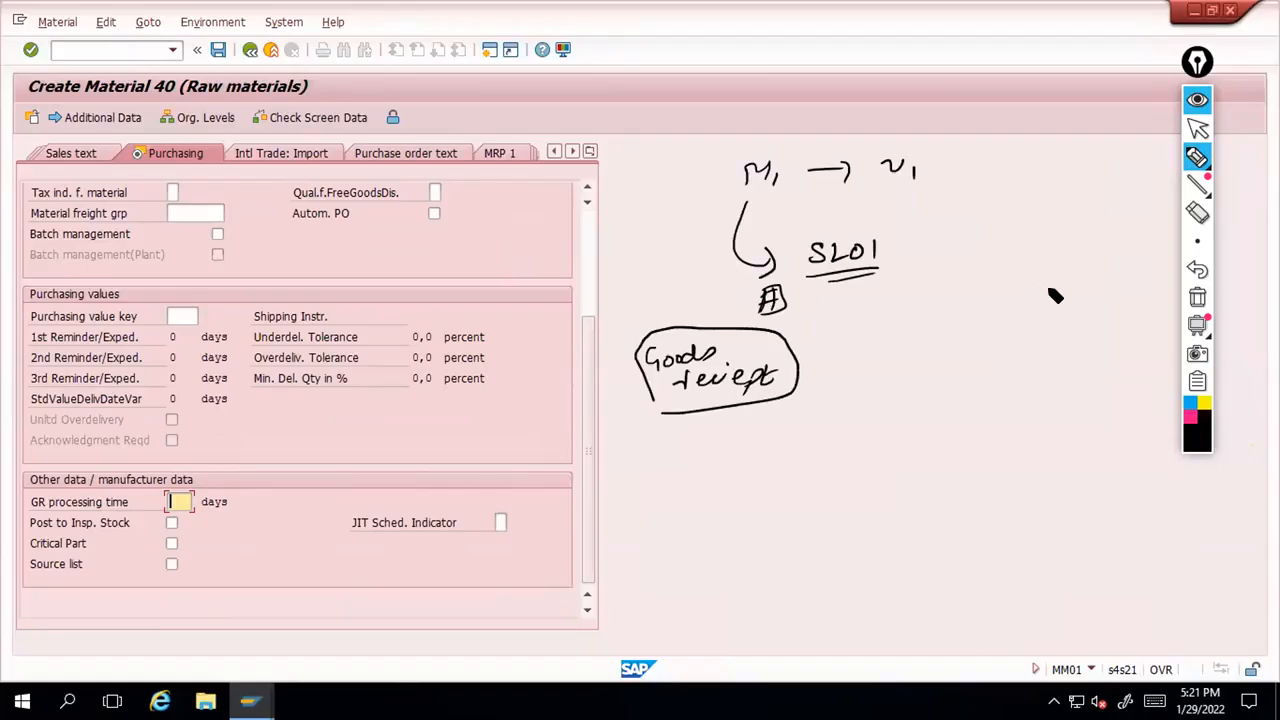
Handwrite an underlined "P2P" and add arrows from the goods receipt note, one leading to "1 day" and "2 day"
mouse_move(1050, 291)
mouse_down()
mouse_move(1056, 309)
mouse_move(1078, 300)
mouse_up()
drag(1018, 326, 1078, 312)
drag(719, 408, 732, 430)
mouse_move(799, 370)
mouse_down()
mouse_move(893, 366)
mouse_move(900, 402)
mouse_up()
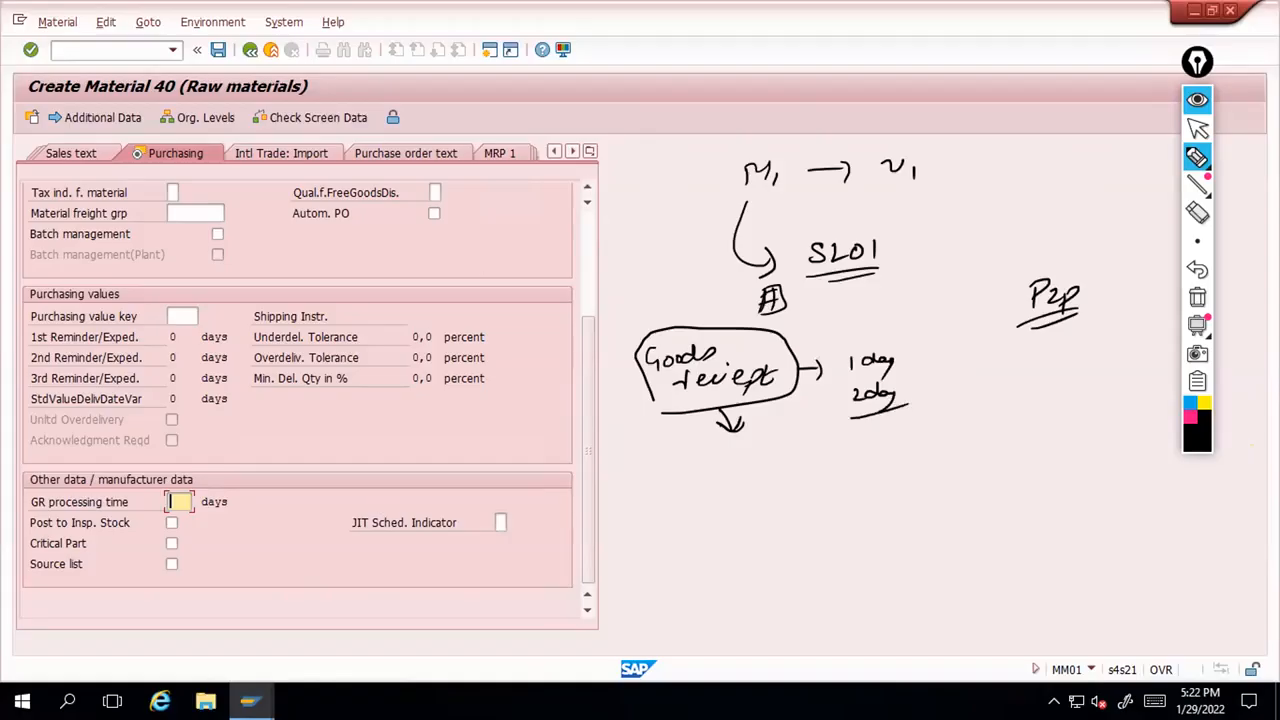
Set the material's GR processing time to 1 day
click(1197, 158)
click(1197, 128)
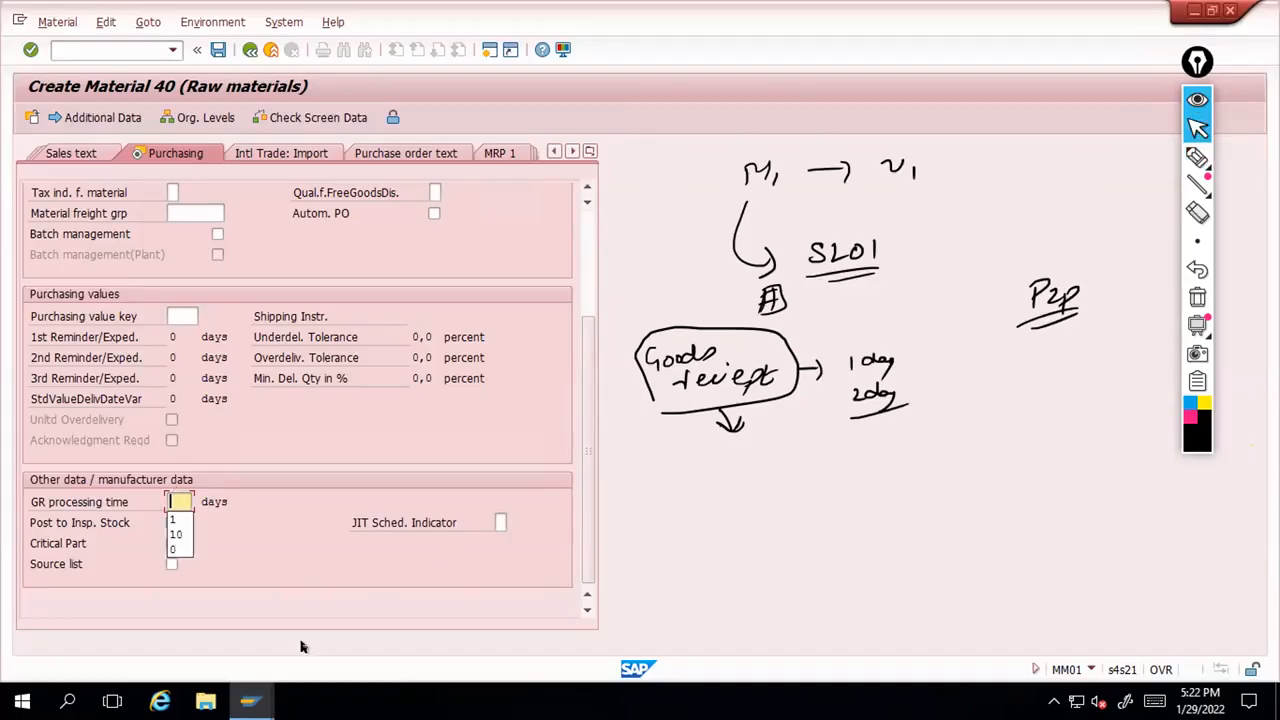
text(1)
click(233, 521)
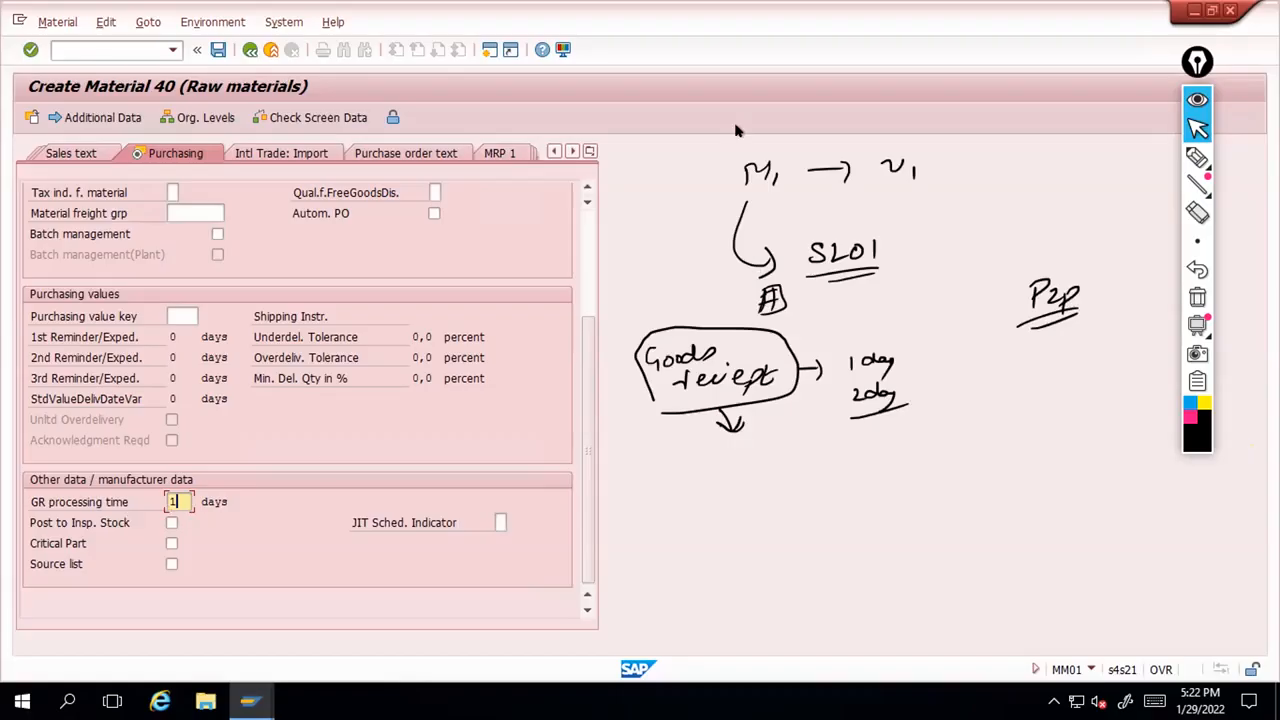
Open the Plant data / stor. 1 view of the material
click(590, 150)
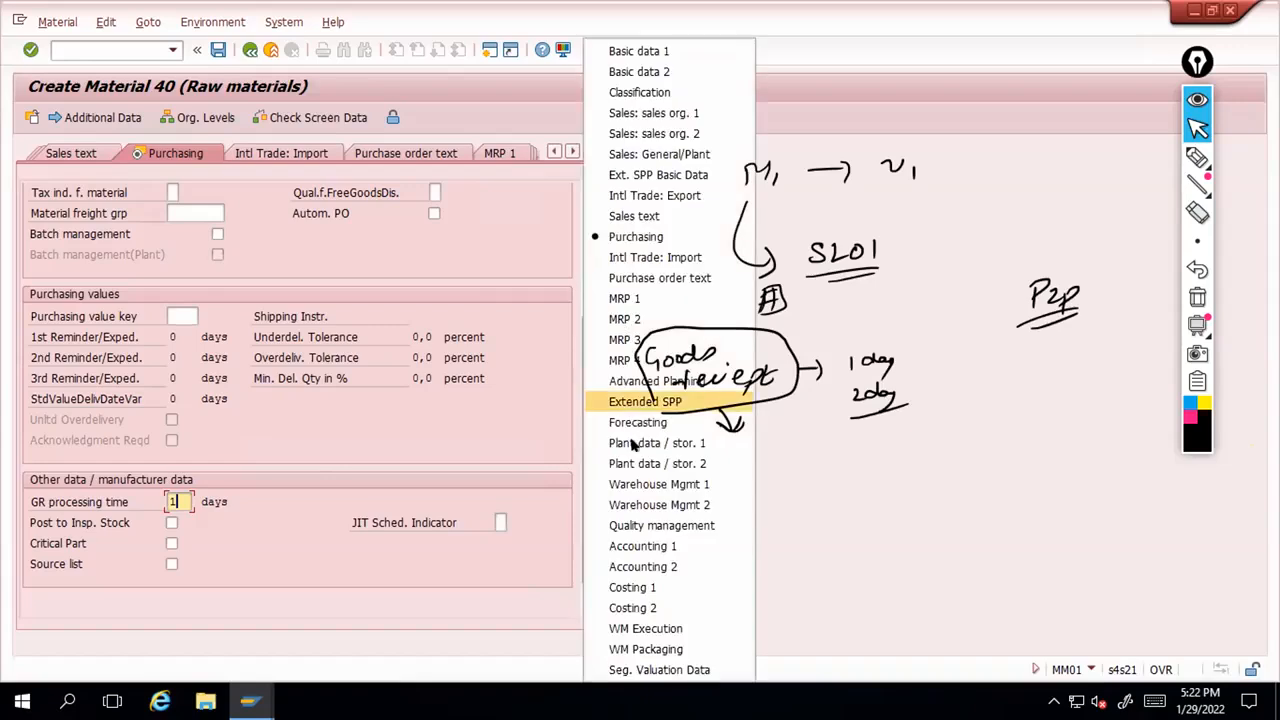
click(636, 443)
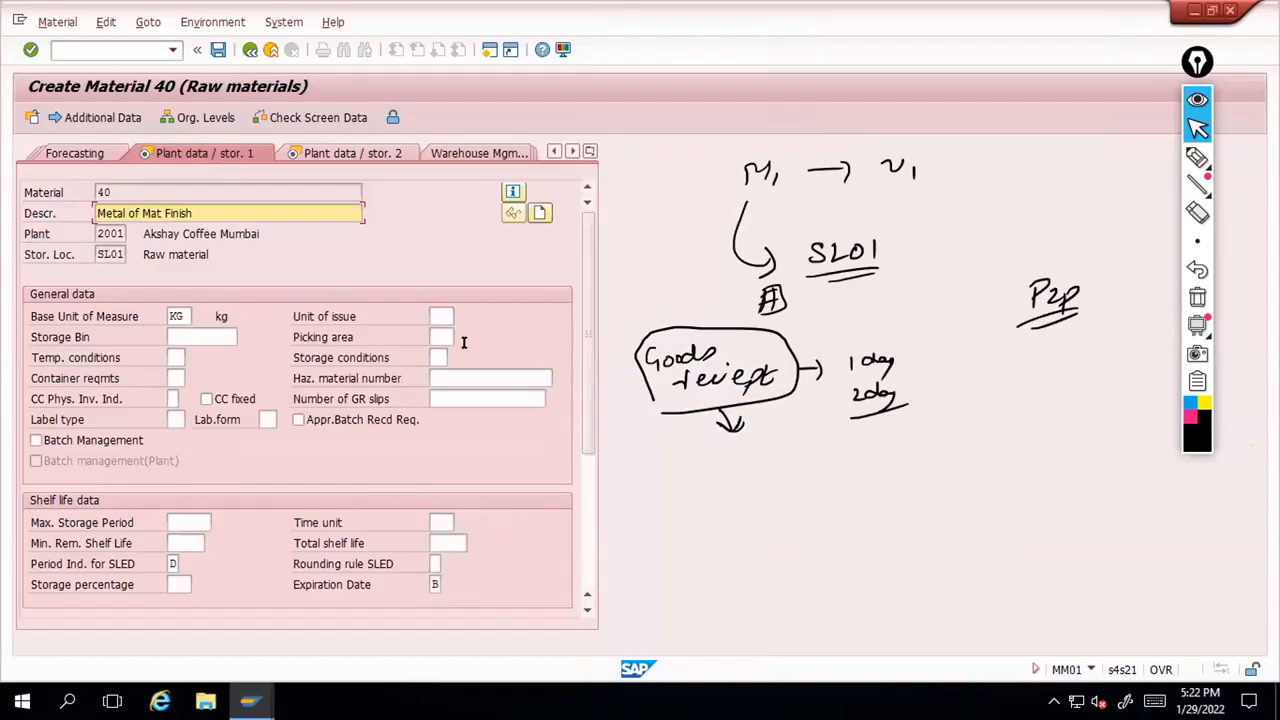
key(Tab)
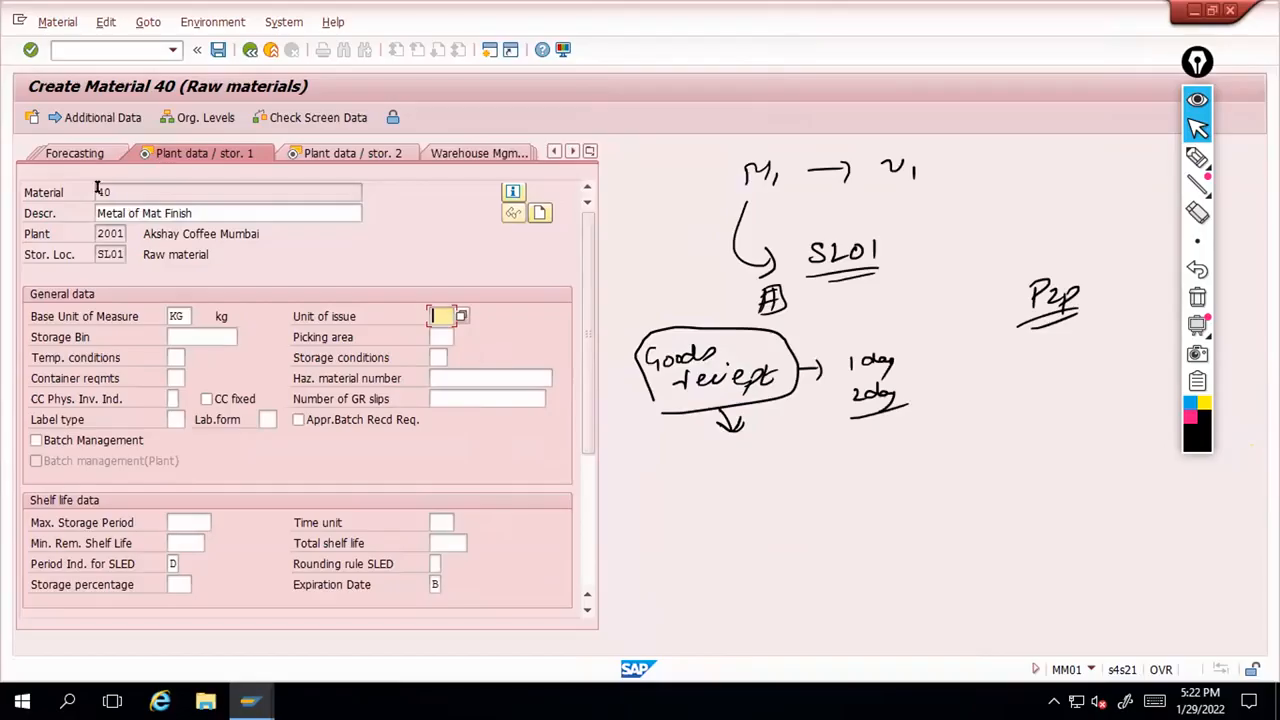
click(370, 202)
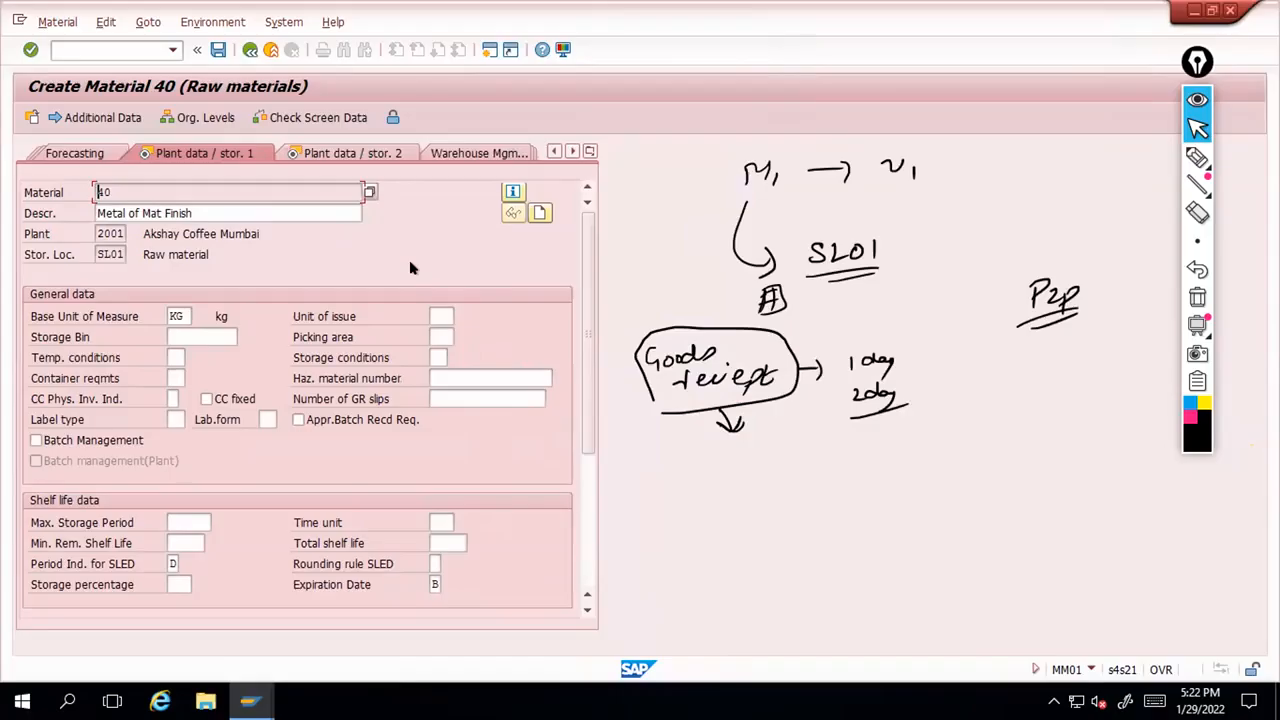
Choose M (Meter) from the measurement units as the material's unit of issue
click(440, 316)
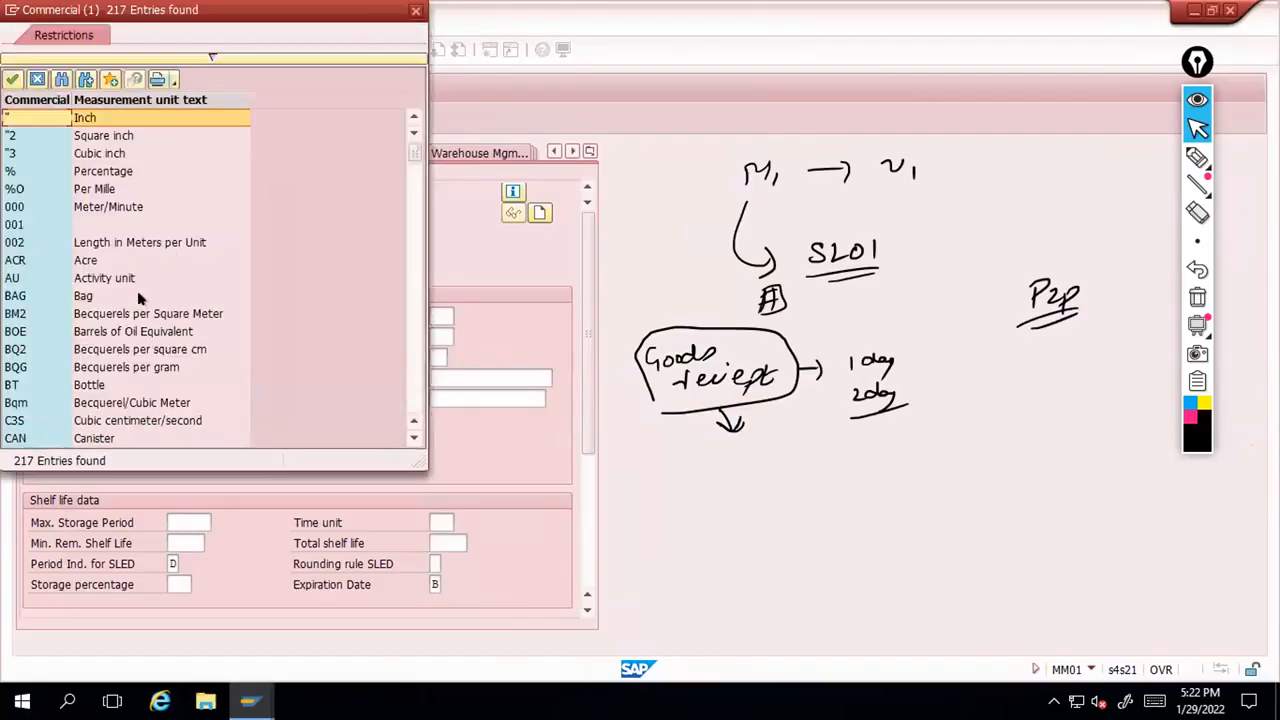
click(12, 297)
scroll(115, 357, down, 5)
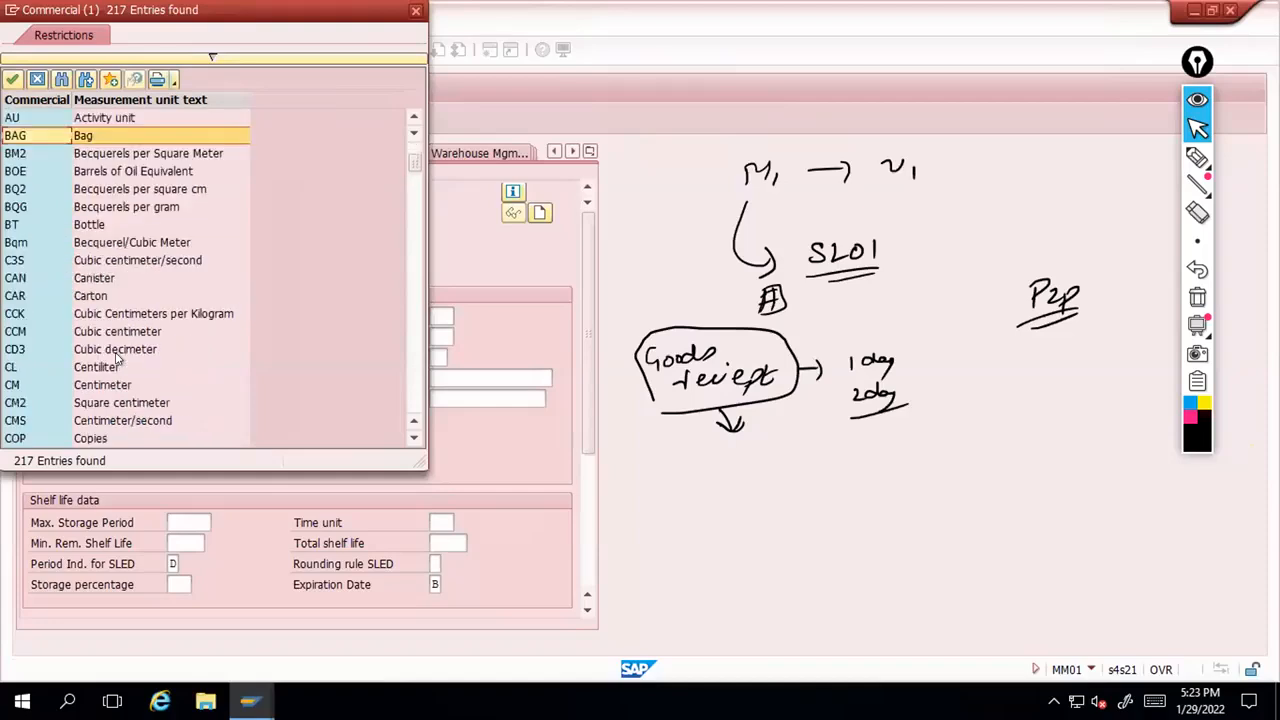
scroll(115, 357, down, 10)
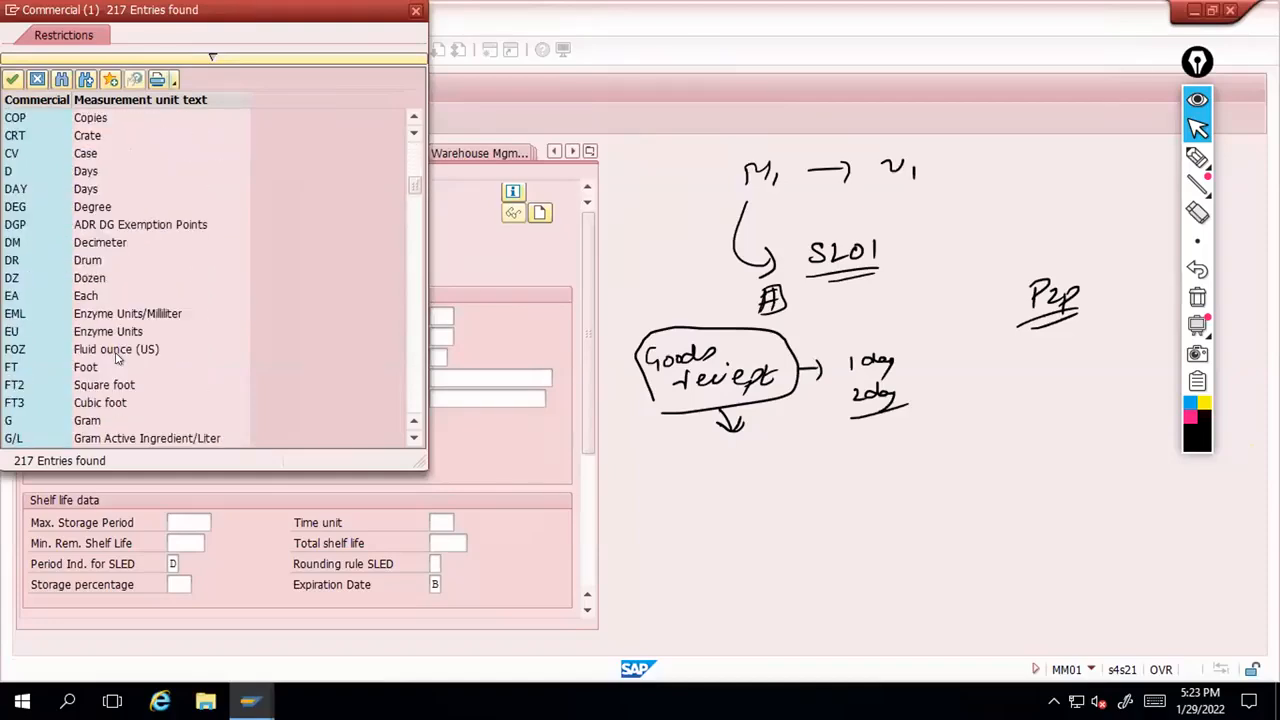
scroll(116, 358, down, 15)
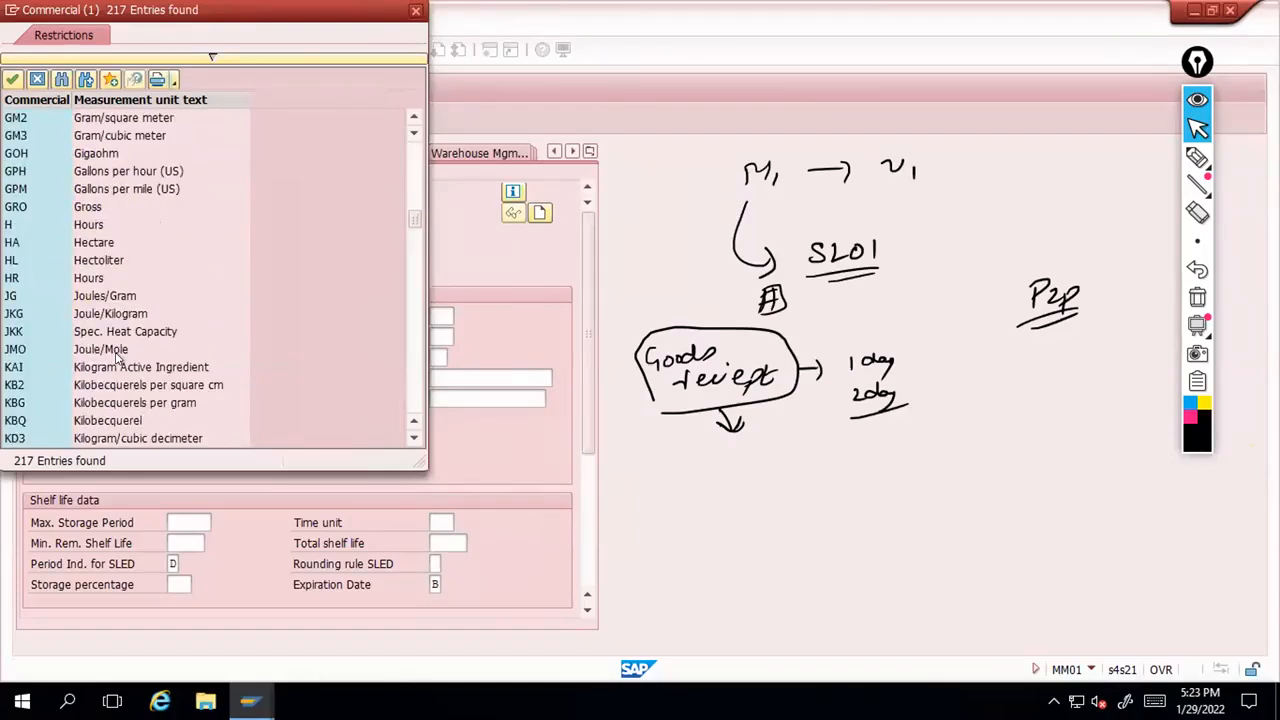
scroll(116, 358, down, 6)
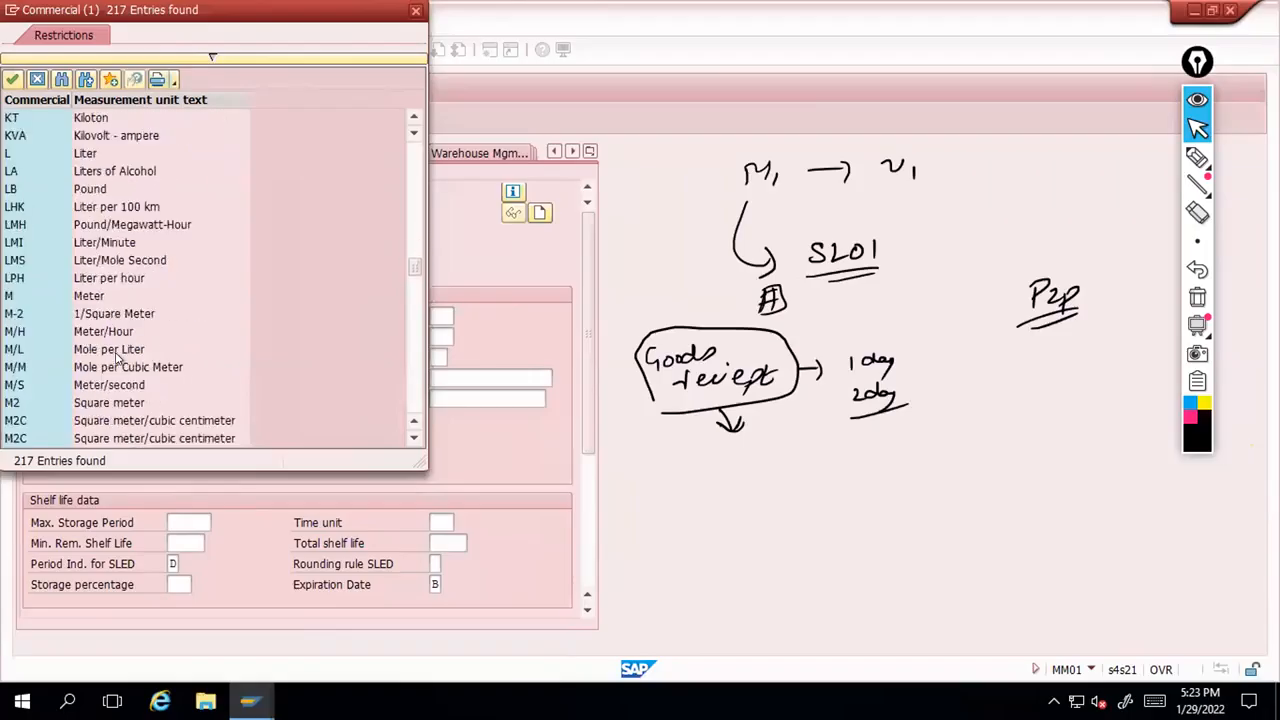
scroll(116, 358, up, 1)
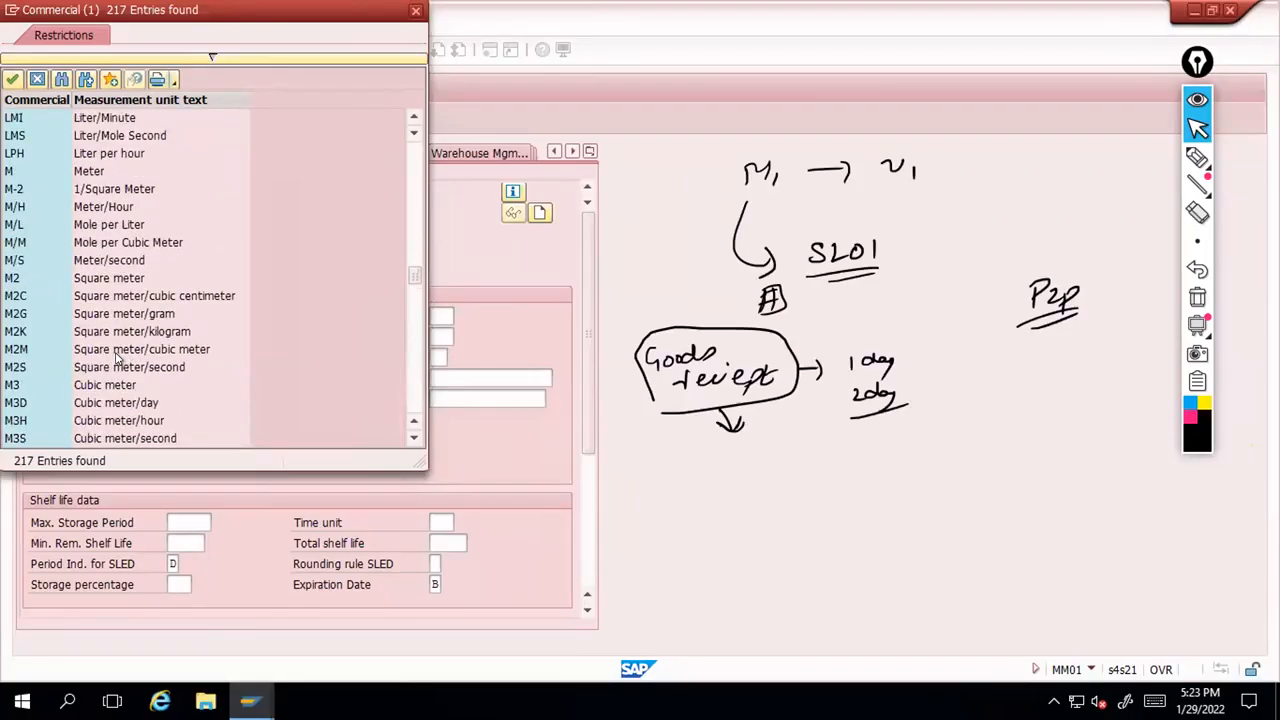
click(18, 170)
double_click(18, 168)
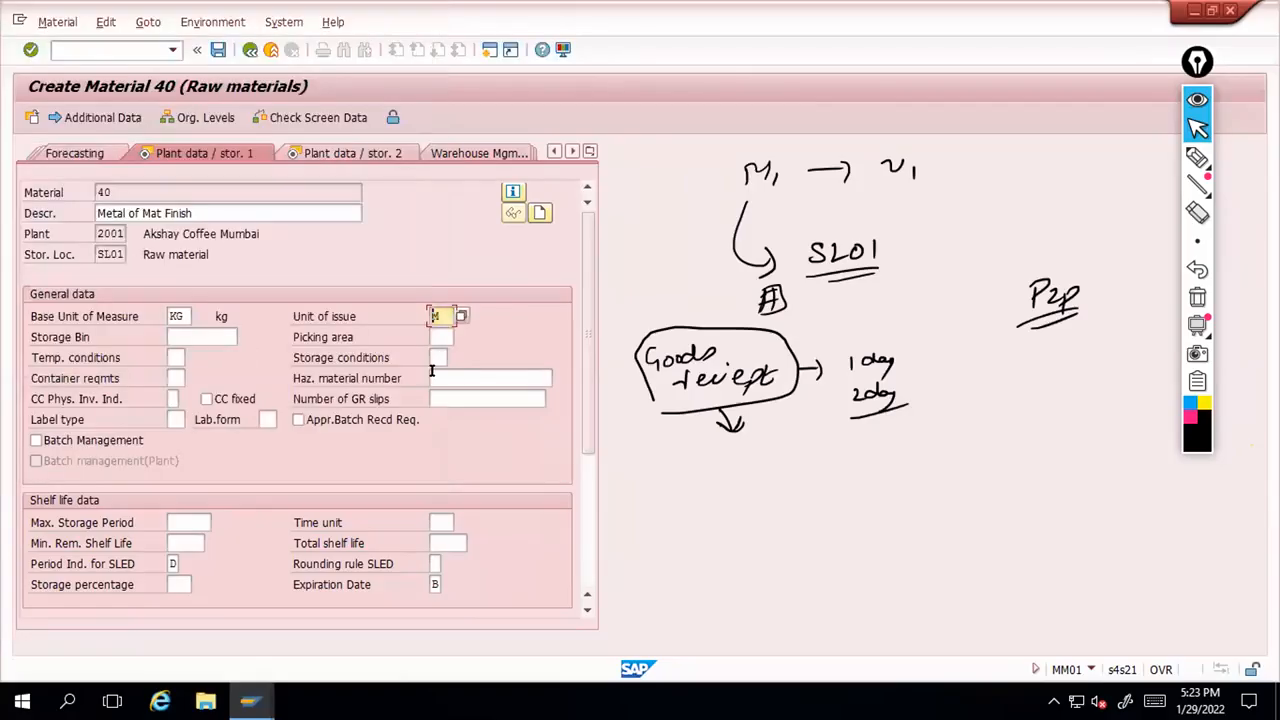
Search the measurement units for "gram" and set the unit of issue to G (Gram)
click(461, 316)
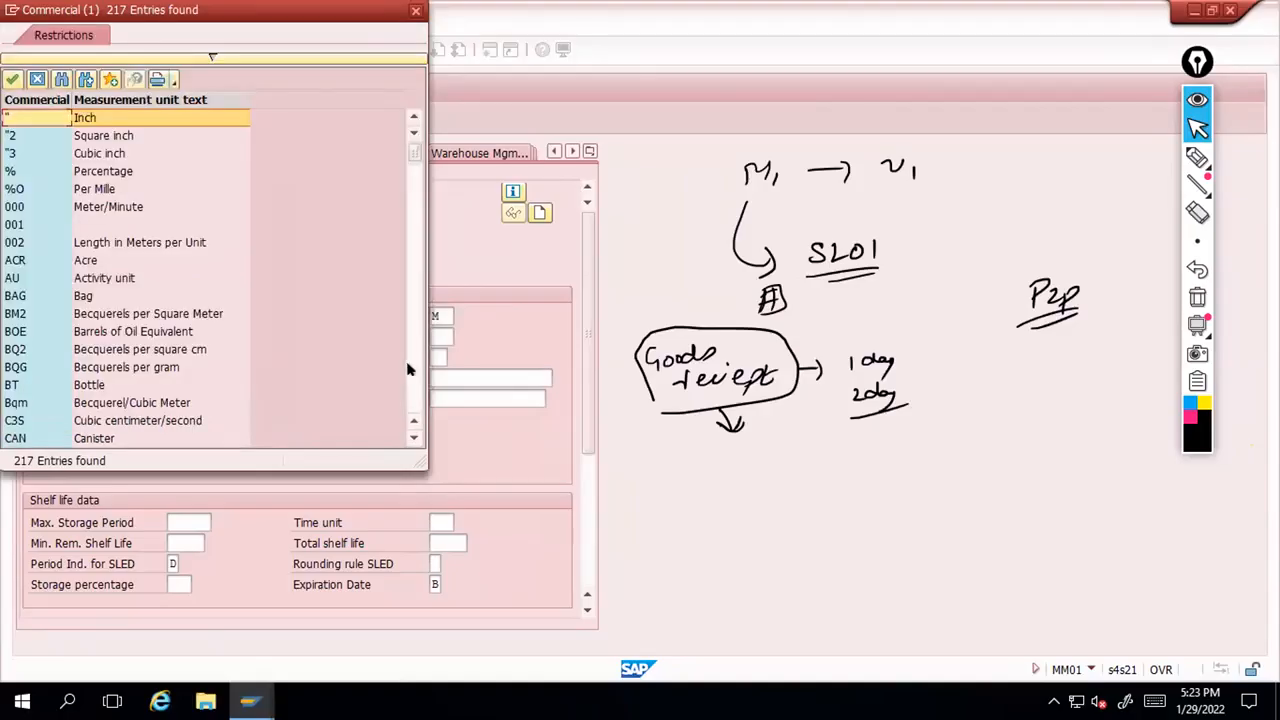
click(61, 78)
text(gram)
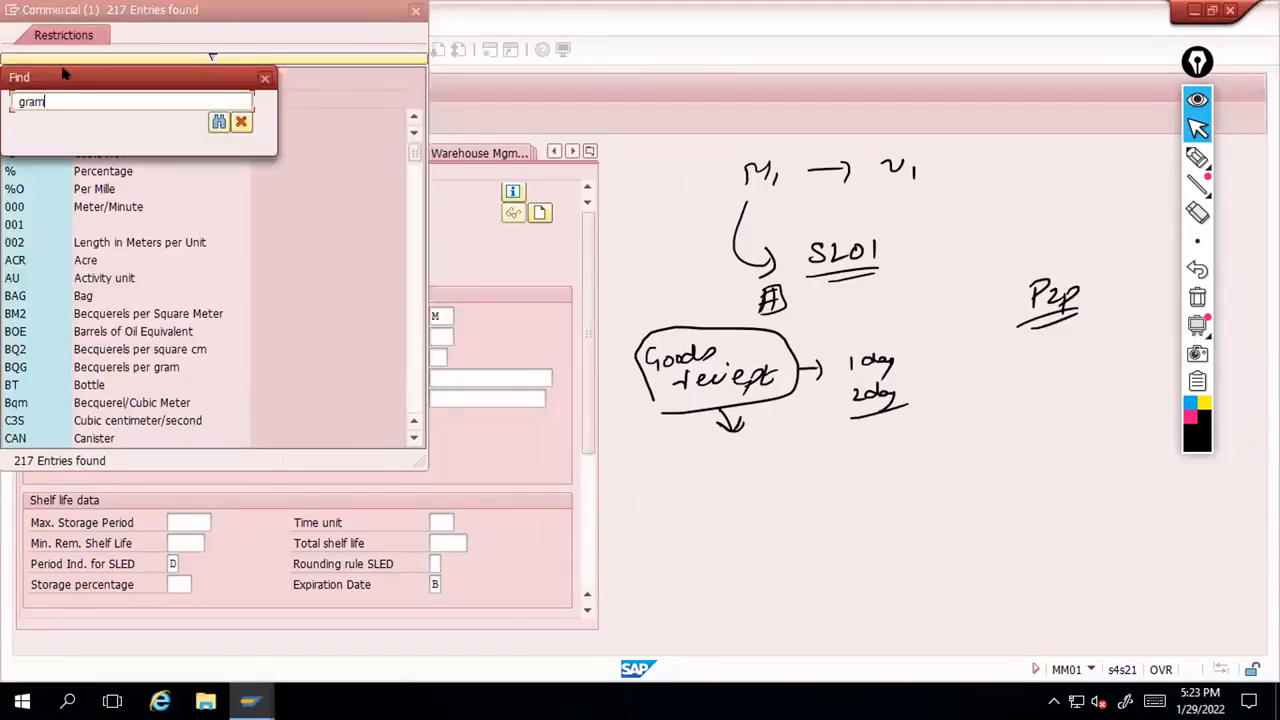
key(Return)
click(85, 78)
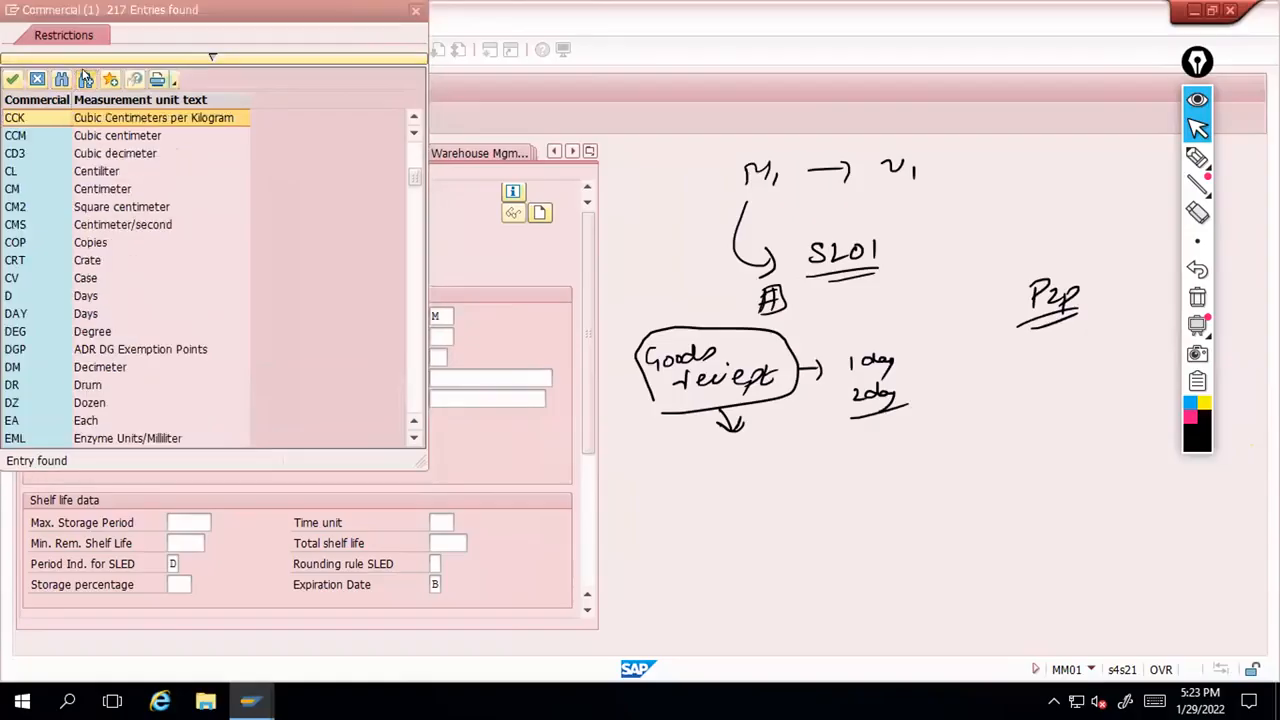
click(85, 78)
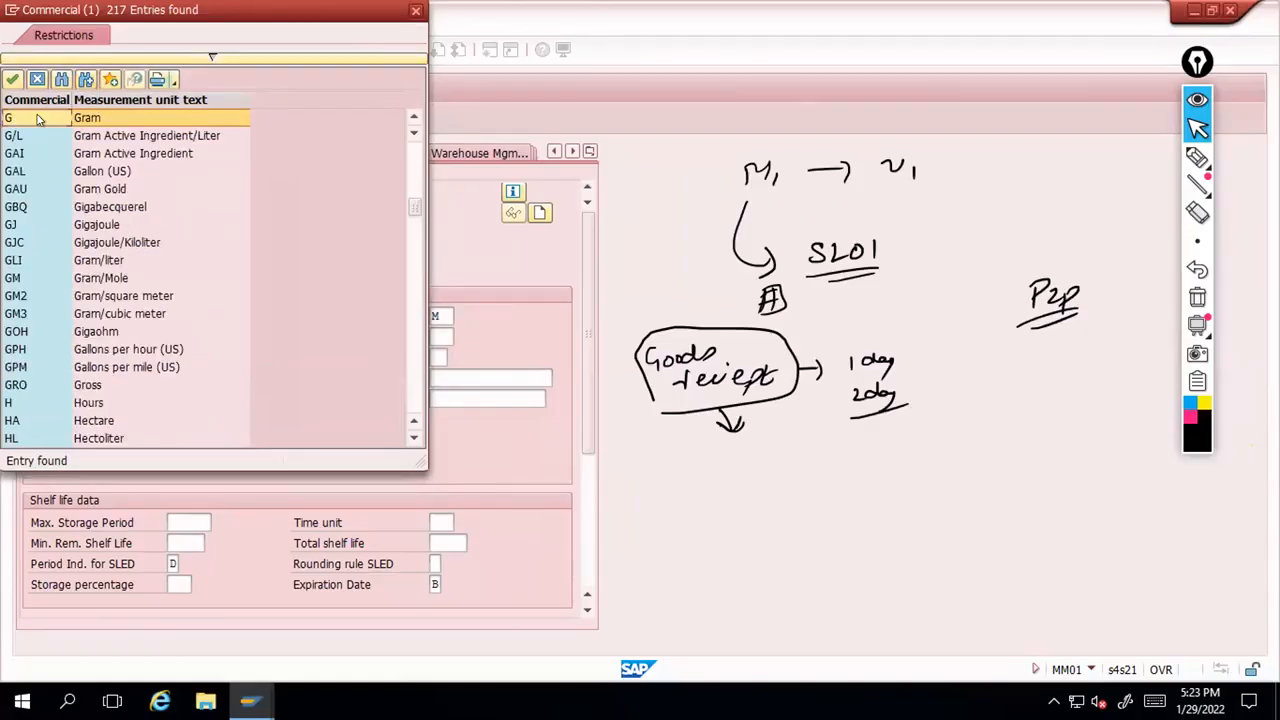
double_click(112, 118)
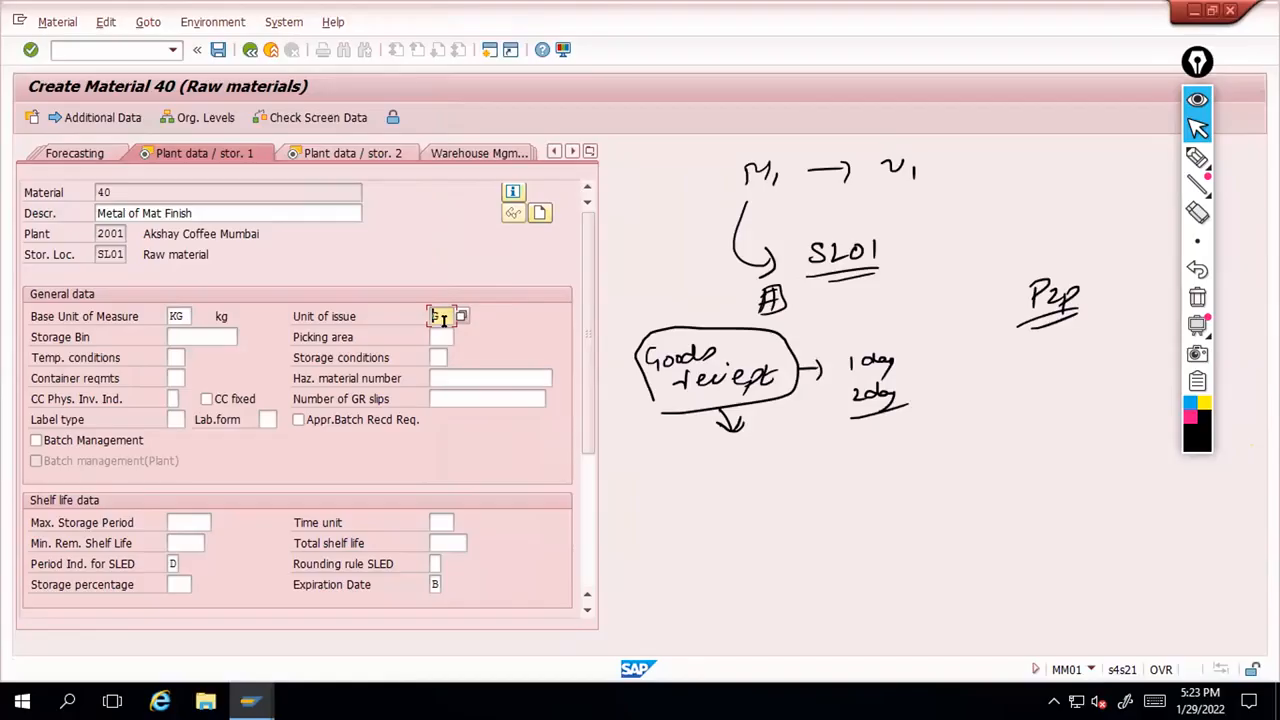
drag(450, 316, 435, 317)
Examine the Plant data / stor. 1 fields, especially the maximum storage period and minimum remaining shelf life under Shelf life data
scroll(221, 496, down, 5)
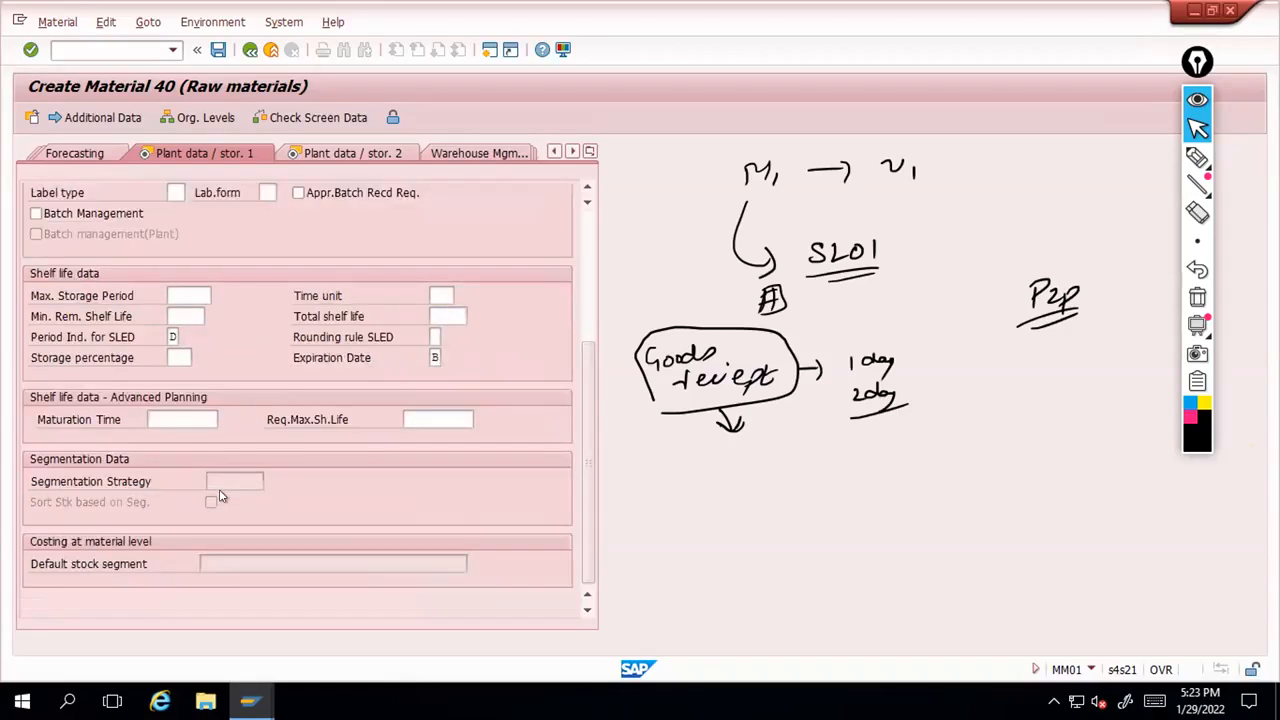
scroll(221, 496, up, 4)
scroll(221, 496, up, 1)
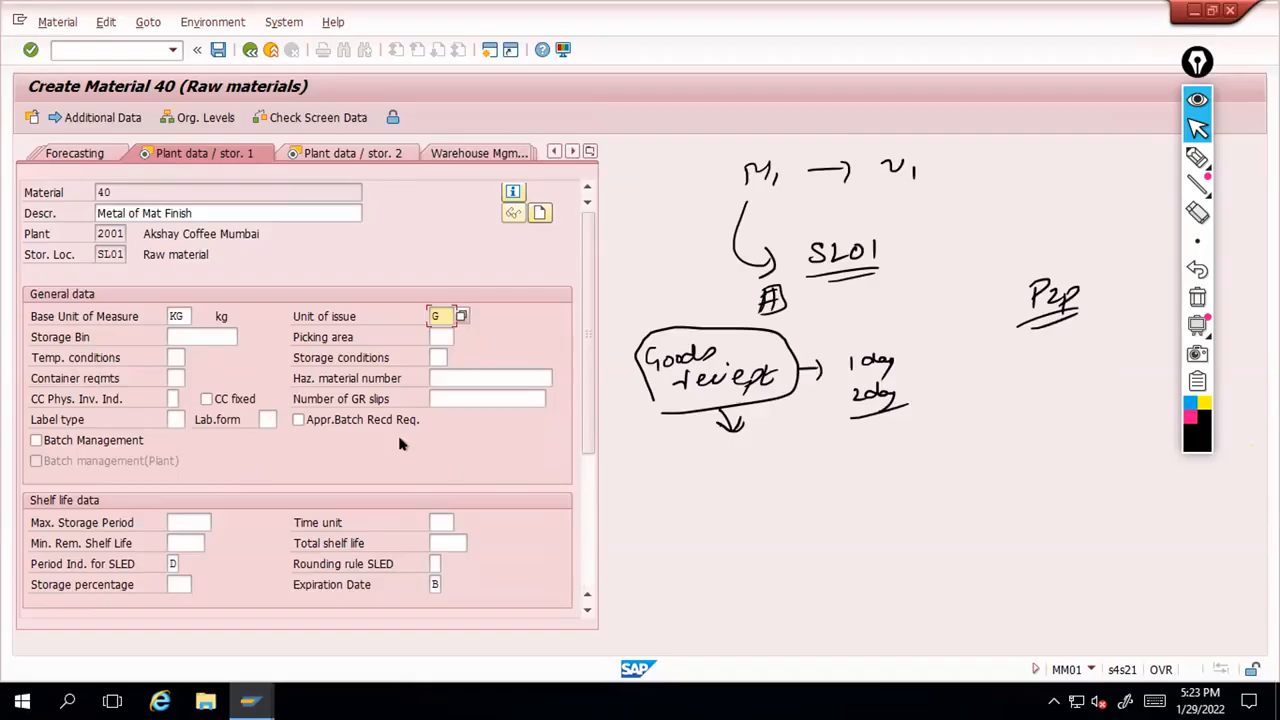
scroll(80, 385, down, 2)
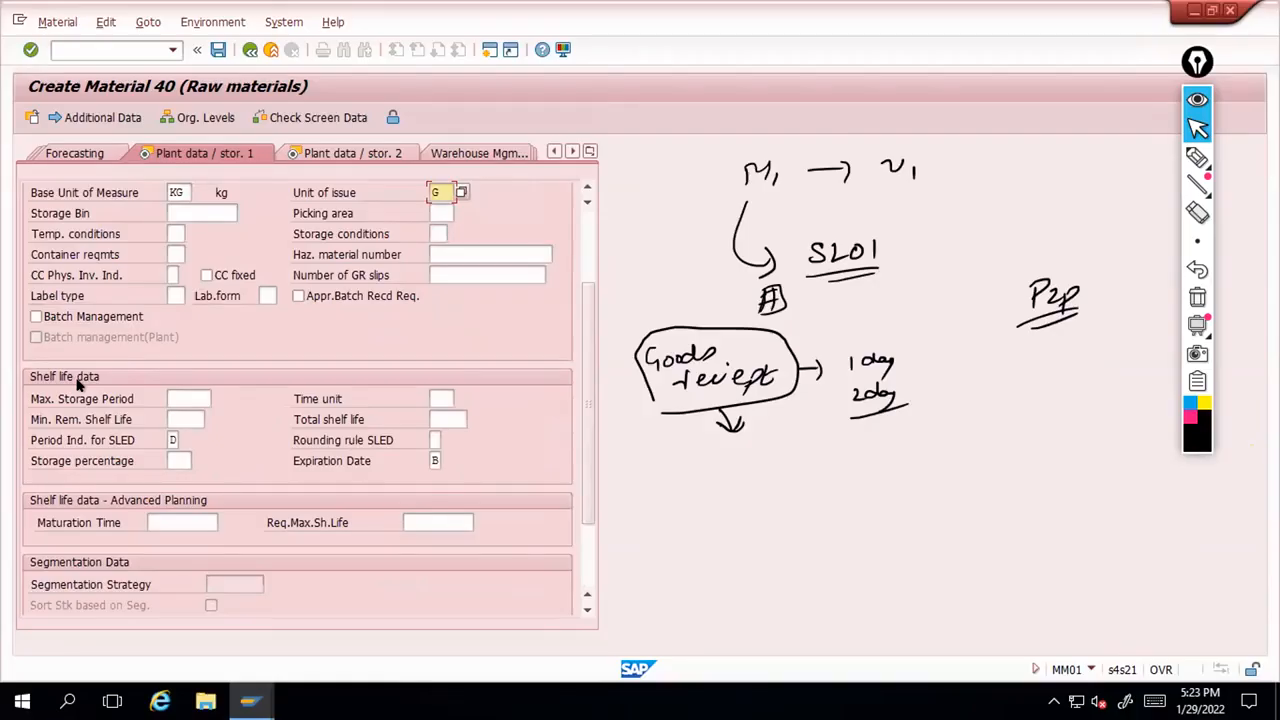
click(176, 400)
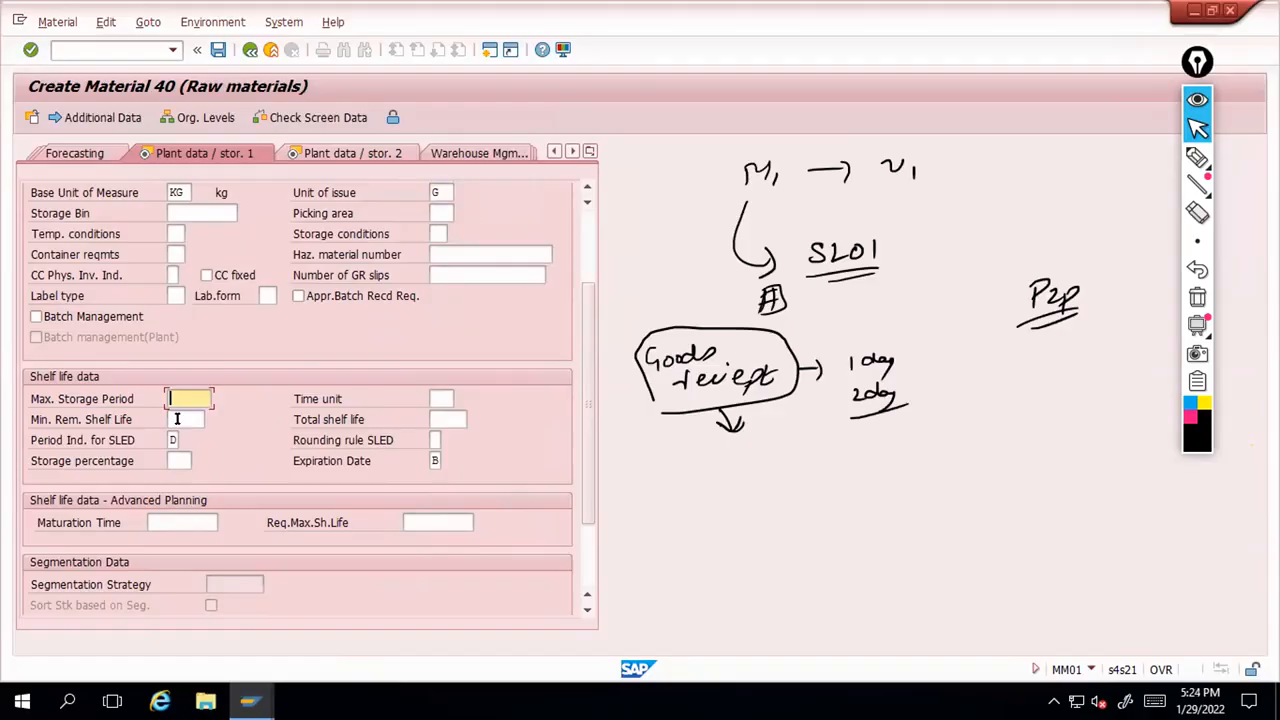
click(177, 419)
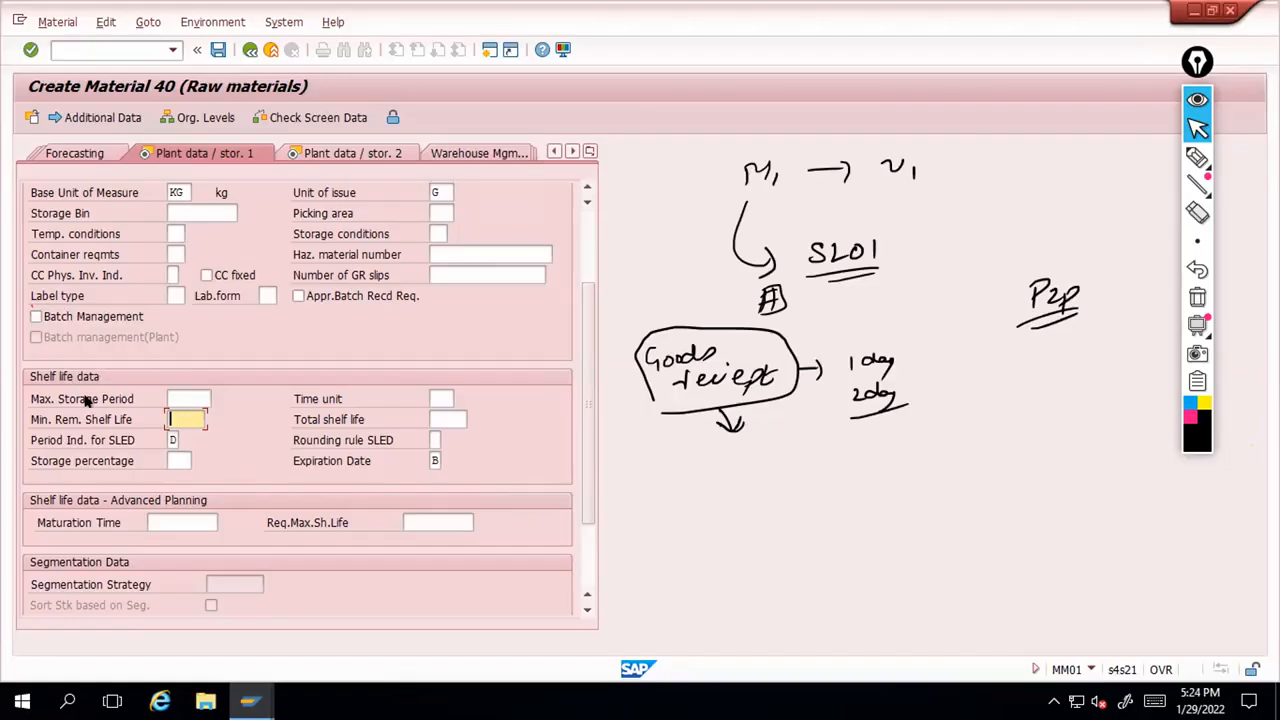
click(333, 441)
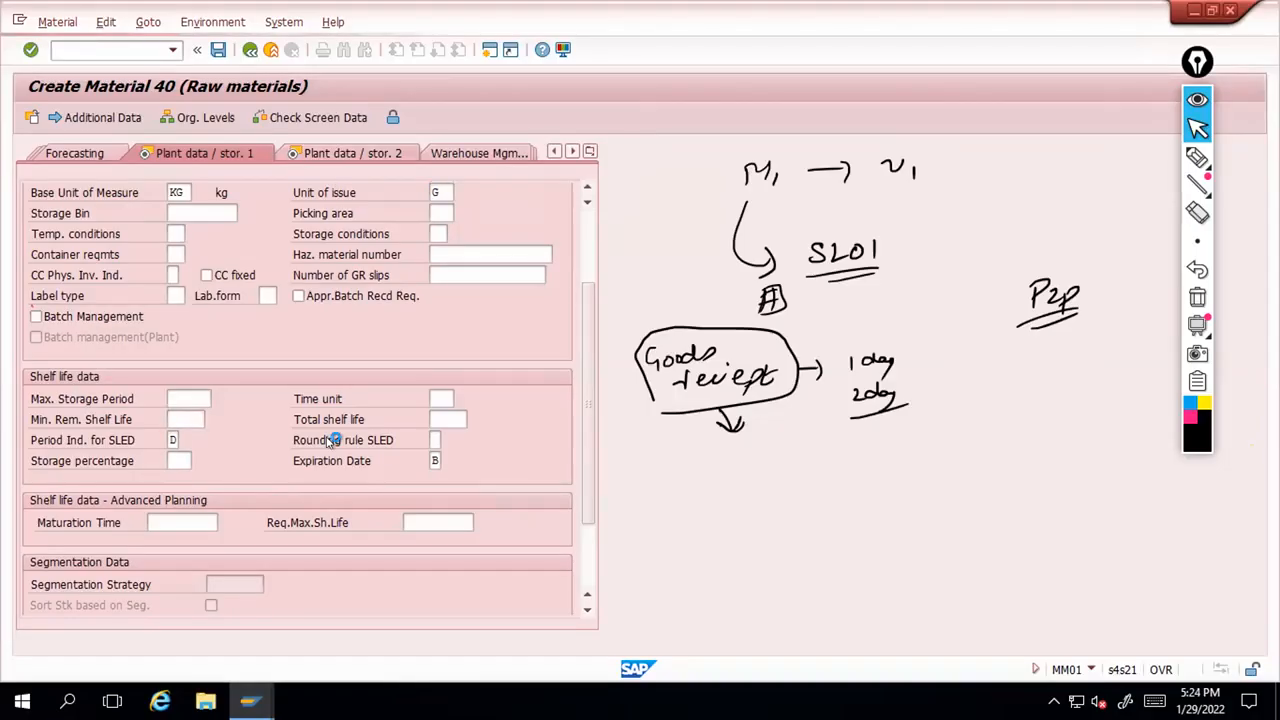
Move on through the Plant data / stor. 2 view to the Accounting 1 view without entering a profit center
key(Return)
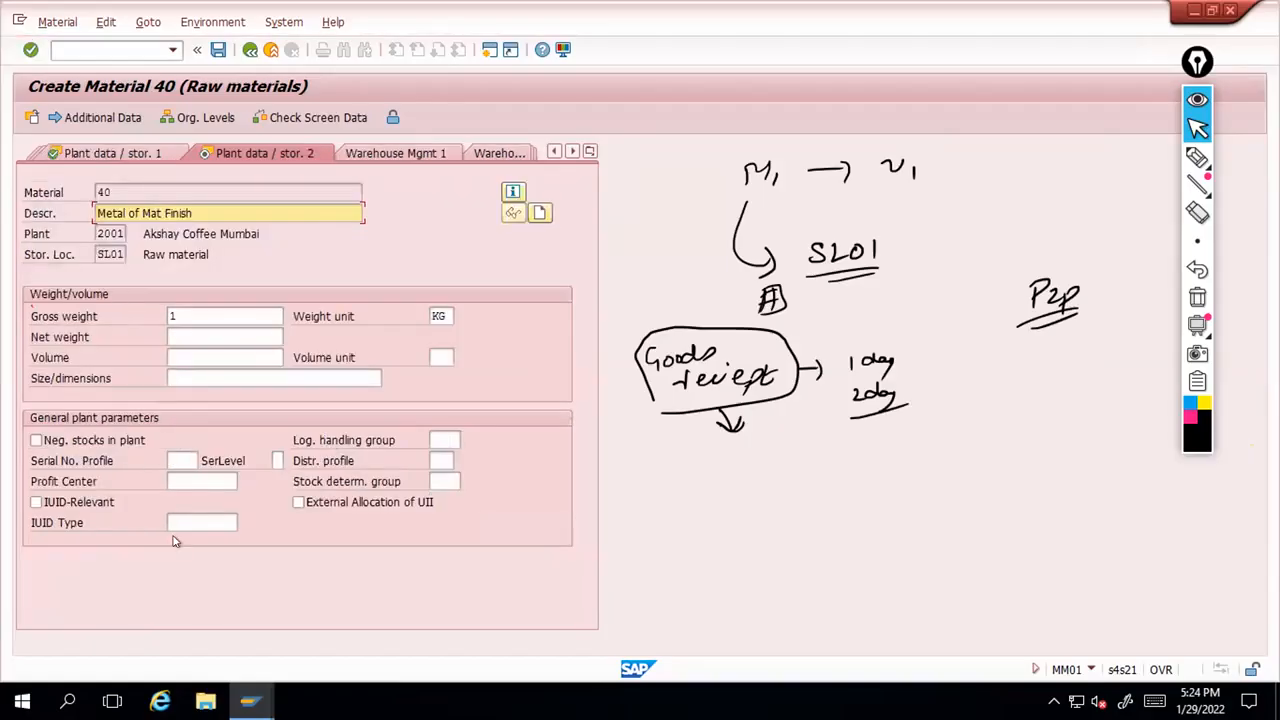
click(590, 153)
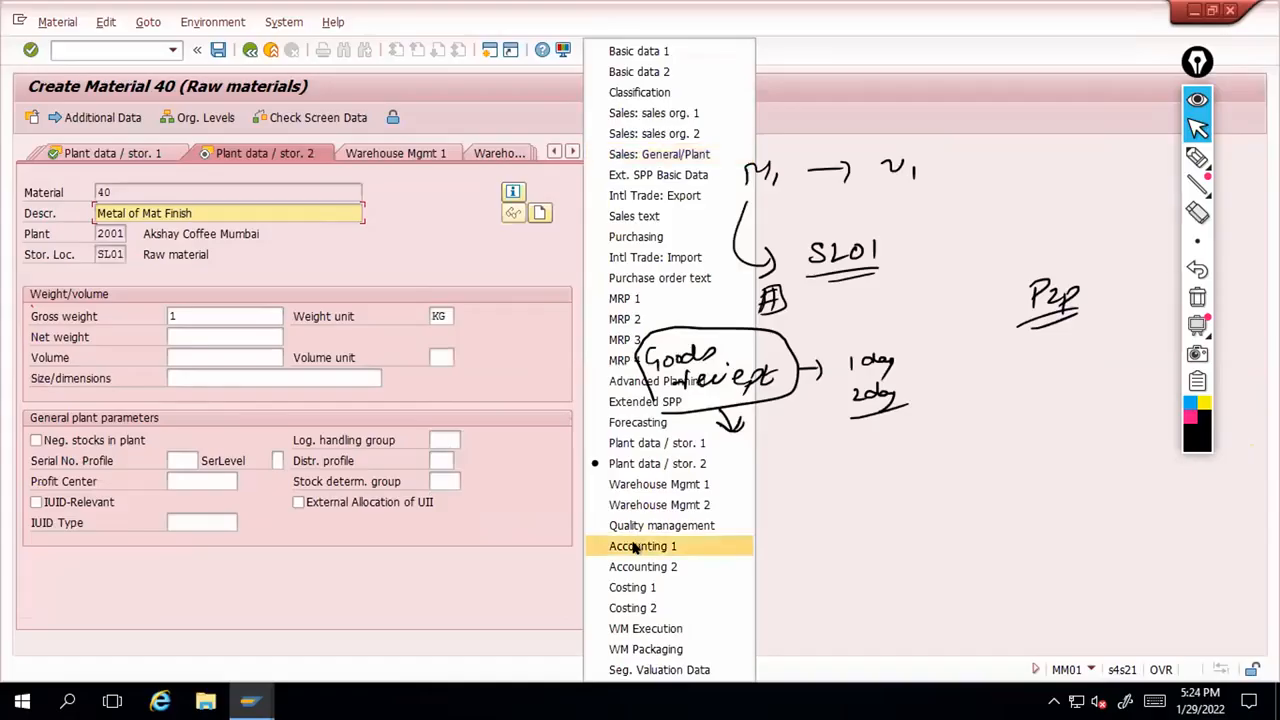
click(640, 546)
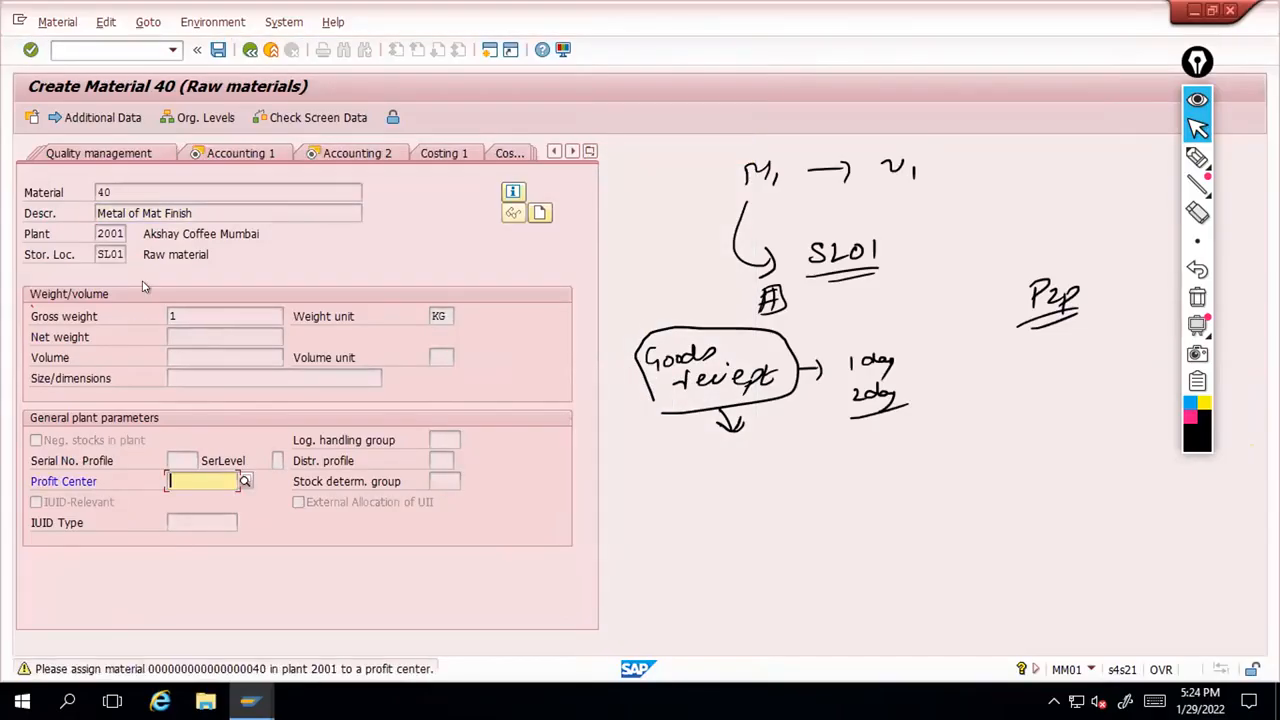
click(224, 157)
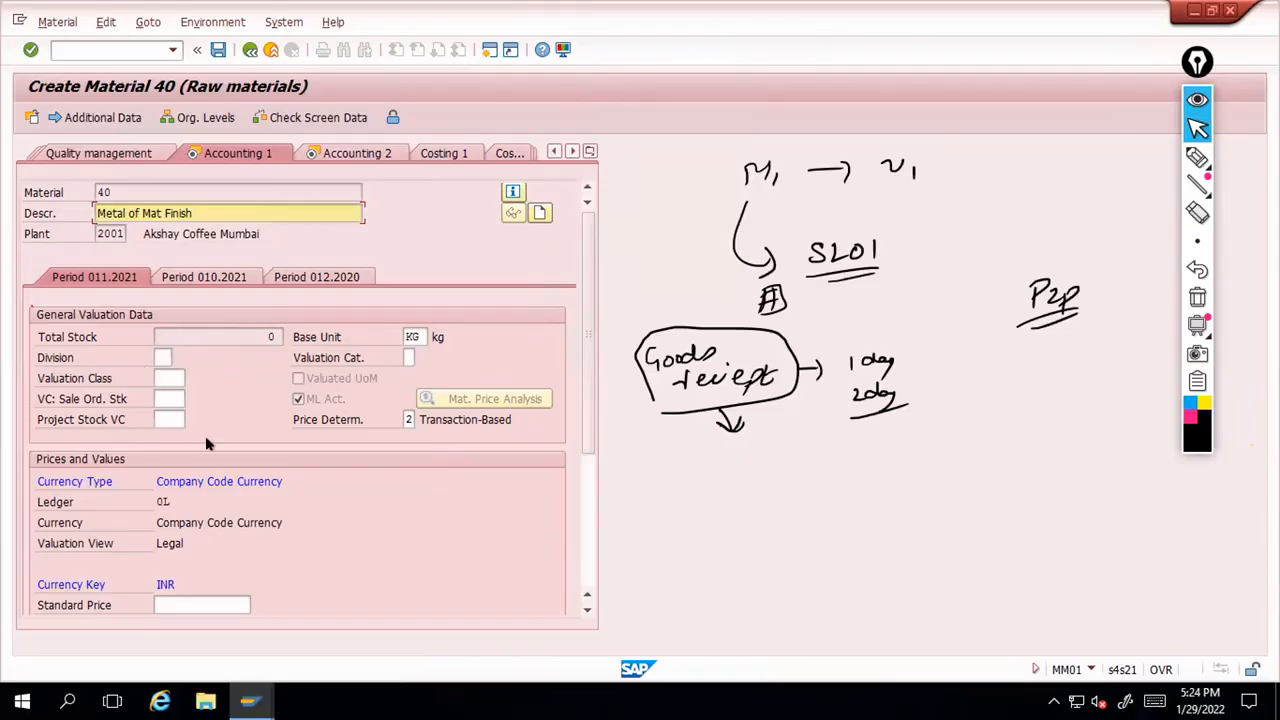
View the possible valuation classes for the raw material, and close the list without choosing one
click(249, 337)
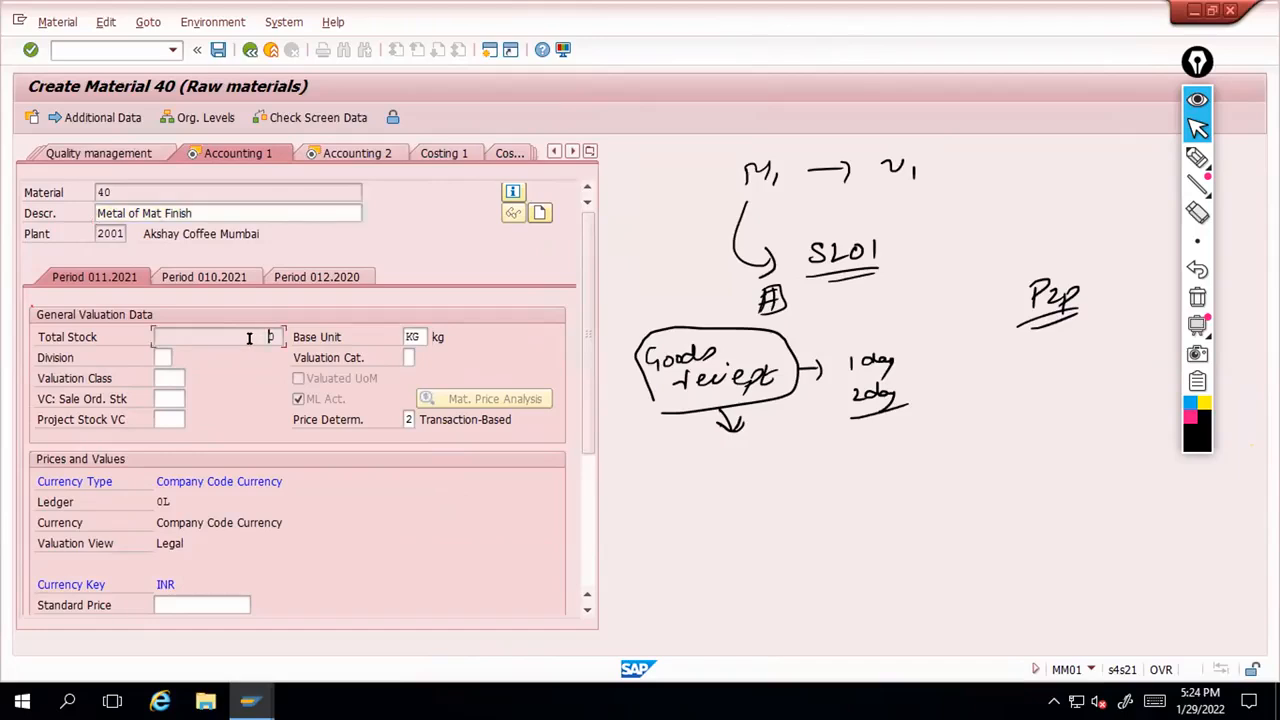
click(175, 378)
key(F4)
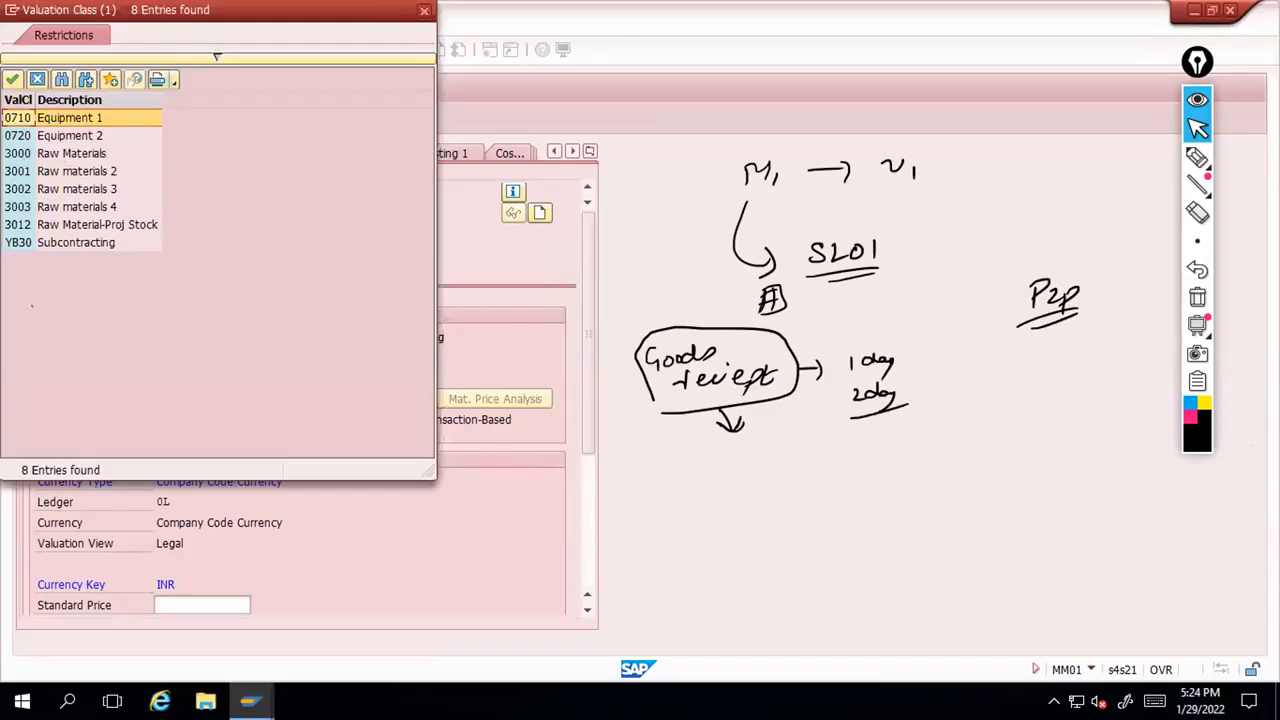
key(Escape)
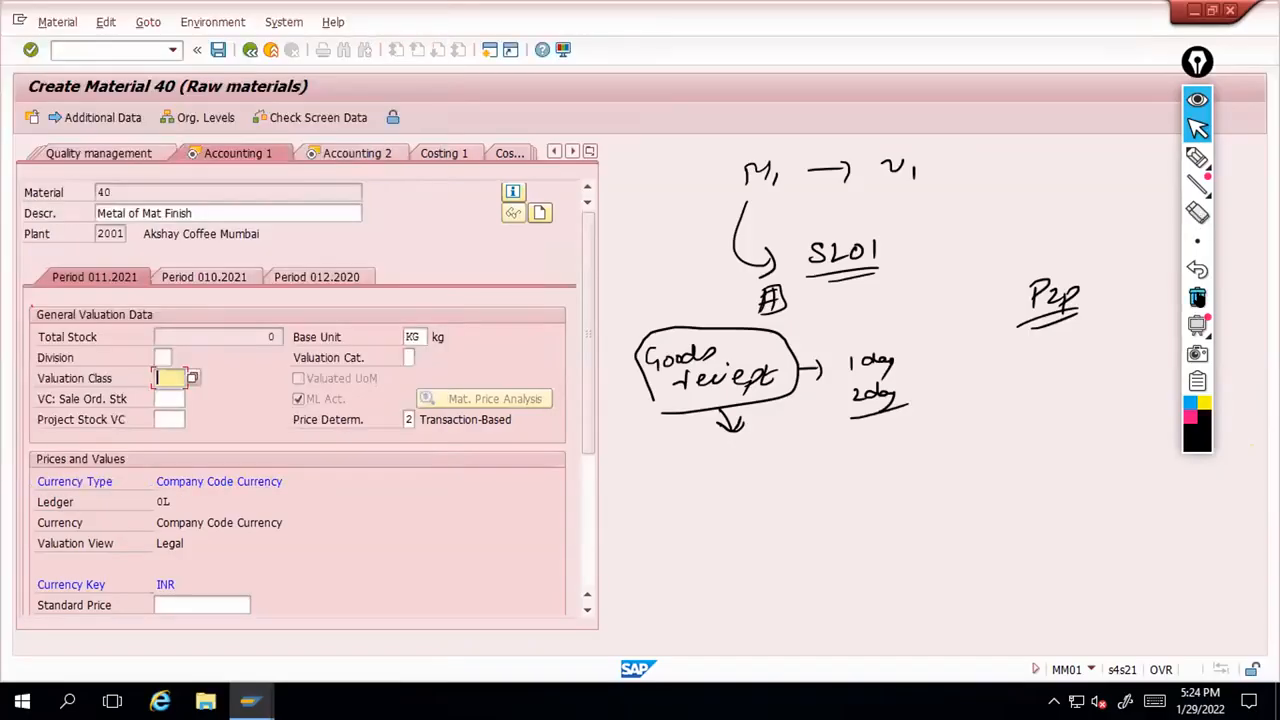
Clear the earlier handwritten notes and handwrite an underlined "Valuation class" heading beside the form
click(1198, 158)
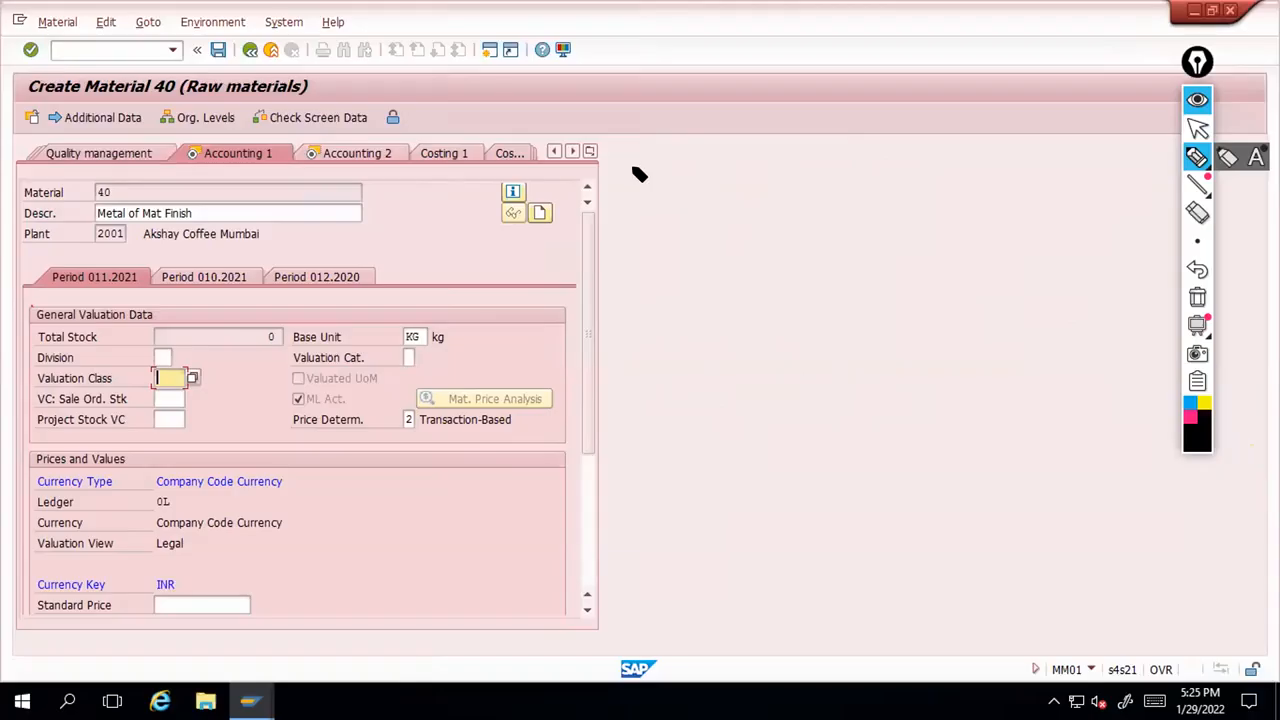
drag(656, 175, 870, 158)
drag(670, 183, 822, 184)
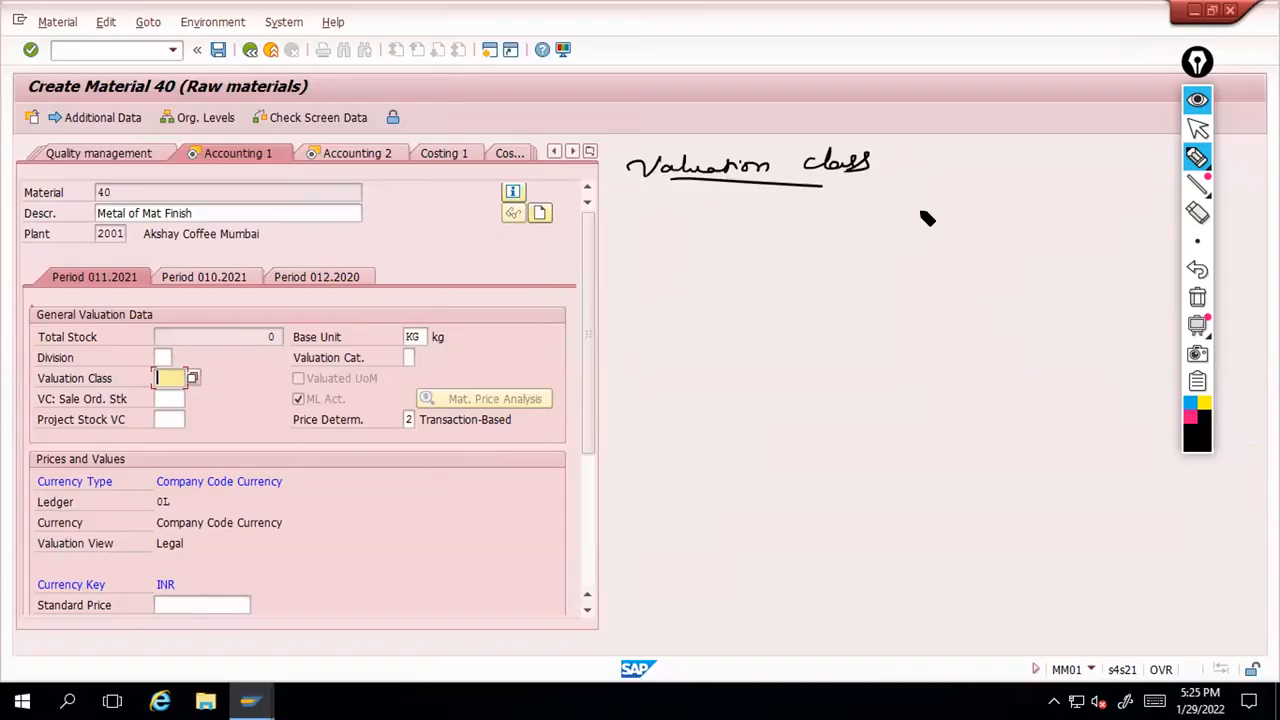
Handwrite a double-underlined "Bank across" below the Valuation class heading
drag(925, 204, 925, 220)
drag(950, 211, 1079, 213)
drag(966, 229, 1032, 229)
drag(970, 235, 1030, 234)
Draw branches down from the bank heading and handwrite "SBI", "HDFC" and an underlined "ICICI" at their ends
drag(939, 238, 960, 263)
mouse_move(979, 262)
mouse_down()
mouse_move(997, 259)
mouse_move(970, 272)
mouse_up()
drag(992, 260, 990, 272)
drag(1019, 263, 1014, 273)
drag(936, 262, 963, 291)
drag(969, 286, 1000, 294)
drag(1005, 284, 1030, 293)
drag(944, 294, 960, 320)
drag(982, 310, 1010, 318)
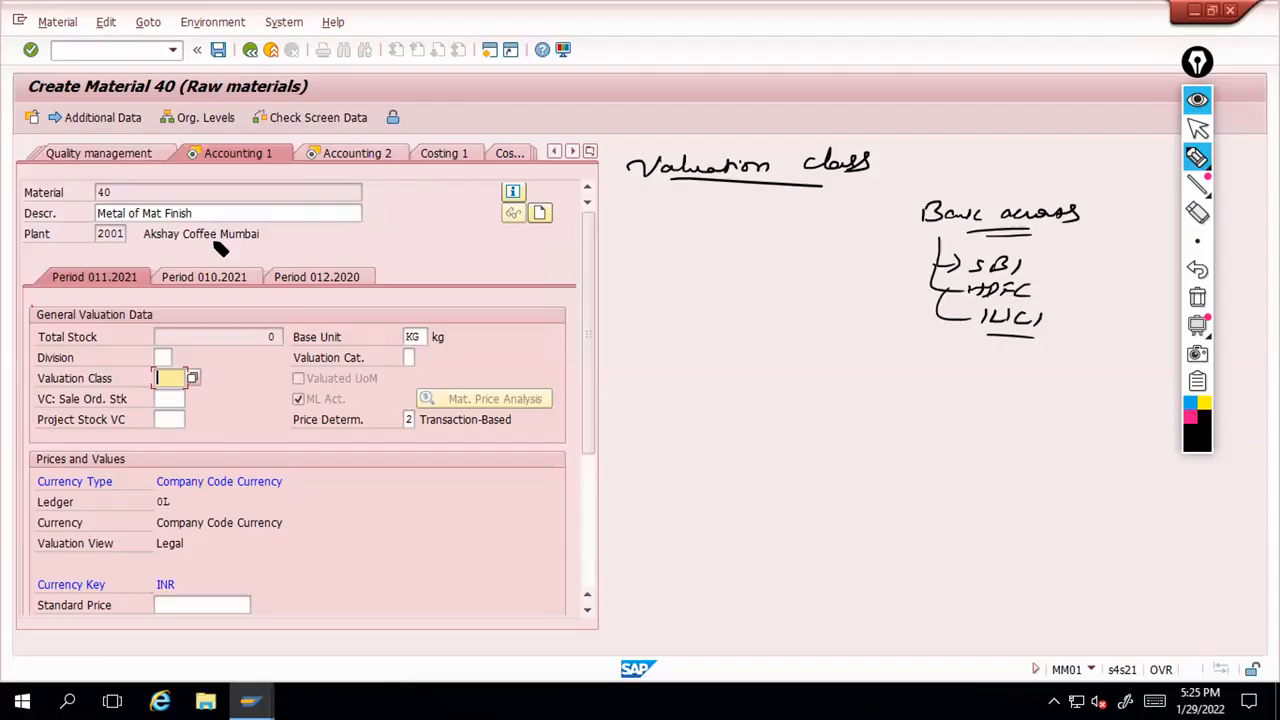
Handwrite a double-underlined "Raw material" under the bank list and add a tick beside SBI
mouse_move(903, 368)
mouse_down()
mouse_move(922, 390)
mouse_move(1000, 380)
mouse_move(1057, 403)
mouse_move(1001, 390)
mouse_move(1057, 372)
mouse_up()
drag(962, 398, 1036, 397)
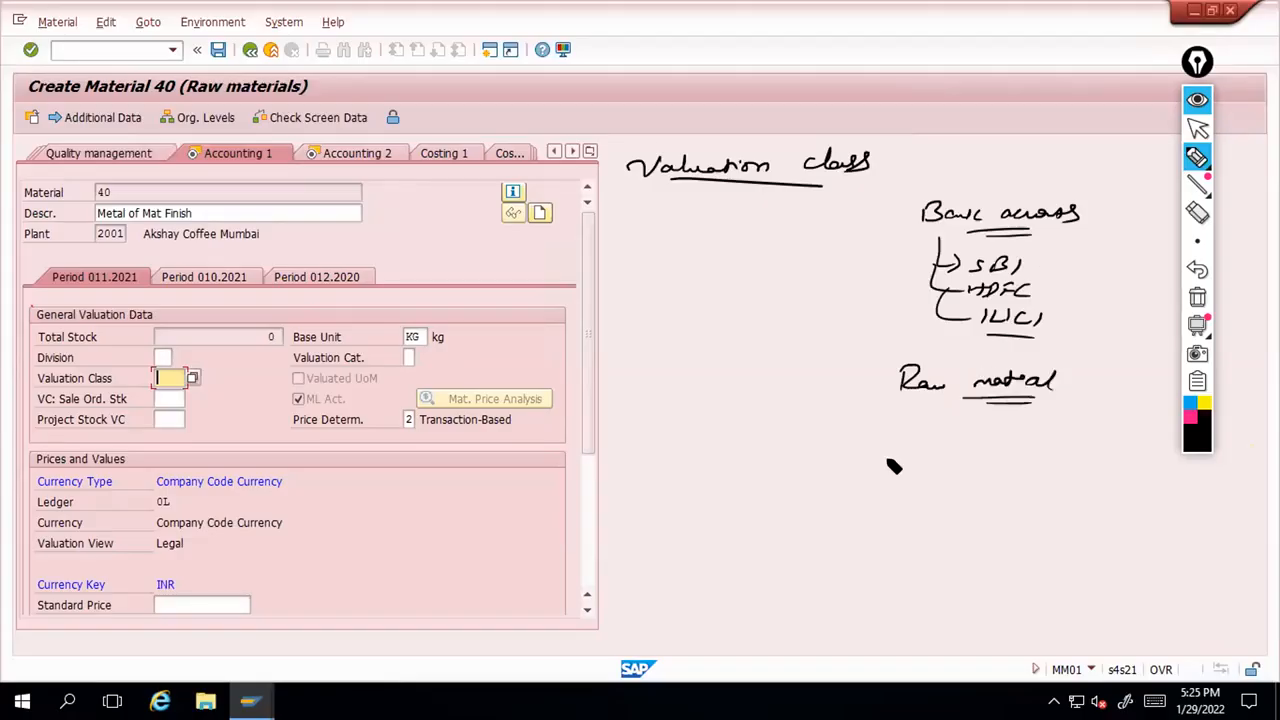
drag(1046, 262, 1094, 255)
Handwrite "Semi." with ditto marks under Raw material and add a tick beside HDFC
drag(916, 417, 902, 431)
drag(917, 427, 946, 420)
click(953, 428)
drag(980, 428, 987, 433)
drag(1057, 290, 1083, 289)
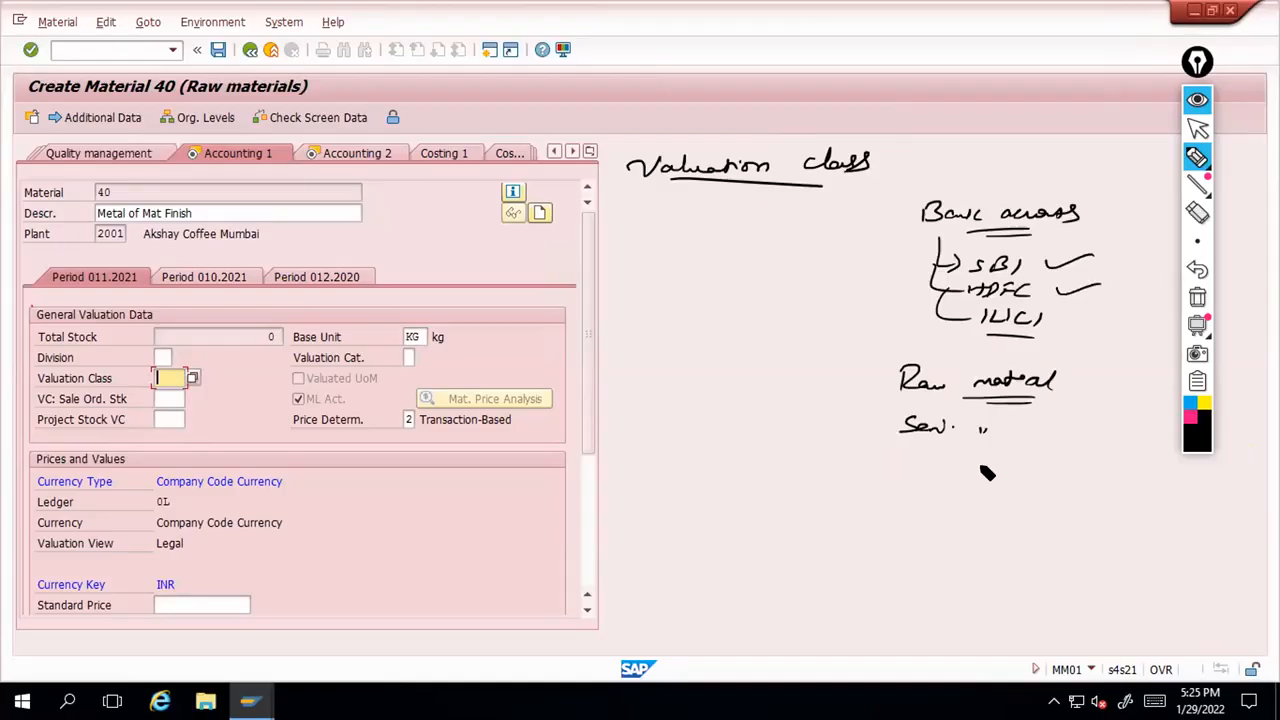
Handwrite "Finish" below the semi-finished entry in the material type list
drag(934, 459, 929, 475)
drag(934, 460, 949, 459)
drag(943, 468, 1007, 467)
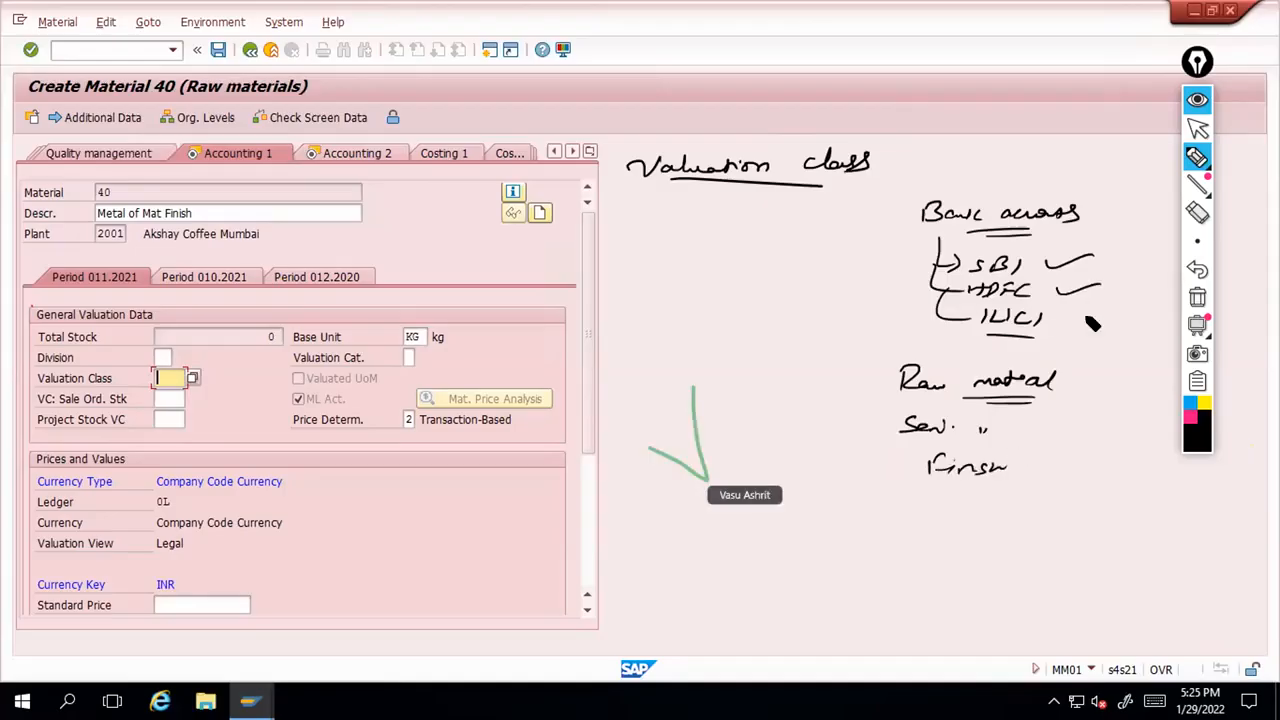
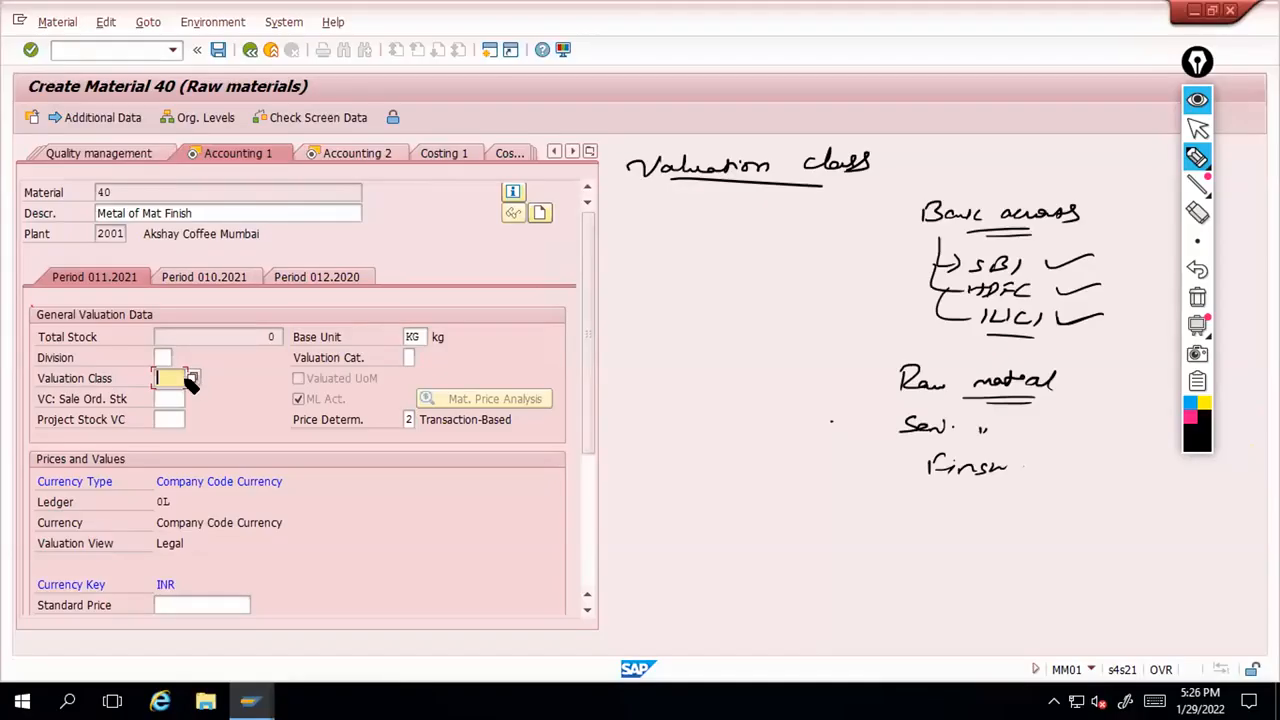
Choose valuation class 3000 (Raw Materials) from the possible entries for the Accounting 1 view
click(1197, 128)
key(F4)
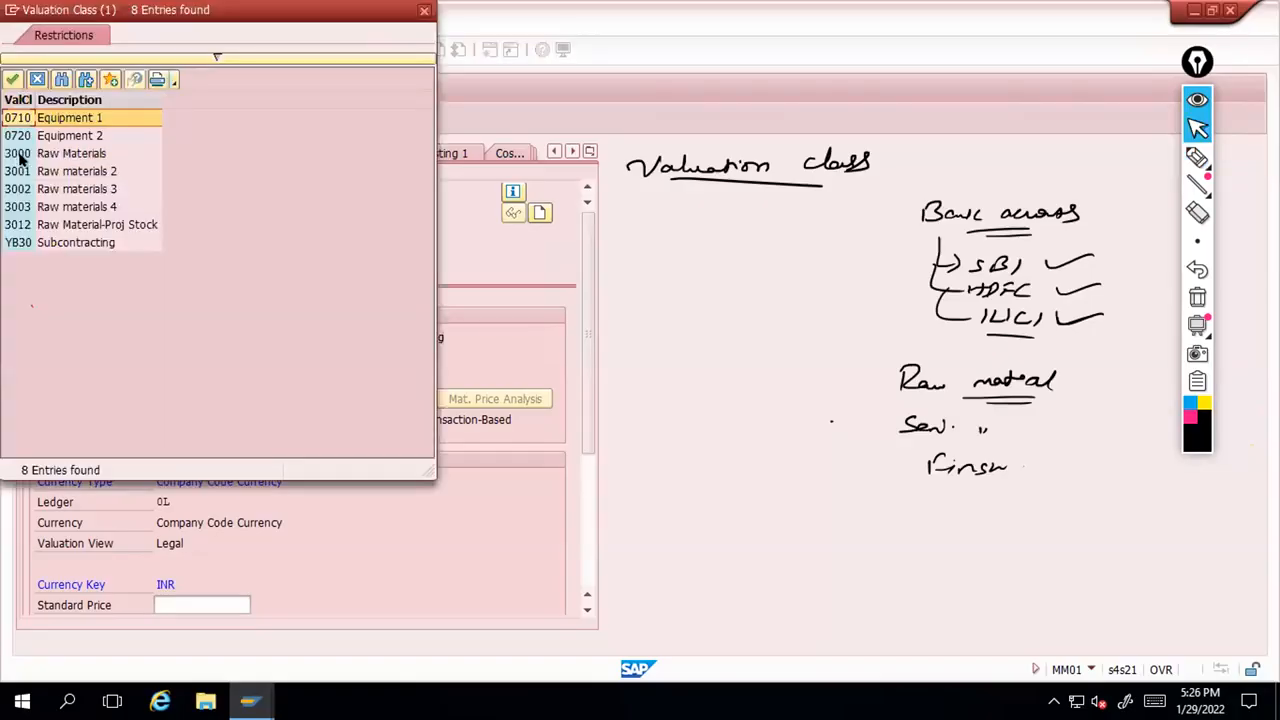
double_click(20, 156)
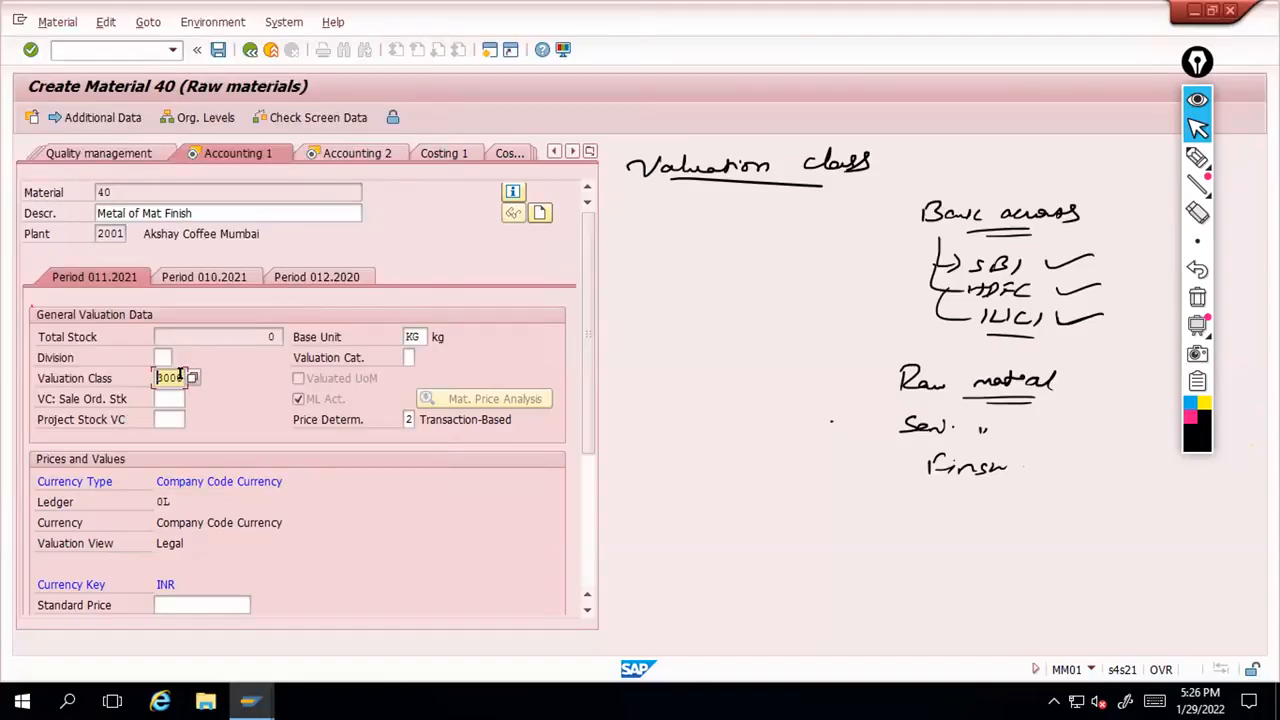
double_click(157, 377)
Set the price unit to 1 and the price control to S under Prices and Values
scroll(185, 390, down, 4)
click(189, 400)
text(1)
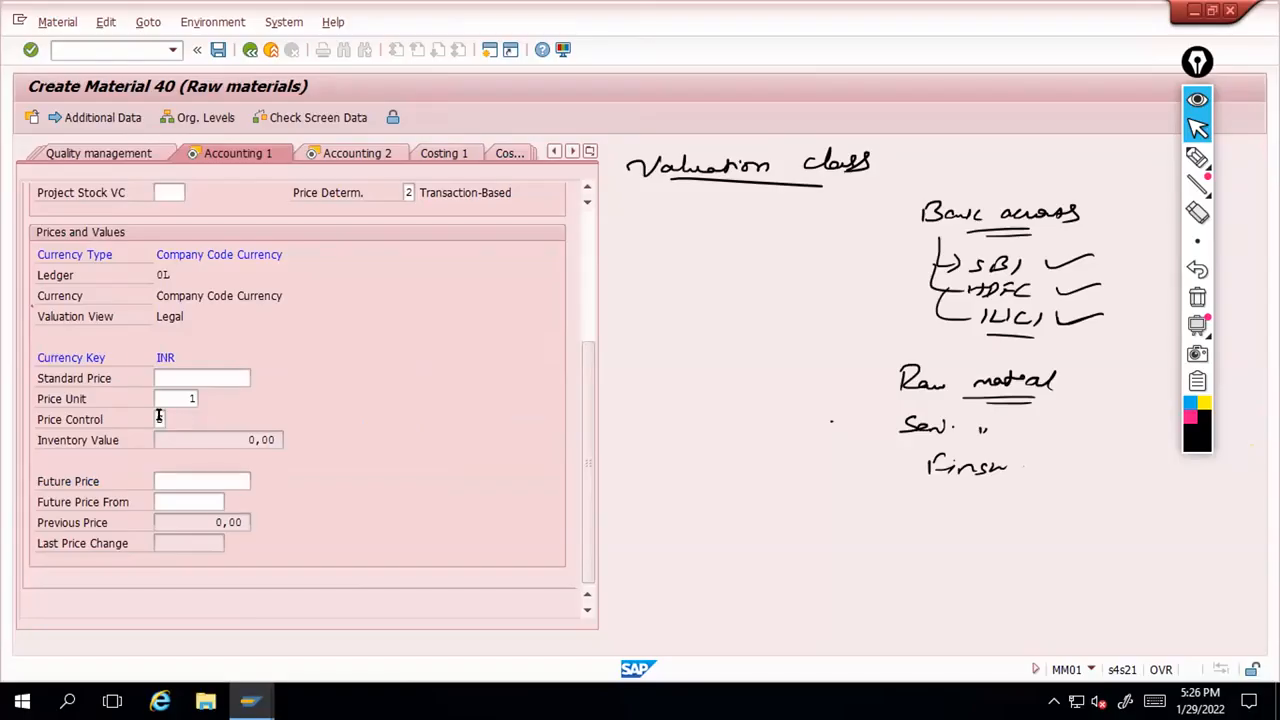
click(159, 418)
text(S)
Clear the old notes and handwrite an underlined "Price Control" heading with "1) Standard" and "2) Moving average Price" below it
click(1193, 160)
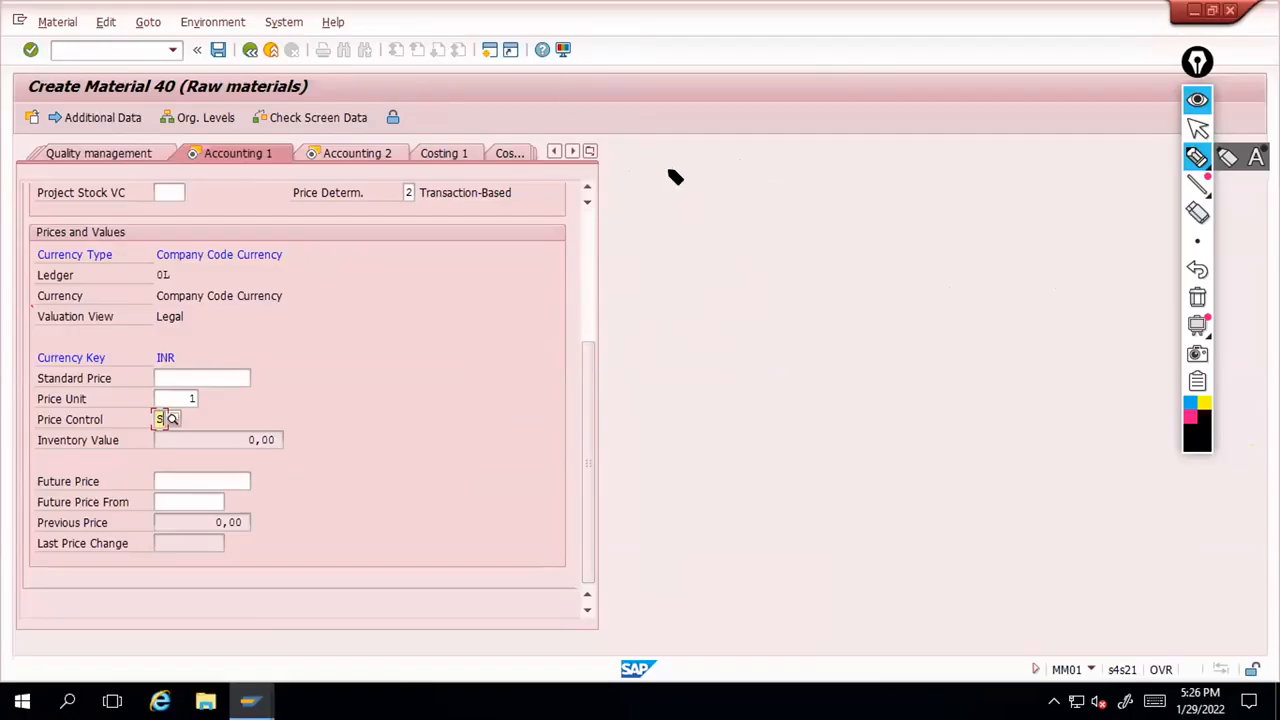
mouse_move(670, 159)
mouse_down()
mouse_move(665, 181)
mouse_move(862, 172)
mouse_move(886, 158)
mouse_up()
drag(686, 191, 840, 186)
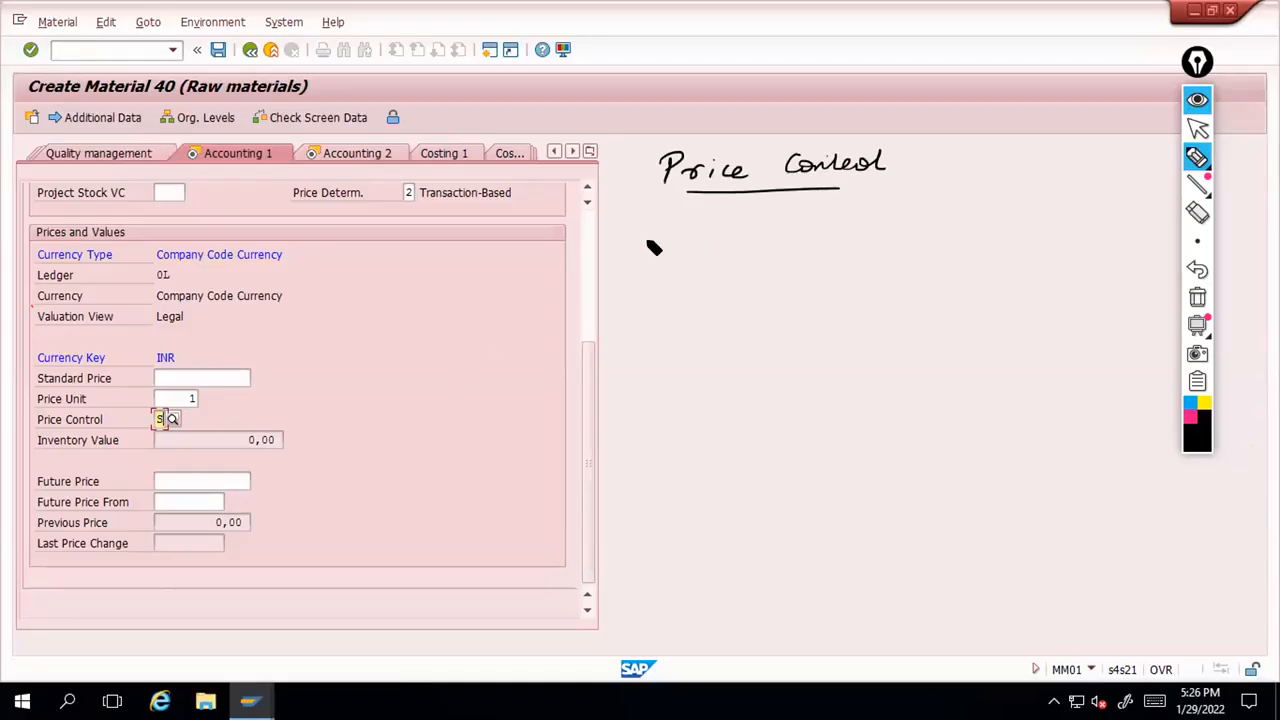
mouse_move(632, 235)
mouse_down()
mouse_move(642, 252)
mouse_move(792, 226)
mouse_up()
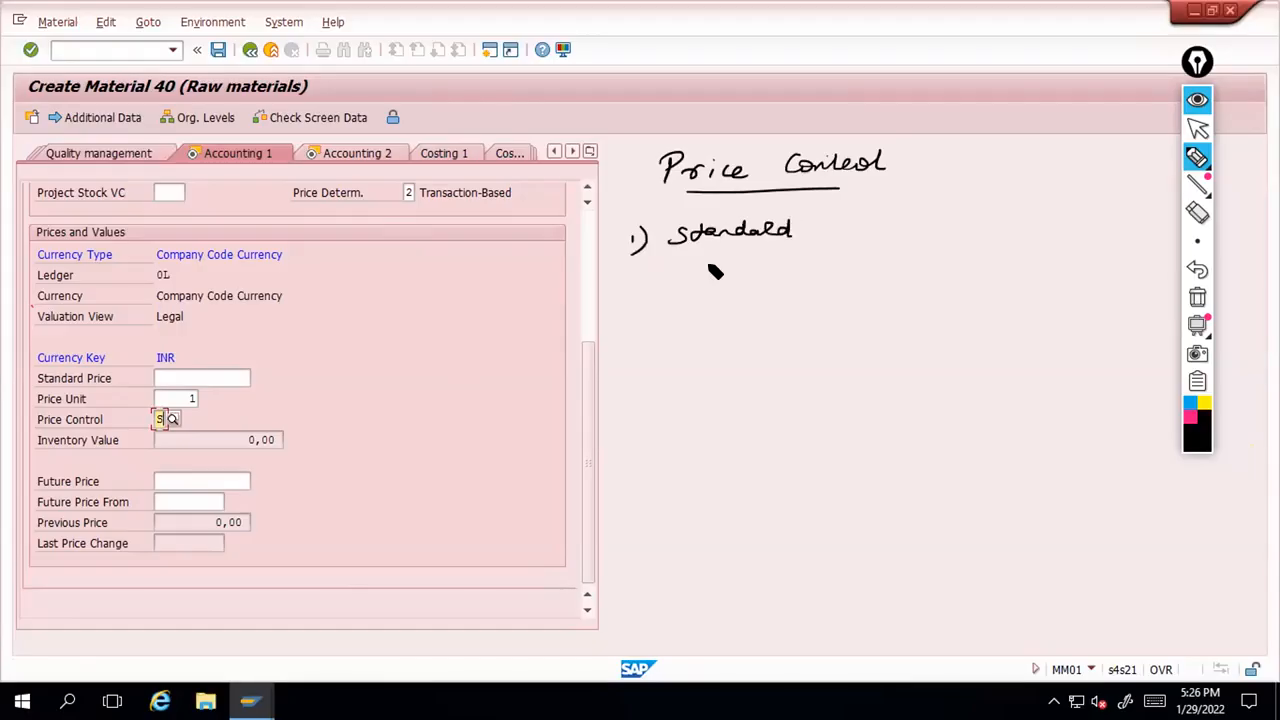
drag(712, 270, 1052, 262)
Examine the possible entries for the Price Control field and close the list
click(1198, 129)
key(F4)
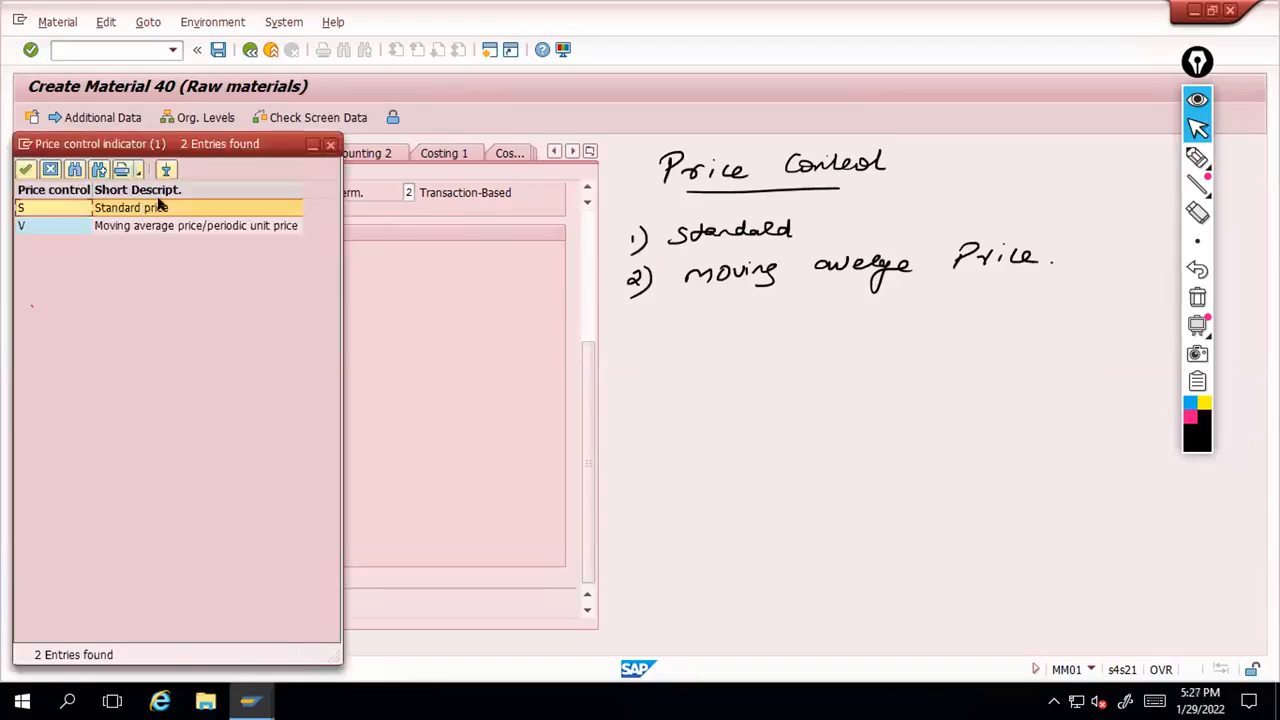
click(328, 146)
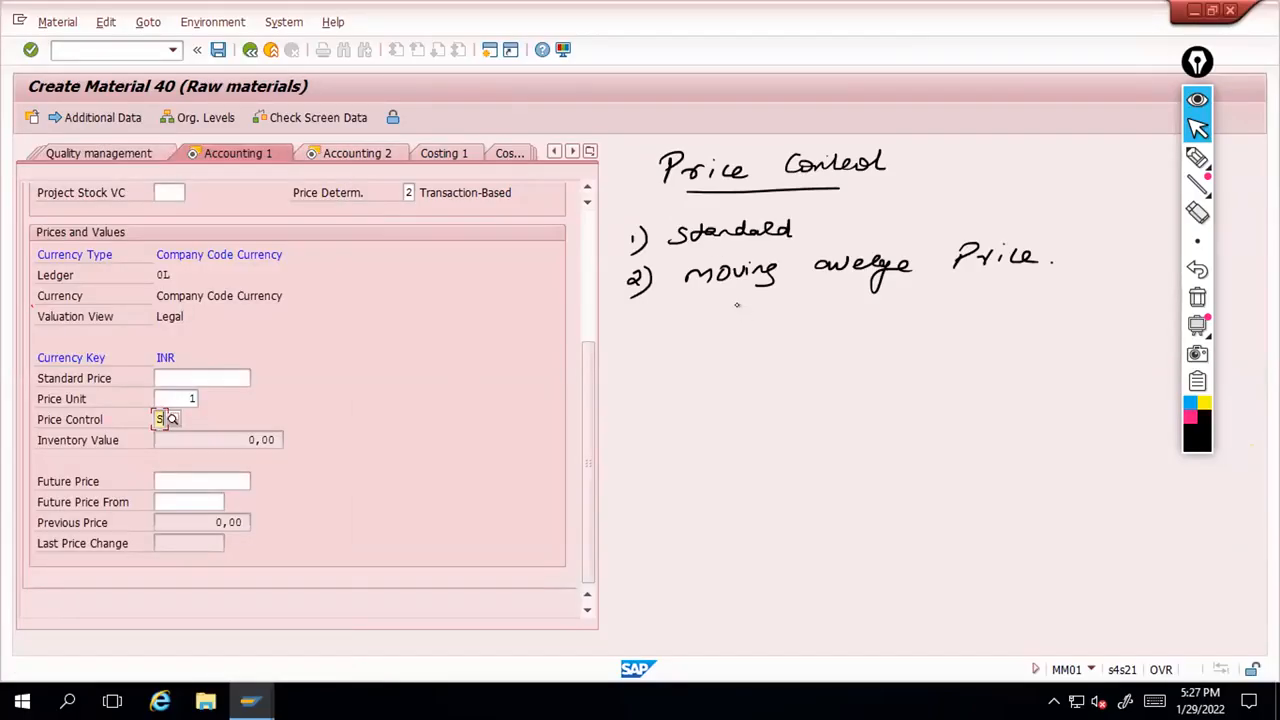
Handwrite "Buying" with an arrow to a double-underlined "100" below the price control list
click(1197, 154)
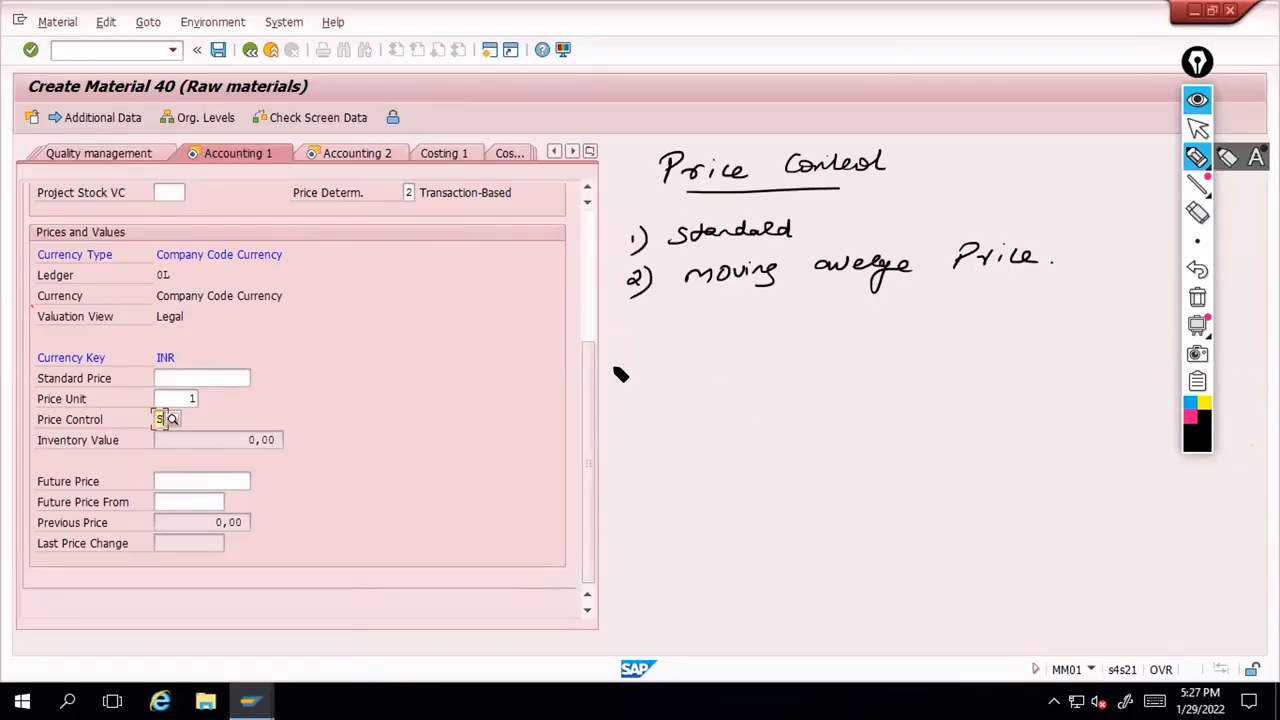
mouse_move(617, 363)
mouse_down()
mouse_move(614, 382)
mouse_move(685, 366)
mouse_up()
mouse_move(725, 371)
mouse_down()
mouse_move(750, 370)
mouse_move(740, 382)
mouse_up()
drag(797, 357, 794, 372)
click(831, 358)
drag(811, 358, 831, 357)
drag(794, 374, 838, 371)
drag(795, 380, 838, 377)
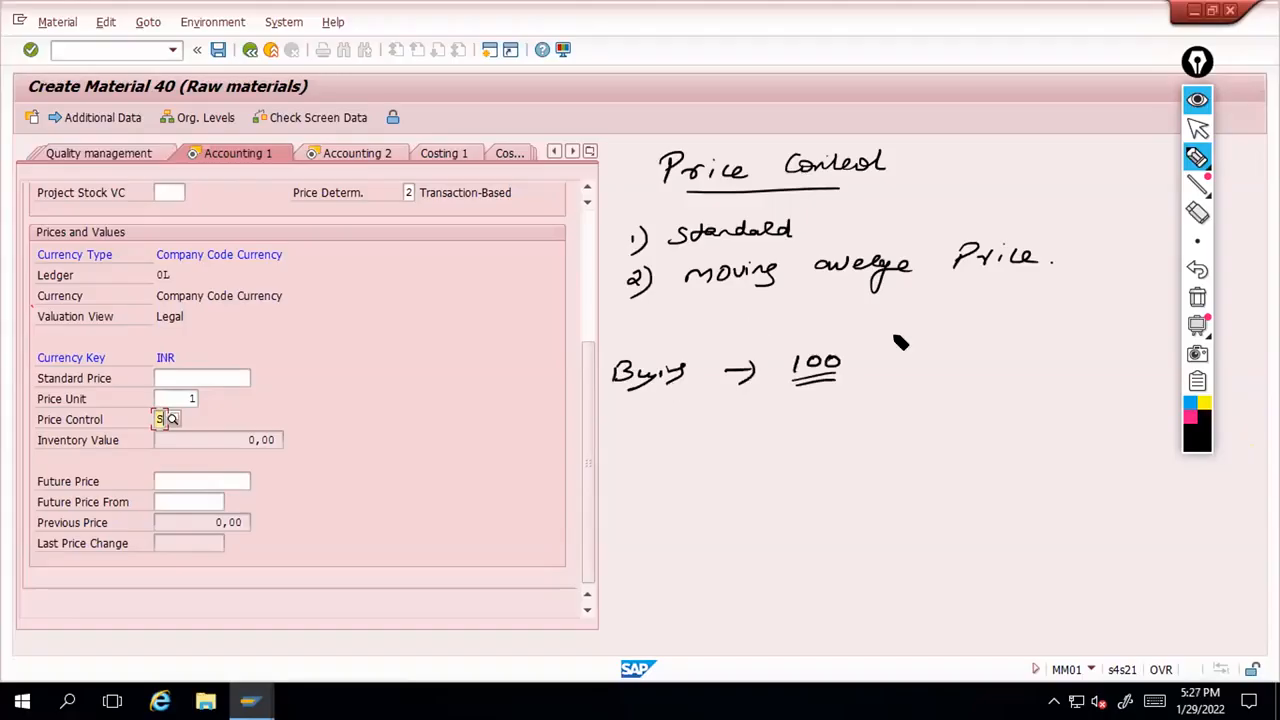
Extend the Buying row with two more handwritten "100" prices separated by commas
drag(868, 366, 865, 374)
drag(884, 356, 903, 352)
drag(919, 350, 920, 351)
drag(971, 344, 969, 355)
drag(984, 344, 985, 345)
drag(1001, 343, 1002, 344)
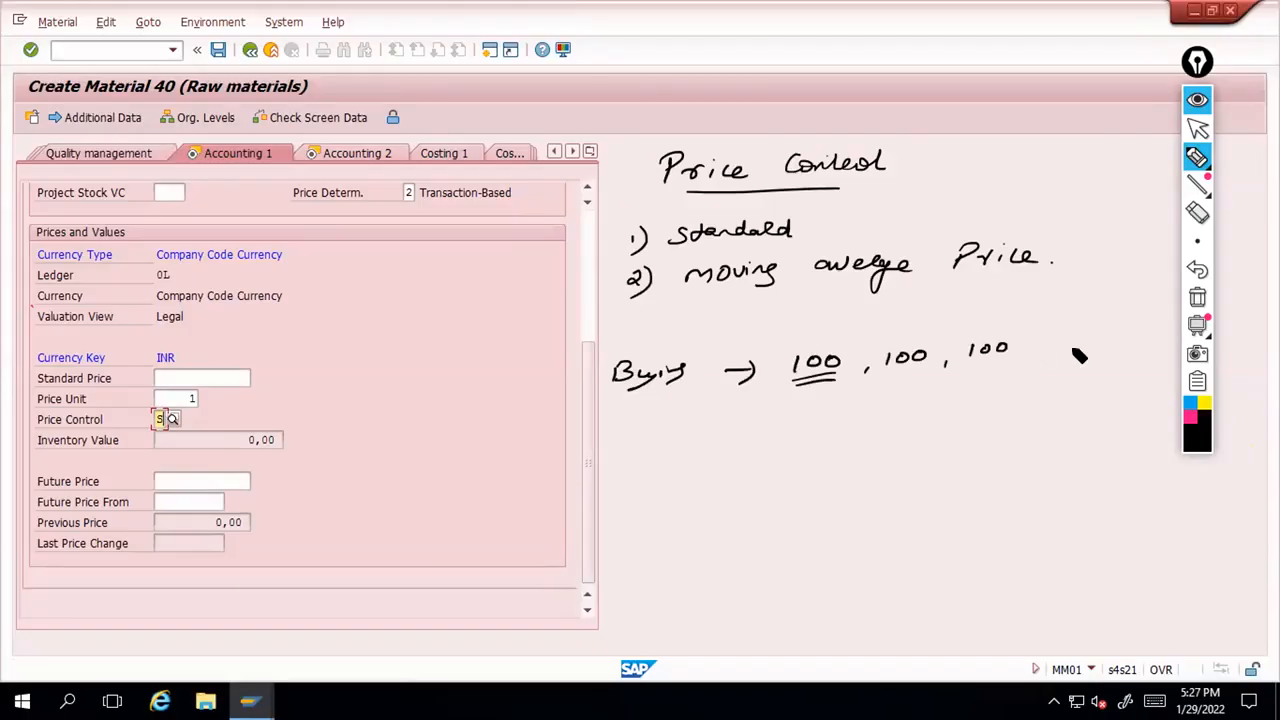
Add a tick after the equal buying prices and underline the Standard Price field and the word "average"
drag(1028, 348, 1083, 340)
drag(232, 385, 253, 380)
drag(793, 288, 915, 289)
Handwrite a second "Buying" row with an arrow and the prices "100, 95," below the first row
mouse_move(625, 423)
mouse_down()
mouse_move(622, 439)
mouse_move(698, 430)
mouse_move(690, 445)
mouse_up()
drag(717, 432, 744, 432)
mouse_move(735, 424)
mouse_down()
mouse_move(736, 440)
mouse_move(784, 430)
mouse_up()
drag(798, 420, 800, 421)
drag(818, 419, 820, 420)
mouse_move(834, 430)
mouse_down()
mouse_move(875, 411)
mouse_move(872, 428)
mouse_up()
drag(898, 406, 888, 424)
drag(913, 420, 910, 430)
Complete the second Buying row with "105, 110" and underline its varying prices
drag(947, 406, 949, 421)
drag(962, 405, 963, 406)
drag(993, 403, 980, 420)
drag(1010, 418, 1066, 413)
drag(1074, 402, 1074, 413)
drag(1080, 403, 1079, 404)
drag(856, 441, 1038, 438)
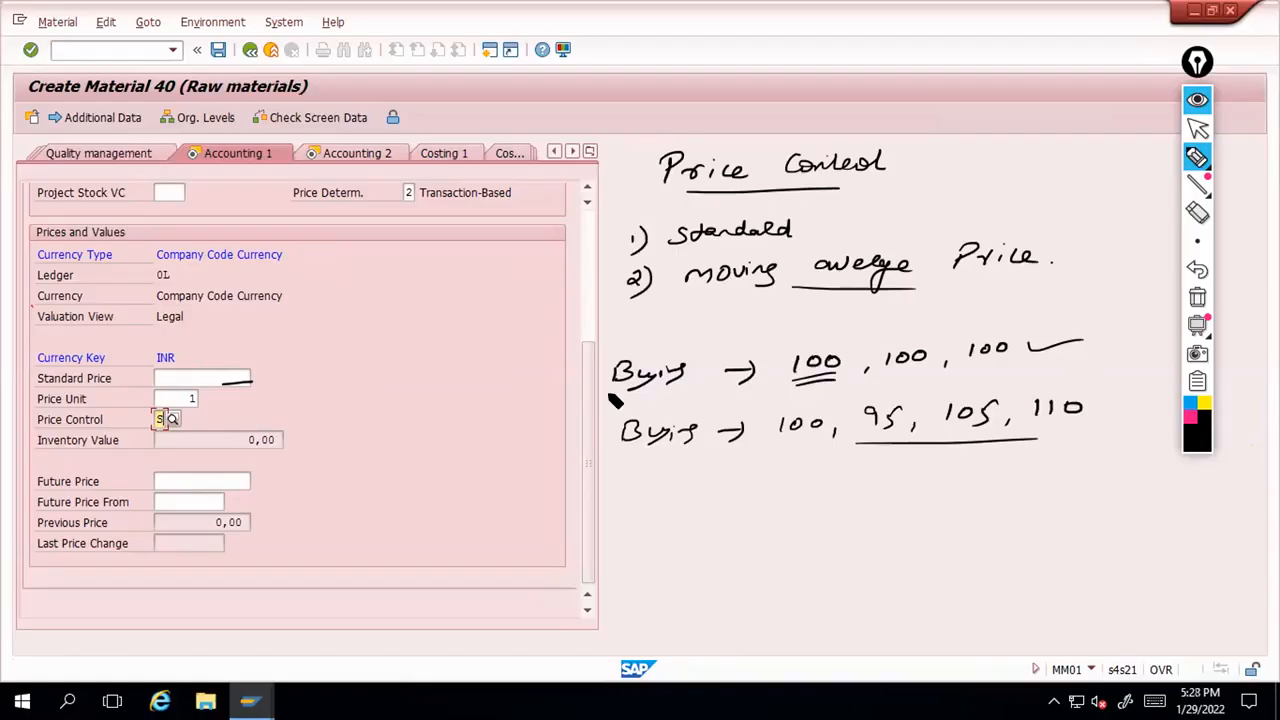
Tick the moving average price entry, box the varying prices with plus signs between them, and write "4" and a double line underneath
drag(583, 283, 619, 278)
mouse_move(869, 444)
mouse_down()
mouse_move(804, 450)
mouse_move(846, 406)
mouse_move(1074, 392)
mouse_up()
mouse_move(844, 420)
mouse_down()
mouse_move(864, 418)
mouse_move(854, 429)
mouse_up()
drag(1001, 414, 1015, 412)
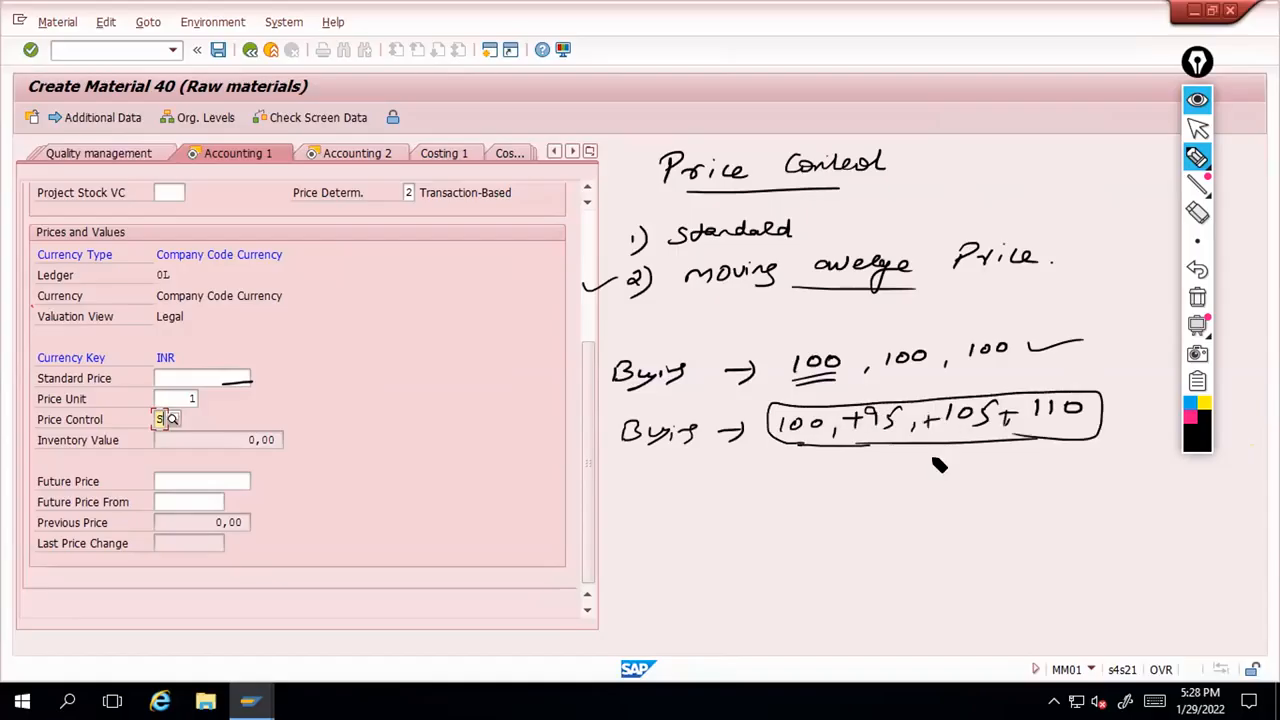
drag(936, 450, 934, 460)
drag(818, 491, 852, 495)
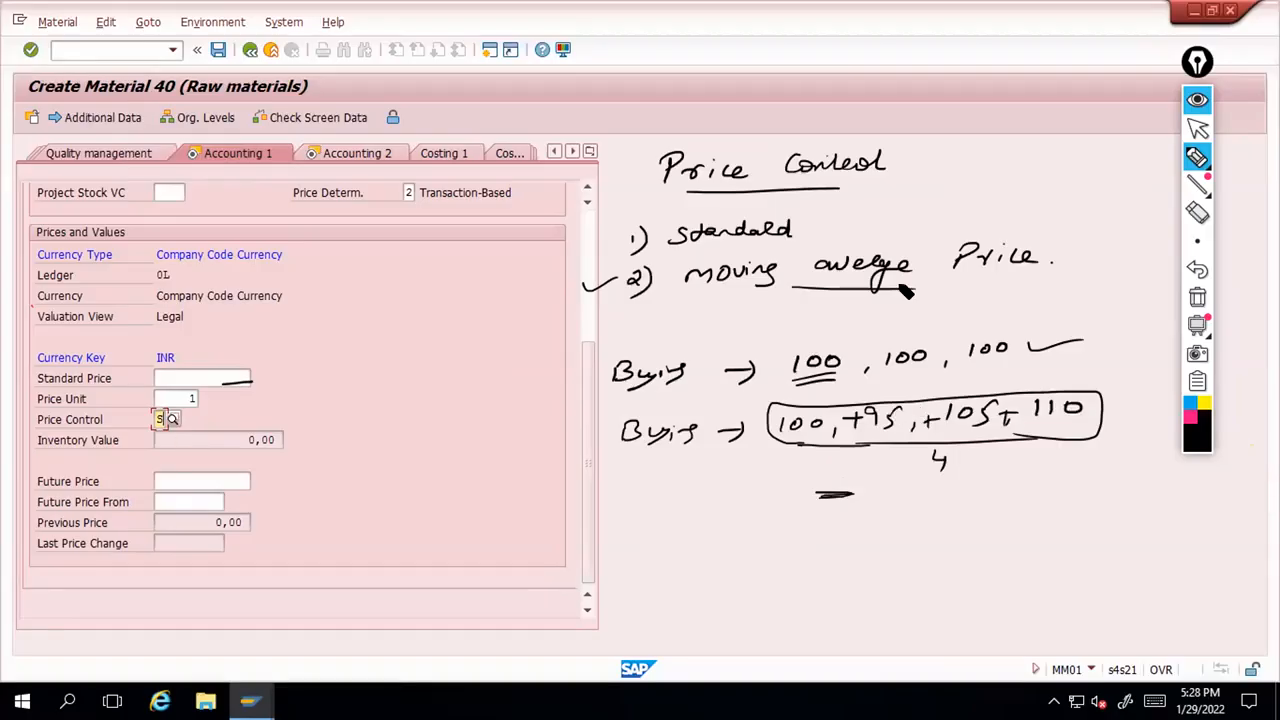
Clear all handwritten notes and set the standard price to 100 in Accounting 1
click(1195, 297)
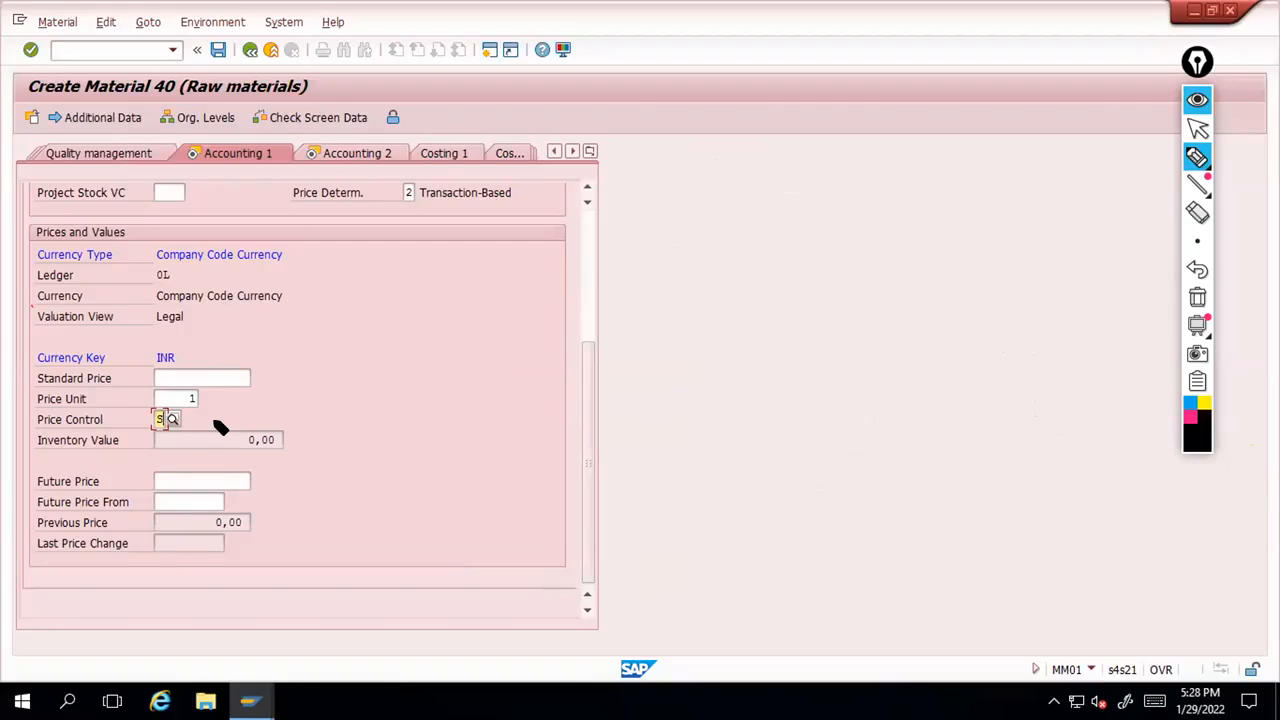
click(1196, 128)
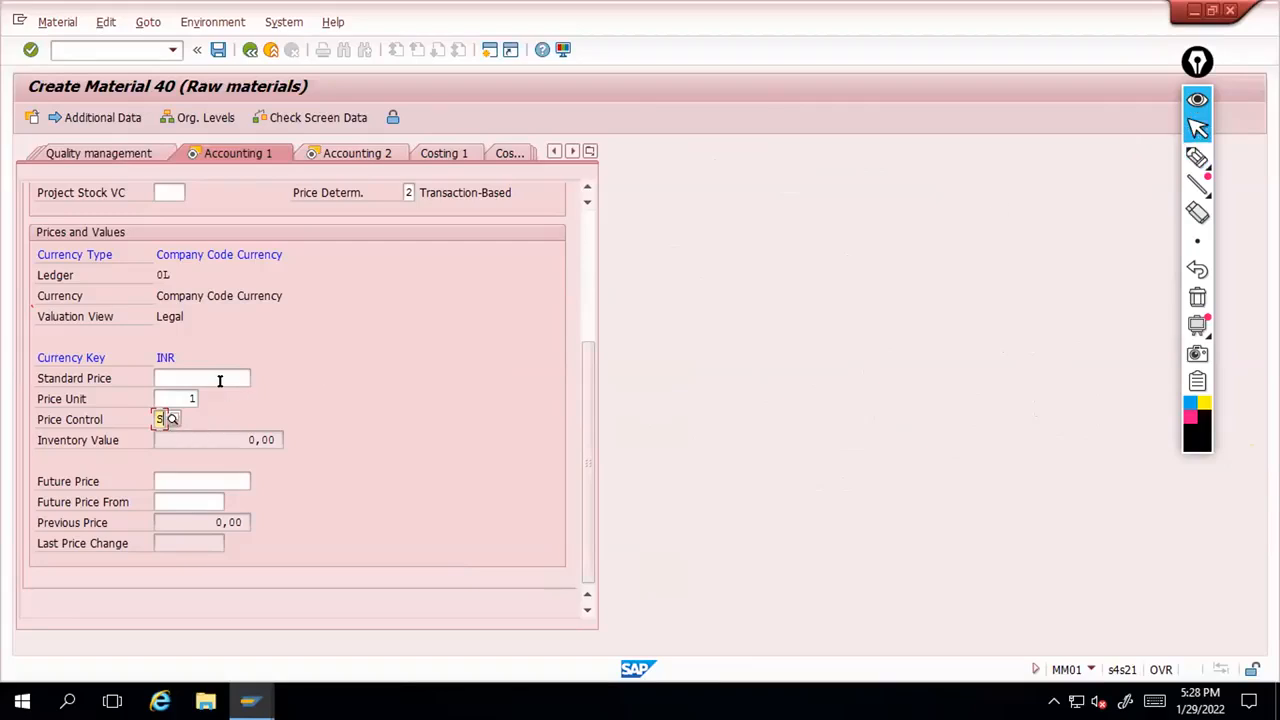
click(220, 380)
text(100)
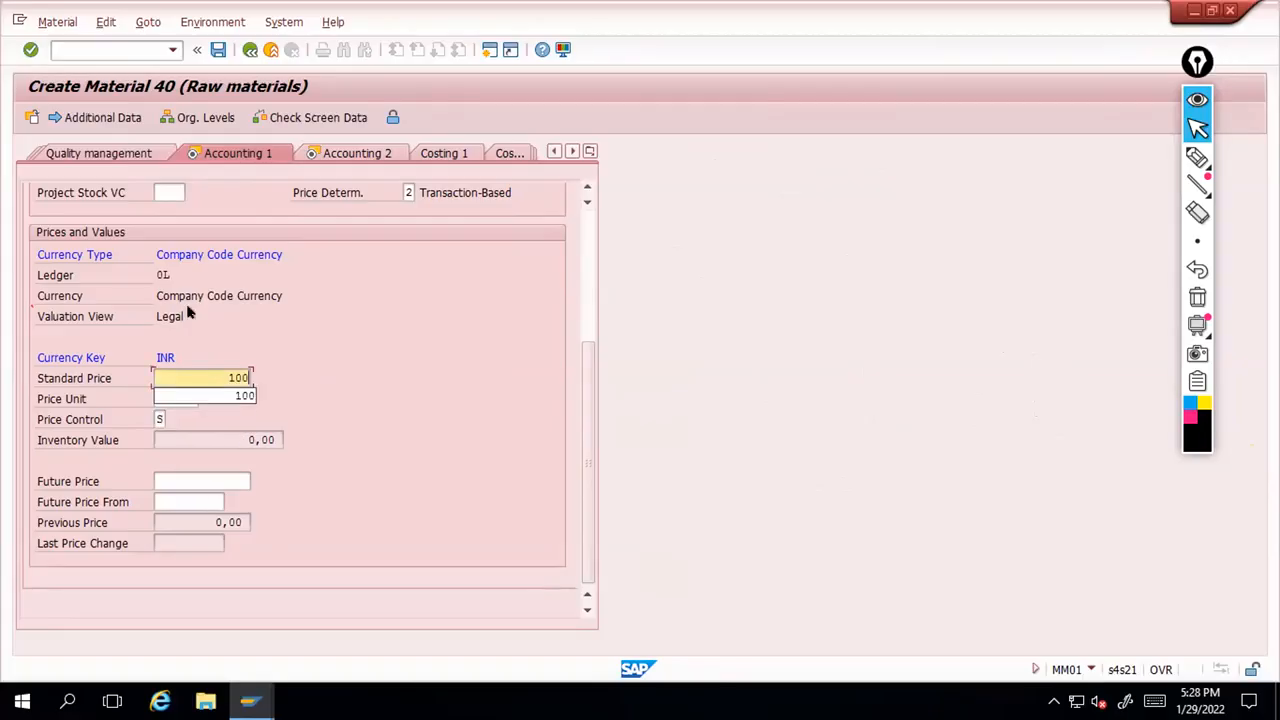
key(Return)
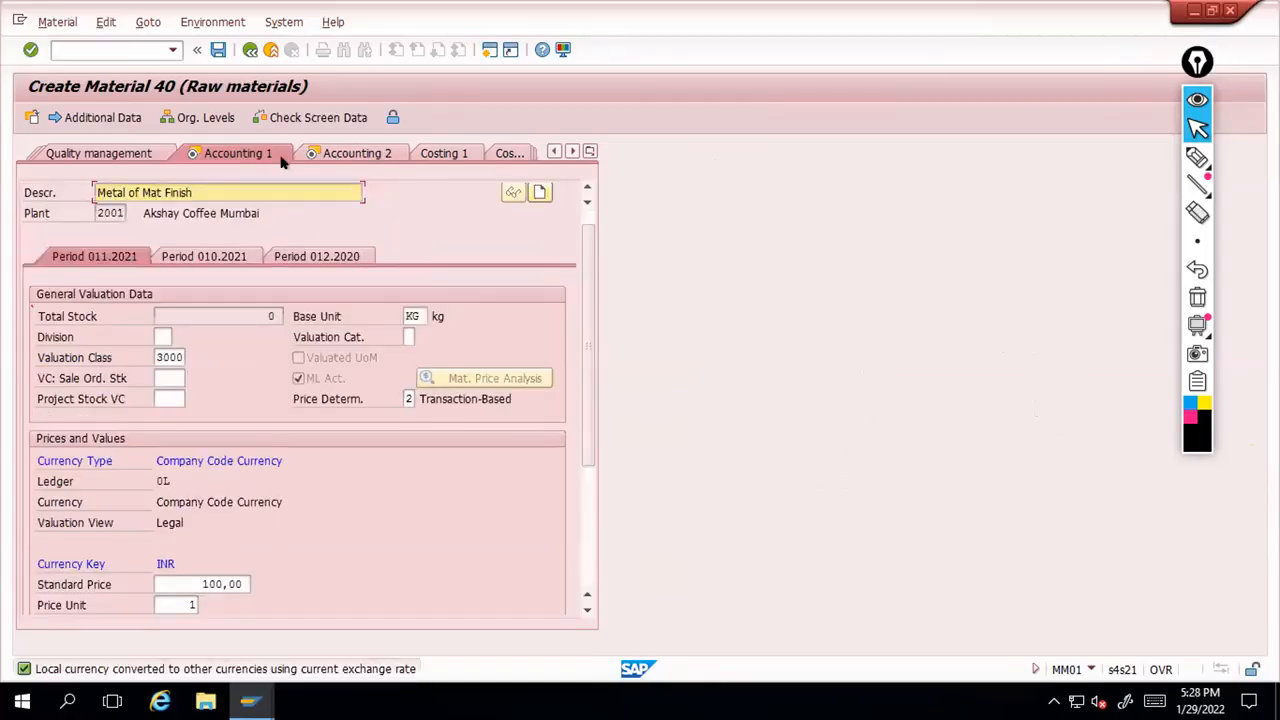
Go to the Accounting 2 view, leave its price fields empty and save the new material
click(325, 154)
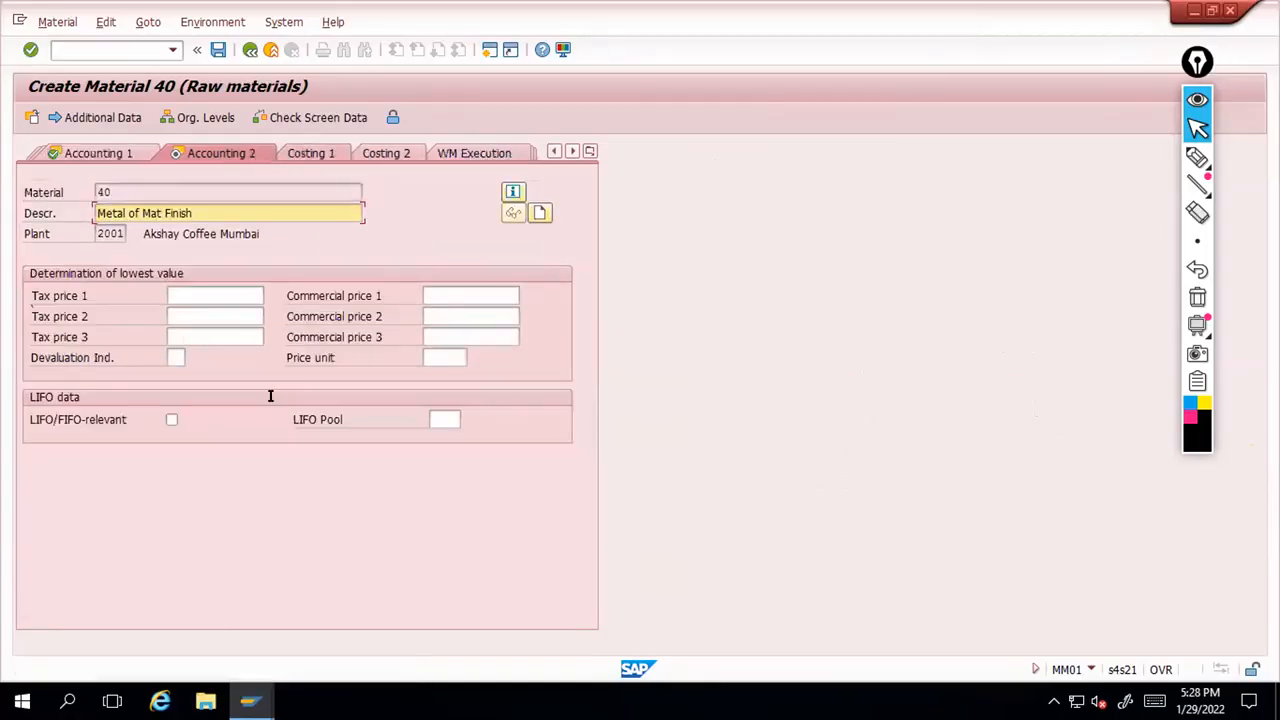
click(173, 295)
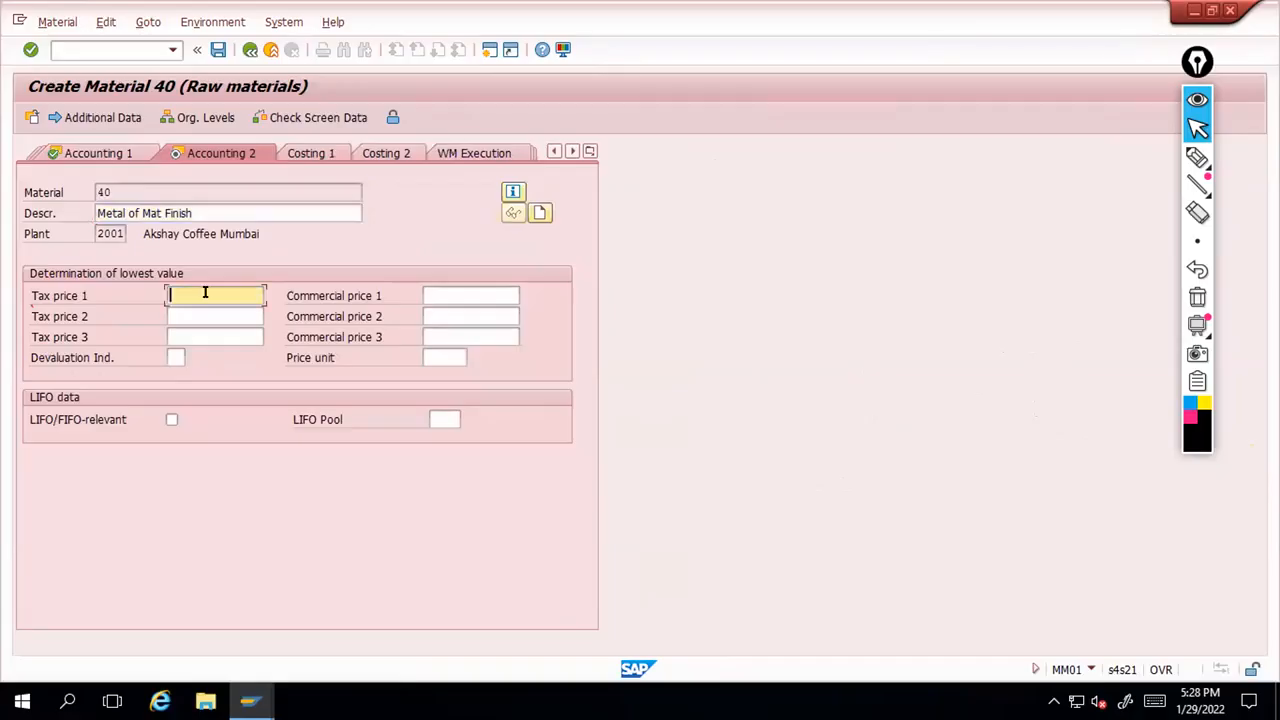
click(218, 50)
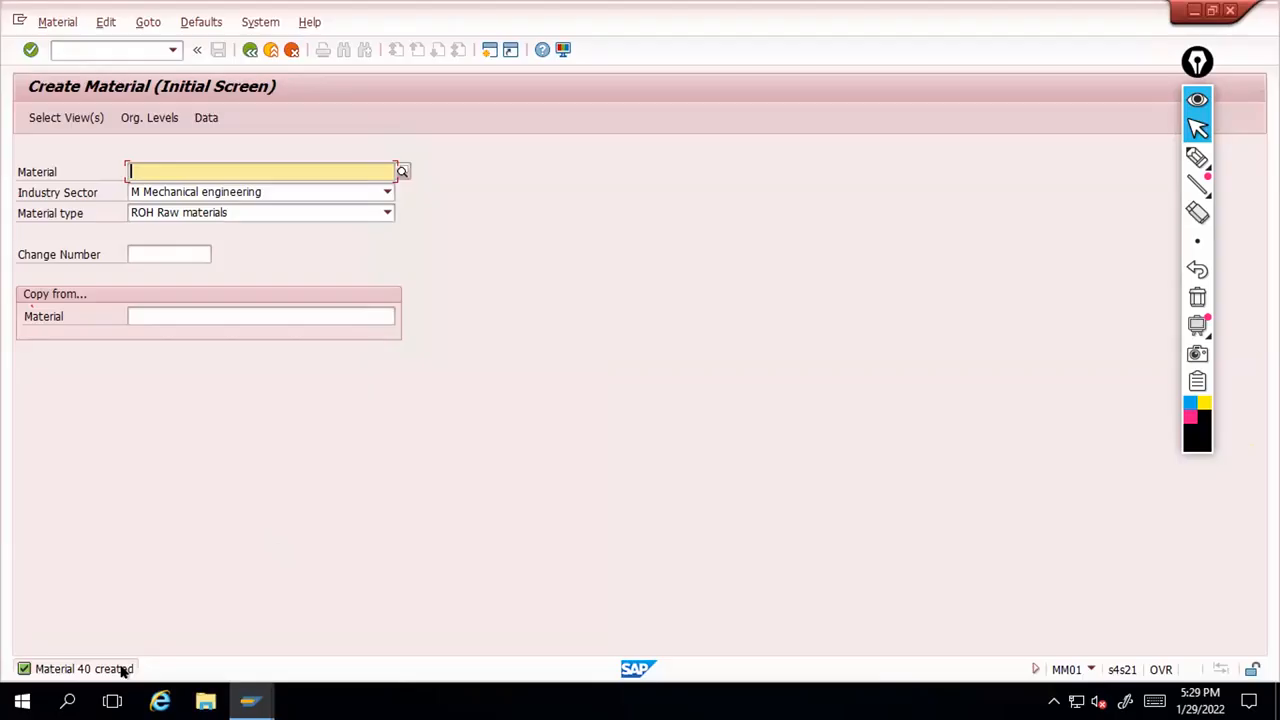
Leave material creation and start transaction MM02 for material 40, bringing up its view selection
click(249, 49)
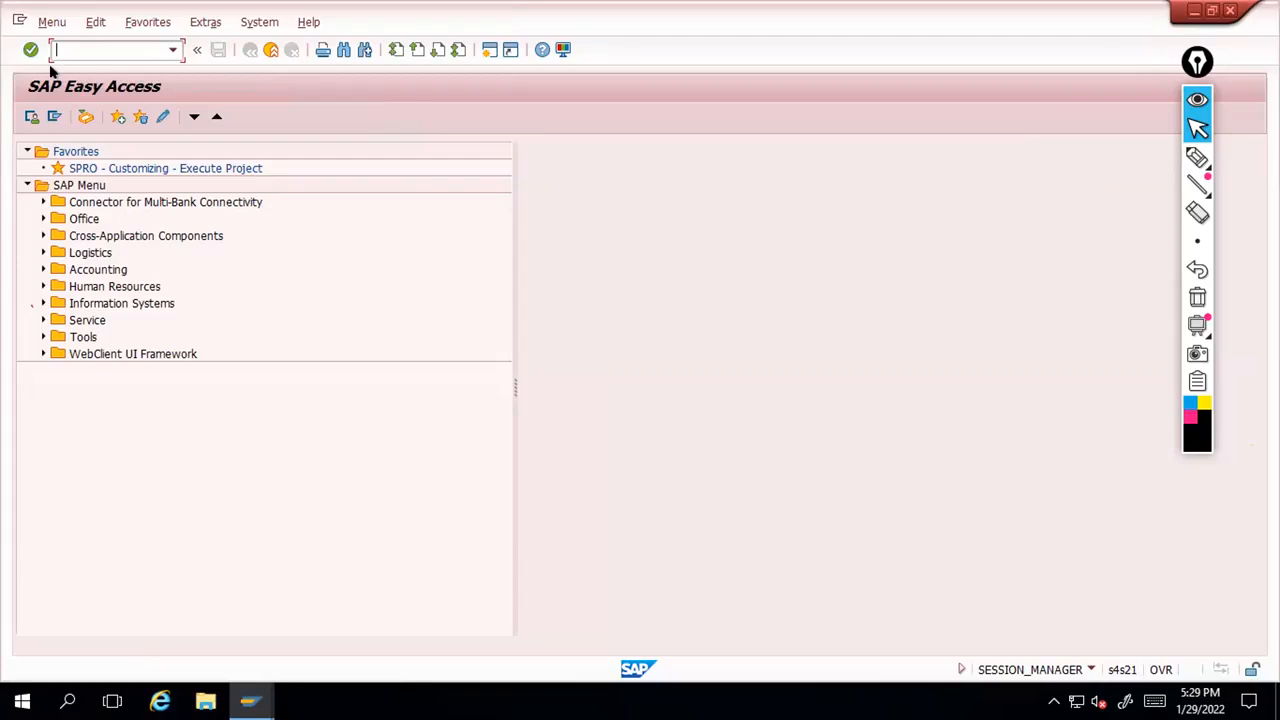
text(mm02)
key(Return)
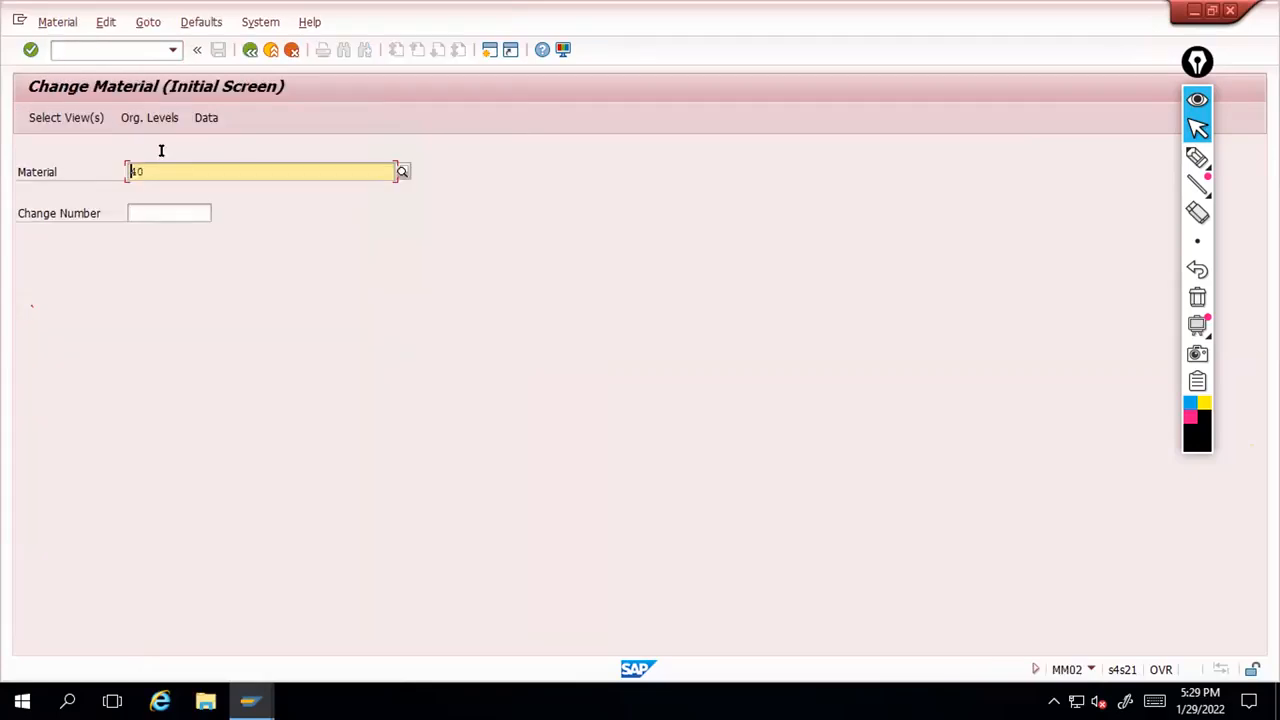
key(Return)
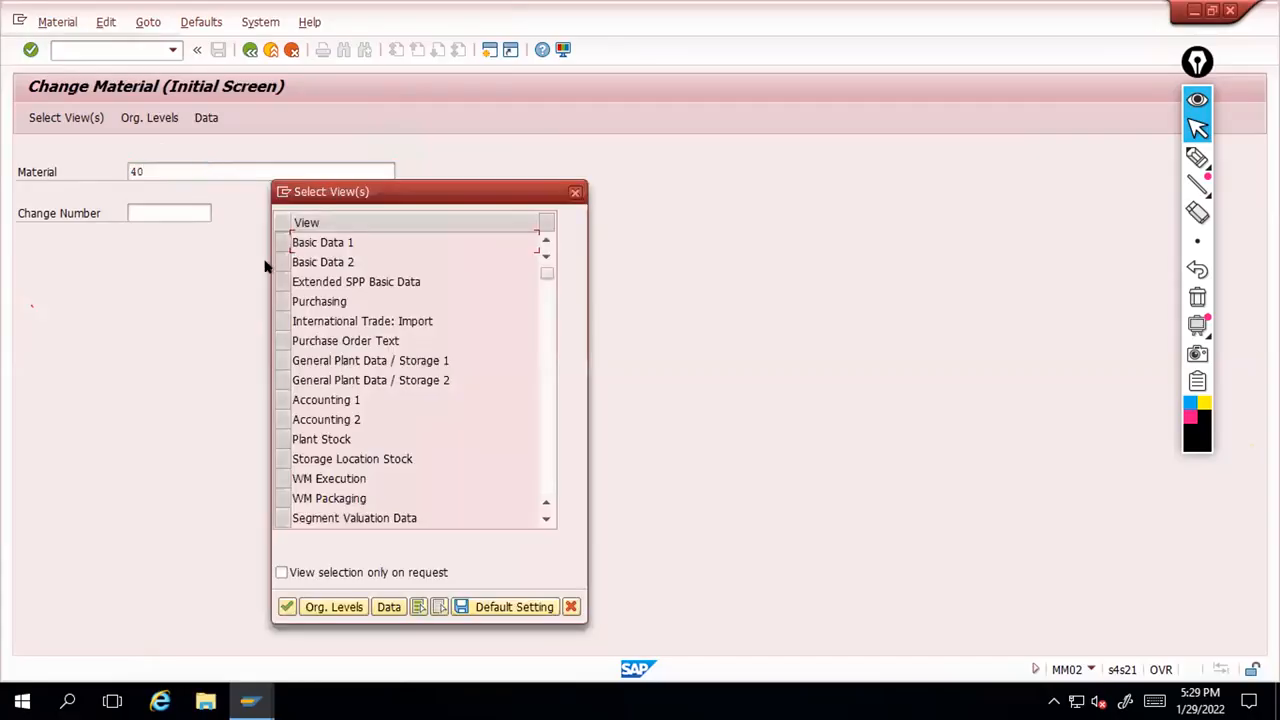
Select the Basic Data 1, Basic Data 2 and Purchasing views of the material for changing
click(281, 246)
click(282, 262)
click(285, 300)
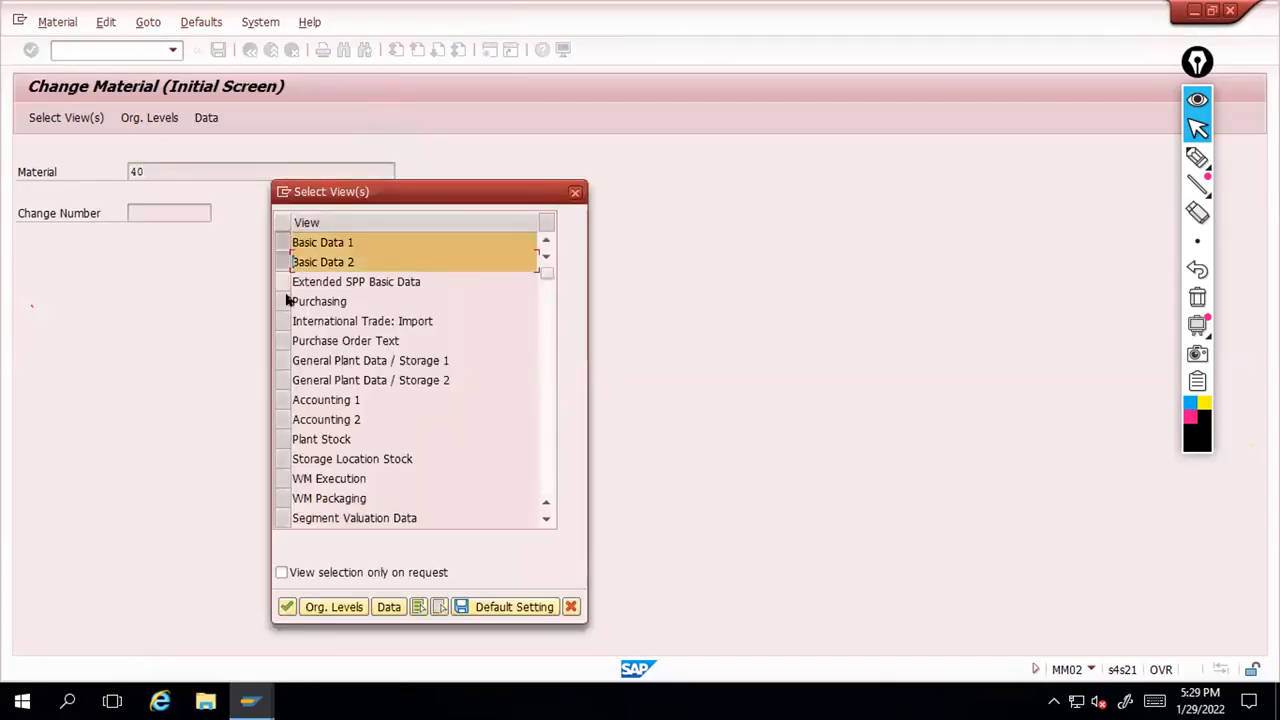
Open material 40 for change with only the Basic Data 1 and Basic Data 2 views selected
click(282, 401)
click(281, 418)
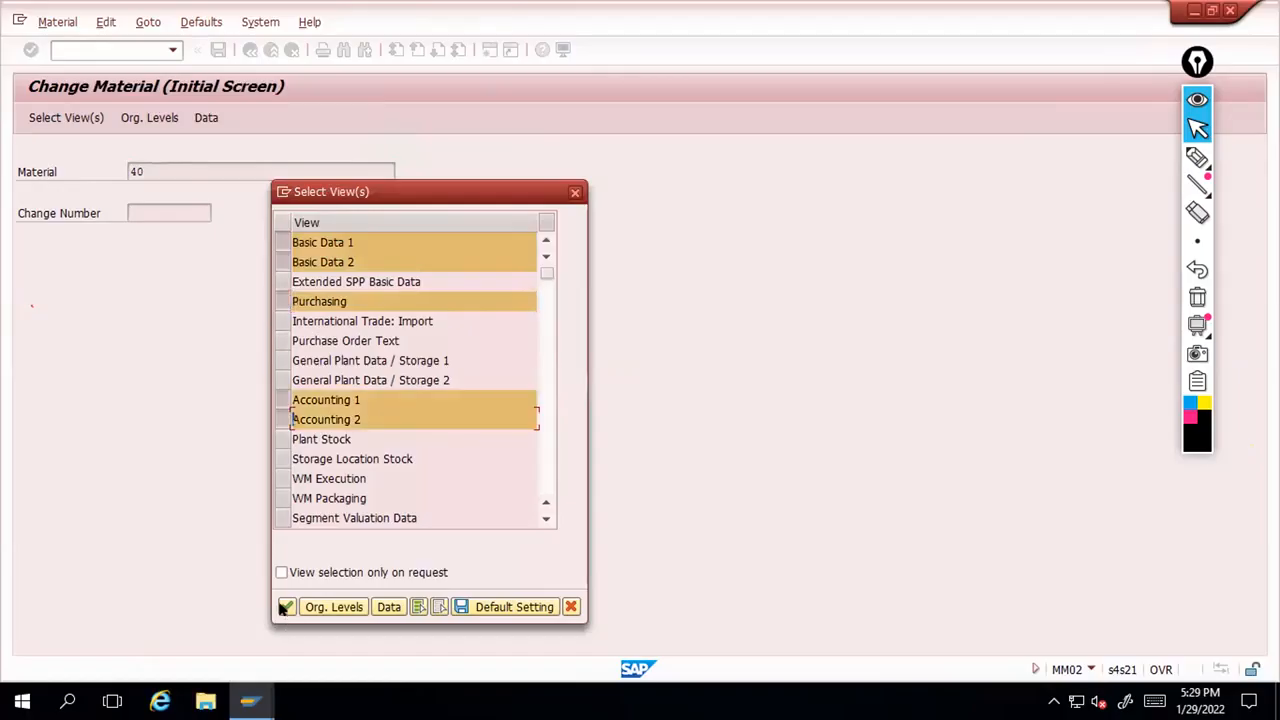
click(284, 364)
click(280, 367)
click(280, 373)
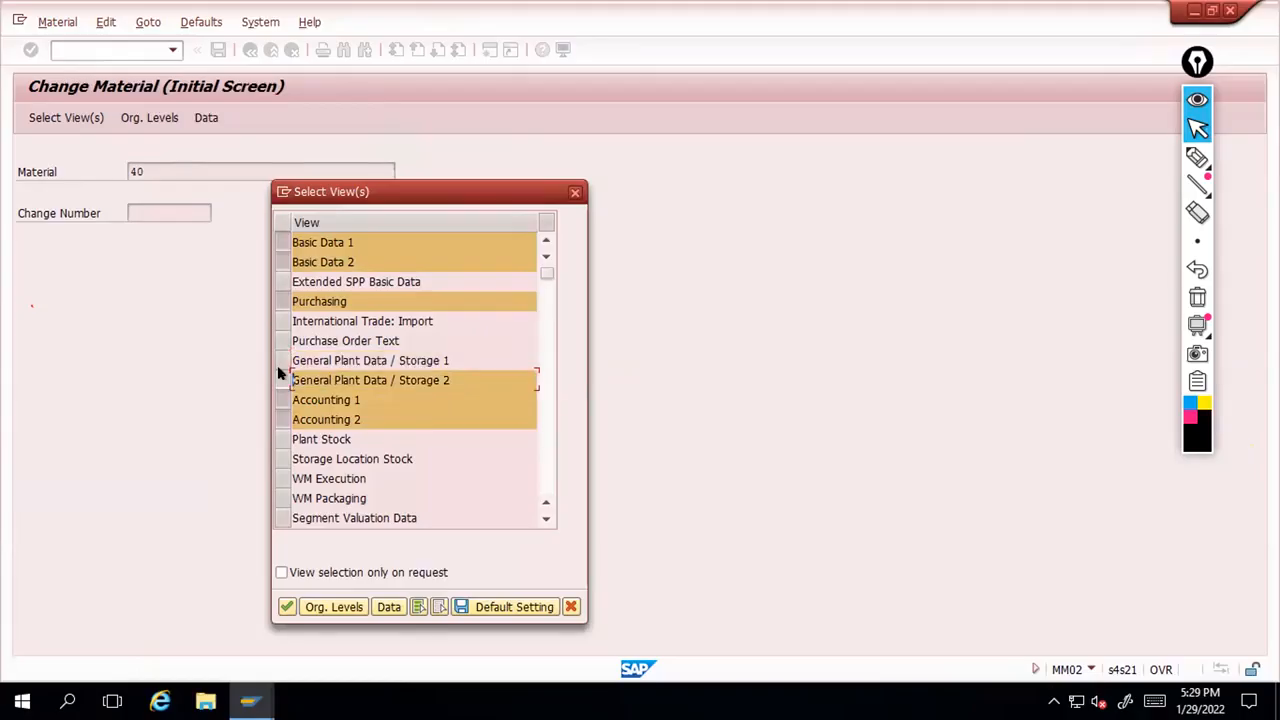
click(279, 373)
click(281, 401)
click(278, 413)
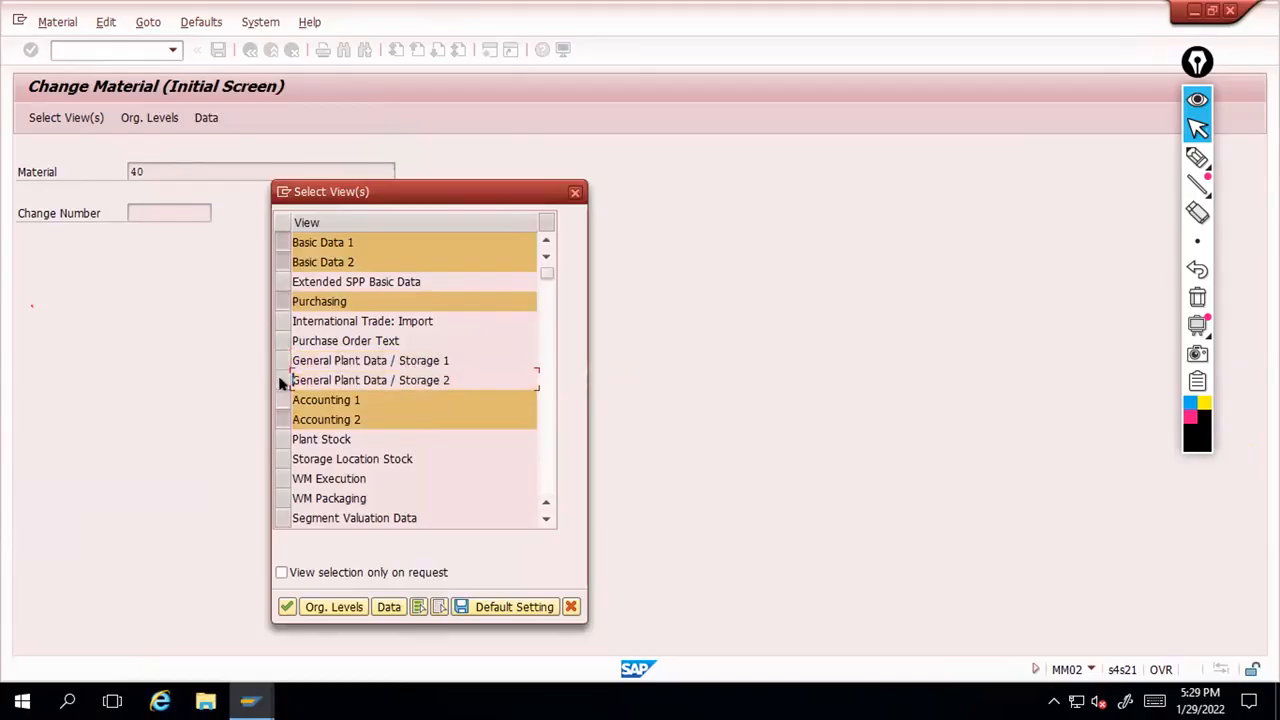
click(280, 295)
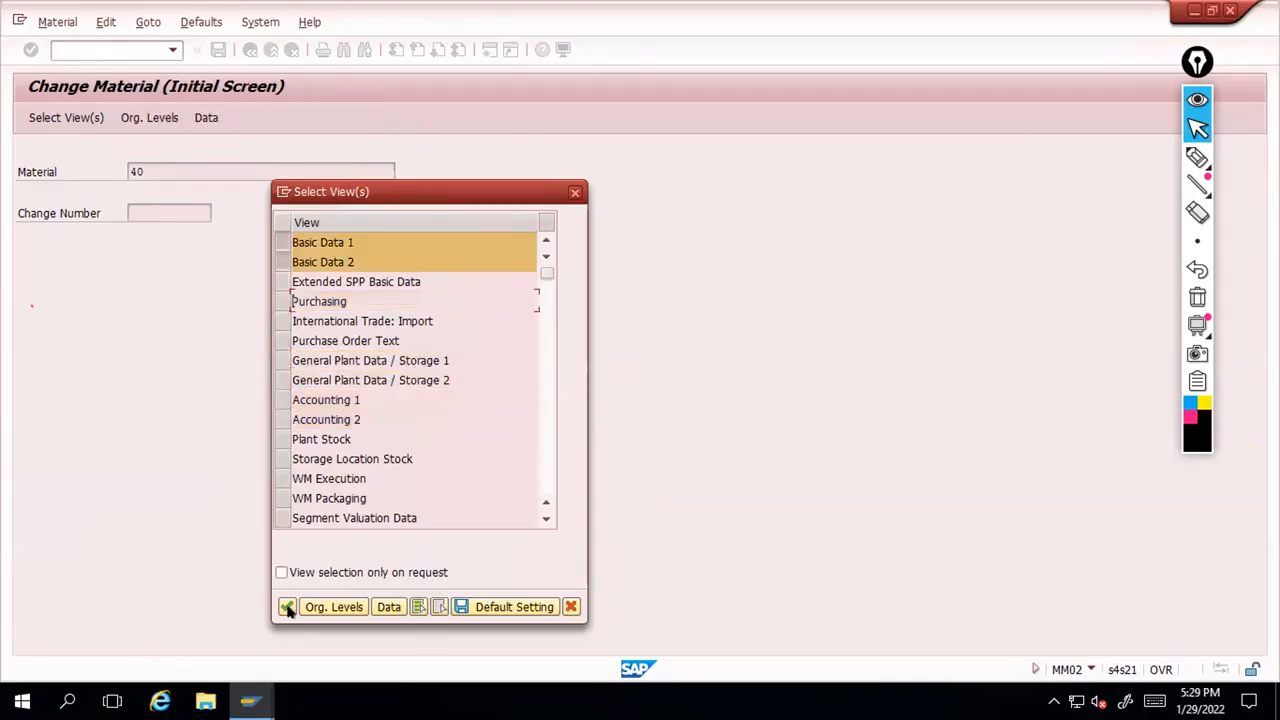
click(288, 604)
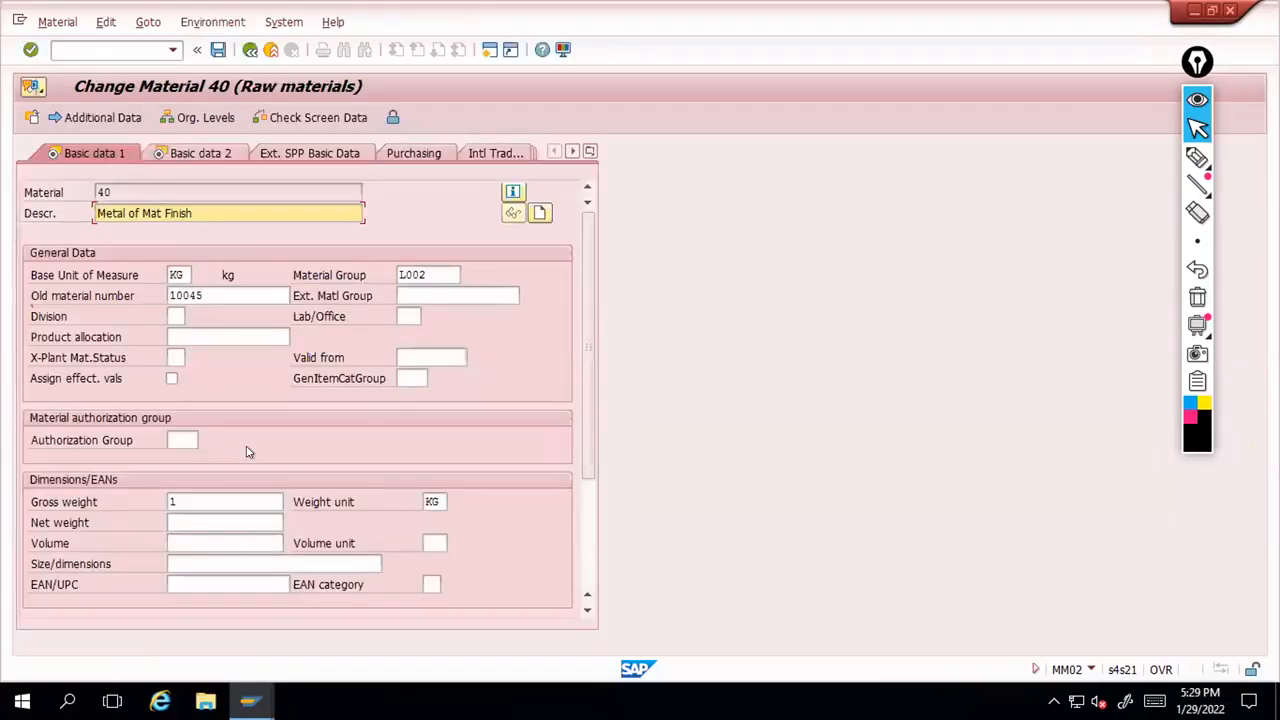
Search the base unit of measure values for "gr" and pick BQG as the material's base unit
click(179, 274)
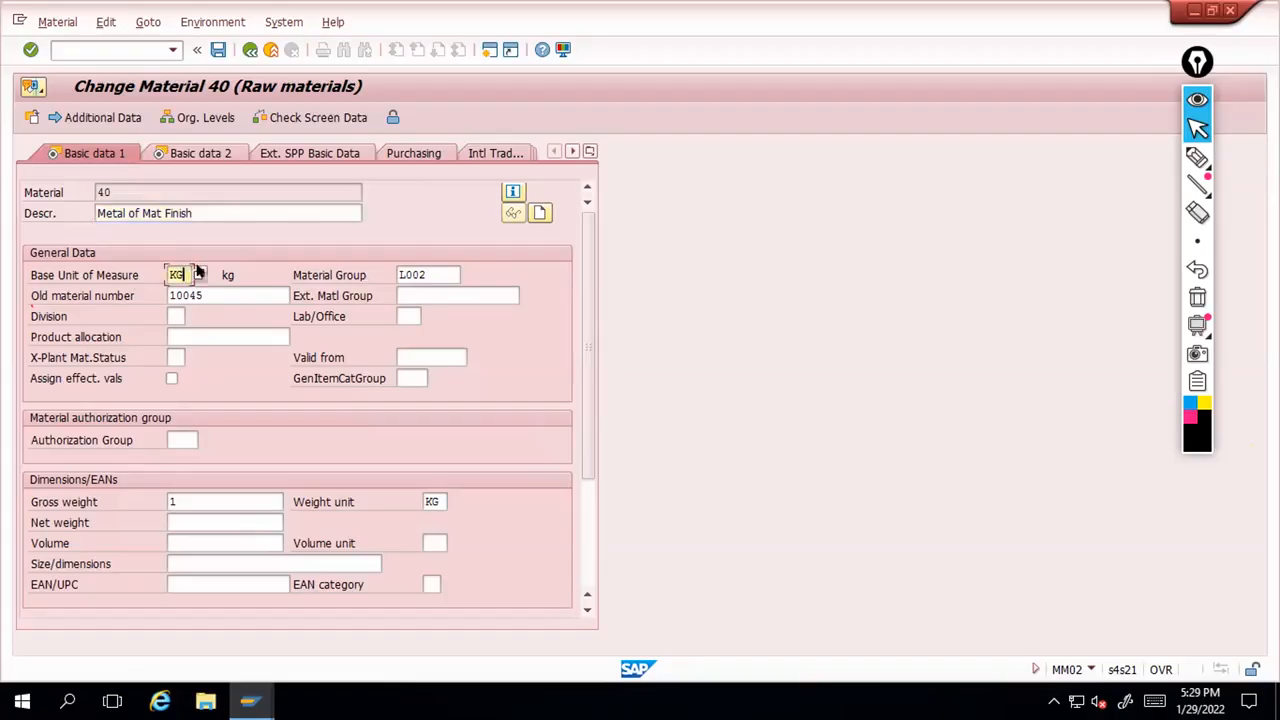
click(199, 274)
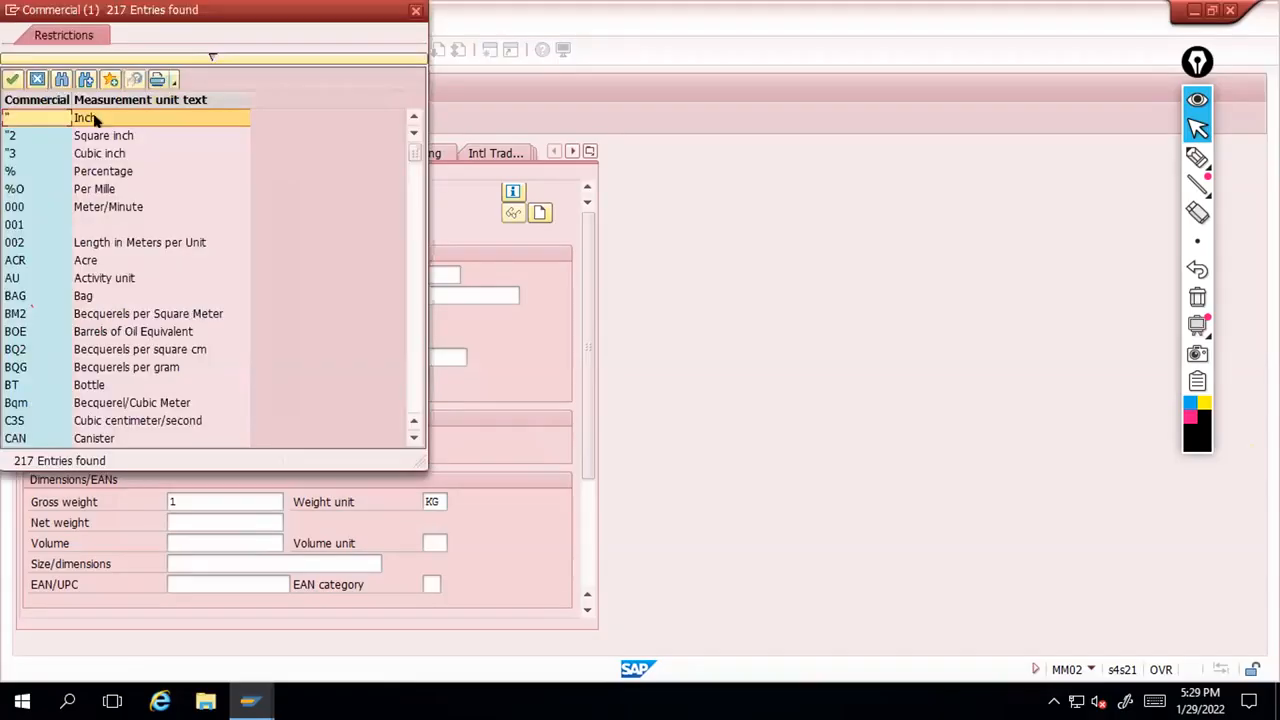
click(60, 79)
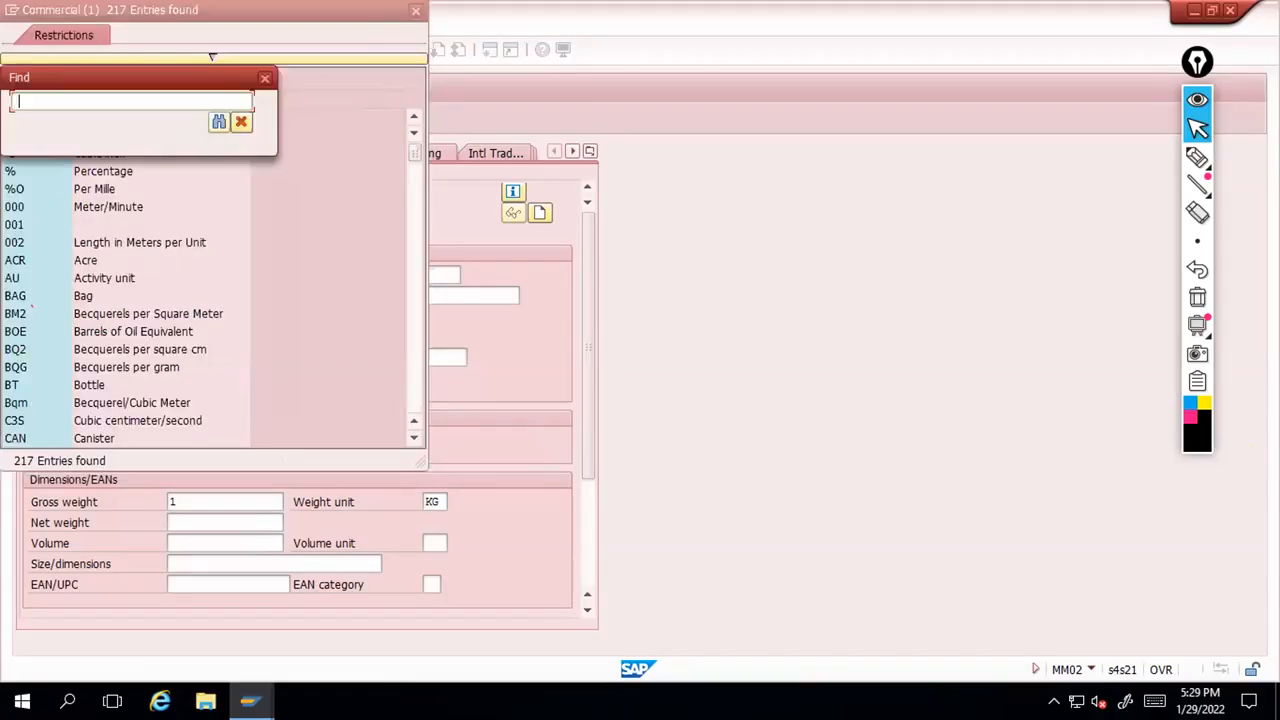
text(gr)
key(Return)
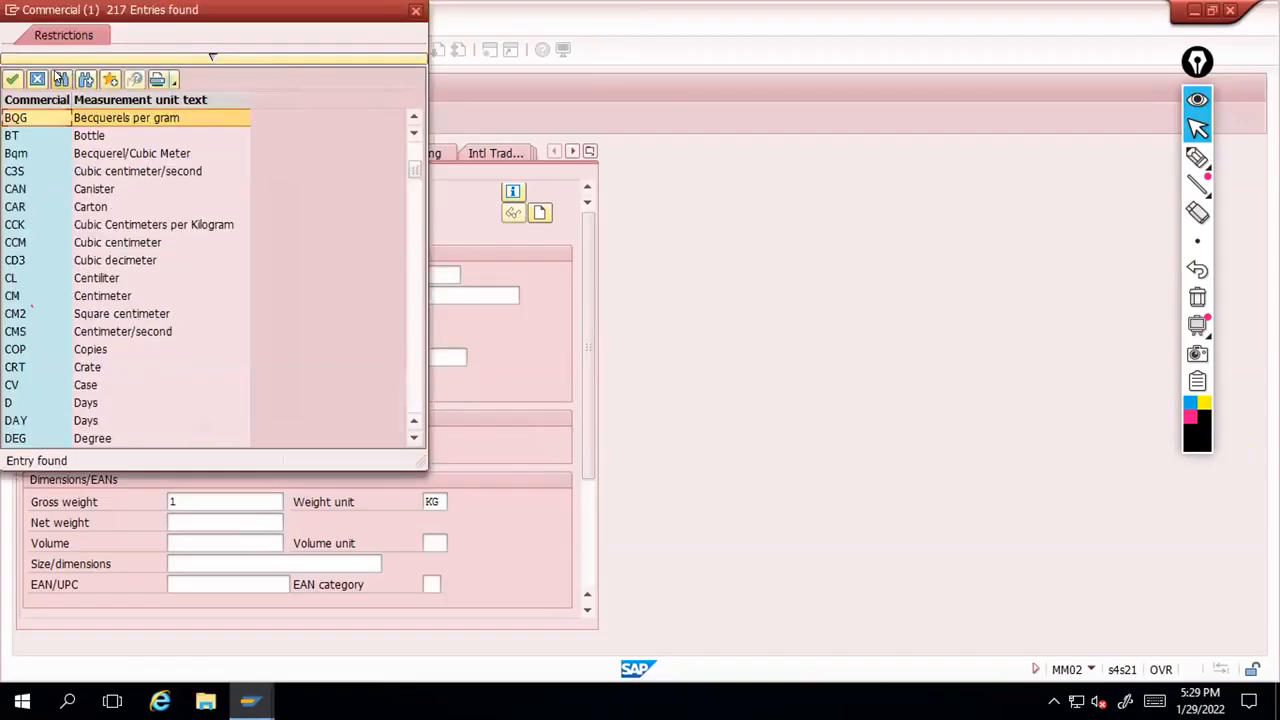
key(Return)
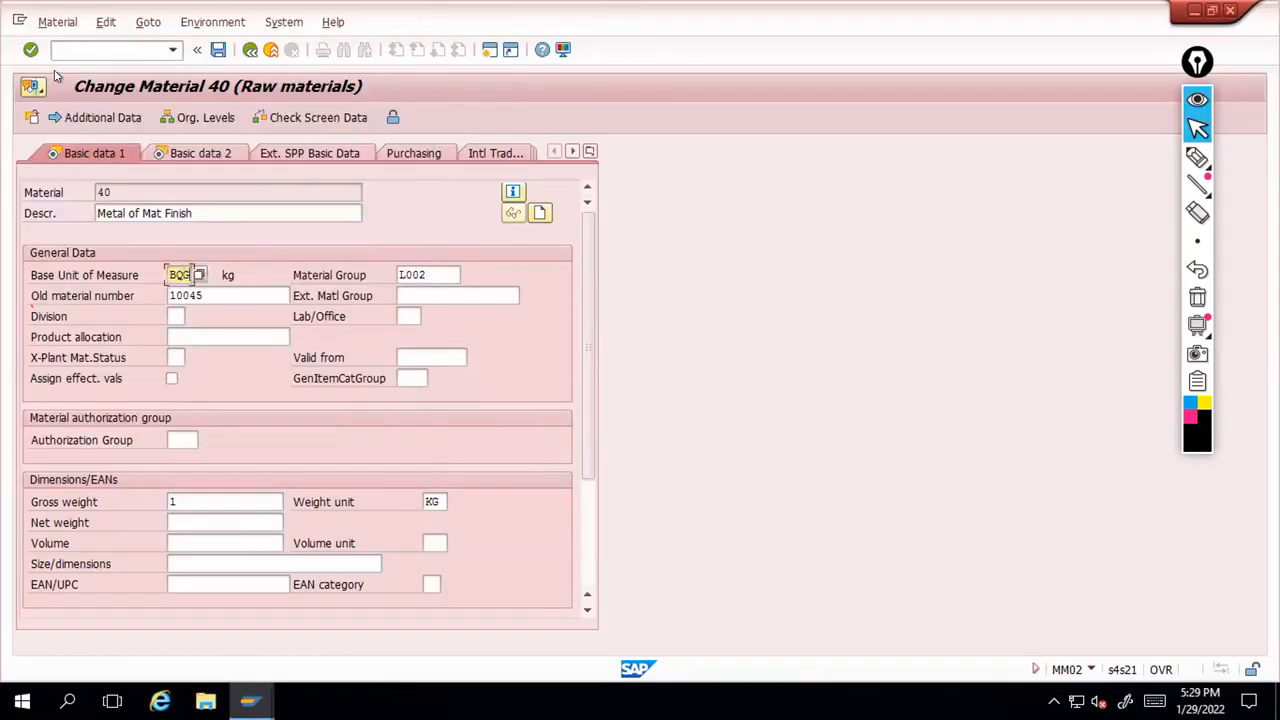
Try to change the material's base unit of measure to G
key(BackSpace)
text(G)
key(Return)
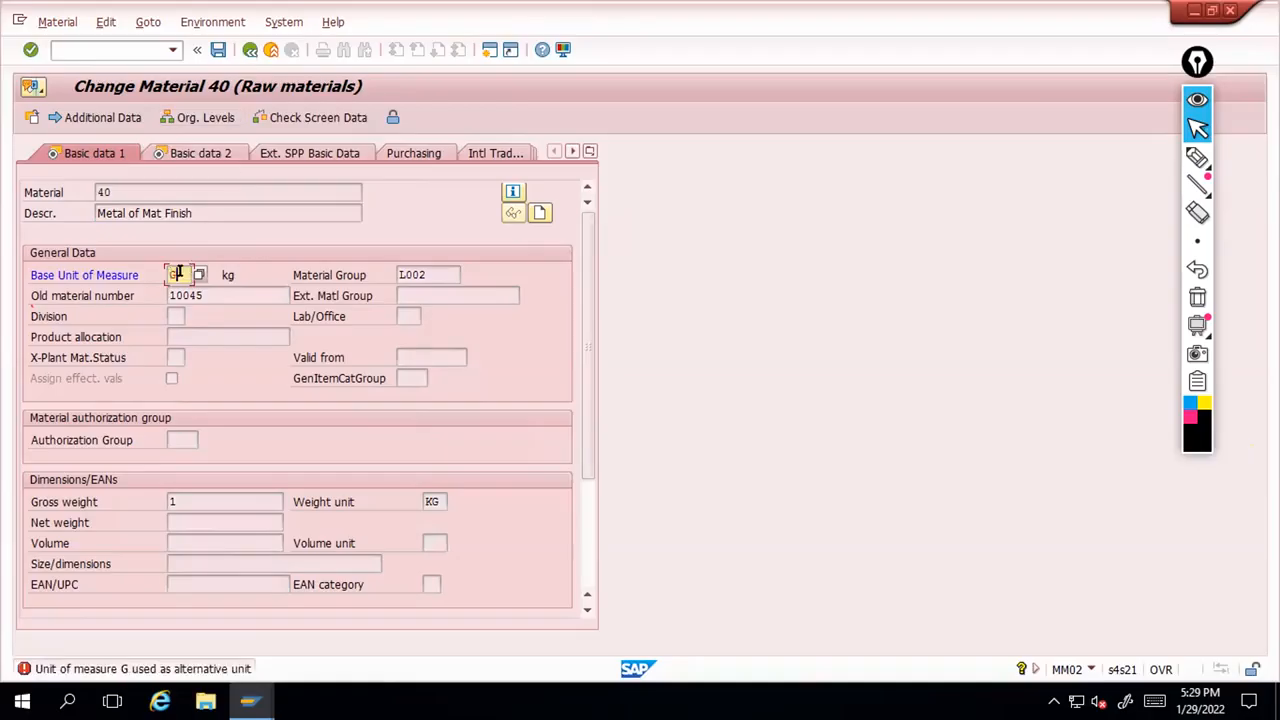
Set the base unit of measure back to KG and return to the Basic data 1 view
key(BackSpace)
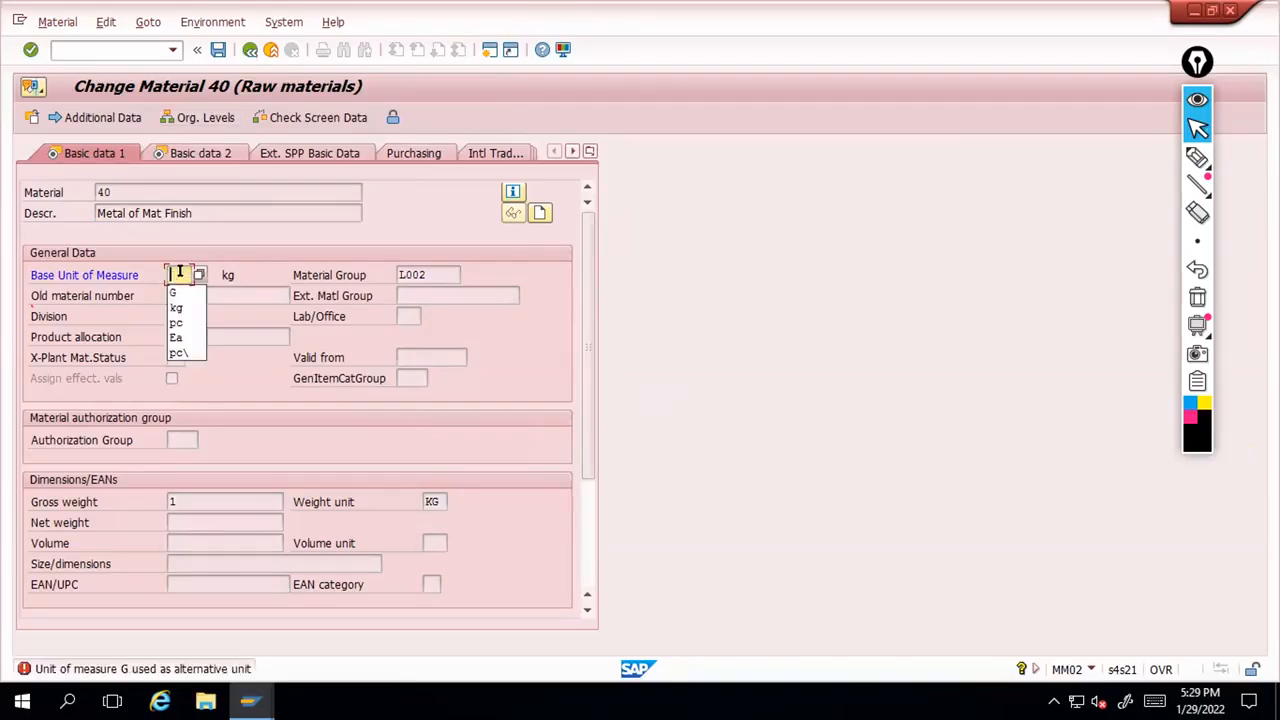
text(KG)
key(Return)
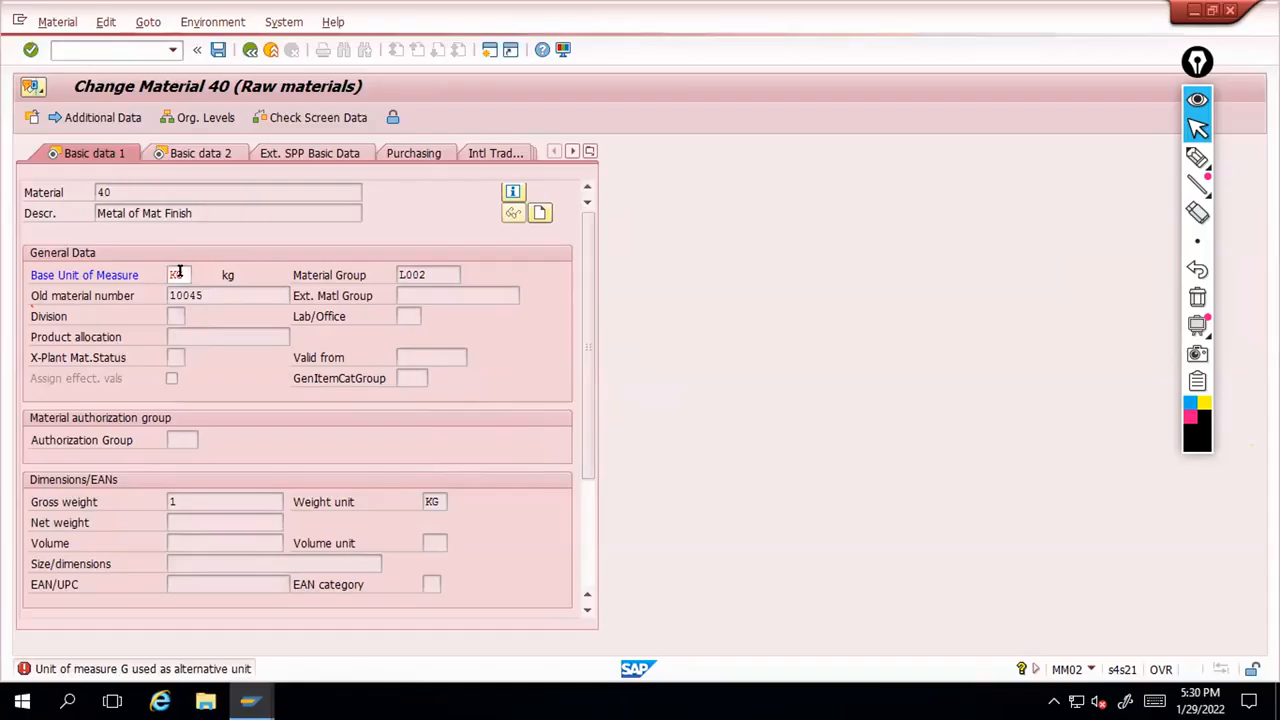
click(88, 152)
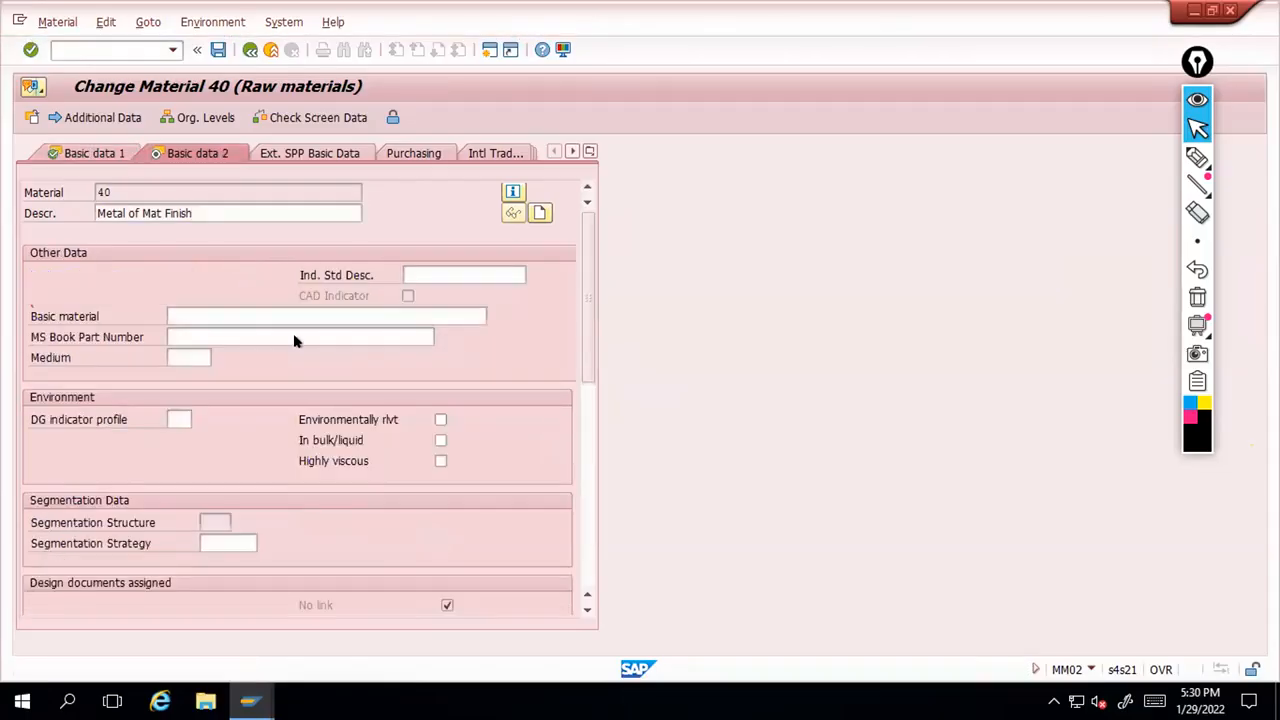
click(185, 272)
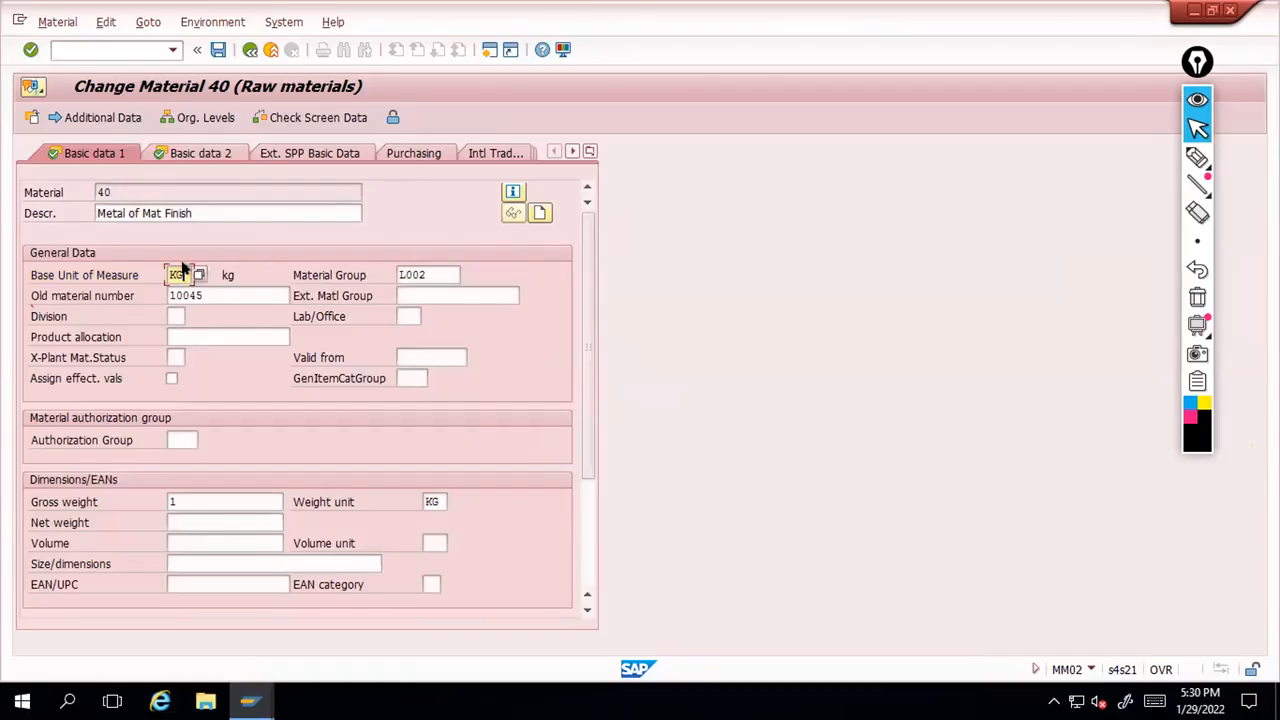
Check the conversion between grams and kilograms in the units of measure table of the material's additional data
click(96, 116)
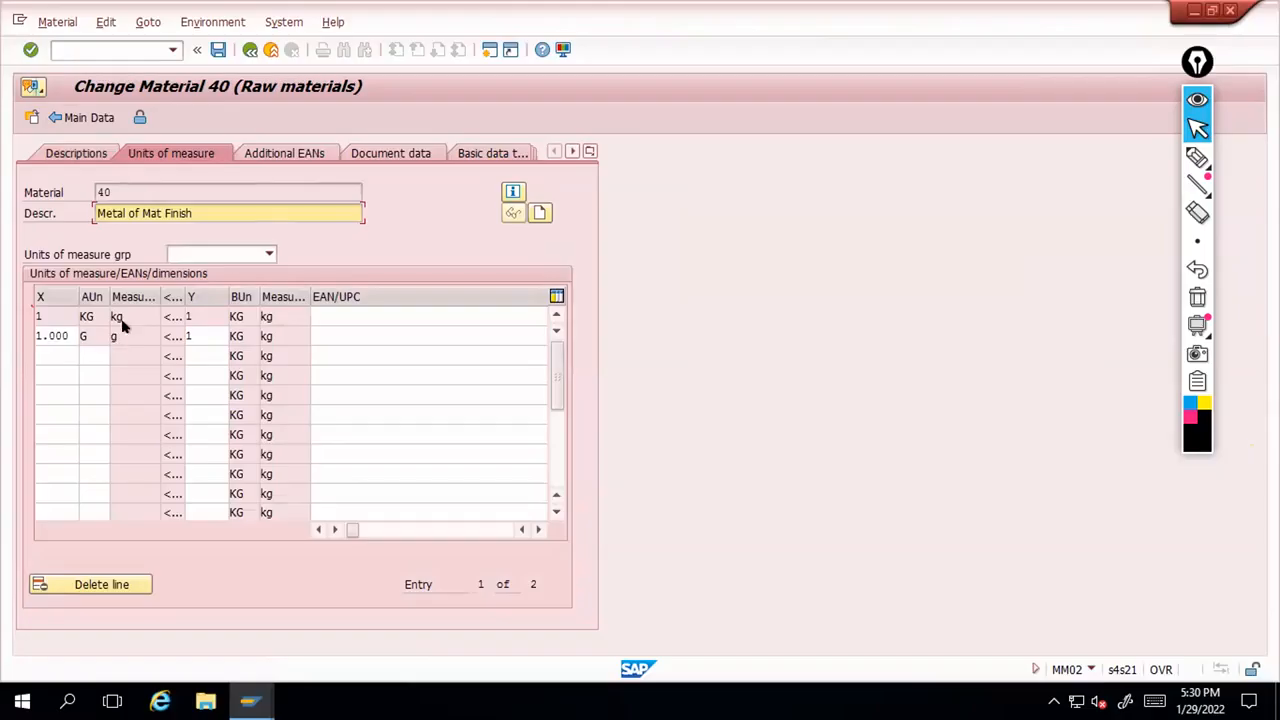
click(190, 334)
text(1)
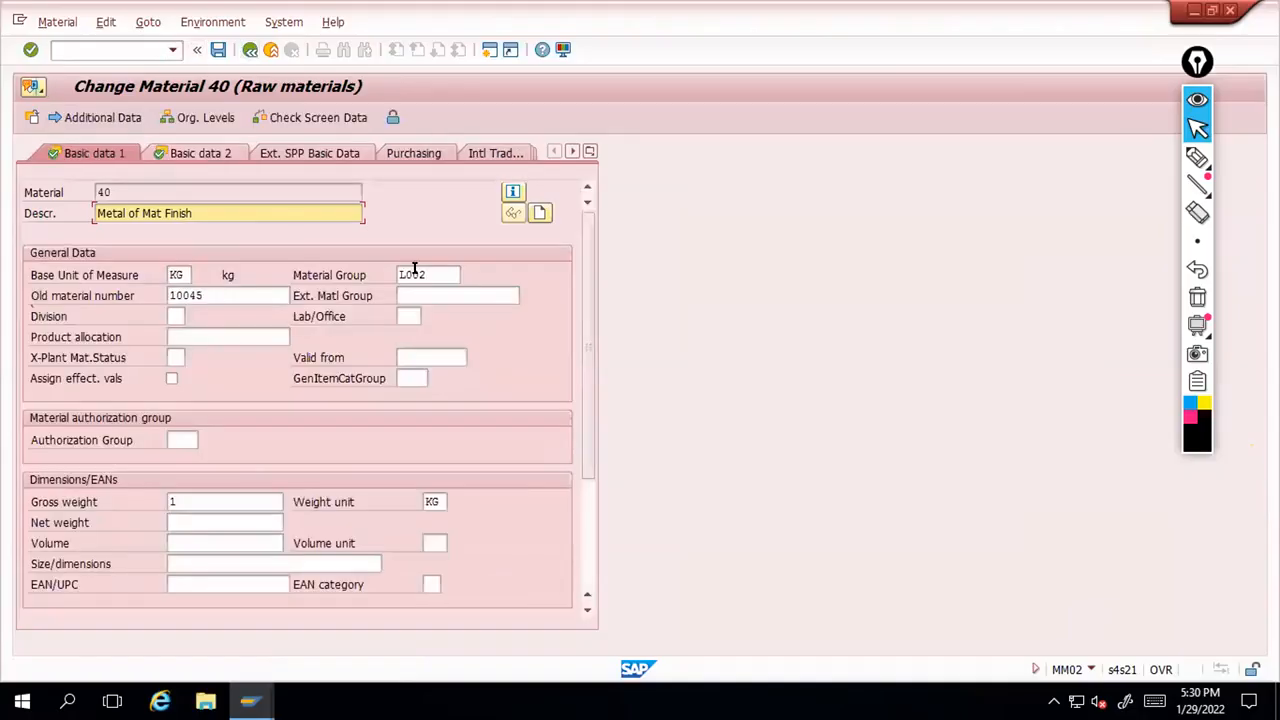
Review the material group, old material number and remaining Basic data 1 fields, and look over the list of available views
click(428, 270)
click(238, 295)
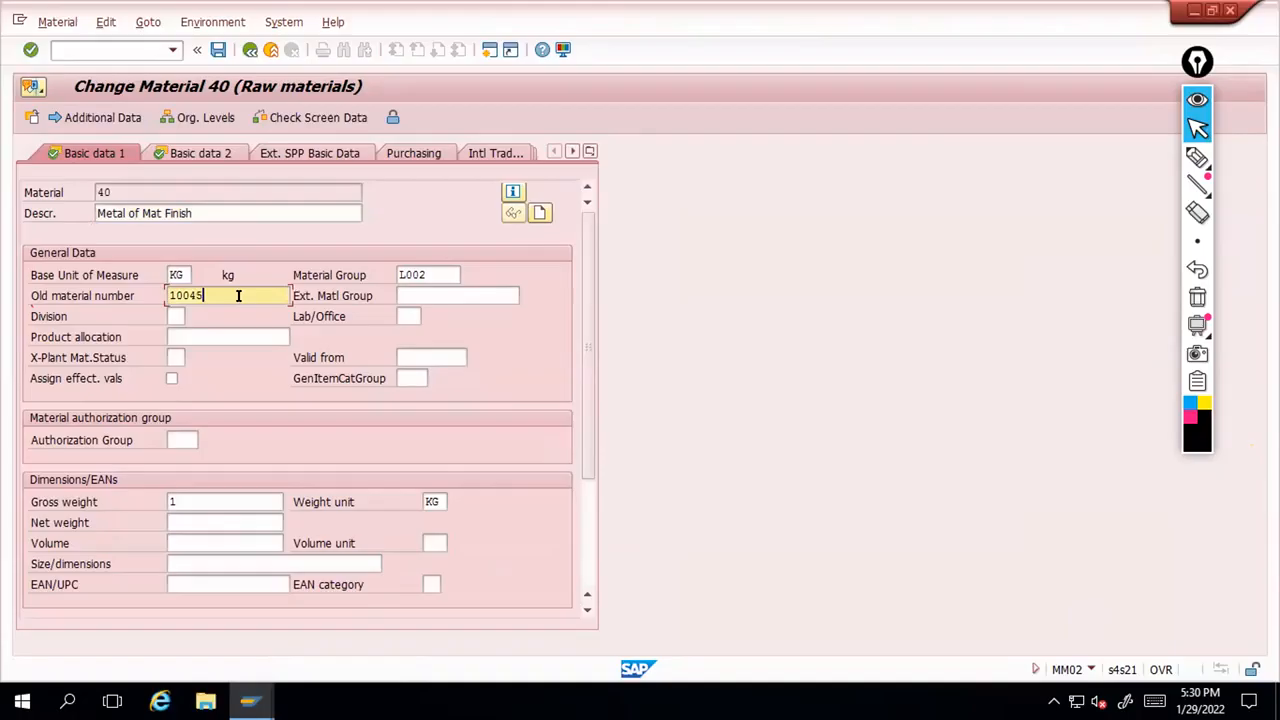
scroll(238, 295, down, 3)
scroll(238, 295, up, 3)
click(591, 151)
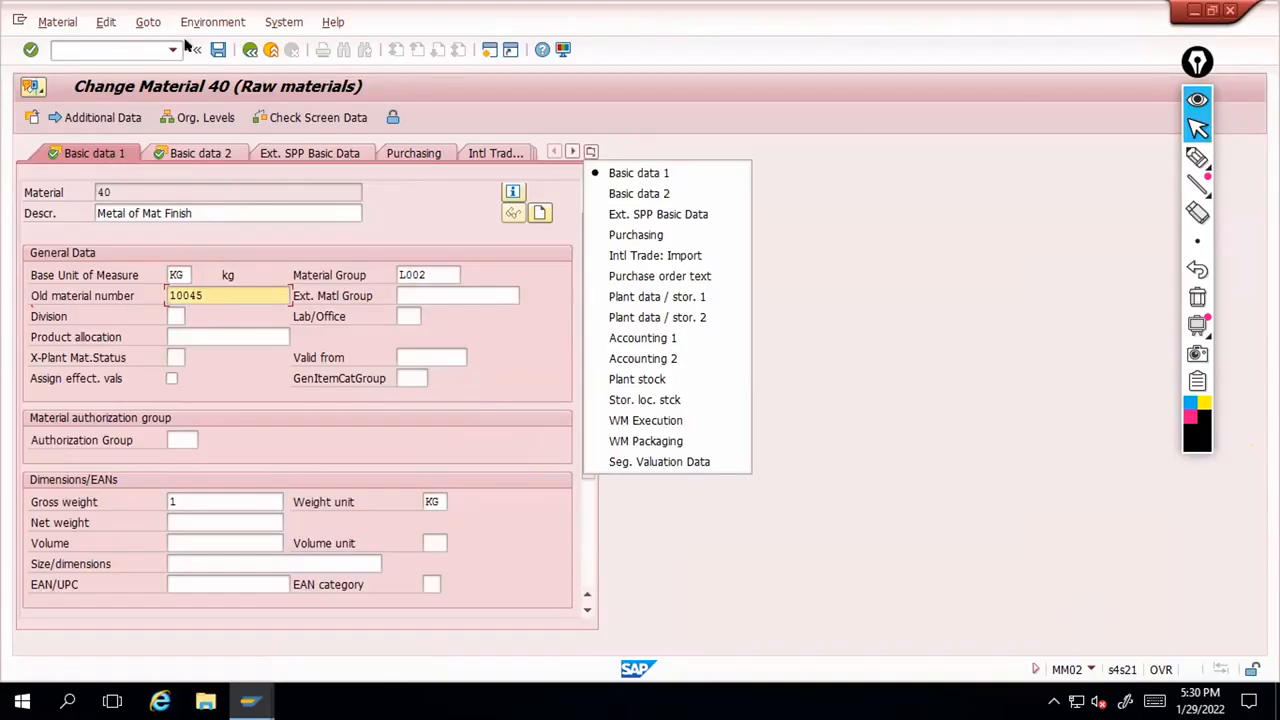
click(784, 301)
Leave the material change, display material 40's Basic Data 1 view with transaction mm03, and return to the initial display screen
click(218, 50)
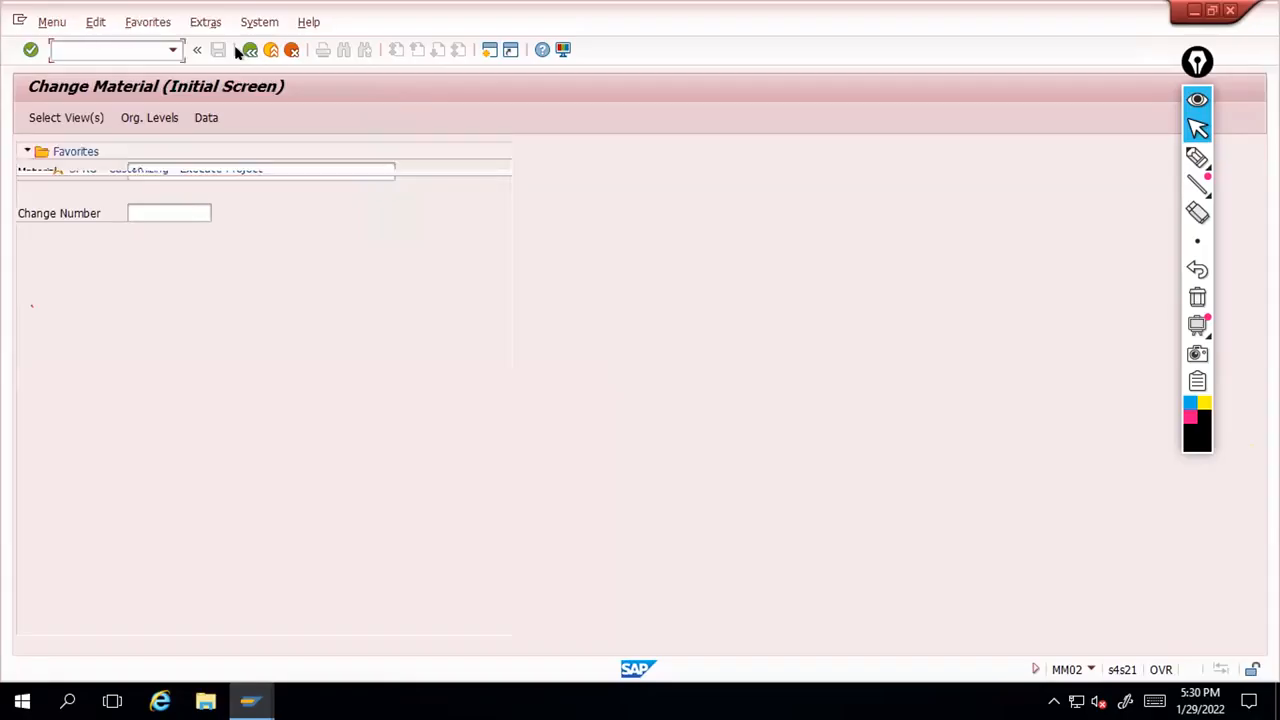
text(mm0)
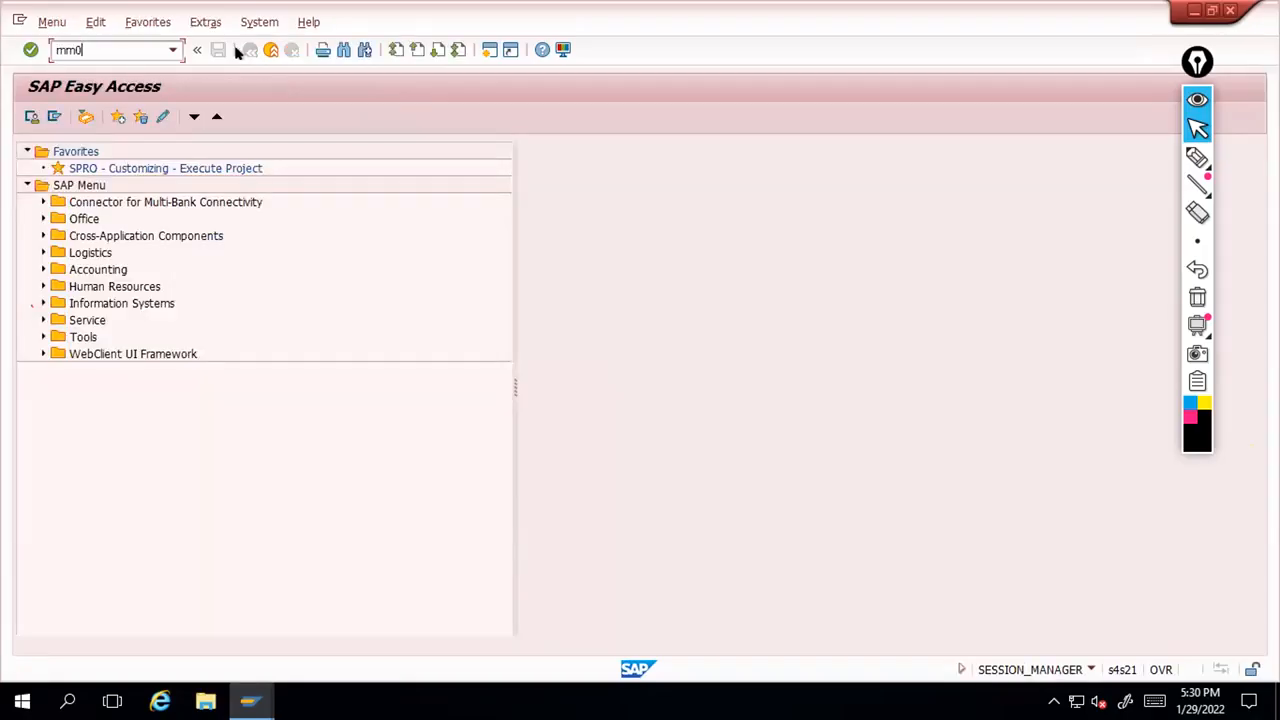
text(3)
key(Return)
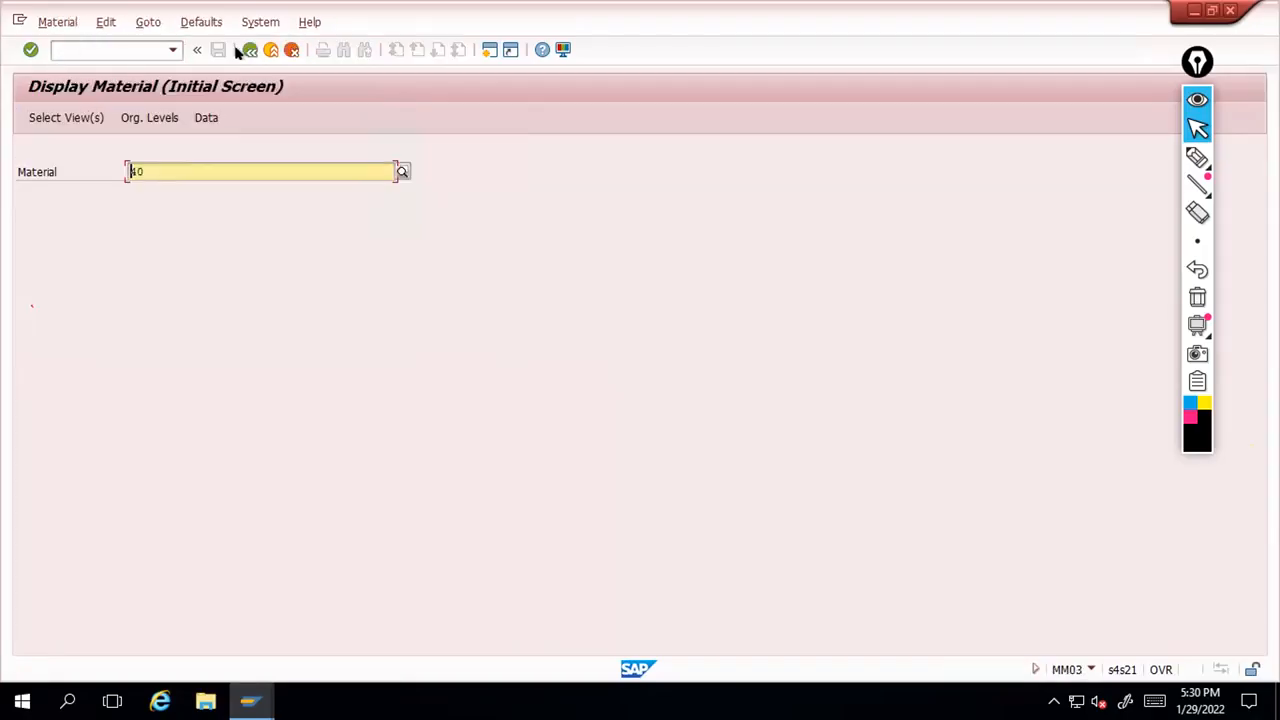
key(Return)
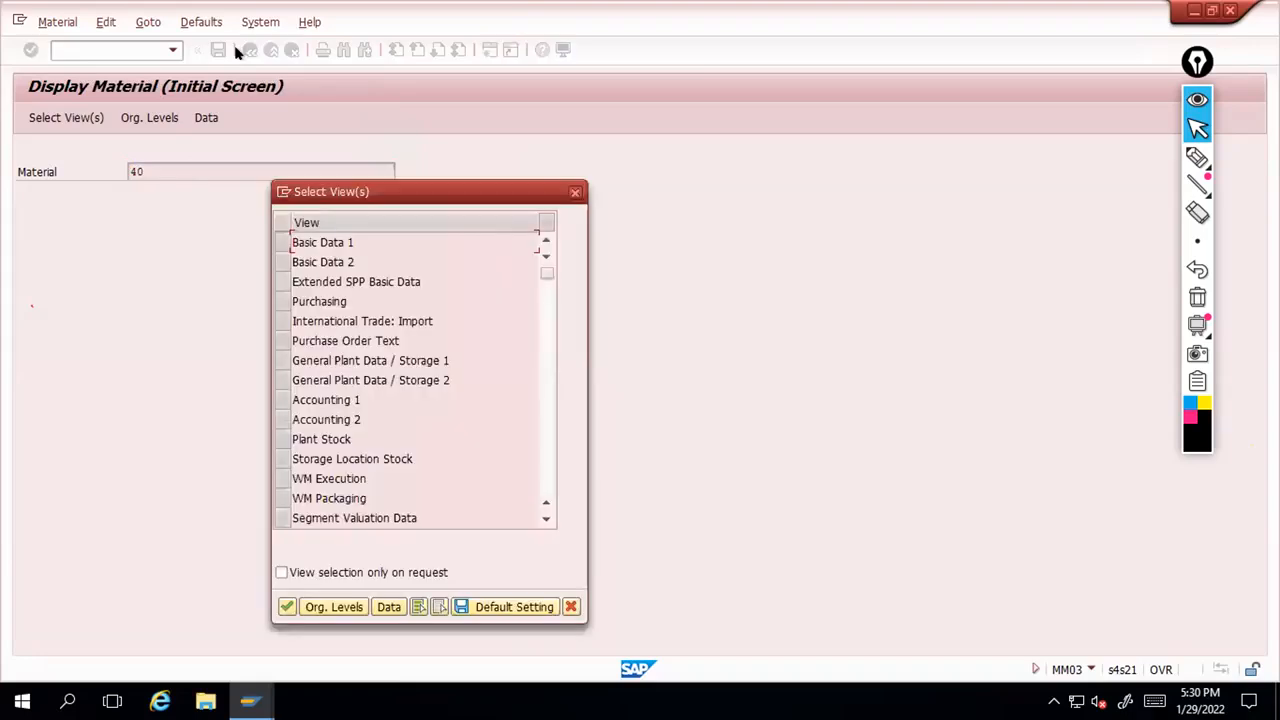
click(286, 243)
key(Return)
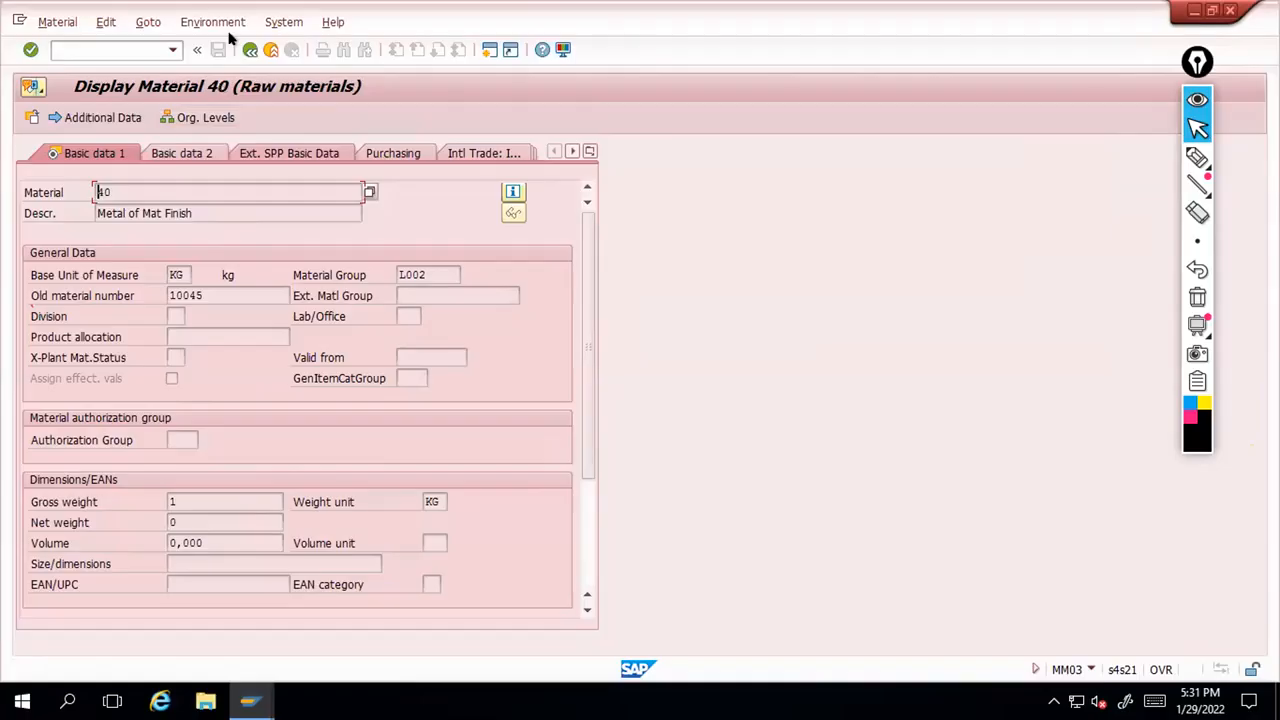
click(249, 50)
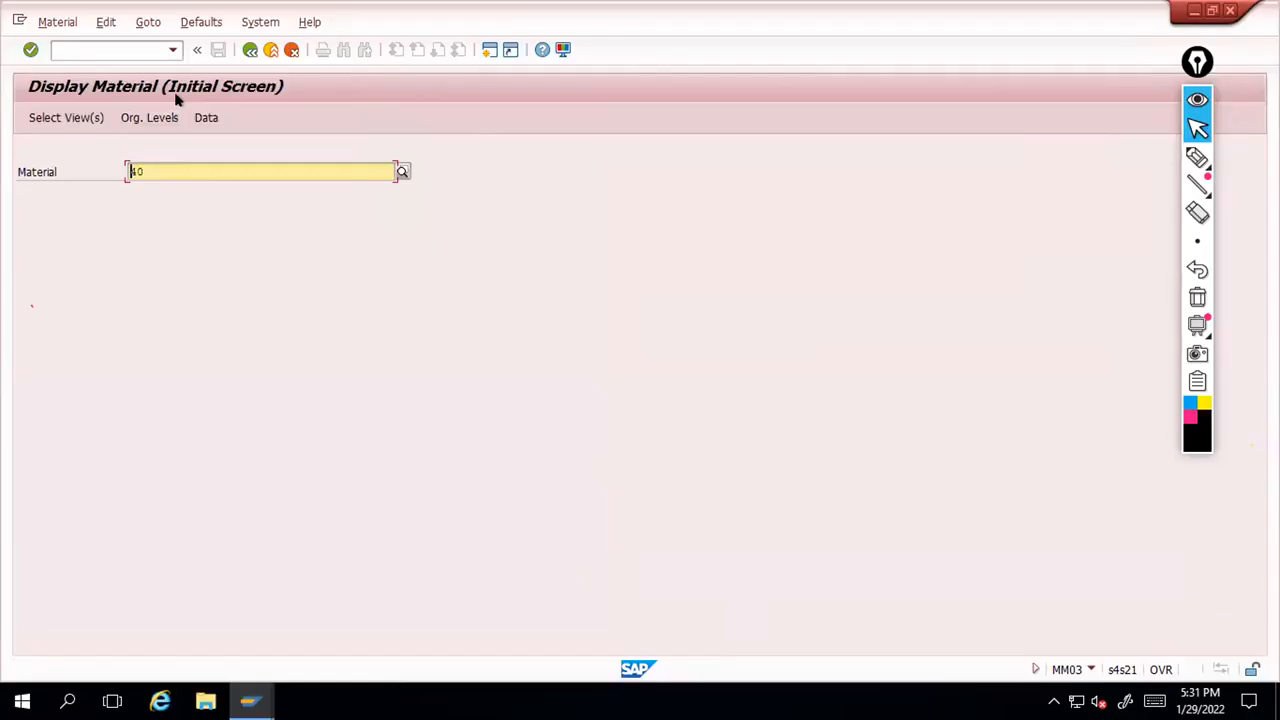
Switch to the Batch 6 presentation in PowerPoint and run the slide show from the raw material slide
click(889, 15)
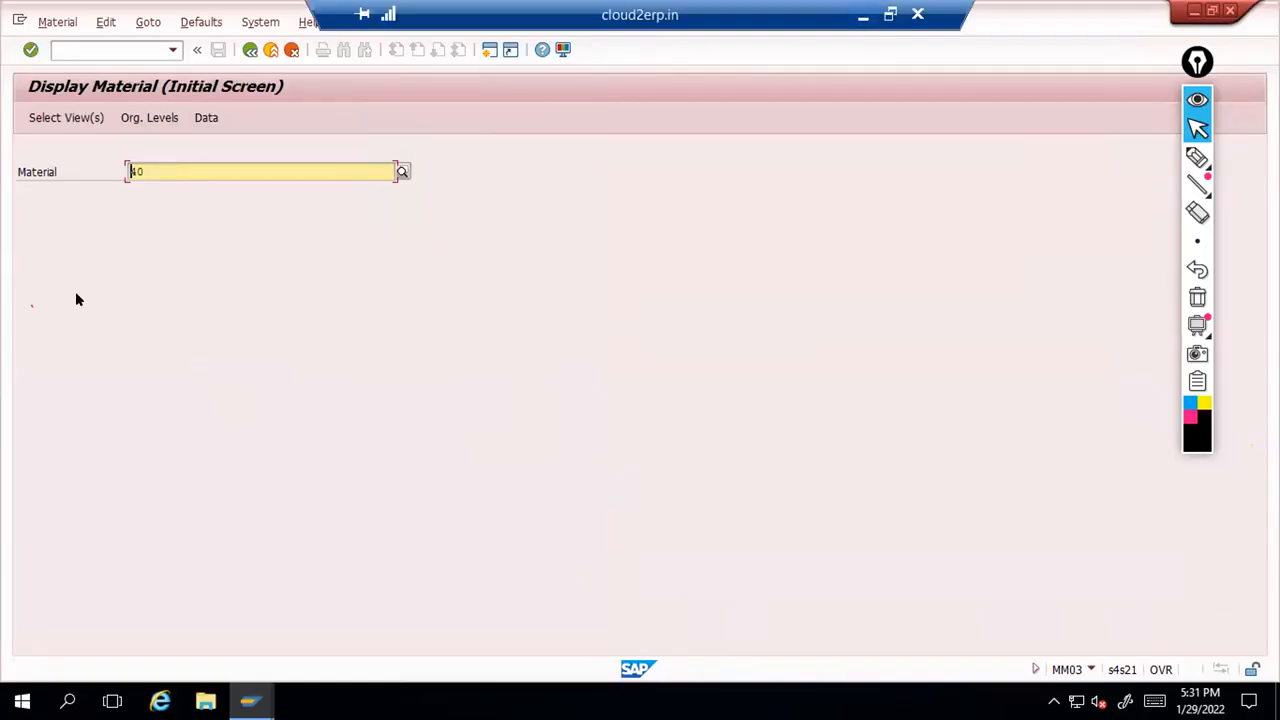
click(96, 218)
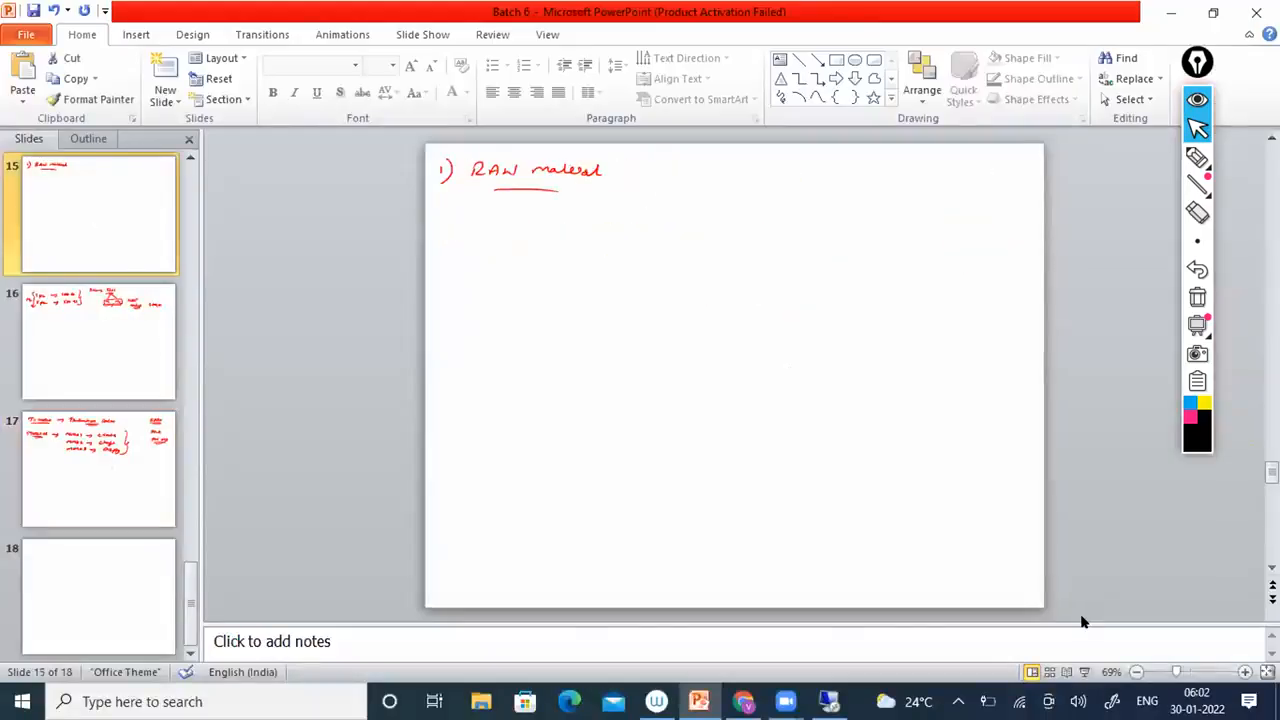
click(1085, 672)
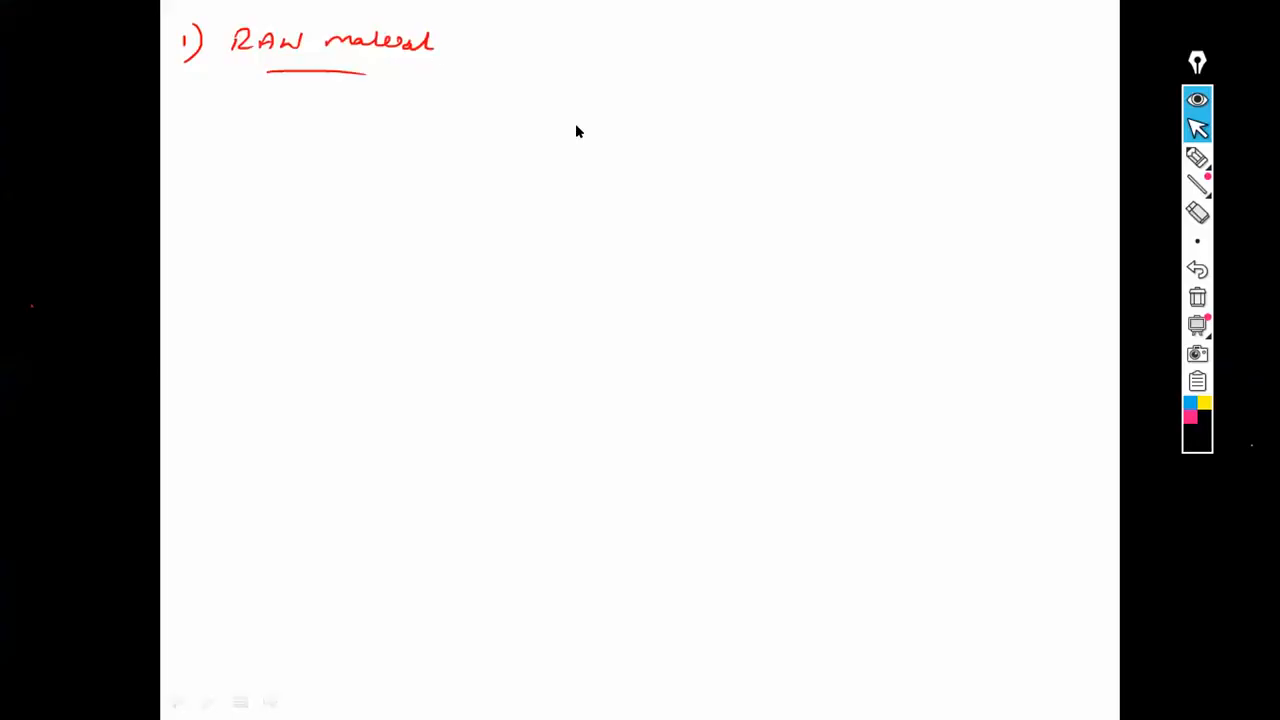
right_click(517, 318)
mouse_move(525, 296)
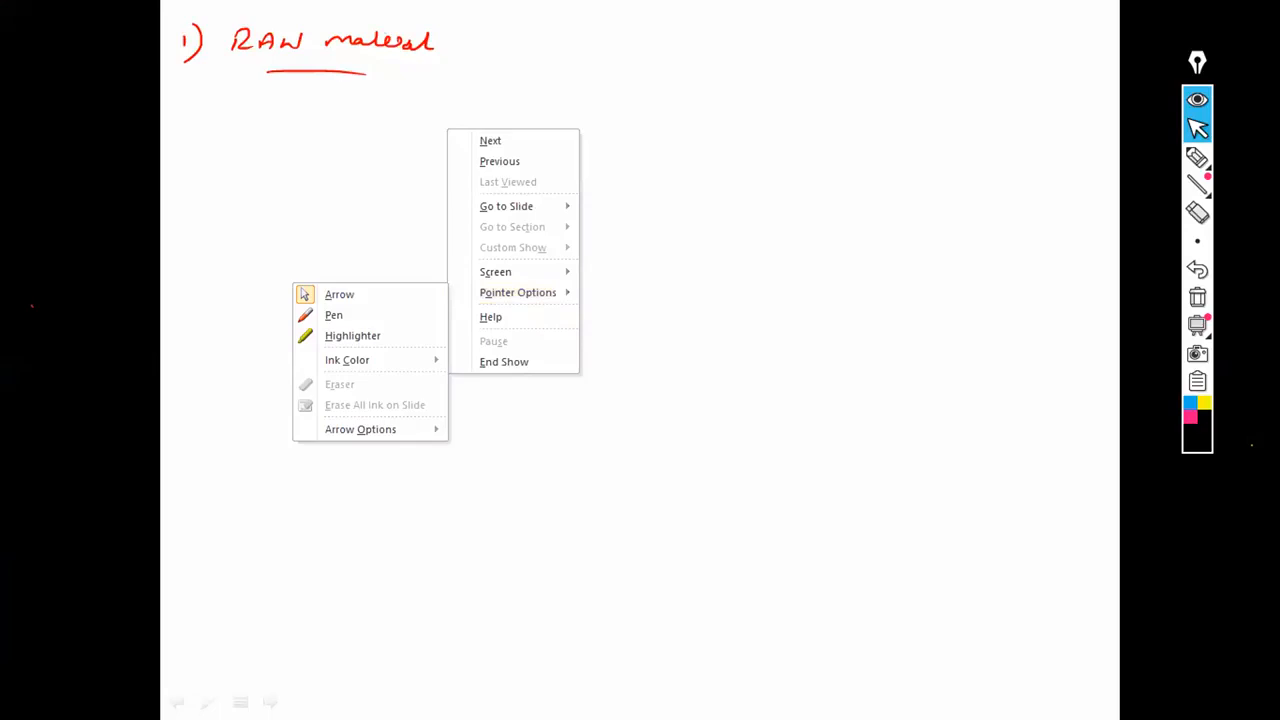
click(599, 613)
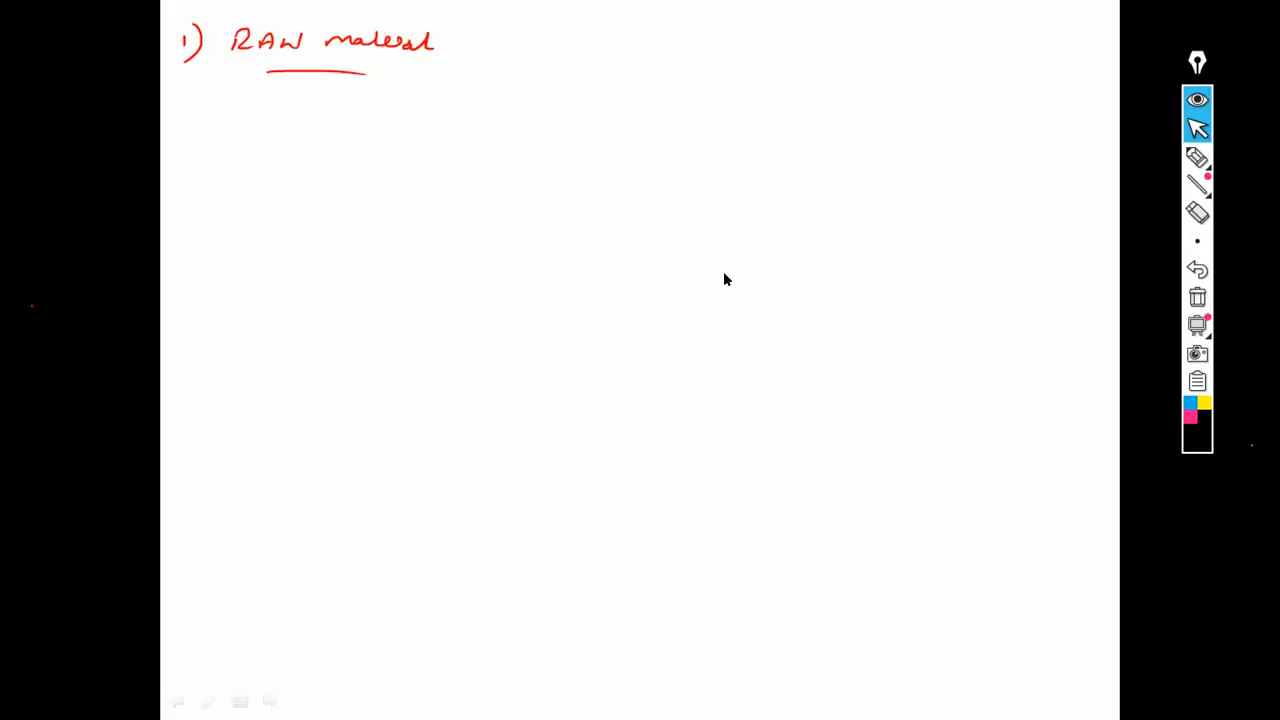
Switch back to SAP and start changing material 40 with transaction mm02, up to its view selection
key(alt+Tab)
key(alt+Tab)
key(alt+Tab)
key(alt+Tab)
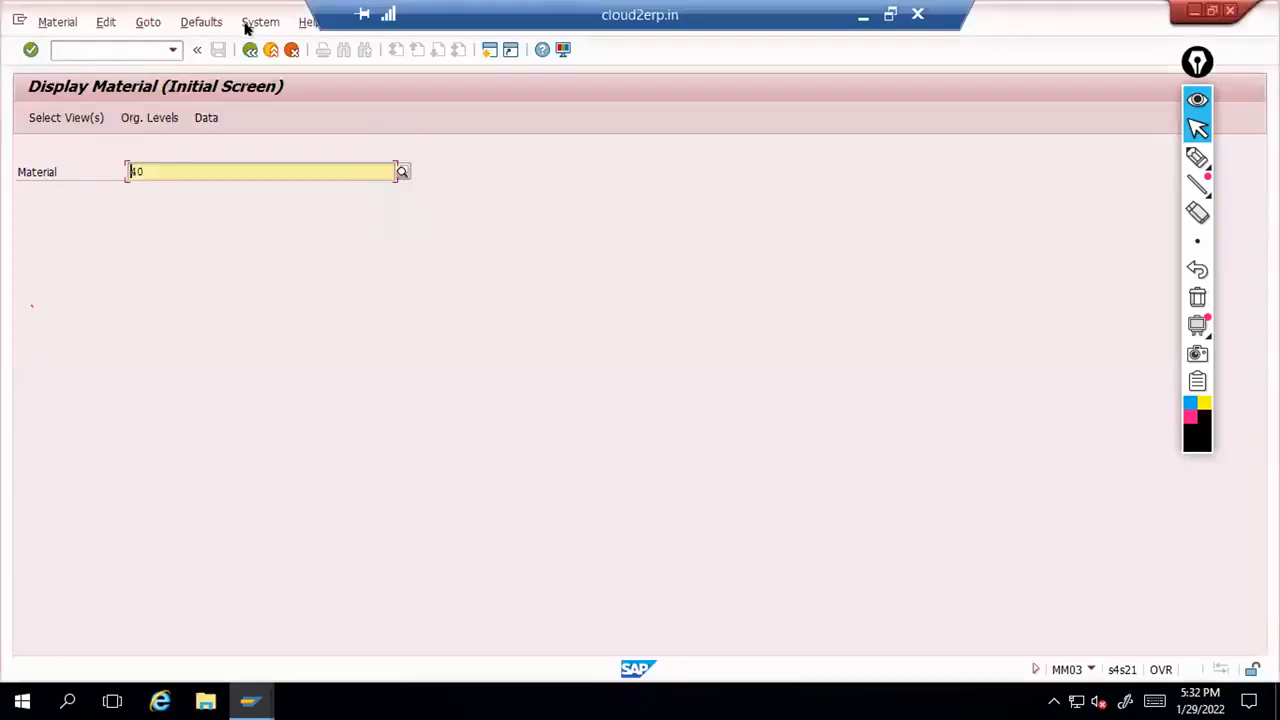
click(249, 49)
text(mm02)
key(Return)
key(Return)
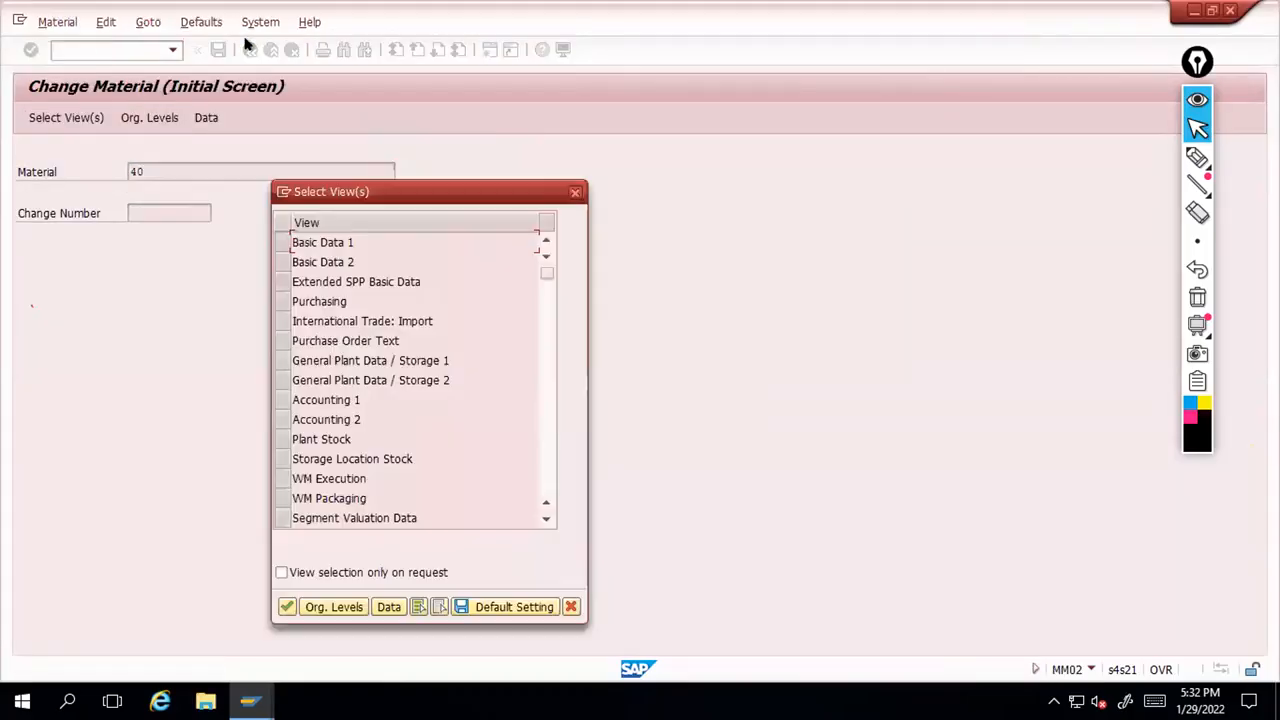
Open the Accounting 1 view of material 40 for plant 2001
click(281, 399)
key(Return)
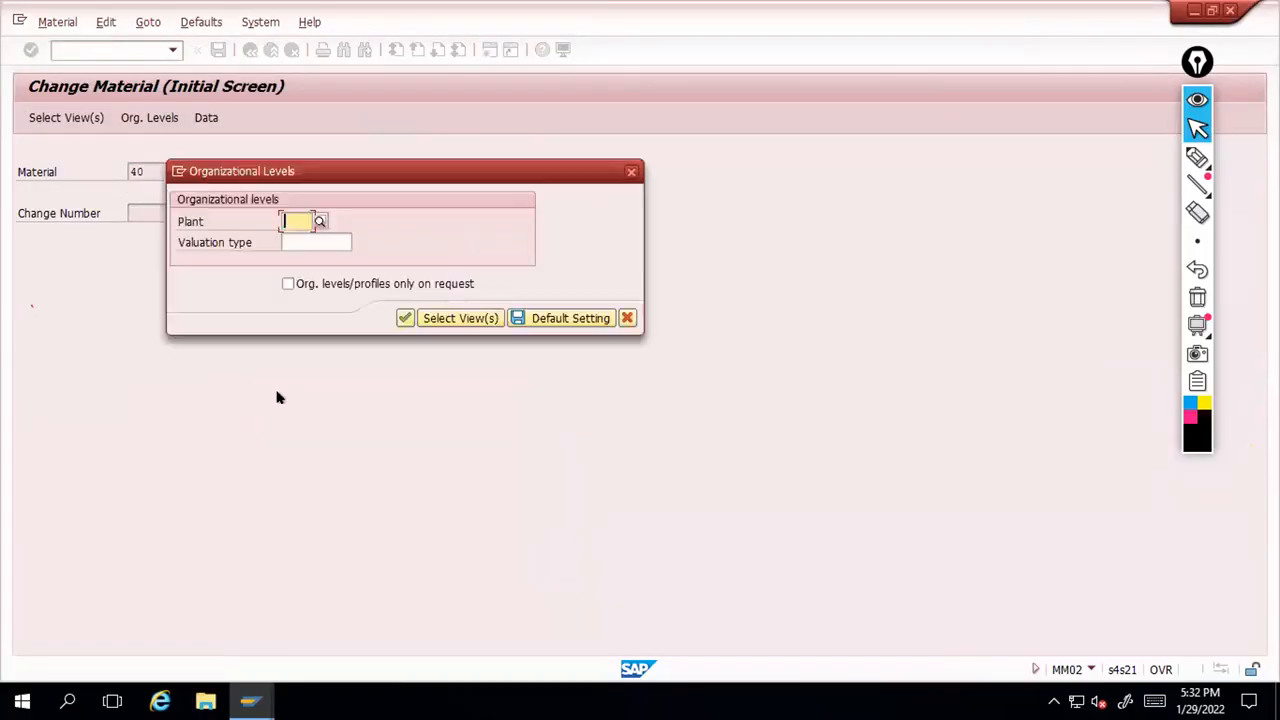
key(Down)
key(Down)
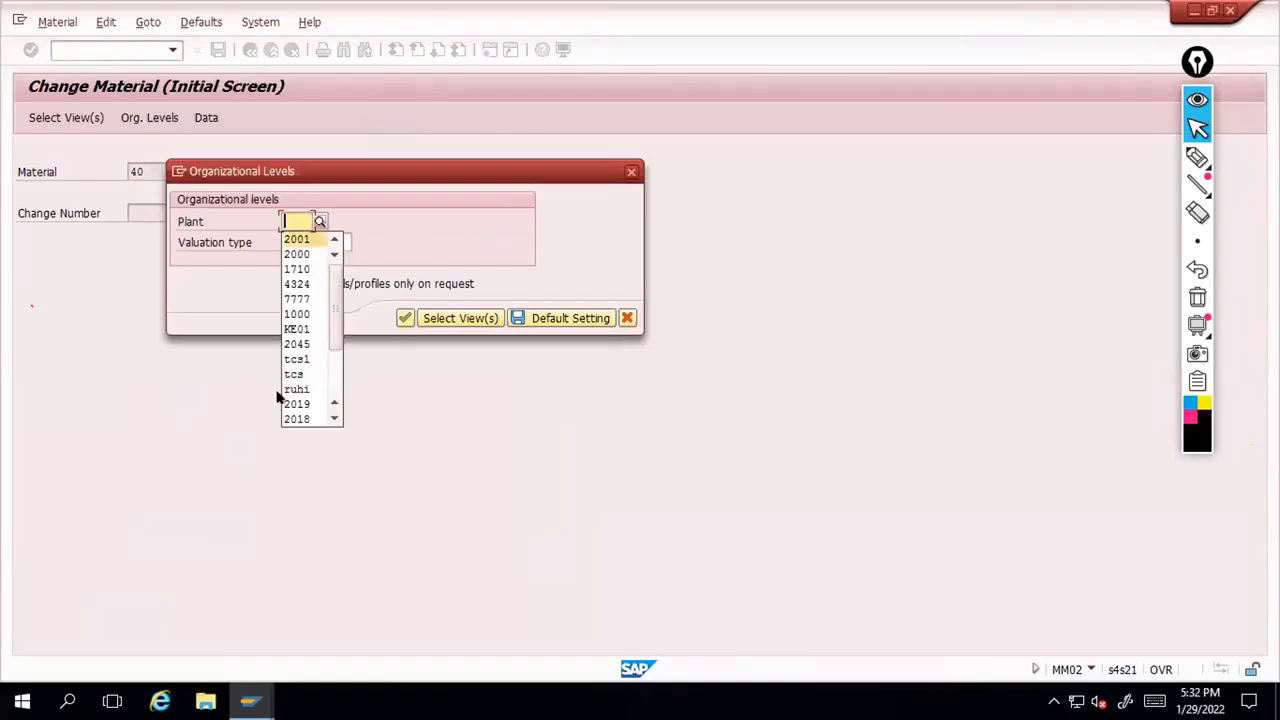
key(Return)
key(Return)
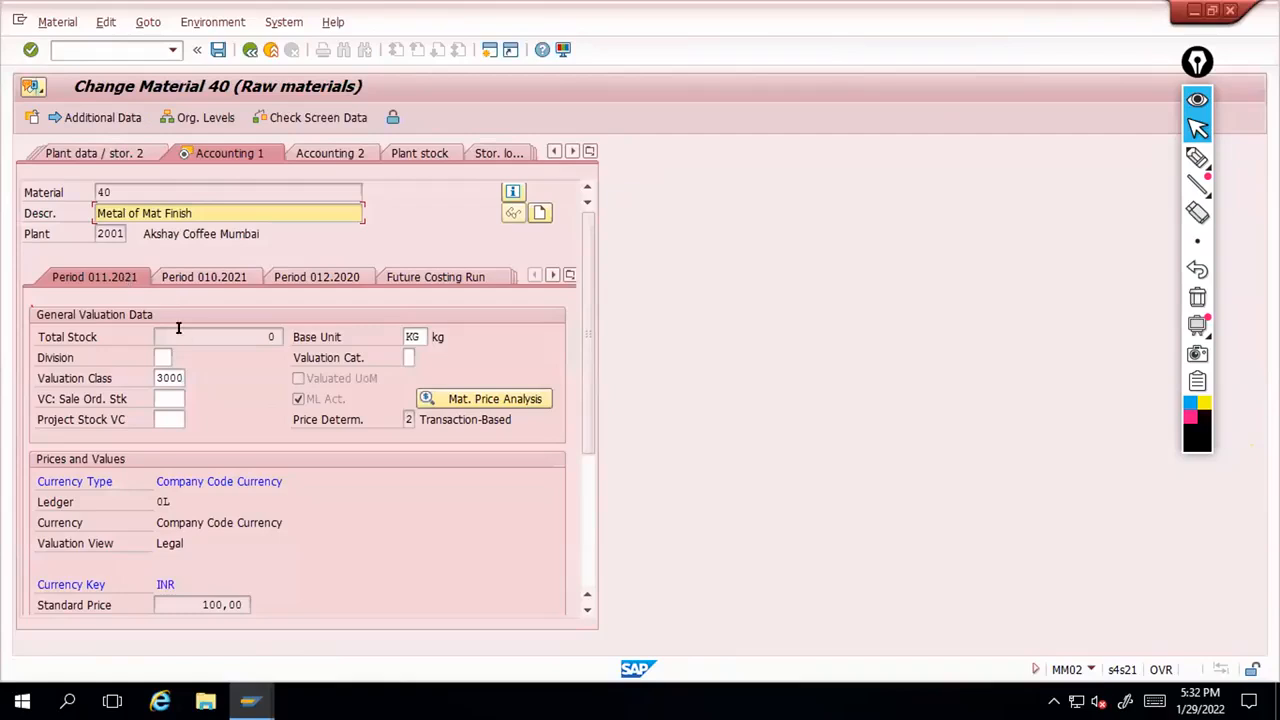
Review the Period 010.2021 valuation data and the prices and values in material 40's Accounting 1 view
click(207, 280)
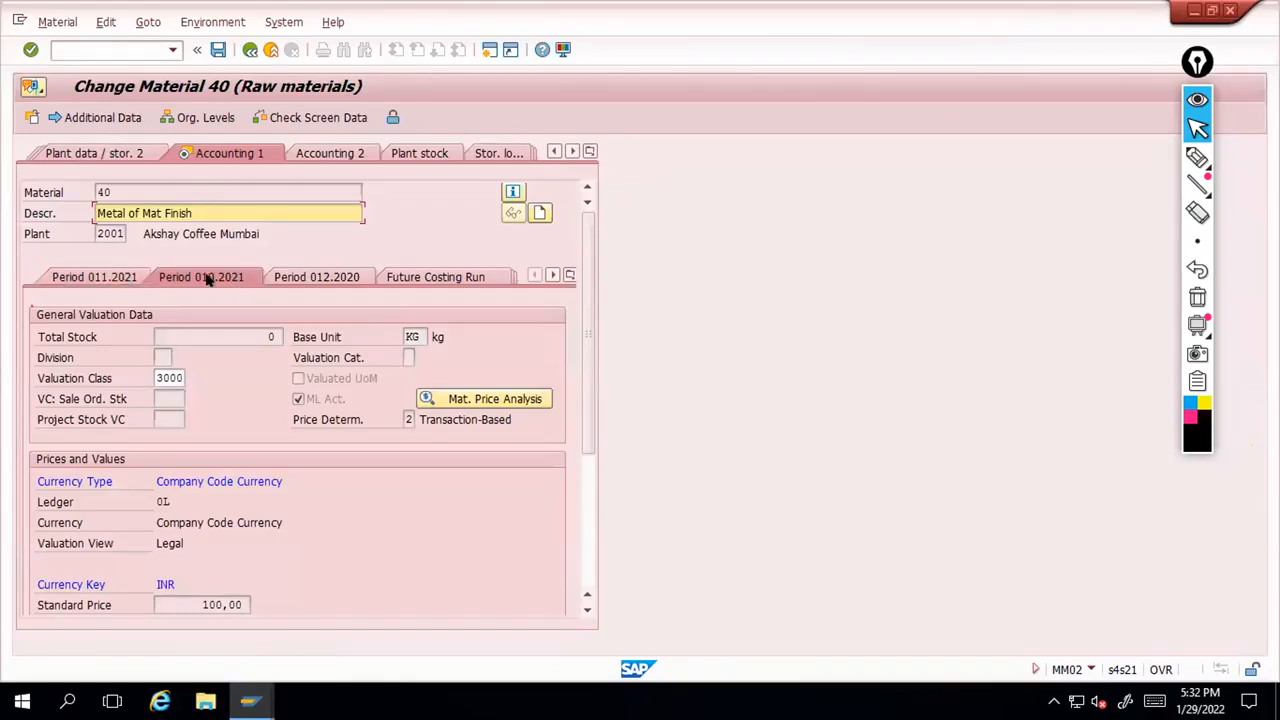
scroll(225, 515, down, 5)
drag(203, 377, 237, 370)
click(246, 385)
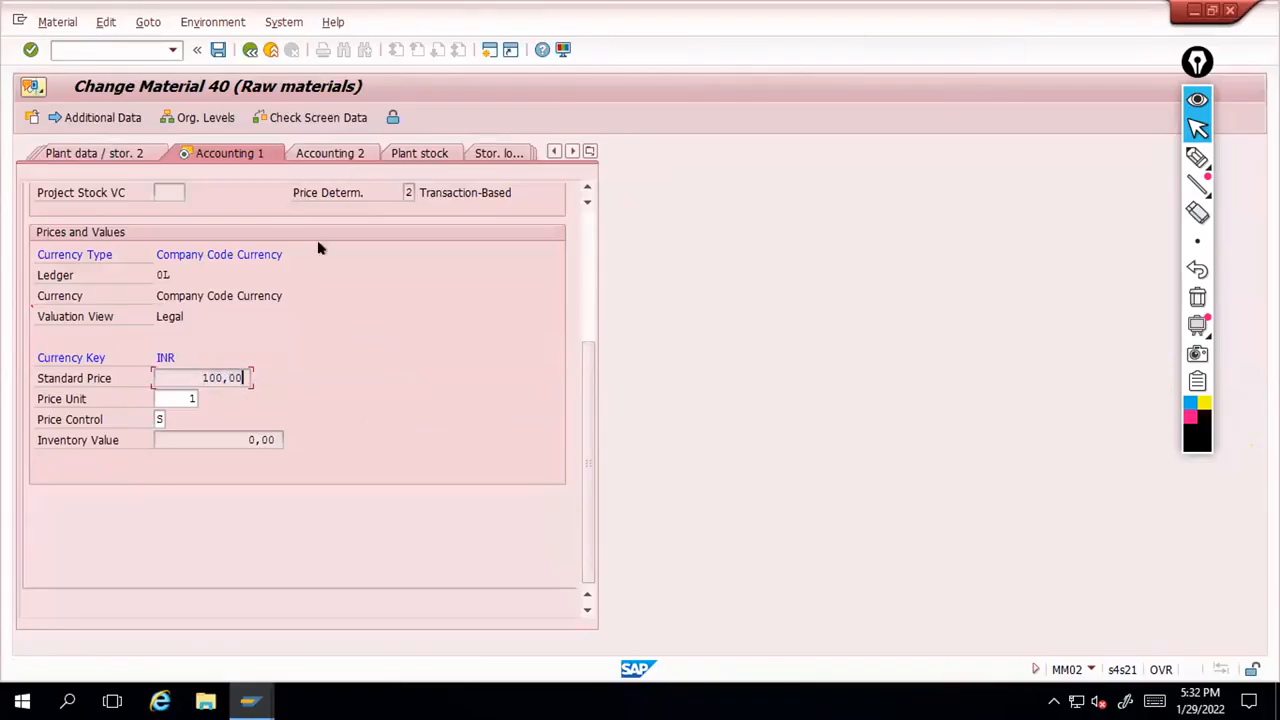
scroll(318, 247, up, 5)
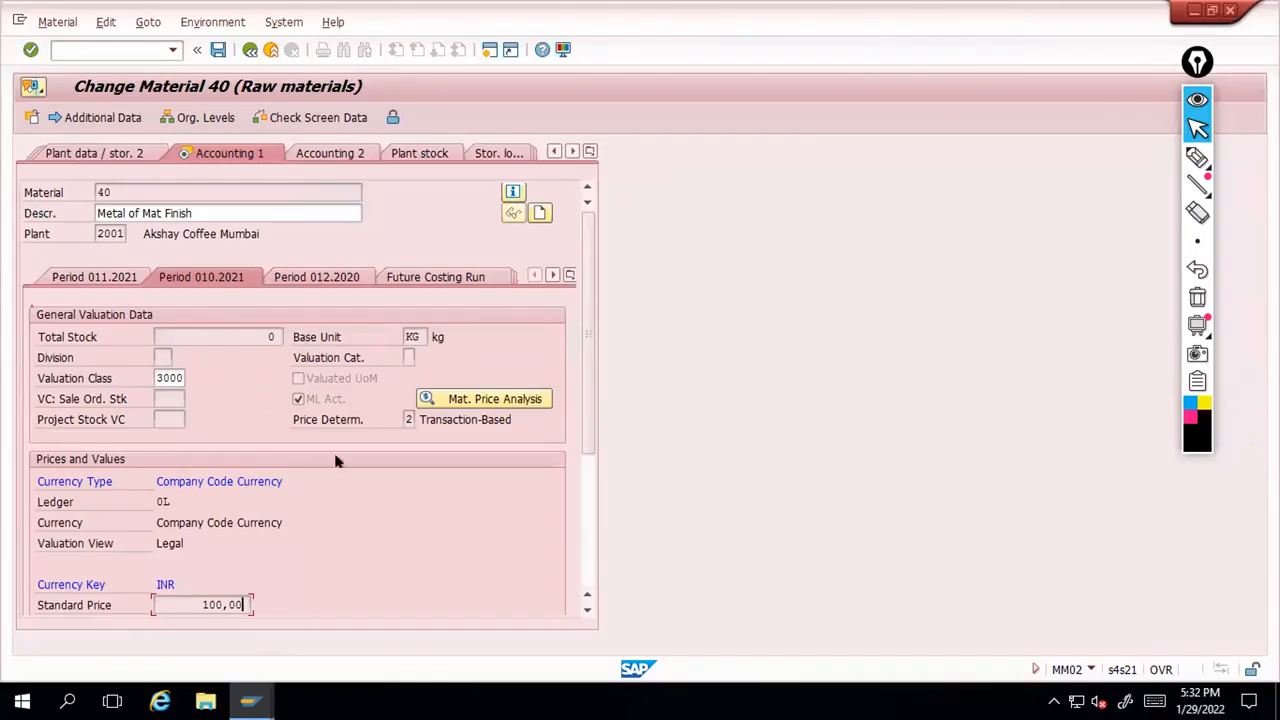
scroll(336, 461, down, 2)
scroll(336, 461, down, 1)
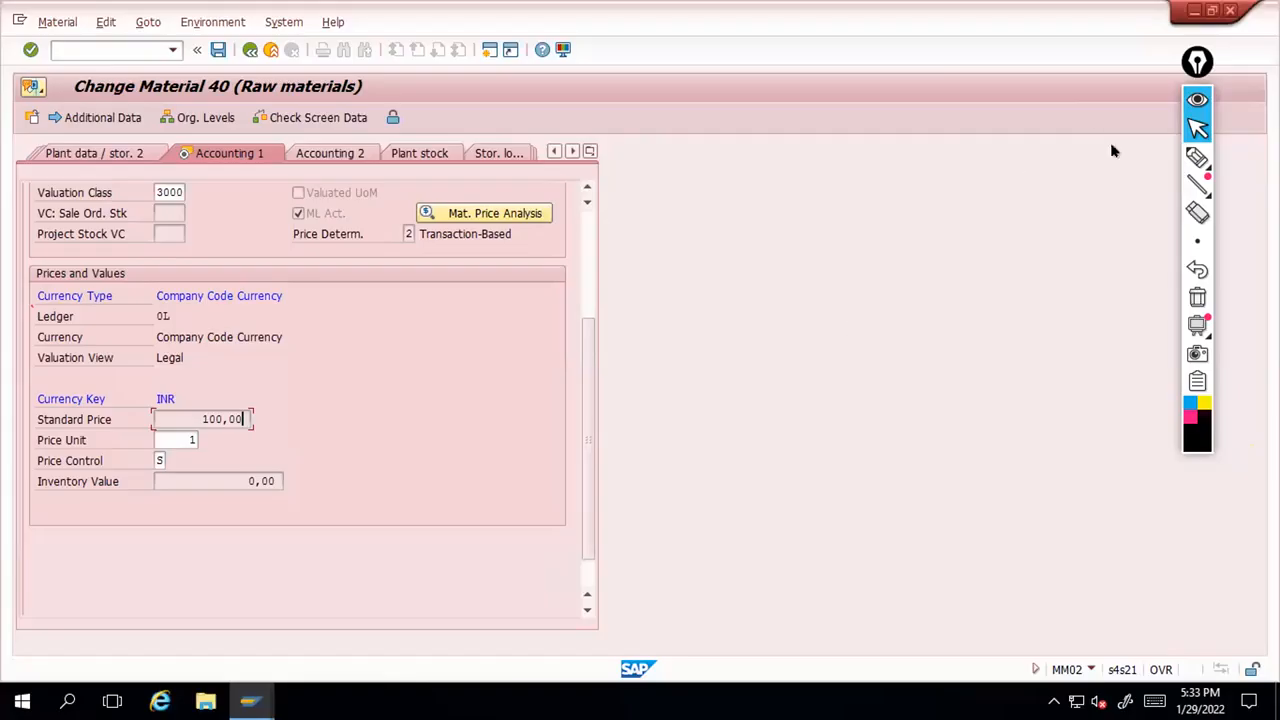
Handwrite the notes "Material Type", "Material Group" and "Number ranges" one below another in the empty area beside the form
click(1182, 160)
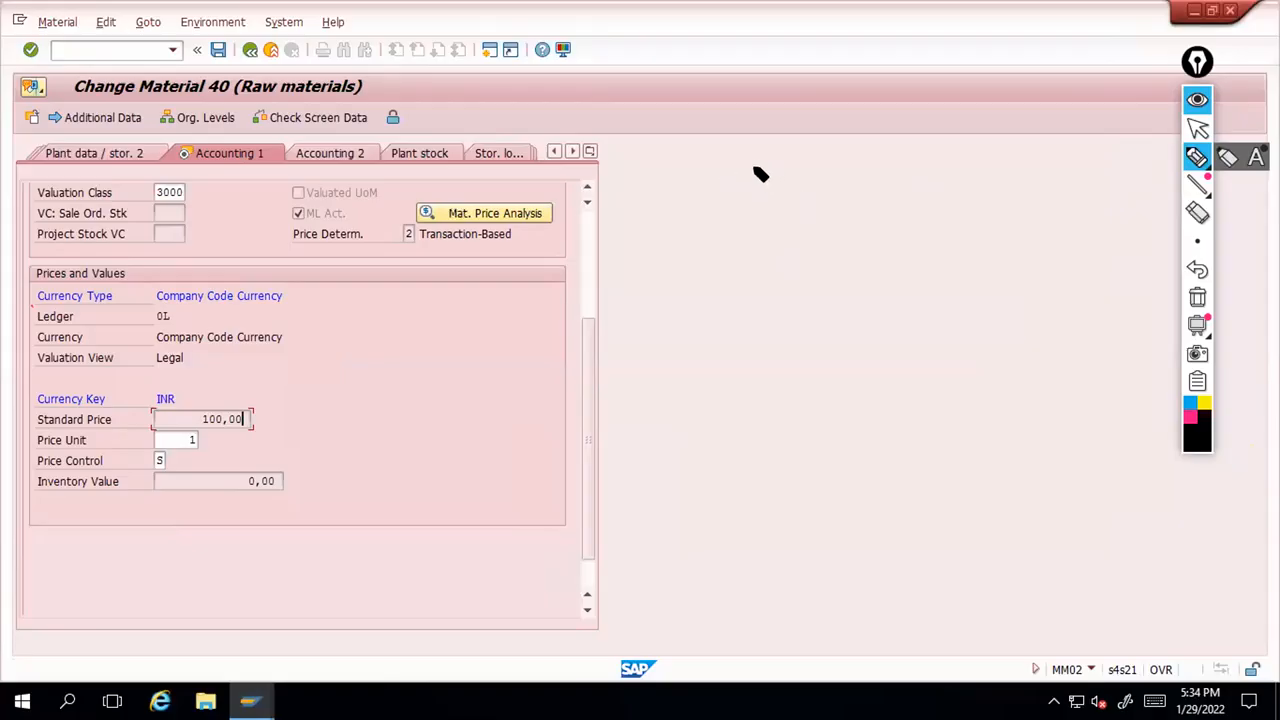
drag(746, 176, 946, 166)
drag(754, 216, 857, 214)
drag(908, 199, 909, 214)
drag(920, 200, 975, 205)
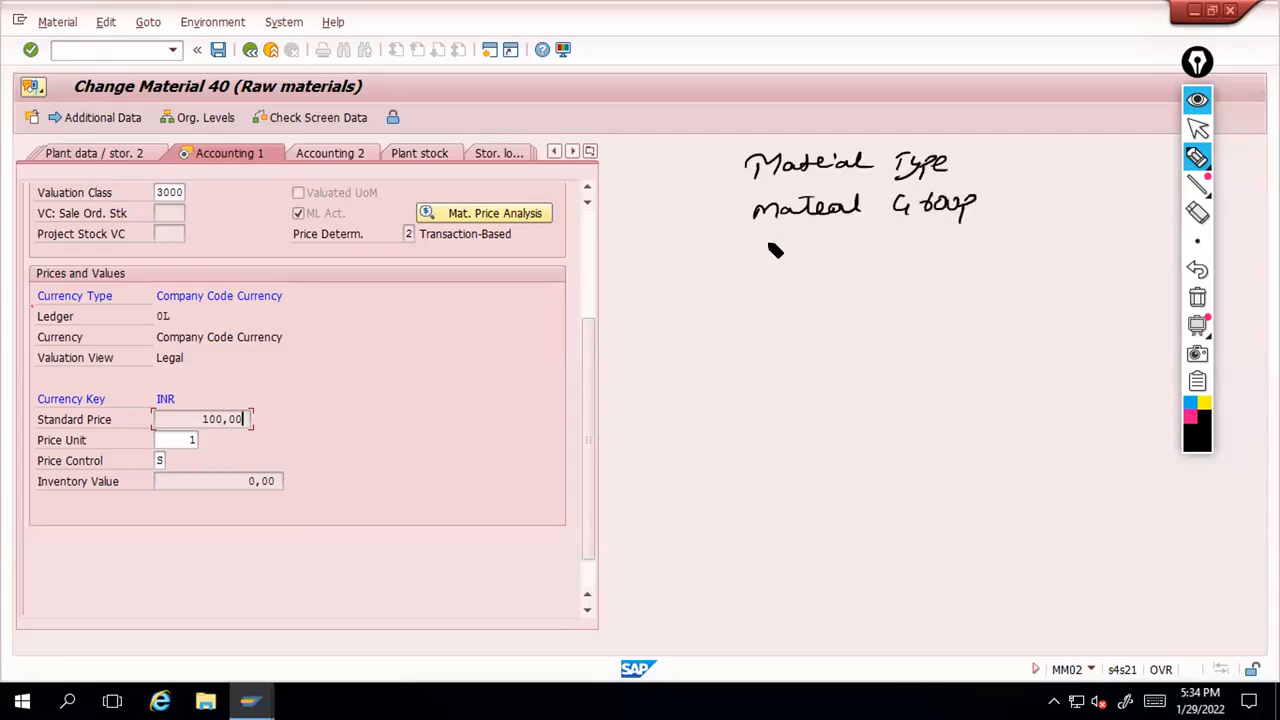
drag(762, 246, 874, 248)
drag(904, 250, 968, 256)
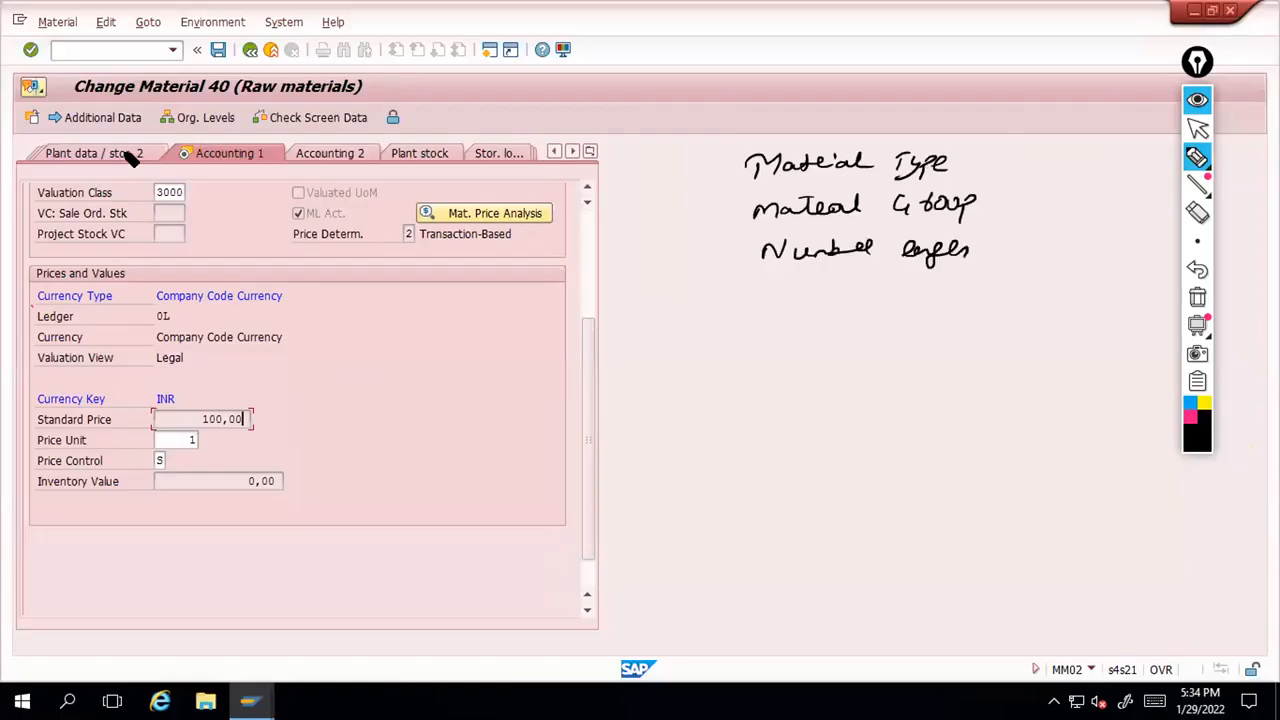
click(981, 255)
Return to the start of the Accounting 1 form and draw an arrow from "Number ranges" to handwritten RM01 and RM02
click(1197, 128)
scroll(126, 187, up, 3)
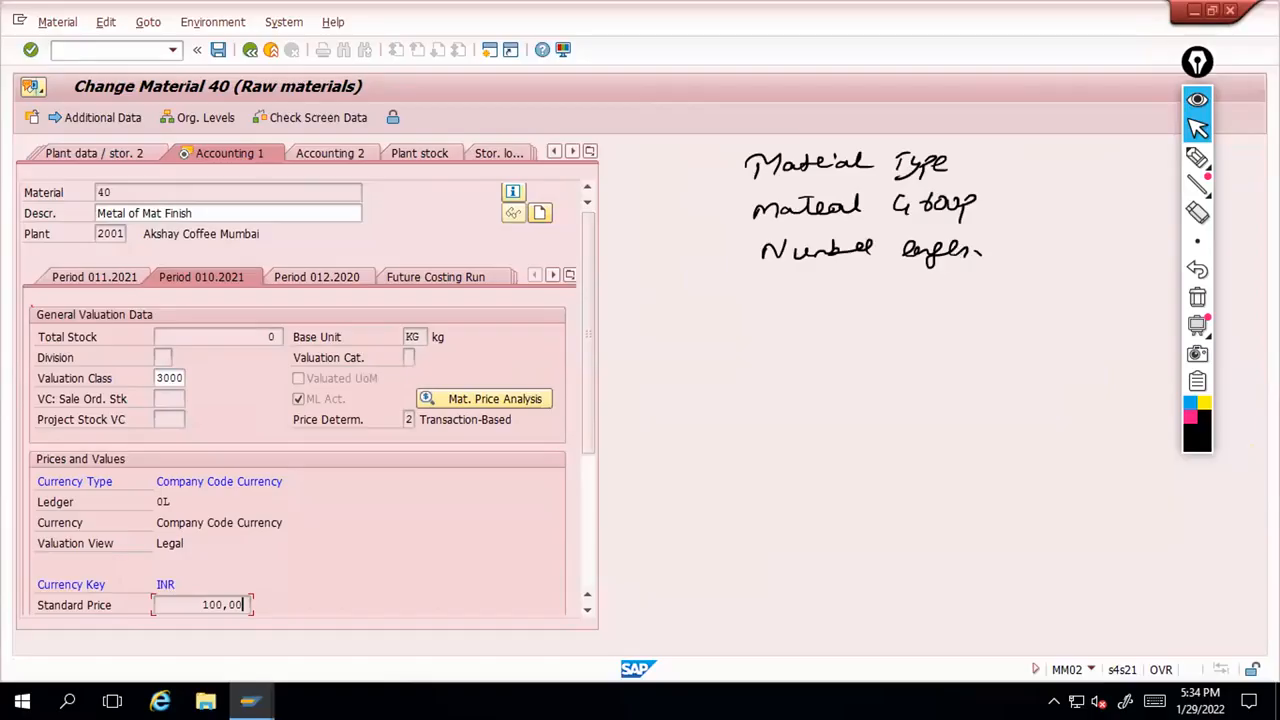
click(1197, 157)
click(990, 251)
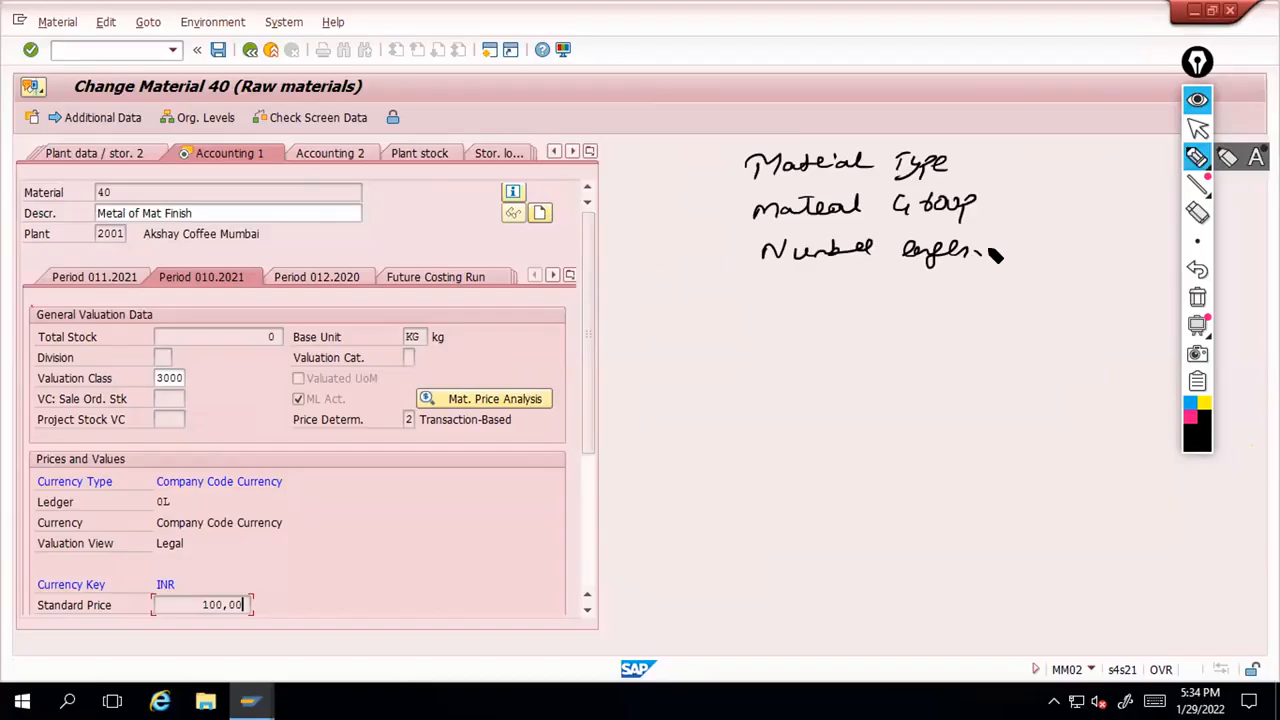
mouse_move(988, 251)
mouse_down()
mouse_move(1098, 250)
mouse_move(1074, 280)
mouse_move(1112, 280)
mouse_up()
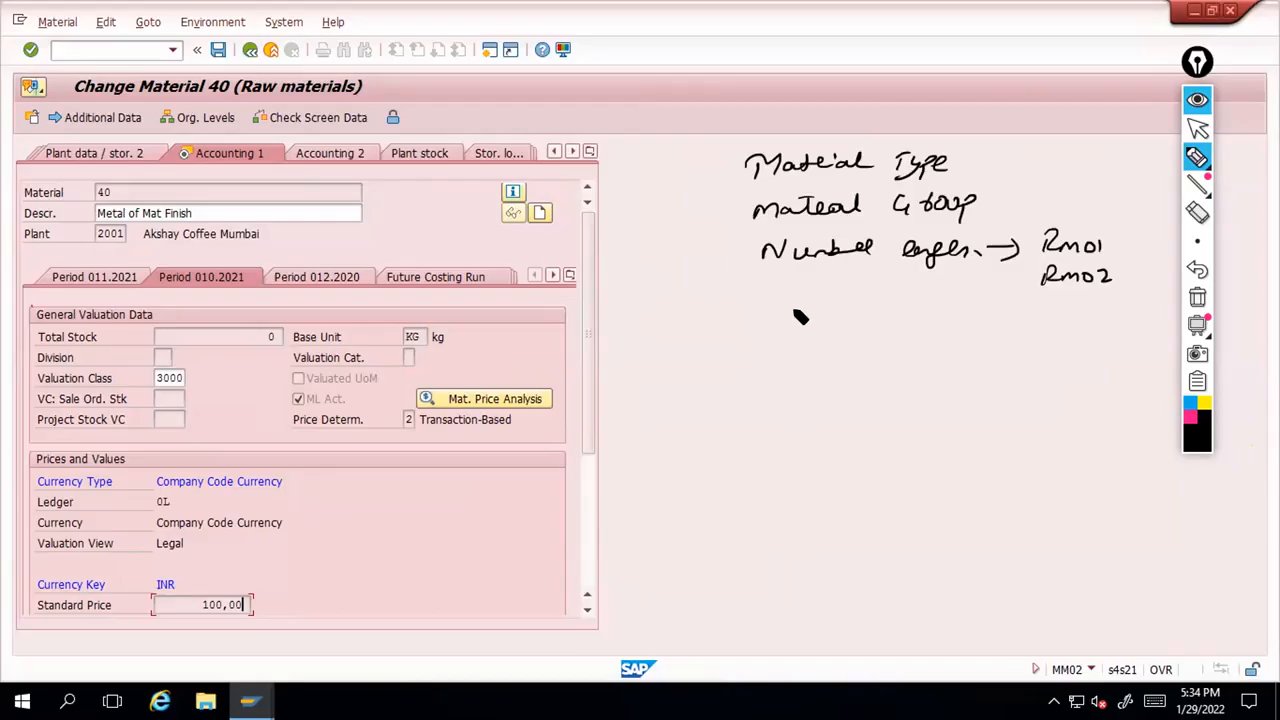
Handwrite "Field selection" with an underline below the notes and draw an opening brace around the four-item list
drag(770, 296, 978, 304)
drag(826, 325, 924, 325)
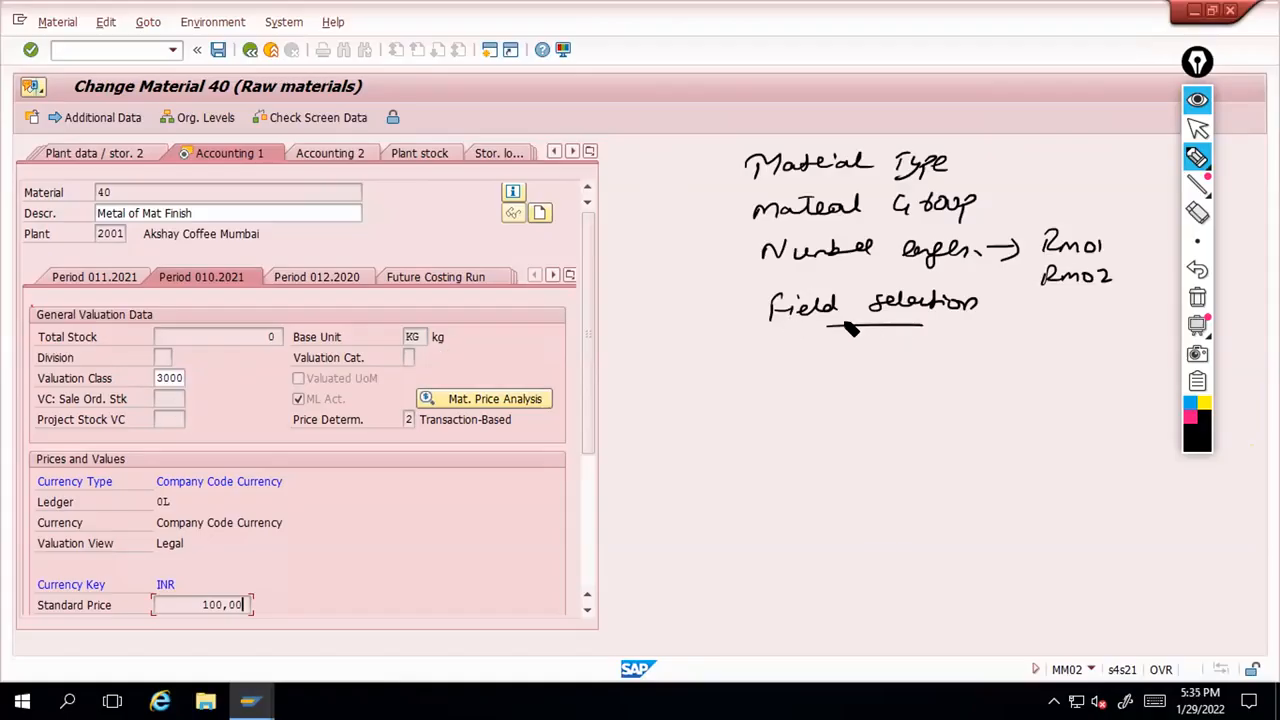
mouse_move(737, 140)
mouse_down()
mouse_move(690, 255)
mouse_move(752, 348)
mouse_up()
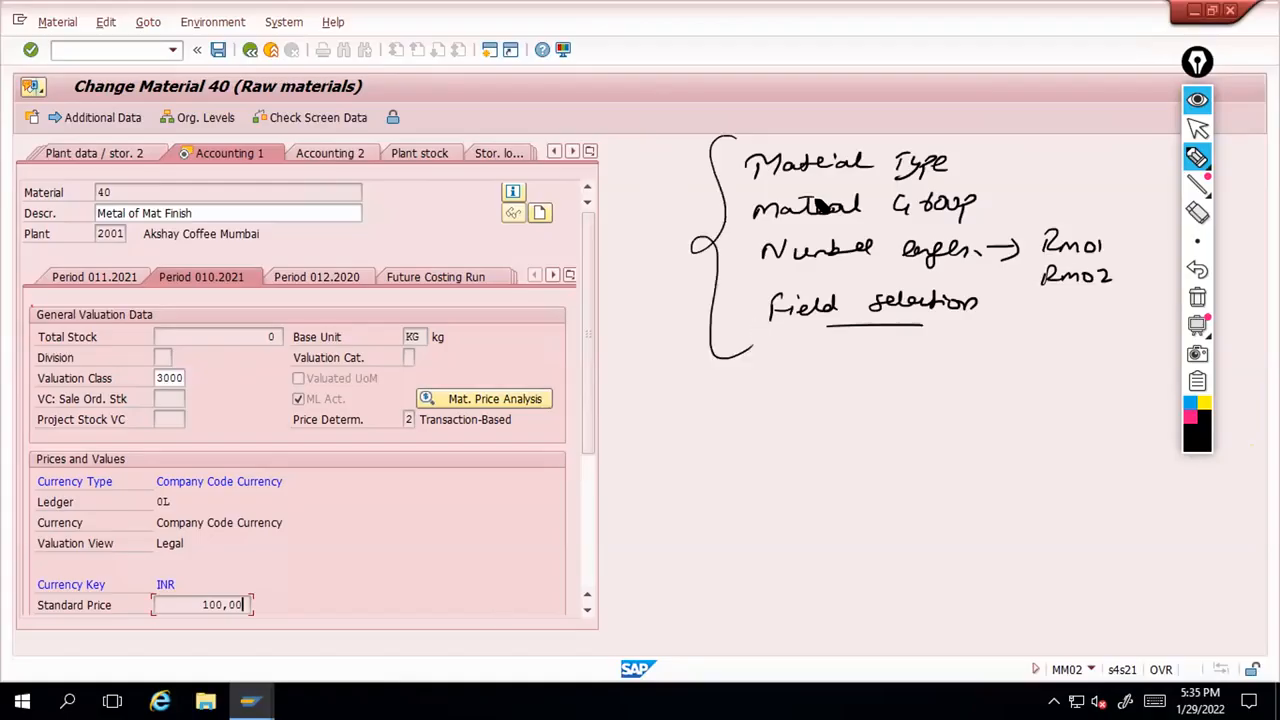
Annotate Material Type with ZROH, link bracketed RM01 and RM02 to it, underline material number 40, and close the notes with a brace
drag(966, 158, 1015, 155)
drag(1116, 228, 1113, 292)
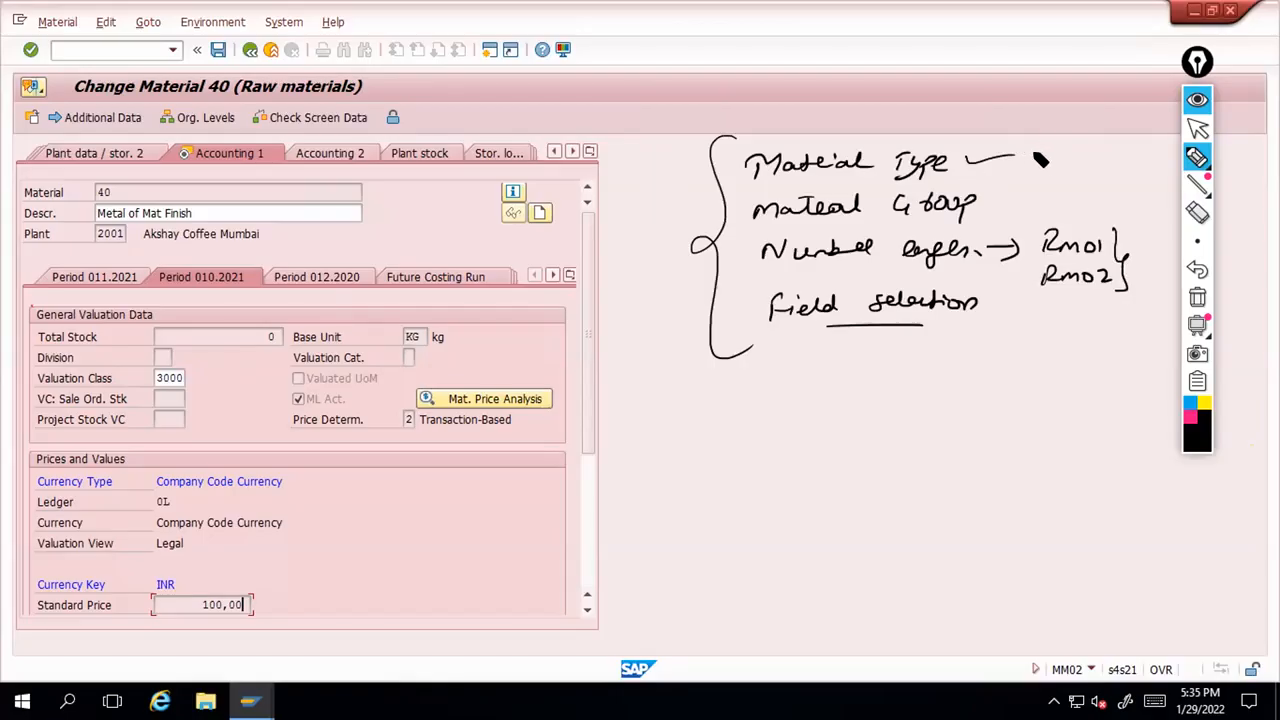
drag(1027, 151, 1092, 171)
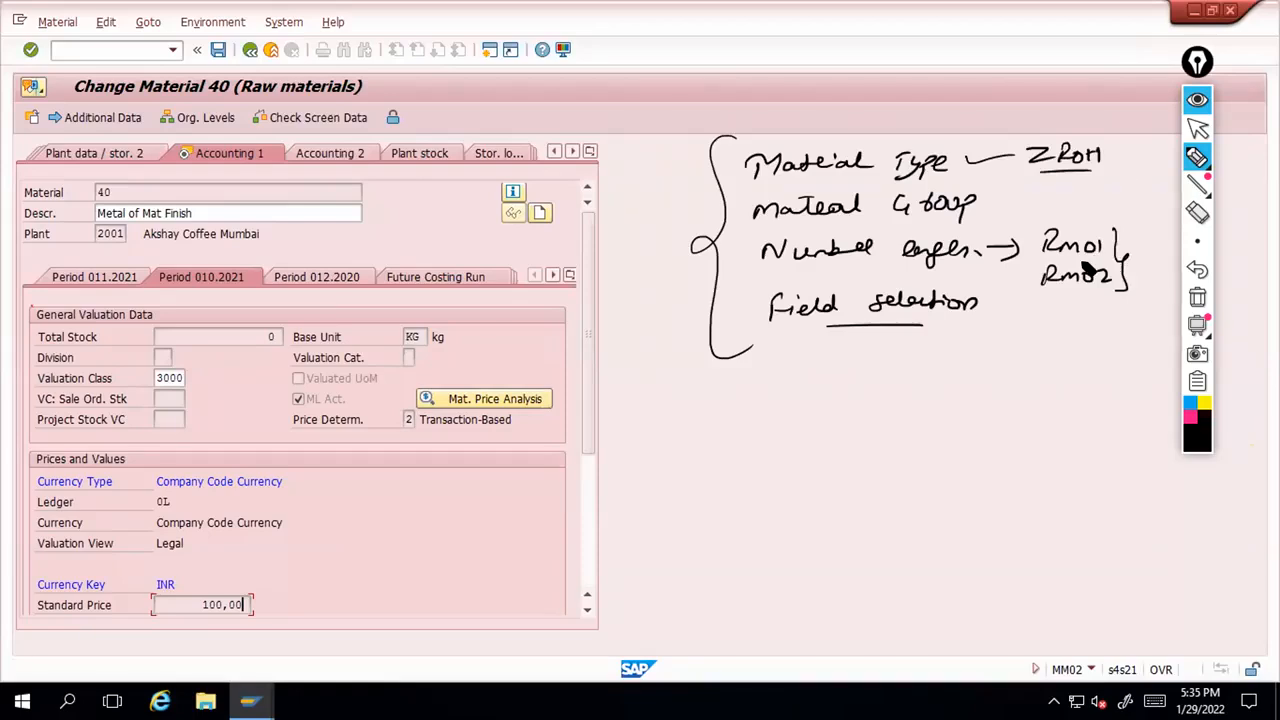
drag(1040, 224, 1036, 294)
drag(1084, 220, 1084, 178)
drag(1068, 192, 1100, 188)
drag(97, 200, 111, 200)
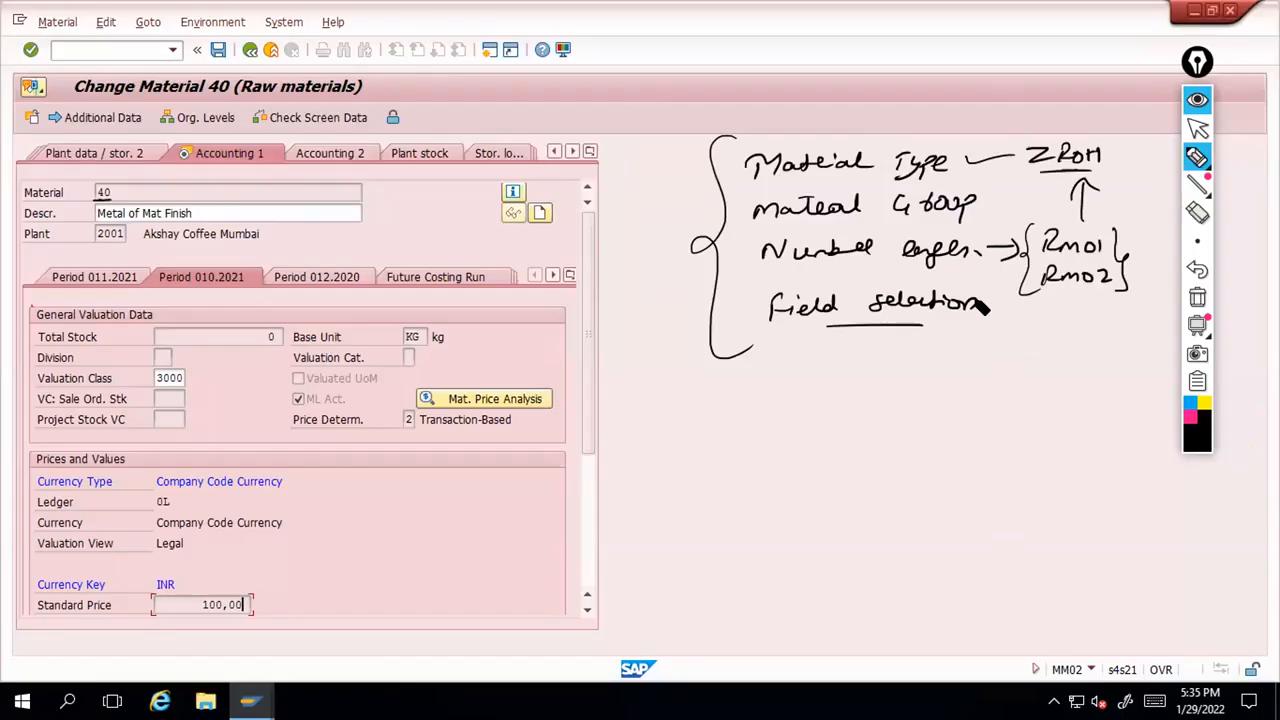
mouse_move(1118, 120)
mouse_down()
mouse_move(1142, 238)
mouse_move(1088, 330)
mouse_up()
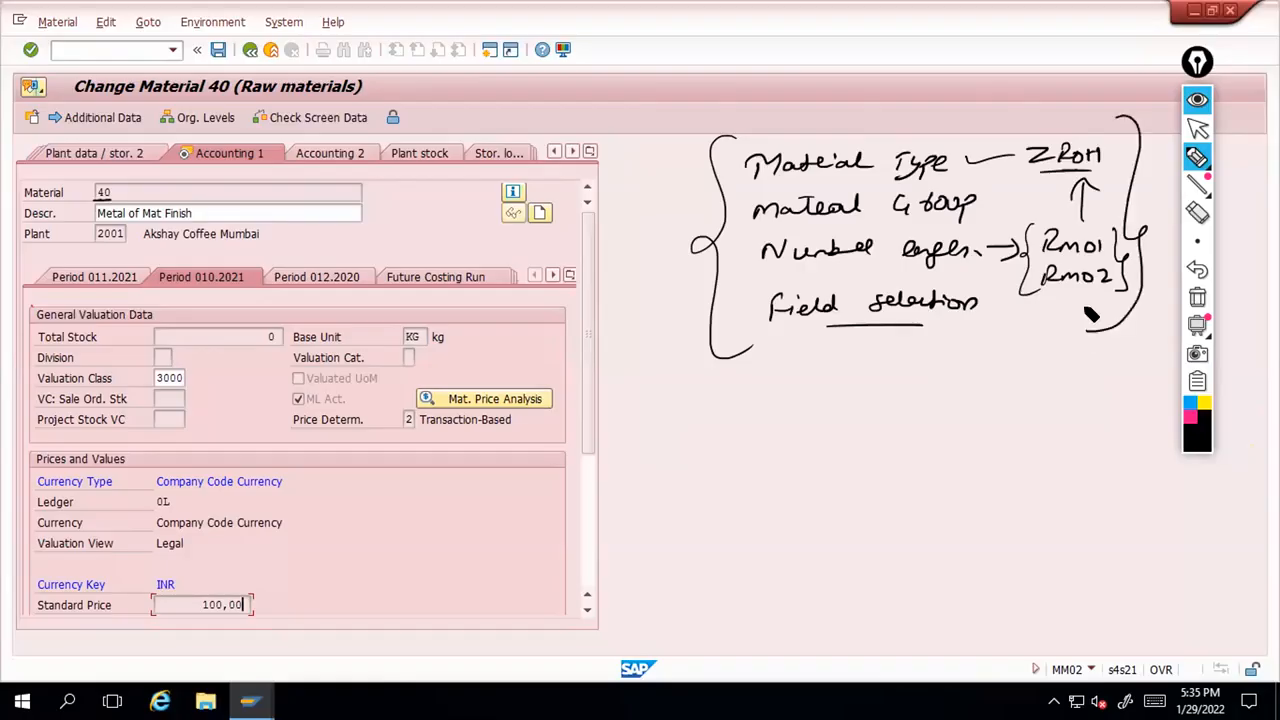
click(1197, 128)
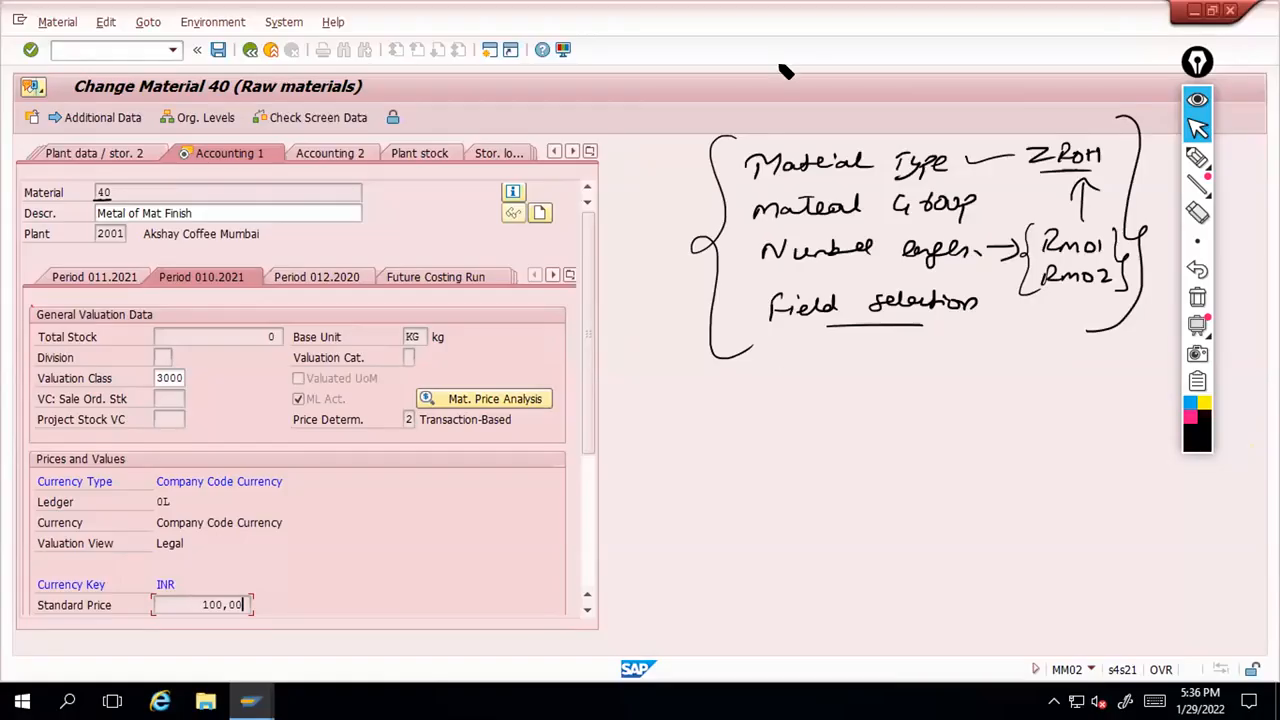
Handwrite a Z and an X above the notes with a double underline, and add a circled ROH with a downward arrow
click(1197, 157)
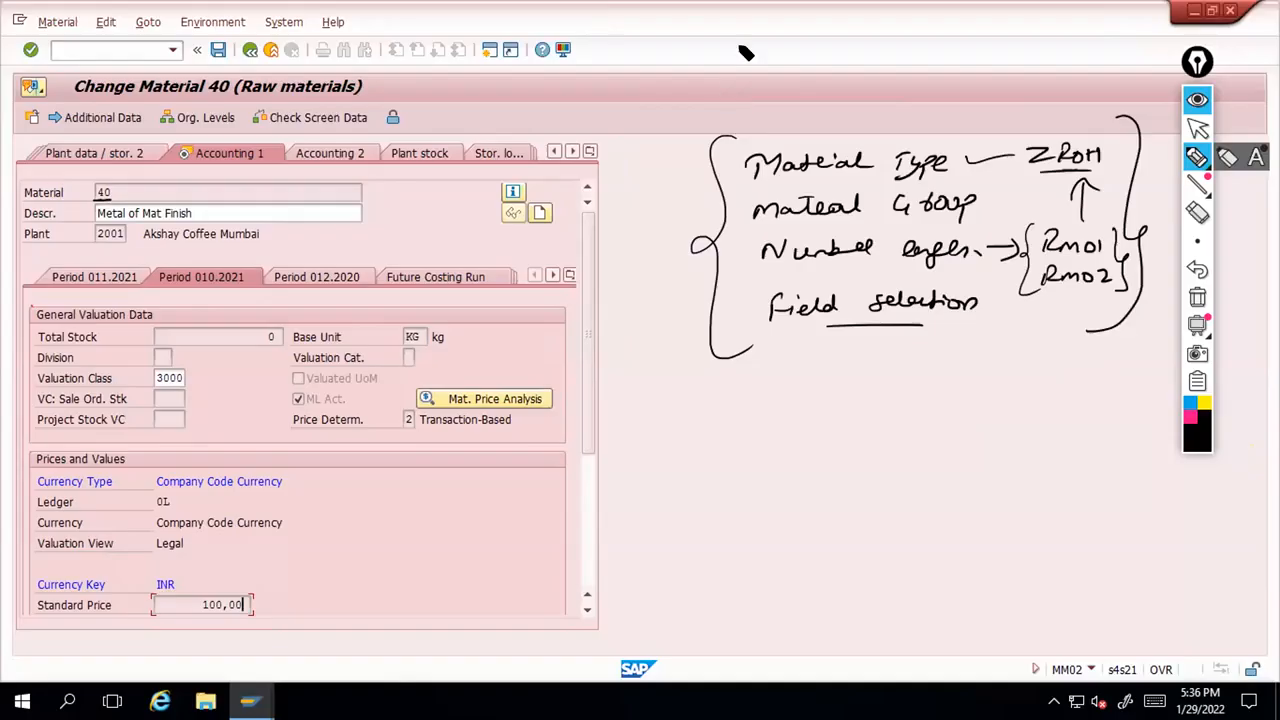
drag(858, 20, 870, 42)
mouse_move(735, 40)
mouse_down()
mouse_move(776, 64)
mouse_move(854, 57)
mouse_up()
drag(782, 99, 858, 69)
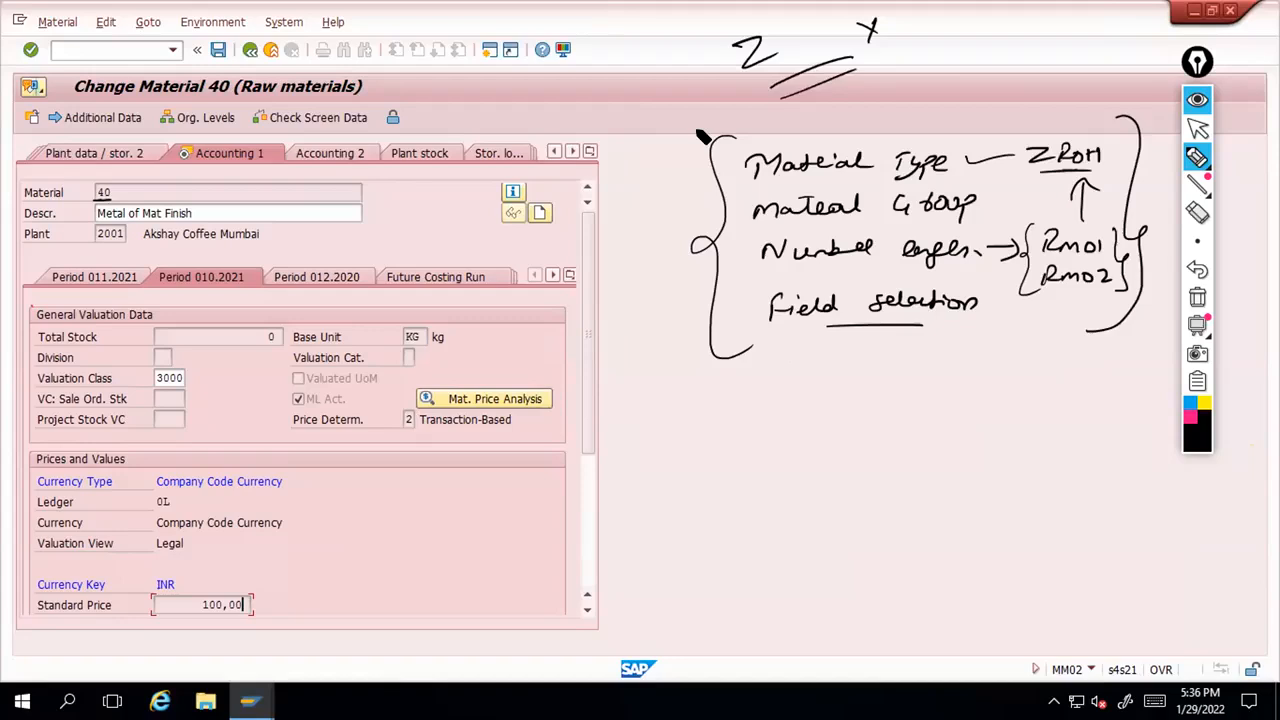
drag(593, 96, 632, 86)
drag(592, 120, 648, 90)
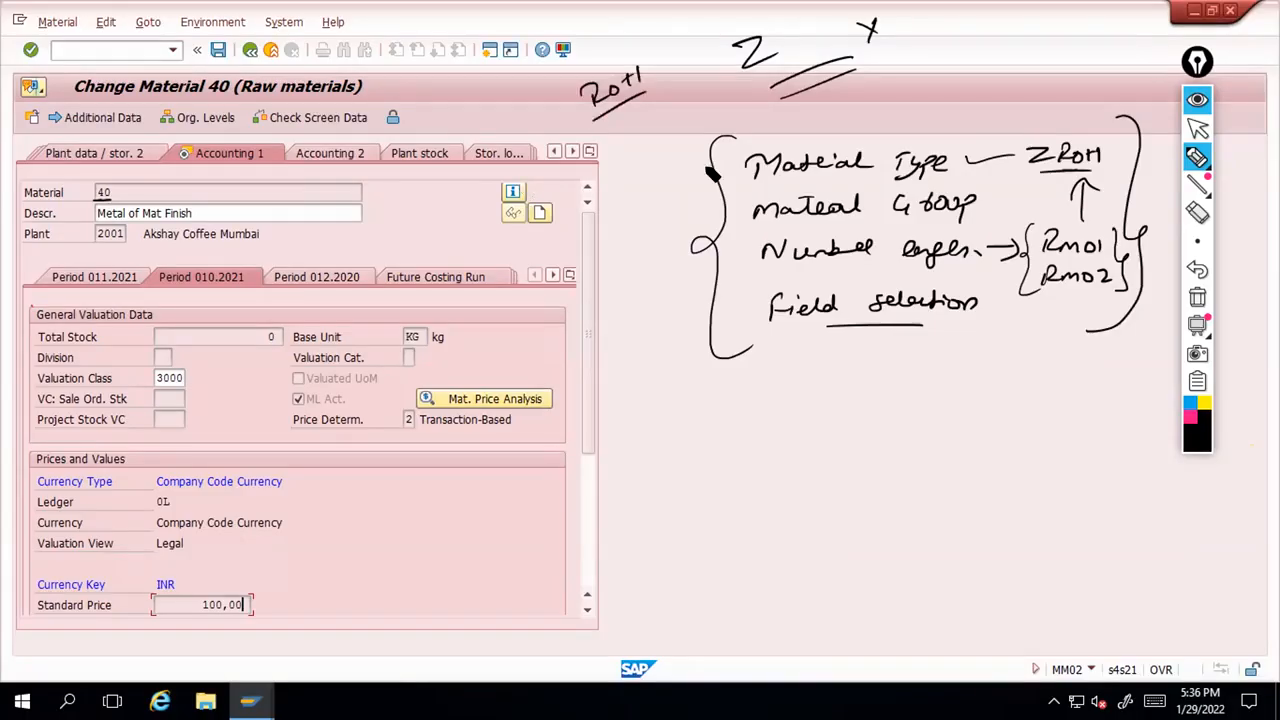
drag(640, 50, 645, 104)
mouse_move(634, 48)
mouse_down()
mouse_move(650, 100)
mouse_move(622, 132)
mouse_move(632, 127)
mouse_up()
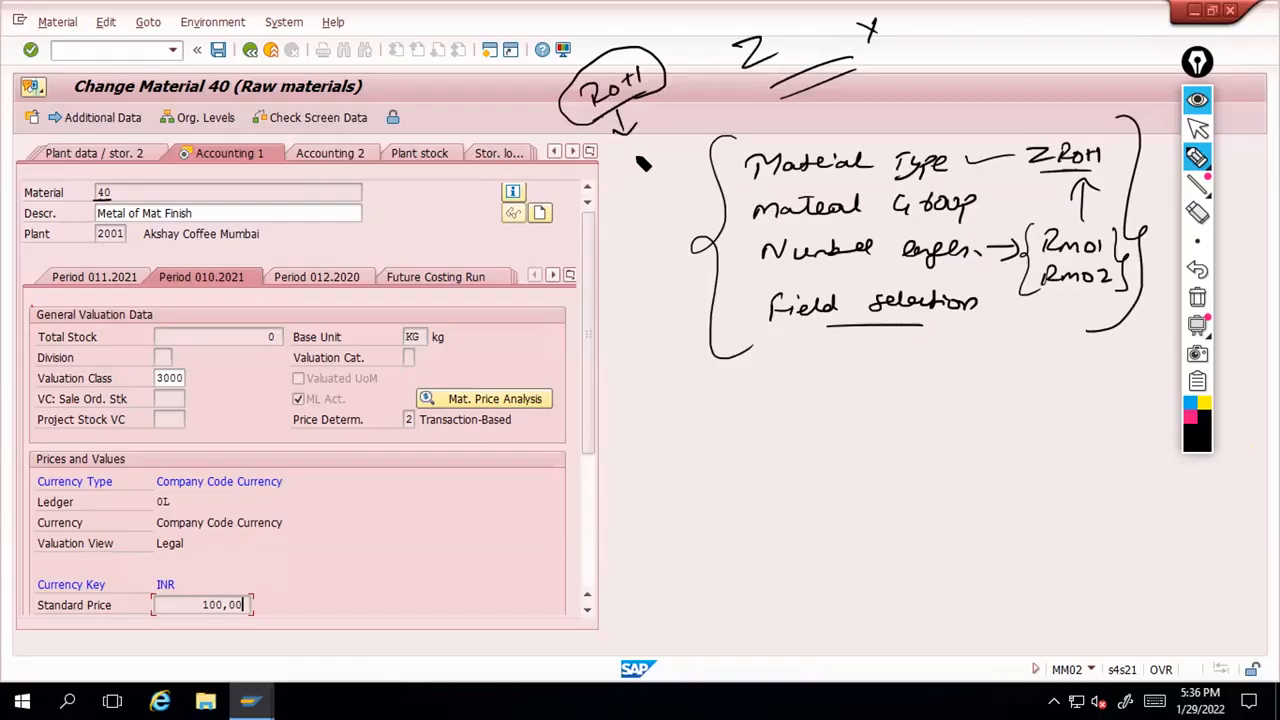
Write ZROH and XROH below the circled ROH, underline and bracket them, and put the pen away
mouse_move(616, 157)
mouse_down()
mouse_move(636, 176)
mouse_move(676, 140)
mouse_up()
mouse_move(670, 208)
mouse_down()
mouse_move(676, 178)
mouse_move(624, 204)
mouse_up()
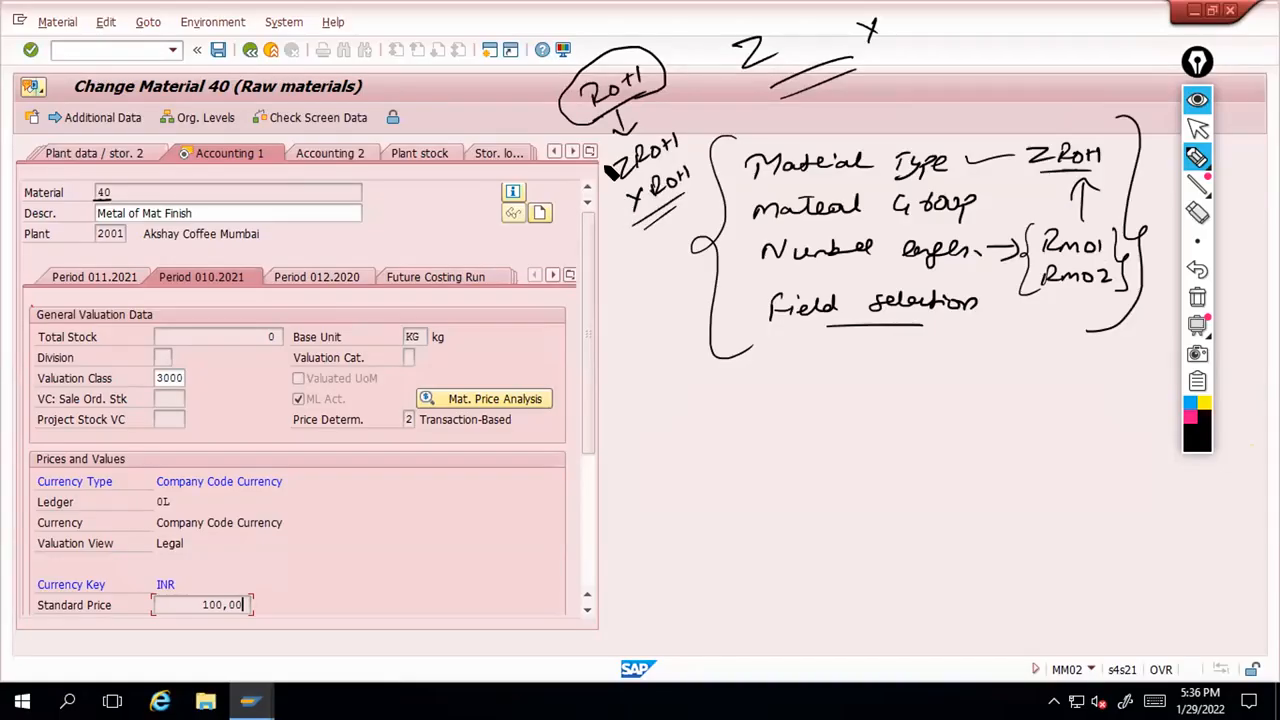
drag(610, 163, 604, 224)
click(1197, 129)
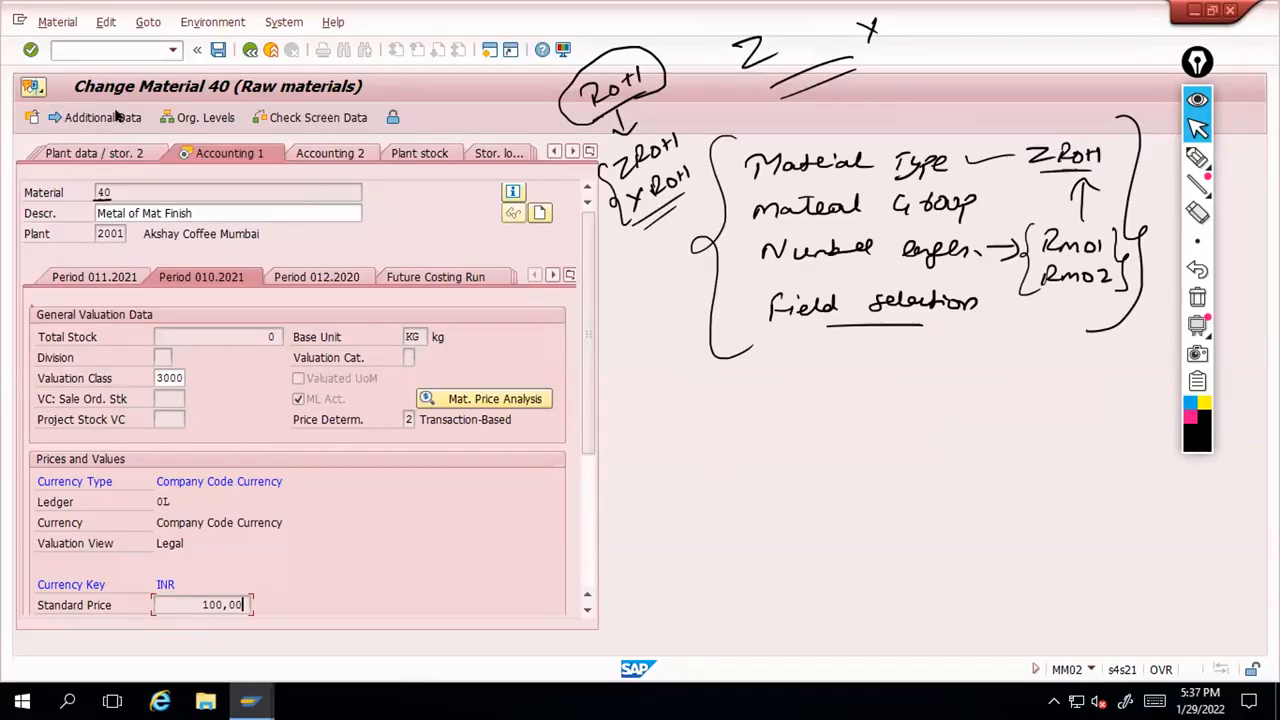
Open material 40's Basic data 1 view and clear all handwritten annotations from the screen
click(591, 153)
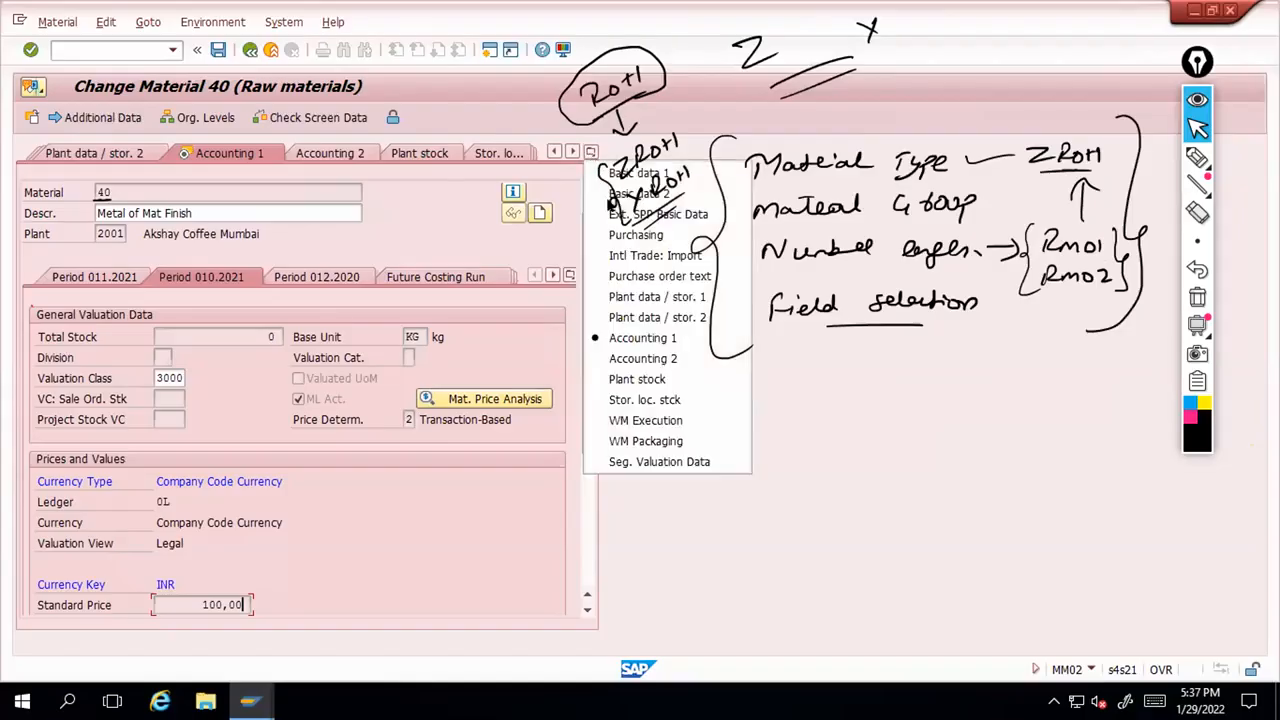
click(622, 174)
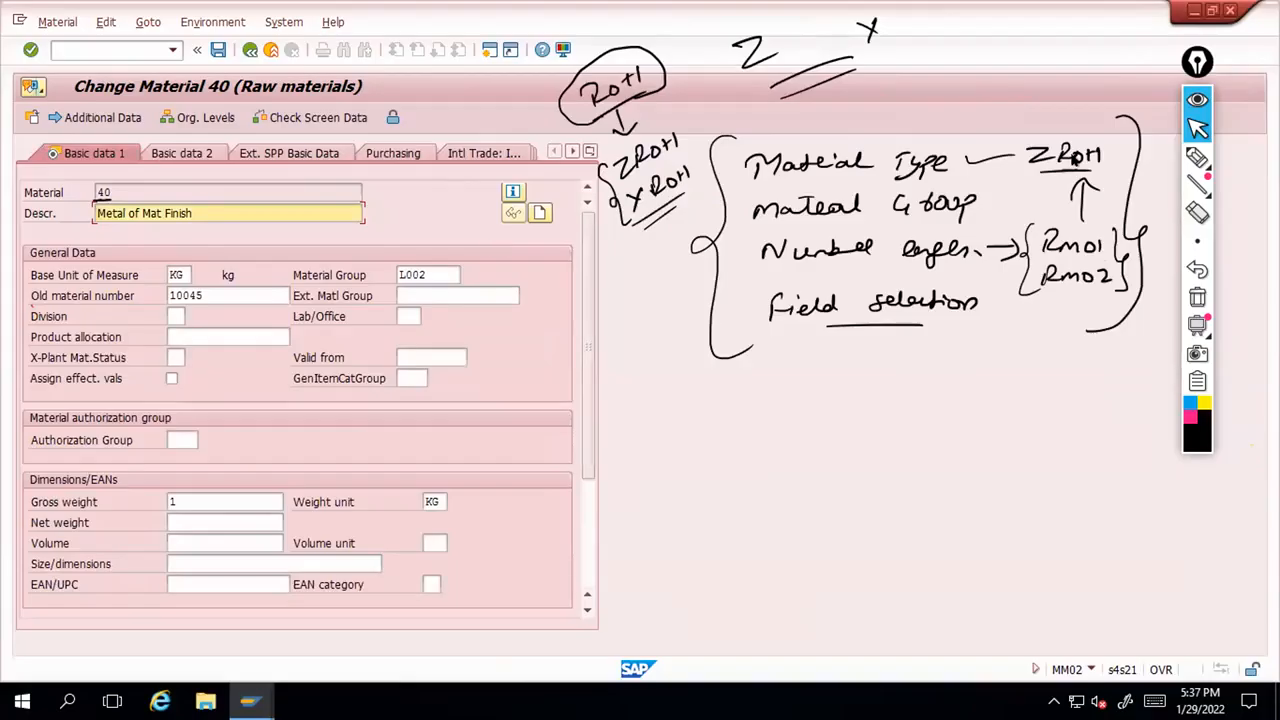
click(1197, 297)
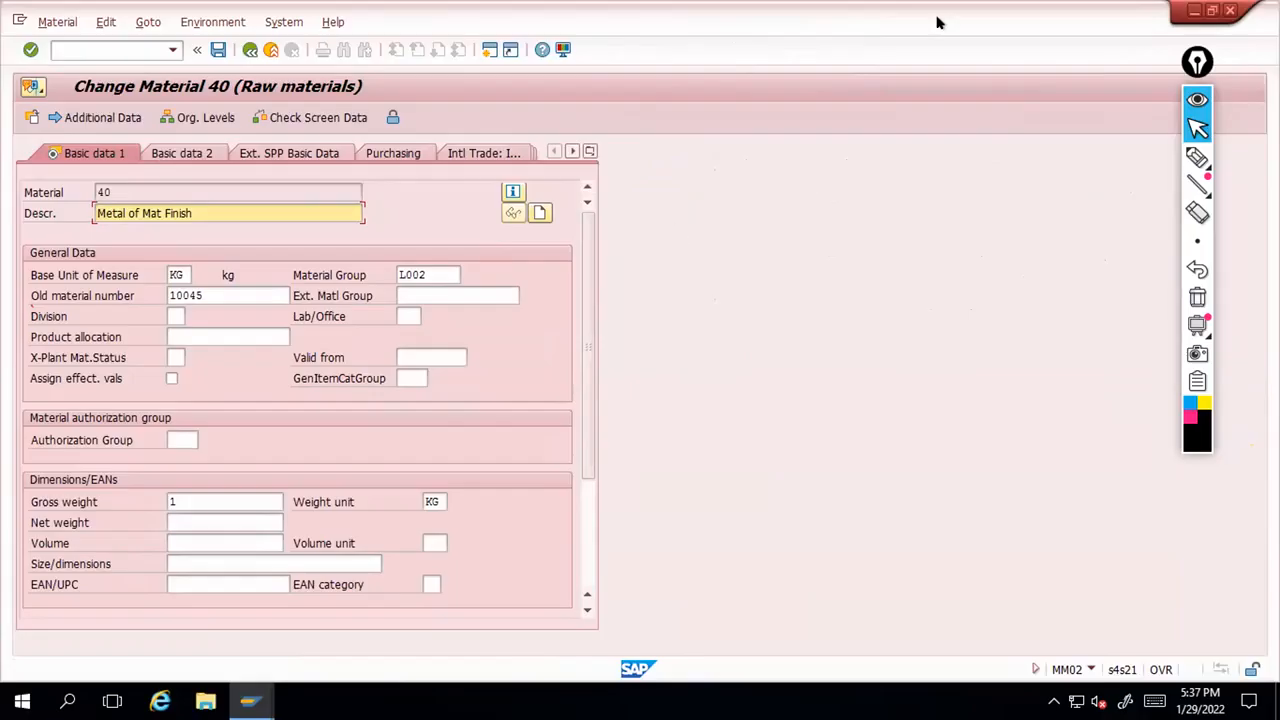
Handwrite an underlined "SAP" beside the form with an arrow down to a double-underlined "Vodafone"
click(1197, 160)
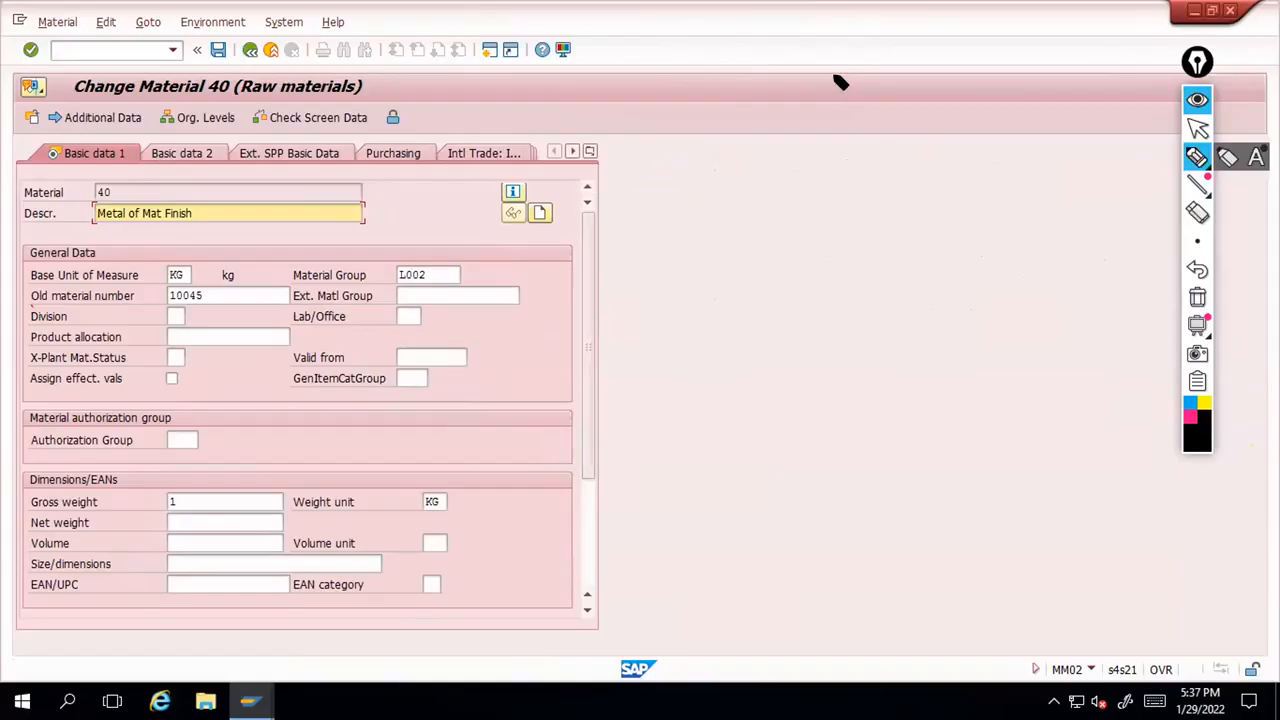
drag(838, 76, 821, 98)
drag(847, 97, 861, 96)
drag(848, 88, 863, 85)
drag(869, 77, 873, 88)
drag(818, 116, 882, 100)
drag(851, 118, 855, 138)
drag(838, 168, 956, 155)
drag(886, 190, 950, 177)
drag(892, 199, 945, 186)
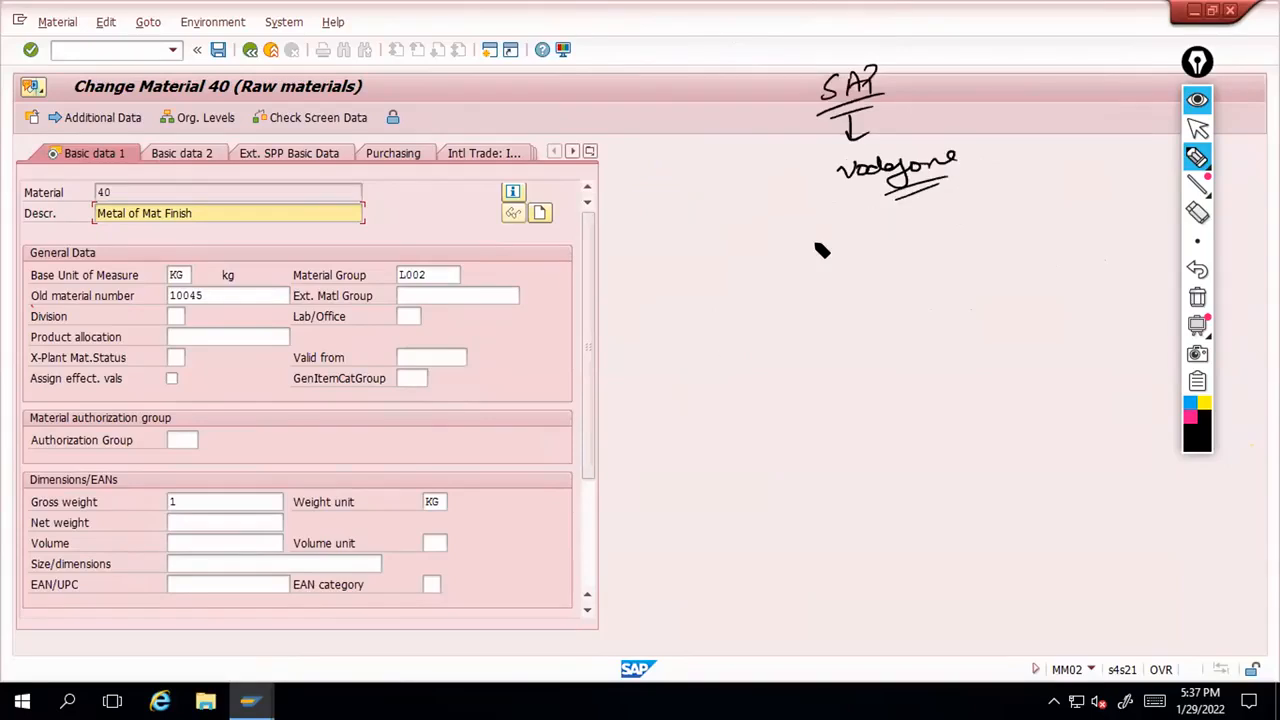
Circle "Vodafone", draw an arrow to "materials", and list the numbers 1 to 6 below it with a brace
drag(828, 157, 945, 192)
mouse_move(828, 157)
mouse_down()
mouse_move(945, 190)
mouse_move(950, 212)
mouse_move(1068, 198)
mouse_up()
drag(961, 233, 962, 248)
drag(962, 264, 982, 276)
drag(968, 300, 986, 398)
drag(996, 425, 992, 445)
drag(1004, 230, 1046, 302)
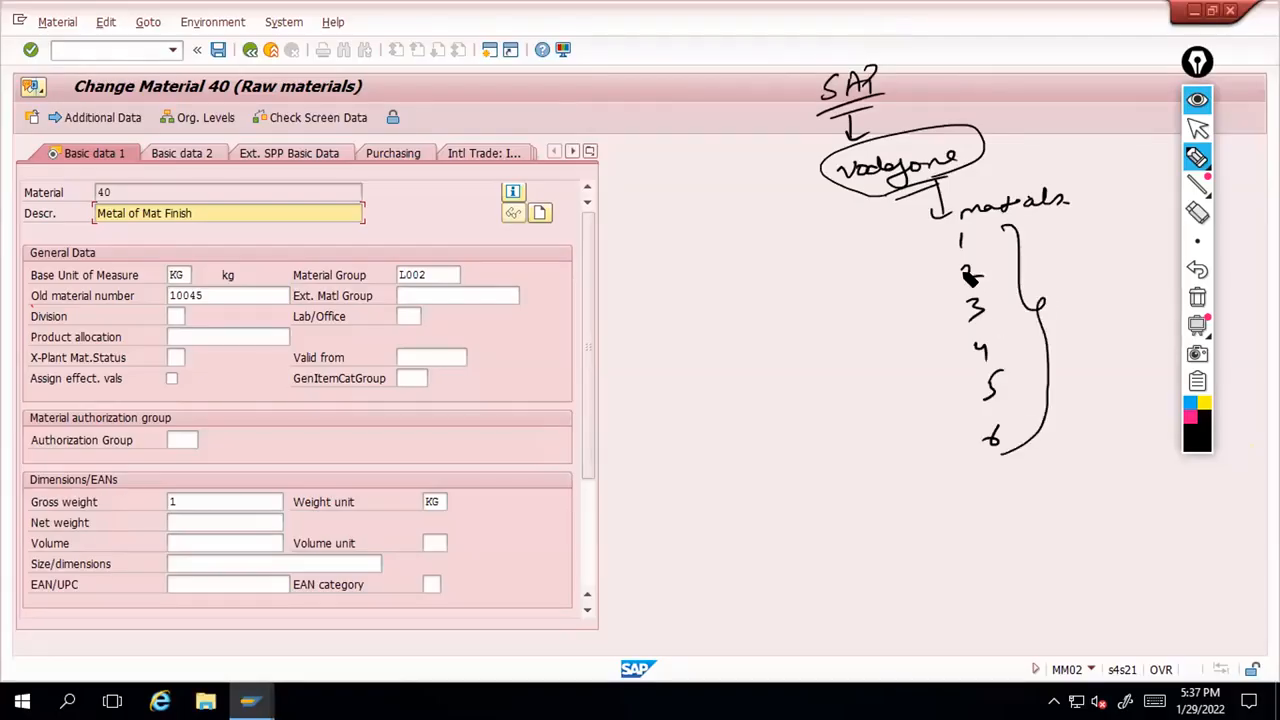
Cross out 2 and 4 in the materials list and write a second braced list with 1, 3, 5 and 6
drag(973, 268, 971, 286)
drag(984, 346, 968, 356)
drag(1072, 224, 1088, 326)
drag(1100, 358, 1094, 378)
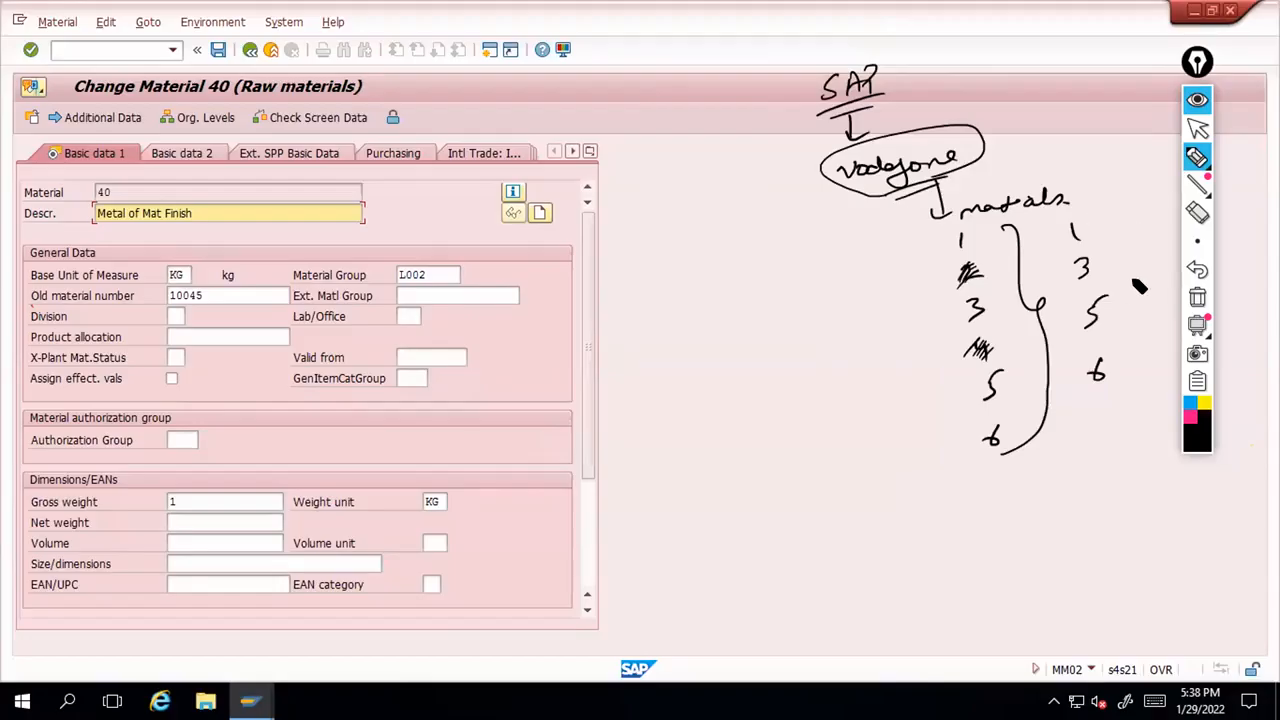
drag(1097, 210, 1115, 381)
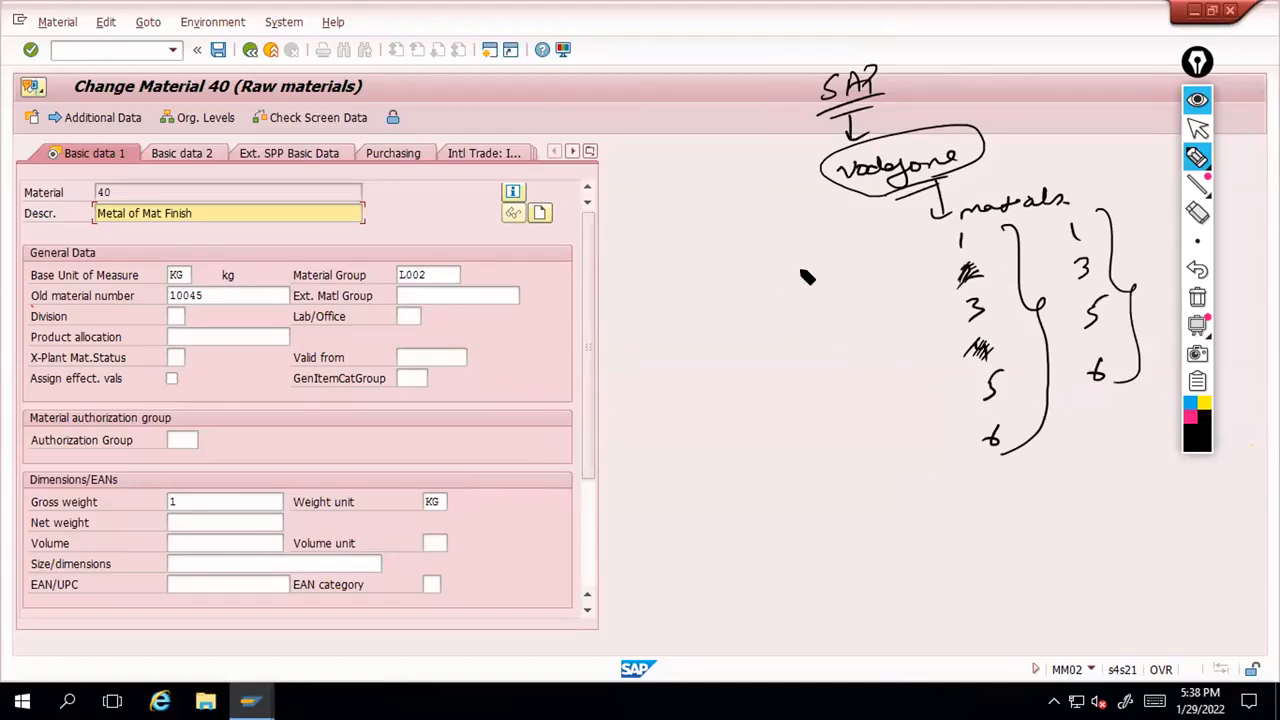
Write a separate underlined list of 1 to 4, mark its number 2, and box the 3 in the reduced materials list
drag(799, 233, 800, 249)
mouse_move(799, 266)
mouse_down()
mouse_move(822, 282)
mouse_move(809, 318)
mouse_up()
drag(822, 339, 836, 355)
drag(812, 386, 864, 366)
drag(1112, 256, 1130, 254)
drag(826, 271, 840, 268)
drag(795, 295, 840, 287)
drag(1074, 289, 1101, 282)
mouse_move(1058, 256)
mouse_down()
mouse_move(1105, 266)
mouse_move(1085, 288)
mouse_move(1058, 258)
mouse_up()
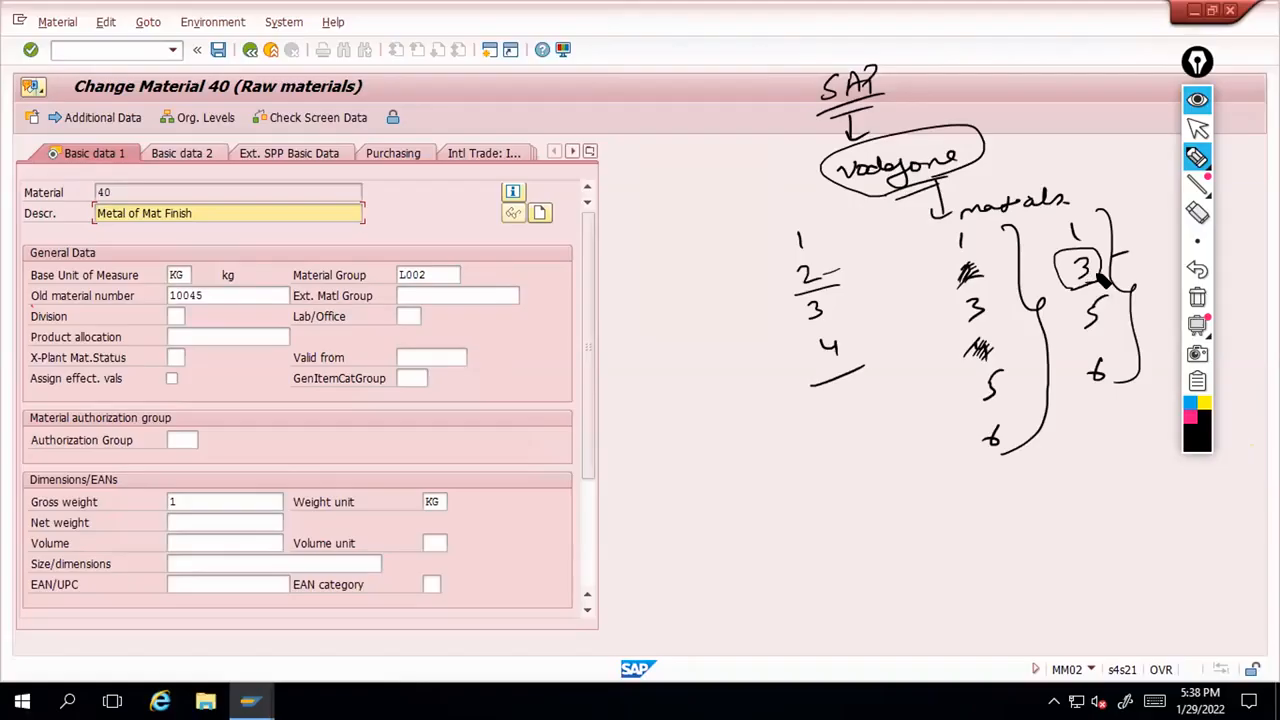
Label the reduced list "Tally" and "Oracle" with an arrow, underline the old material number in Basic data 1, and put the pen away
mouse_move(1104, 170)
mouse_down()
mouse_move(1142, 176)
mouse_move(1138, 166)
mouse_move(1144, 186)
mouse_up()
mouse_move(1126, 200)
mouse_down()
mouse_move(1140, 220)
mouse_move(1158, 212)
mouse_up()
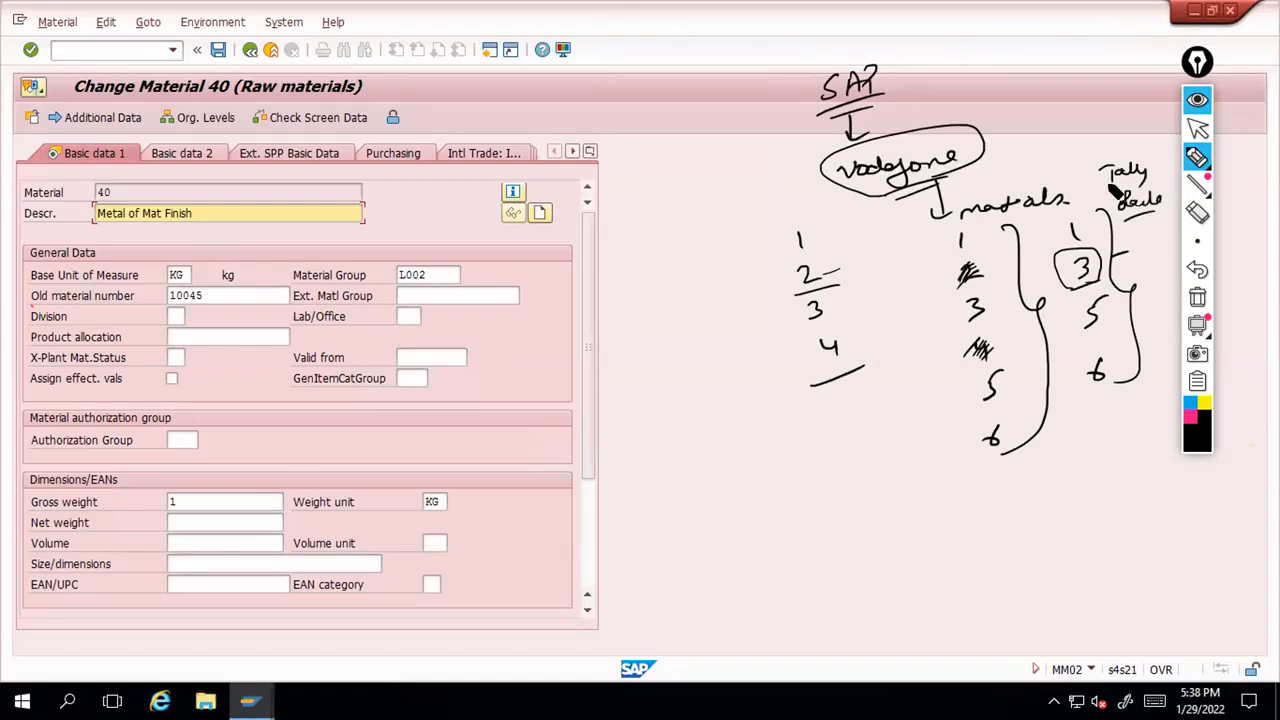
drag(1094, 181, 1080, 204)
drag(168, 304, 194, 303)
click(1196, 128)
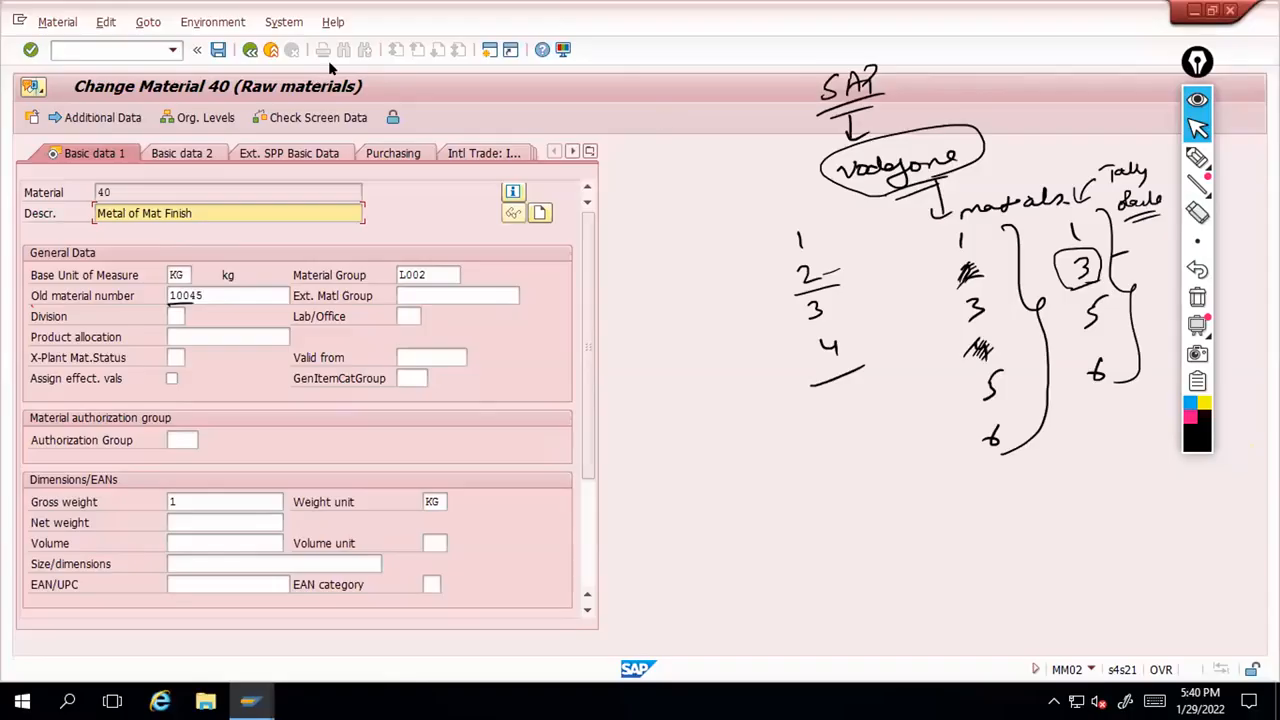
click(1197, 241)
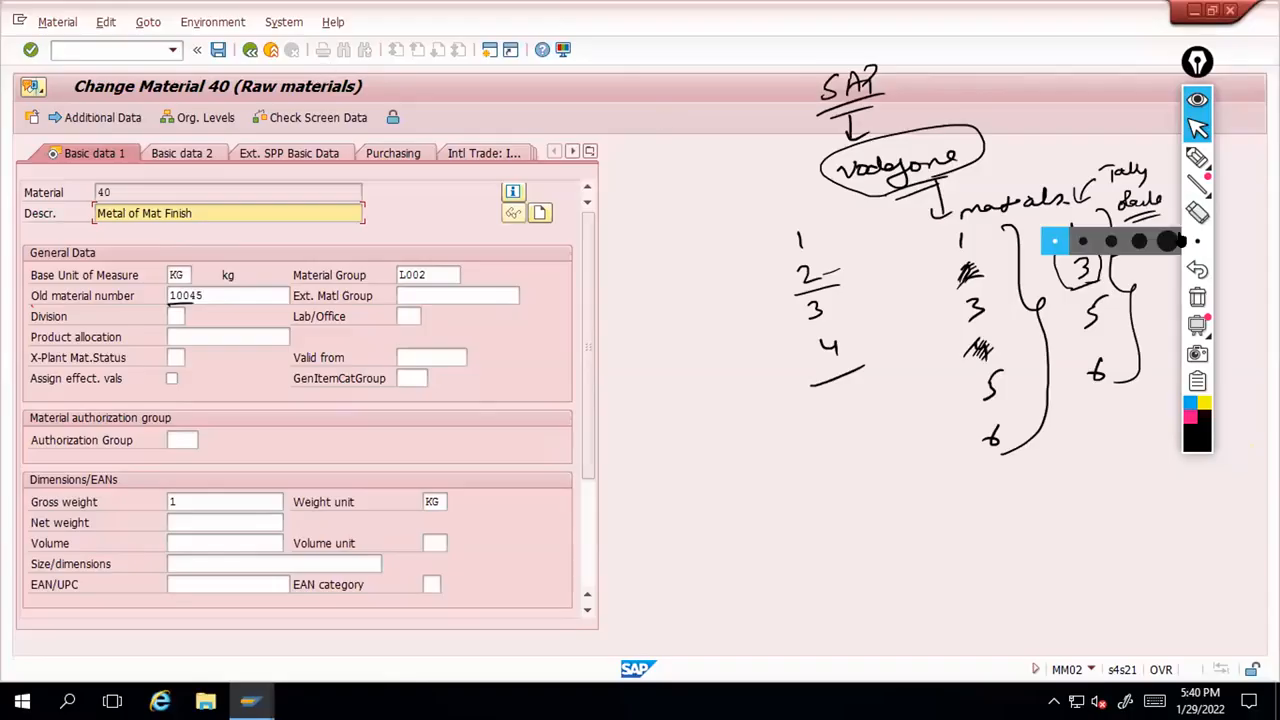
Clear the handwritten notes and write an underlined "Material no" heading with "metal: 40" below it
click(1197, 297)
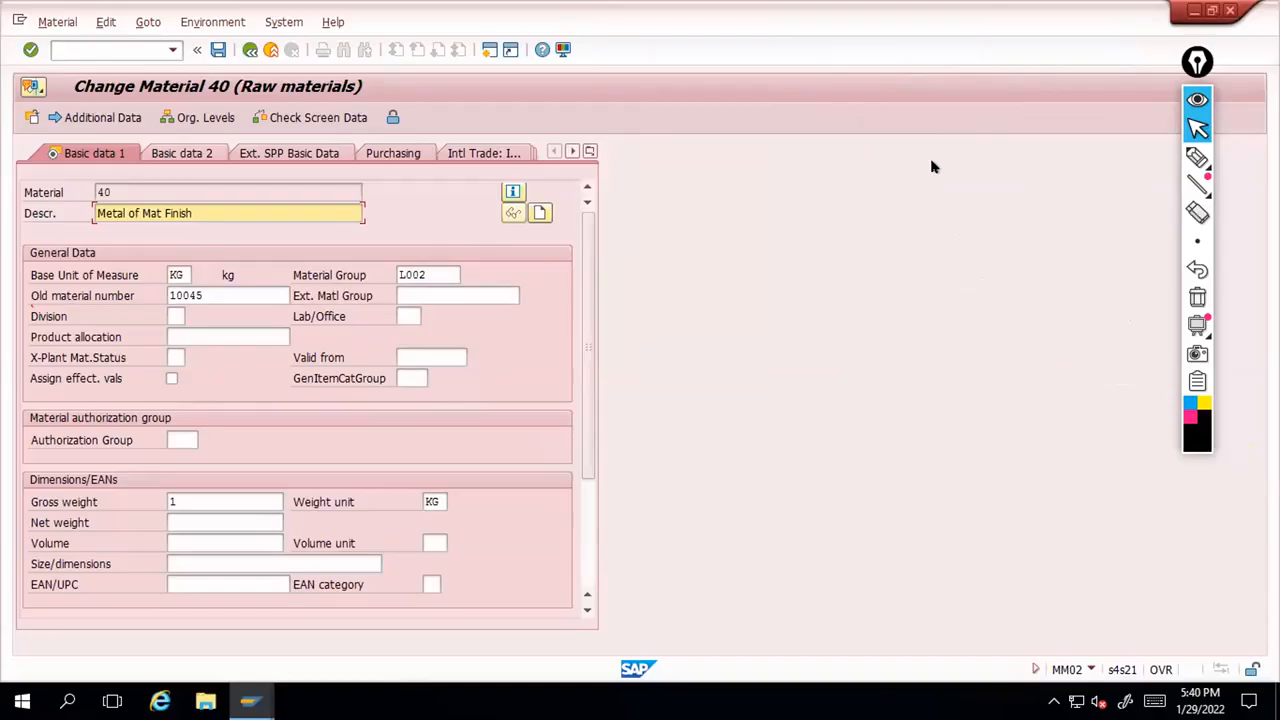
click(1197, 157)
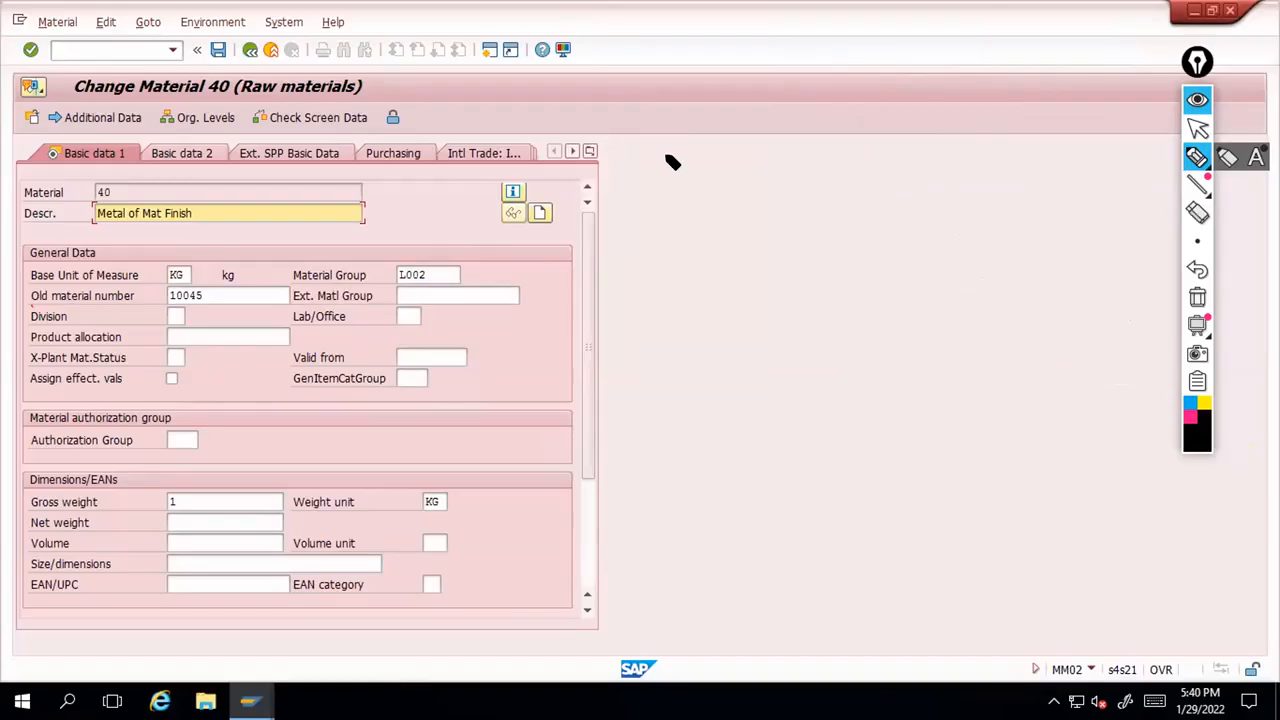
mouse_move(642, 168)
mouse_down()
mouse_move(755, 152)
mouse_move(729, 214)
mouse_up()
drag(612, 240, 674, 212)
drag(678, 208, 686, 222)
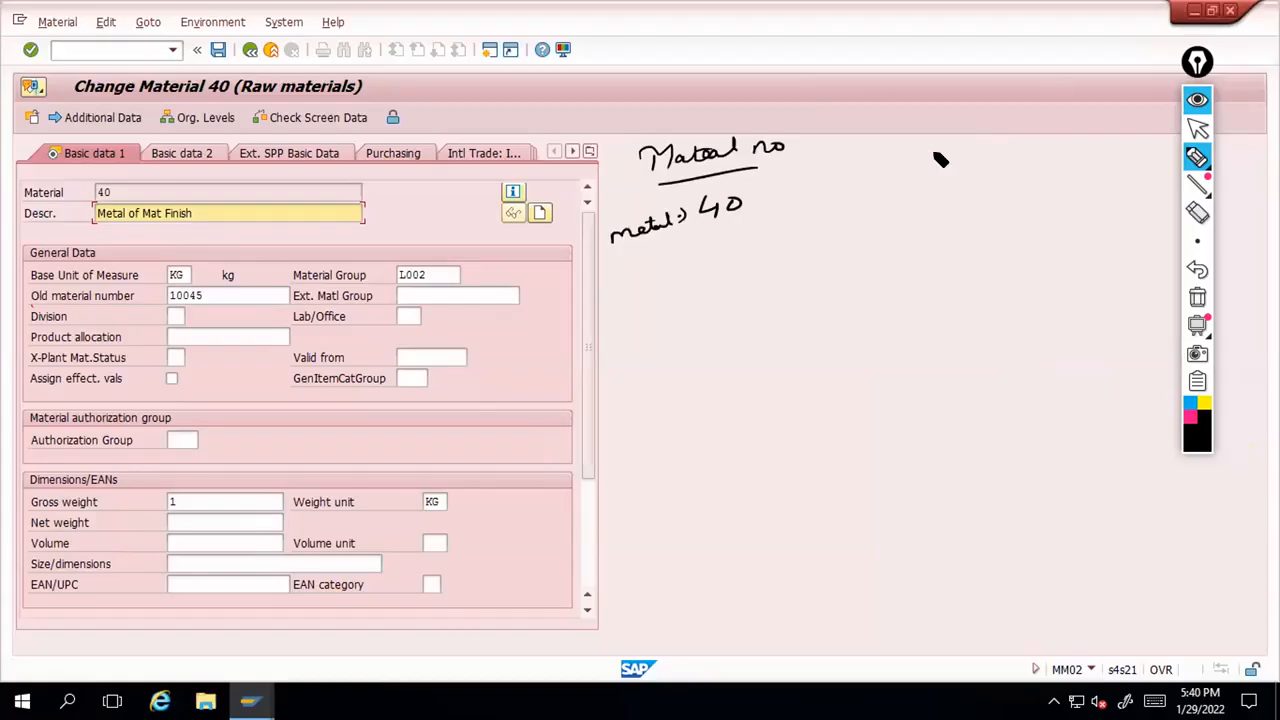
Write a separate "Vendor" heading with "metal - 50" below it, underline the entry and frame the 50
mouse_move(912, 138)
mouse_down()
mouse_move(930, 154)
mouse_move(989, 138)
mouse_up()
drag(921, 190, 1069, 183)
drag(930, 206, 996, 200)
drag(1058, 170, 1078, 192)
drag(994, 202, 1082, 186)
Write "MPN" under the vendor's metal entry and box it, and underline the "metal: 40" note
drag(972, 230, 1014, 212)
drag(1020, 228, 1044, 210)
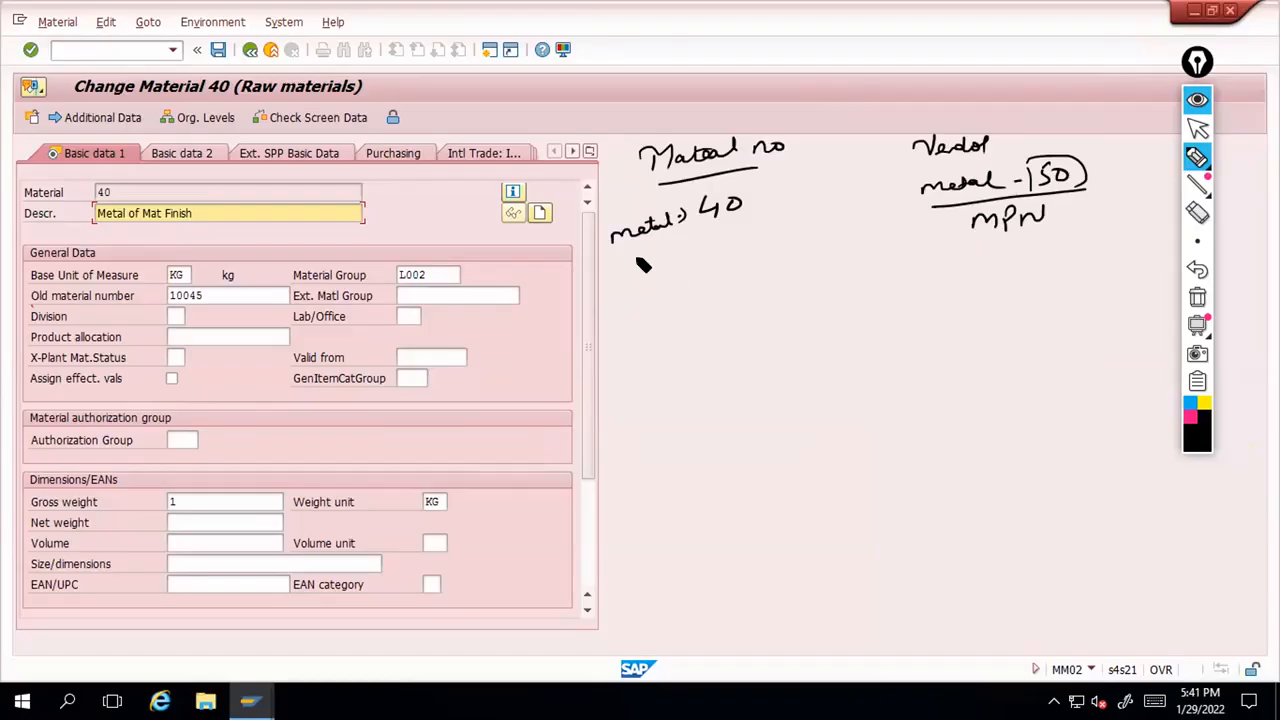
drag(622, 262, 736, 227)
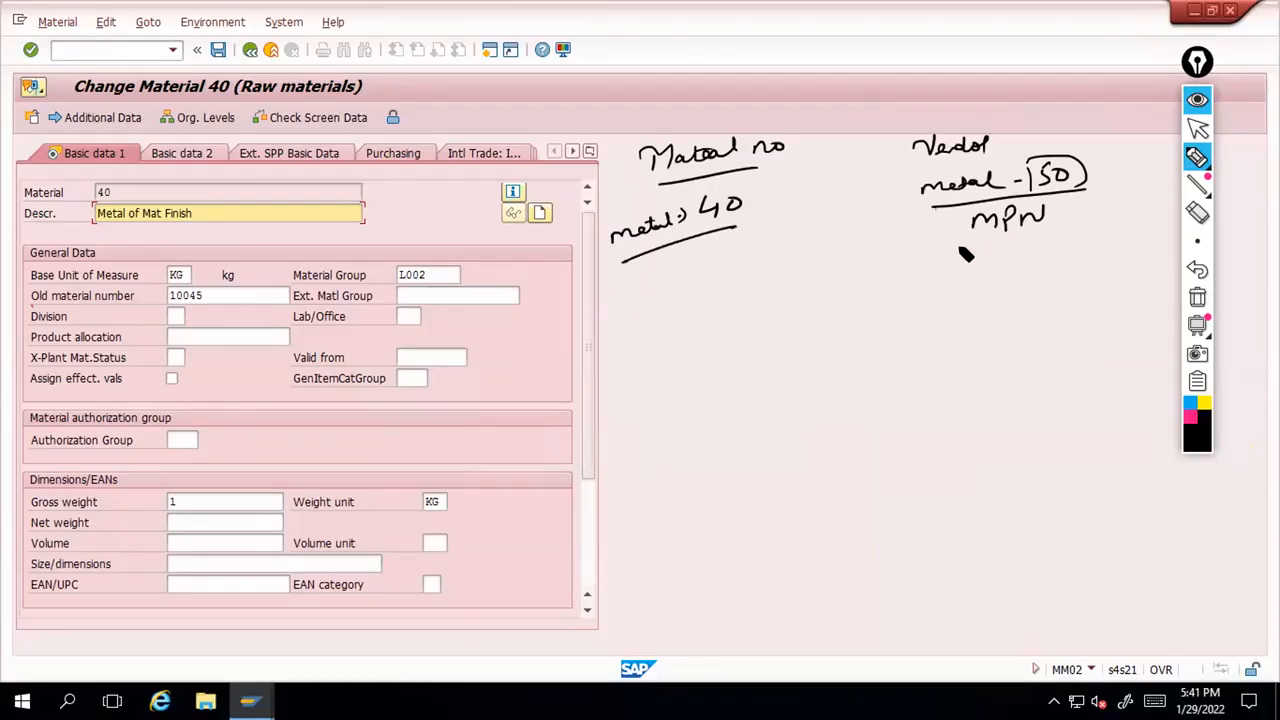
drag(1090, 210, 936, 206)
drag(1088, 214, 1083, 189)
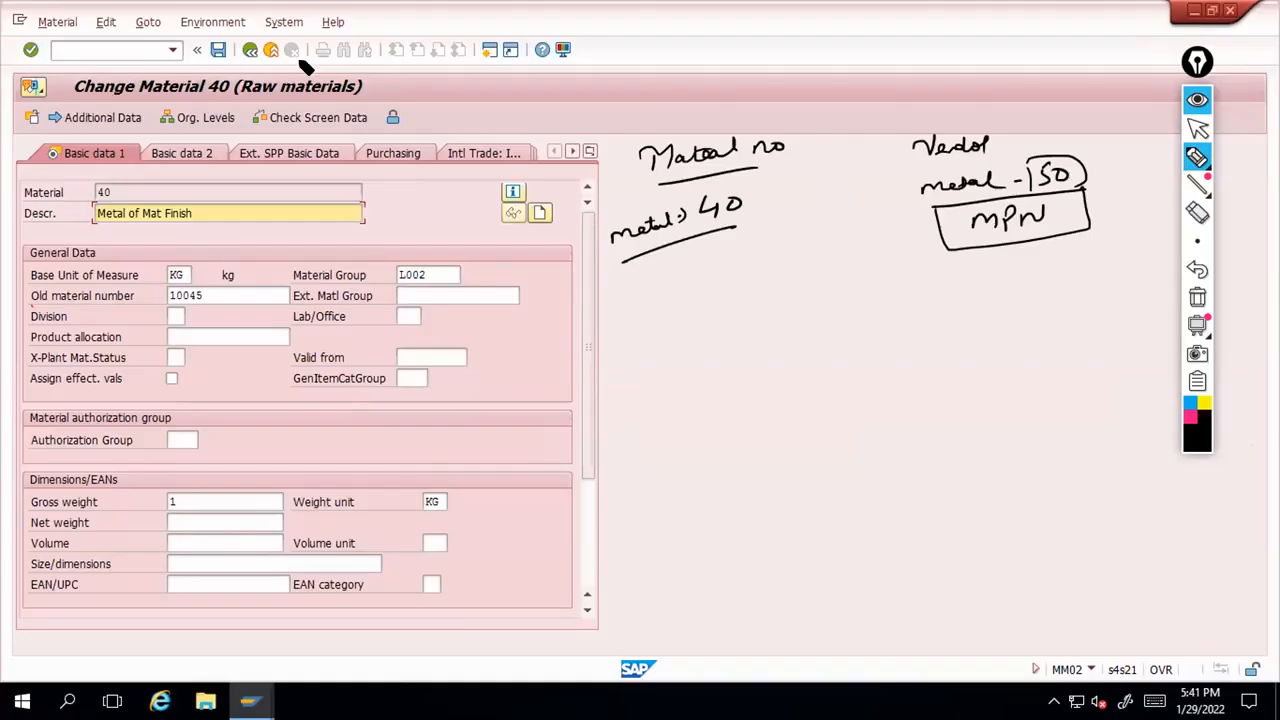
Clear the notes and look through material 40's Basic data 1, Basic data 2, Ext. SPP Basic Data and Purchasing views
click(1203, 297)
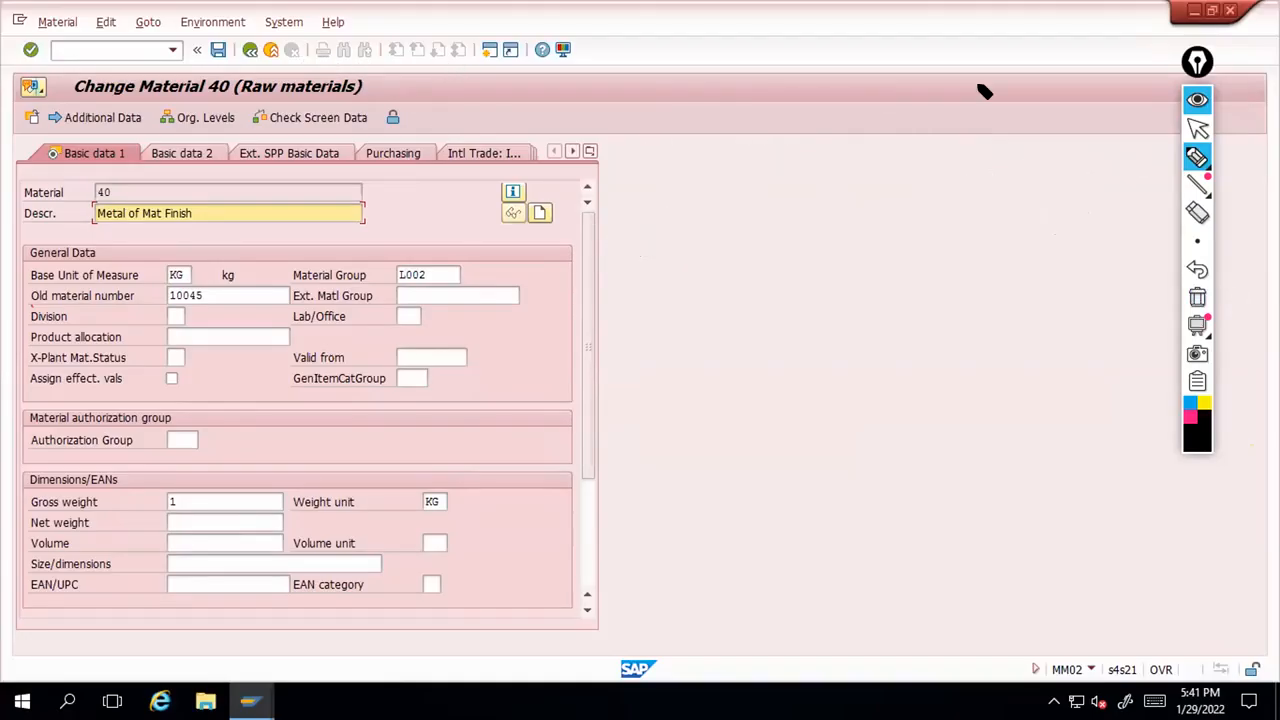
key(ctrl+shift+2)
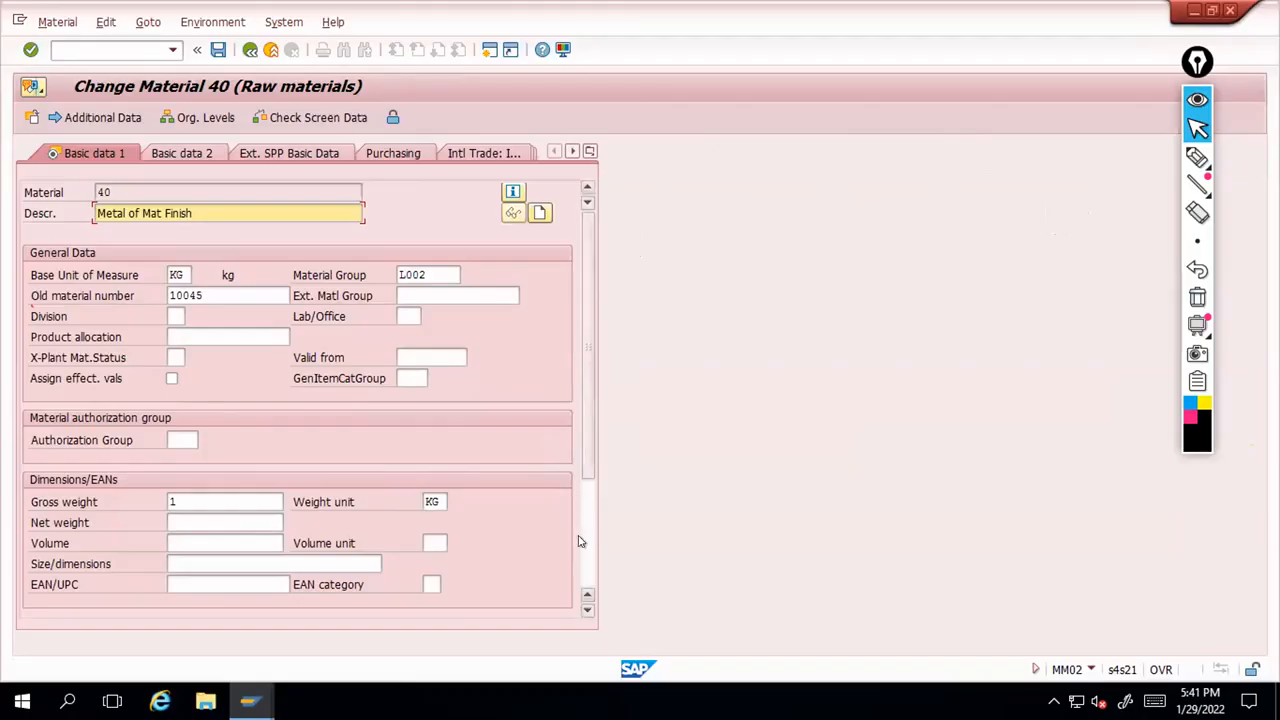
scroll(580, 543, down, 3)
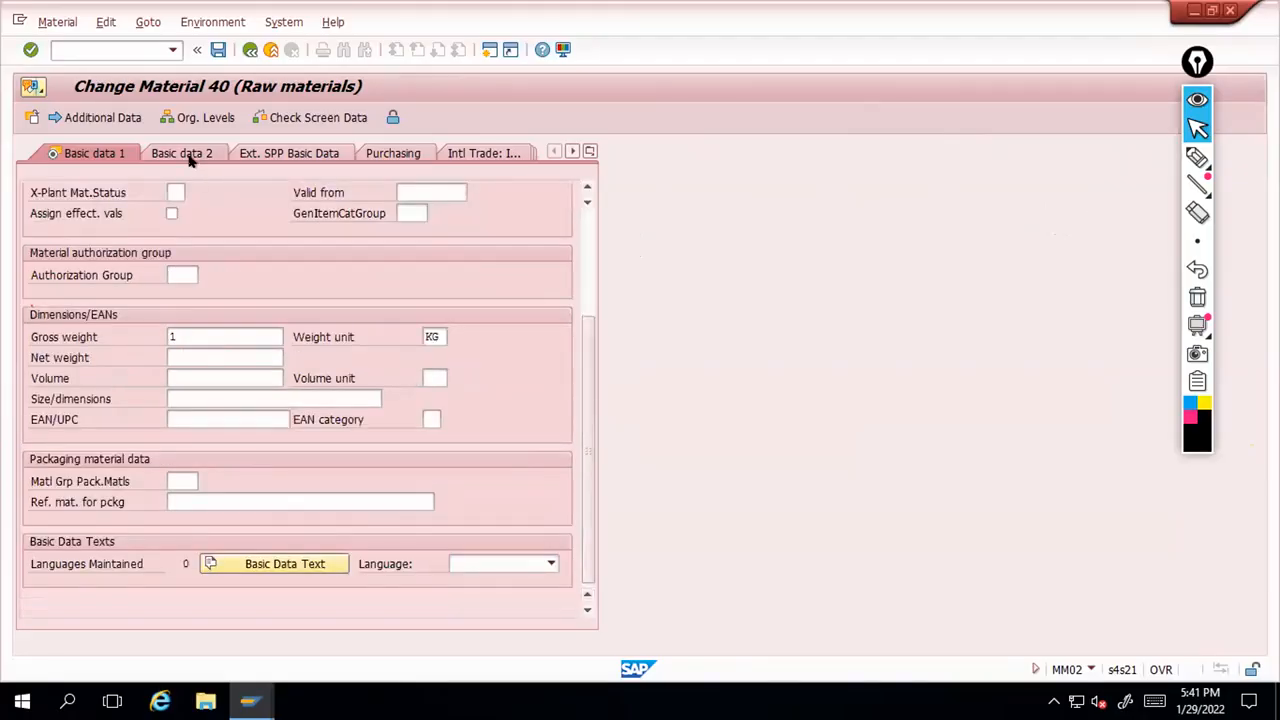
click(185, 155)
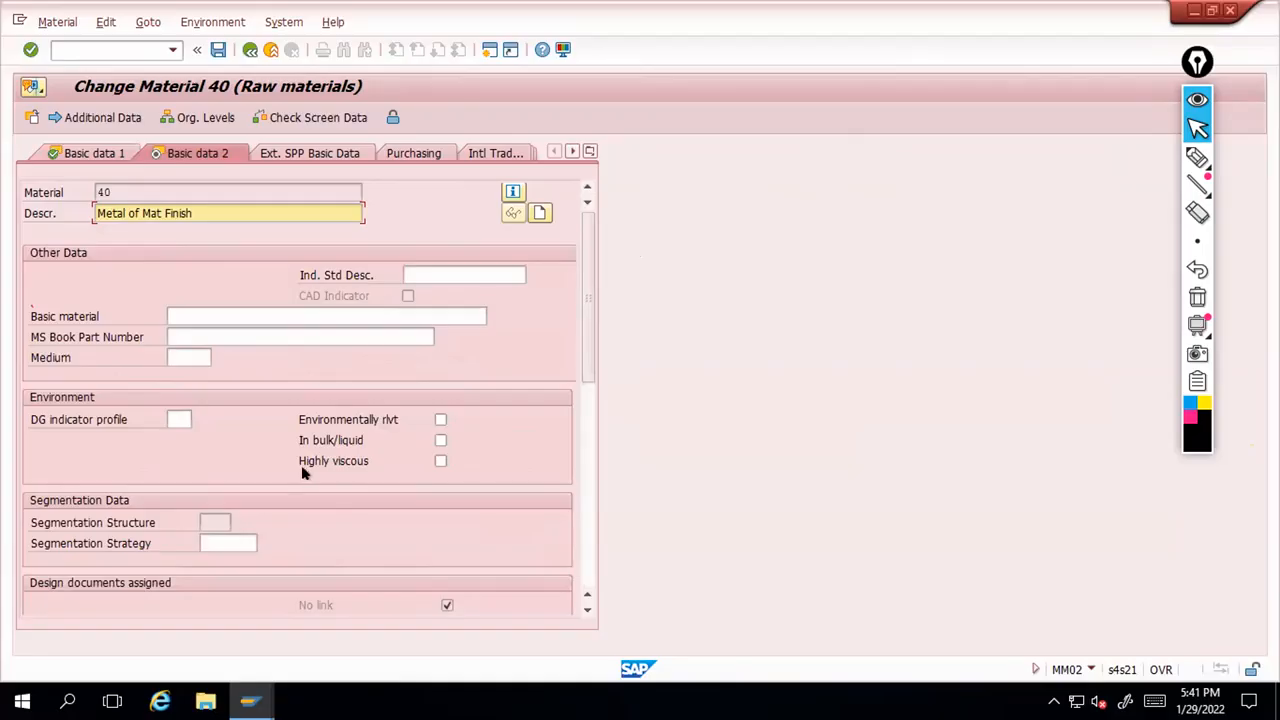
scroll(305, 440, down, 5)
scroll(317, 426, up, 5)
click(360, 155)
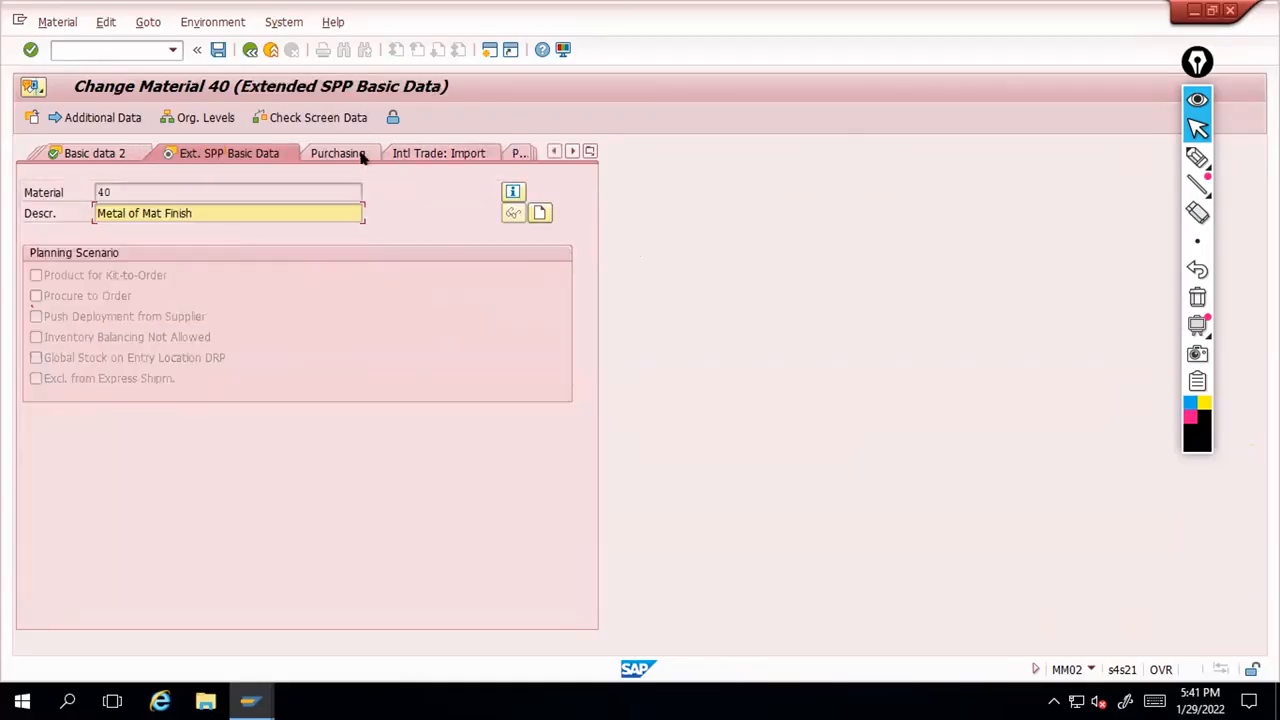
key(Return)
scroll(372, 273, down, 3)
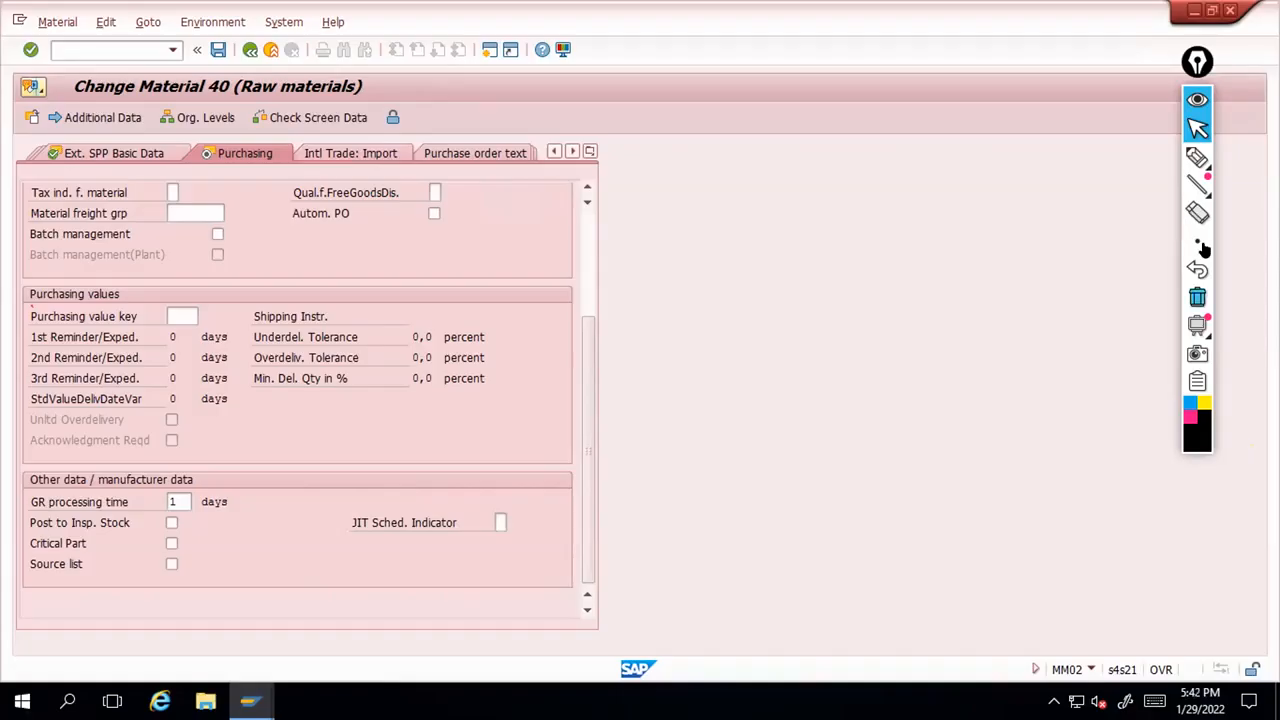
Handwrite the headings "SAP" and "Vodafone" beside the purchasing data and underline both
click(1198, 168)
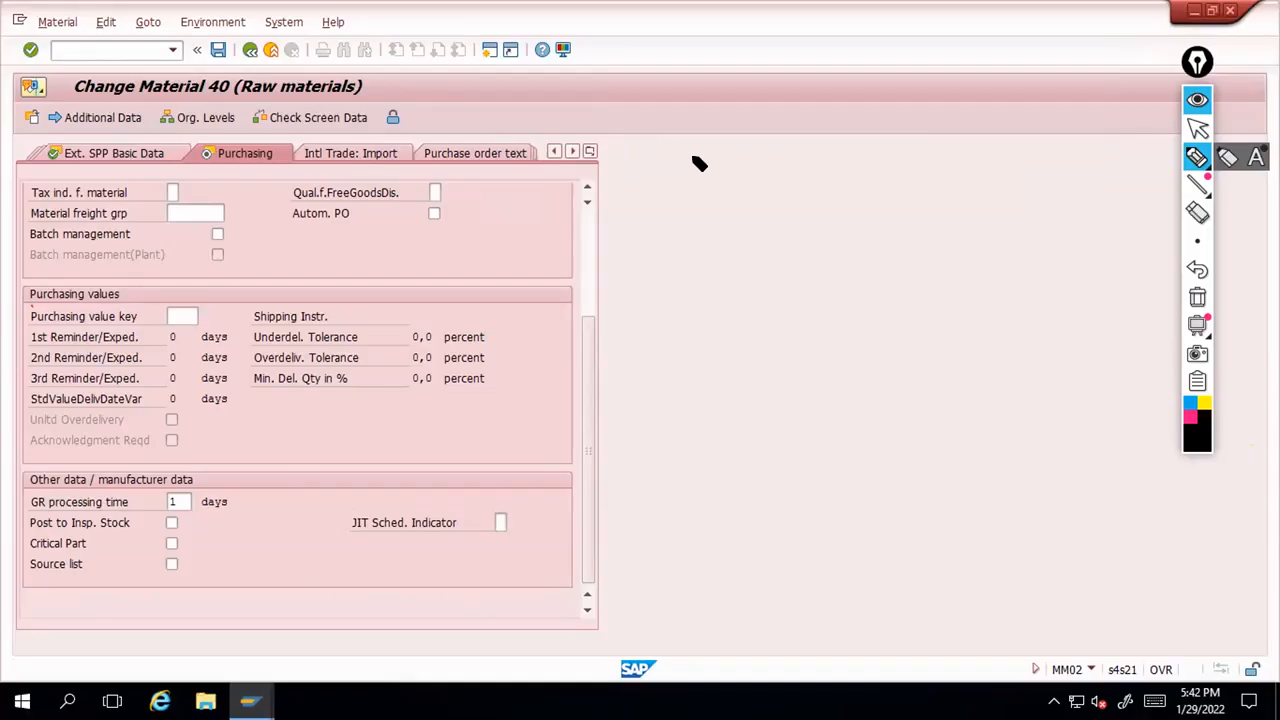
drag(666, 144, 650, 162)
mouse_move(674, 164)
mouse_down()
mouse_move(699, 163)
mouse_move(706, 142)
mouse_up()
drag(646, 170, 702, 164)
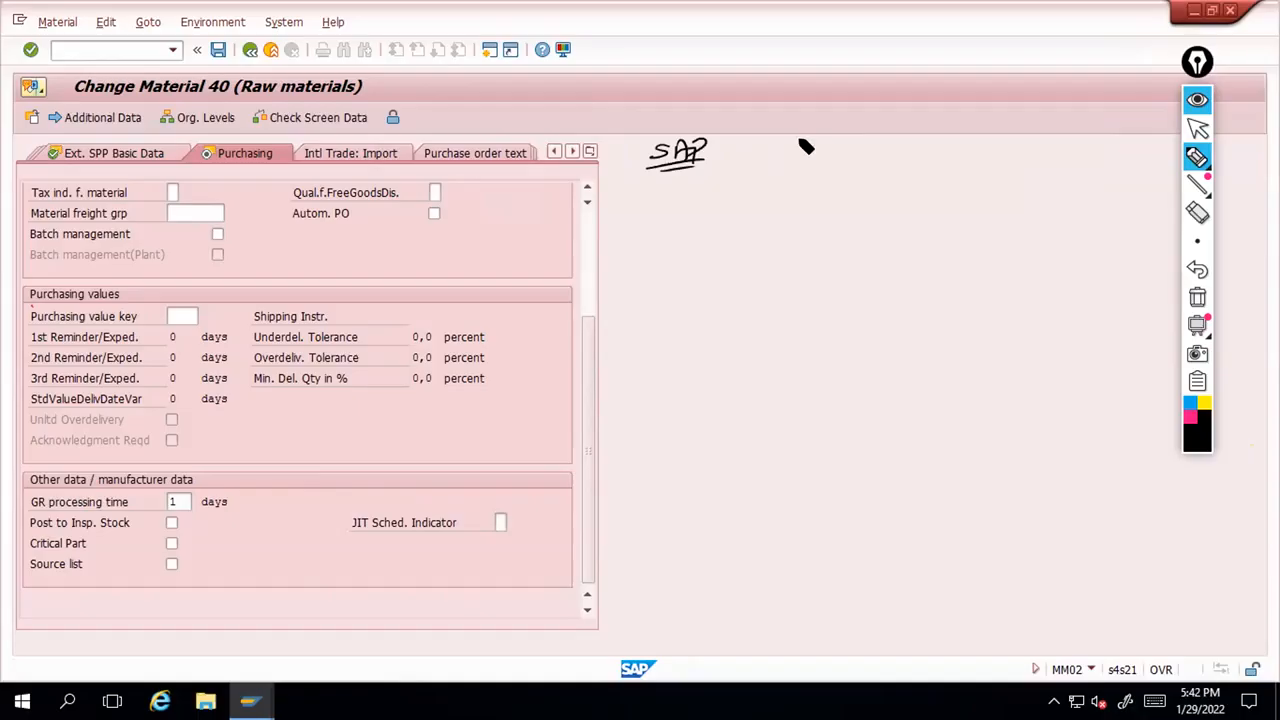
mouse_move(783, 145)
mouse_down()
mouse_move(792, 157)
mouse_move(898, 147)
mouse_up()
drag(795, 177, 882, 171)
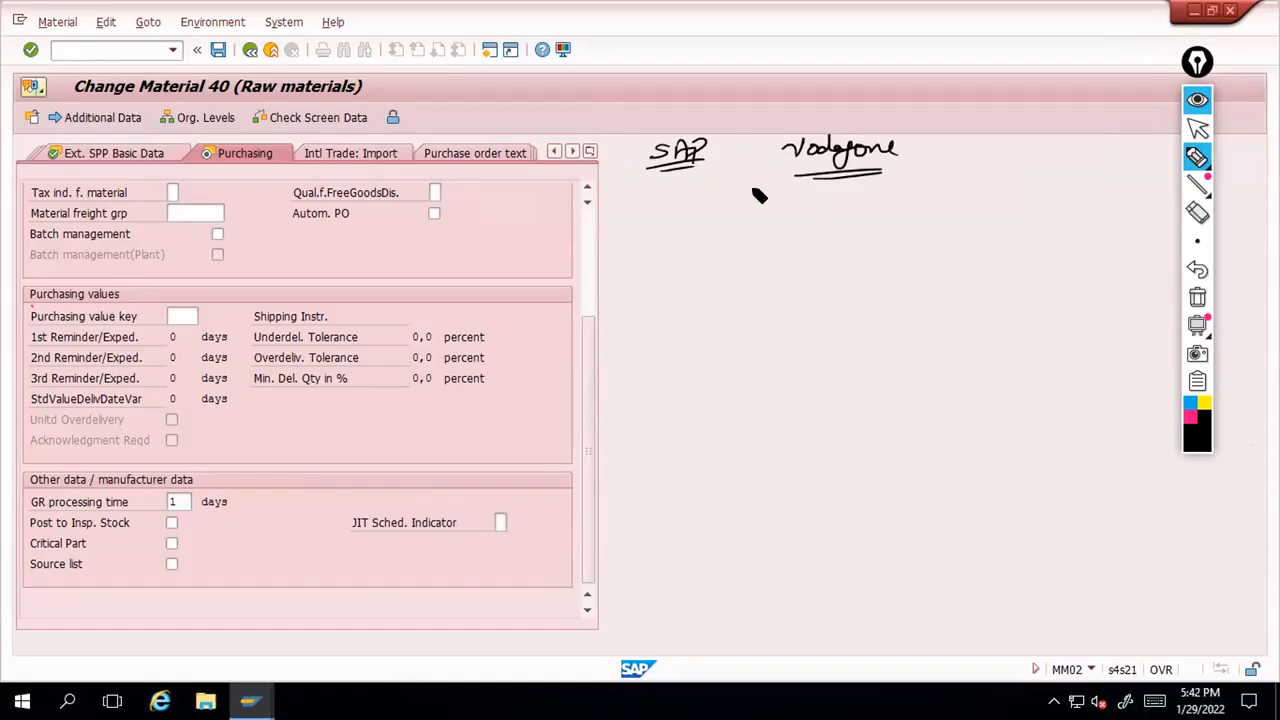
Draw two arrows branching from "Vodafone", one to "Tally" and the other to "SAP"
drag(797, 172, 723, 212)
drag(733, 196, 742, 208)
drag(625, 230, 650, 224)
mouse_move(636, 228)
mouse_down()
mouse_move(634, 247)
mouse_move(667, 240)
mouse_up()
drag(668, 224, 677, 241)
drag(681, 230, 686, 256)
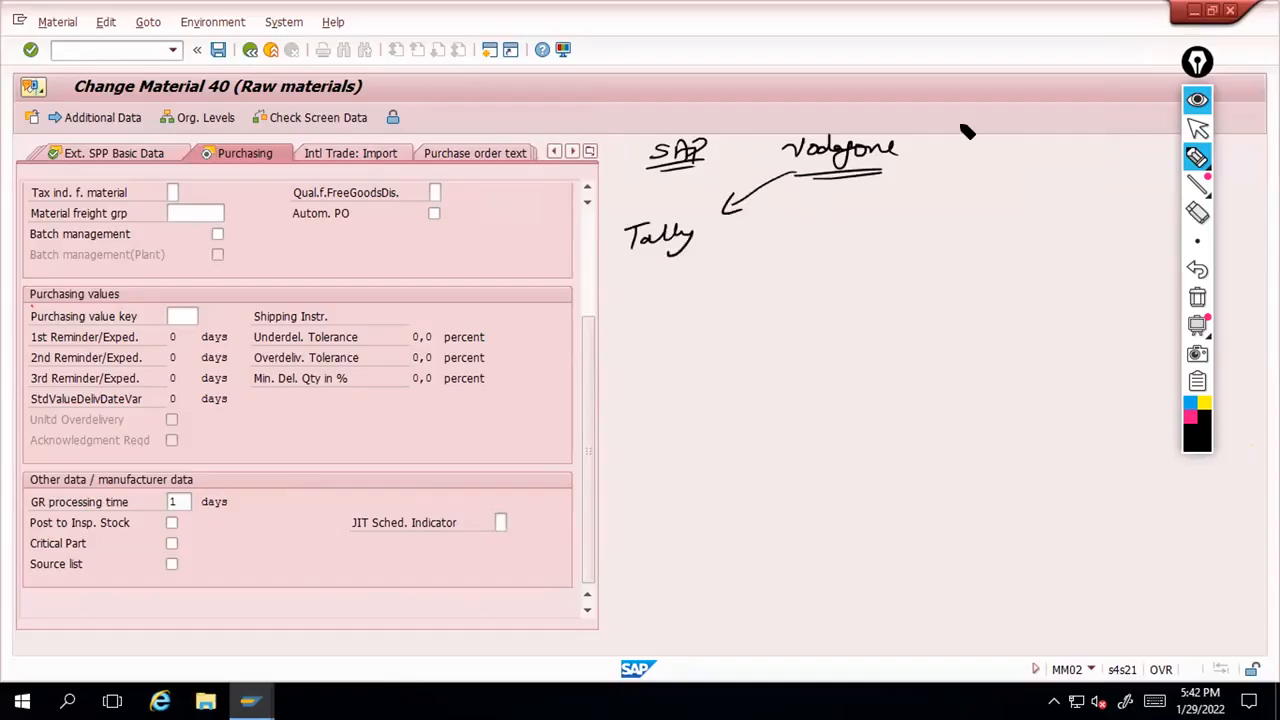
mouse_move(880, 172)
mouse_down()
mouse_move(929, 188)
mouse_move(927, 220)
mouse_move(949, 219)
mouse_up()
mouse_move(958, 206)
mouse_down()
mouse_move(949, 215)
mouse_move(964, 226)
mouse_up()
drag(971, 228, 973, 205)
drag(973, 205, 972, 219)
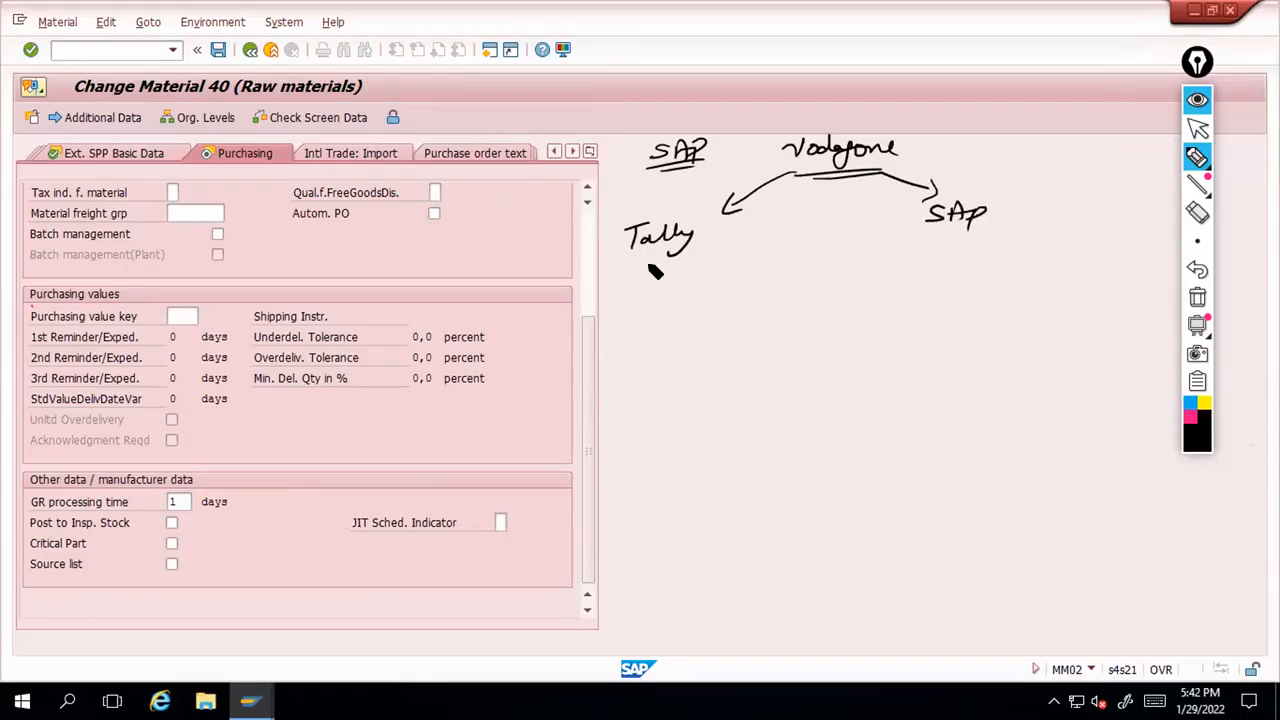
List materials 1, 3, 5, 8, 11 and 13 under "Tally" with a brace, and draw a downward arrow from the SAP branch
drag(619, 296, 722, 286)
drag(640, 290, 634, 366)
mouse_move(652, 376)
mouse_down()
mouse_move(632, 400)
mouse_move(646, 421)
mouse_up()
drag(637, 474, 637, 488)
drag(650, 472, 632, 534)
drag(645, 516, 646, 535)
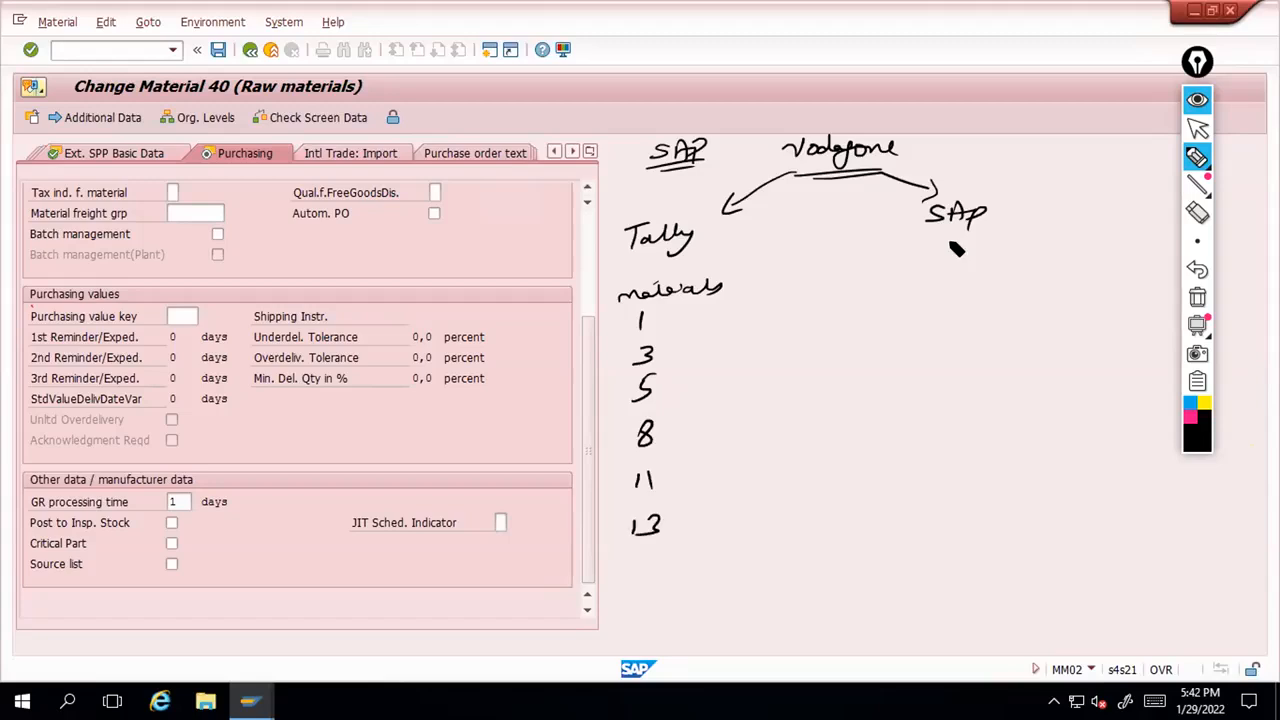
drag(951, 236, 951, 260)
drag(943, 249, 961, 249)
drag(750, 270, 750, 389)
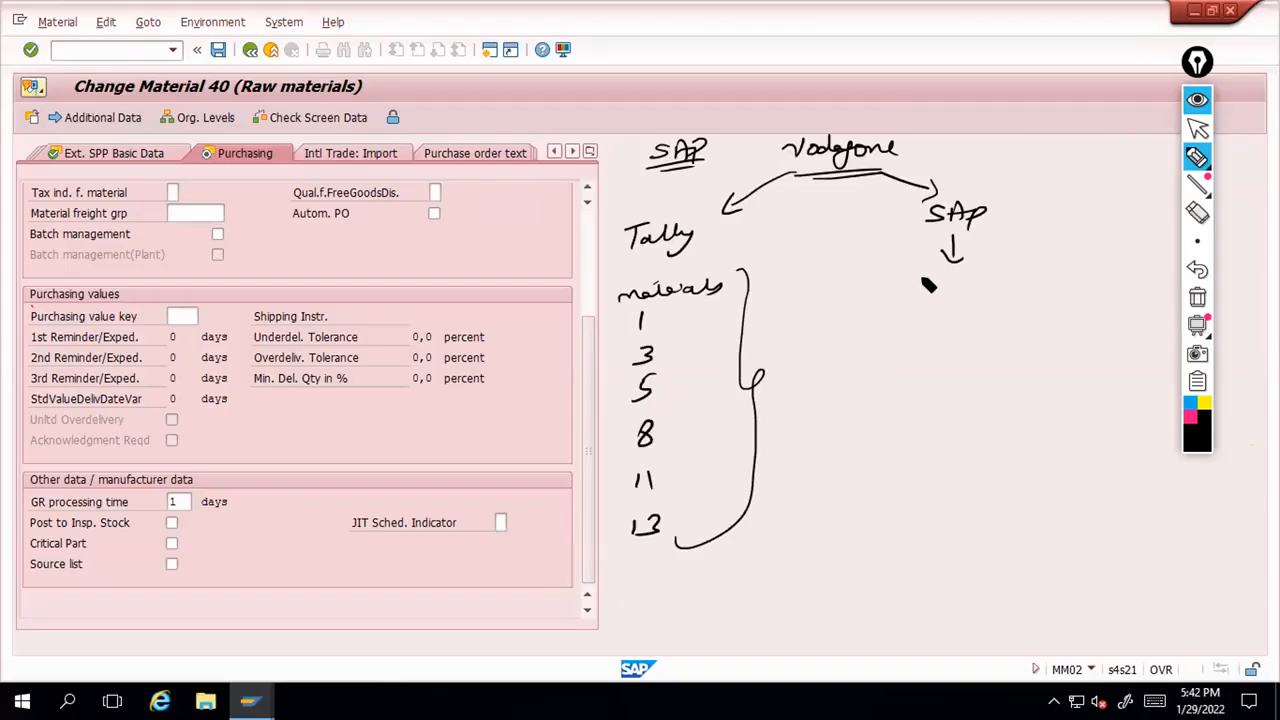
Write an underlined "materials" heading under the SAP branch, and list the numbers 1 to 5 separately beside it
drag(916, 284, 1020, 276)
drag(916, 288, 975, 287)
drag(1084, 145, 1085, 154)
drag(1076, 168, 1092, 178)
drag(1080, 188, 1091, 223)
drag(1097, 233, 1085, 257)
Draw arrows mapping Tally materials 1 and 3 to numbers 1 and 2 written in the SAP materials list
drag(962, 303, 964, 320)
mouse_move(684, 319)
mouse_down()
mouse_move(894, 309)
mouse_move(879, 326)
mouse_up()
drag(692, 354, 722, 354)
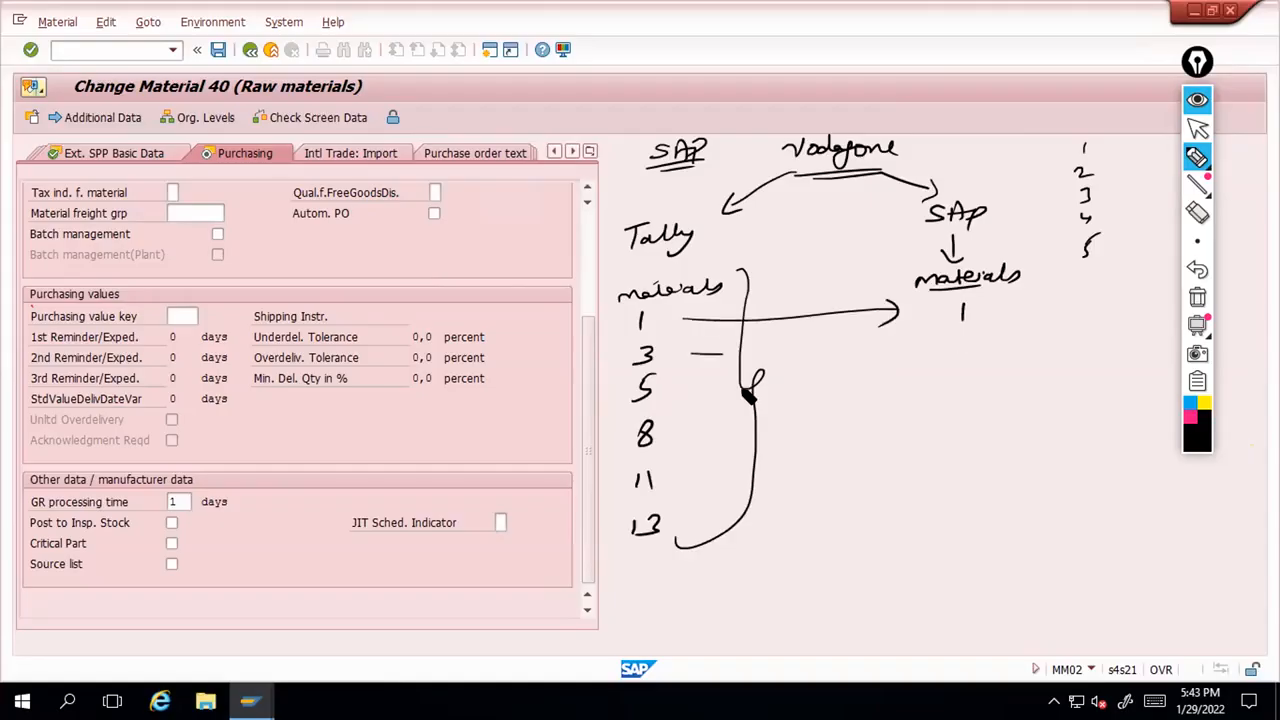
drag(722, 354, 896, 345)
drag(880, 335, 882, 355)
drag(950, 333, 968, 348)
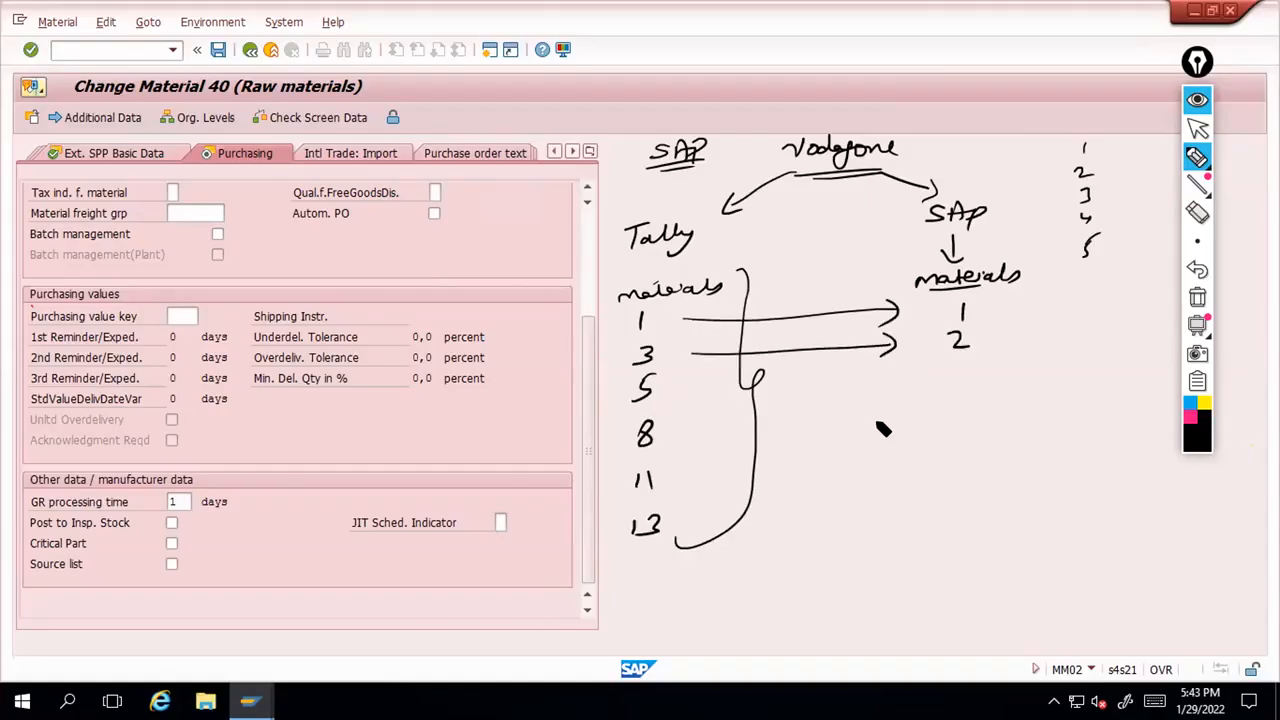
Map Tally materials 5, 8, 11 and 13 with arrows to numbers 3, 4, 5 and 6 in the SAP list
drag(698, 392, 906, 378)
drag(890, 366, 893, 391)
drag(950, 366, 952, 386)
drag(694, 433, 880, 432)
drag(956, 403, 968, 424)
drag(697, 476, 890, 458)
drag(880, 446, 882, 470)
drag(966, 440, 948, 460)
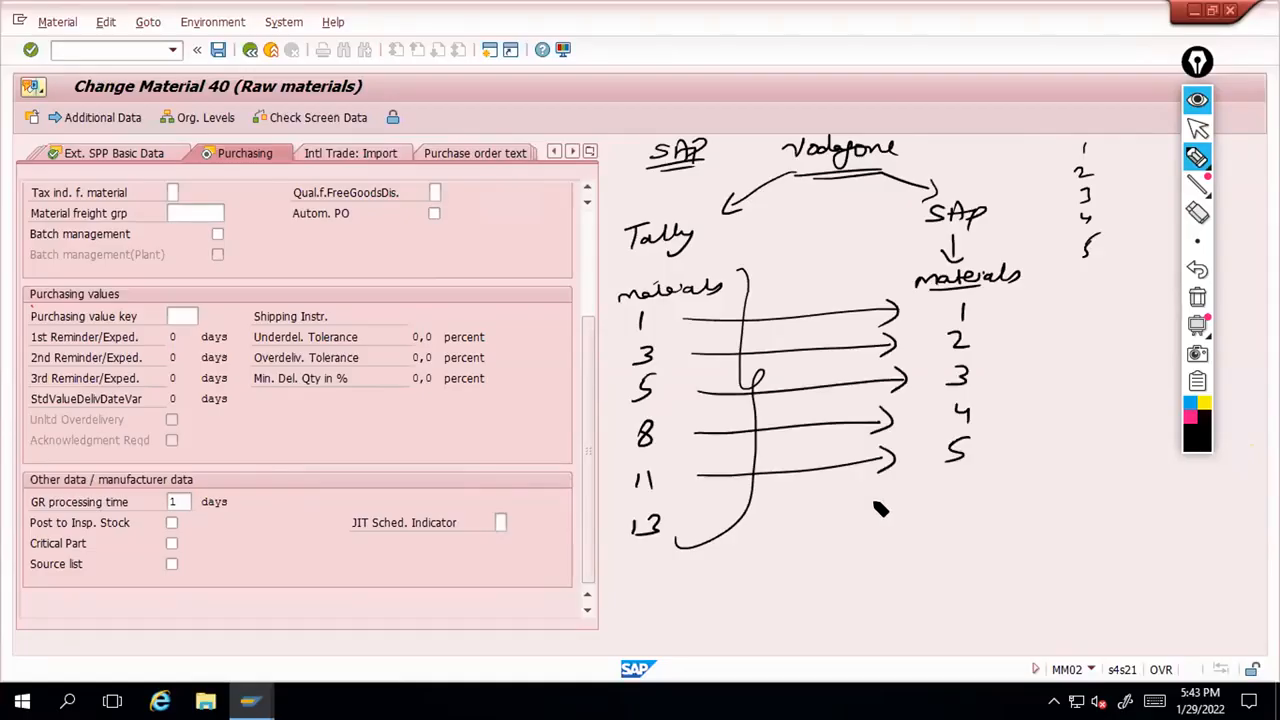
drag(700, 518, 884, 505)
drag(872, 491, 874, 515)
drag(958, 482, 950, 506)
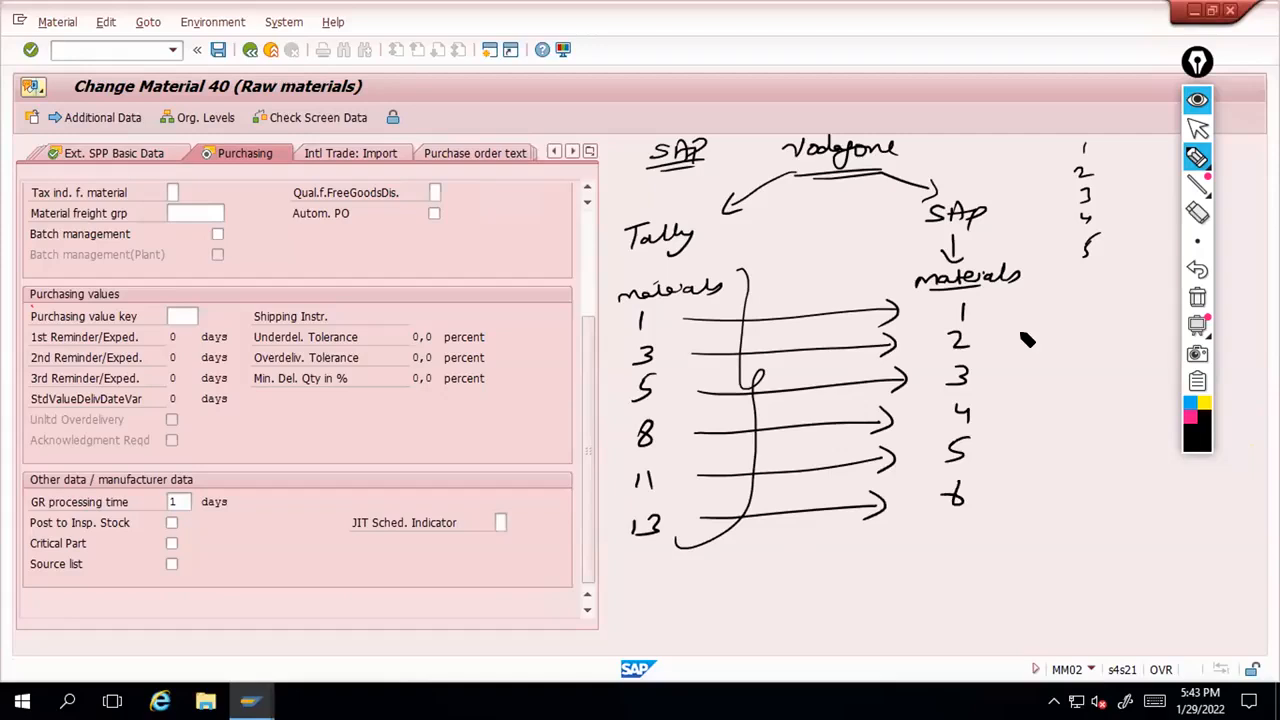
Draw a brace beside the SAP materials numbers and another around the outer side of the Tally numbers
drag(995, 296, 976, 478)
drag(615, 310, 605, 394)
drag(603, 514, 626, 525)
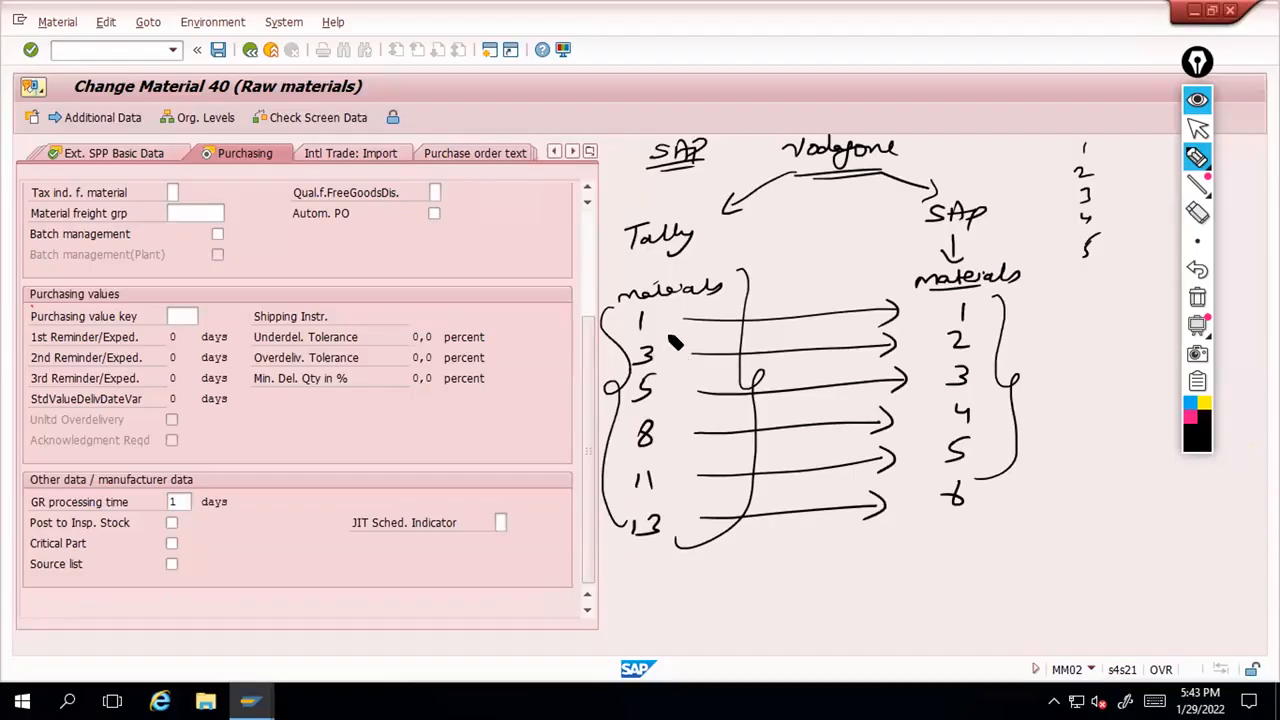
Label Tally material 3 as "metal" and draw an arrow from SAP material 2 to the word "metal"
drag(673, 334, 728, 334)
drag(982, 335, 1035, 330)
drag(1025, 321, 1025, 342)
drag(1052, 330, 1108, 332)
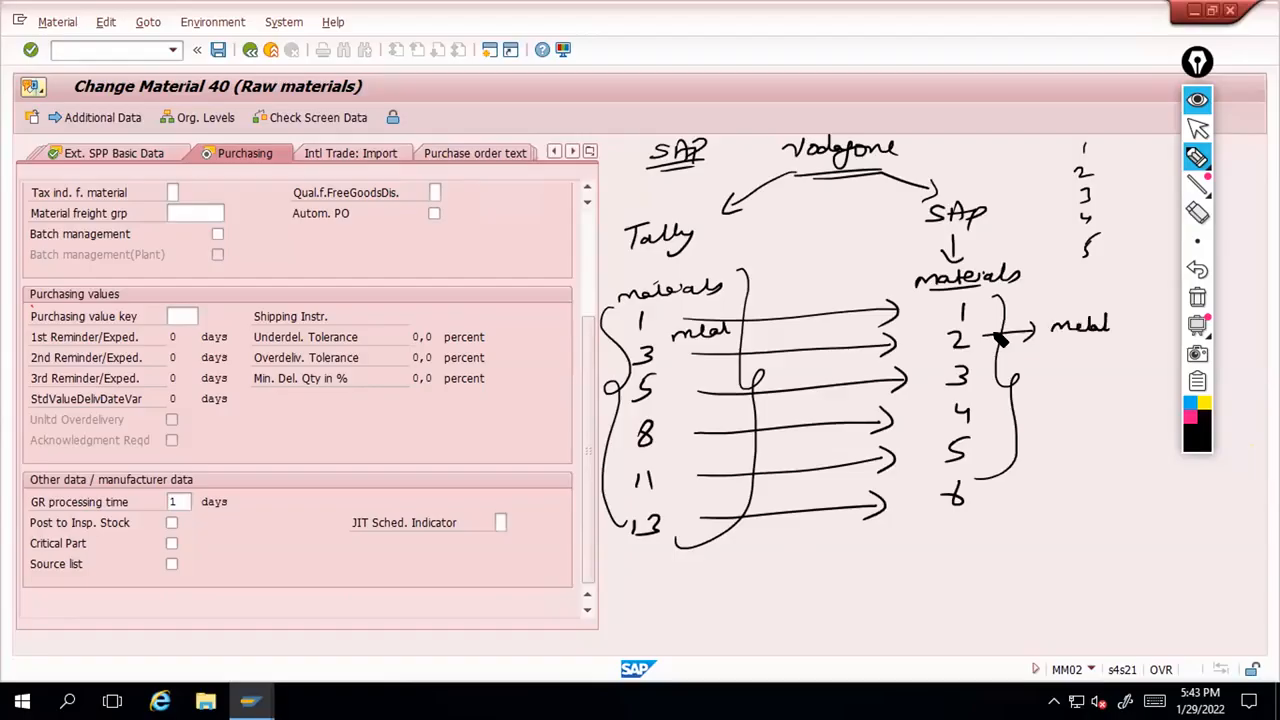
Underline Tally material 3, then draw an arrow from SAP material 3 to an underlined "Silicon"
drag(630, 366, 656, 364)
drag(978, 375, 1035, 374)
drag(1021, 362, 1022, 385)
drag(1064, 360, 1055, 373)
drag(1071, 365, 1131, 372)
drag(1069, 382, 1097, 376)
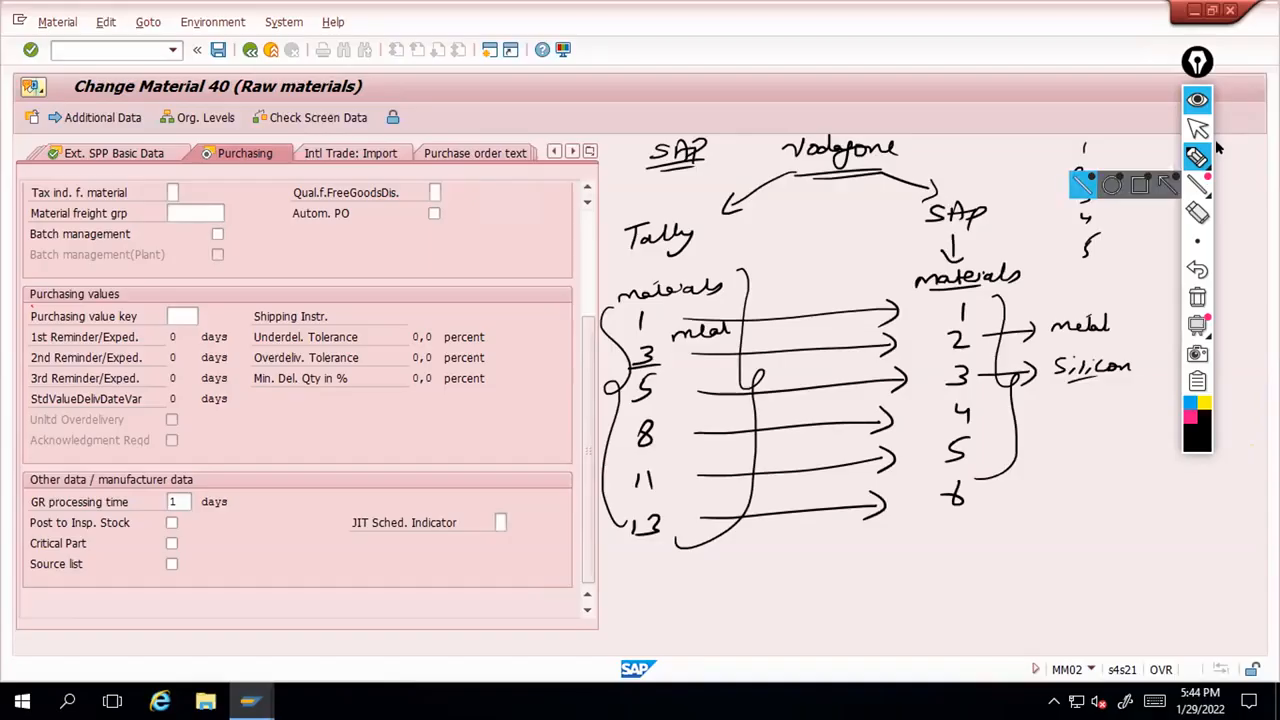
Clear the material mapping notes and handwrite a new double-underlined "Tally" heading
click(1197, 297)
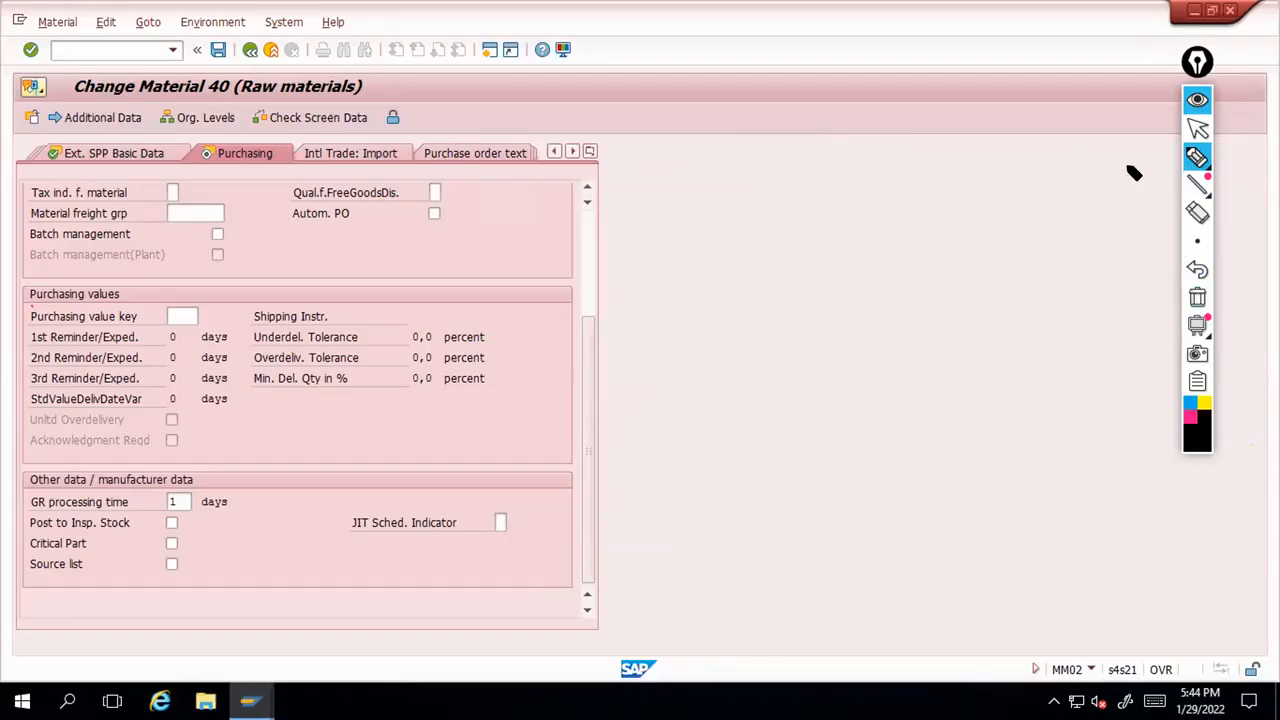
click(1197, 128)
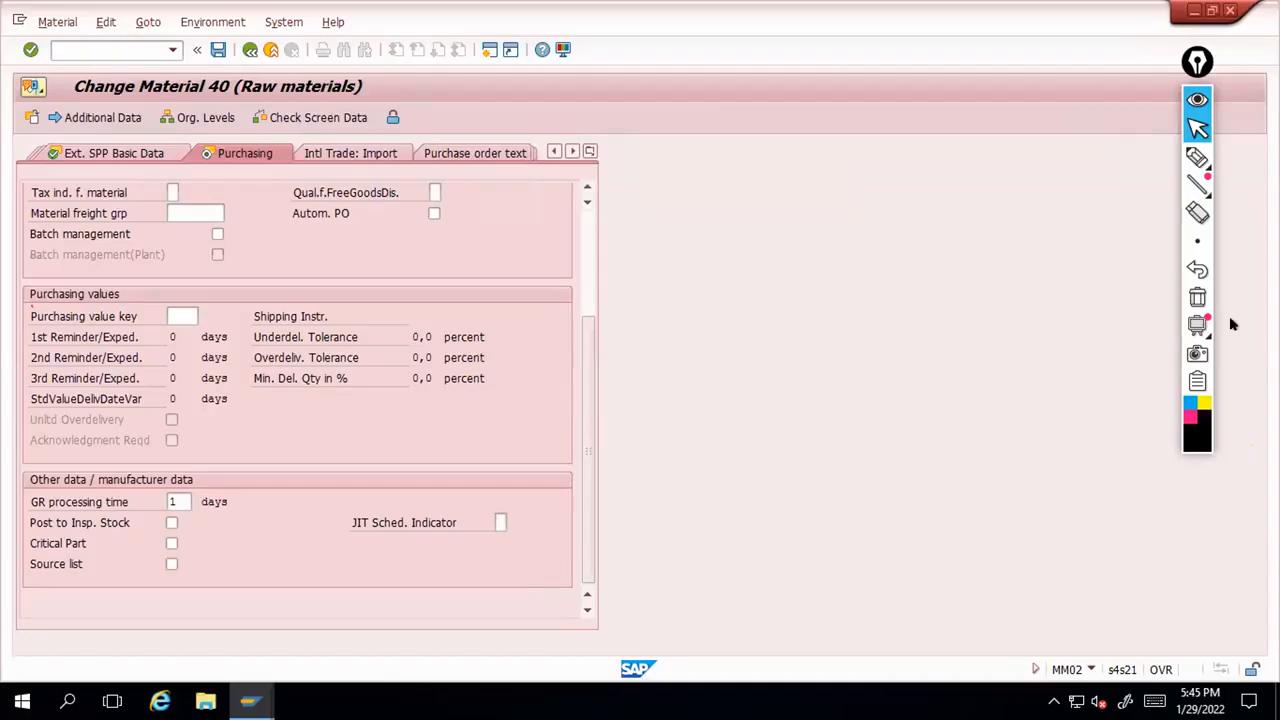
click(1197, 163)
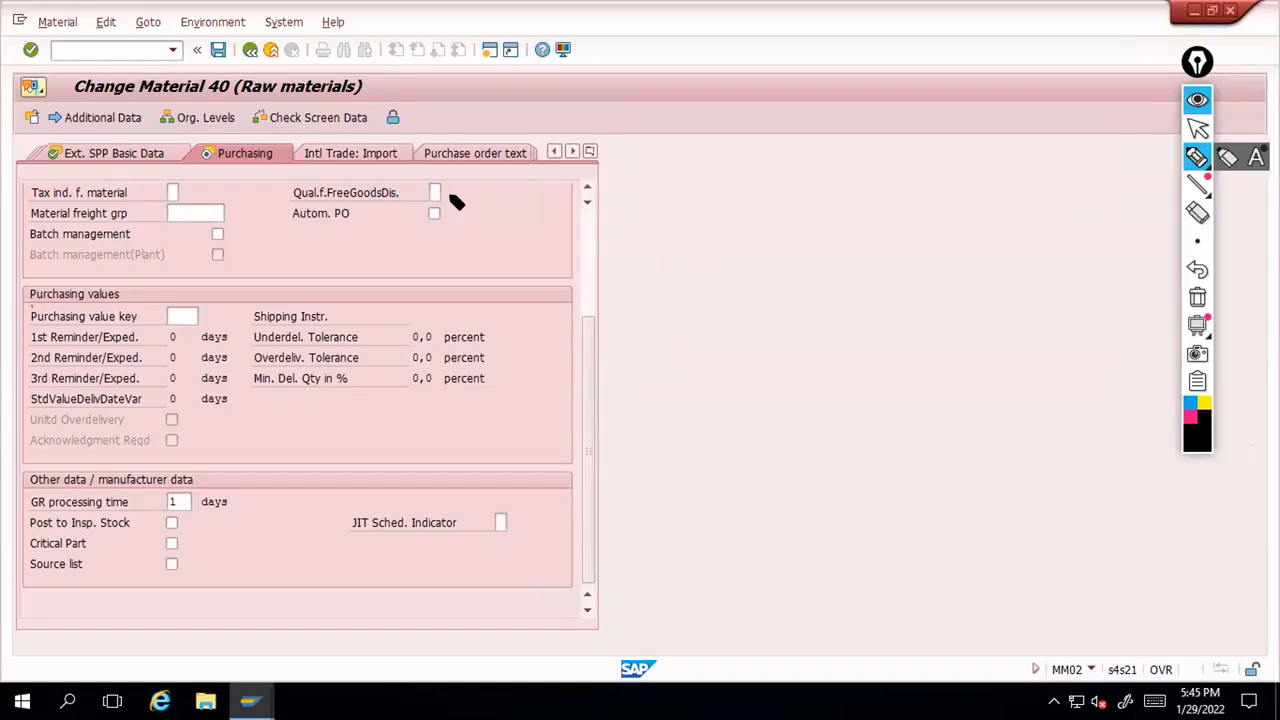
drag(626, 203, 696, 200)
drag(630, 233, 690, 222)
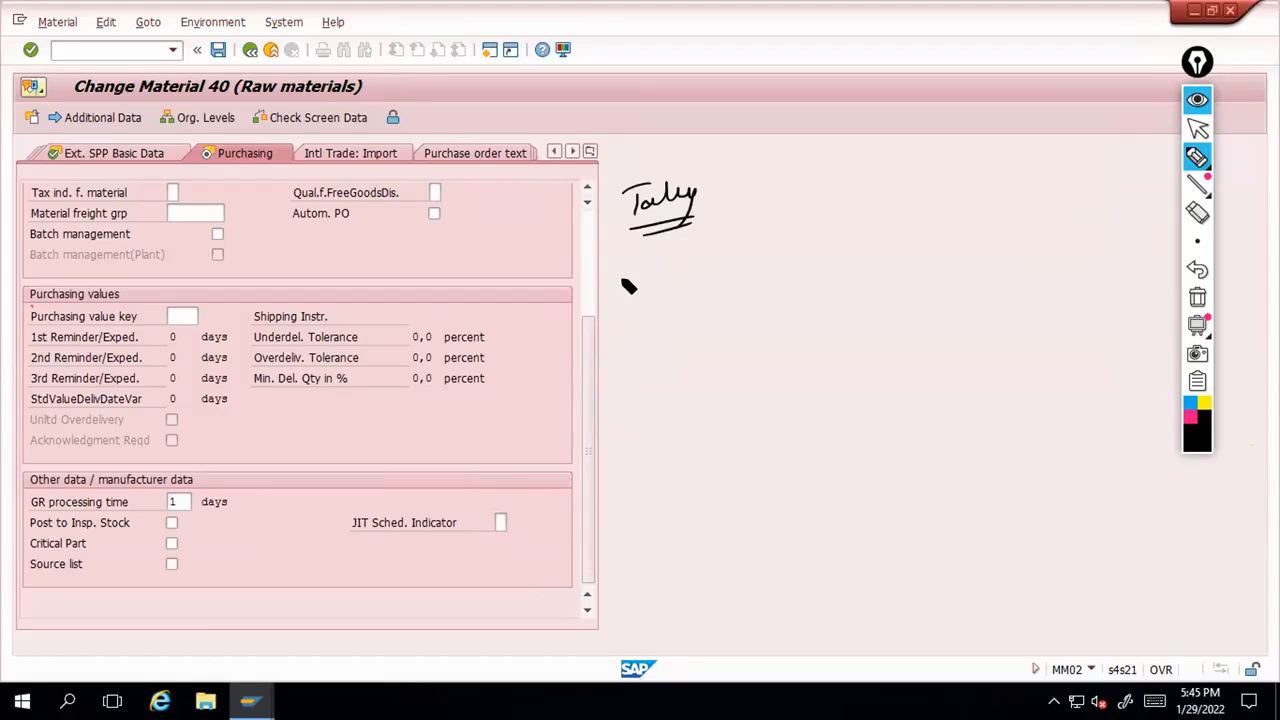
Write the material codes "Raw456" and "Raw 856" under "Tally" and join them with a brace
mouse_move(622, 290)
mouse_down()
mouse_move(686, 277)
mouse_move(697, 288)
mouse_up()
drag(716, 263, 711, 274)
drag(627, 309, 628, 331)
drag(630, 311, 694, 322)
mouse_move(712, 302)
mouse_down()
mouse_move(713, 320)
mouse_move(738, 318)
mouse_up()
drag(745, 244, 746, 342)
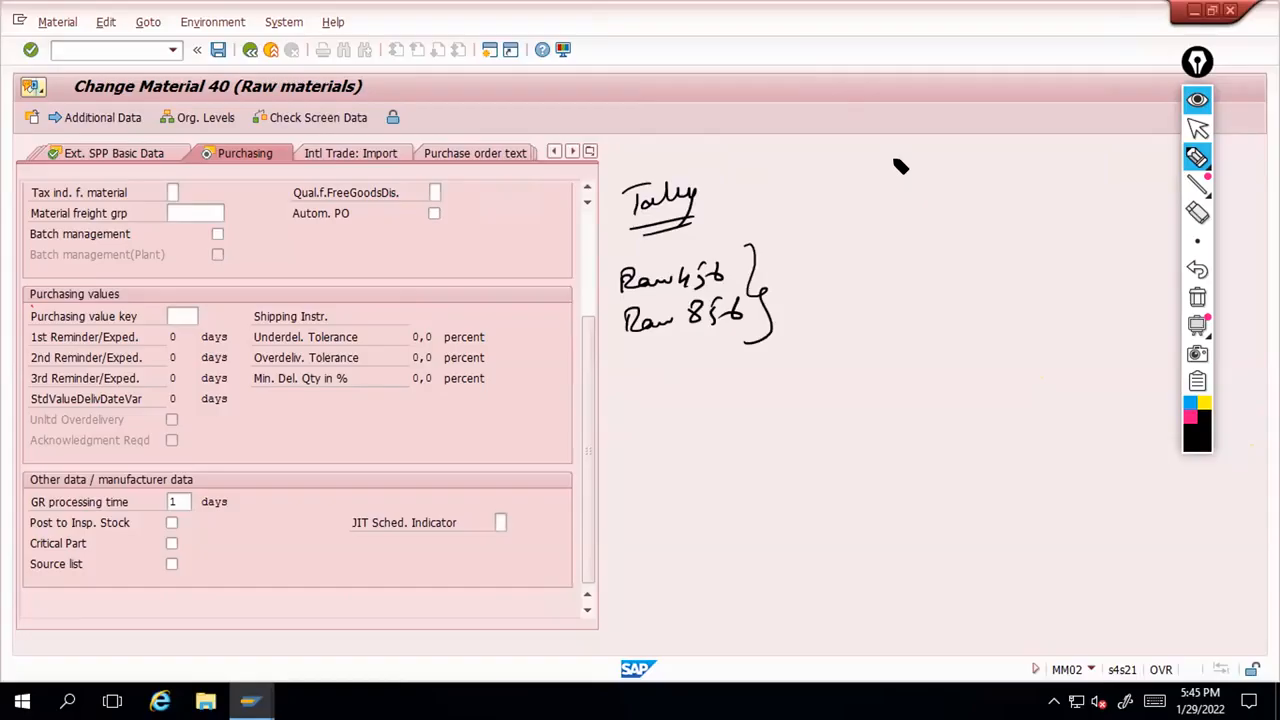
Write the number range 1 to 99, underline it, and draw an arrow down to a list of 1 to 6
drag(895, 157, 895, 177)
drag(1017, 155, 1014, 171)
drag(1035, 155, 1033, 171)
drag(882, 196, 1053, 187)
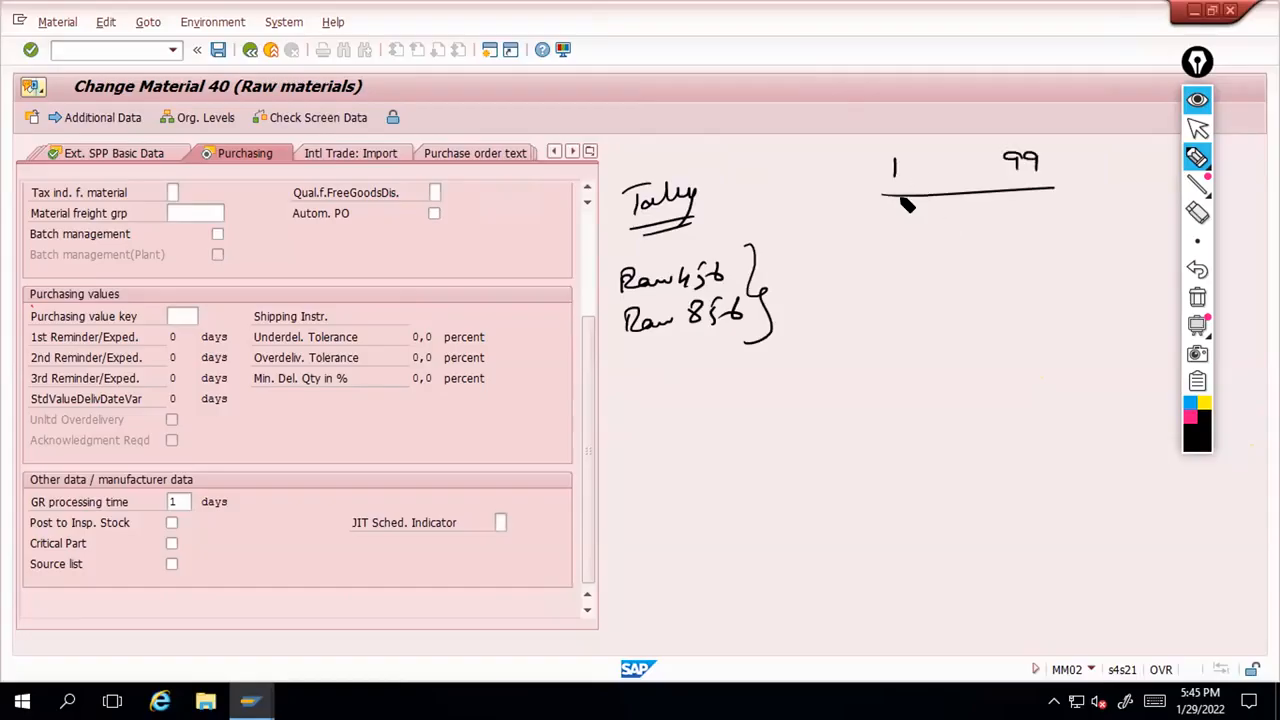
mouse_move(955, 198)
mouse_down()
mouse_move(963, 218)
mouse_move(915, 248)
mouse_move(932, 283)
mouse_up()
drag(913, 304, 924, 355)
drag(938, 366, 922, 393)
drag(922, 426, 910, 446)
Write the alphabetic range "A to ZZZ" above the numeric range and underline it
mouse_move(797, 82)
mouse_down()
mouse_move(798, 65)
mouse_move(814, 68)
mouse_up()
drag(842, 54, 861, 60)
drag(891, 52, 917, 64)
drag(921, 48, 945, 63)
drag(949, 47, 973, 62)
drag(820, 96, 959, 86)
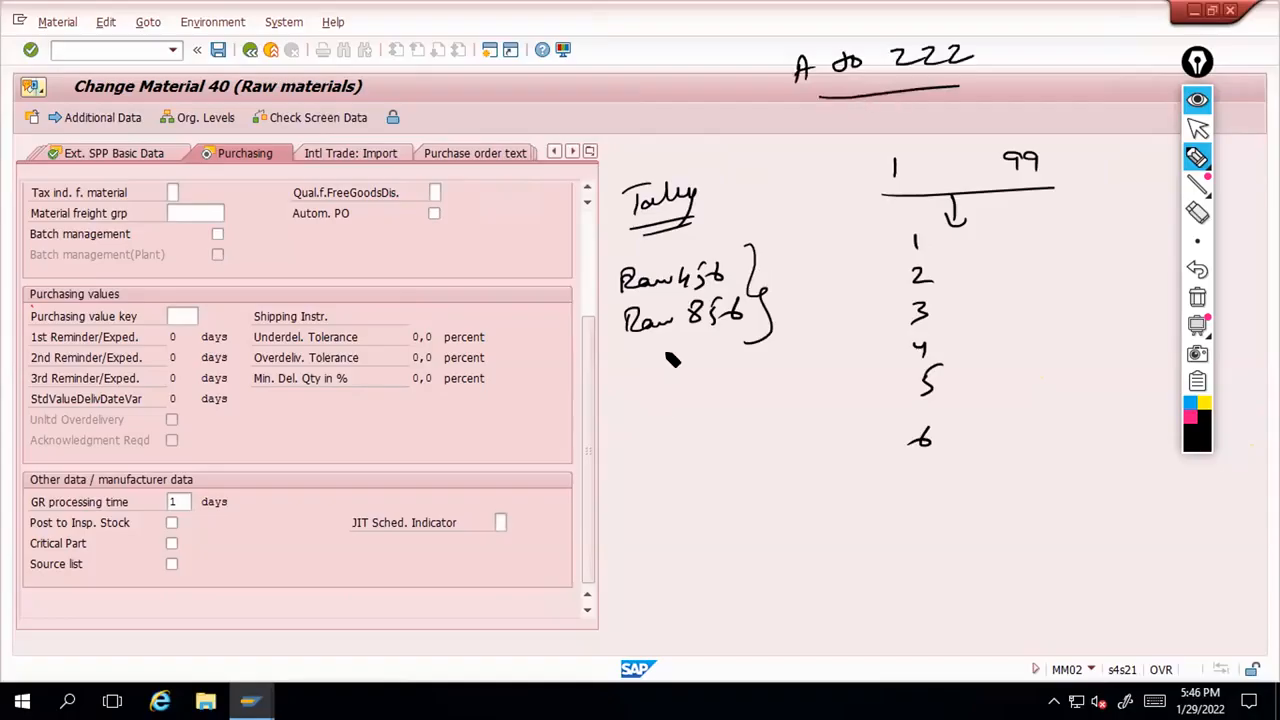
Underline "Raw 856", put the pen away, and return to the general data of the Purchasing view
drag(645, 352, 735, 337)
click(1198, 128)
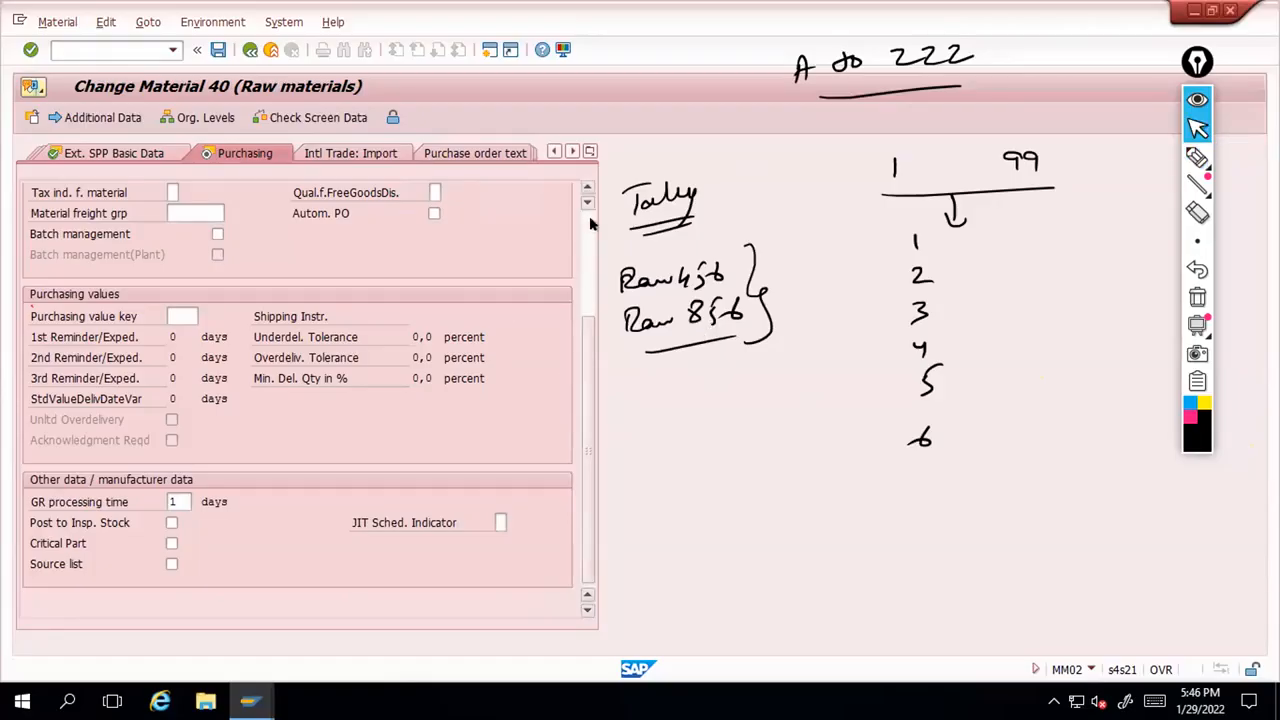
scroll(266, 240, up, 3)
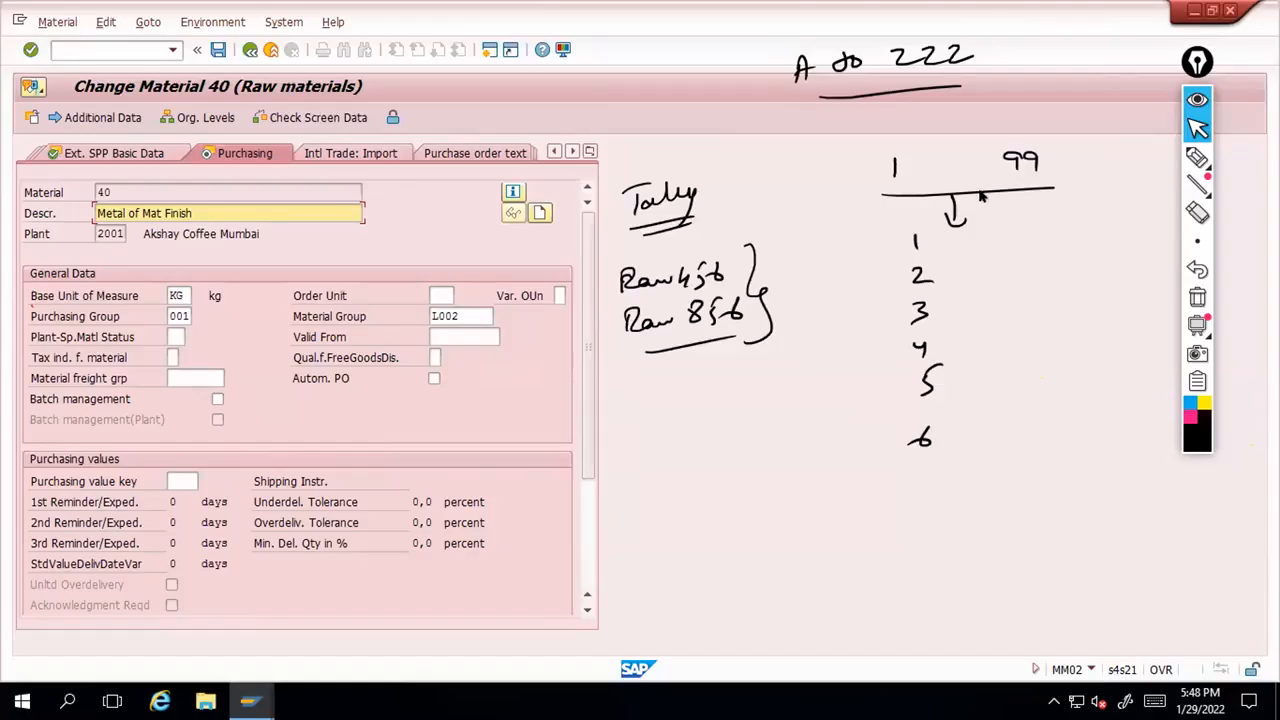
Clear the old handwritten notes and write the heading "Tolerance" beside the material form, underlined twice
click(1197, 298)
click(1197, 157)
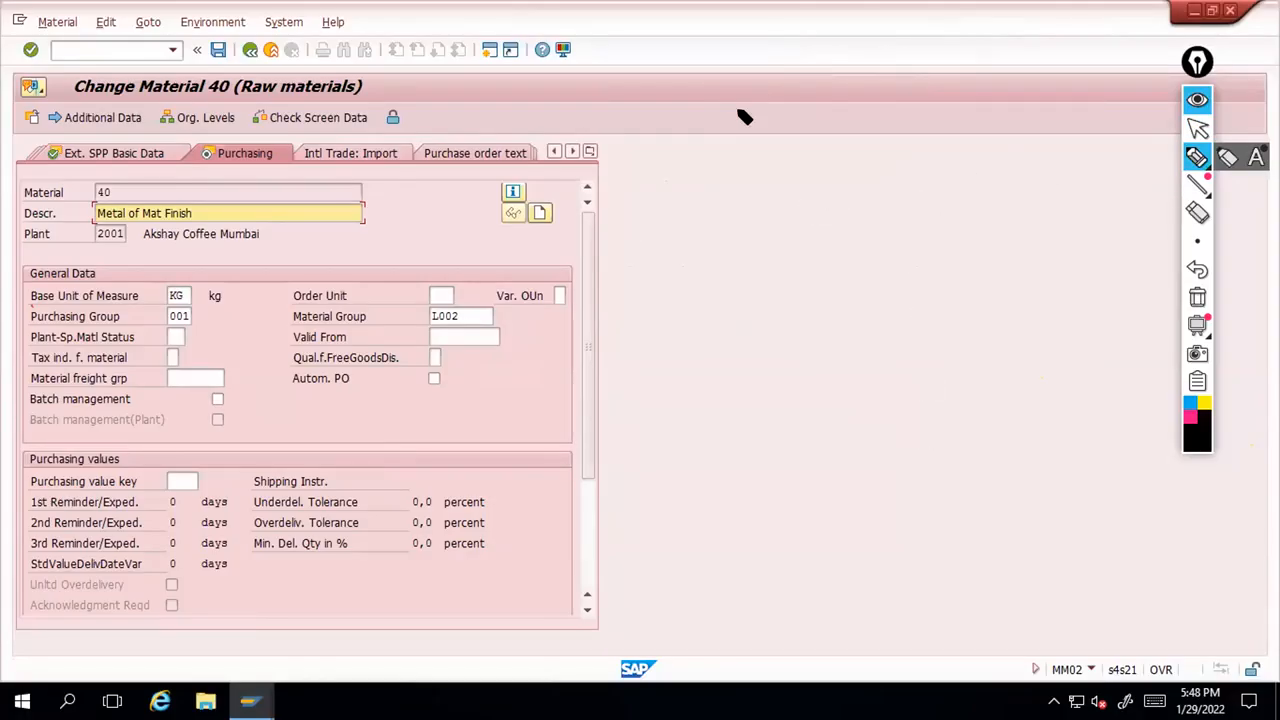
drag(730, 113, 768, 105)
drag(751, 106, 742, 126)
drag(762, 118, 861, 120)
drag(742, 138, 831, 136)
drag(754, 147, 827, 144)
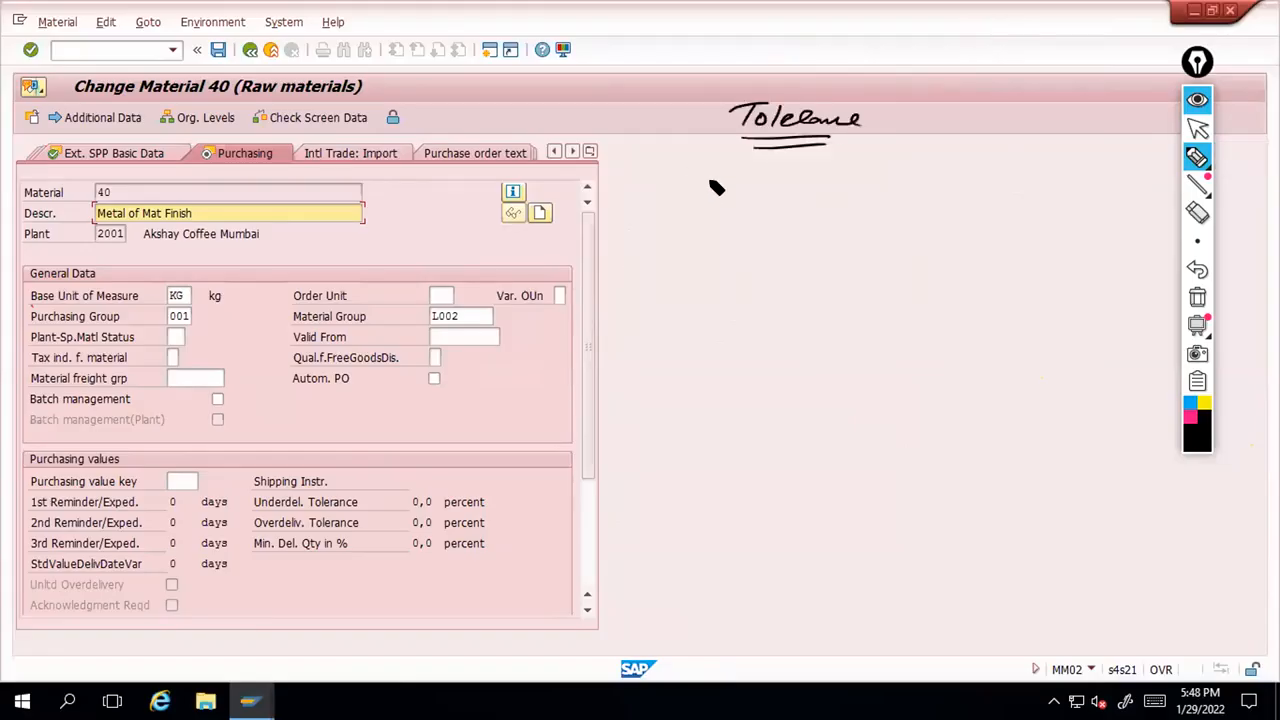
Write "Qual" under the heading with the limits +0.5 and -0.5, joined by a closing brace
drag(687, 168, 697, 190)
drag(701, 180, 748, 170)
click(795, 204)
drag(764, 205, 764, 219)
drag(757, 212, 792, 215)
drag(821, 202, 769, 241)
drag(788, 235, 792, 247)
drag(821, 234, 812, 248)
drag(843, 203, 810, 262)
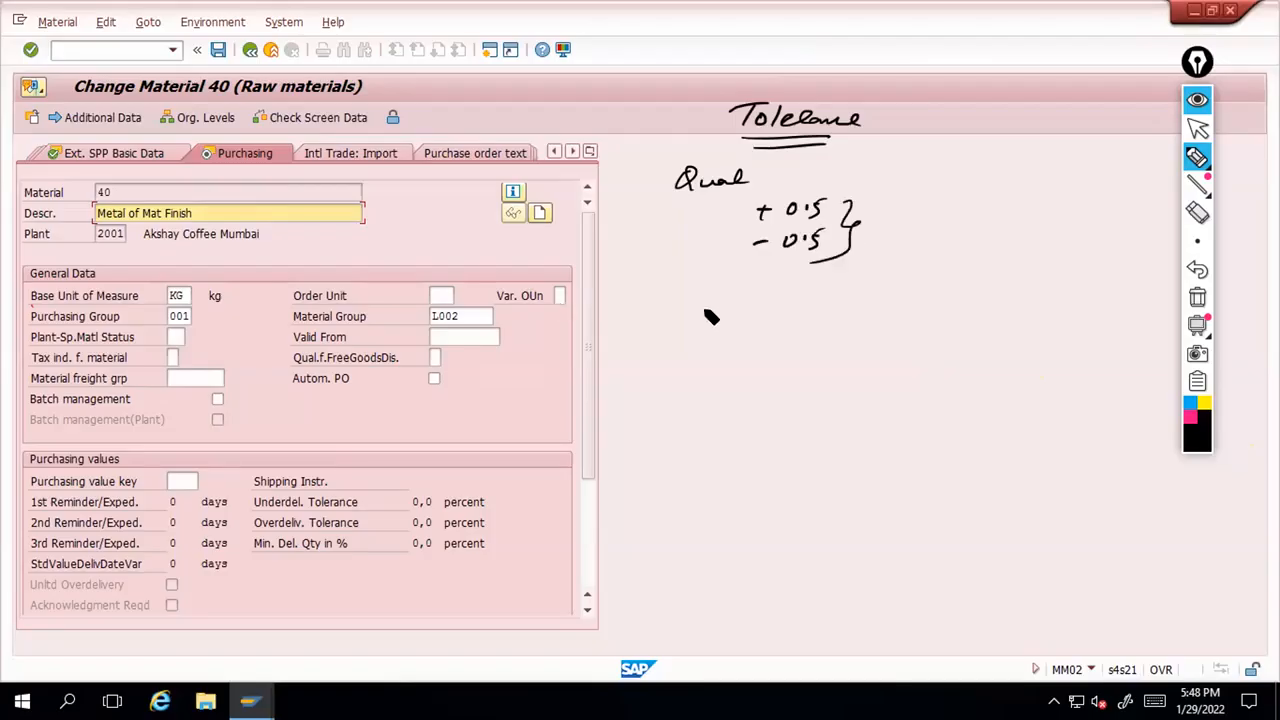
Write the purchase order example "PO → M1 → 10 PC" below the quality tolerance
drag(705, 306, 712, 318)
drag(731, 314, 788, 330)
drag(846, 312, 870, 324)
drag(878, 317, 941, 318)
drag(929, 307, 928, 332)
drag(989, 305, 985, 322)
drag(1000, 306, 1002, 306)
mouse_move(1023, 317)
mouse_down()
mouse_move(1019, 329)
mouse_move(1024, 320)
mouse_up()
drag(1052, 310, 1044, 322)
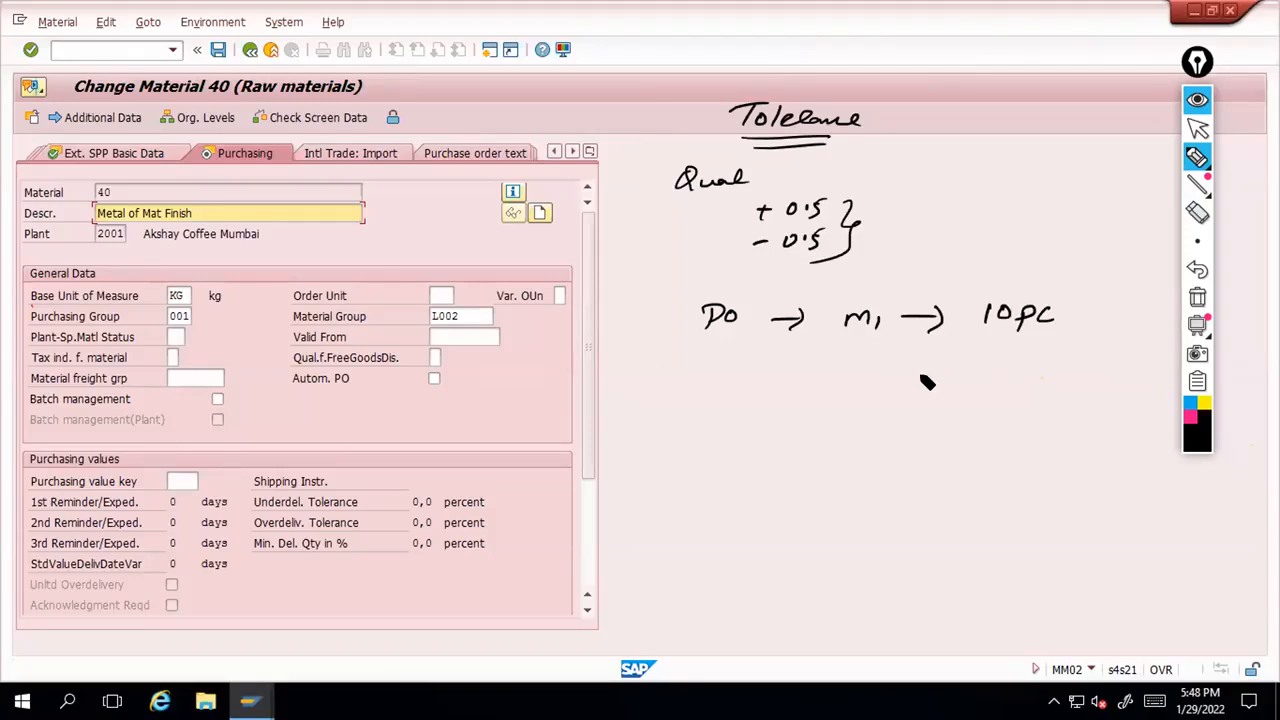
Draw a bent arrow below the ordered quantity and write "11 PC" as the received quantity
mouse_move(890, 364)
mouse_down()
mouse_move(914, 382)
mouse_move(928, 370)
mouse_move(976, 382)
mouse_up()
drag(985, 364, 984, 382)
drag(1004, 368, 1004, 388)
drag(1038, 368, 1040, 380)
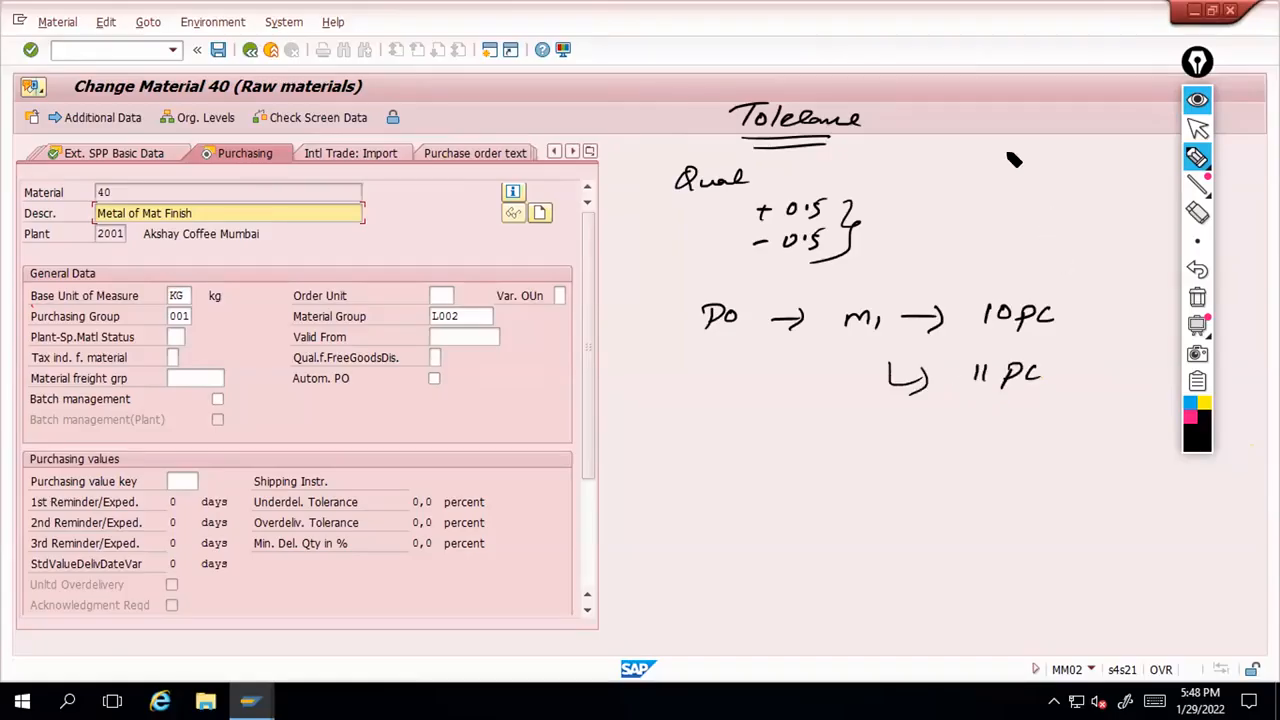
Write "9 PC" in a box with "Partial GR" beneath it, underlined twice
drag(1008, 146, 1000, 166)
mouse_move(1020, 146)
mouse_down()
mouse_move(1022, 166)
mouse_move(1076, 182)
mouse_up()
mouse_move(984, 127)
mouse_down()
mouse_move(1052, 182)
mouse_move(1018, 213)
mouse_move(1098, 206)
mouse_up()
mouse_move(1116, 192)
mouse_down()
mouse_move(1128, 212)
mouse_move(1144, 206)
mouse_up()
drag(1052, 214, 1126, 212)
drag(1066, 222, 1118, 222)
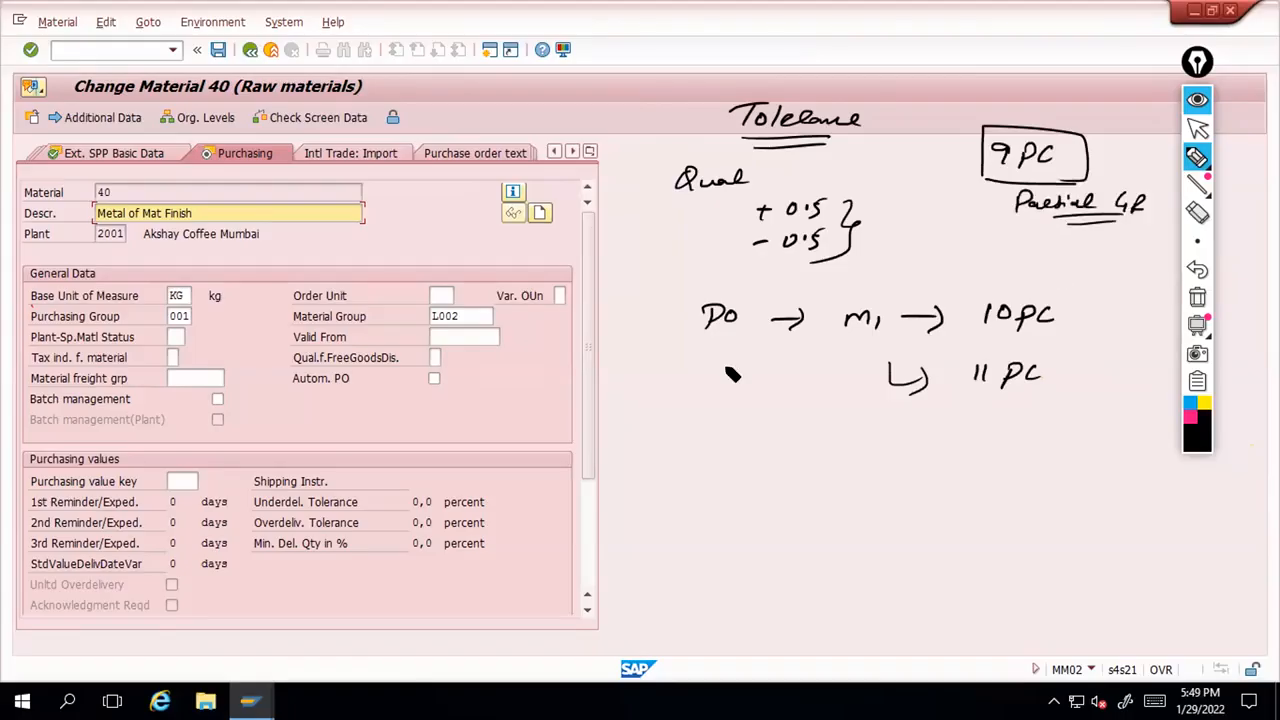
Underline "11 PC" and write the excess quantity "1 PC" beside it, underlined twice
drag(974, 404, 1097, 404)
drag(1107, 410, 1134, 404)
drag(1072, 412, 1134, 410)
drag(1090, 420, 1132, 418)
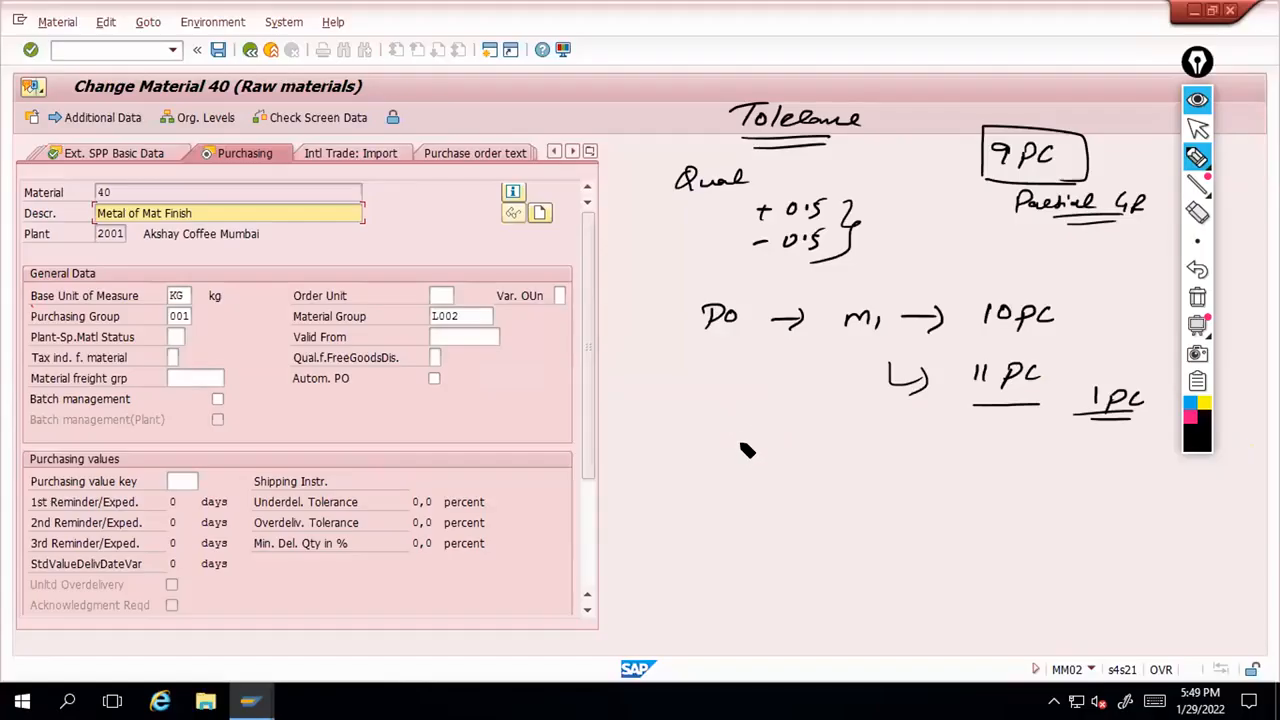
Write the tolerance percentages 10% and 20% below the purchase order example, underlining each twice
drag(726, 417, 727, 435)
drag(740, 420, 739, 421)
drag(765, 421, 774, 437)
drag(728, 448, 770, 443)
drag(735, 475, 750, 489)
drag(757, 480, 767, 489)
click(788, 487)
drag(727, 506, 779, 499)
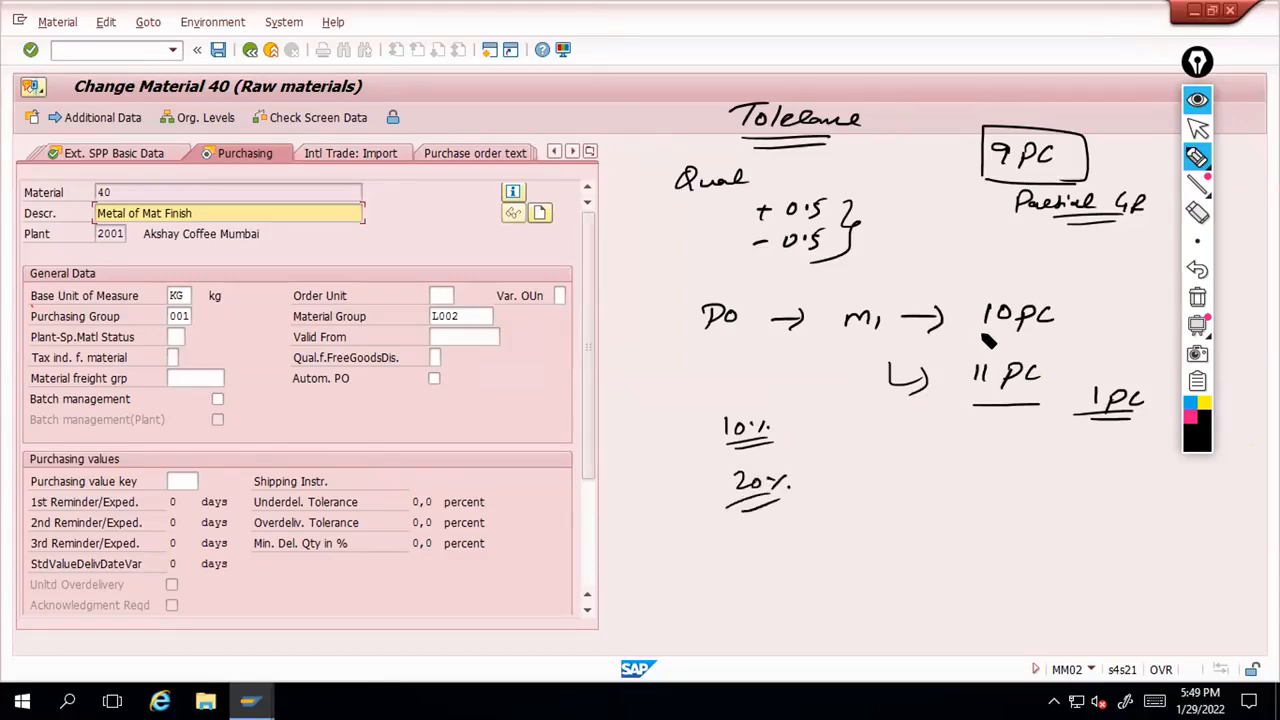
Underline the 10 in the ordered quantity, write a circled 1 next to it, and put the pen away
drag(975, 328, 1010, 331)
mouse_move(1107, 297)
mouse_down()
mouse_move(1108, 317)
mouse_move(1112, 284)
mouse_up()
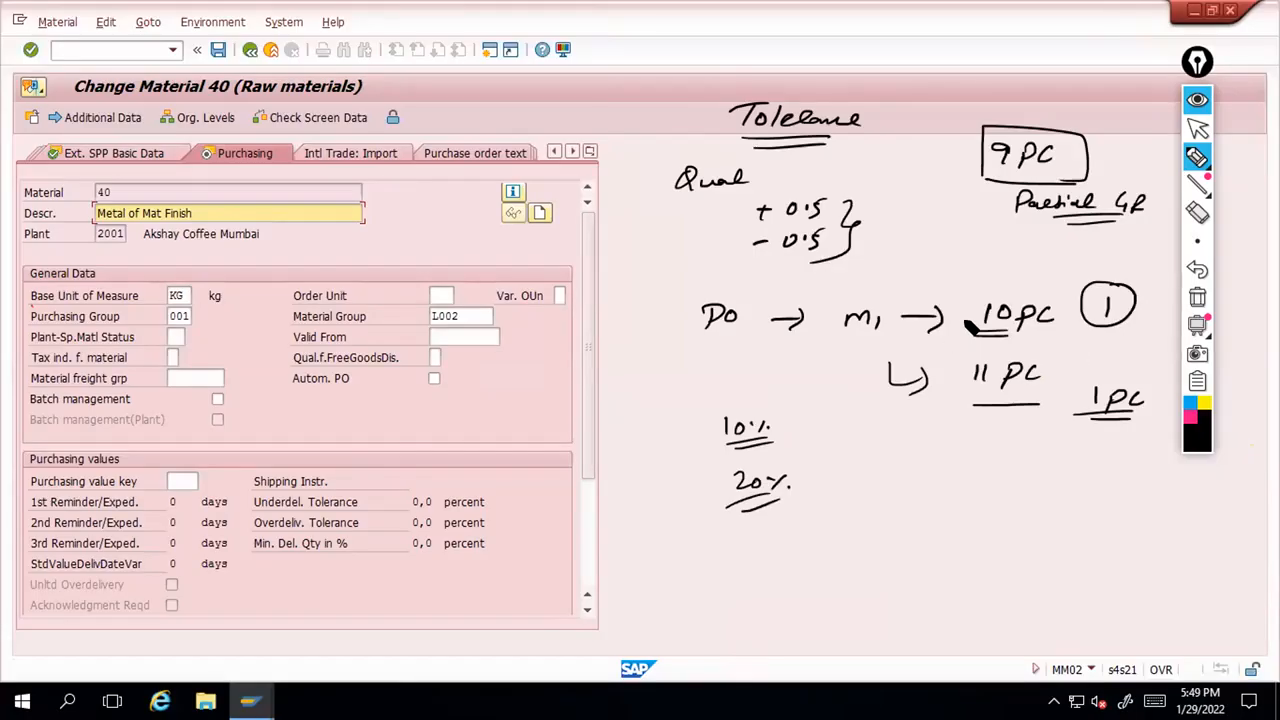
click(1197, 128)
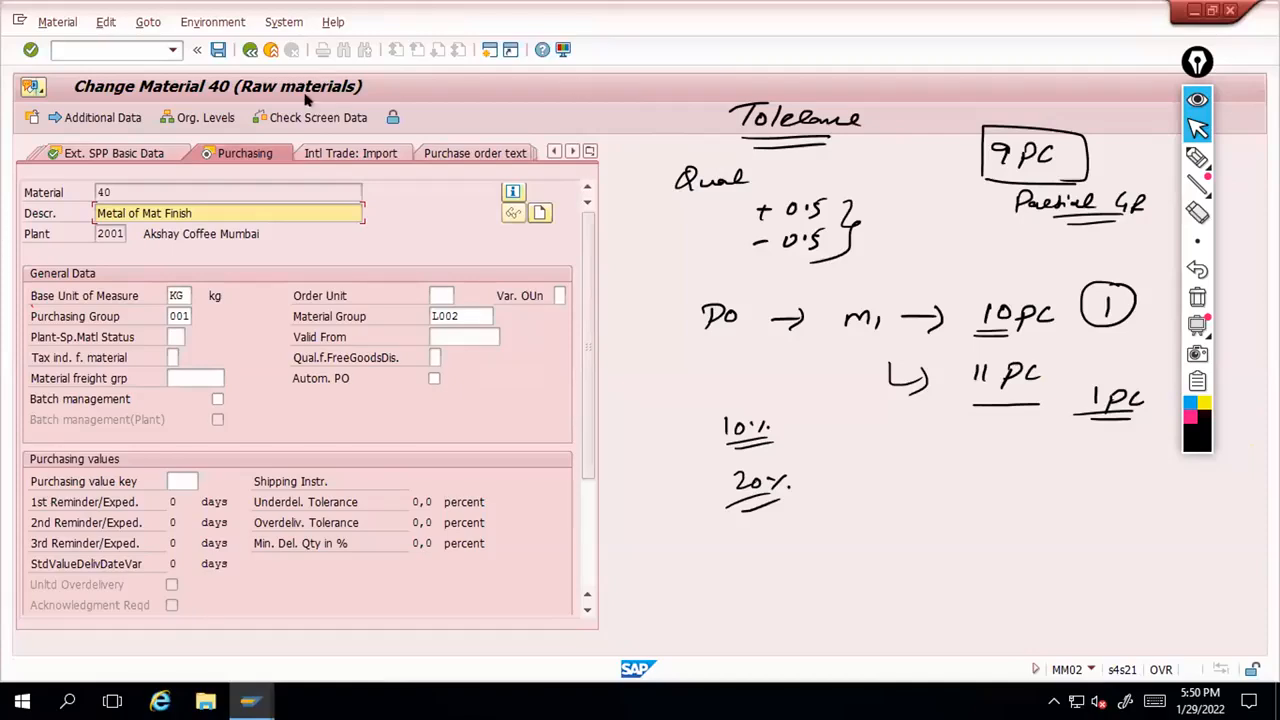
Open the Intl Trade: Import view of material 40 and go over its foreign trade data fields
click(330, 152)
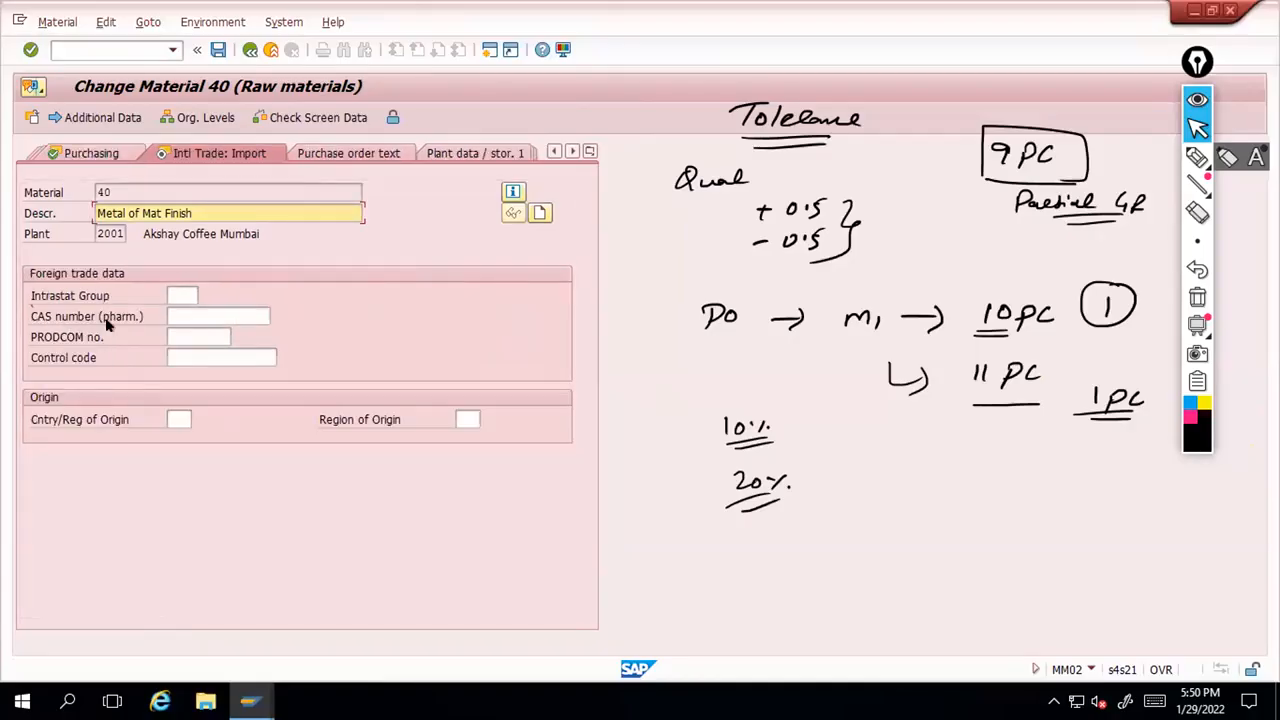
click(270, 315)
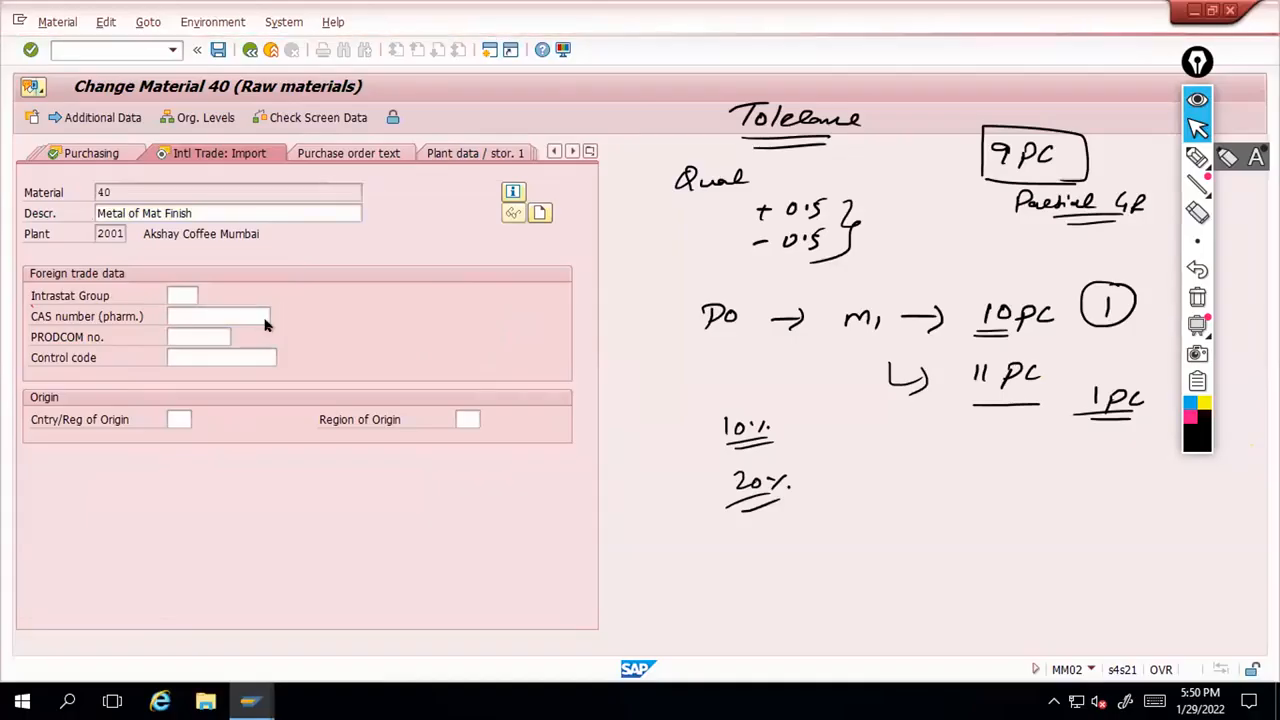
click(400, 345)
Search the possible control codes for country key "in" and close the value search
click(278, 357)
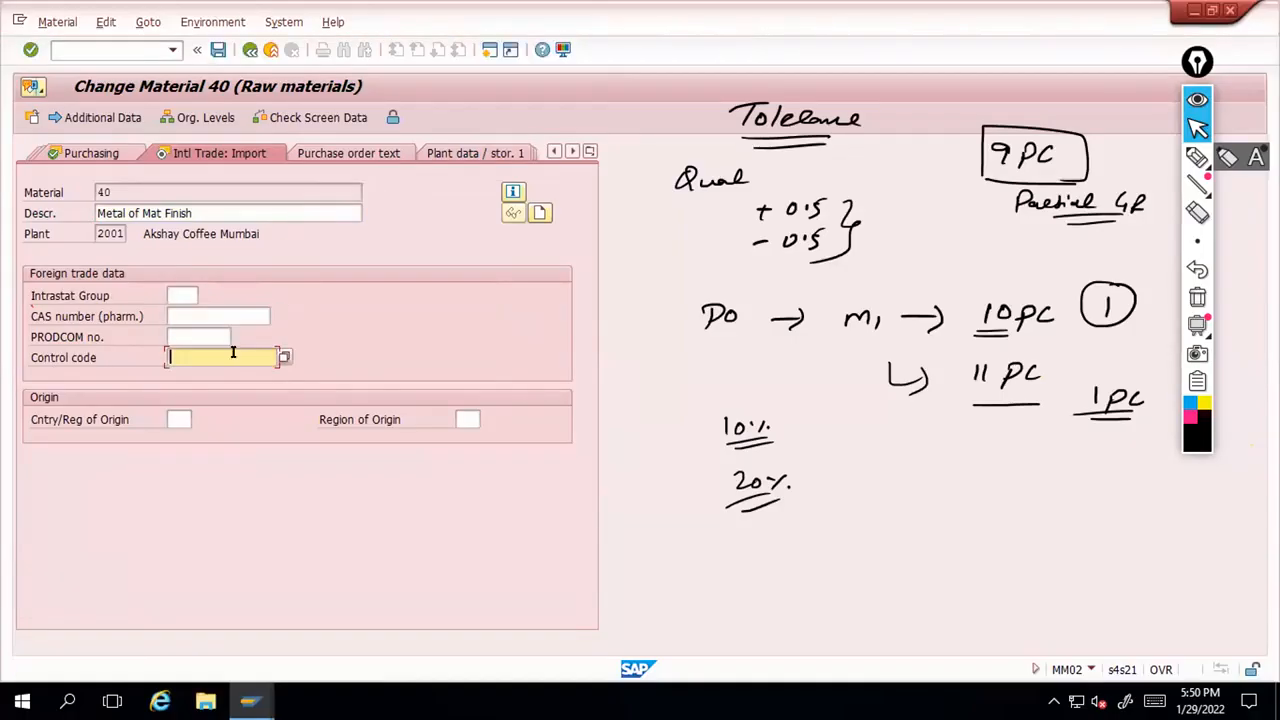
click(283, 357)
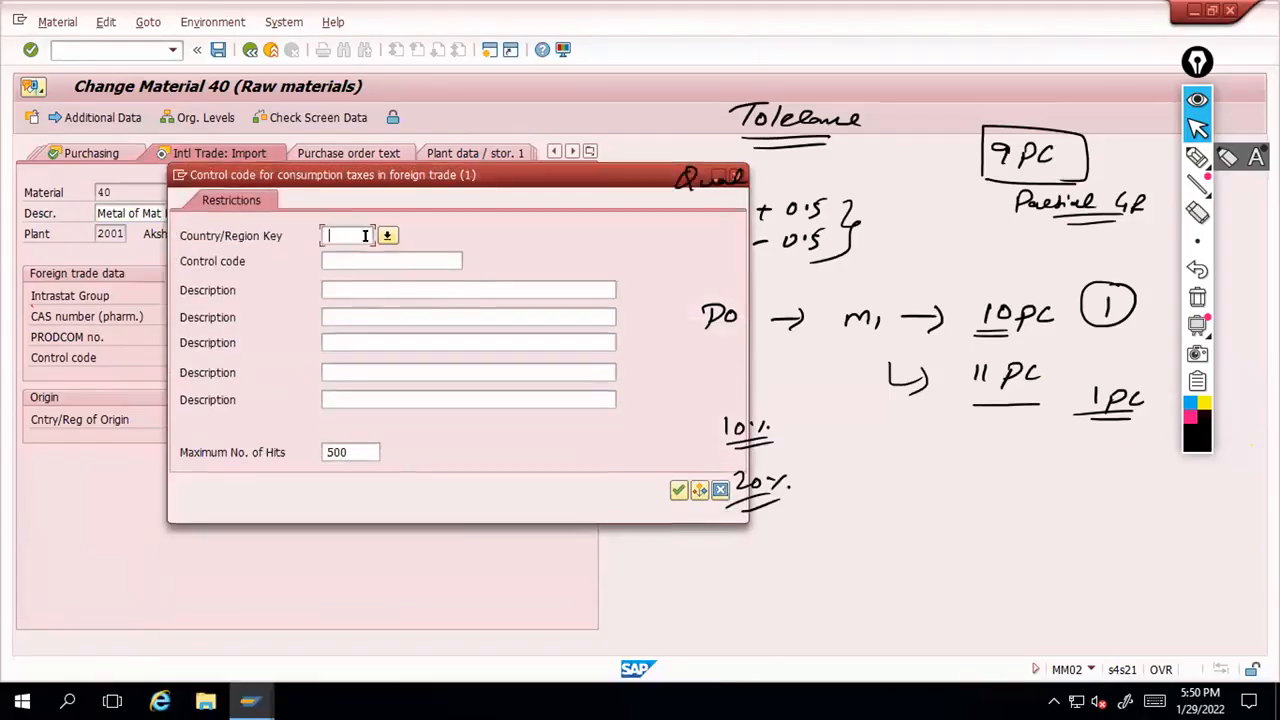
text(in)
key(Return)
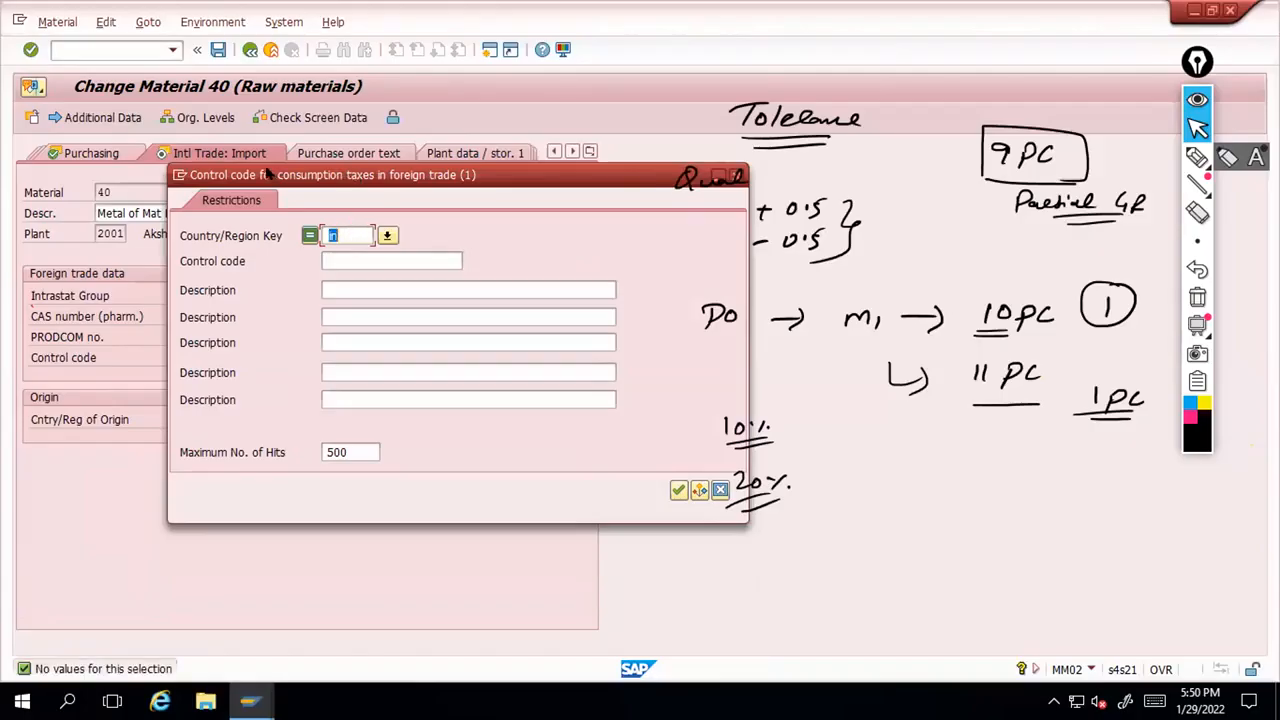
drag(352, 175, 249, 172)
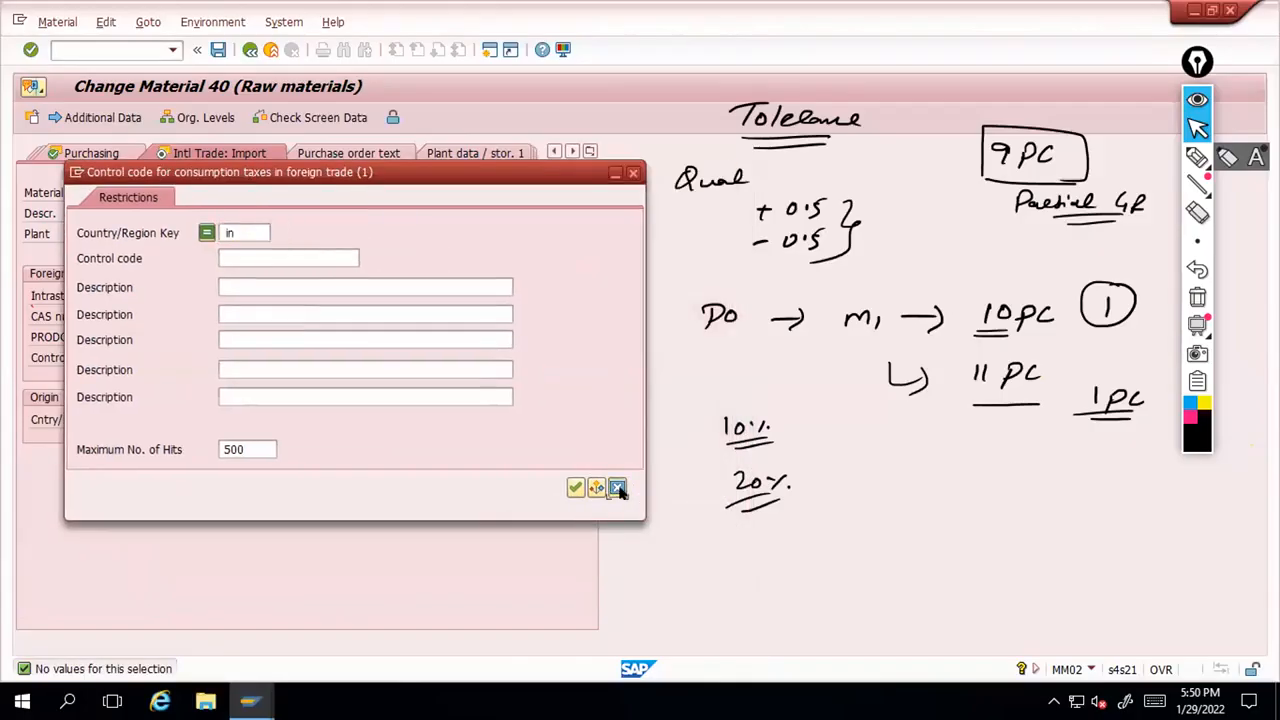
click(616, 487)
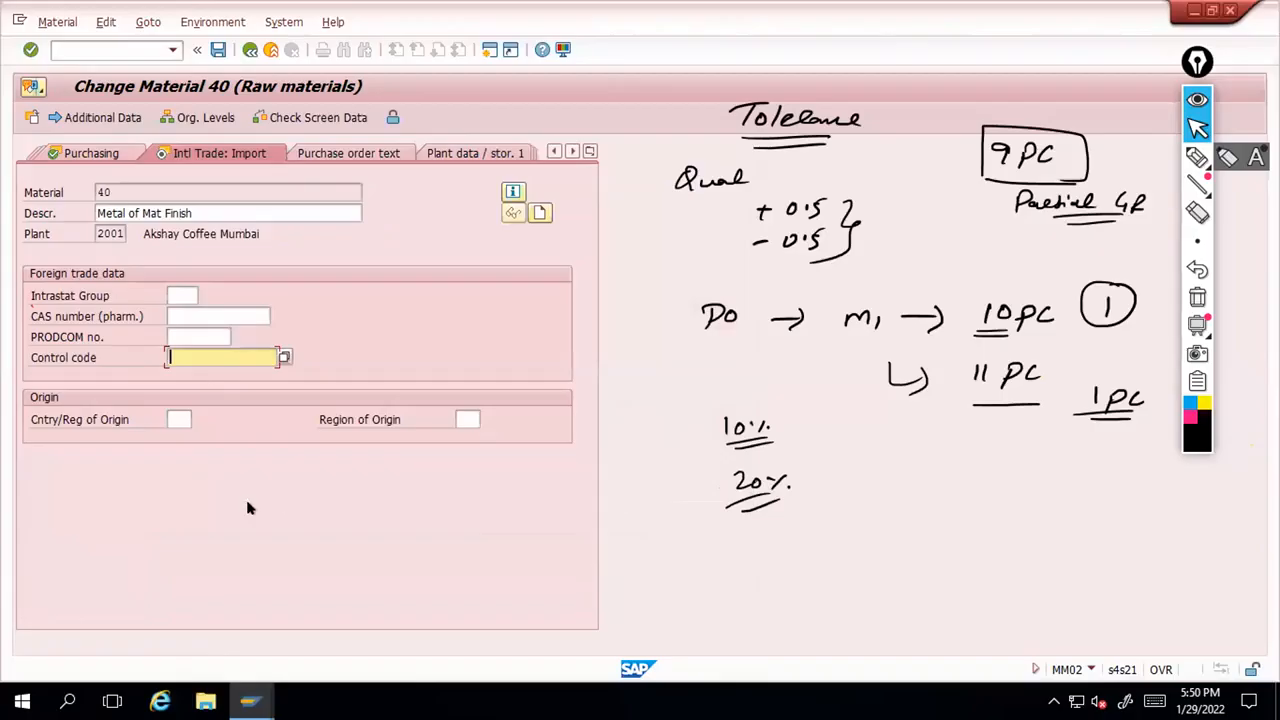
Clear the tolerance notes and write the underlined heading "Control Code" with "HSN → Country / Region" below it
mouse_move(697, 8)
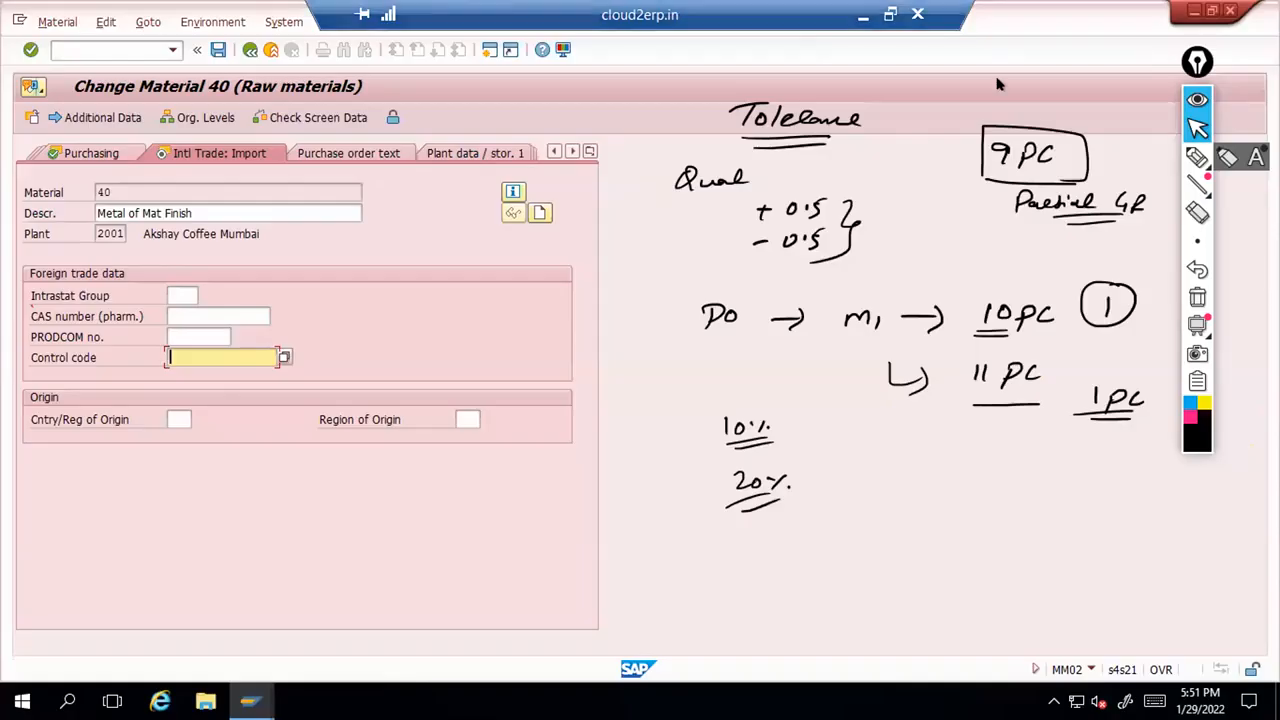
click(1226, 160)
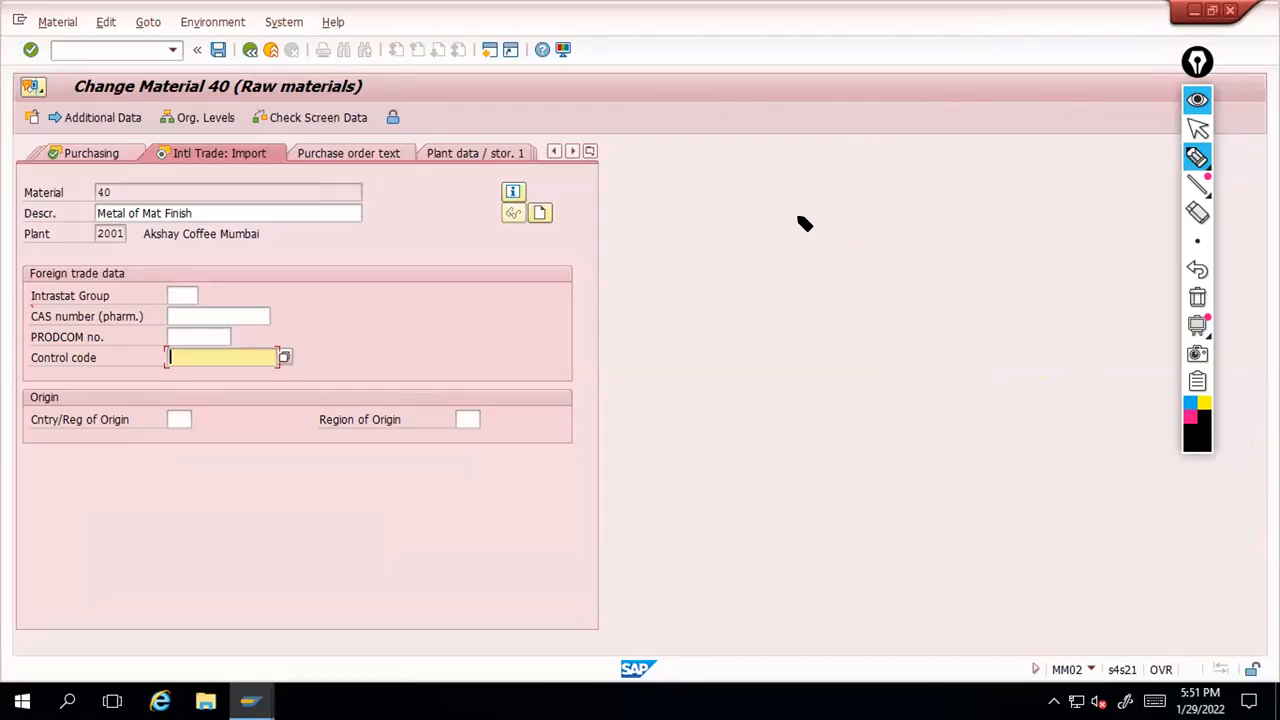
mouse_move(668, 140)
mouse_down()
mouse_move(656, 148)
mouse_move(706, 160)
mouse_move(844, 148)
mouse_up()
drag(668, 174, 818, 174)
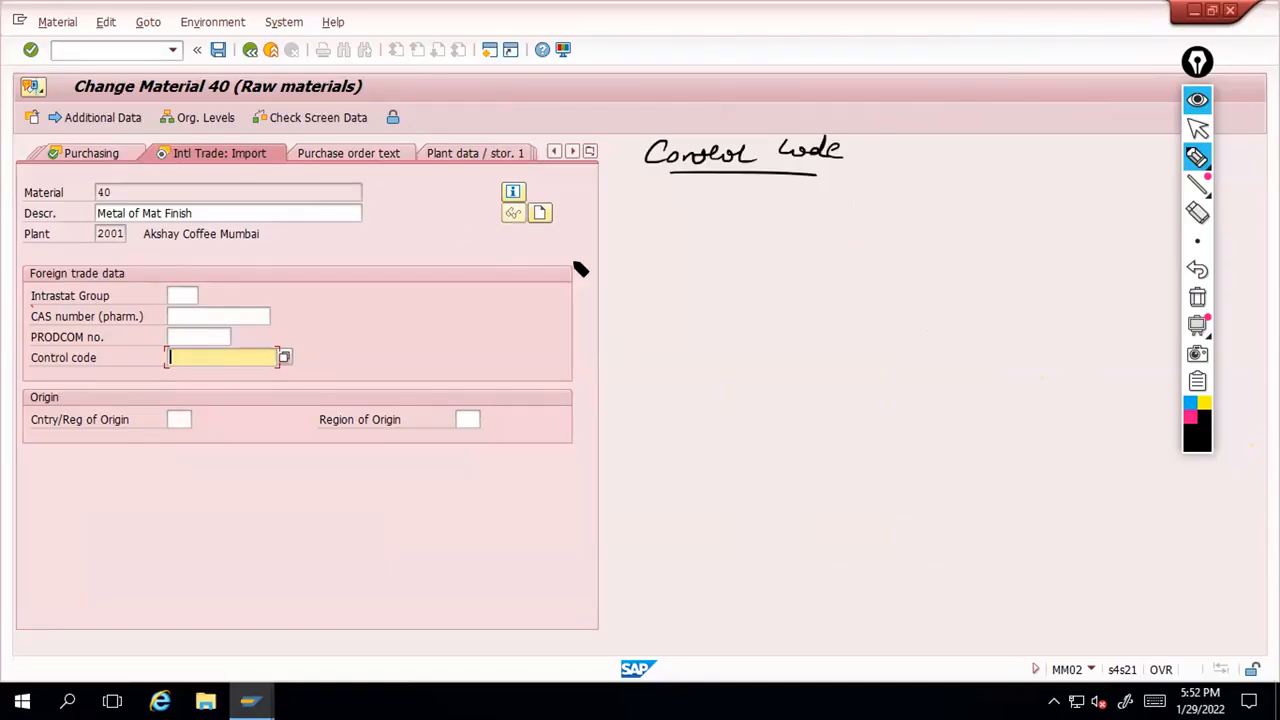
click(664, 197)
mouse_move(694, 205)
mouse_down()
mouse_move(773, 209)
mouse_move(762, 220)
mouse_move(864, 210)
mouse_up()
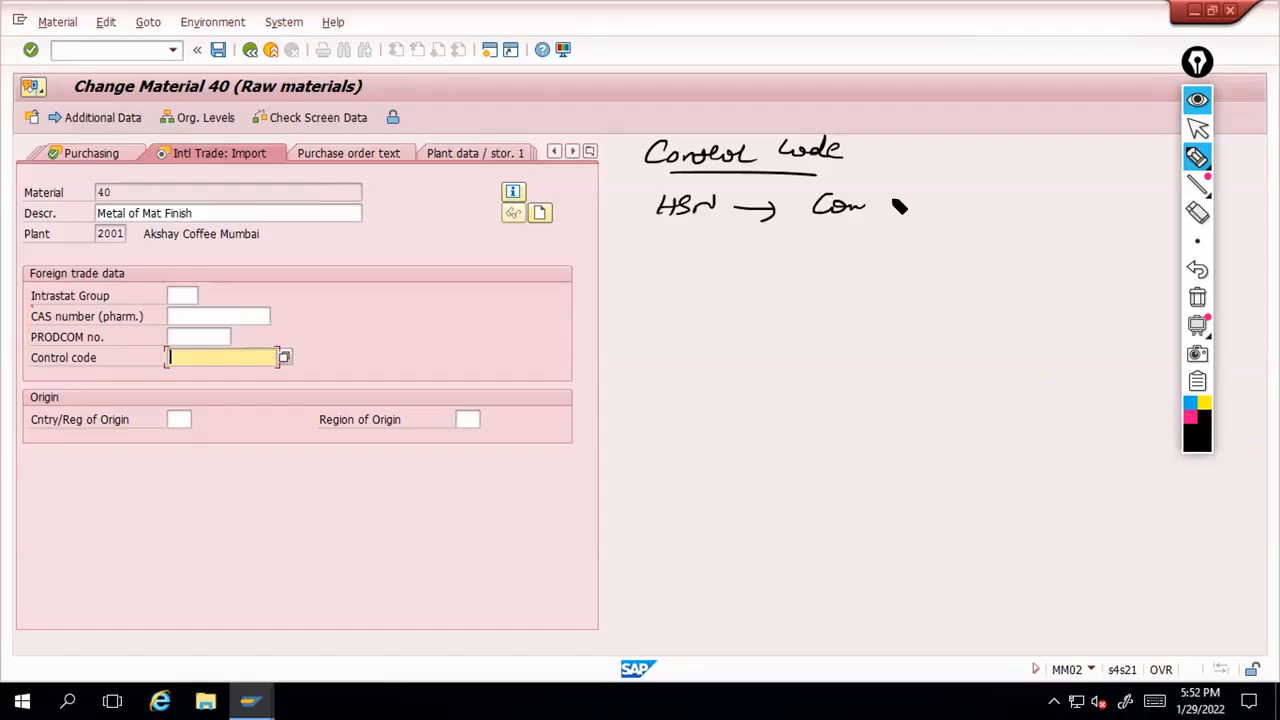
drag(898, 206, 1030, 205)
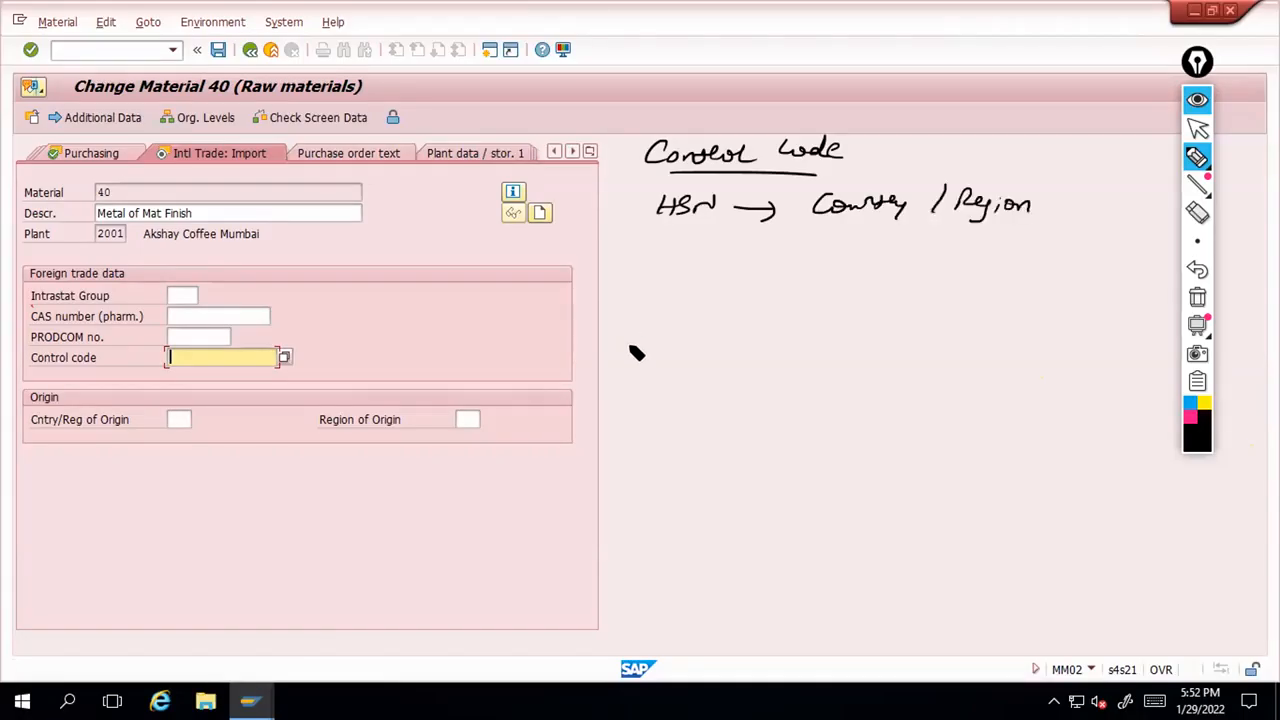
Write two example codes, "HSN → 1234" and "HSN → 2345", side by side and underline the numbers
mouse_move(641, 365)
mouse_down()
mouse_move(716, 352)
mouse_move(709, 374)
mouse_up()
mouse_move(753, 353)
mouse_down()
mouse_move(748, 367)
mouse_move(774, 367)
mouse_up()
drag(791, 357, 798, 372)
drag(712, 379, 813, 382)
drag(961, 353, 961, 371)
drag(962, 362, 1017, 360)
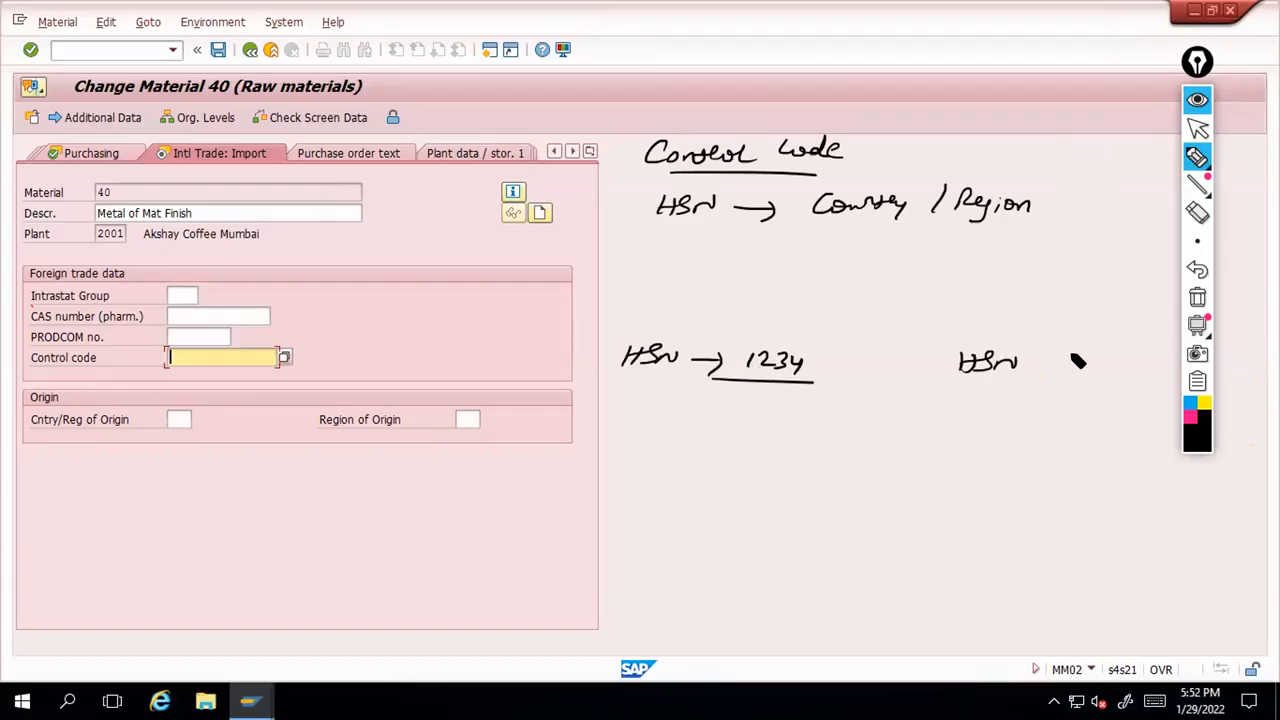
drag(1031, 363, 1053, 362)
drag(1045, 353, 1044, 373)
drag(1065, 358, 1080, 369)
drag(1082, 356, 1106, 375)
mouse_move(1124, 355)
mouse_down()
mouse_move(1115, 374)
mouse_move(1135, 394)
mouse_up()
Draw arrows from 1234 down to the country and region "IN / KA", then underline and box that pair
drag(749, 379, 756, 405)
mouse_move(690, 429)
mouse_down()
mouse_move(732, 446)
mouse_move(765, 420)
mouse_move(768, 444)
mouse_up()
mouse_move(775, 428)
mouse_down()
mouse_move(778, 442)
mouse_move(797, 440)
mouse_up()
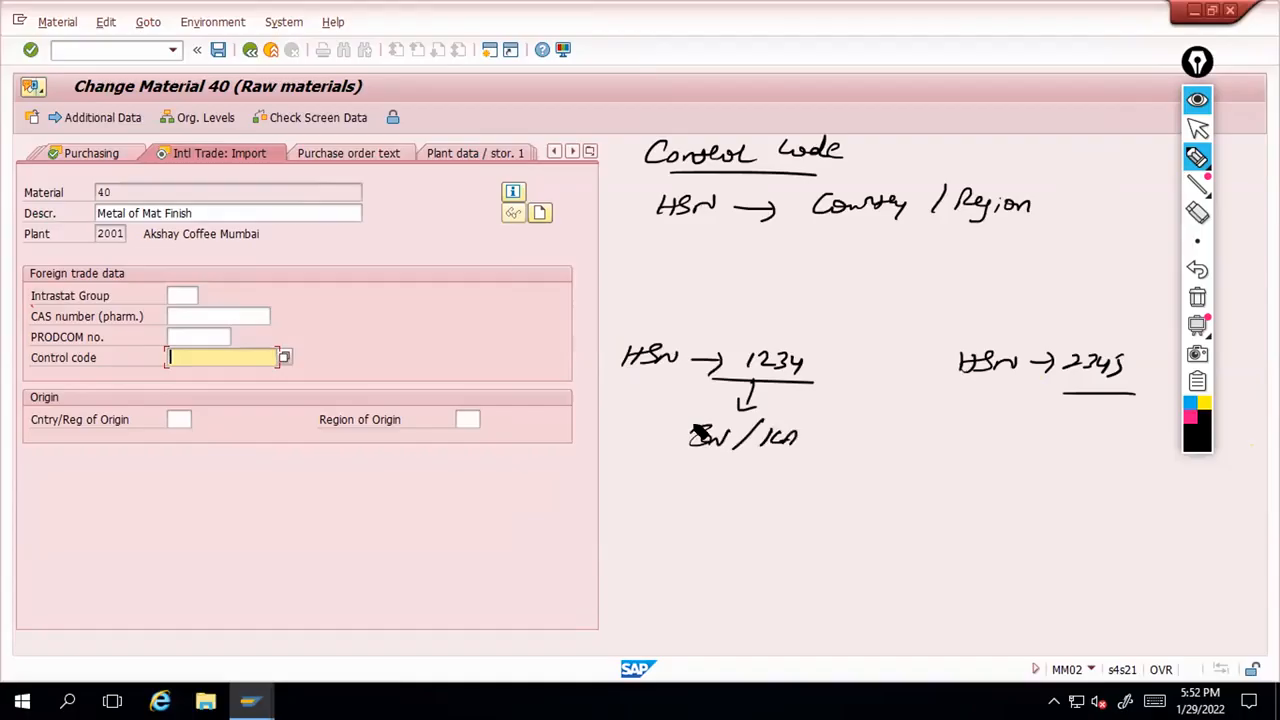
drag(706, 466, 798, 466)
mouse_move(688, 466)
mouse_down()
mouse_move(684, 421)
mouse_move(806, 411)
mouse_up()
drag(786, 456, 811, 411)
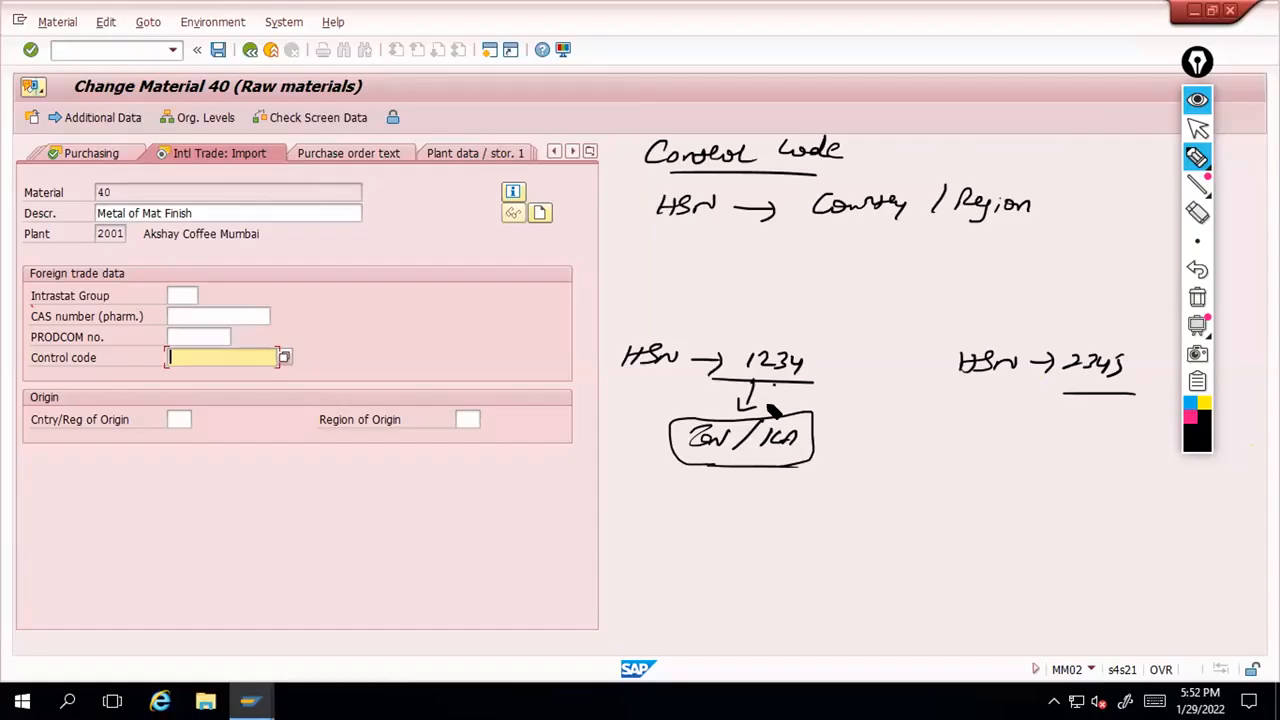
drag(776, 384, 776, 410)
Put the pen away, list the control codes without restrictions, and try to assign NBM1 as the material's control code
click(1199, 128)
click(284, 357)
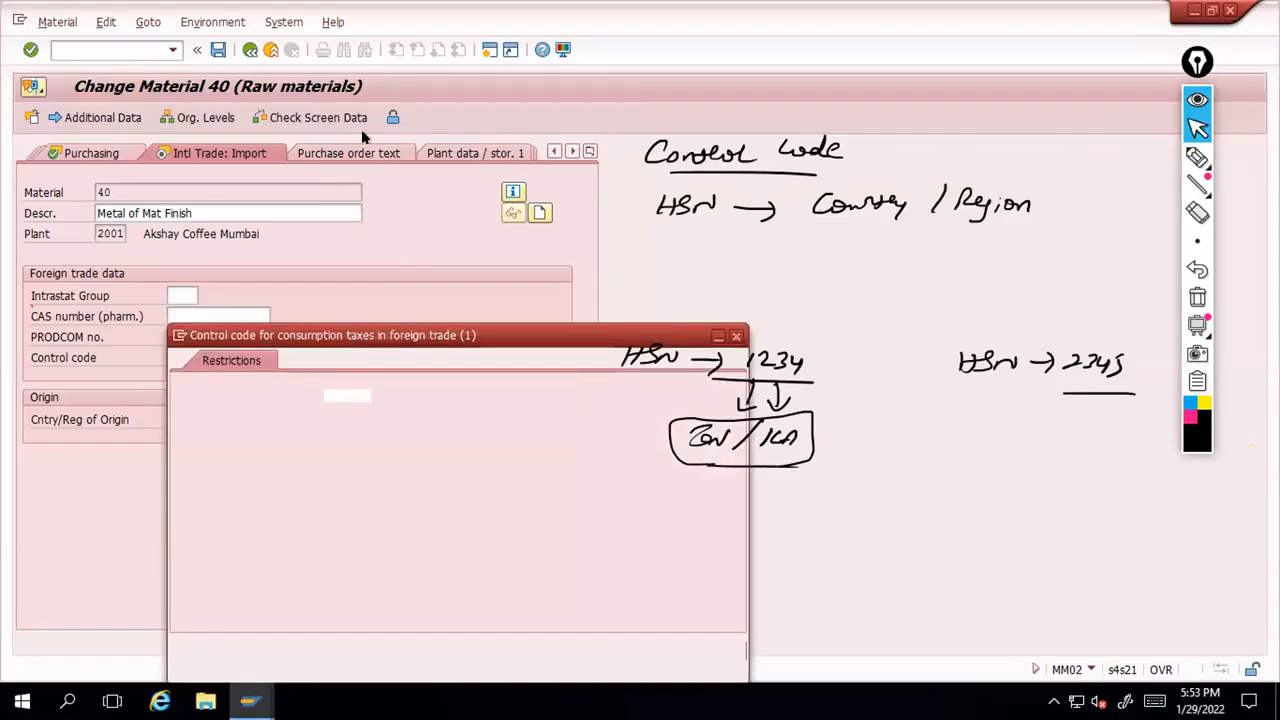
drag(431, 204, 443, 127)
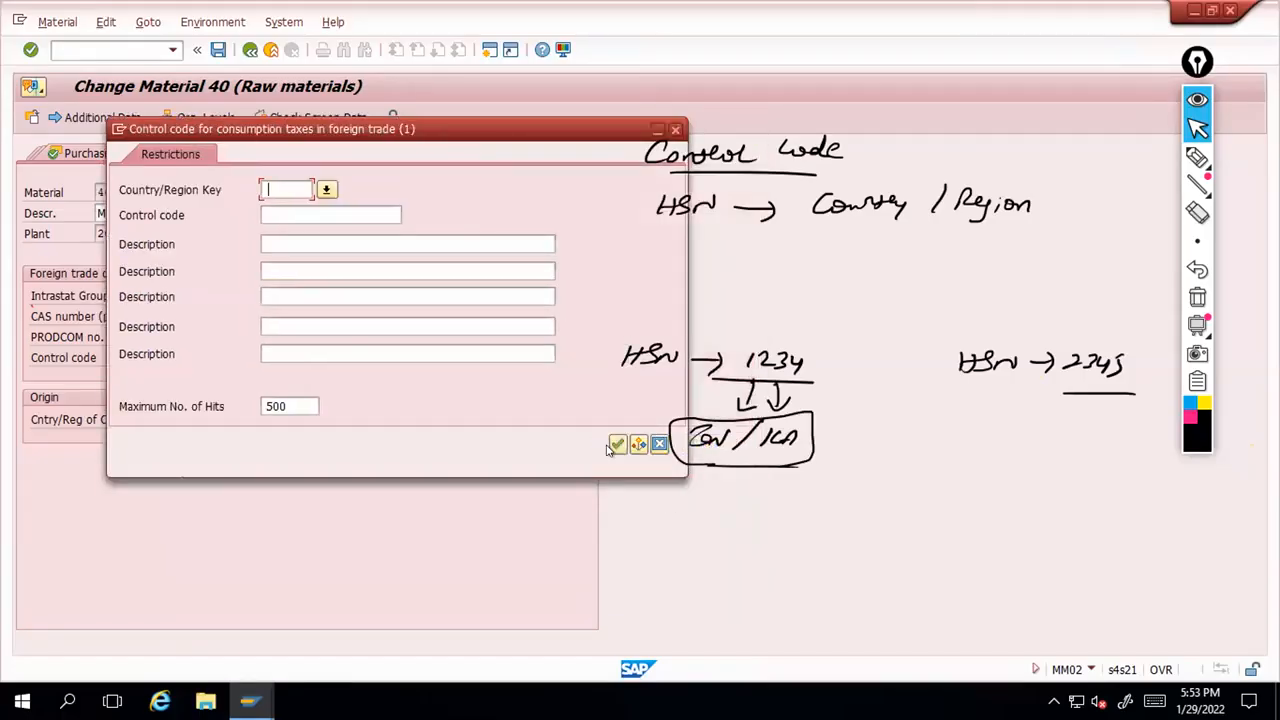
click(610, 446)
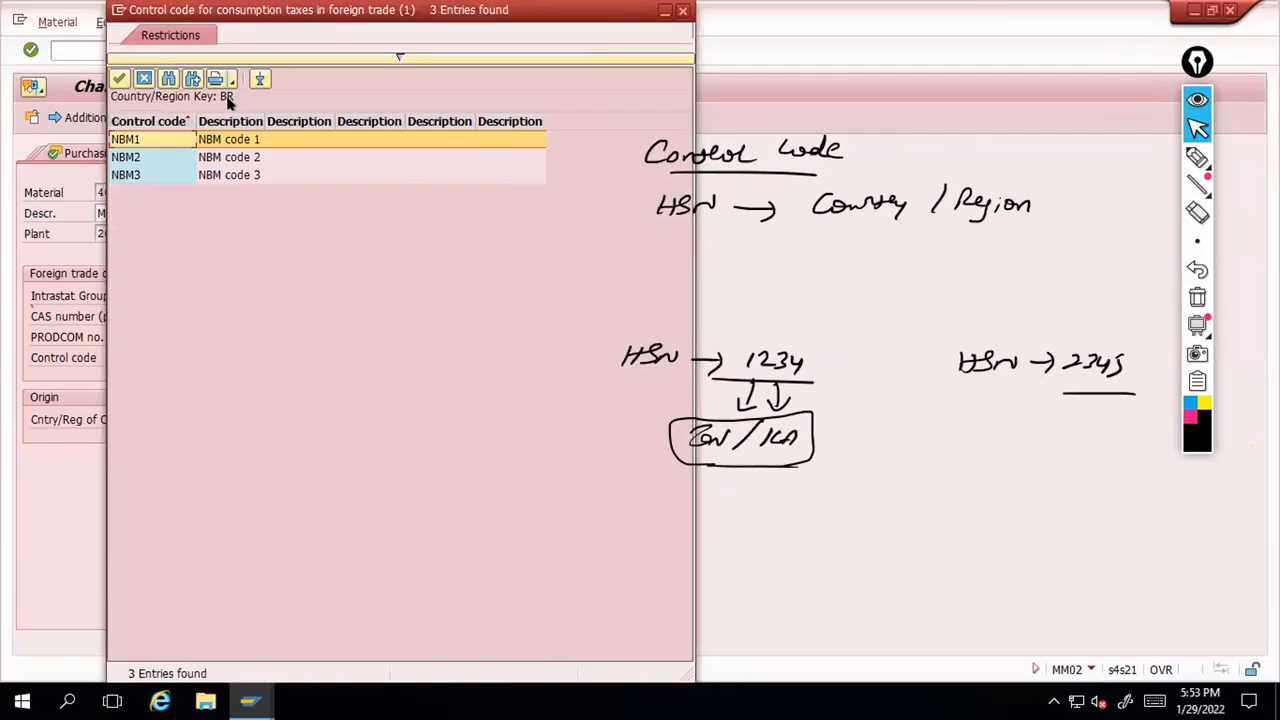
drag(308, 12, 297, 35)
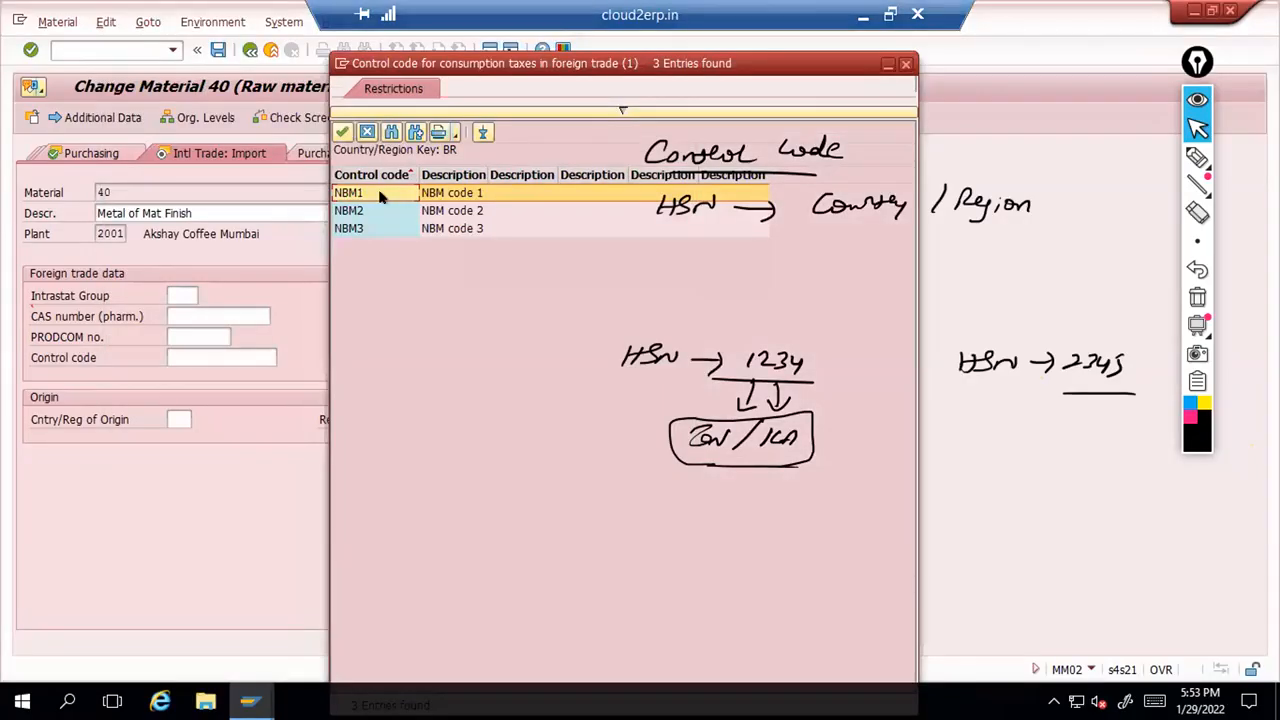
double_click(378, 197)
key(Return)
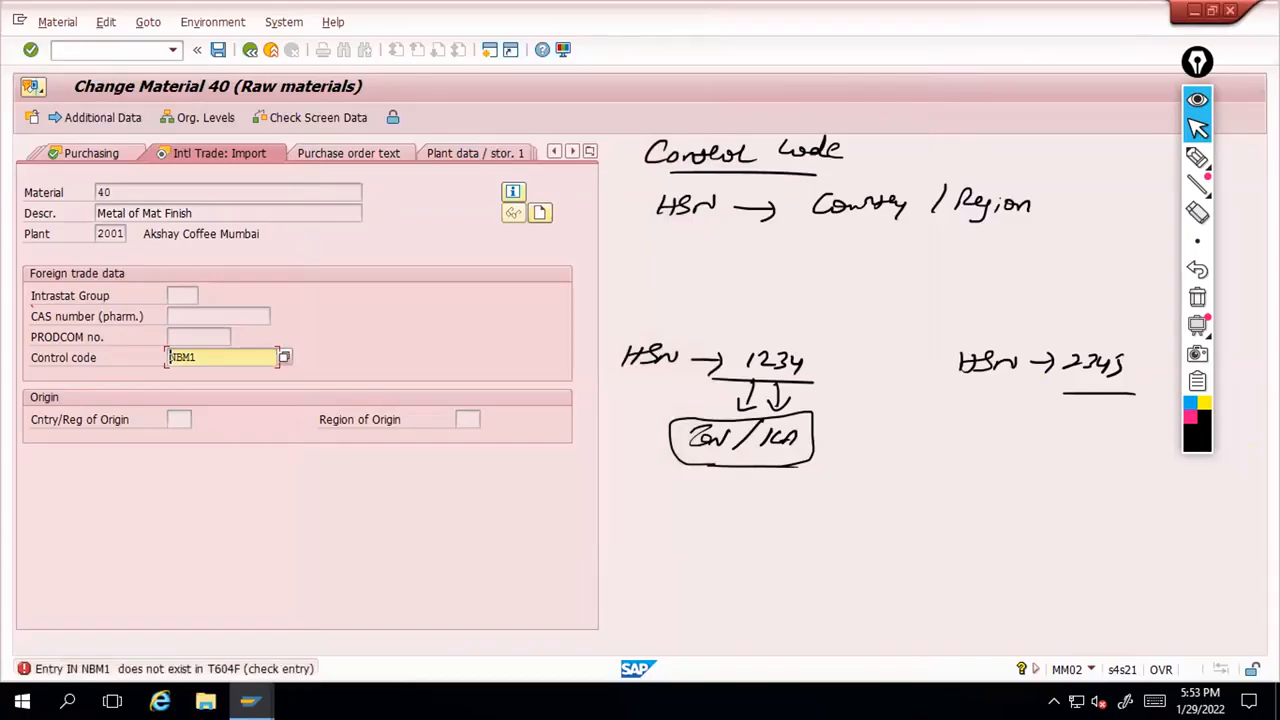
Open the detailed help for the control code error, highlight "IN" and "NBM1" in its title, and close it
click(96, 670)
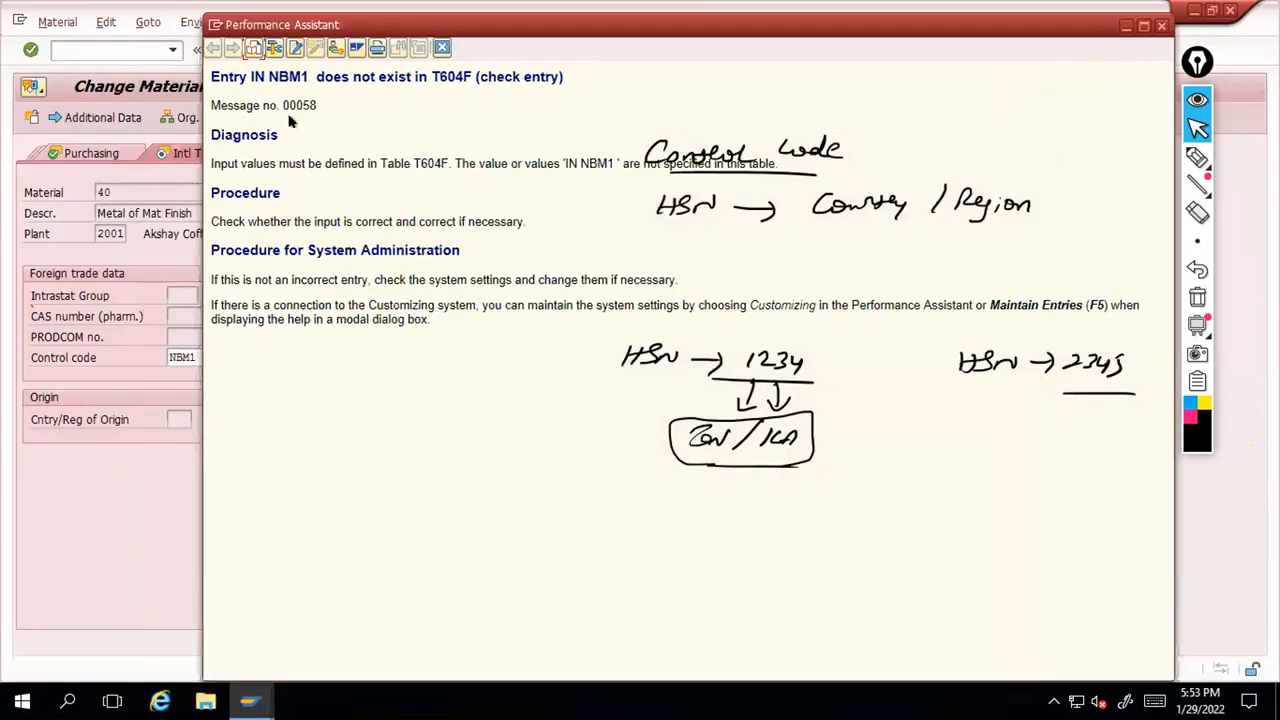
double_click(257, 77)
double_click(297, 75)
double_click(252, 77)
drag(248, 77, 266, 77)
double_click(270, 78)
double_click(264, 79)
click(438, 47)
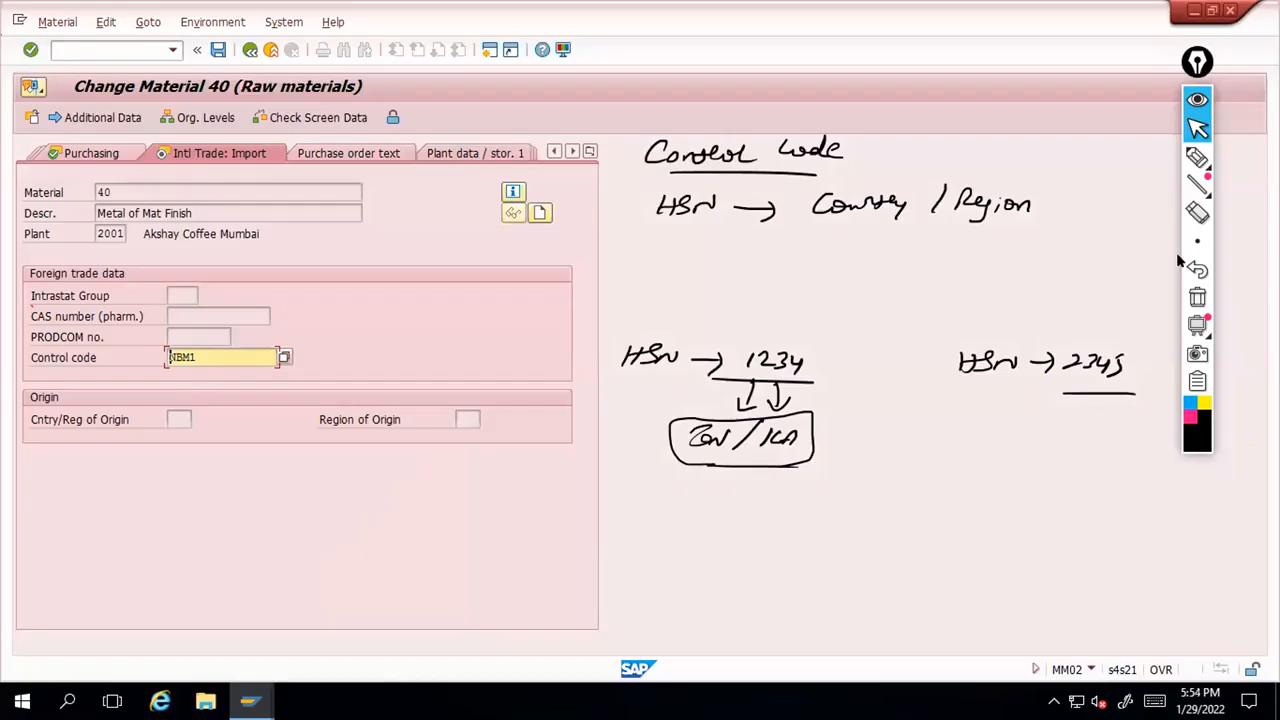
Clear the control code notes, switch to the PowerPoint presentation, and exit its slide show
click(1196, 298)
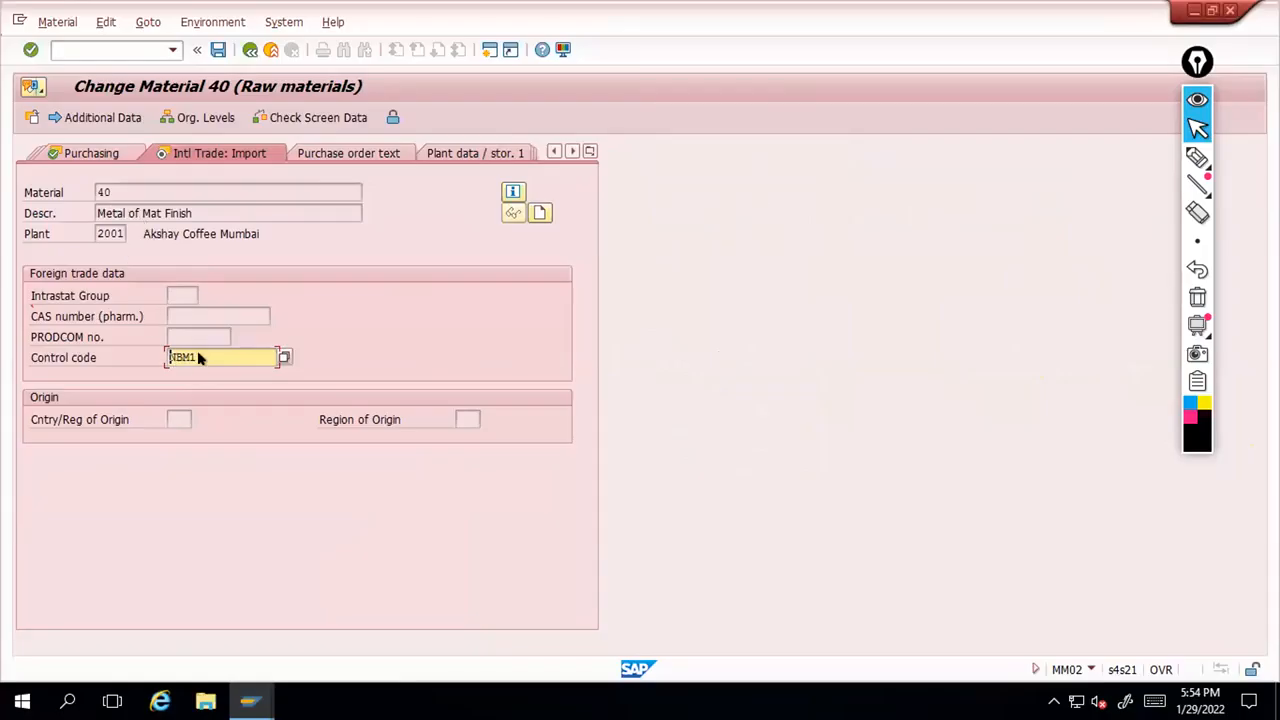
mouse_move(822, 8)
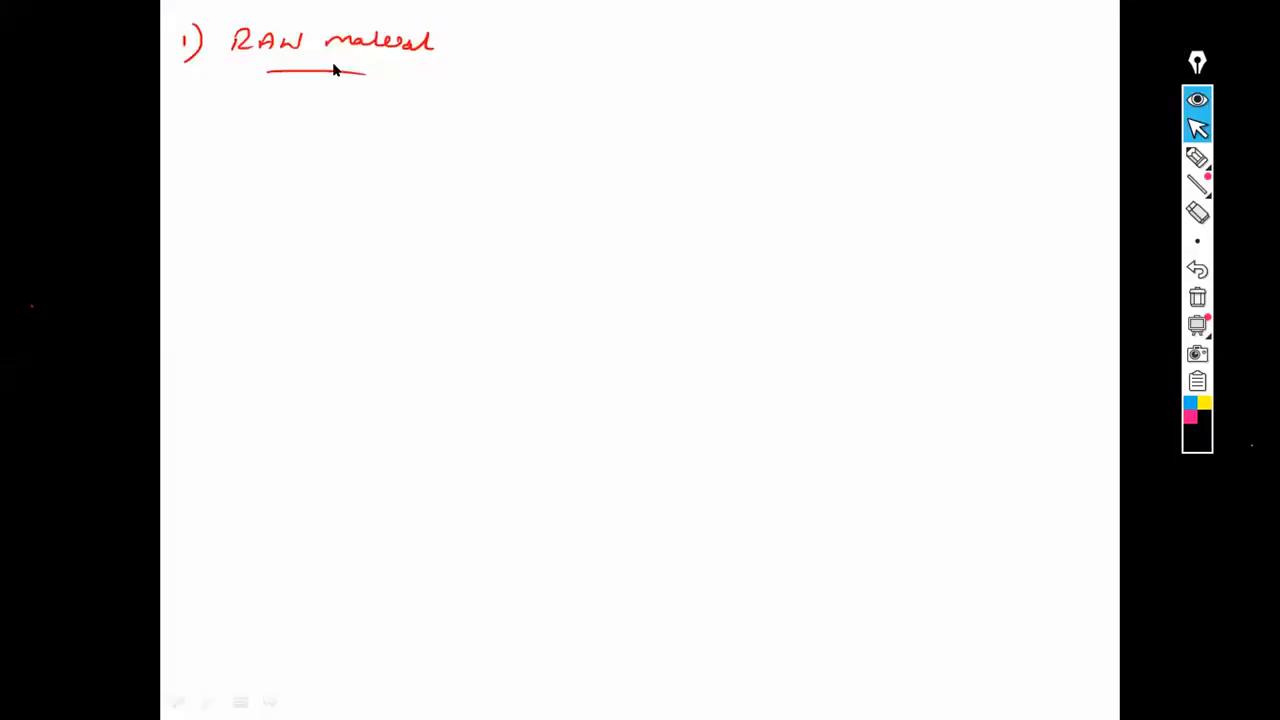
key(Escape)
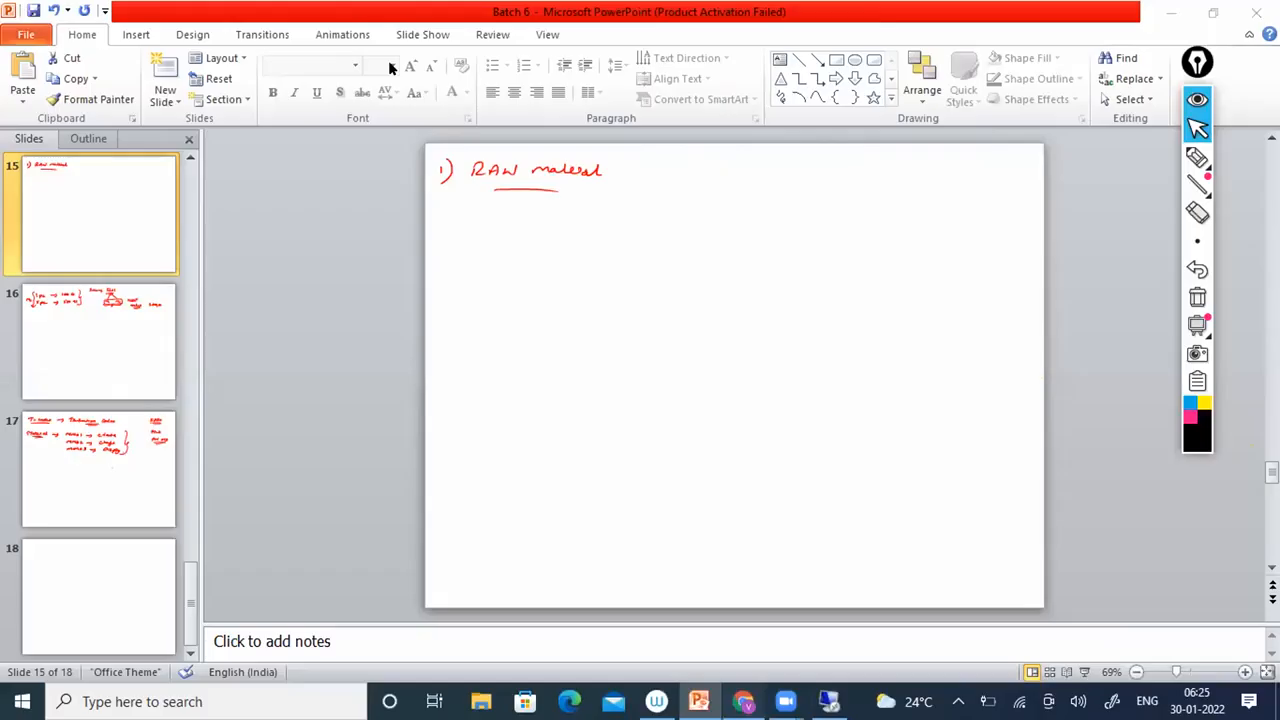
Switch to Chrome, search Google for "HSN codes" and show the image results
key(alt+Tab)
text(HSN codes)
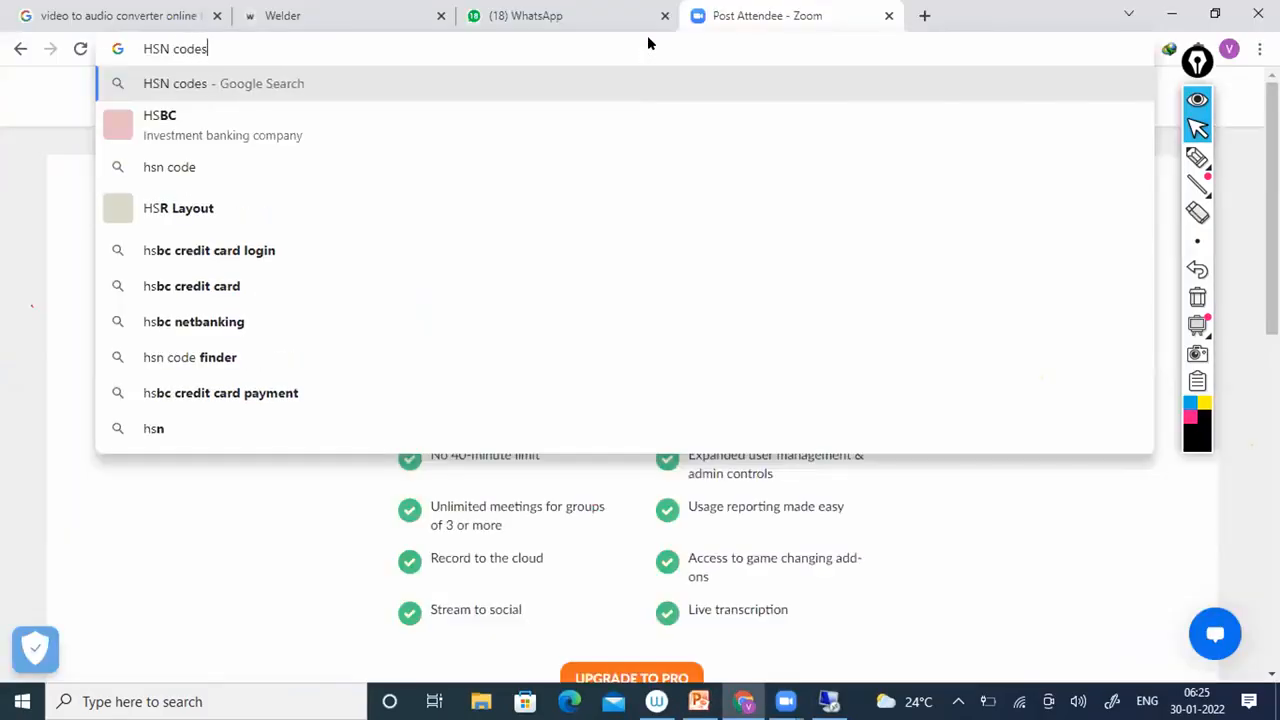
key(Return)
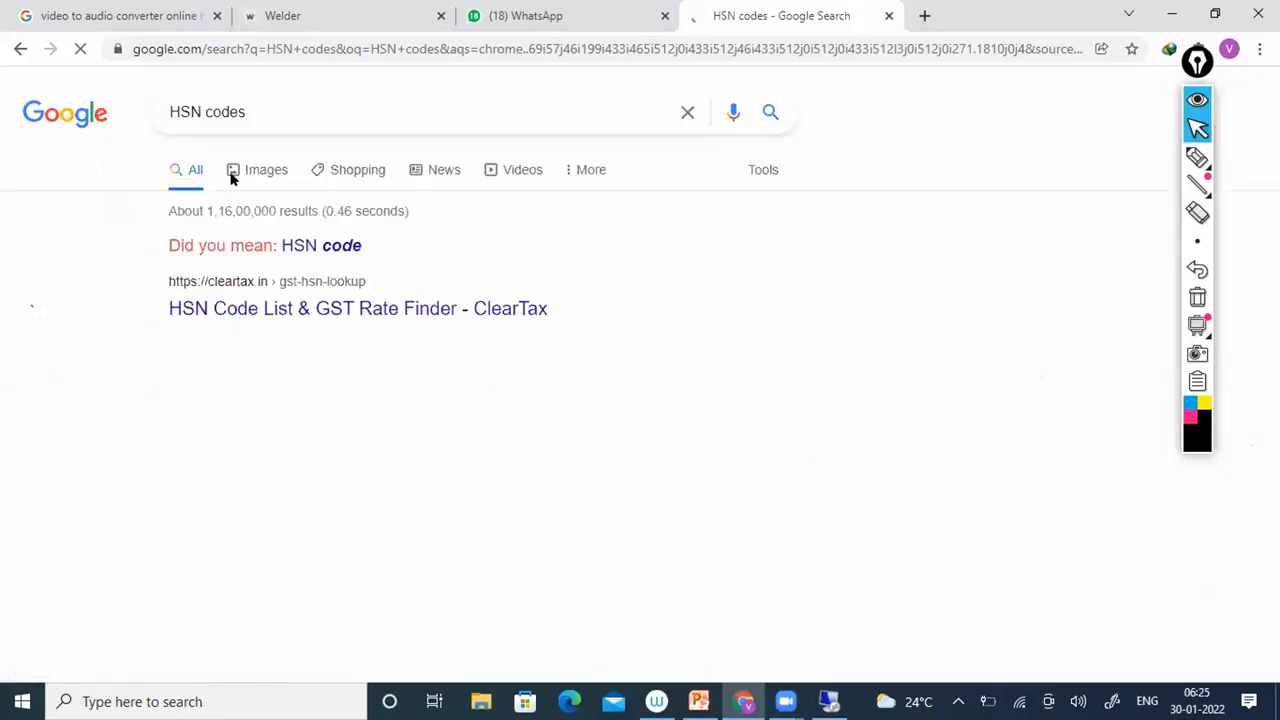
click(236, 172)
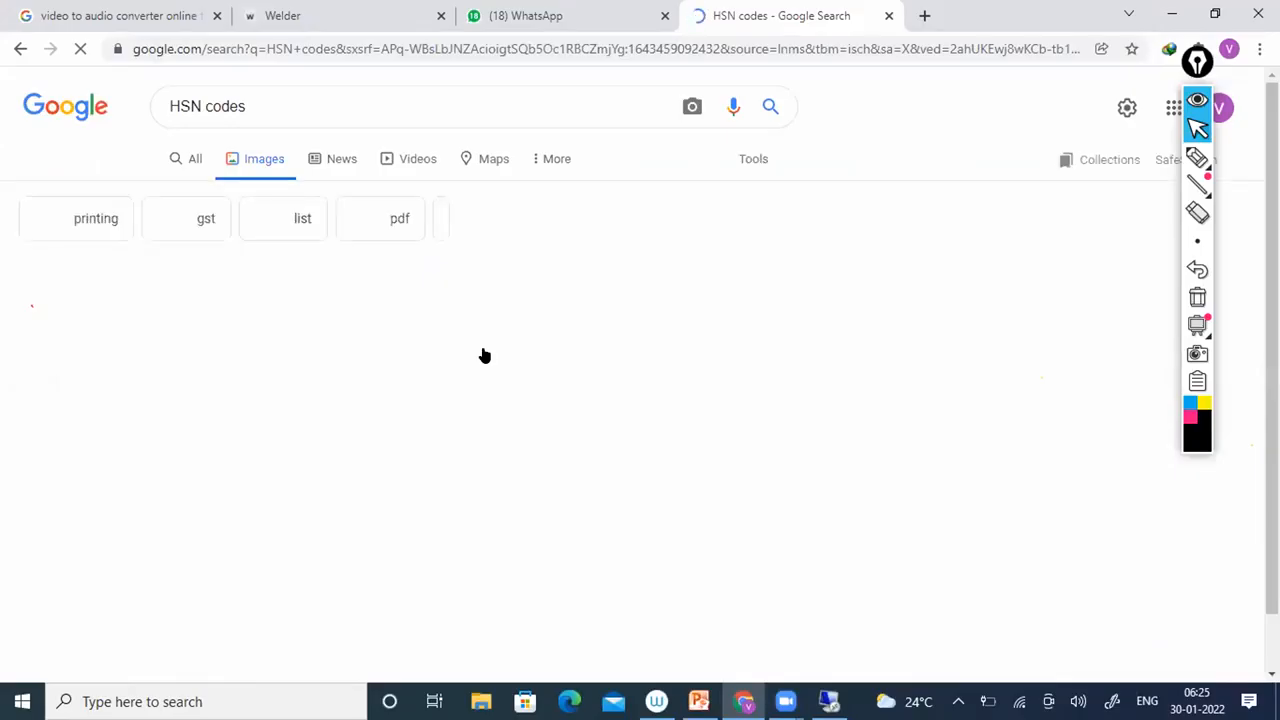
Browse the images and preview the caknowledge.com "HSN Code List in pdf, Excel 2021" picture
scroll(484, 356, down, 2)
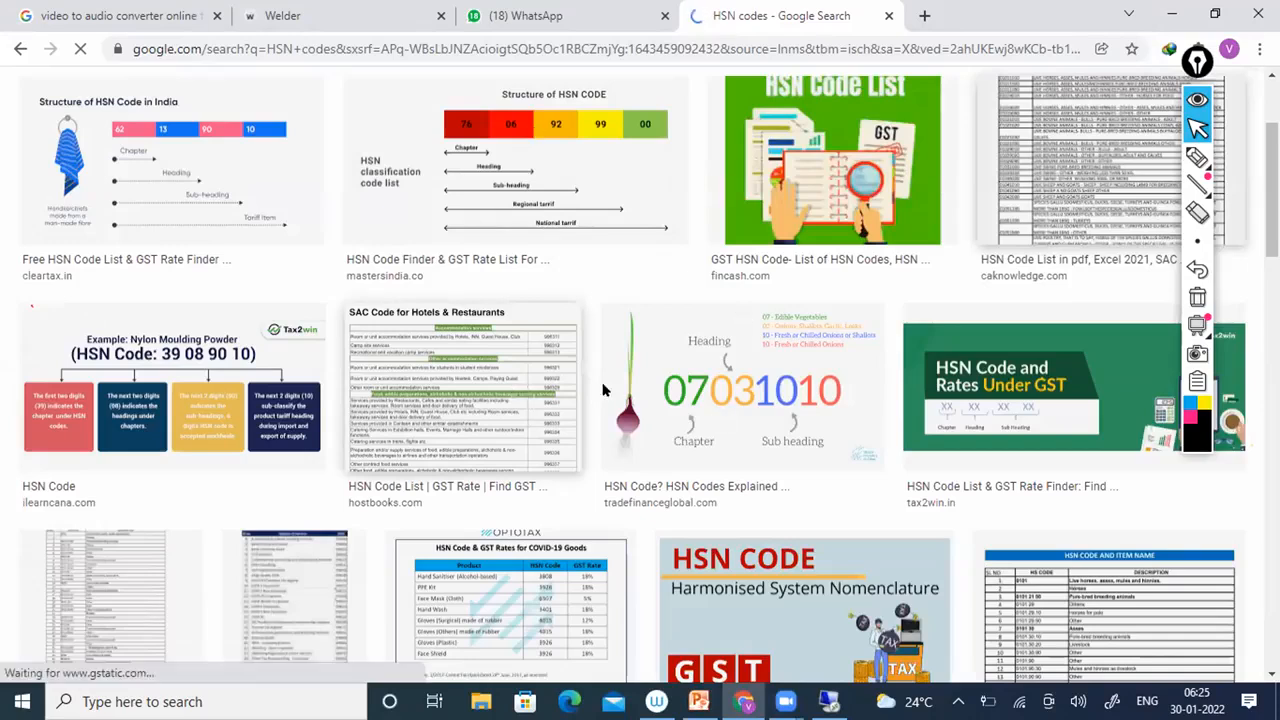
mouse_move(1198, 186)
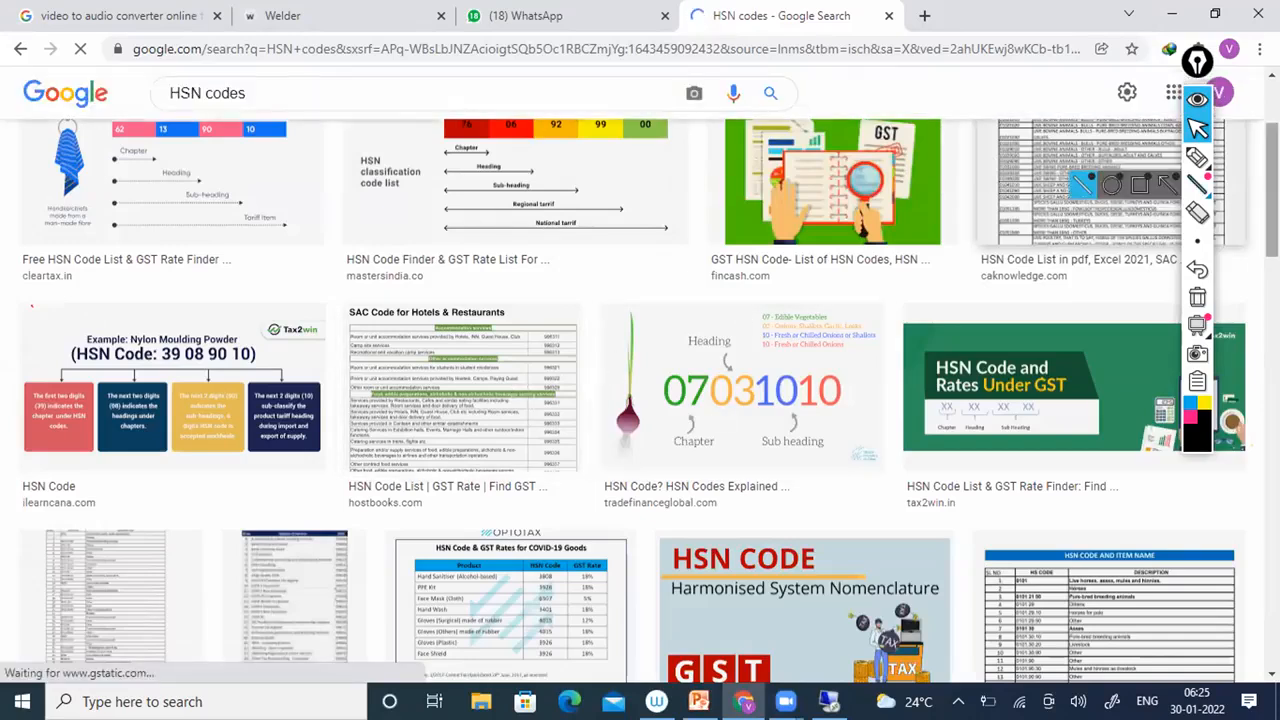
scroll(1055, 315, up, 2)
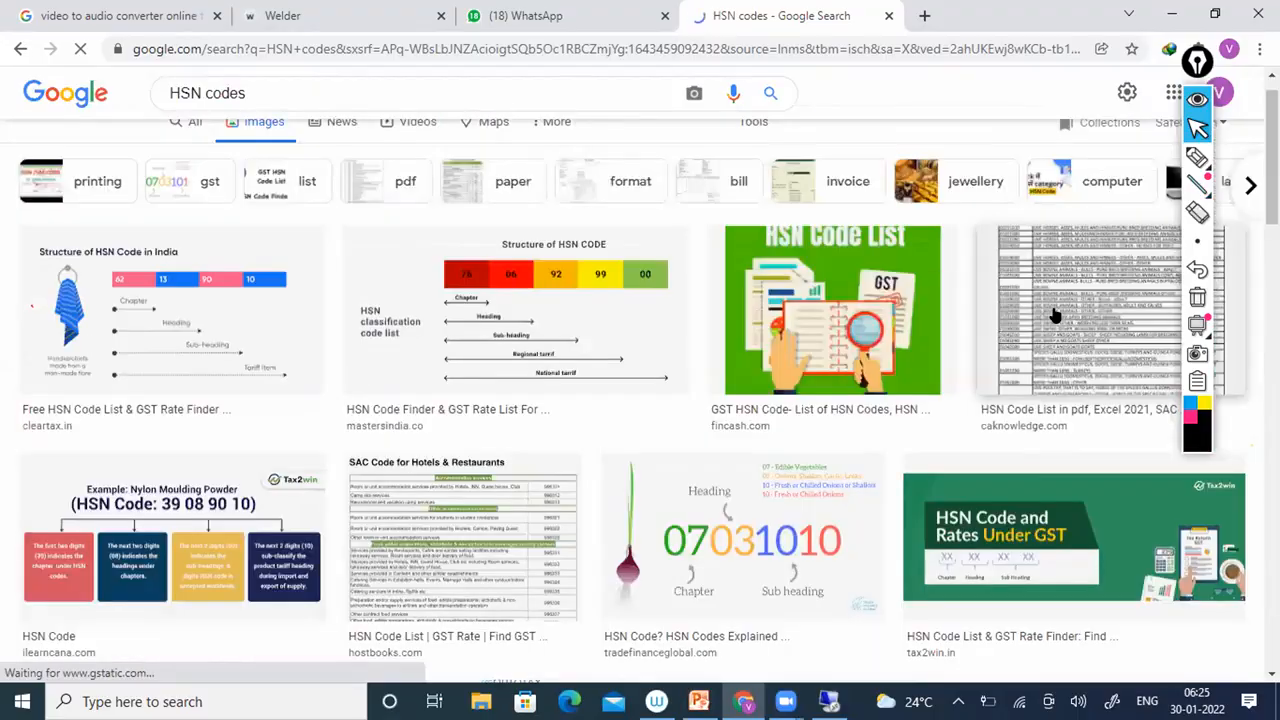
click(1055, 315)
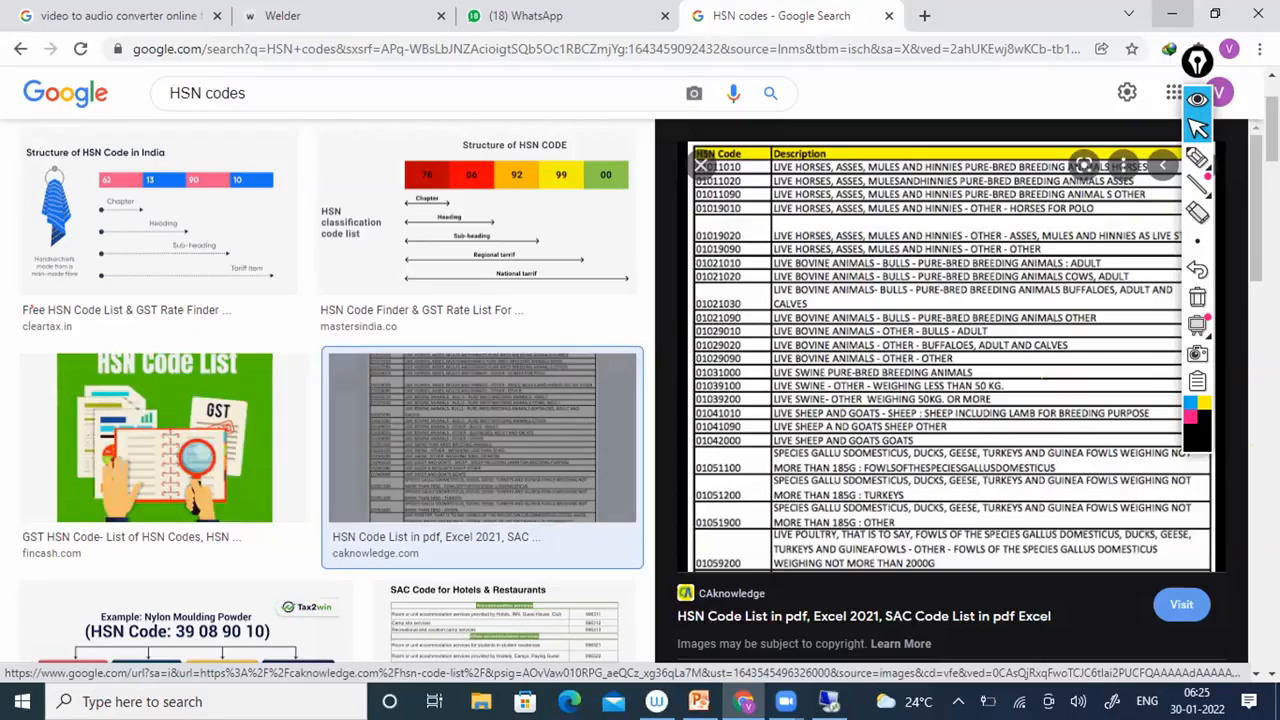
mouse_move(743, 701)
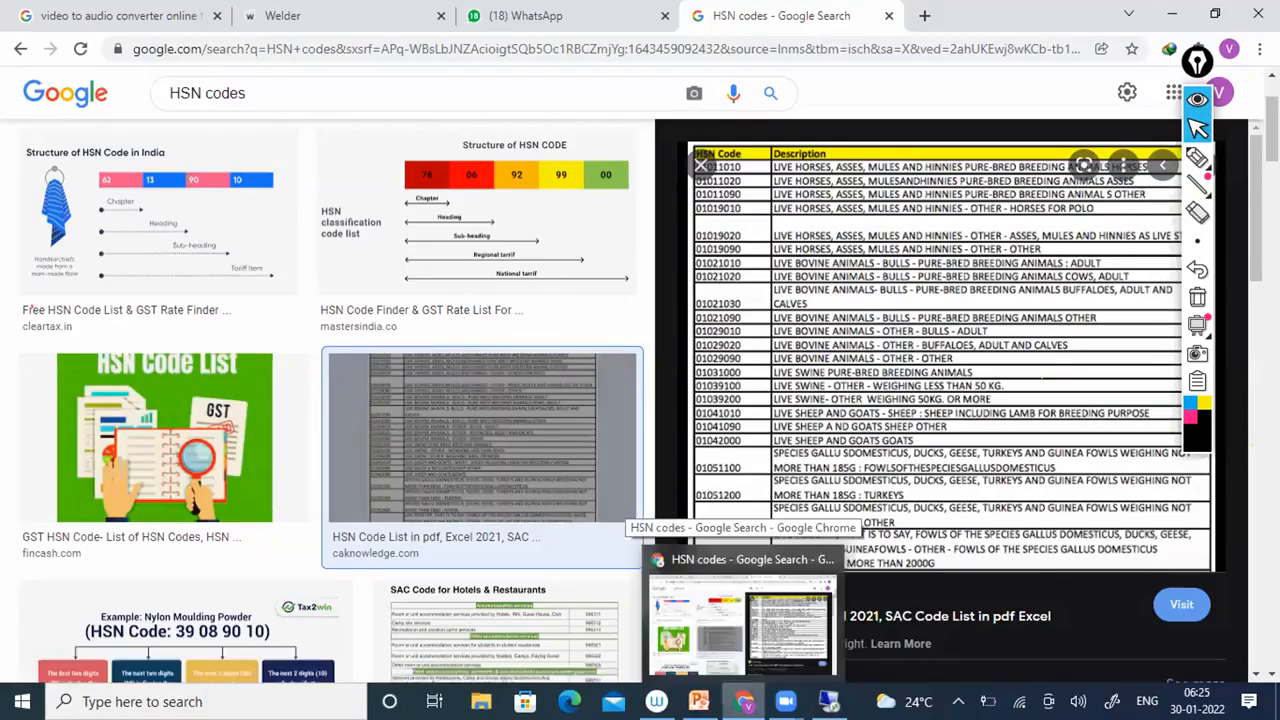
Return to raw material 40 in SAP and place the cursor in its NBM1 control code
key(alt+Tab)
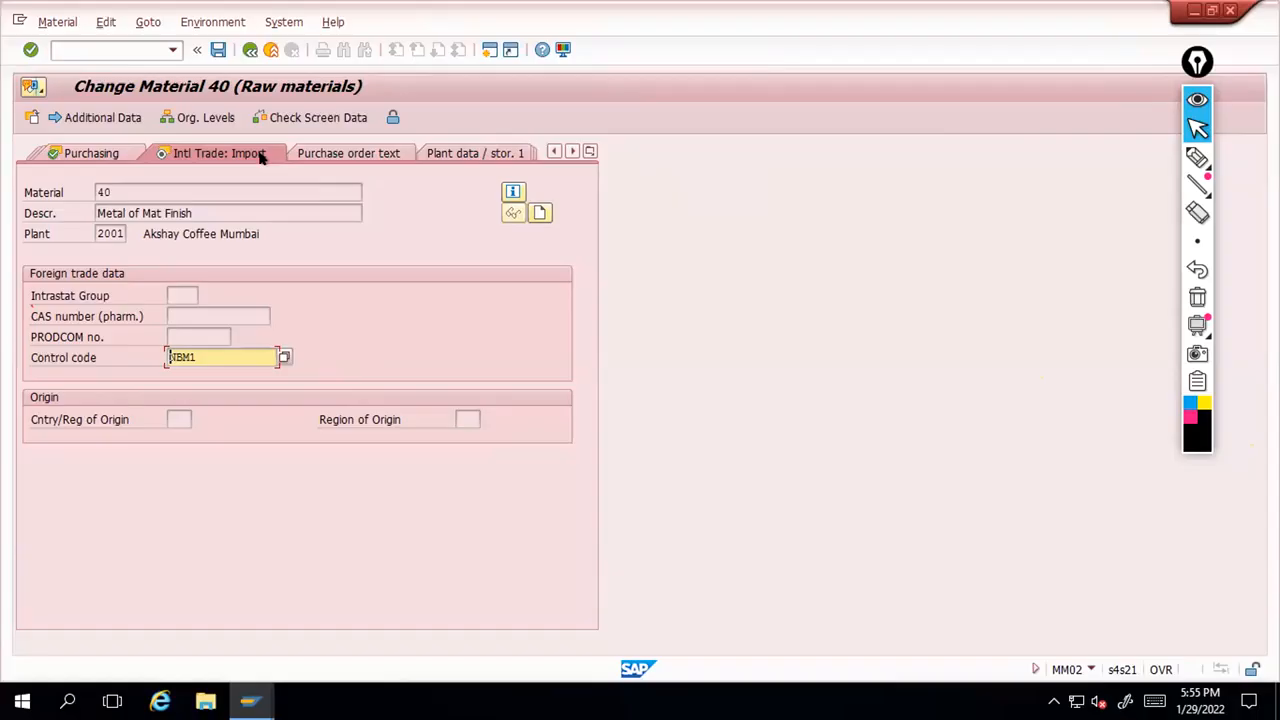
double_click(245, 354)
click(237, 355)
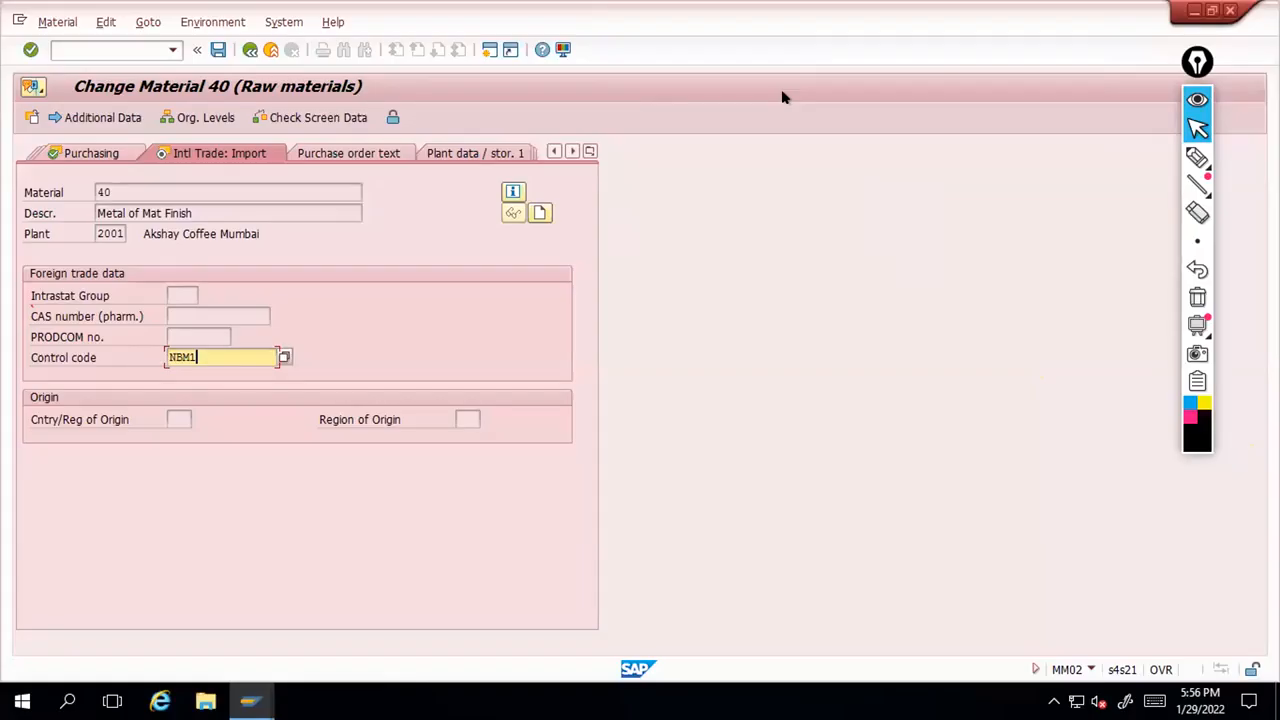
Handwrite "M1 → 100" and "V1 → 120" beside the trade data, underlining both numbers and adding a tick-like mark after each
click(1197, 157)
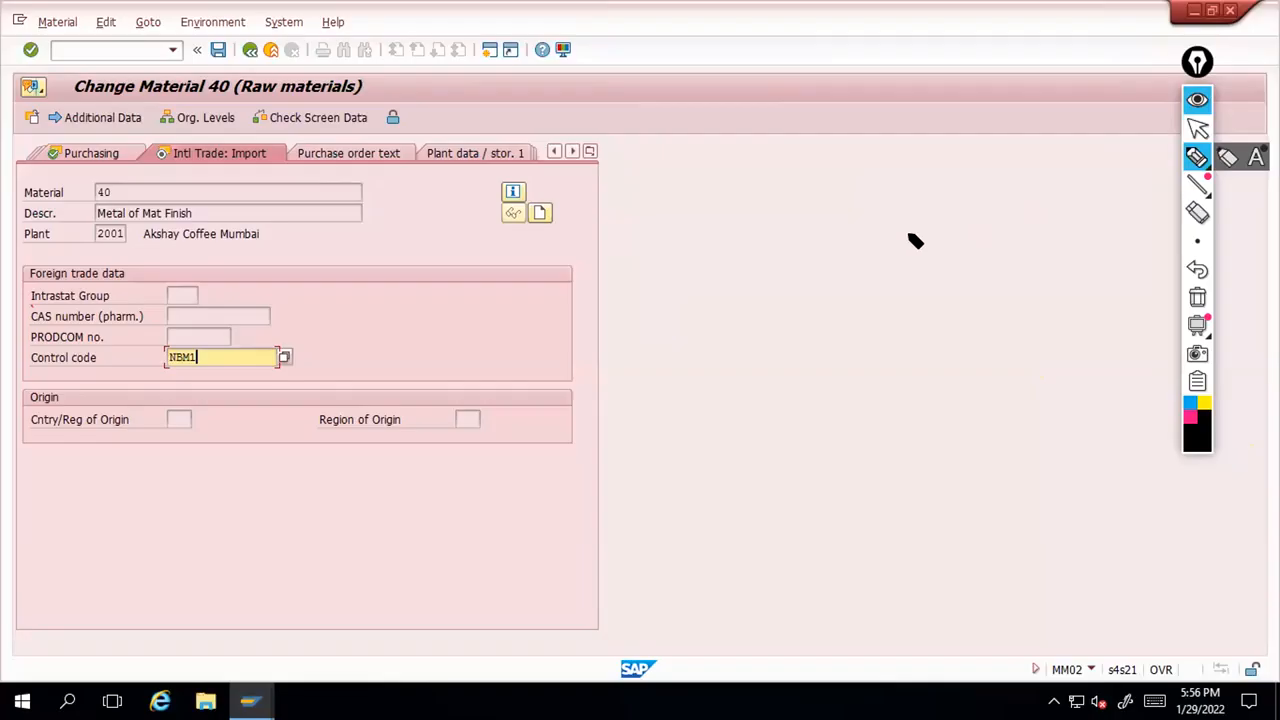
mouse_move(654, 182)
mouse_down()
mouse_move(815, 186)
mouse_move(817, 203)
mouse_up()
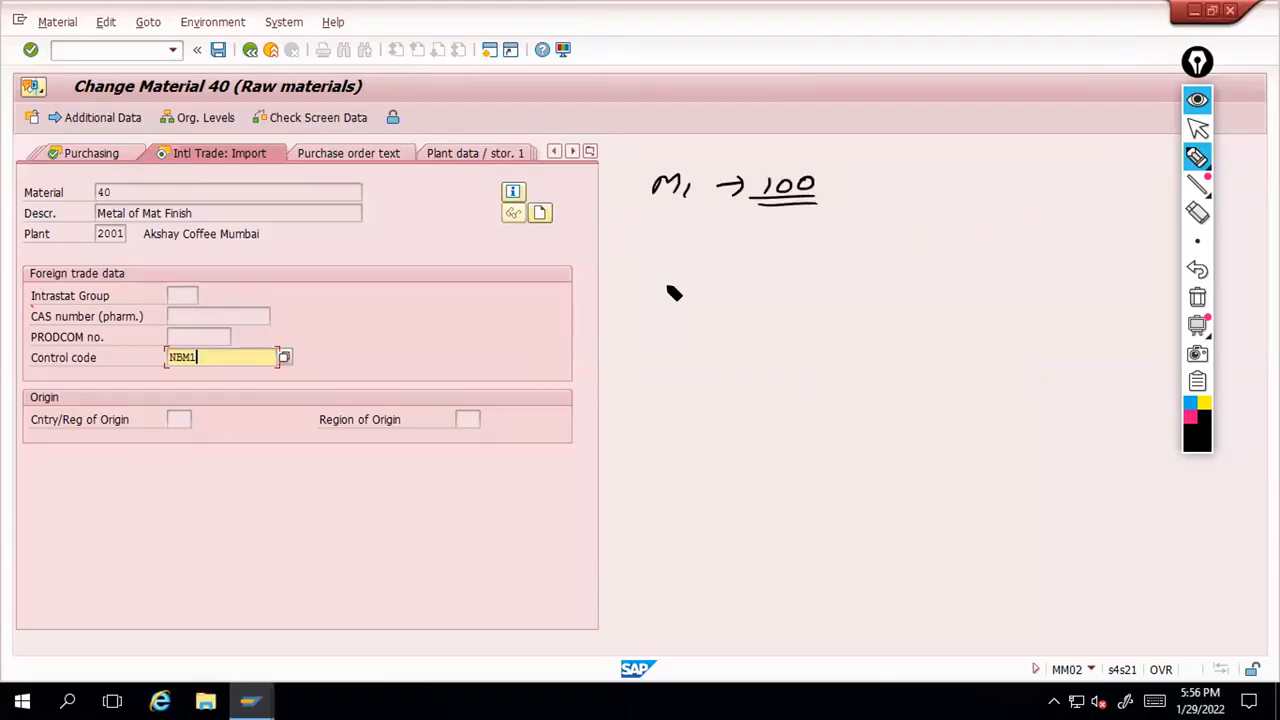
drag(651, 286, 680, 295)
drag(705, 291, 740, 292)
drag(733, 282, 733, 299)
mouse_move(779, 295)
mouse_down()
mouse_move(802, 281)
mouse_move(806, 291)
mouse_up()
drag(818, 280, 820, 281)
drag(776, 304, 822, 303)
drag(775, 314, 826, 308)
drag(852, 281, 928, 278)
drag(840, 187, 879, 187)
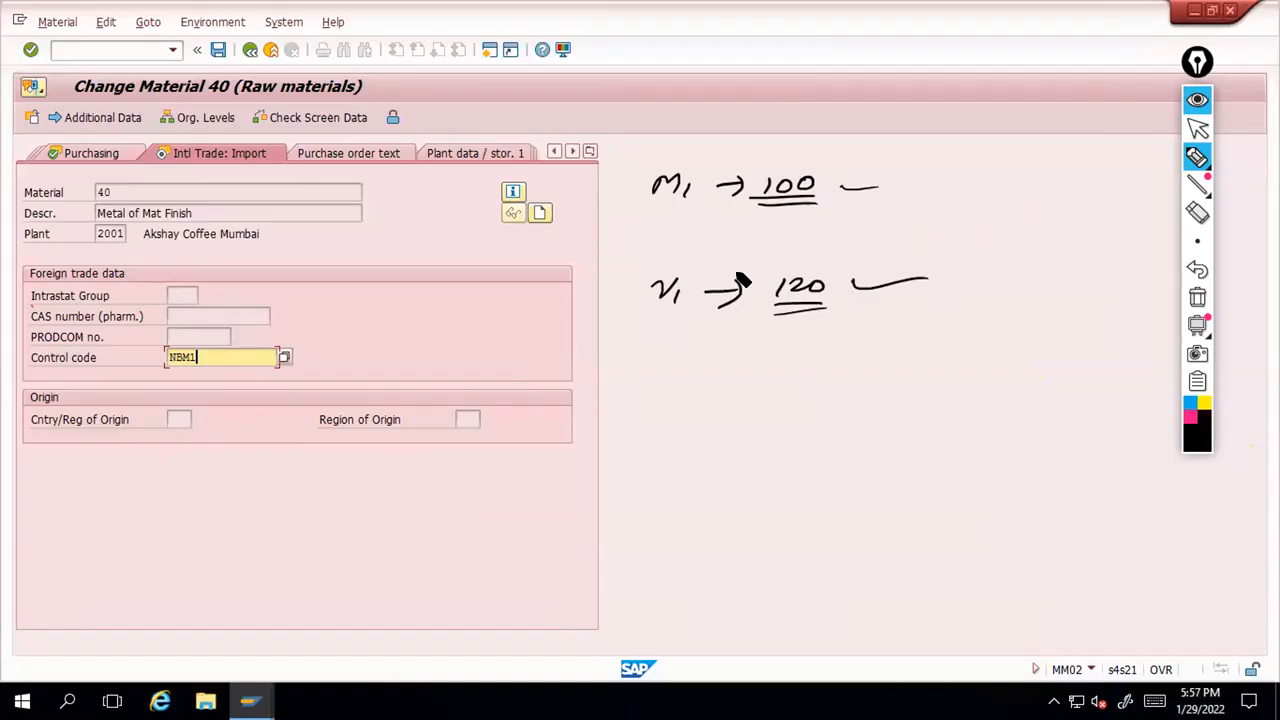
Write an underlined "Quot" above V1 and draw an outline around its 120
mouse_move(641, 240)
mouse_down()
mouse_move(657, 257)
mouse_move(689, 246)
mouse_up()
drag(759, 278, 759, 298)
drag(670, 244, 694, 240)
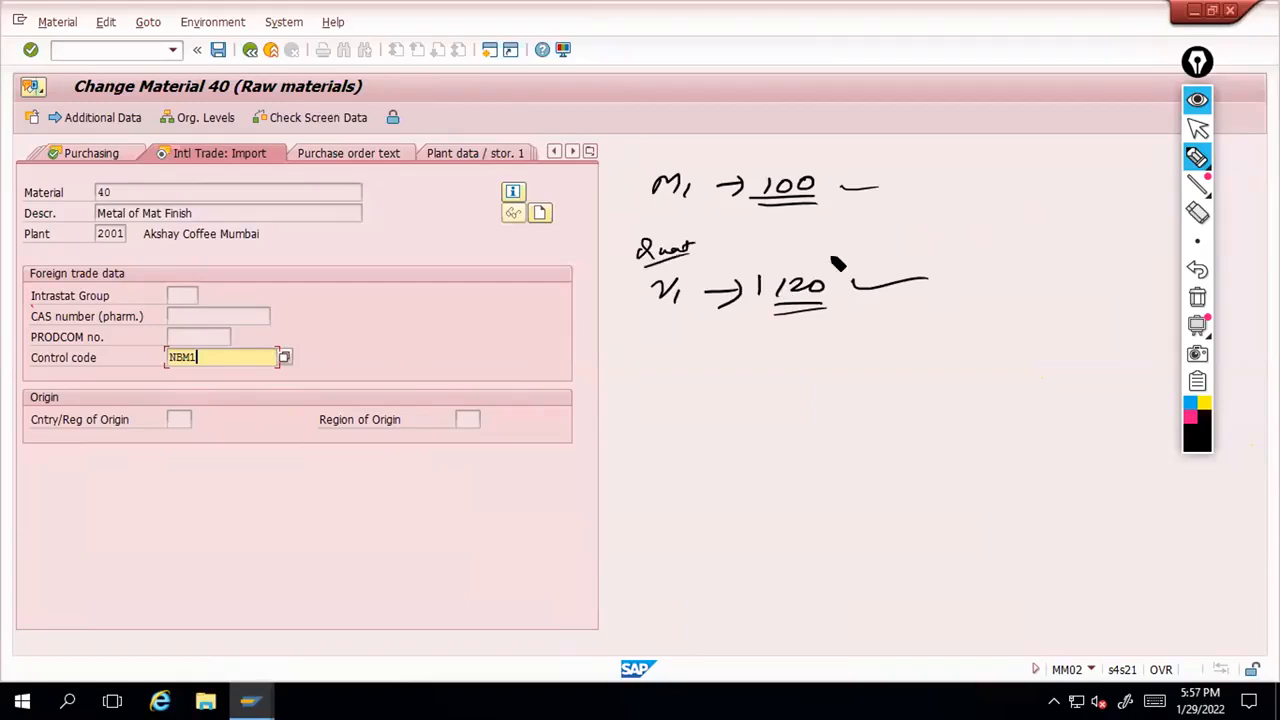
drag(758, 268, 850, 290)
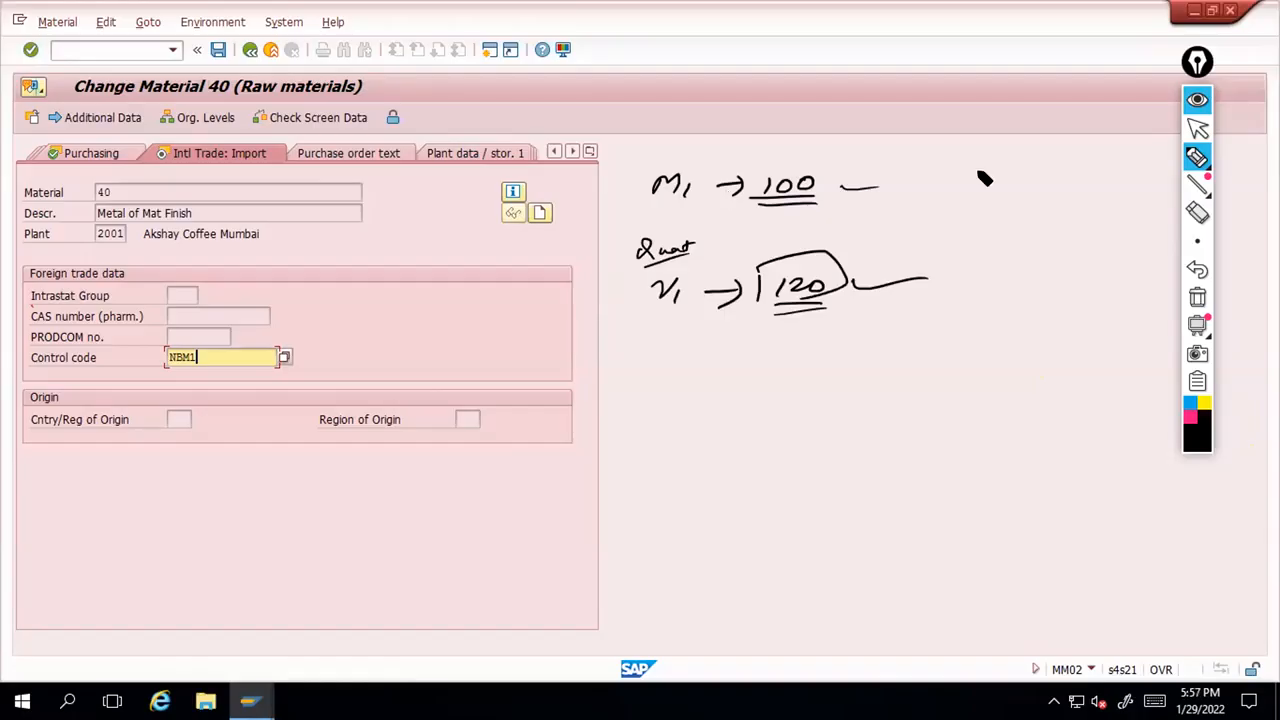
Clear the handwritten notes, put the pen away, and show the list of the material's available views
click(1197, 297)
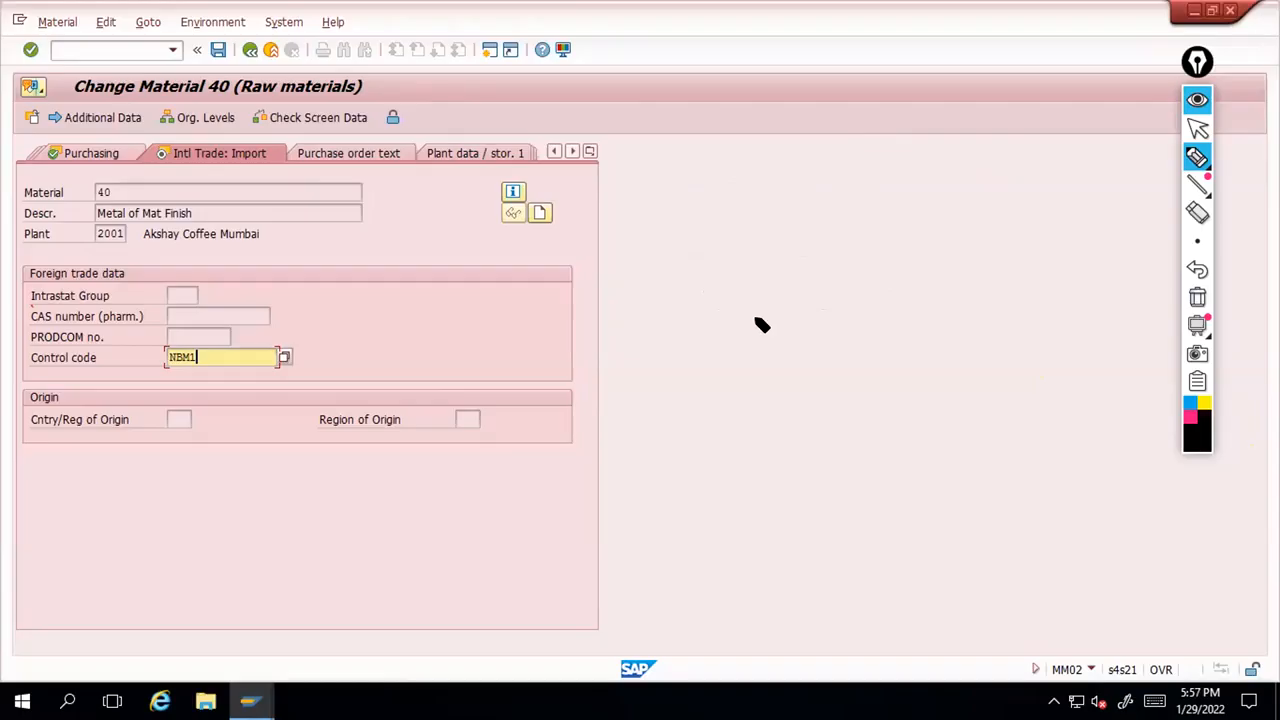
click(260, 185)
click(1198, 129)
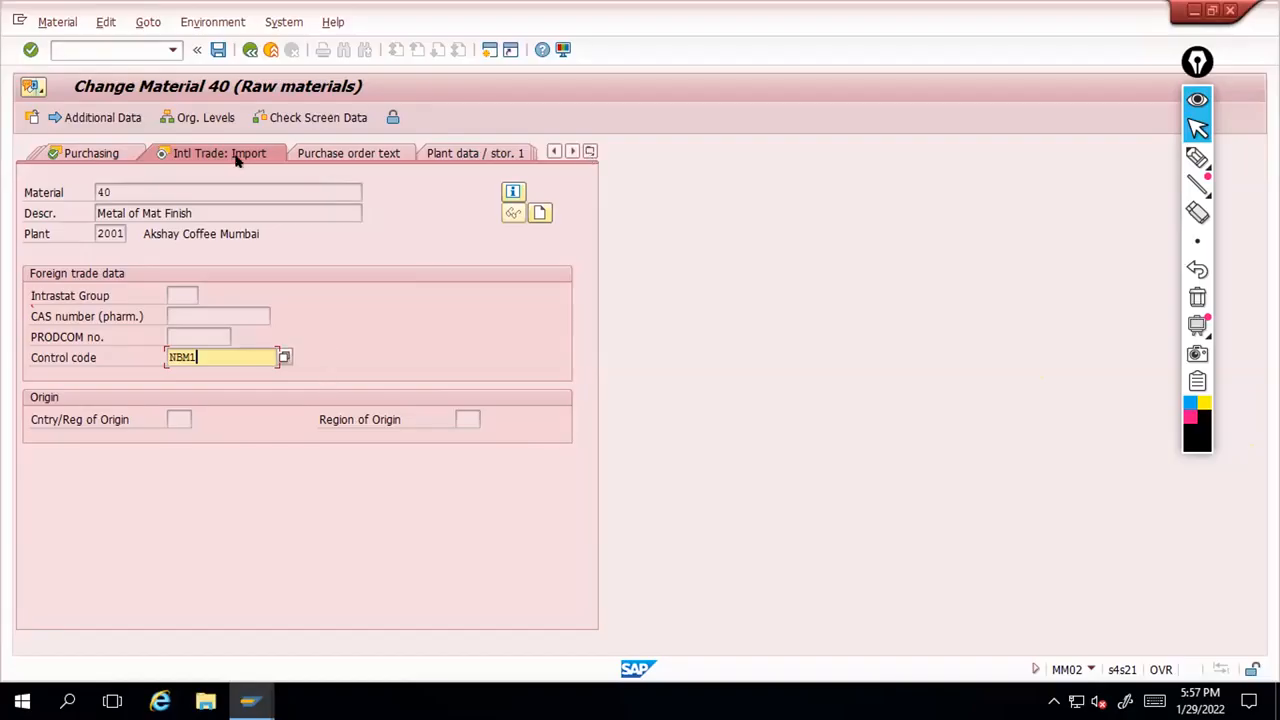
click(589, 151)
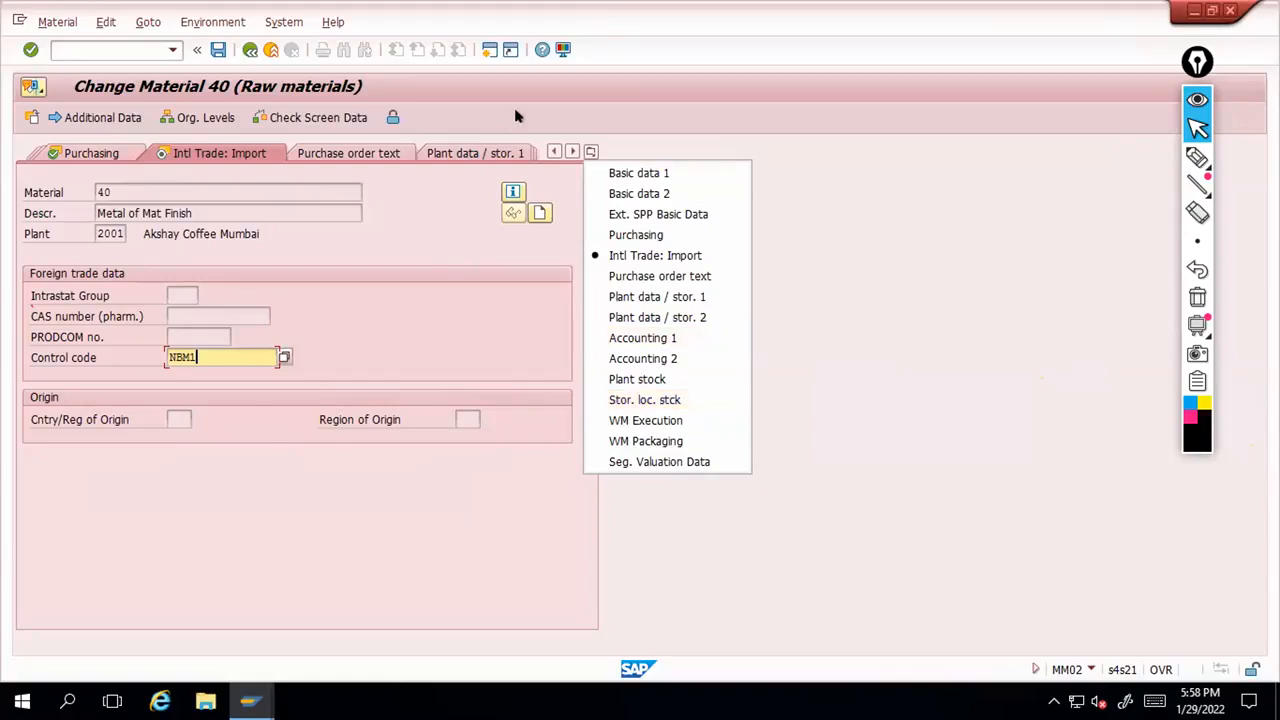
click(573, 112)
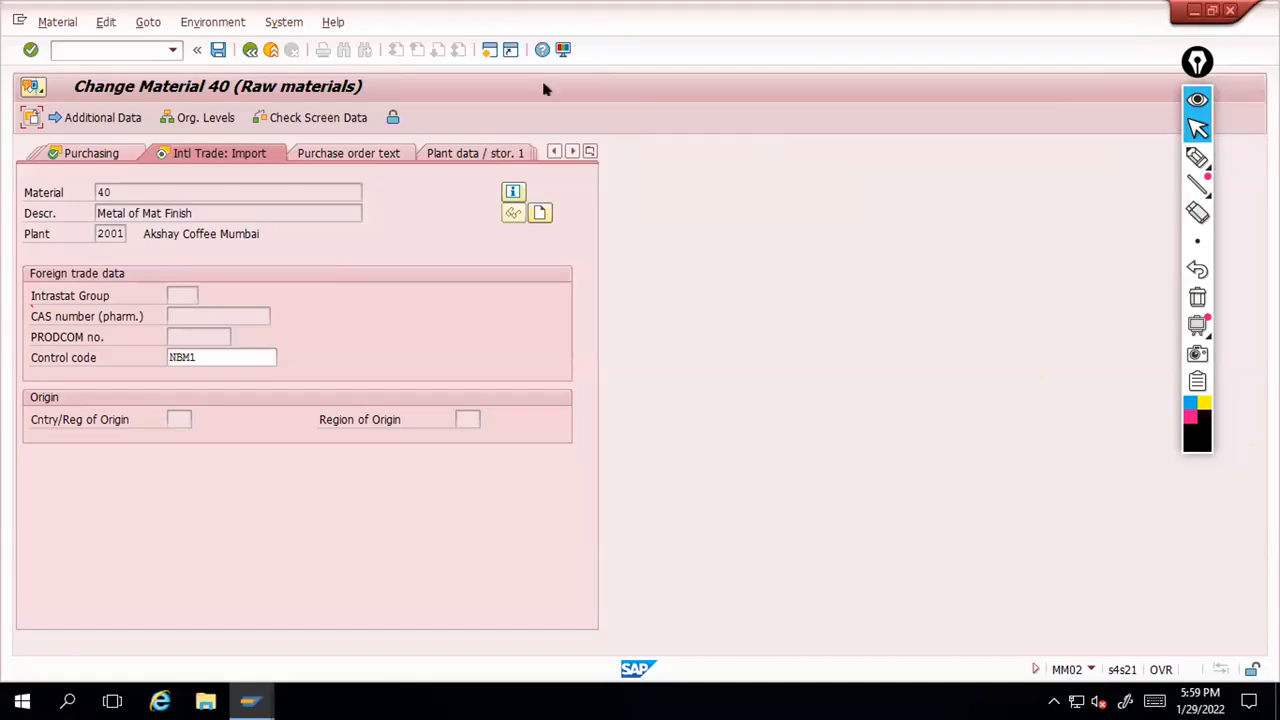
Open a new session and run transaction me23n to display the purchase order
click(489, 49)
text(me23n)
key(Return)
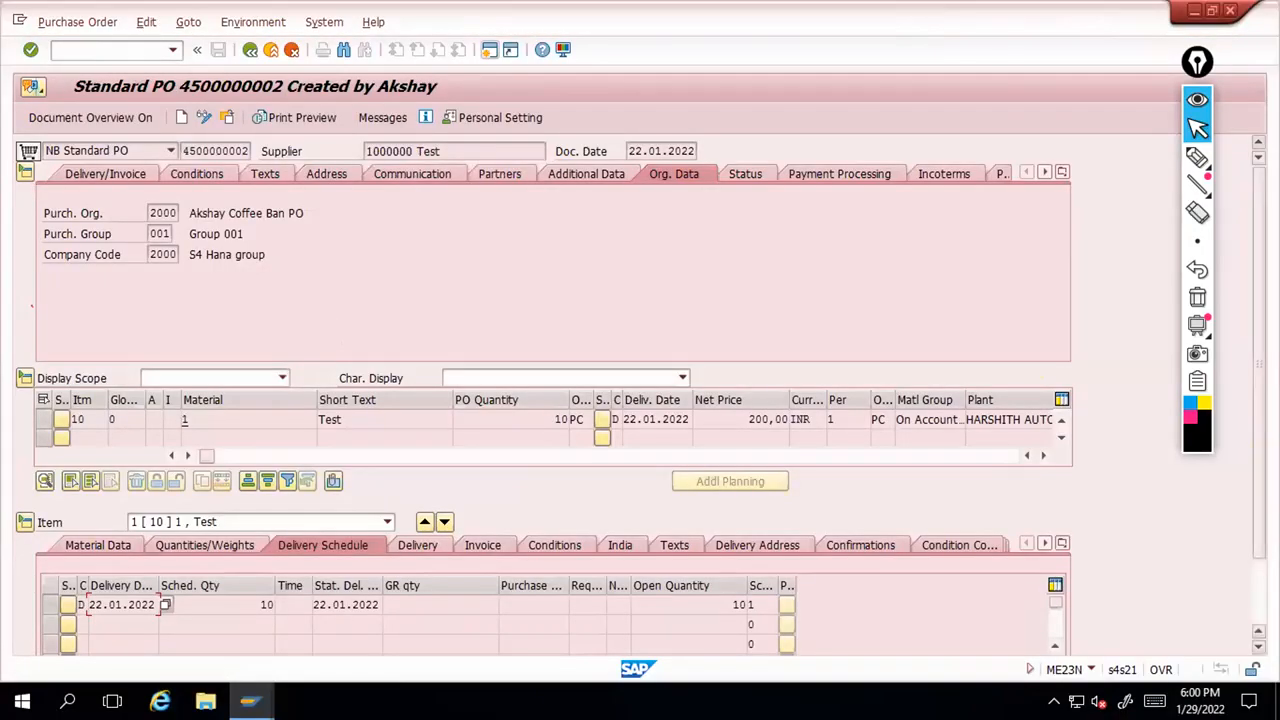
Open the purchase order item's invoice data, list the possible tax codes, and close the list
scroll(1258, 400, down, 2)
click(479, 465)
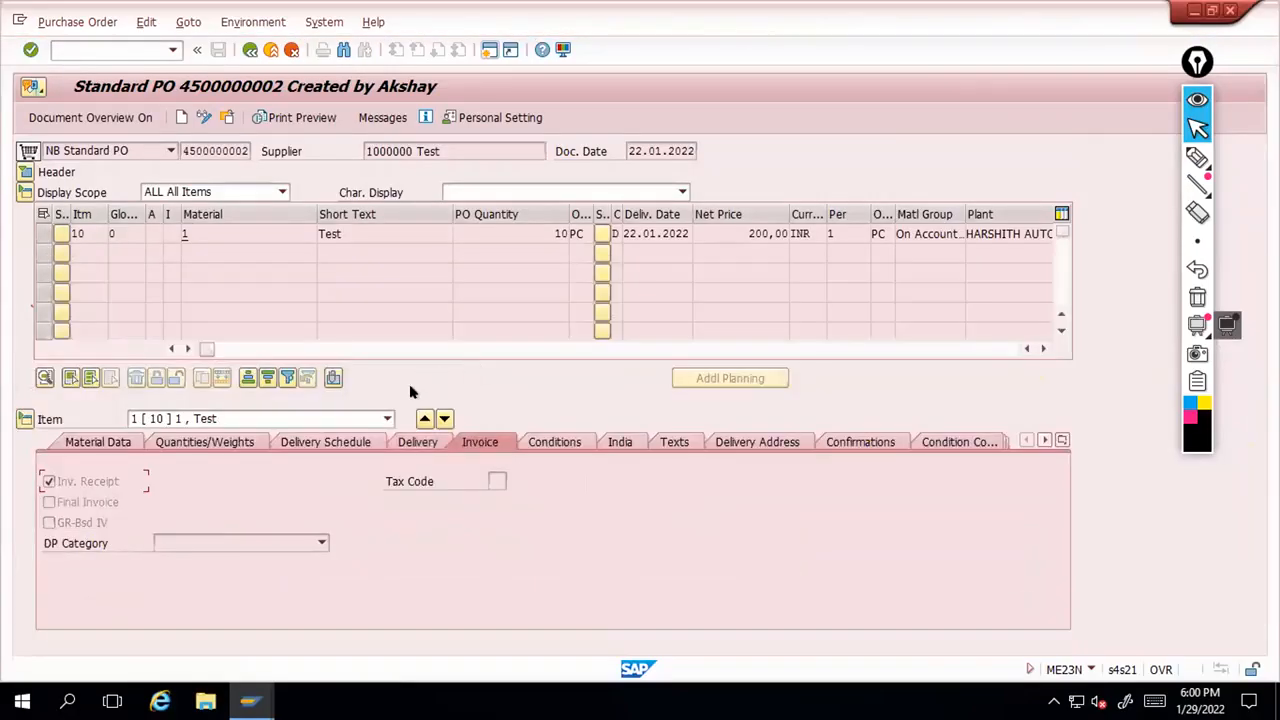
click(492, 480)
click(514, 481)
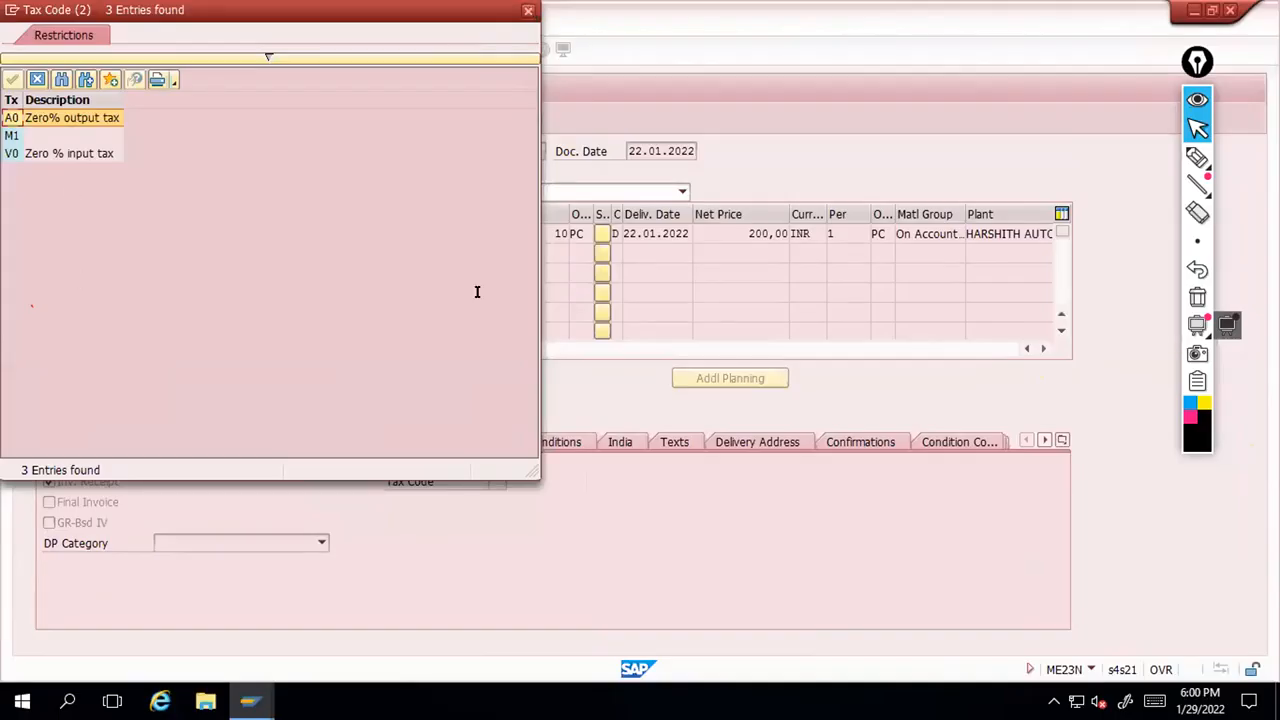
key(Escape)
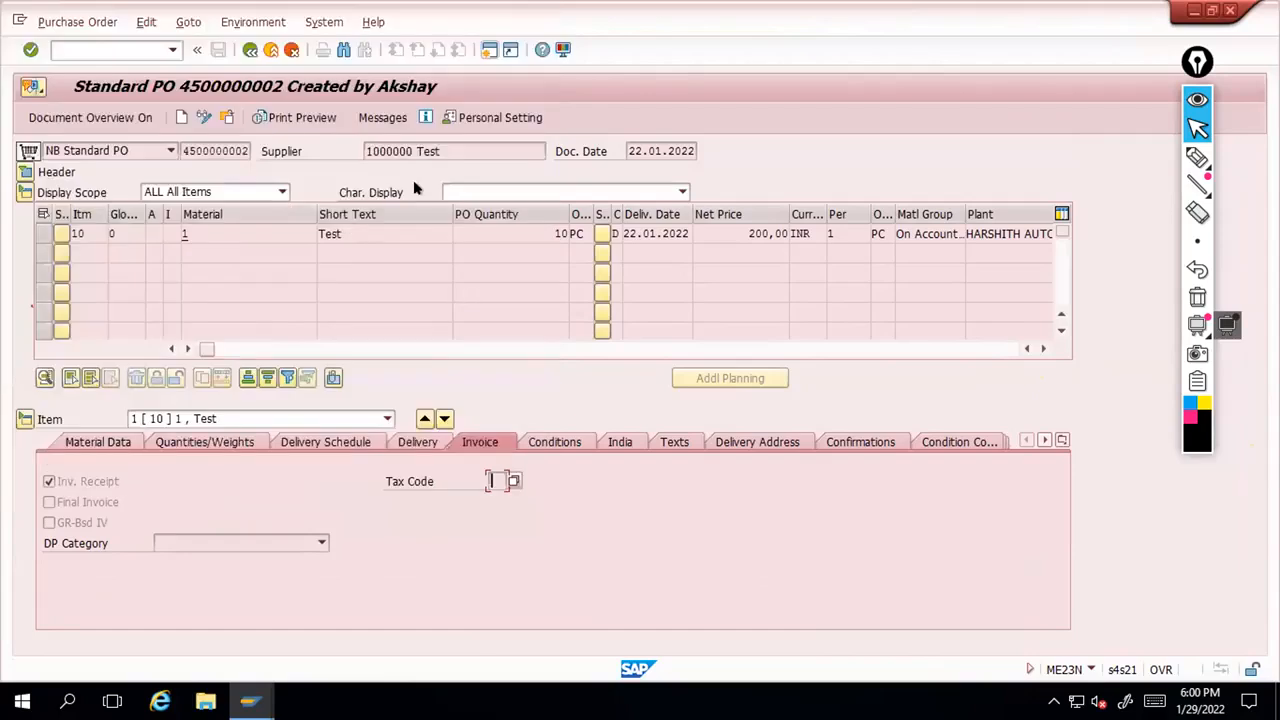
Open the supplier's business partner record from the purchase order and examine its vendor tax data
click(362, 151)
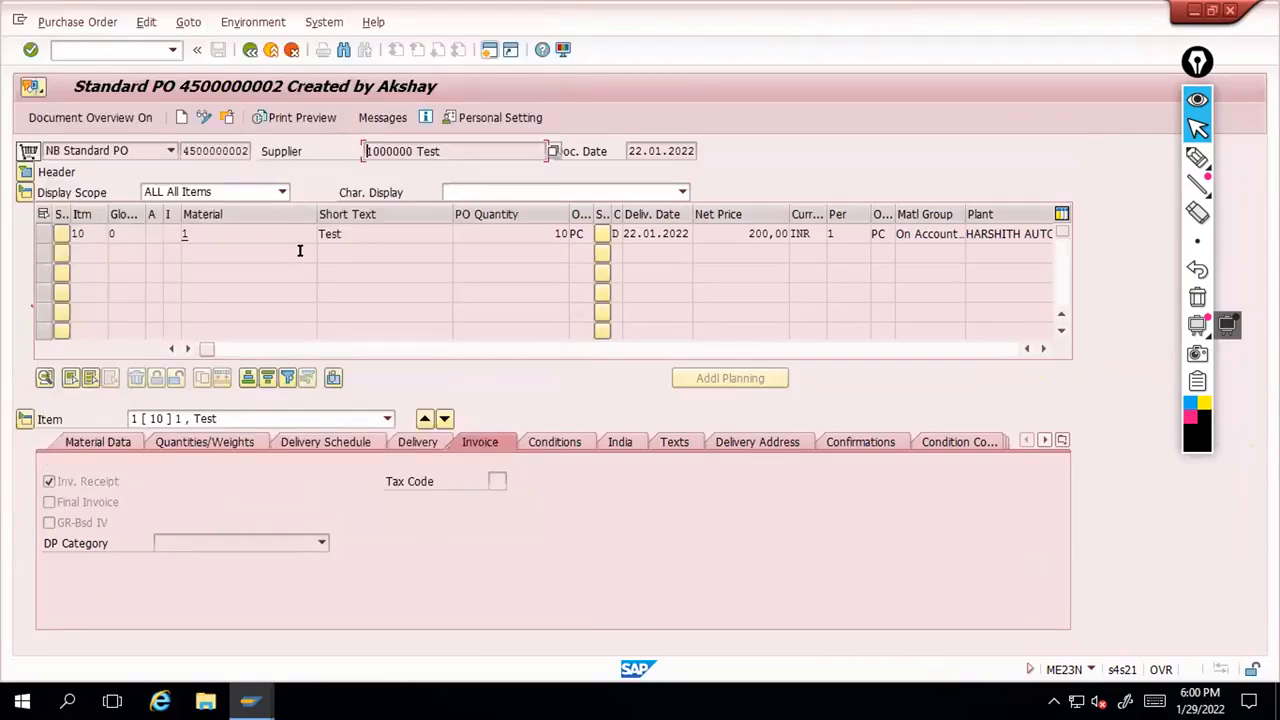
double_click(405, 151)
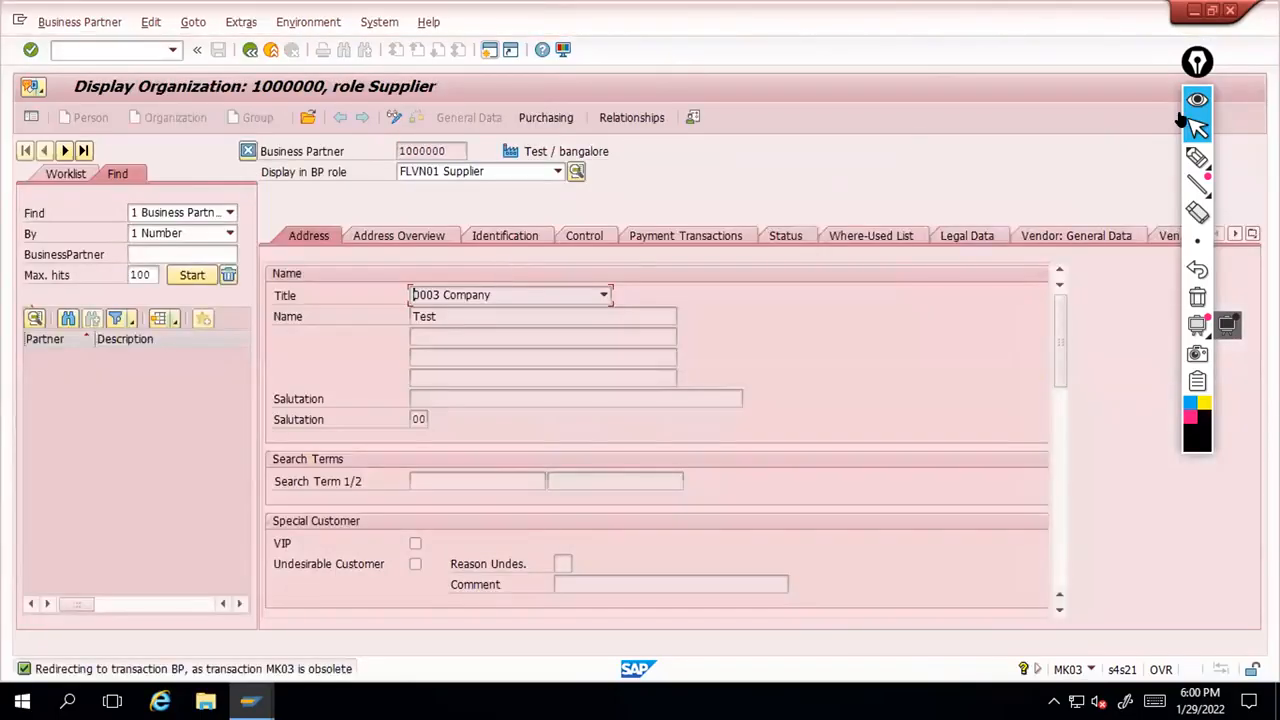
click(1252, 234)
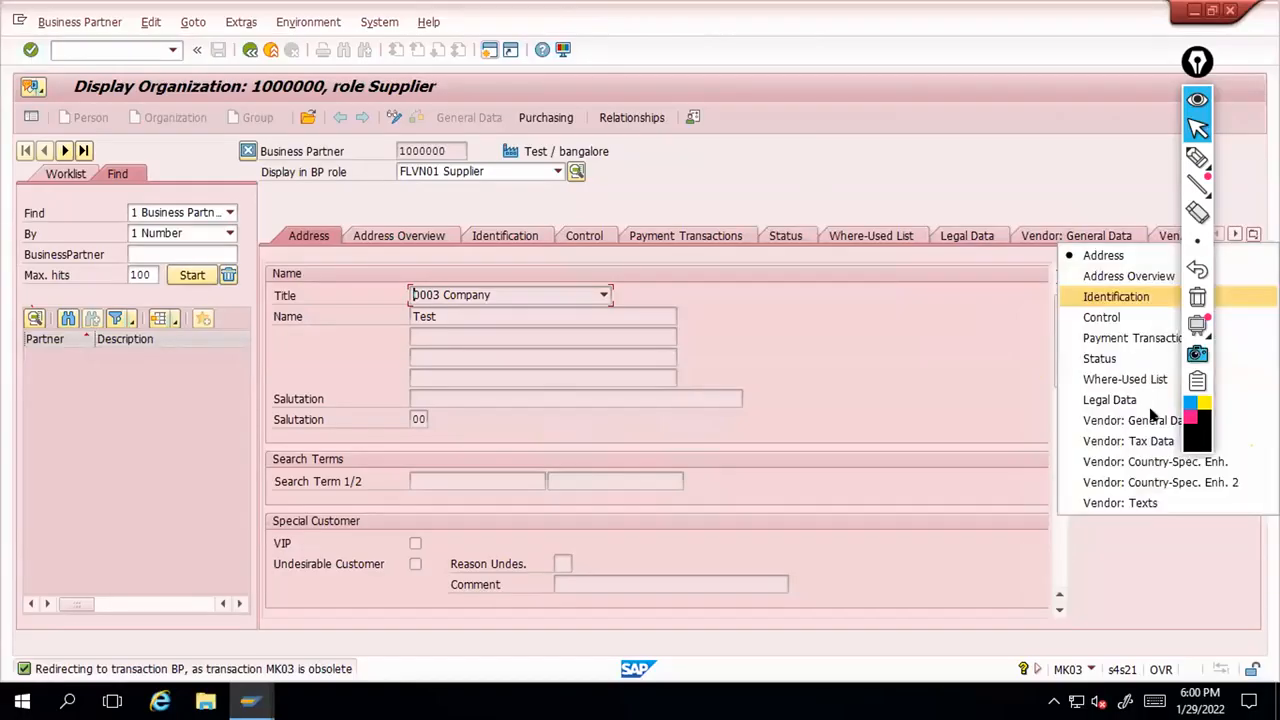
click(1048, 438)
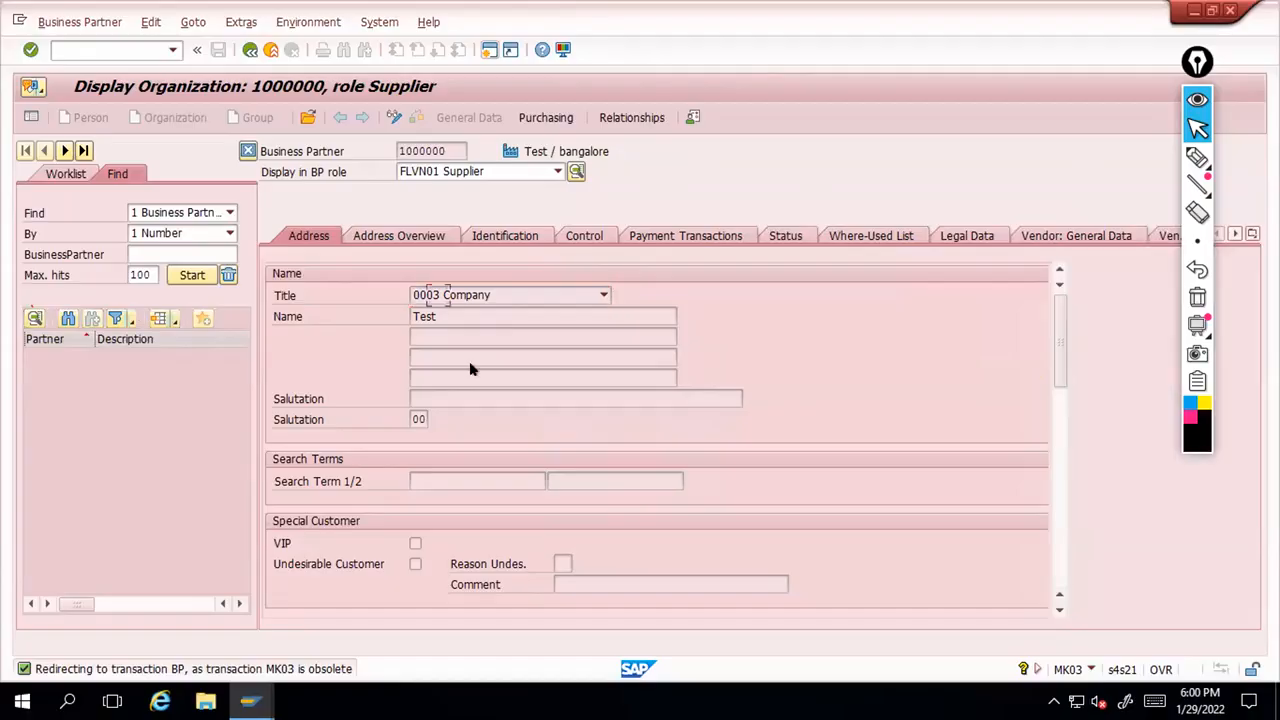
scroll(425, 346, down, 2)
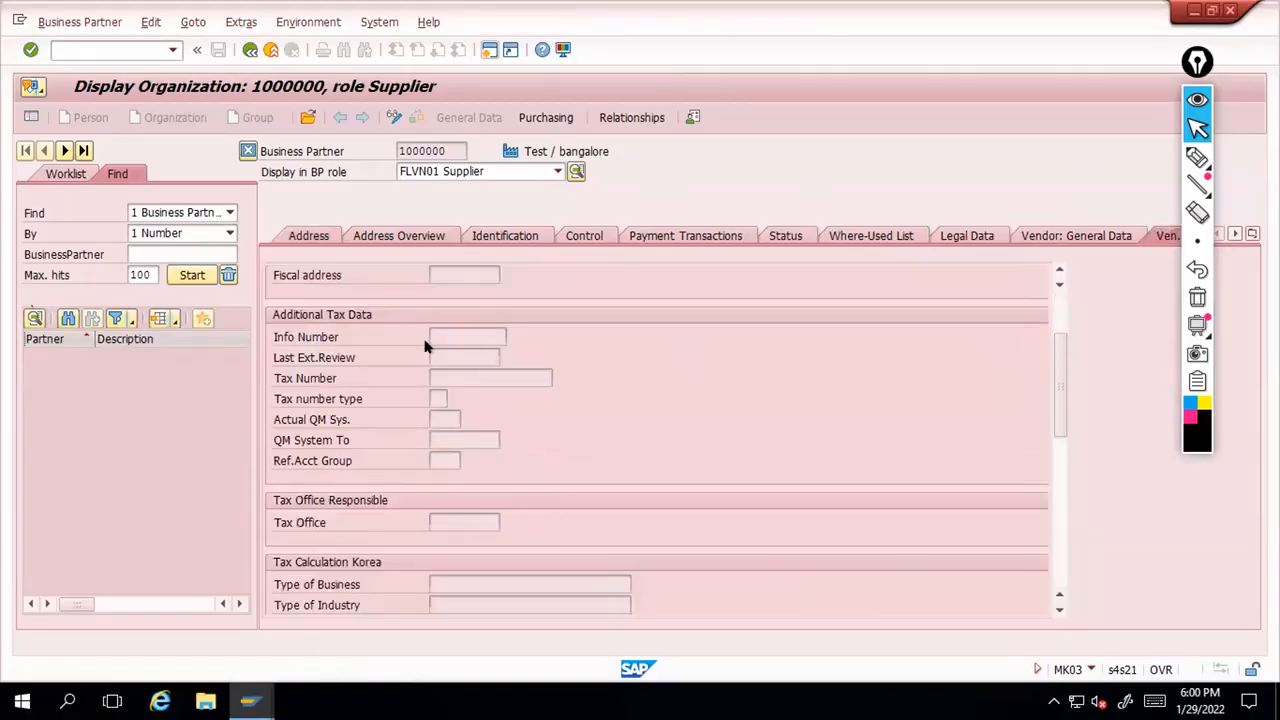
scroll(426, 339, down, 4)
scroll(427, 342, down, 4)
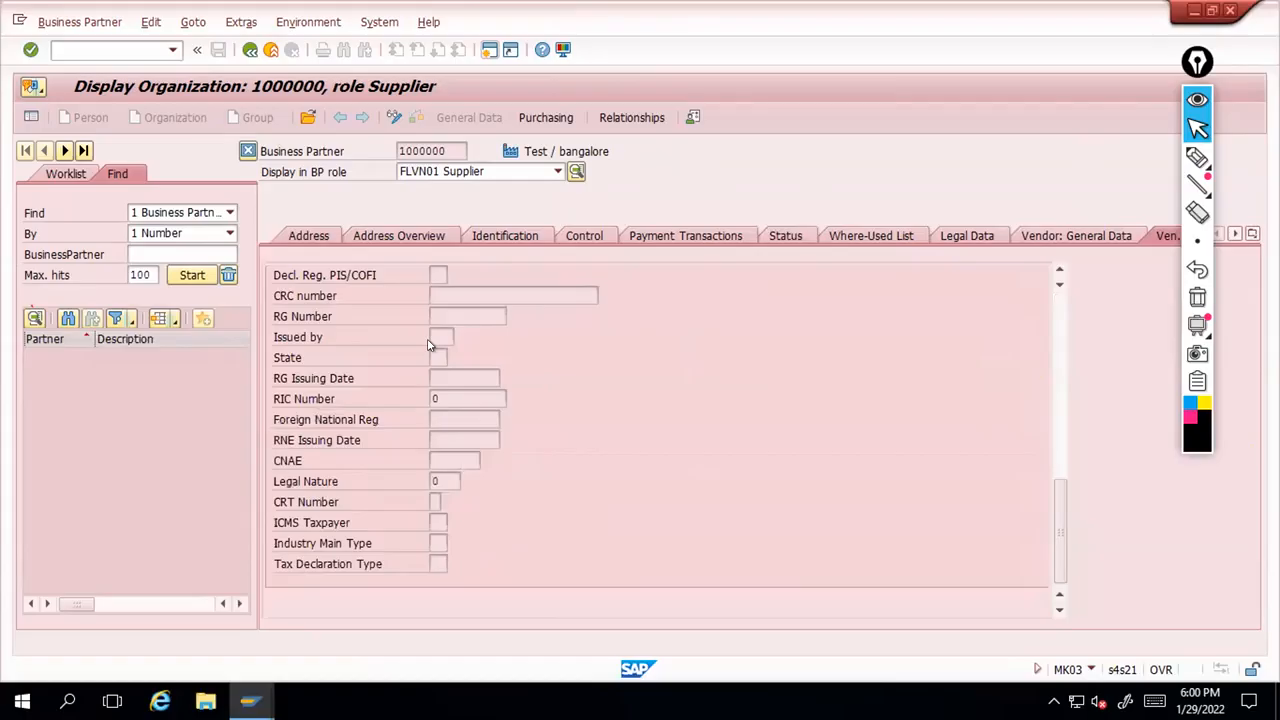
scroll(430, 344, up, 10)
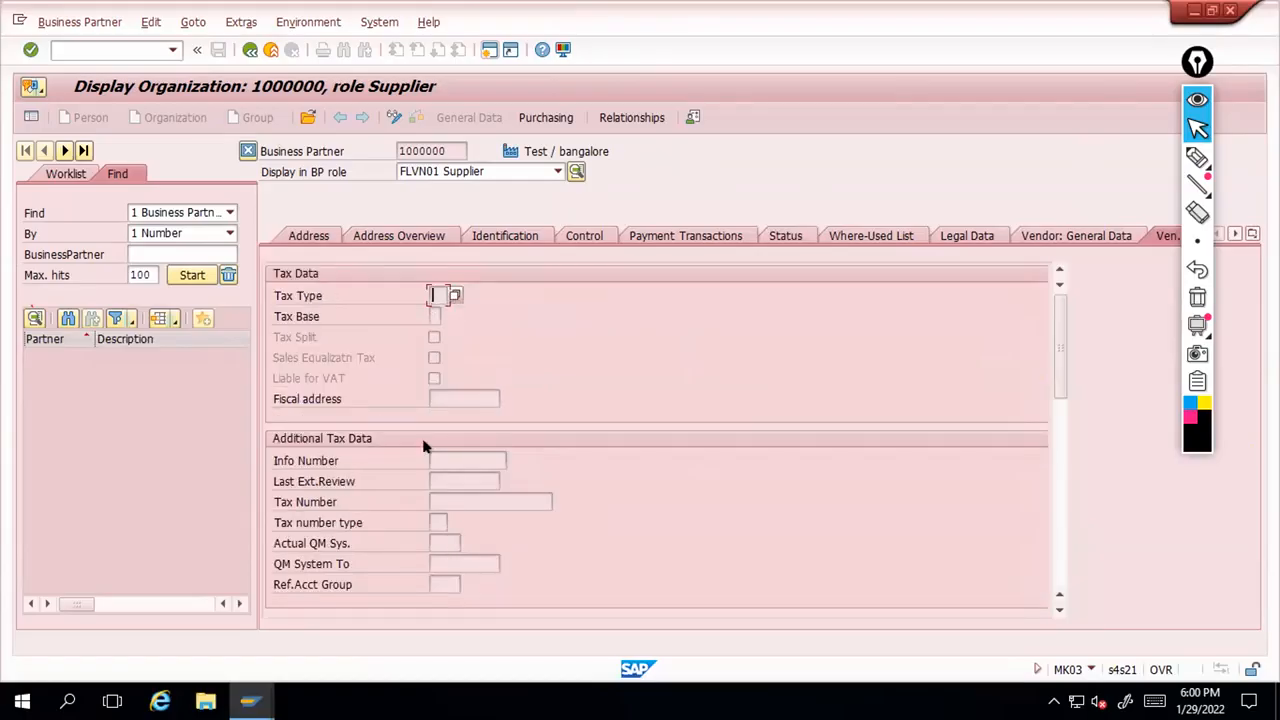
scroll(444, 403, down, 5)
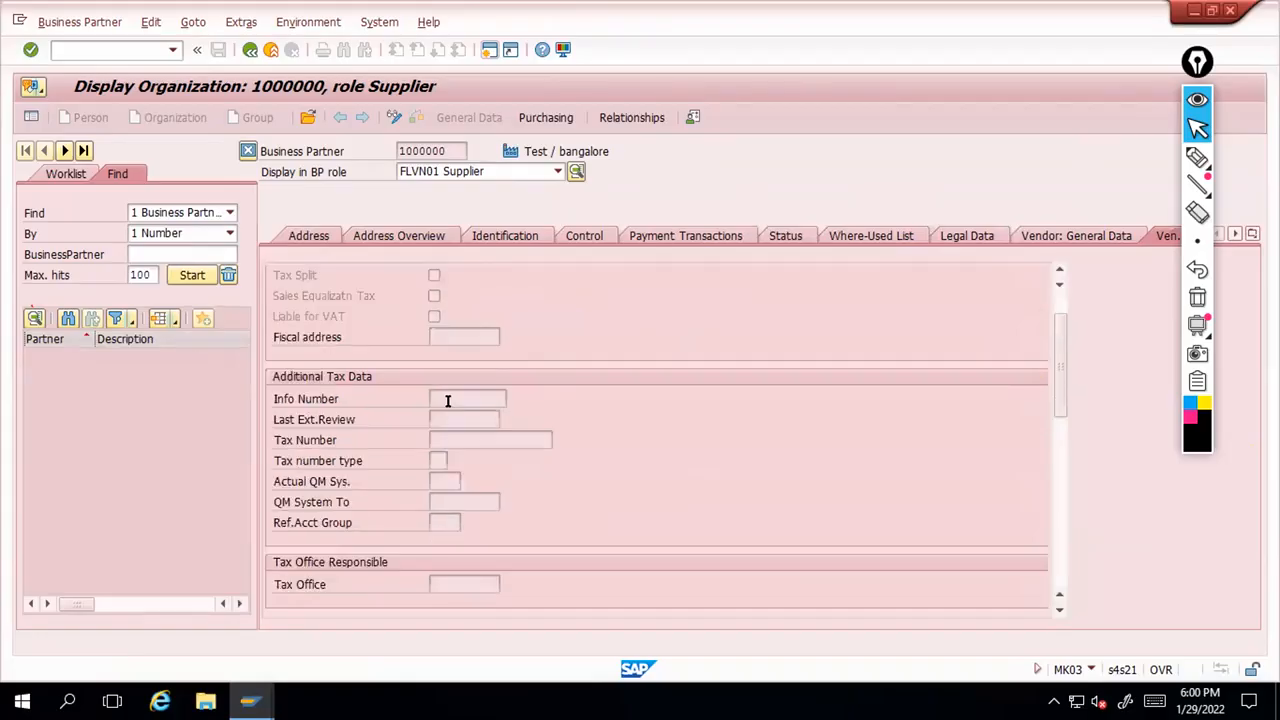
scroll(444, 395, up, 5)
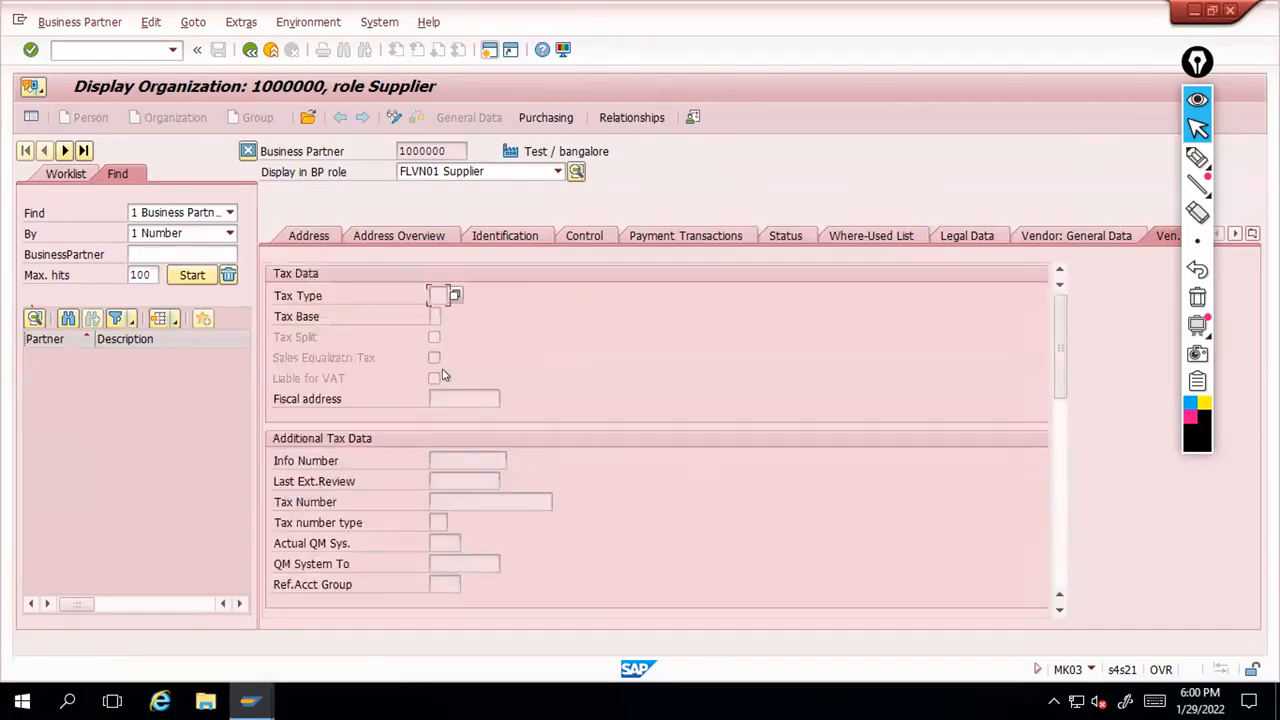
Return to the purchase order's tax code, open a new session, and run transaction miro for company code 2000
key(alt+Tab)
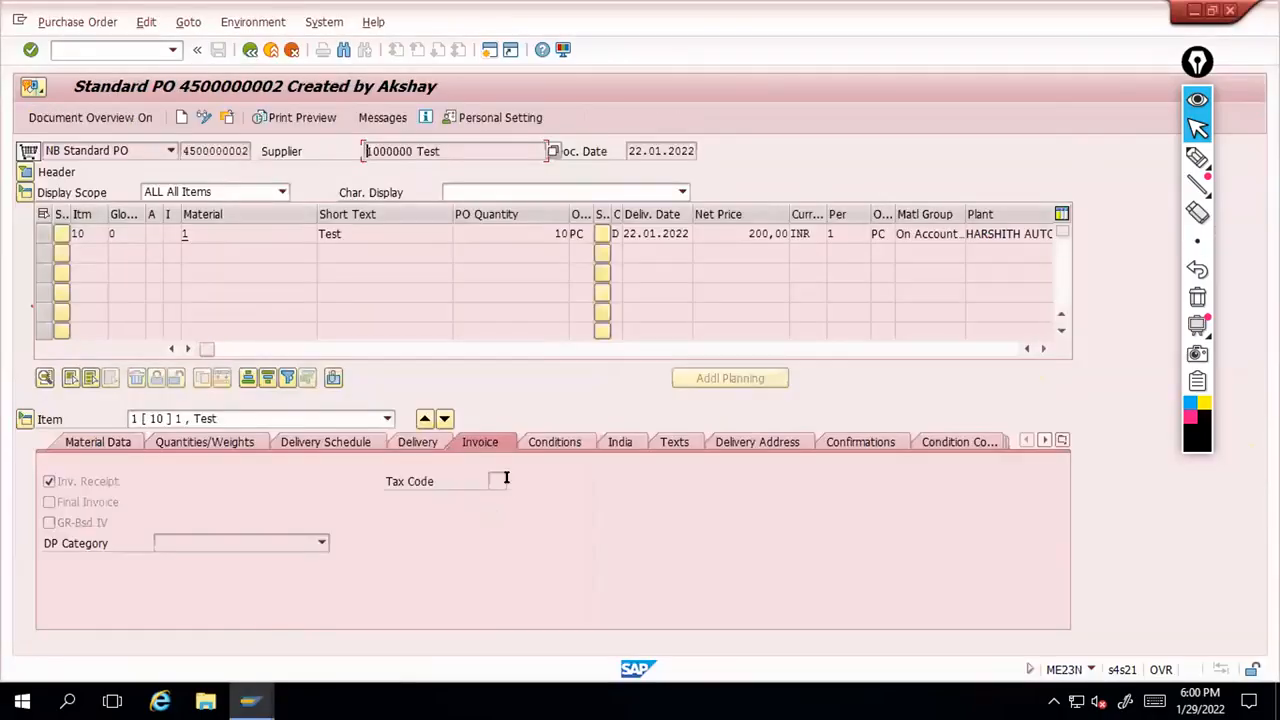
click(500, 480)
click(489, 49)
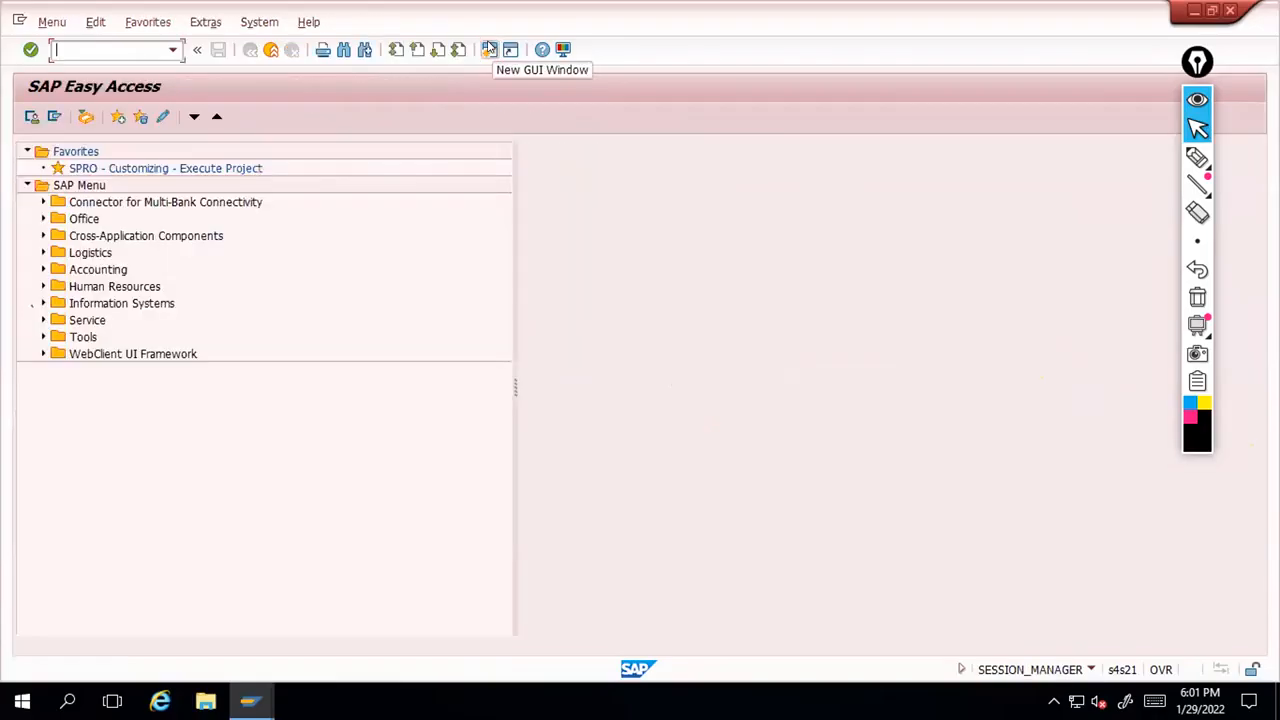
text(mirop)
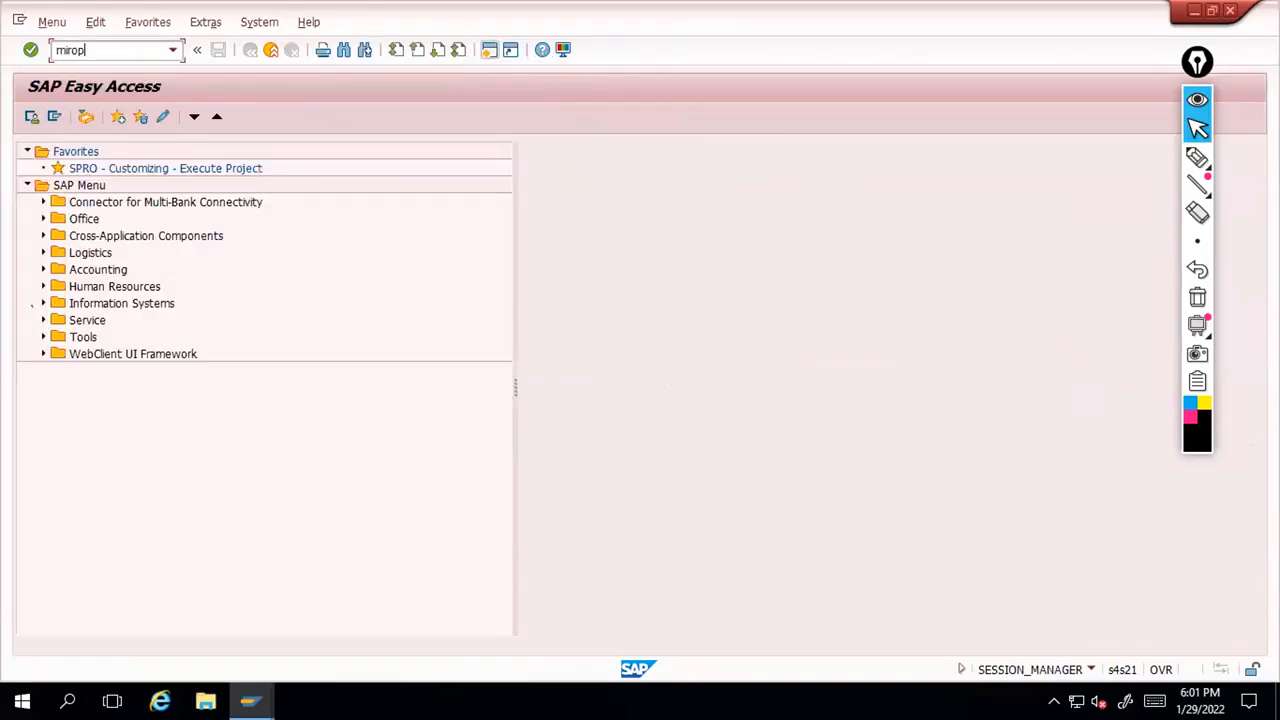
key(BackSpace)
key(BackSpace)
text(o)
key(Return)
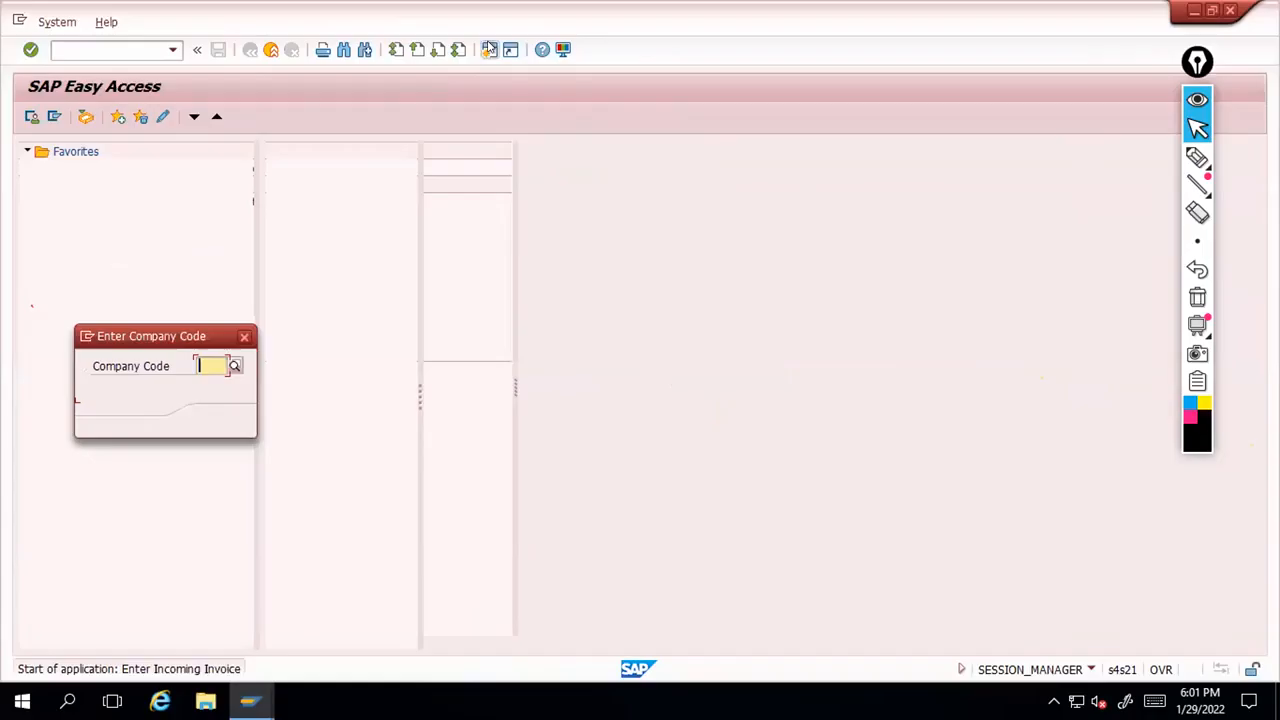
text(2000)
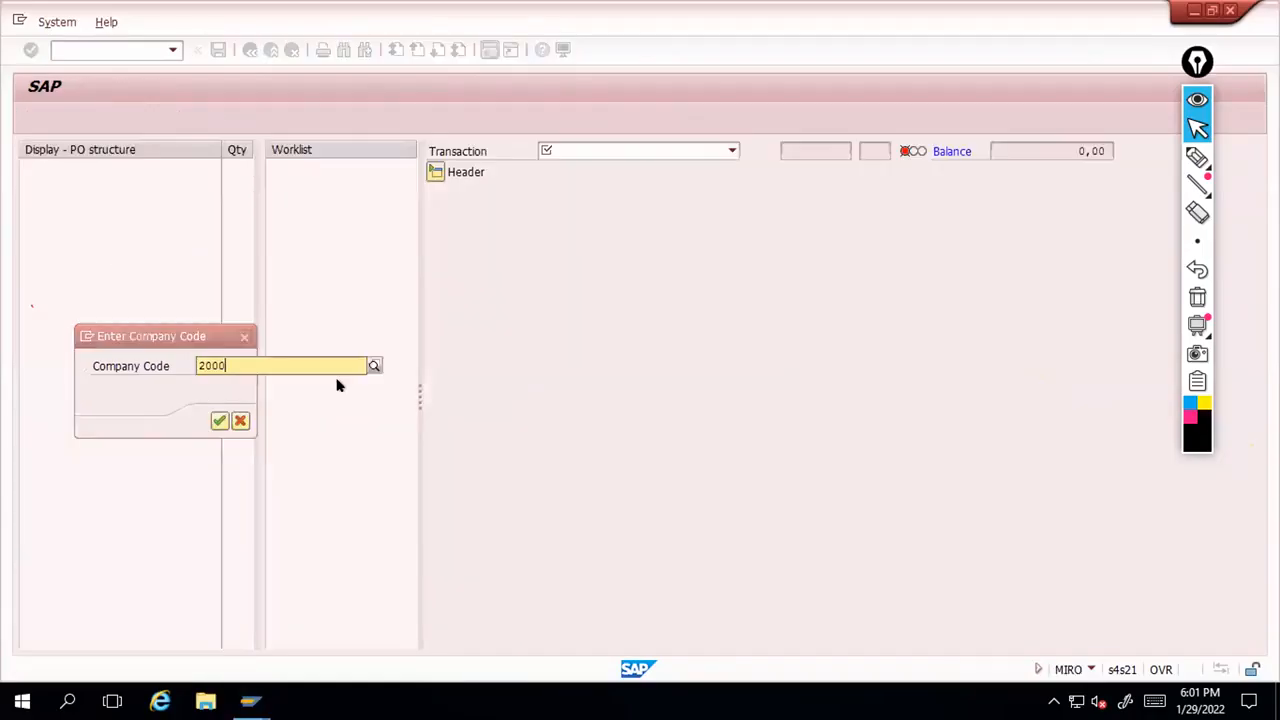
click(275, 405)
key(Return)
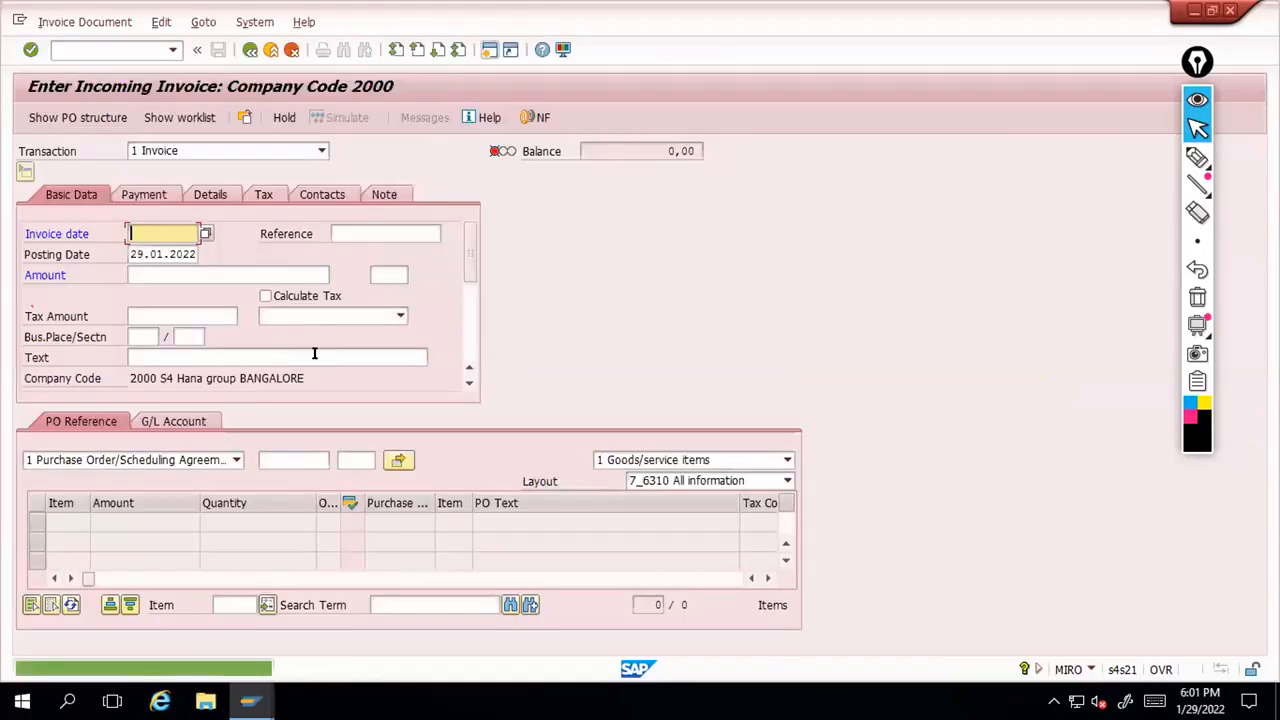
List the tax codes available for the incoming invoice's tax amount, and leave invoice entry without choosing one
click(131, 315)
click(398, 316)
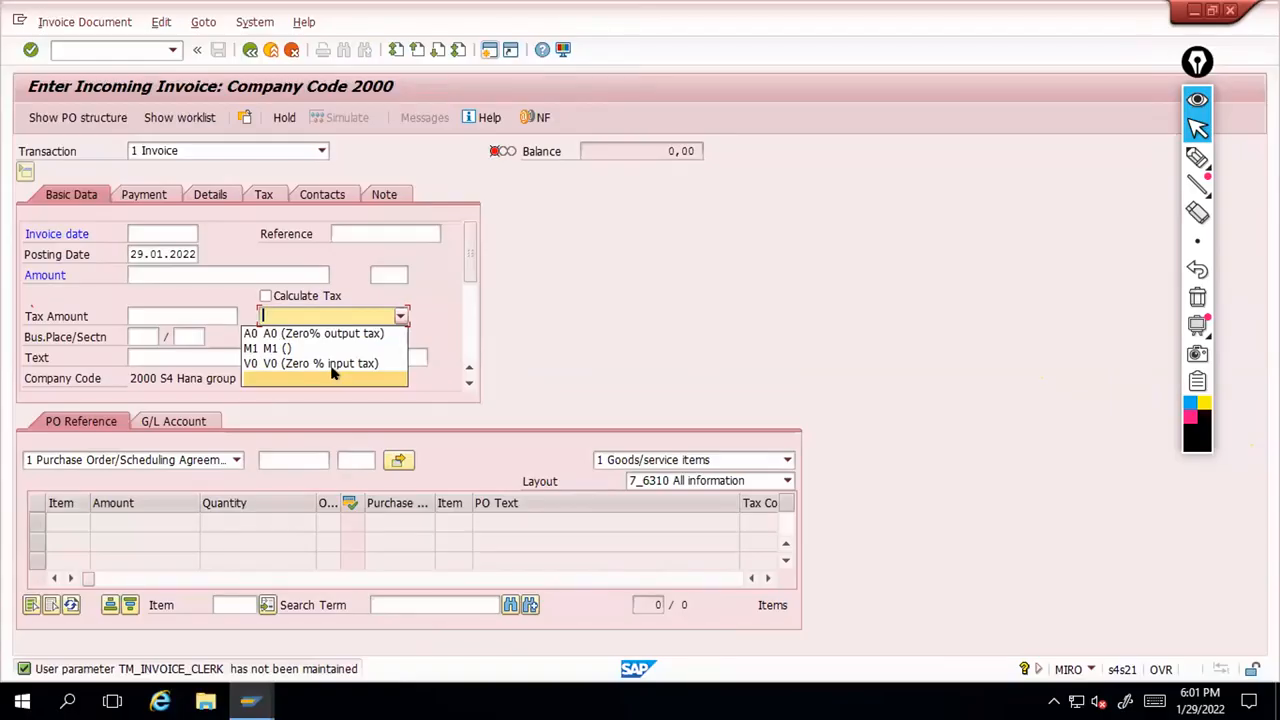
key(Up)
key(Up)
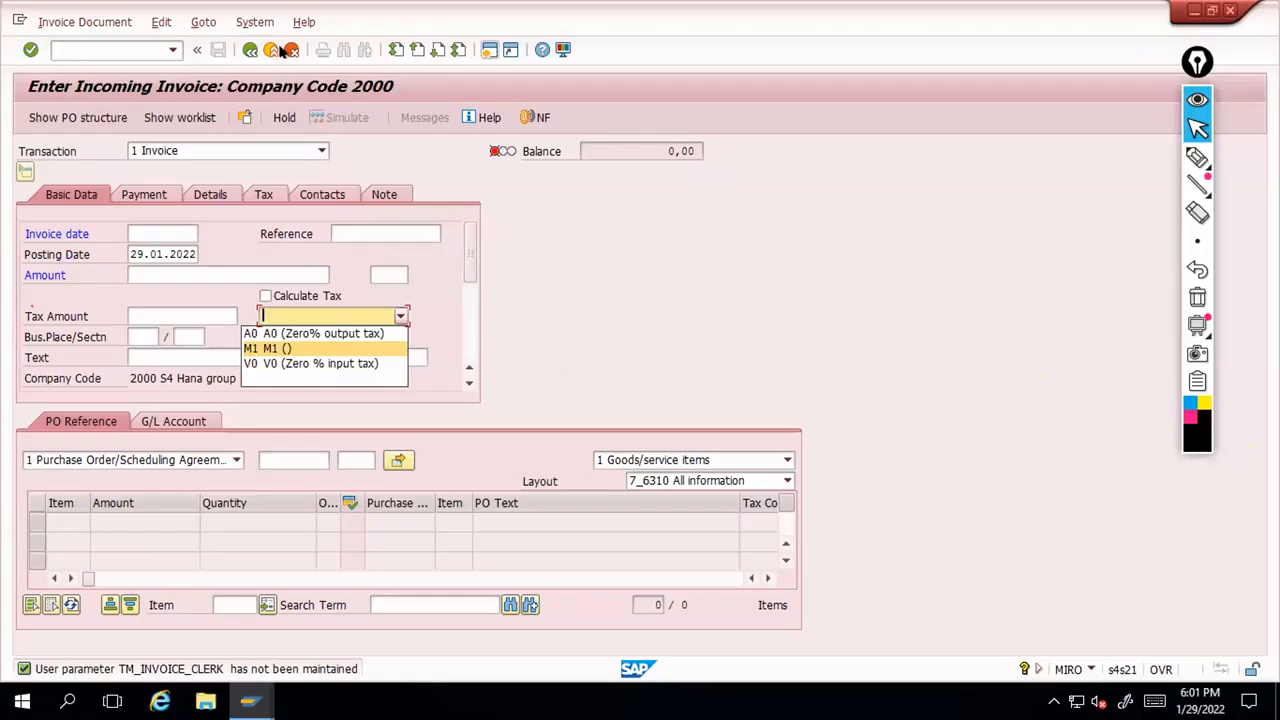
click(249, 50)
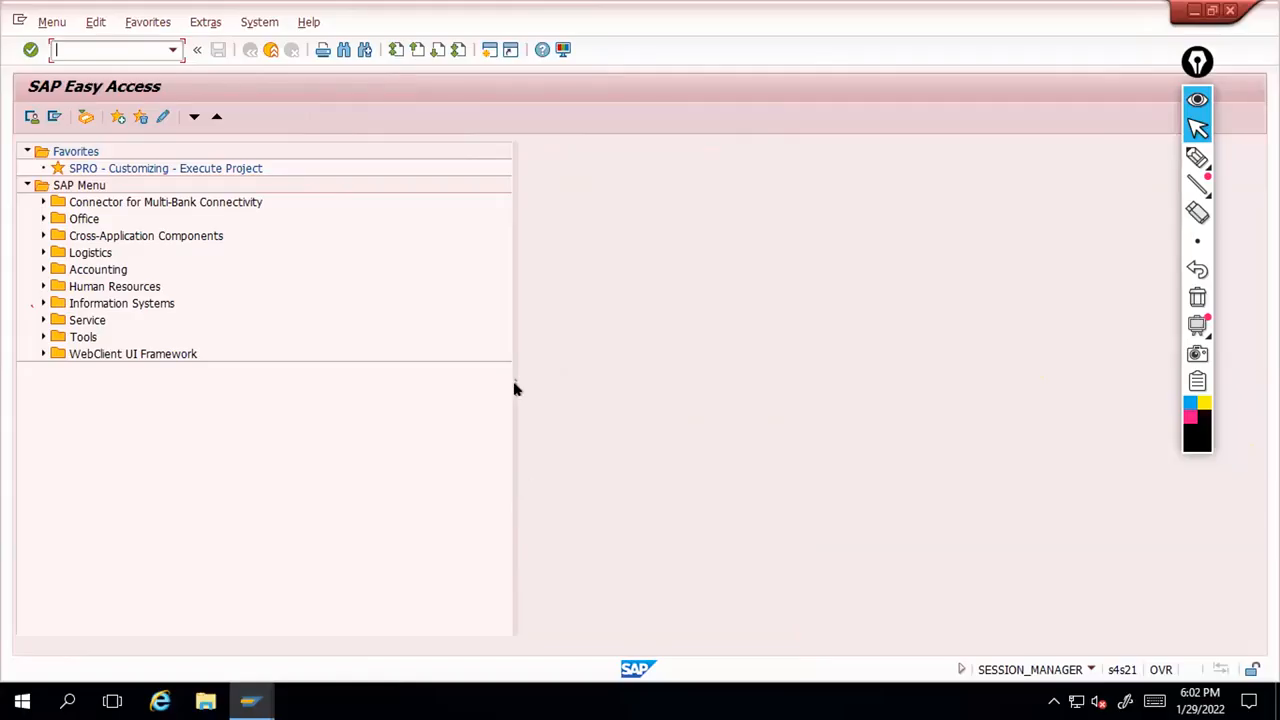
Return to the change session for material 40 and clear the control code in its Intl Trade: Import view
key(alt+Tab)
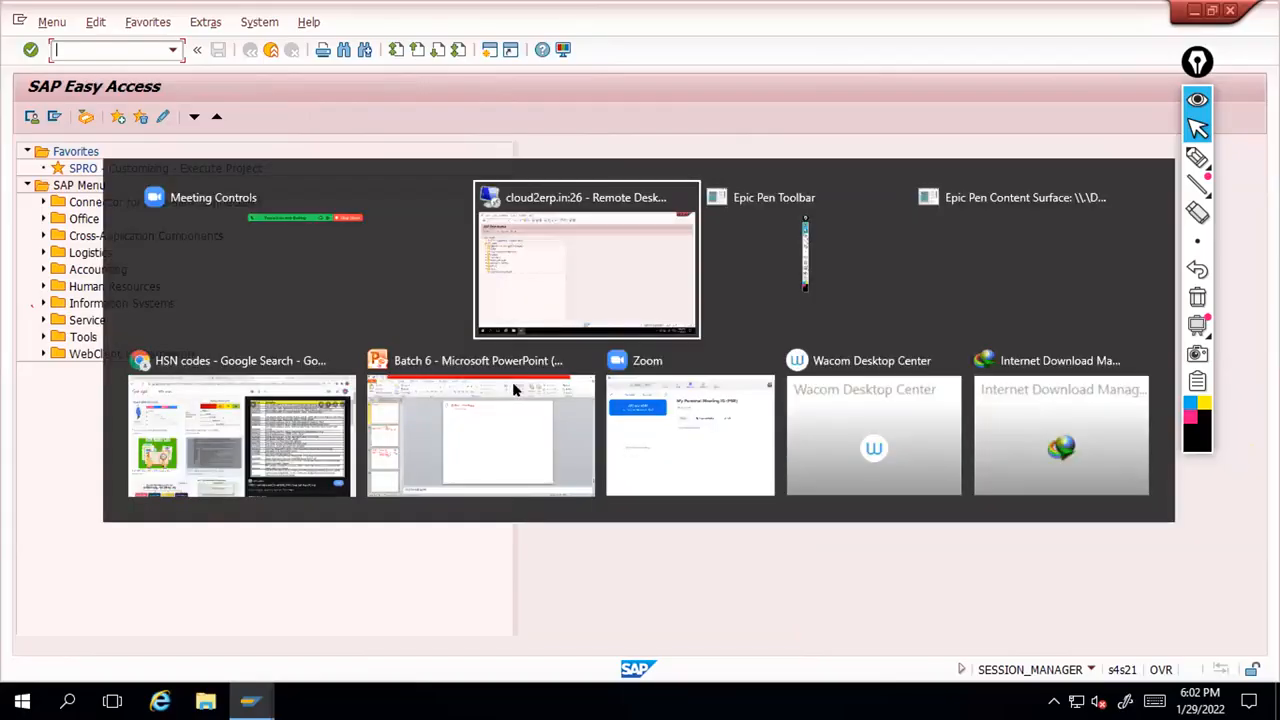
key(alt+Tab)
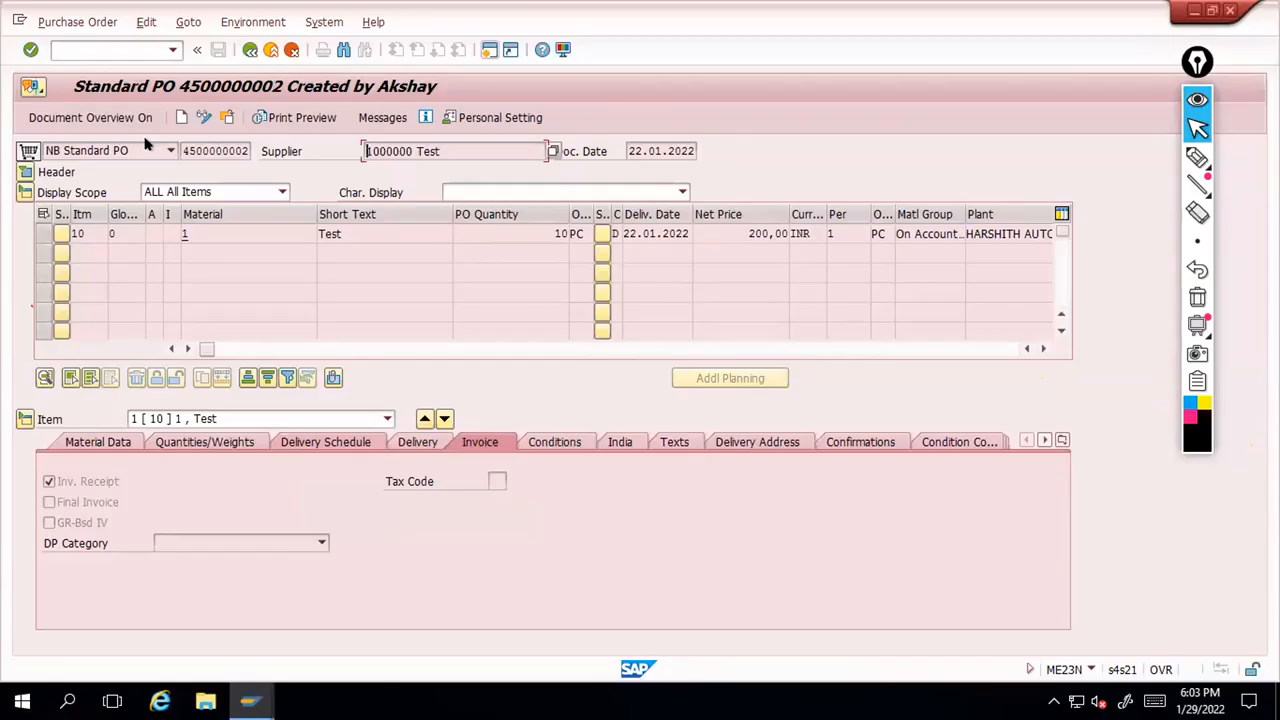
key(alt+Tab)
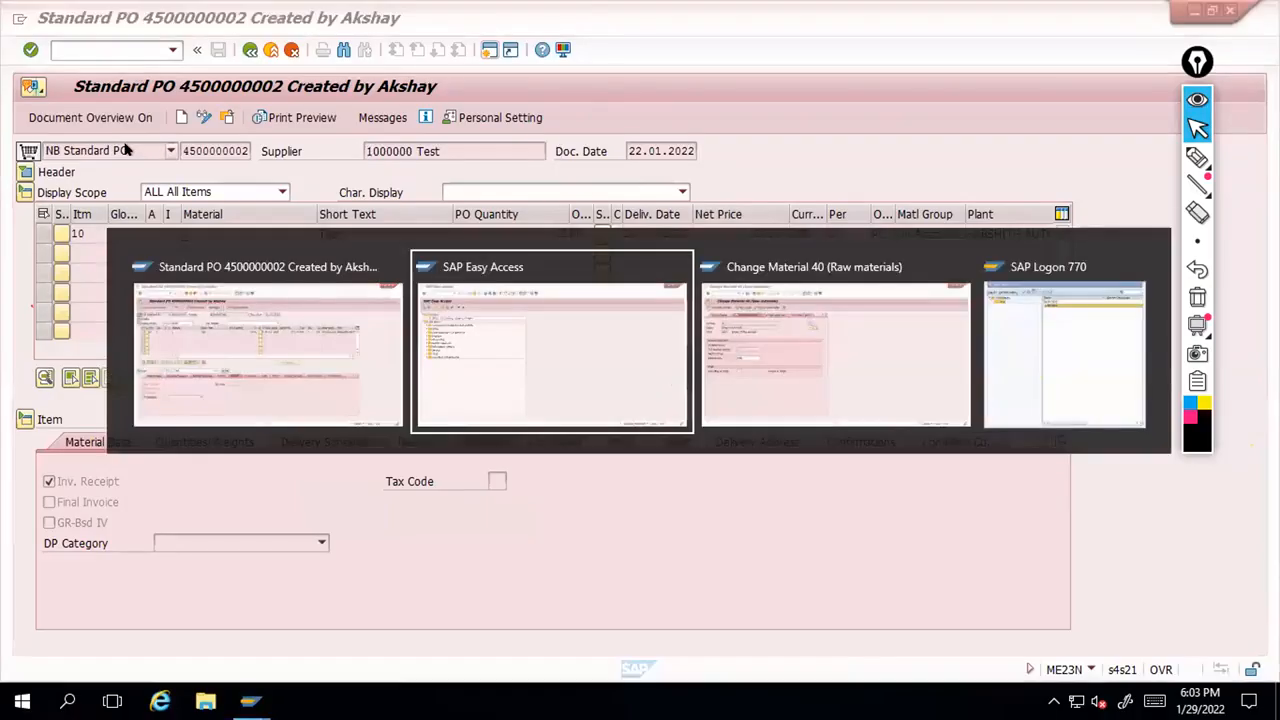
key(alt+Tab)
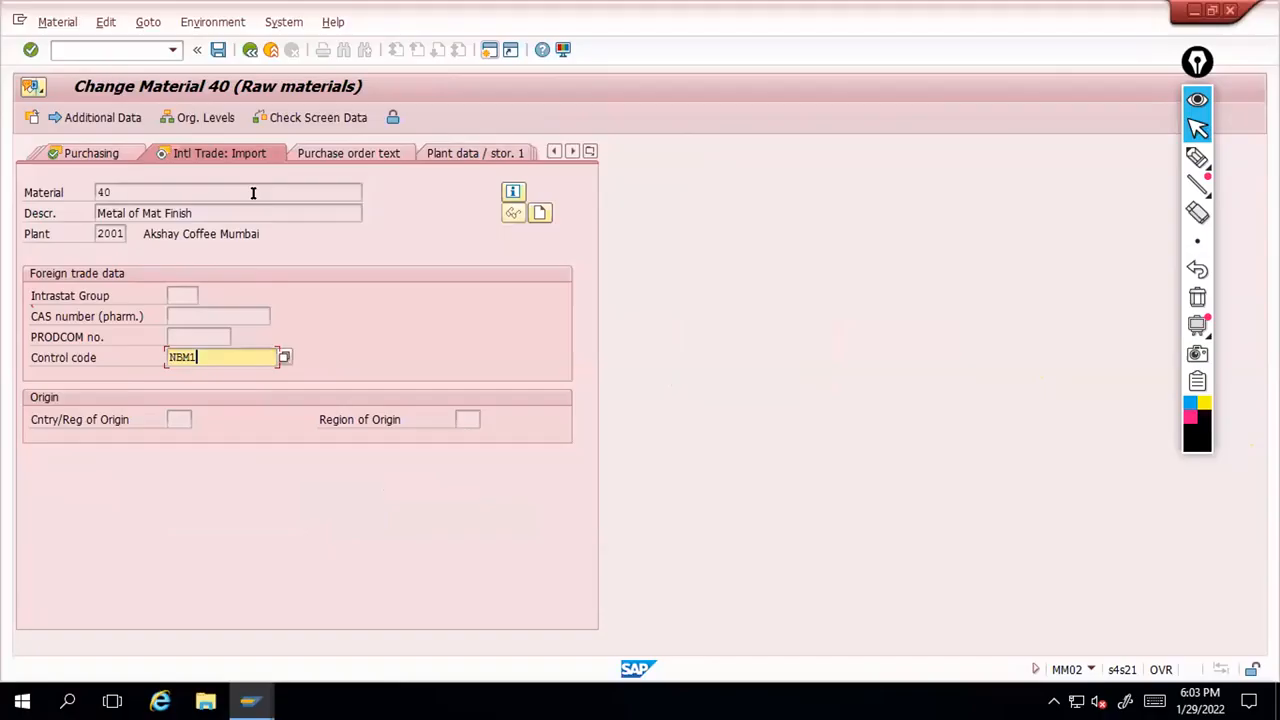
click(553, 151)
click(553, 151)
click(553, 151)
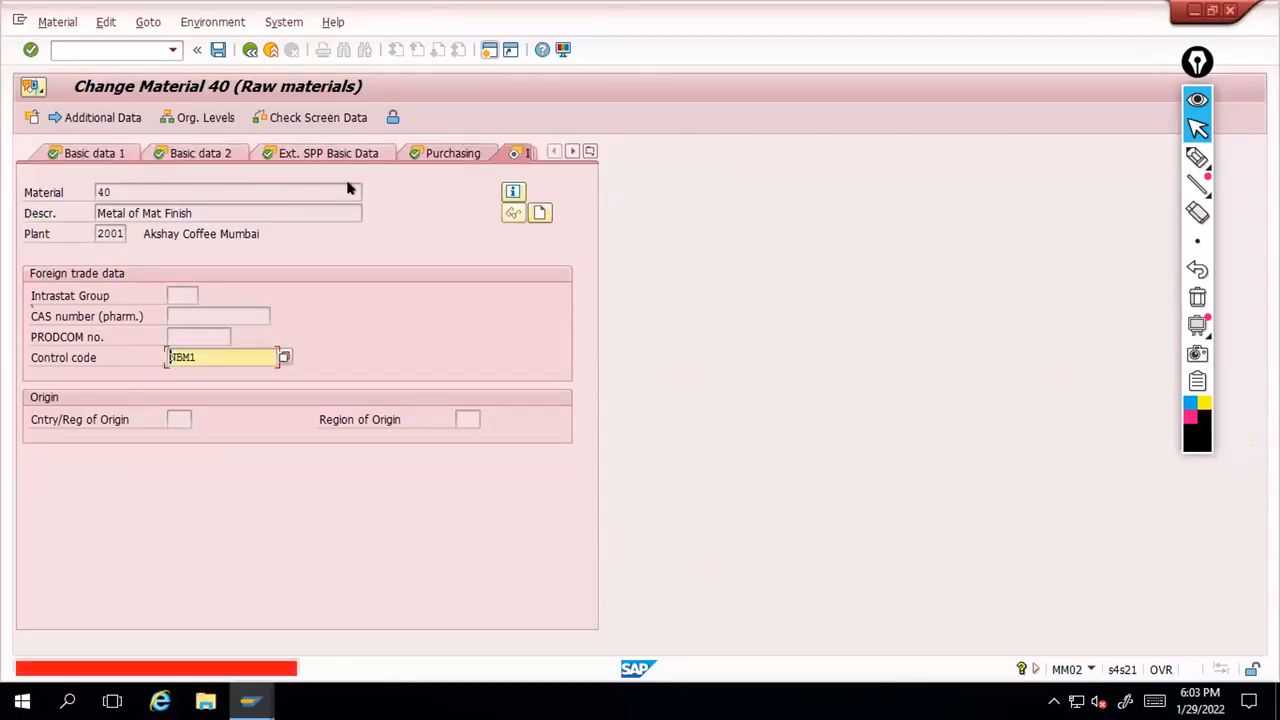
click(221, 352)
key(BackSpace)
key(BackSpace)
key(BackSpace)
key(BackSpace)
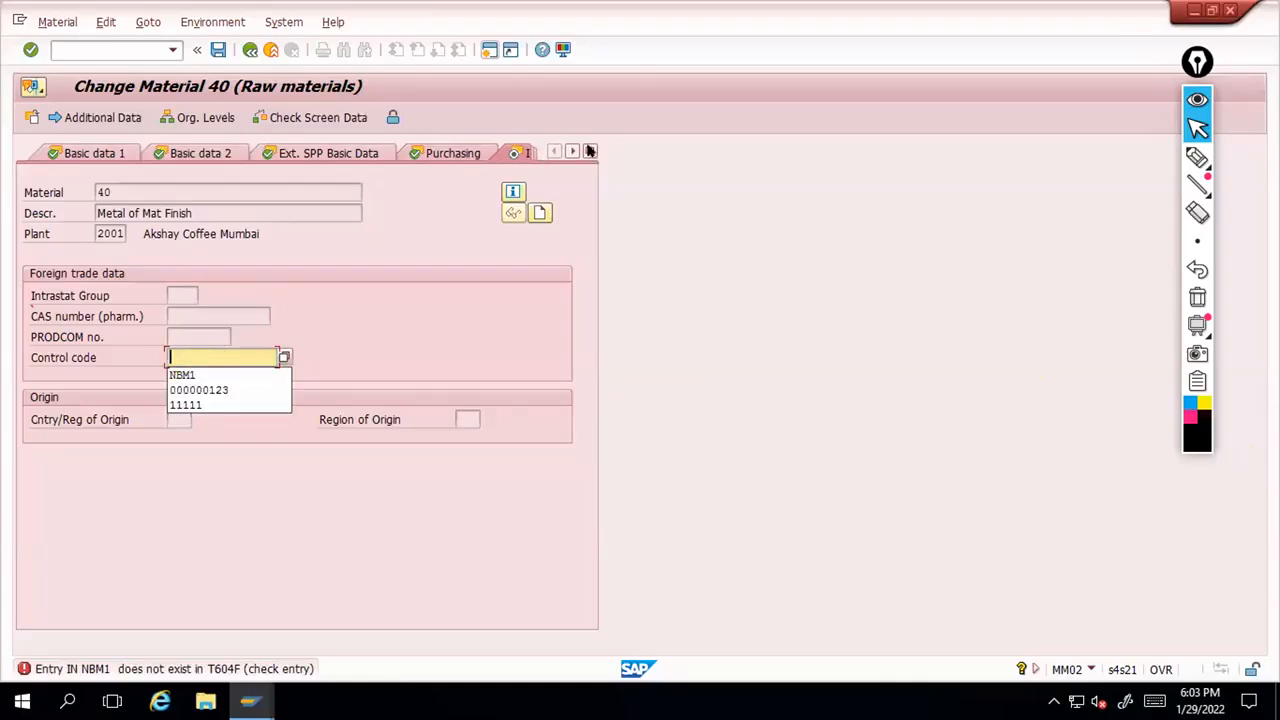
Display the list of material 40's views to review where Intl Trade: Import sits, and close the list
click(590, 151)
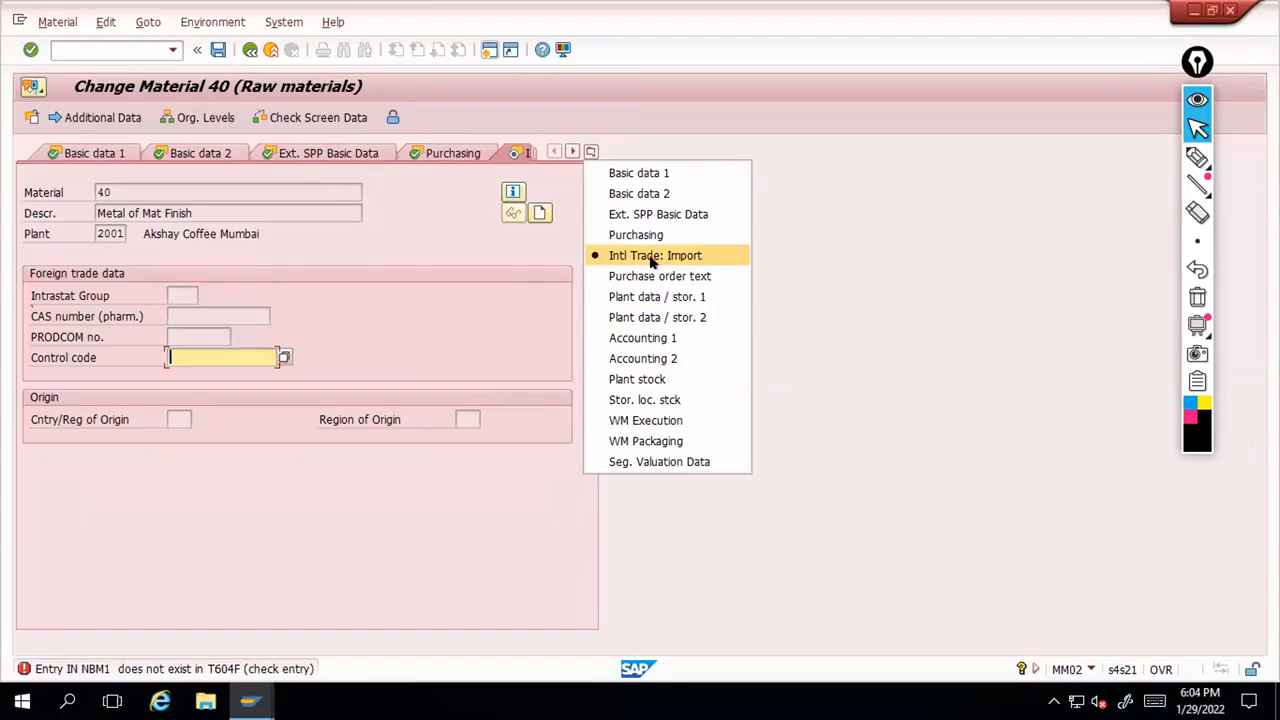
click(444, 257)
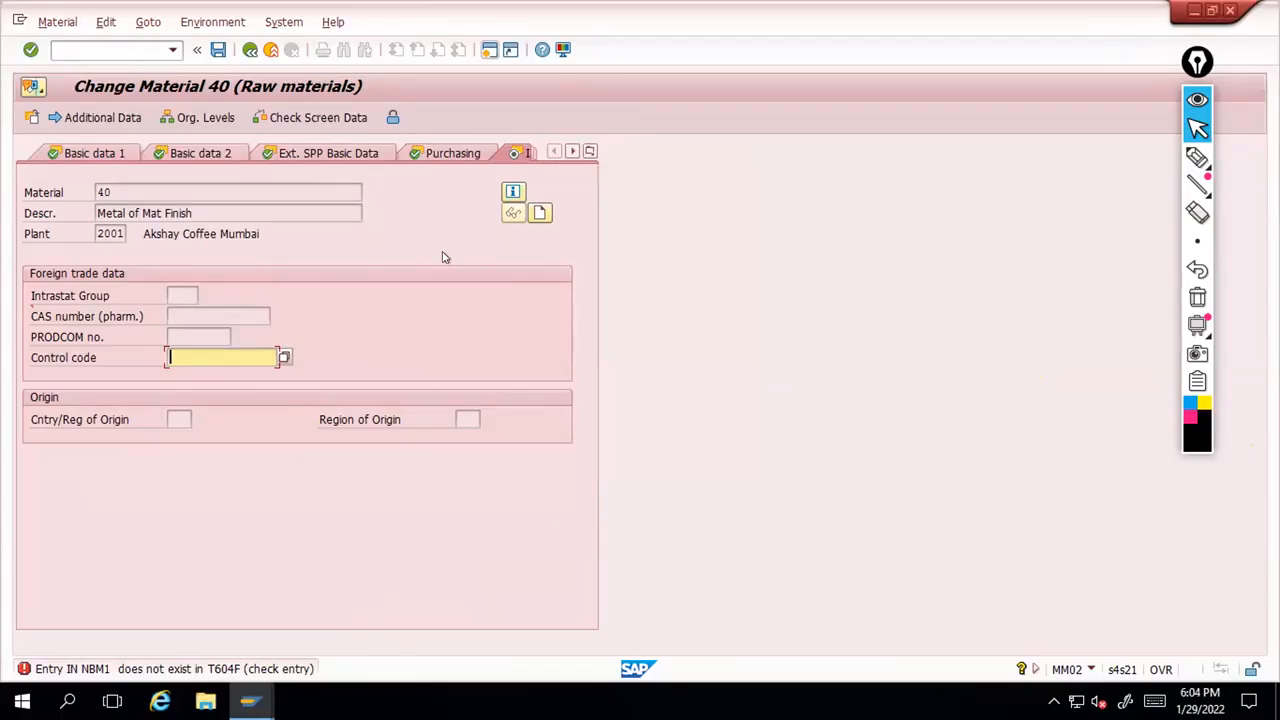
click(590, 151)
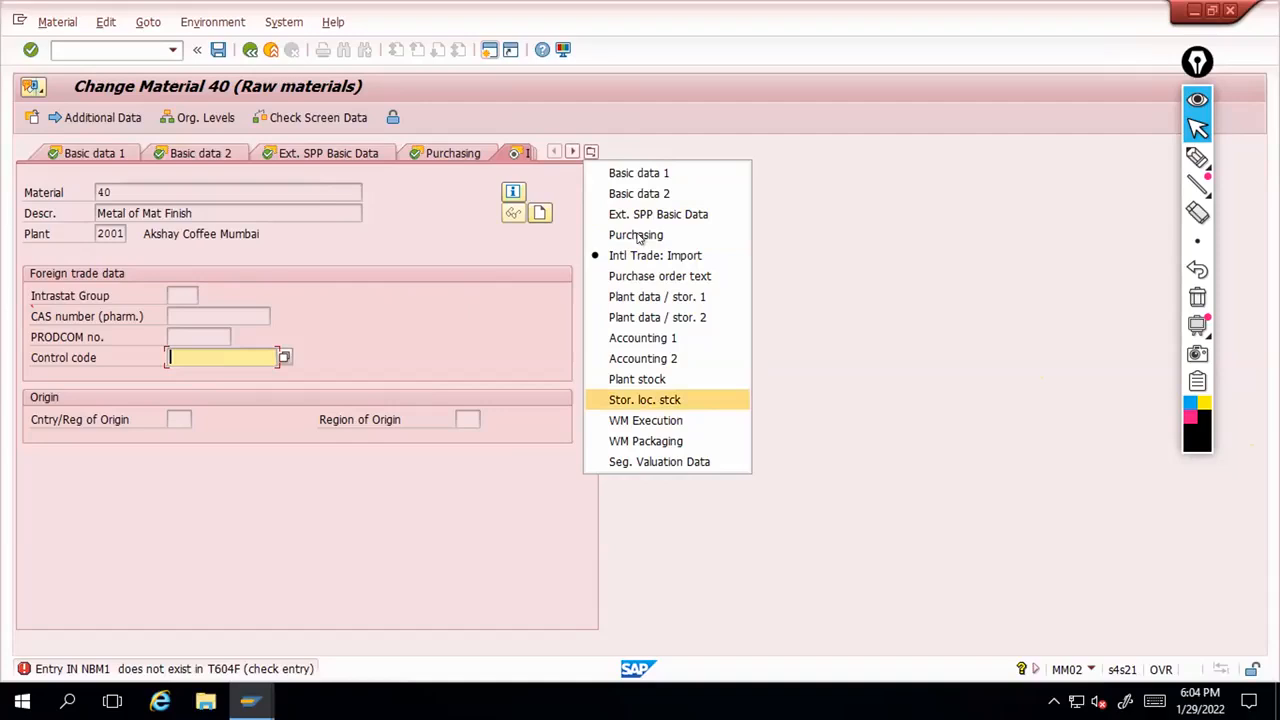
click(633, 143)
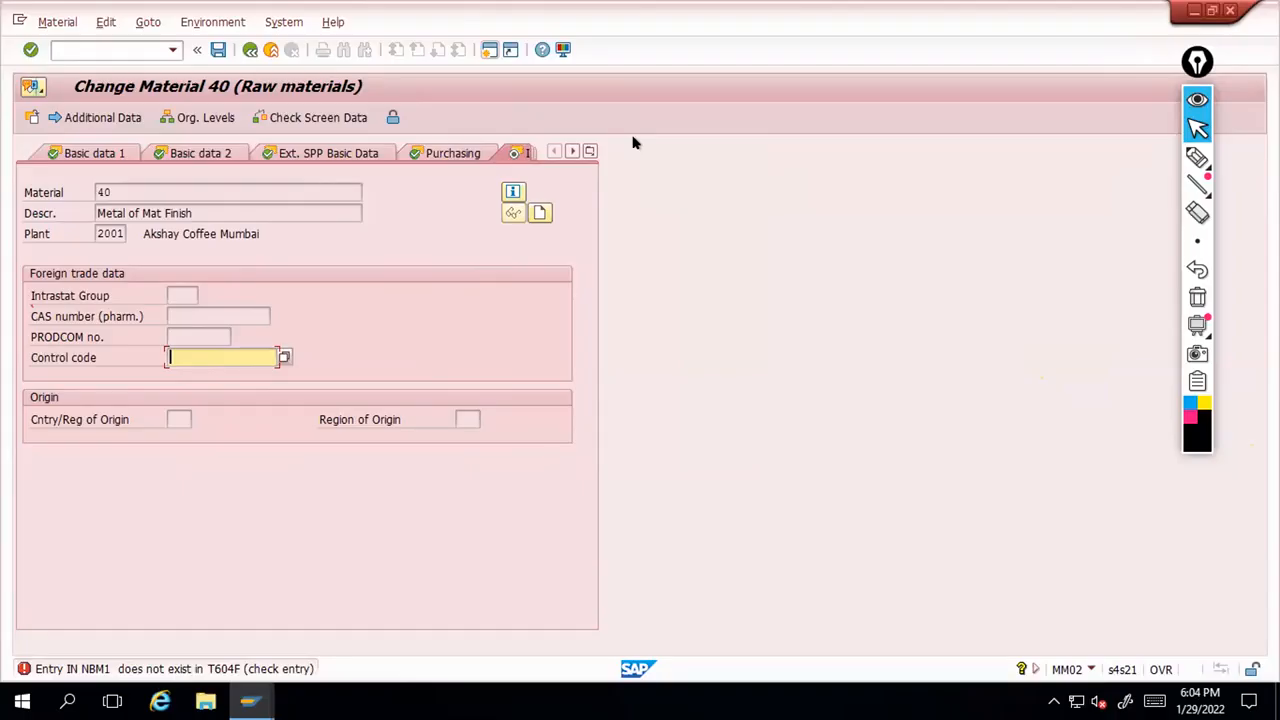
Switch to the purchase order, list the item's possible tax codes, highlight V0, and close the list
key(alt+Tab)
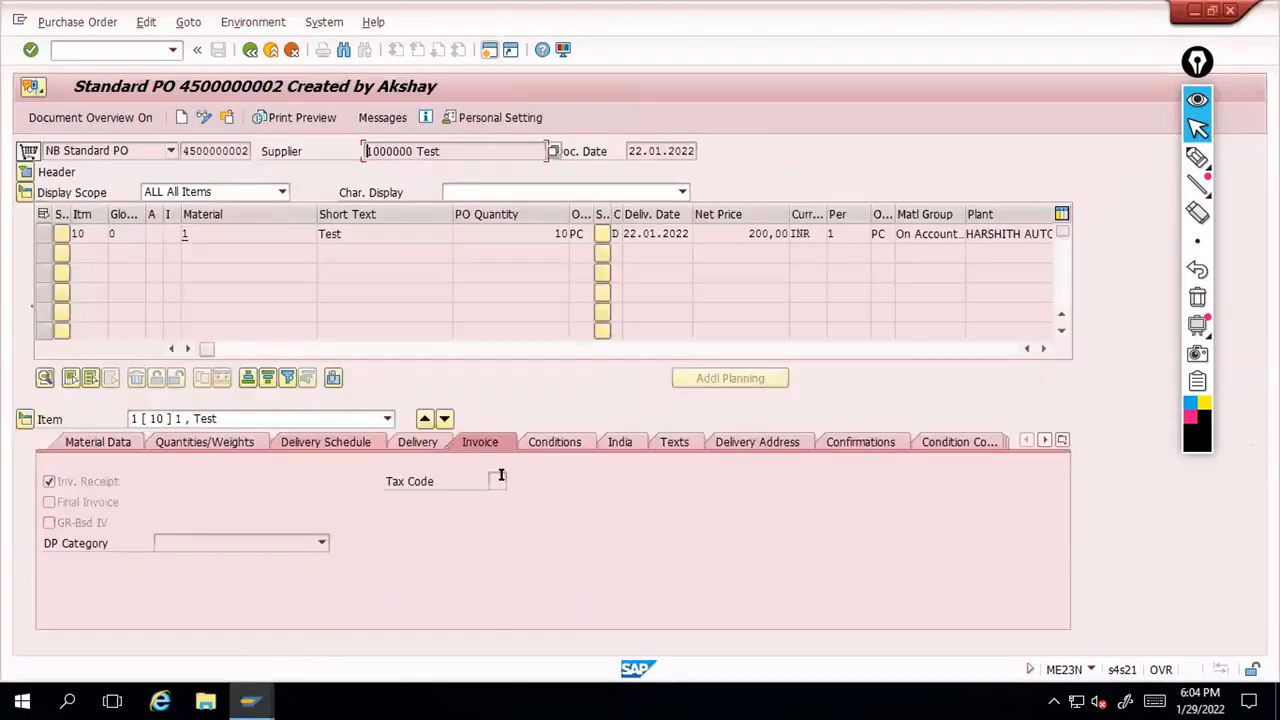
click(513, 480)
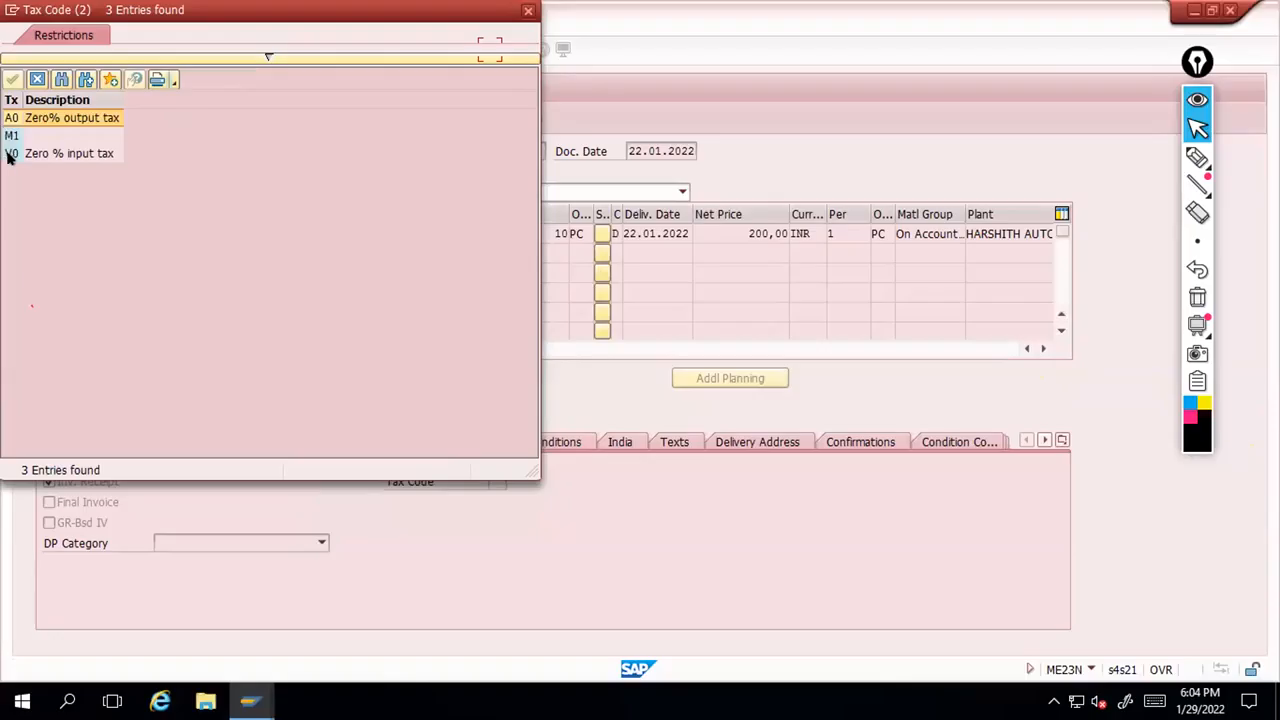
click(9, 155)
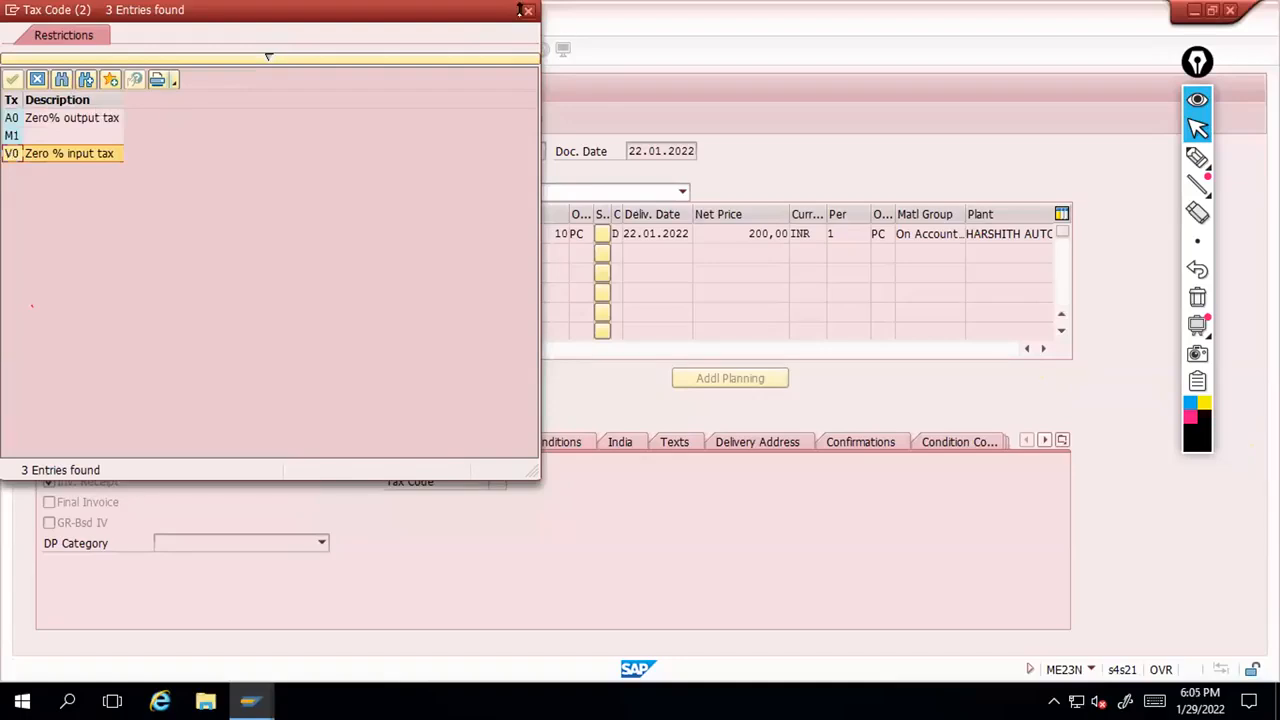
click(596, 128)
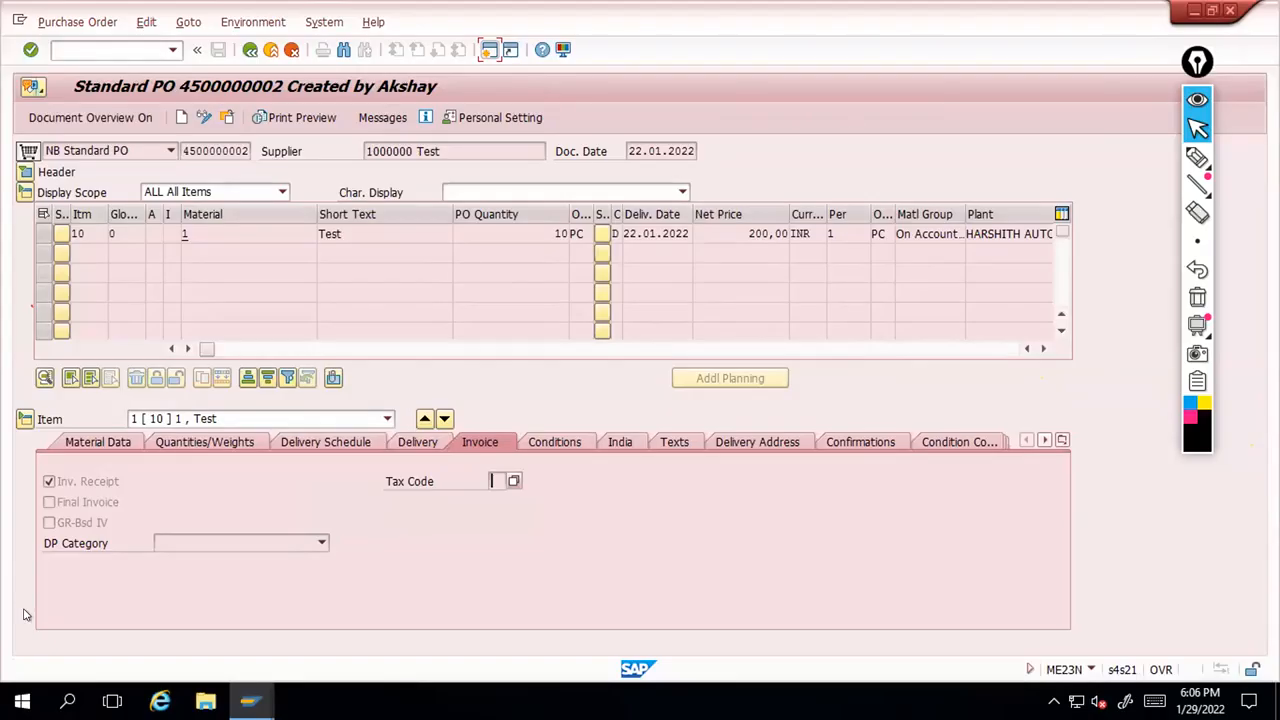
Close the purchase order session and leave material 40's views for the initial change screen
click(1230, 11)
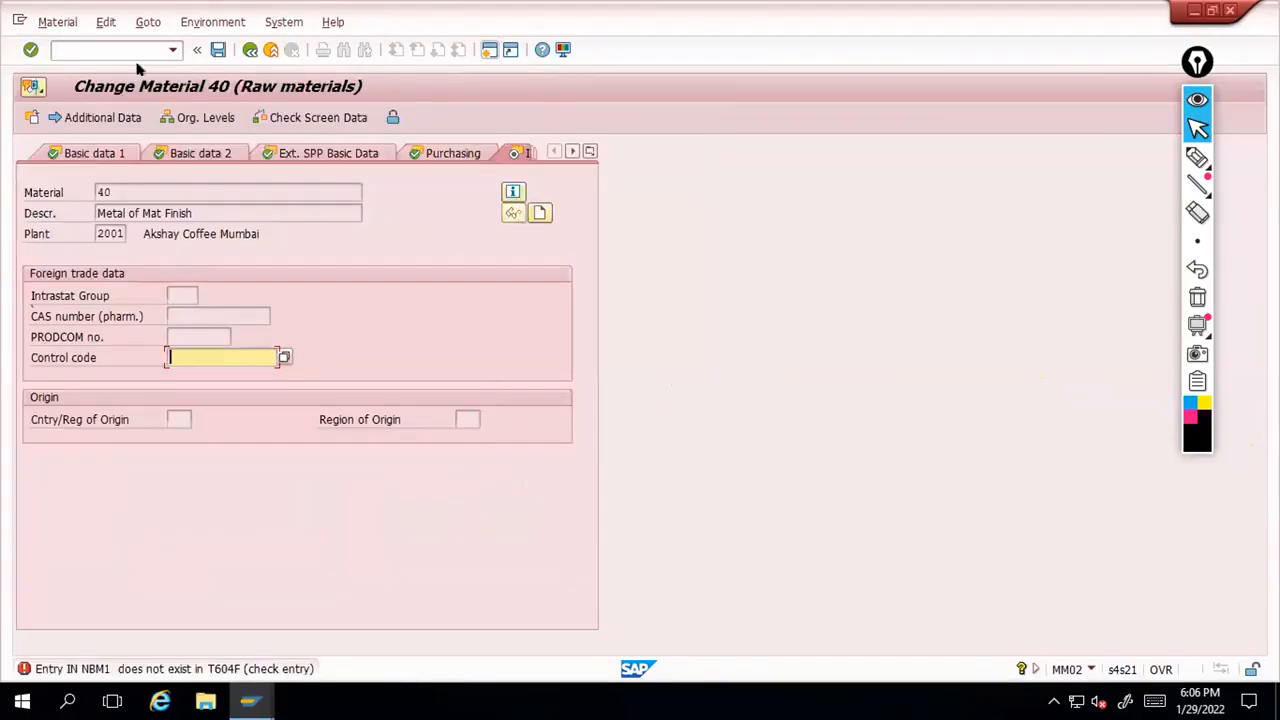
click(248, 50)
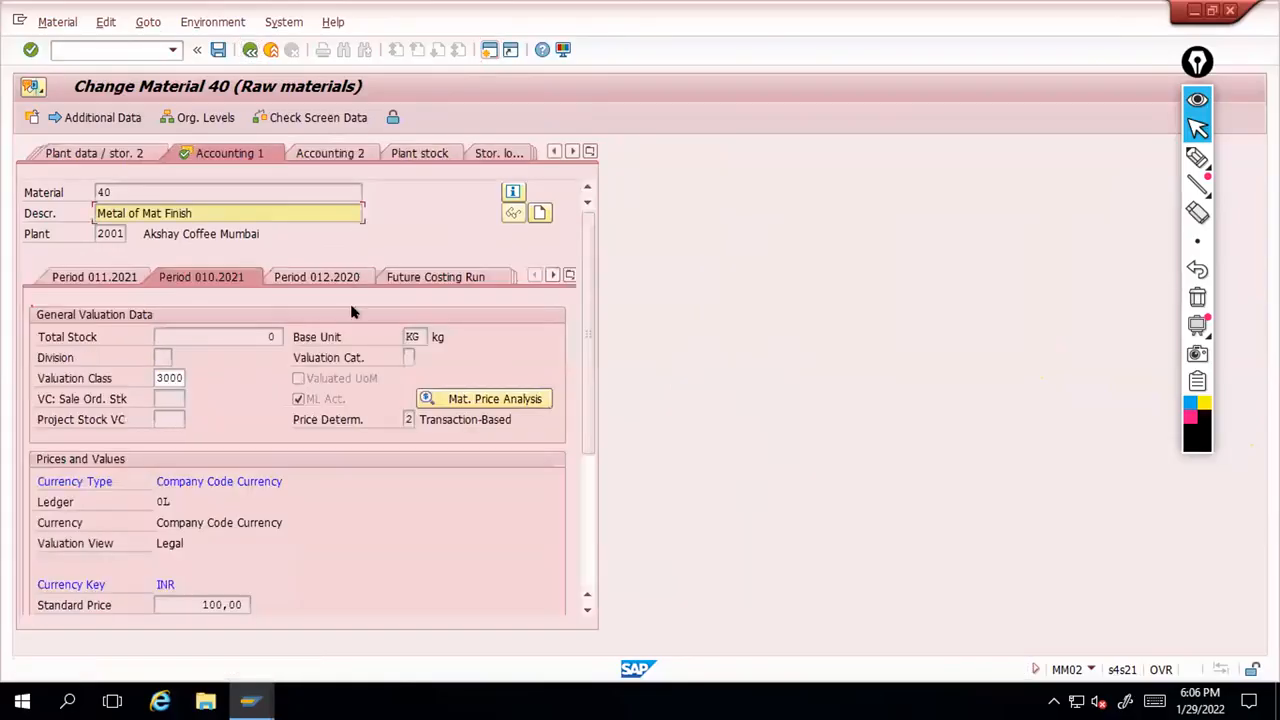
key(F3)
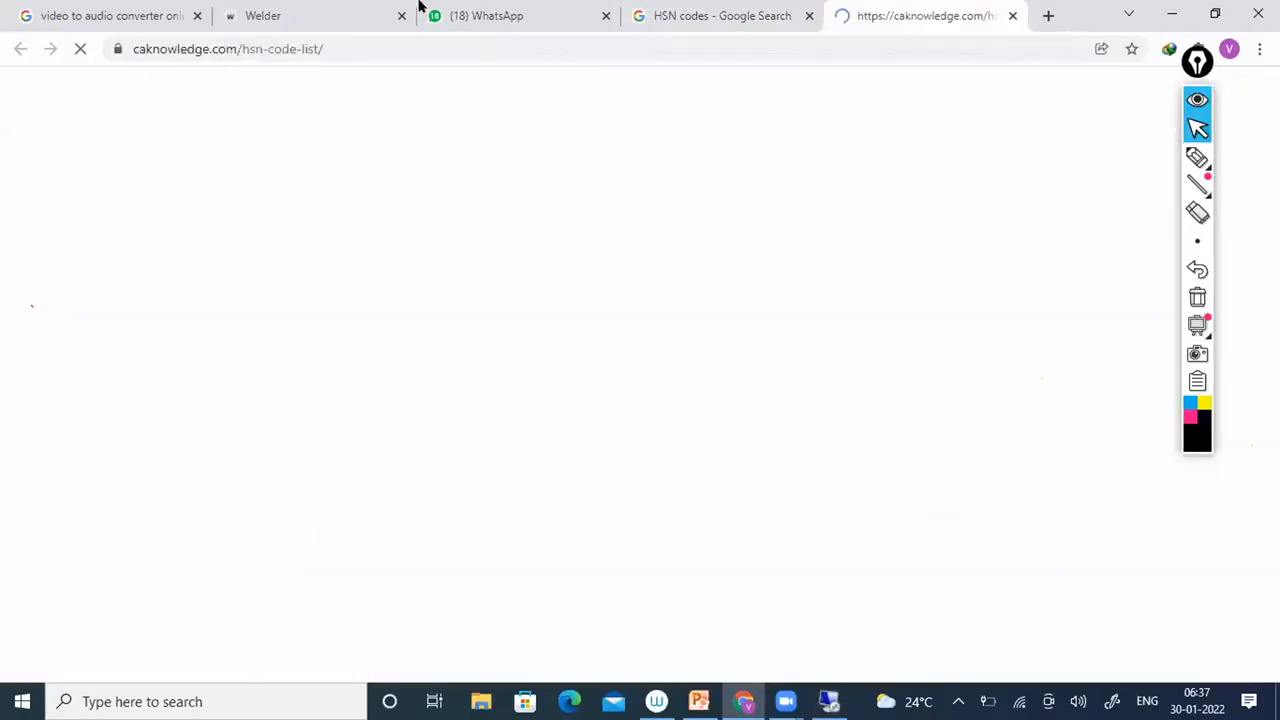
Examine the HSN code structure examples in the browser's HSN codes image results, and return to SAP
click(662, 16)
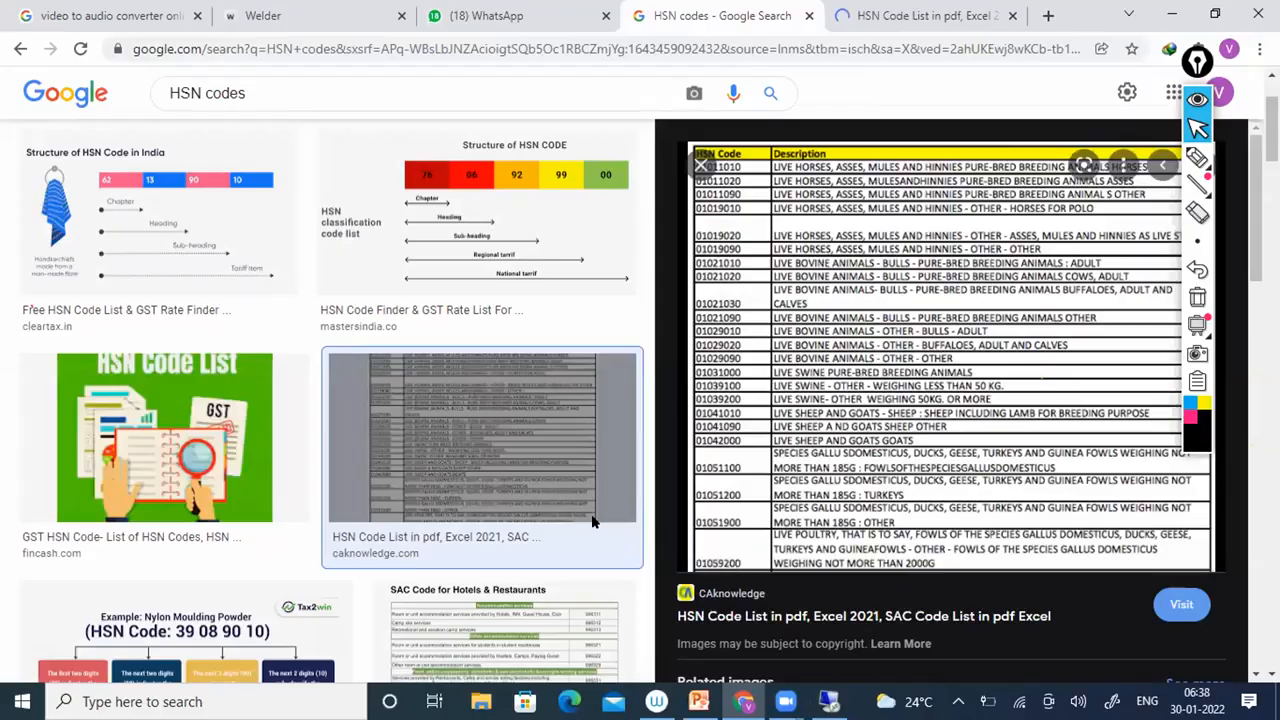
scroll(592, 521, down, 3)
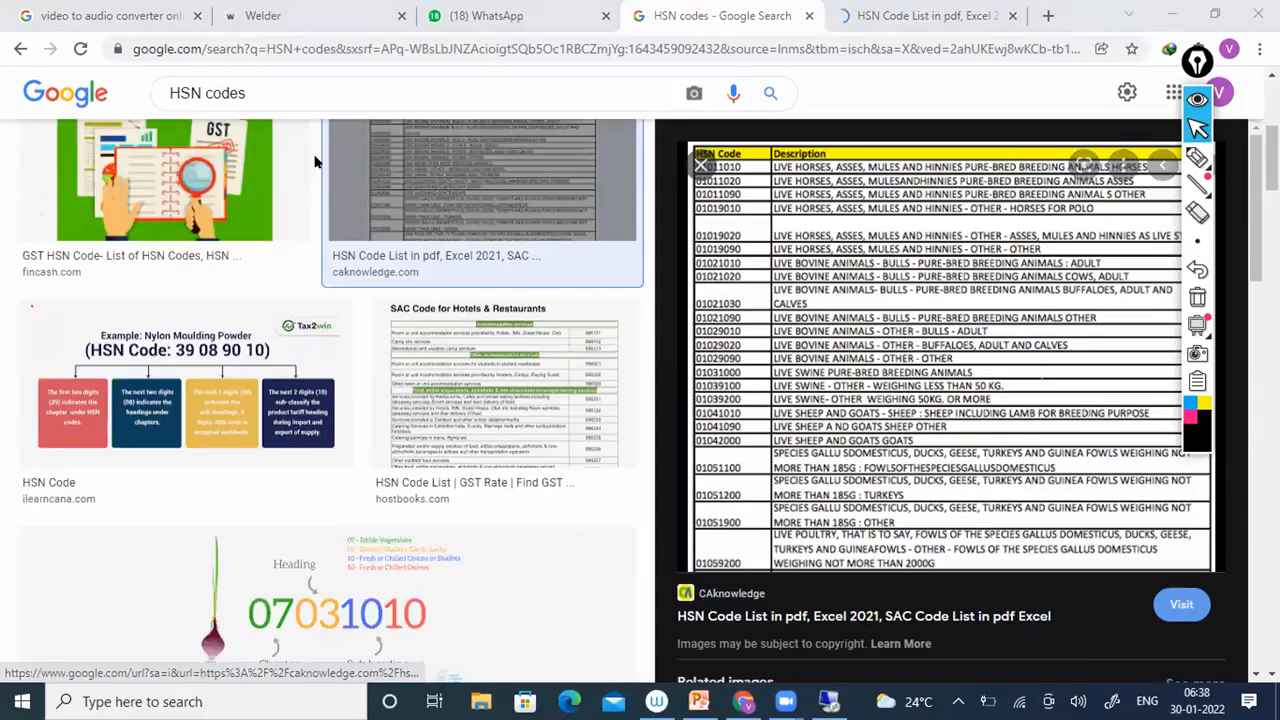
key(alt+Tab)
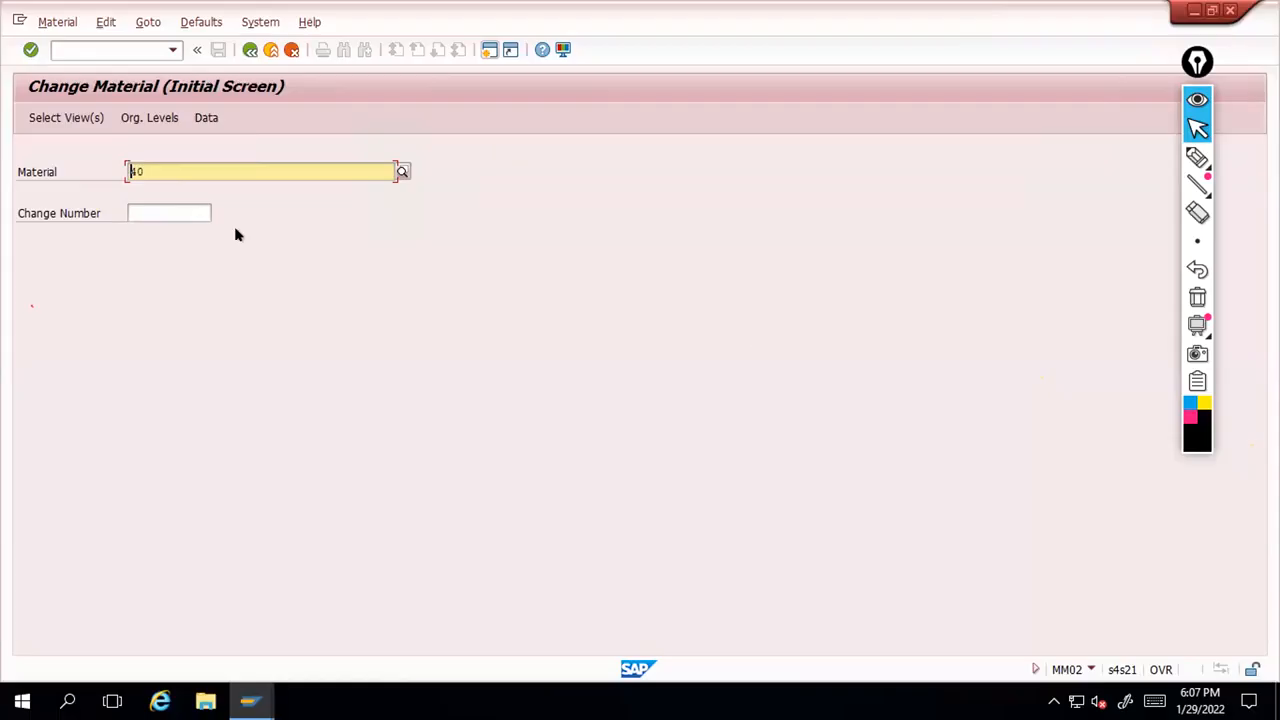
Open material 40 in the Basic Data 1 view and review the list of its available views
key(Return)
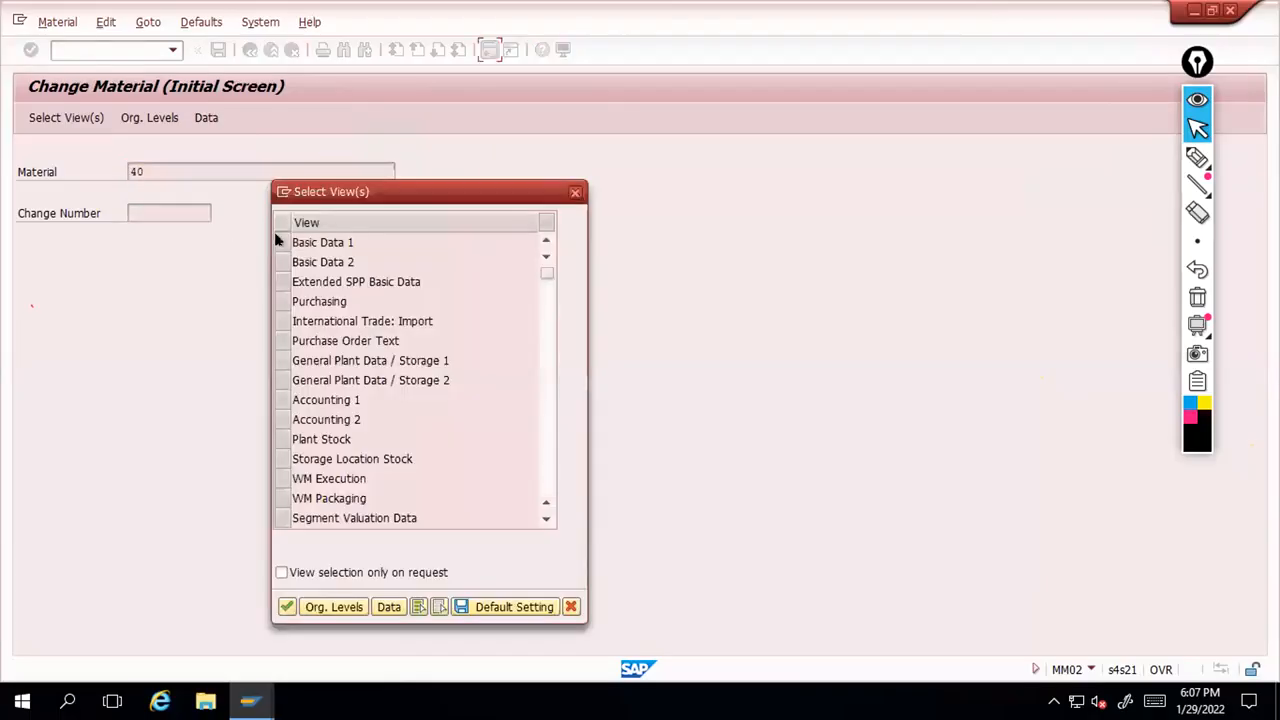
click(278, 241)
key(Return)
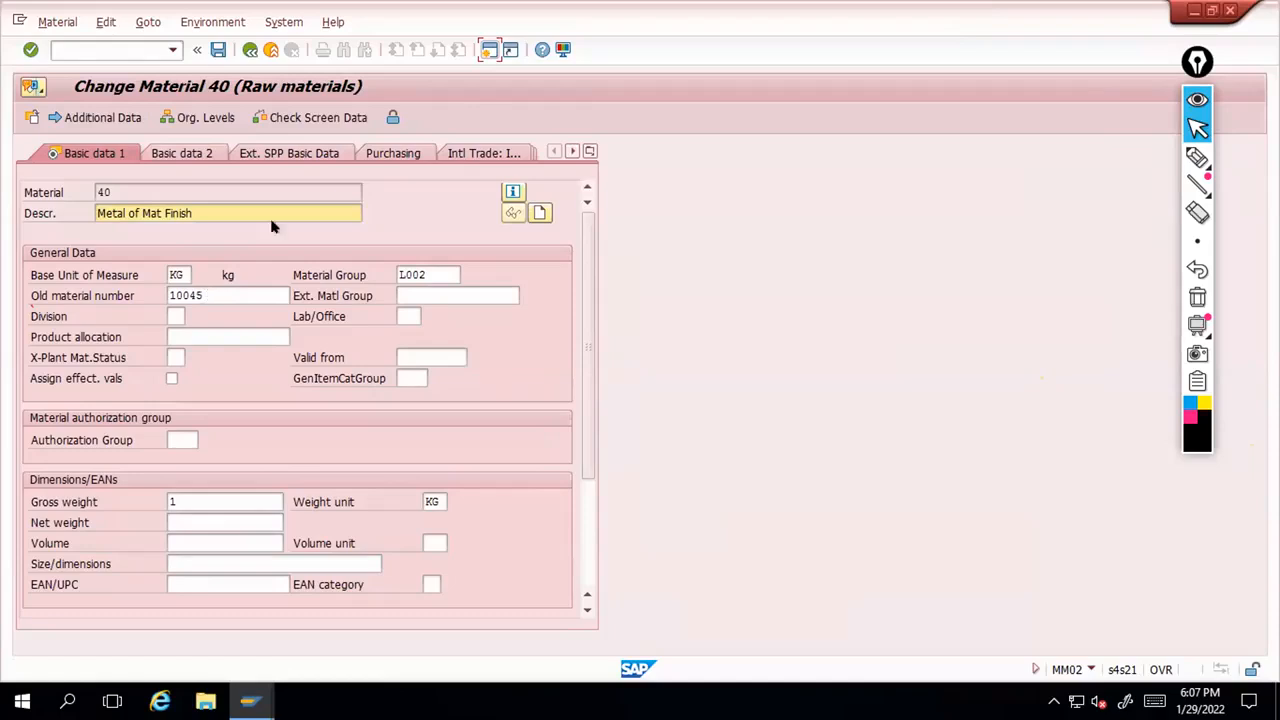
click(590, 152)
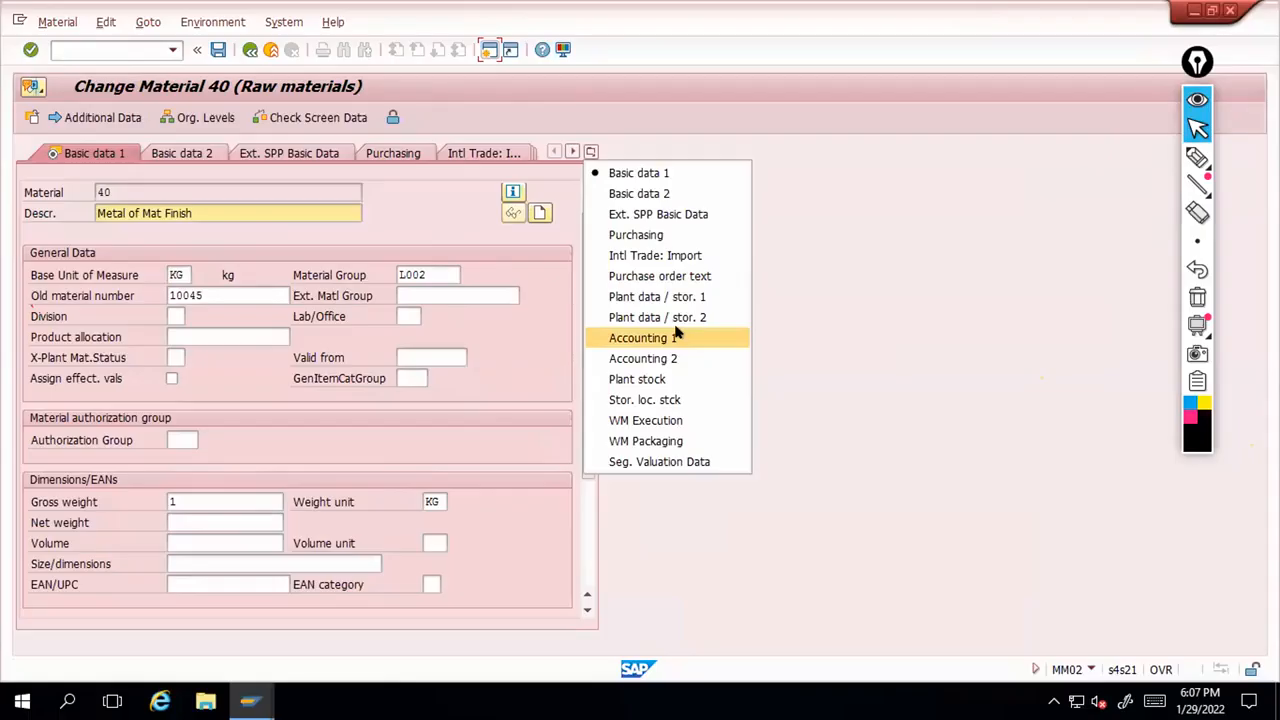
key(Escape)
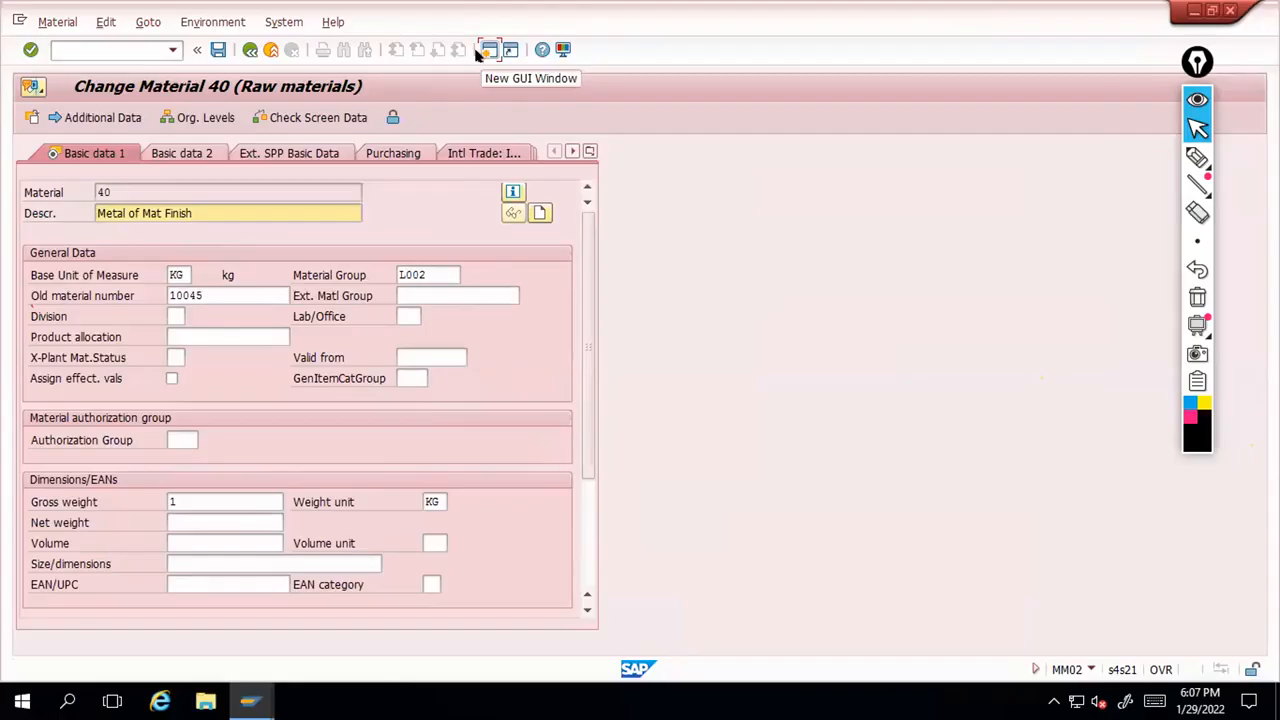
click(589, 153)
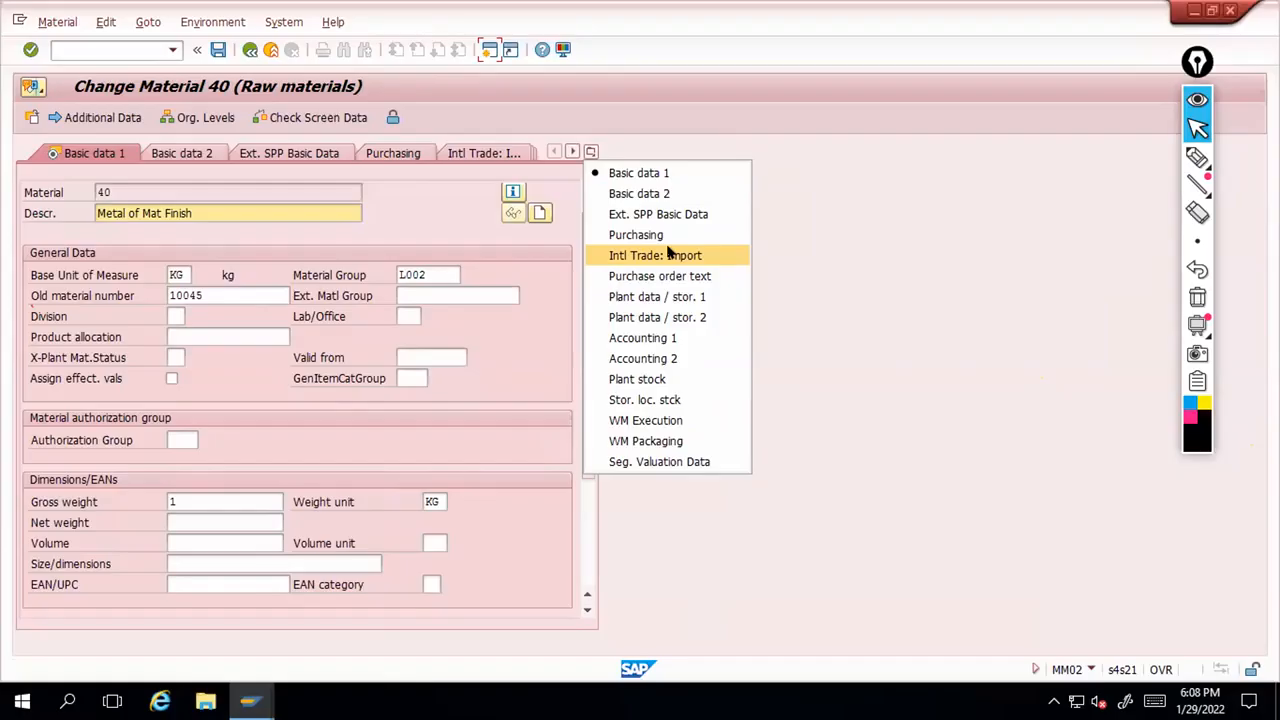
Leave the material change transaction and start creating material 40 in transaction MM01 as a ROH raw material, opening its view selection
click(250, 49)
click(250, 50)
text(mm01)
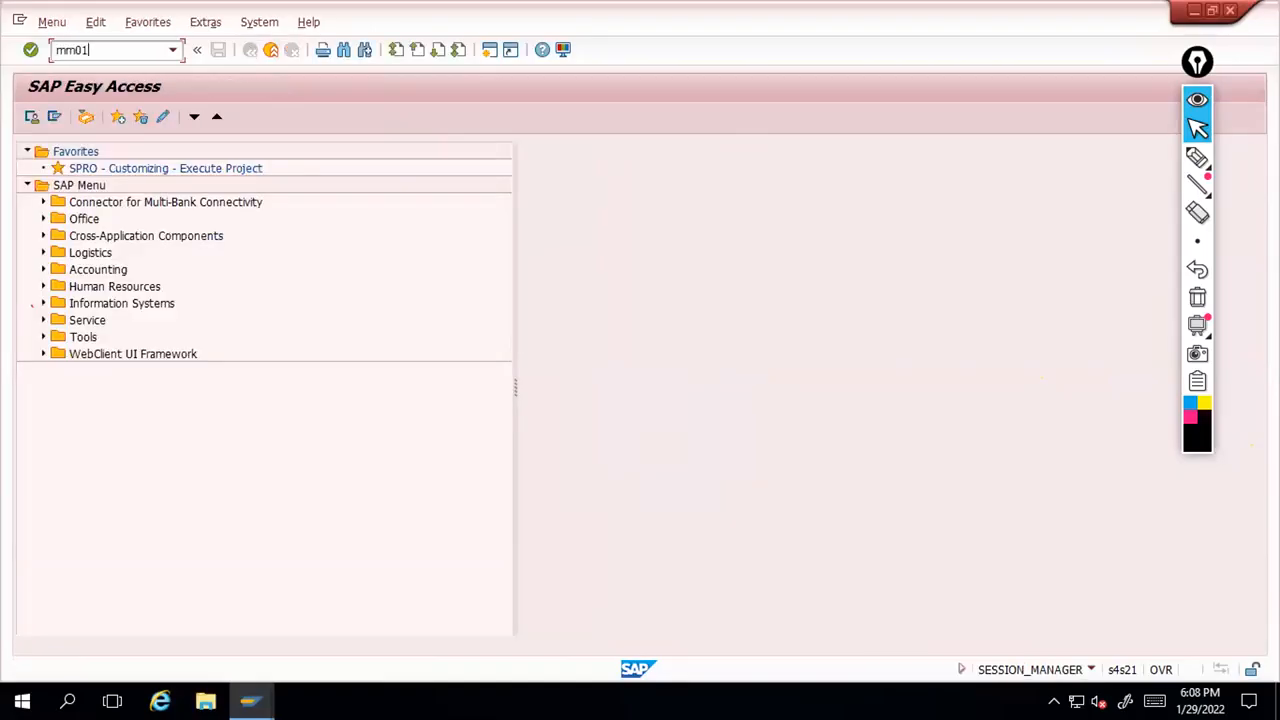
key(Return)
text(40)
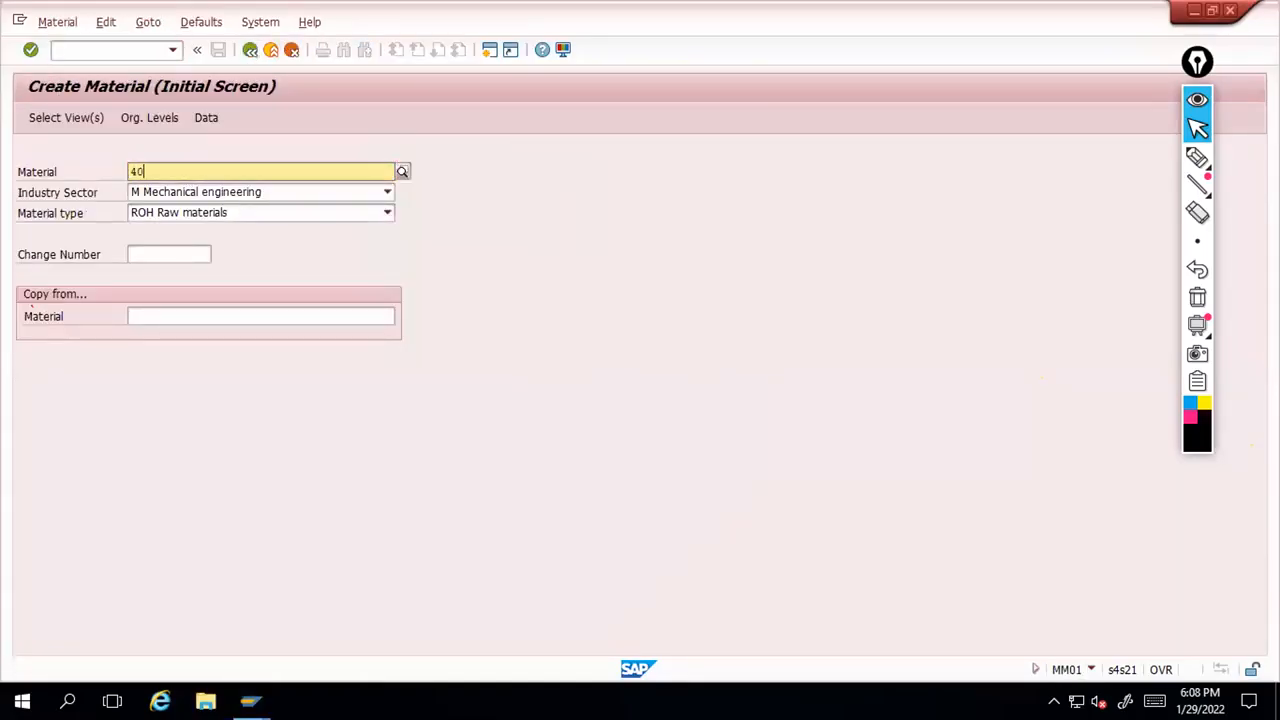
click(157, 209)
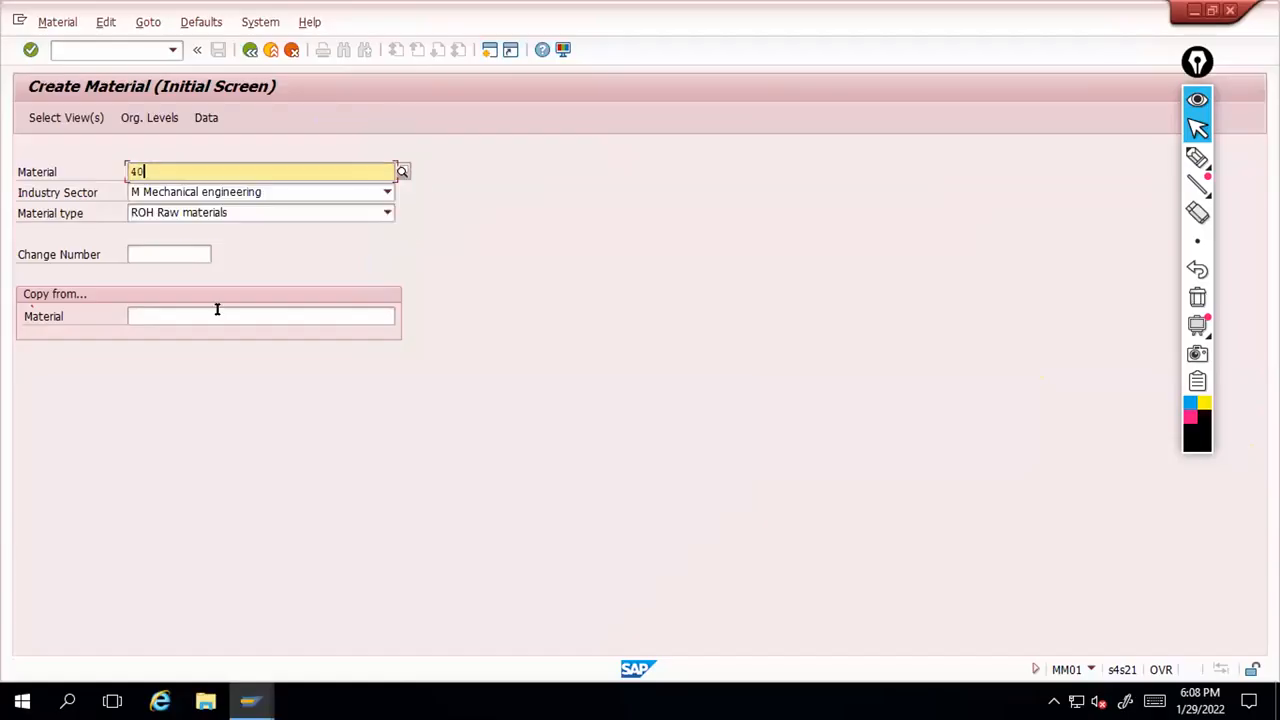
key(Return)
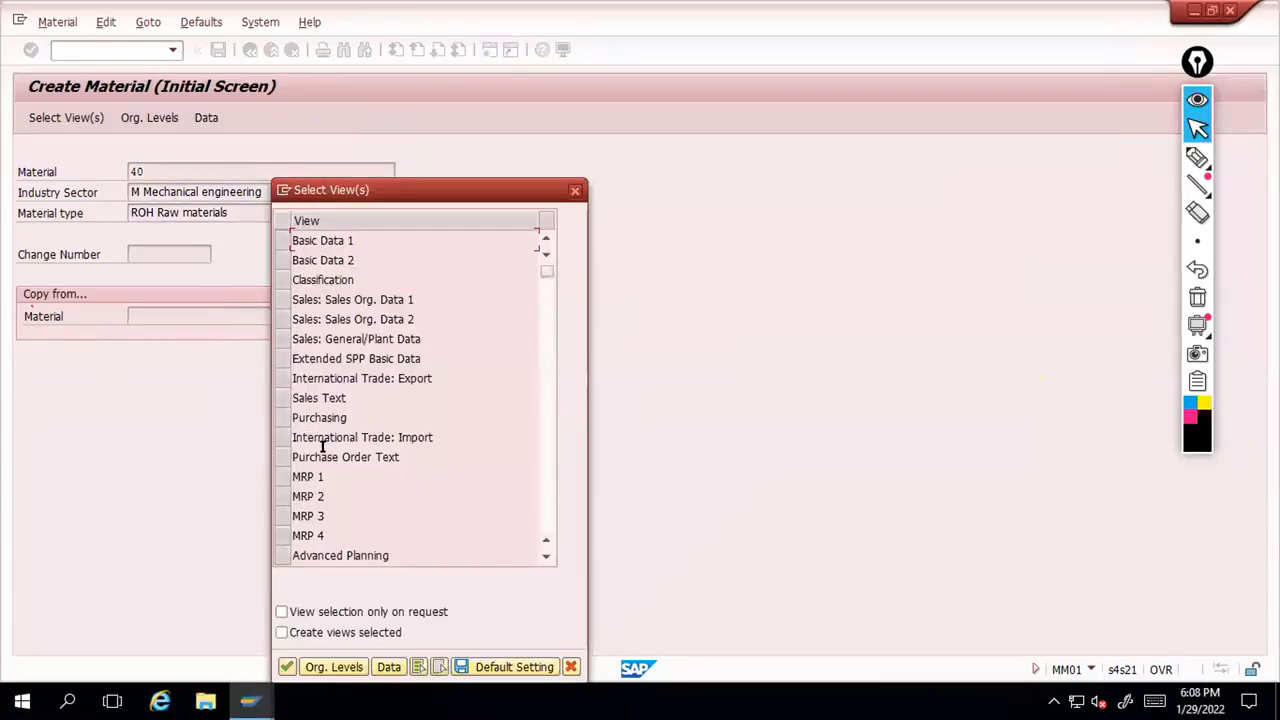
Choose the International Trade: Export and International Trade: Import views for material 40 and continue to the organizational levels
scroll(323, 452, down, 1)
scroll(323, 452, down, 3)
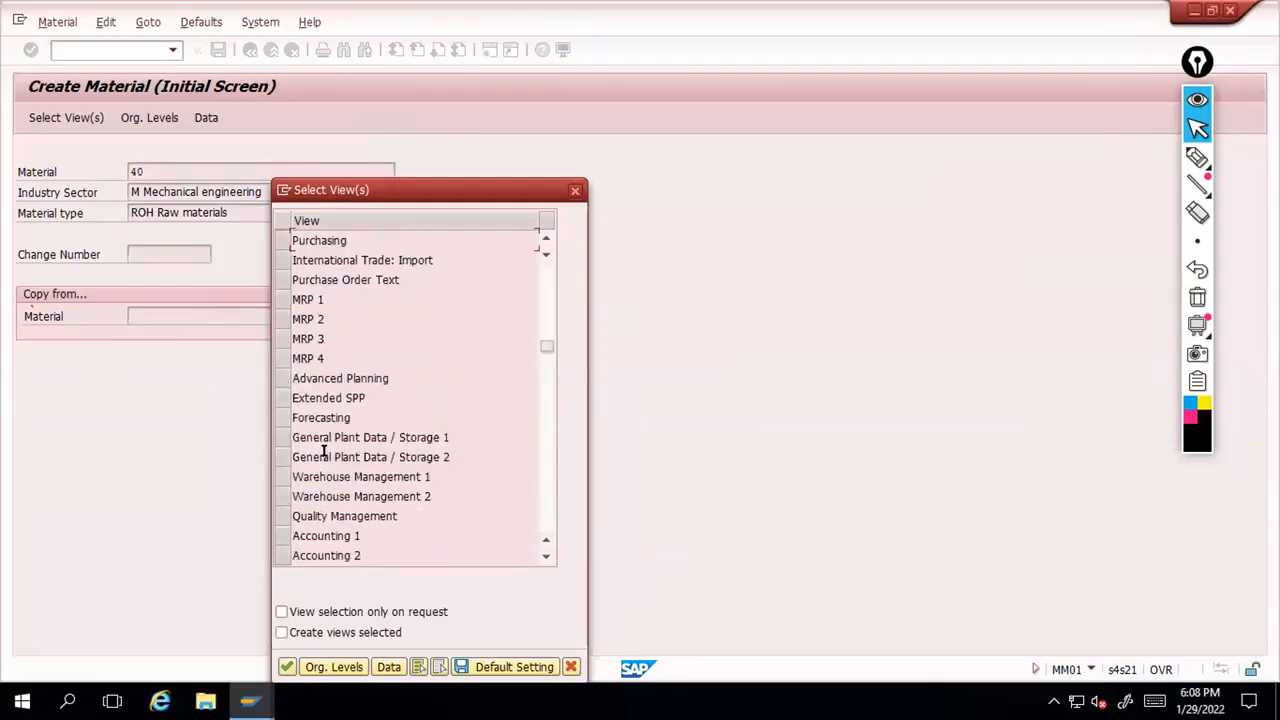
scroll(323, 457, up, 4)
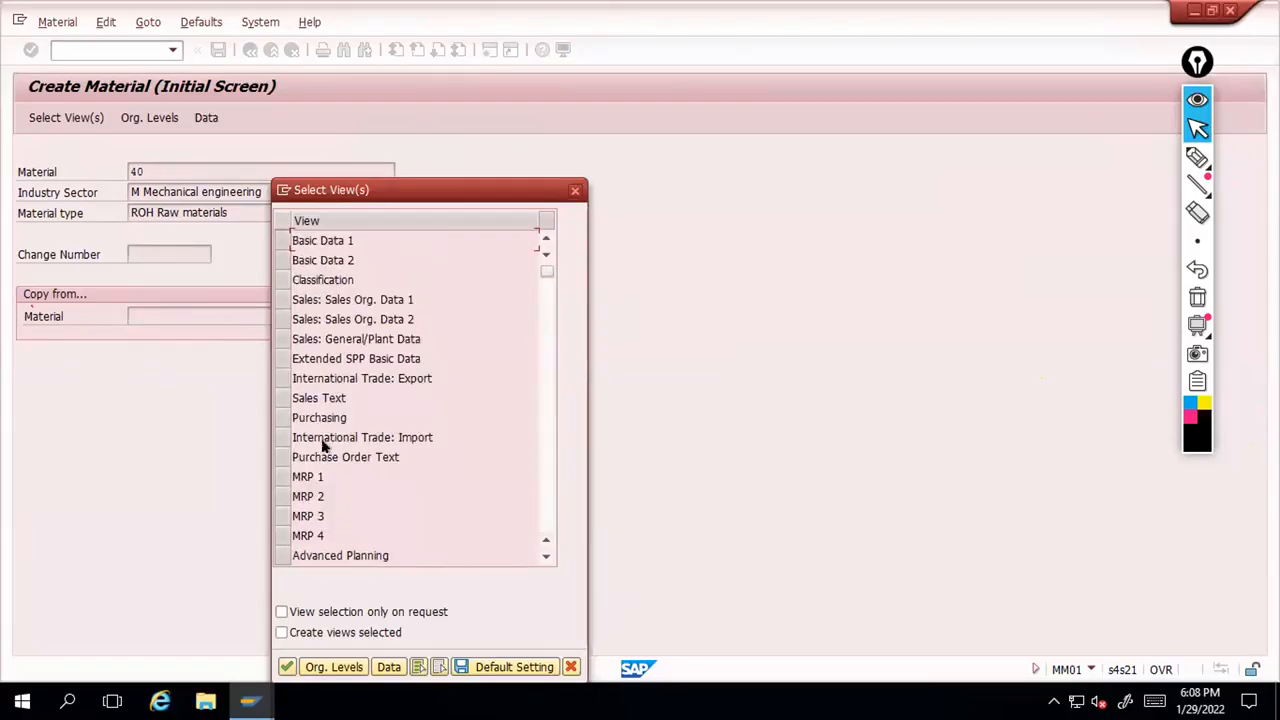
click(283, 378)
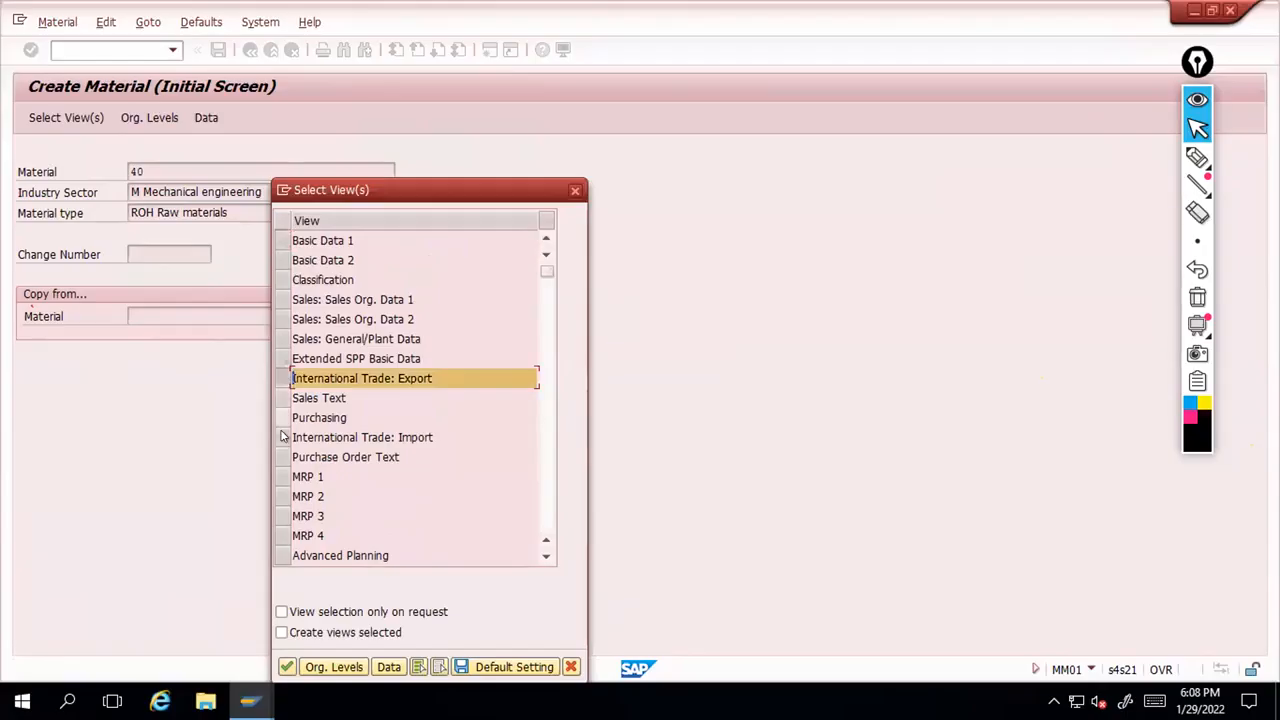
click(283, 437)
drag(414, 189, 456, 51)
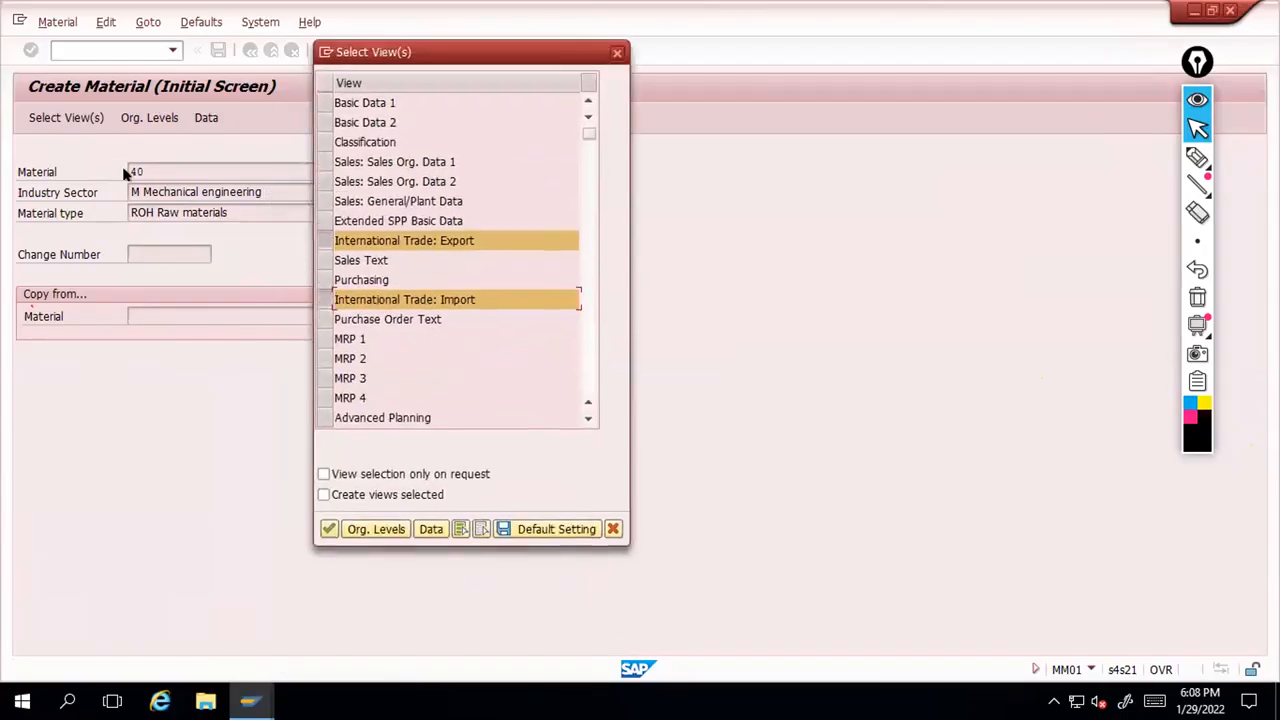
click(327, 527)
Try plant 2000 with sales organization 0001 and distribution channel 01 as organizational levels, and cancel the entry
text(2000)
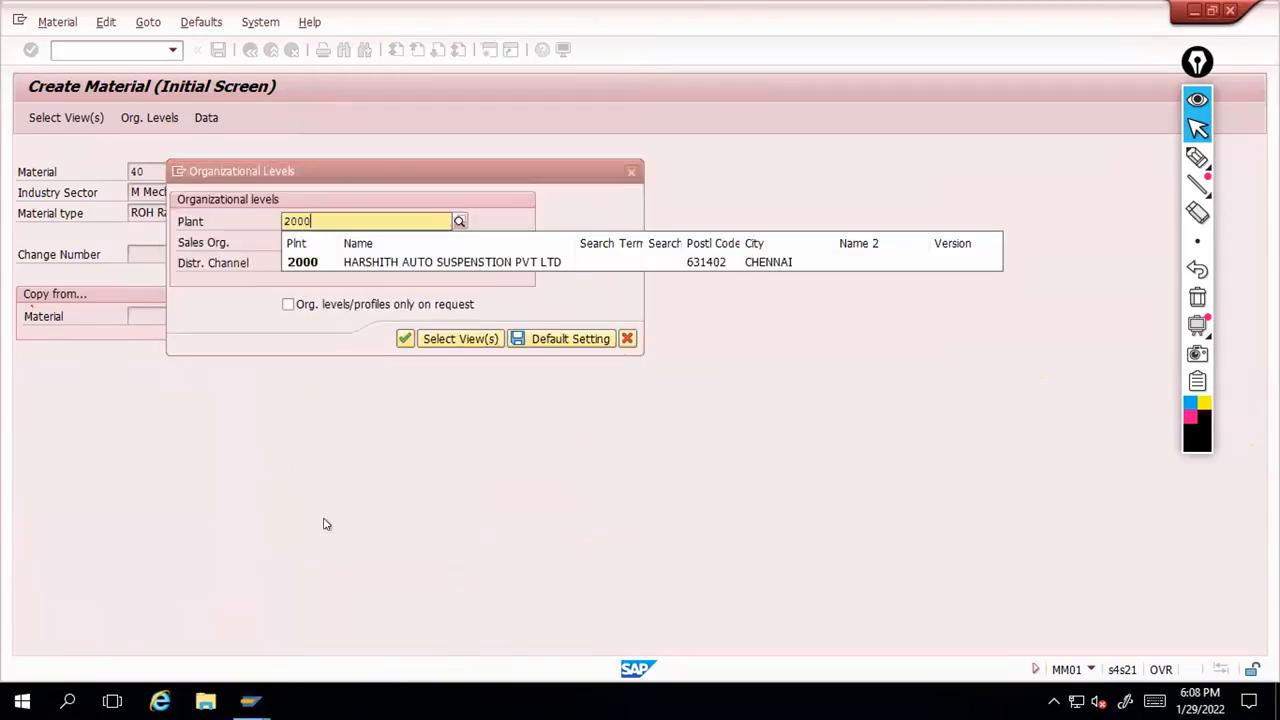
key(Tab)
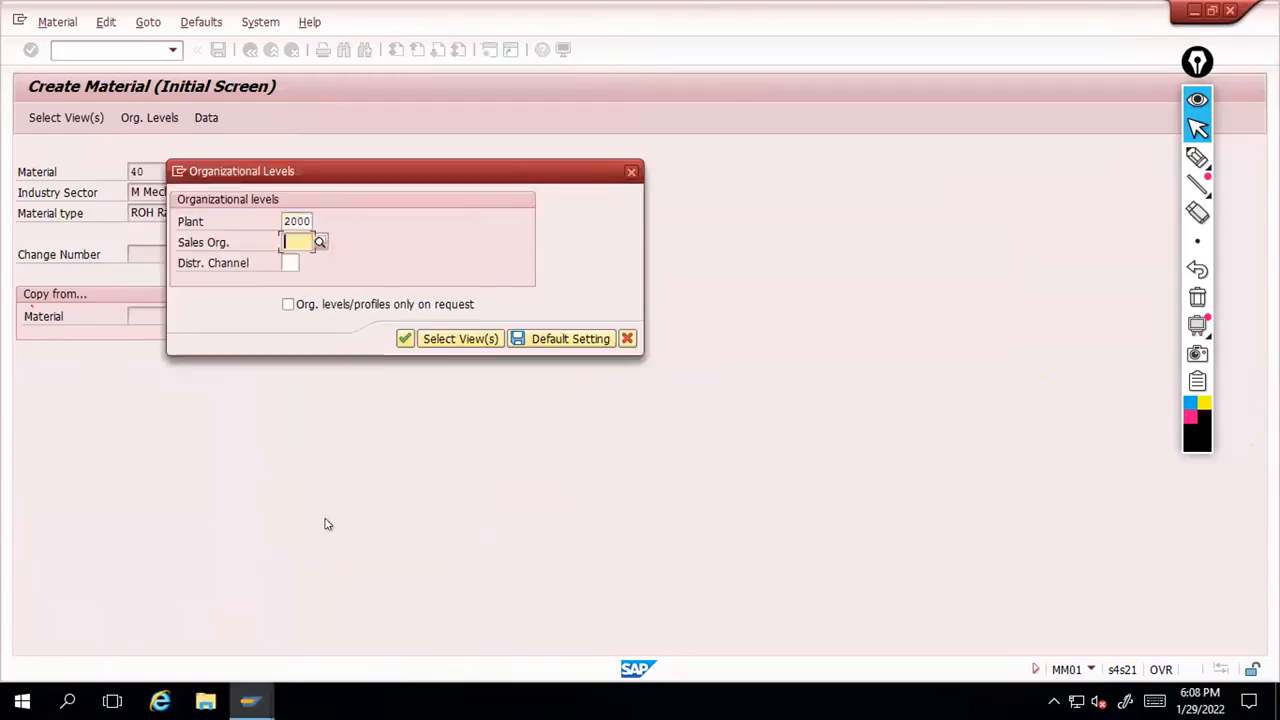
key(Return)
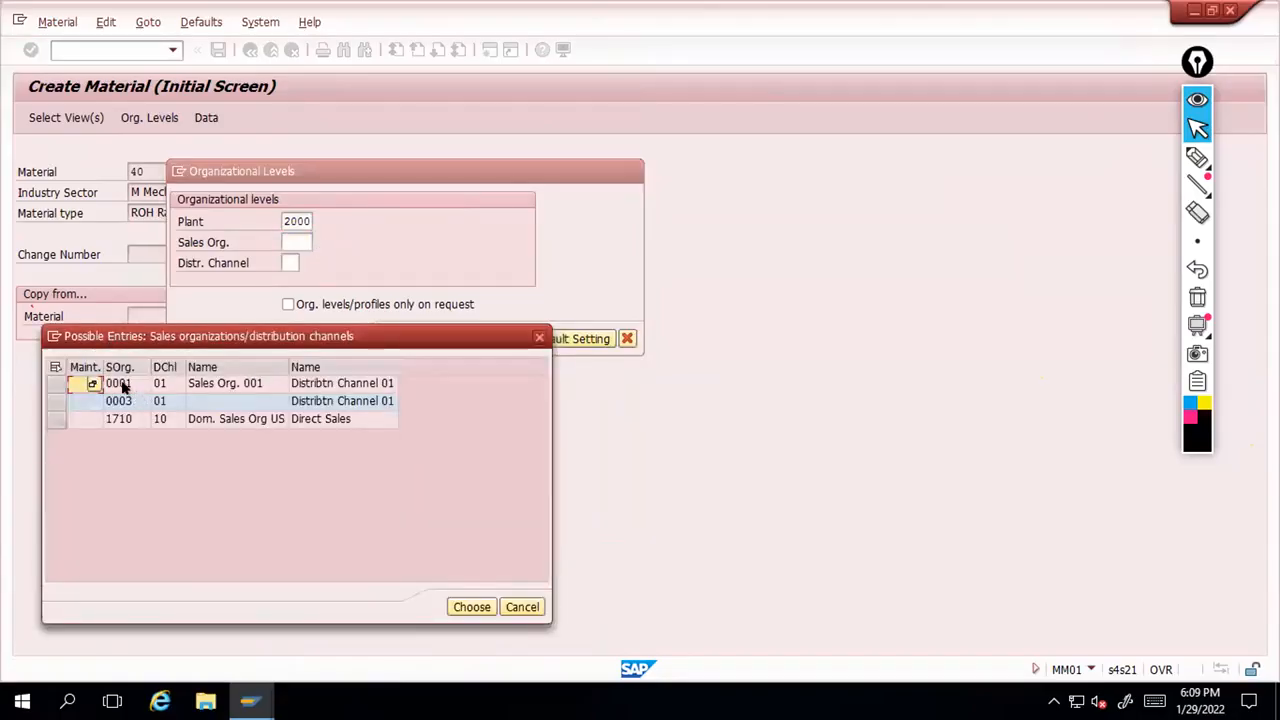
double_click(121, 383)
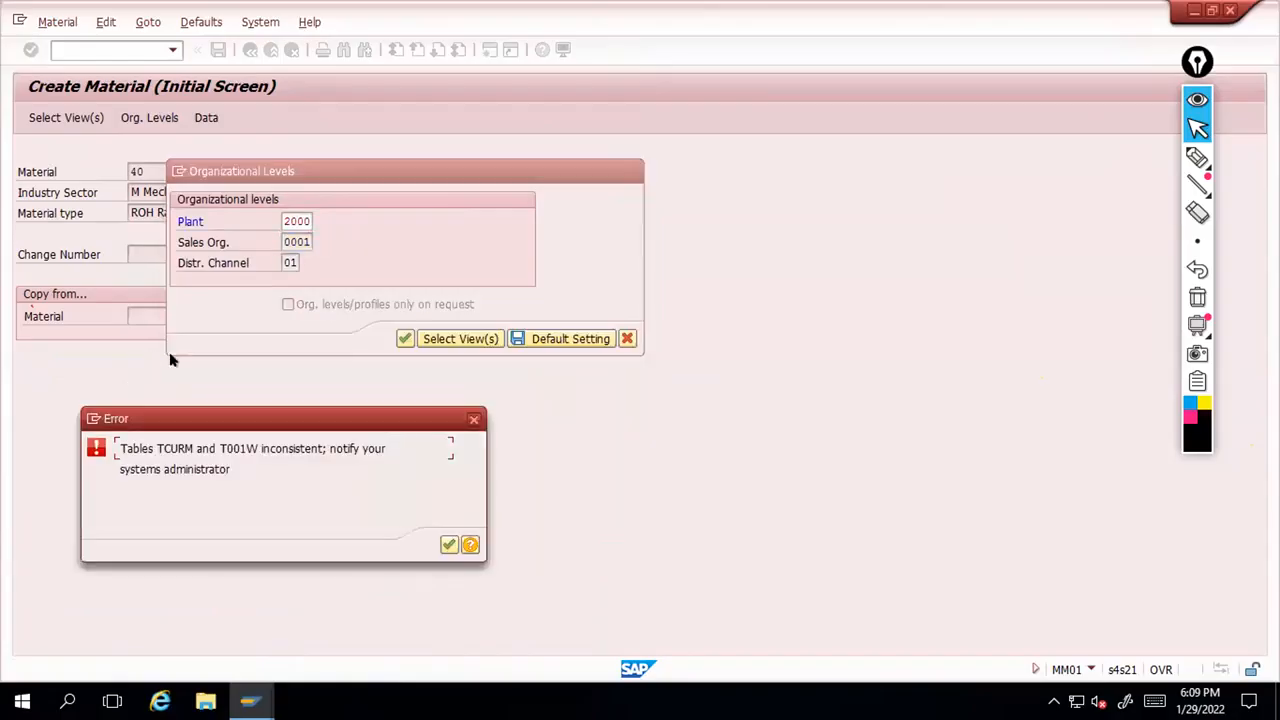
click(451, 542)
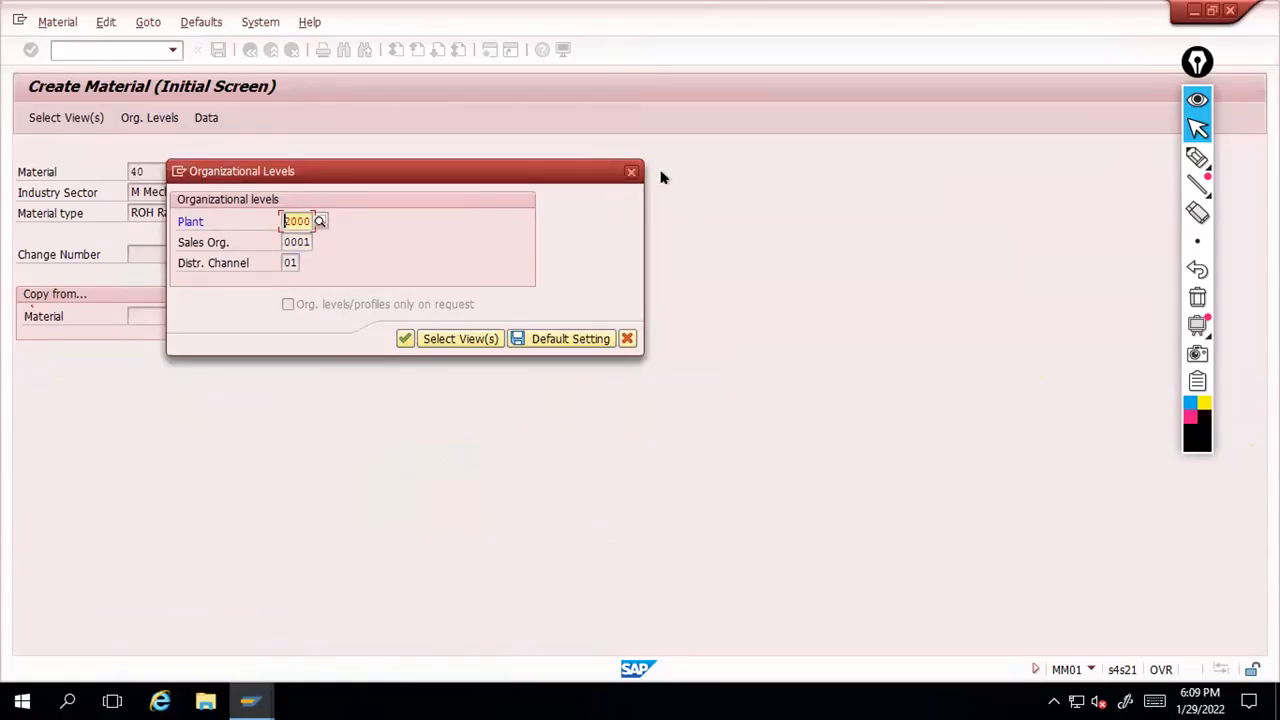
click(631, 172)
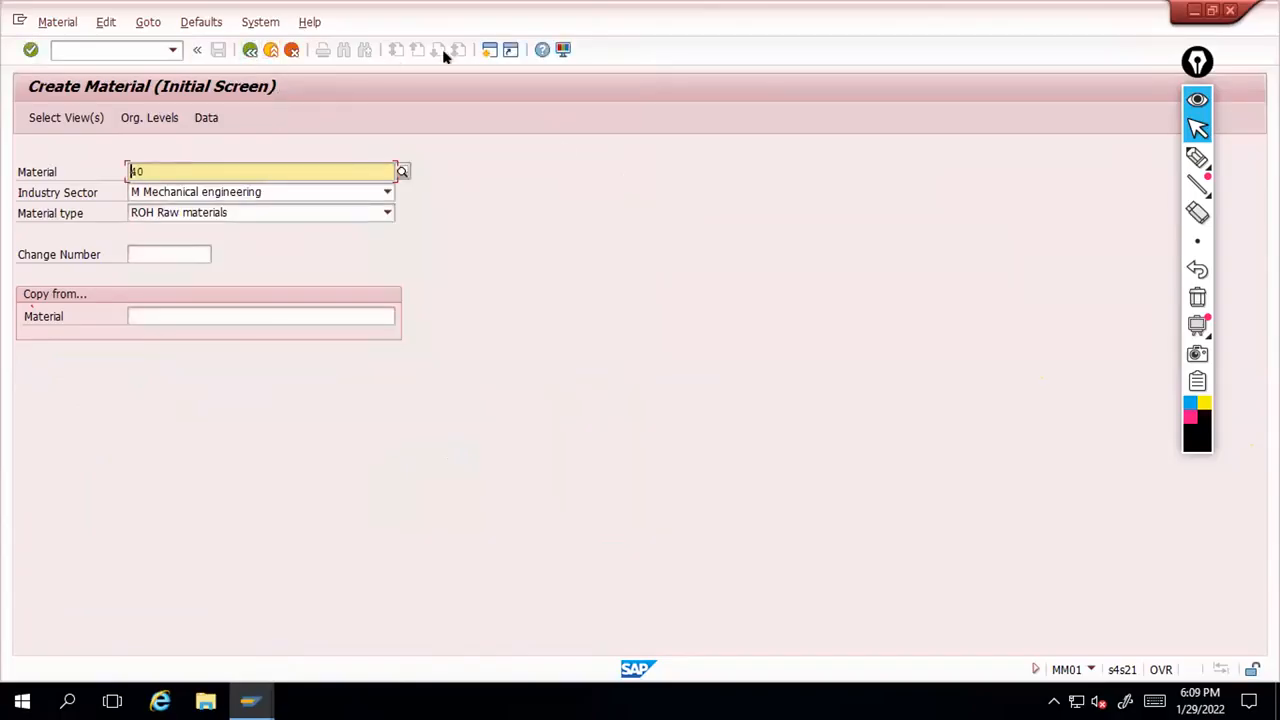
Set the maintenance status to D (MRP) in transaction MM50 in a new session, and leave the transaction
click(487, 51)
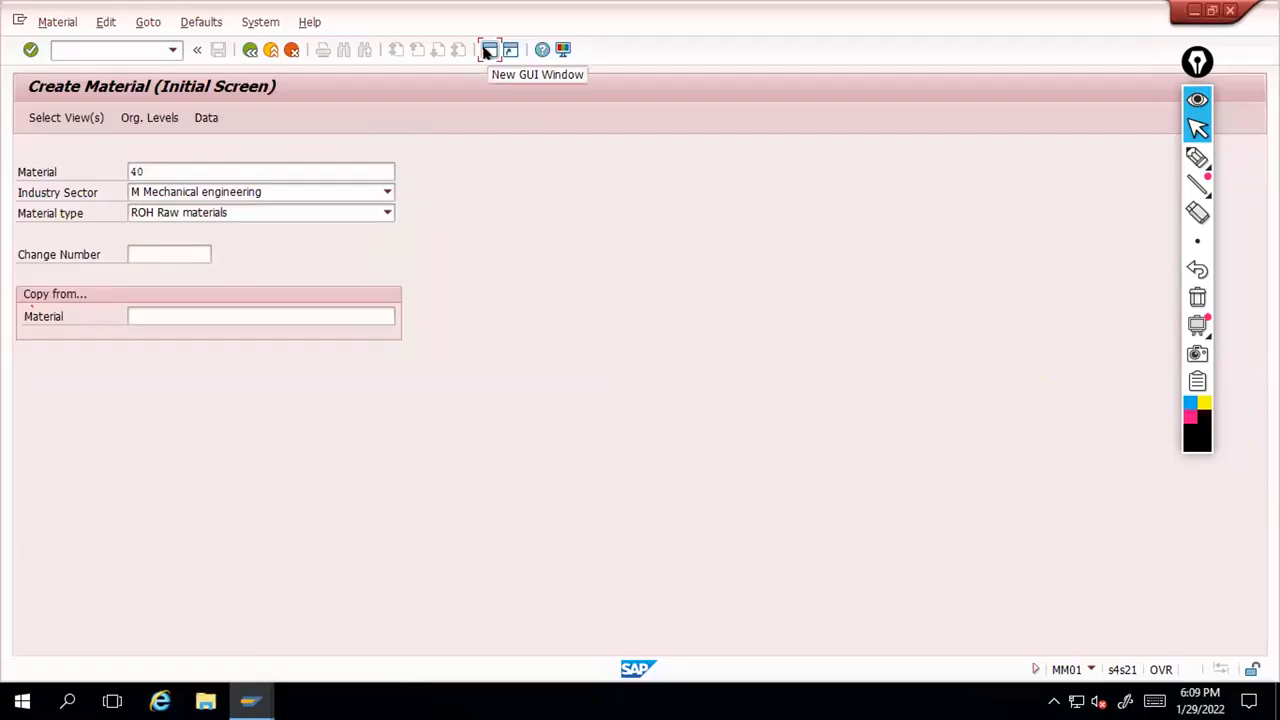
text(mm50)
key(Return)
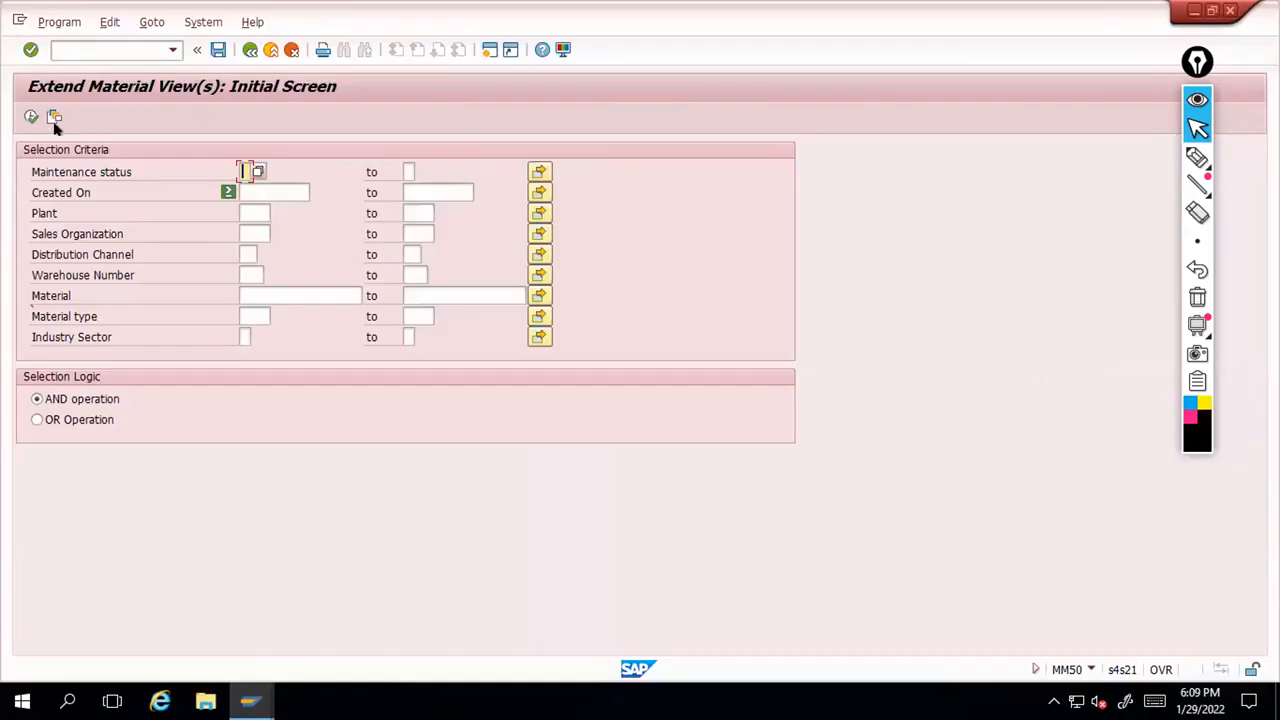
click(261, 172)
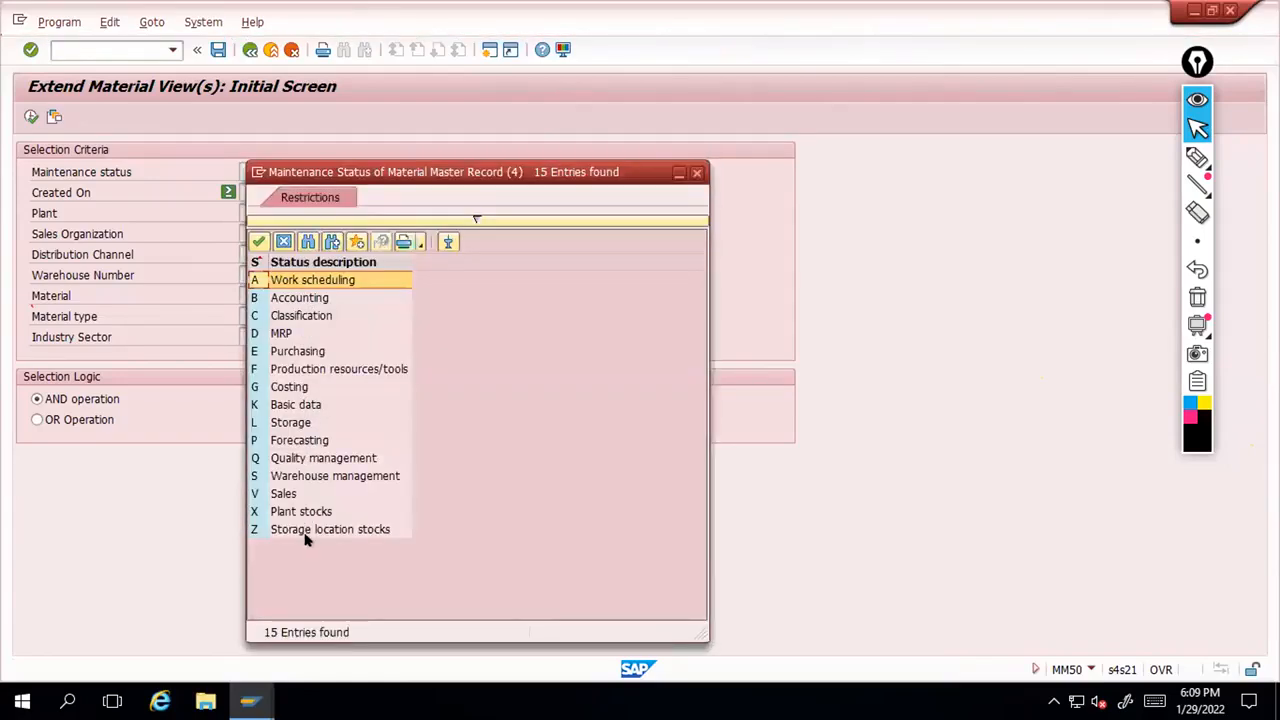
click(258, 337)
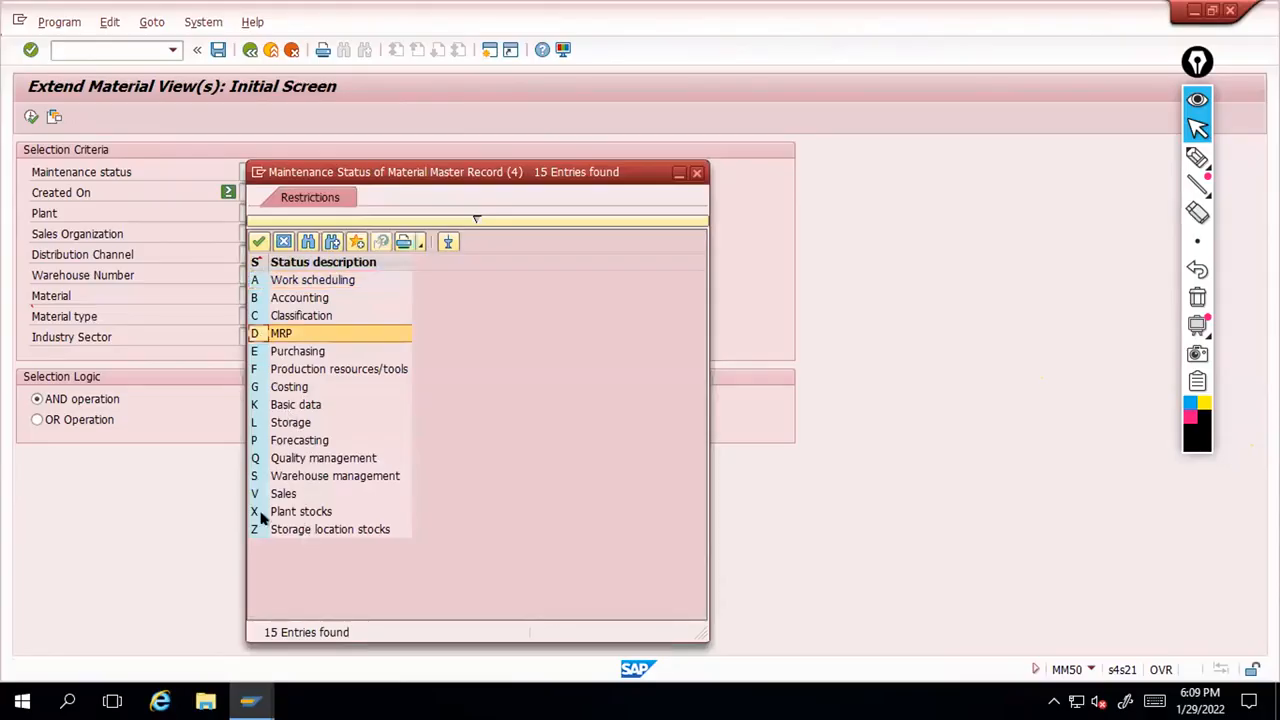
double_click(258, 332)
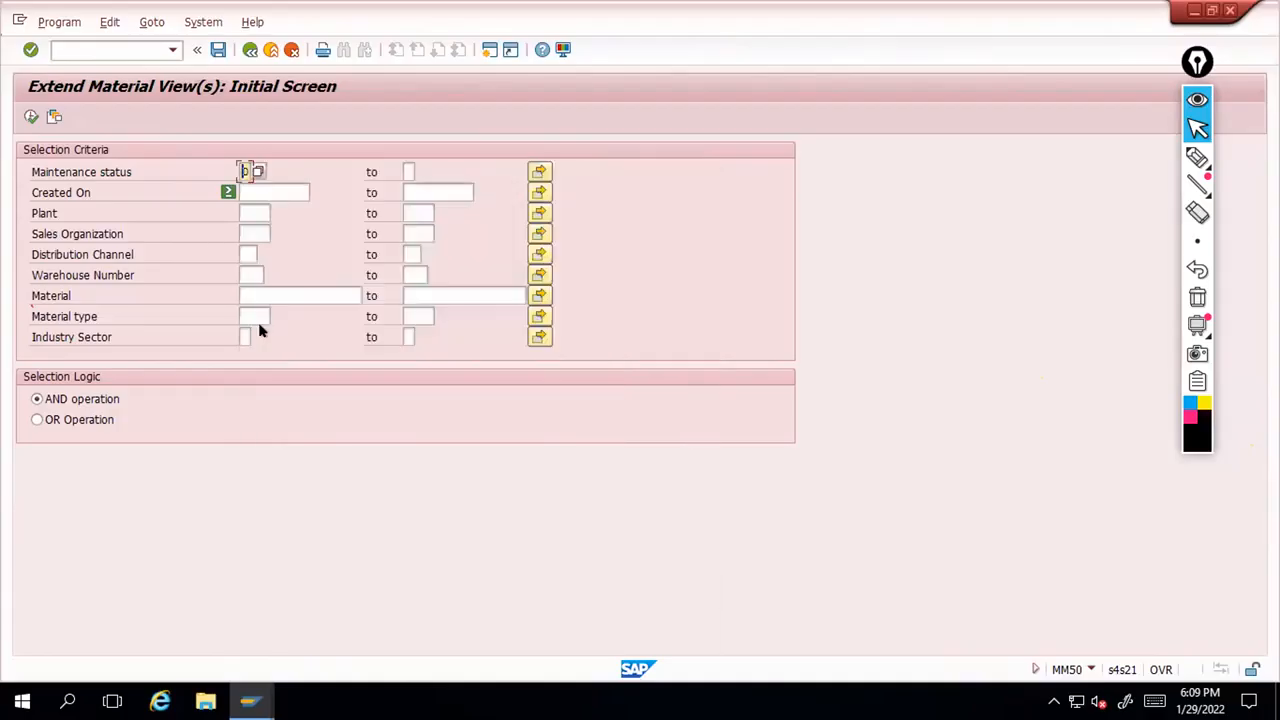
click(267, 290)
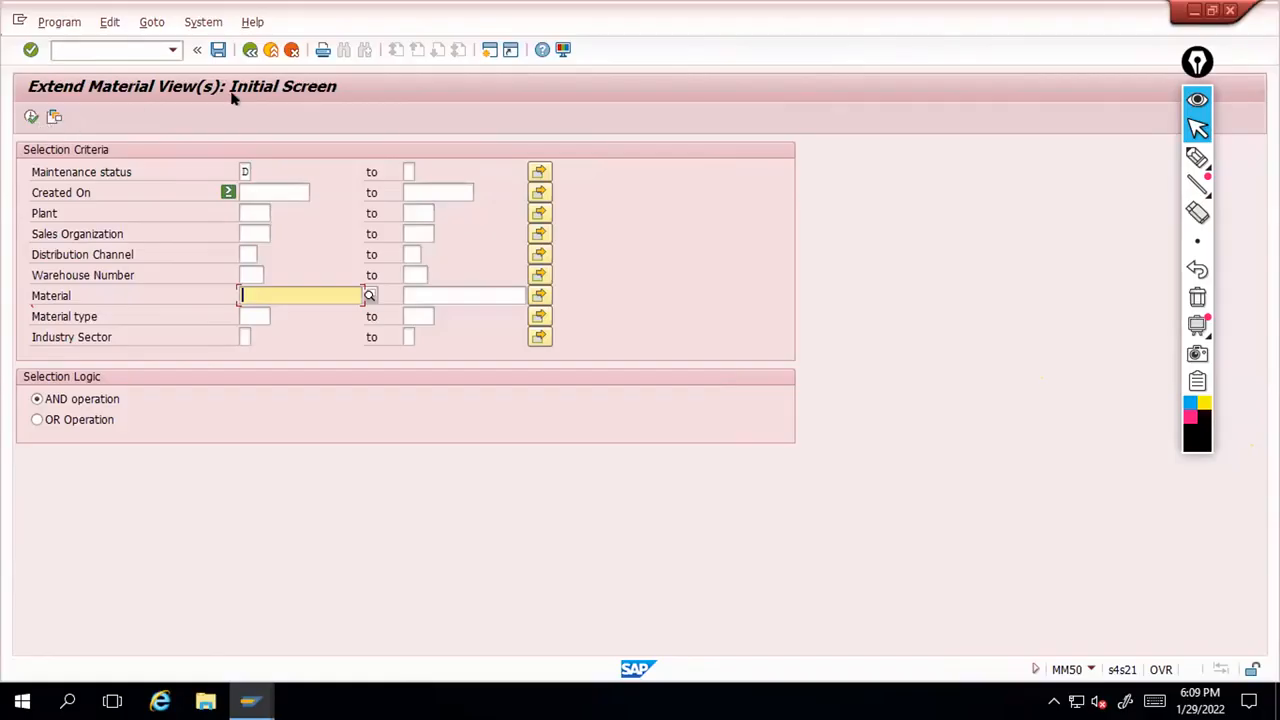
click(250, 50)
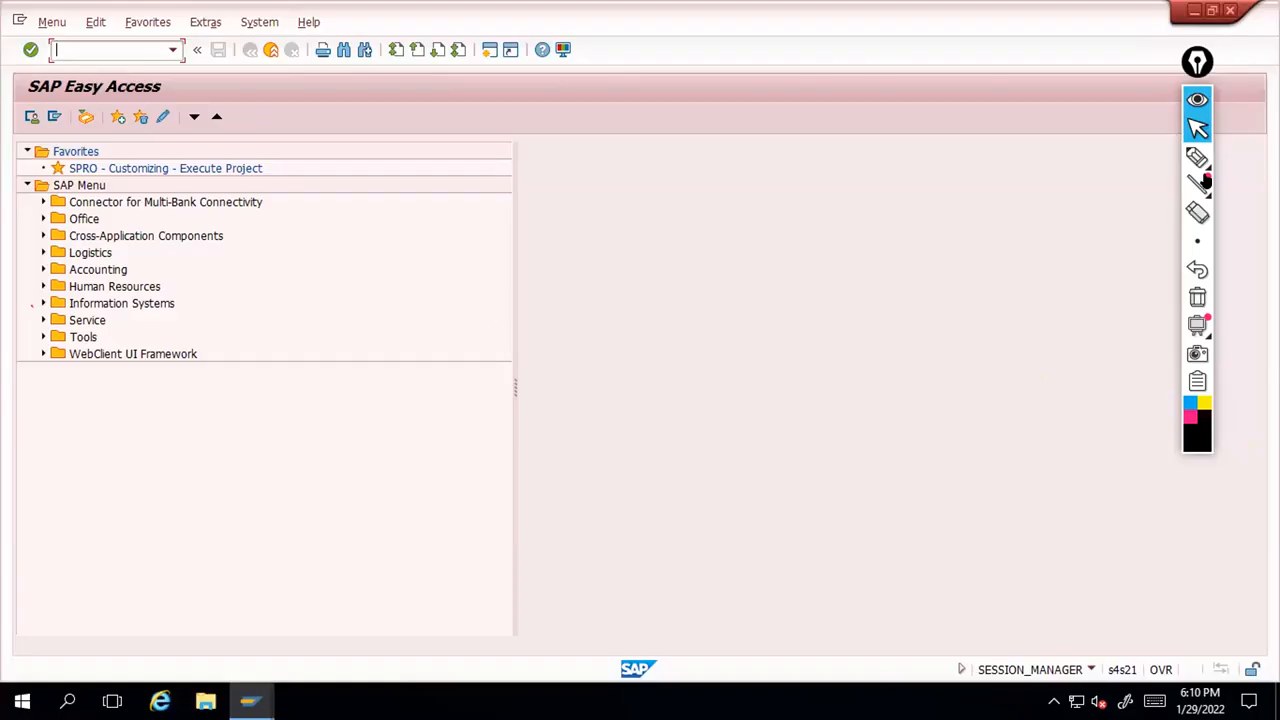
Handwrite the underlined heading "Standard" with the annotation pen in the empty area beside the SAP menu
click(1197, 157)
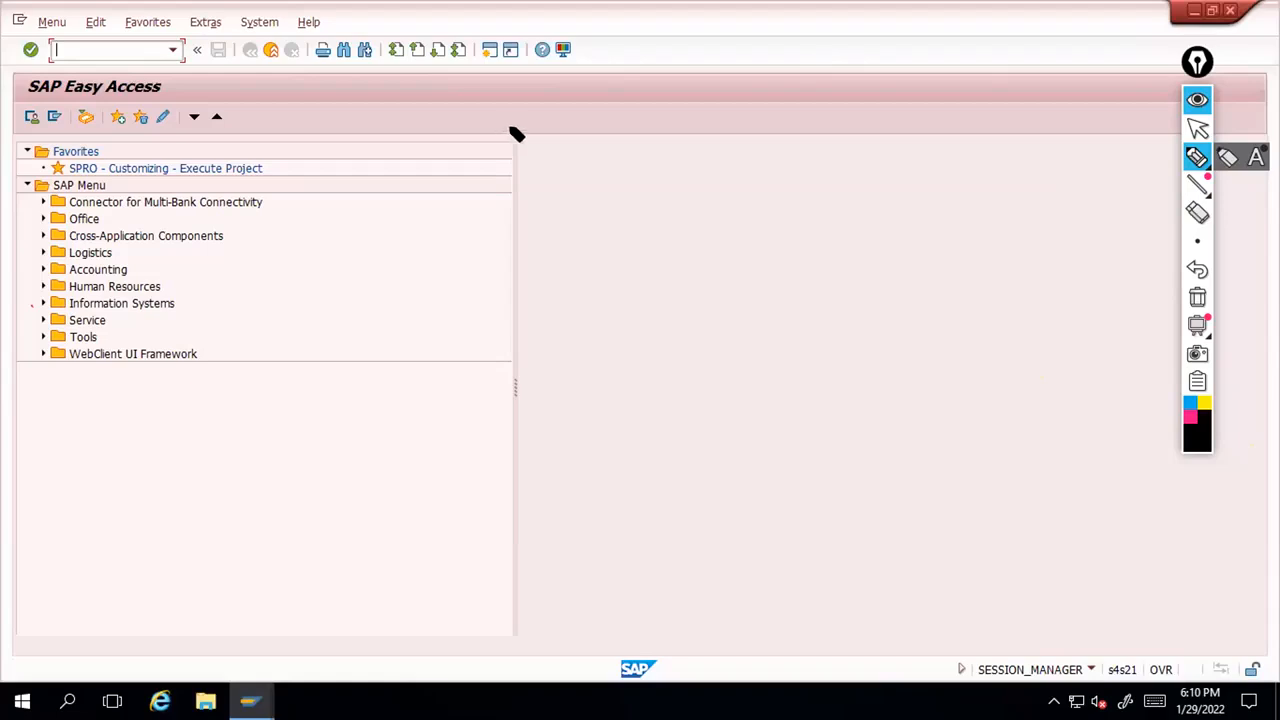
drag(580, 158, 708, 166)
drag(576, 180, 700, 178)
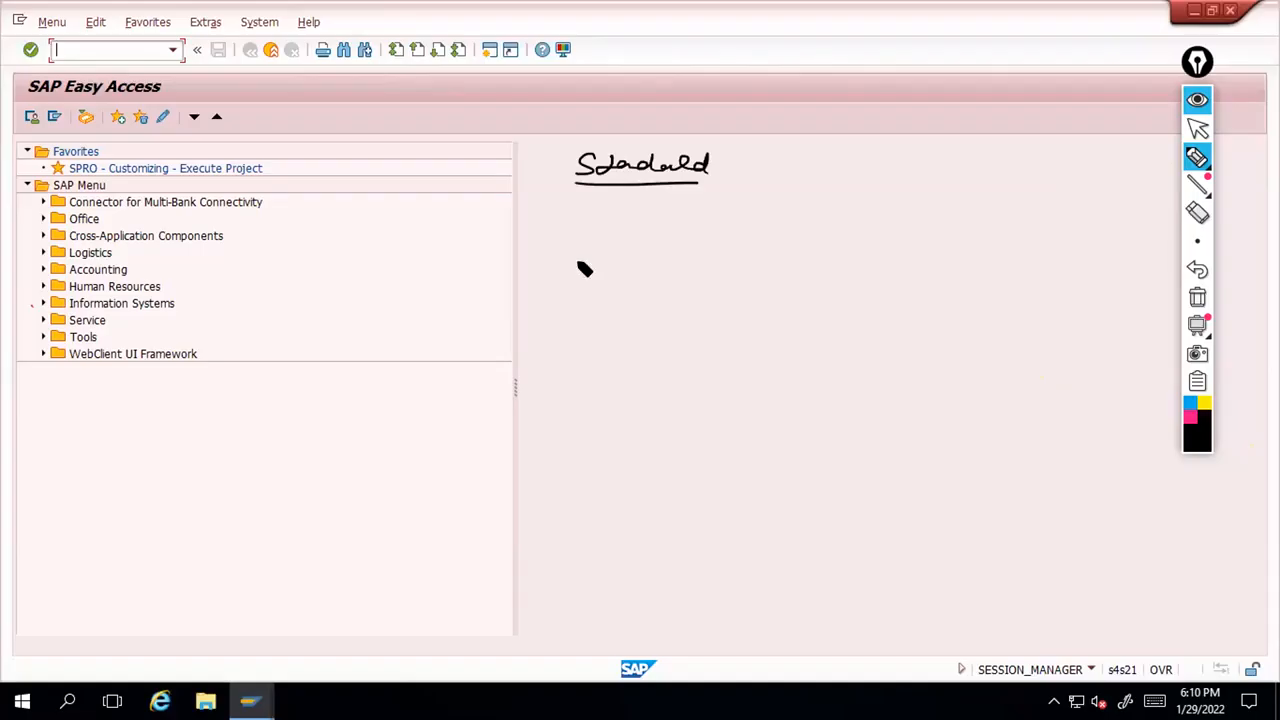
Write material M1 with an arrow to four underlined prices of 100, and tick the "Standard" heading
drag(557, 300, 682, 298)
click(683, 288)
drag(698, 284, 701, 285)
drag(712, 285, 716, 284)
drag(733, 292, 732, 298)
mouse_move(766, 283)
mouse_down()
mouse_move(766, 296)
mouse_move(791, 284)
mouse_up()
drag(816, 285, 813, 292)
drag(844, 280, 844, 290)
drag(860, 280, 878, 276)
drag(898, 285, 896, 294)
drag(916, 271, 912, 284)
drag(931, 271, 933, 272)
drag(949, 270, 947, 273)
drag(698, 316, 917, 302)
drag(746, 161, 824, 151)
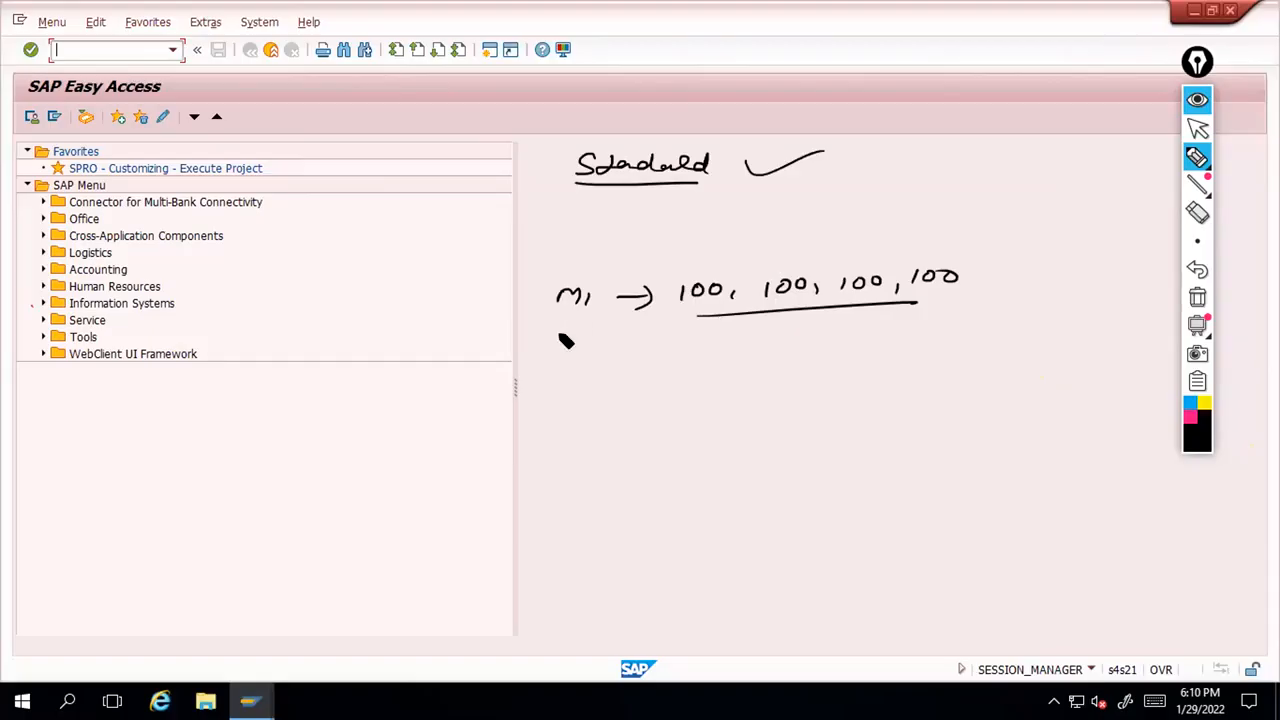
Write material M2 with the prices 100, 115 and 120, mark them as Jan, Feb and Mar, and encircle the prices
mouse_move(564, 350)
mouse_down()
mouse_move(592, 340)
mouse_move(598, 354)
mouse_move(603, 340)
mouse_move(616, 363)
mouse_move(660, 347)
mouse_up()
mouse_move(647, 338)
mouse_down()
mouse_move(648, 357)
mouse_move(689, 350)
mouse_up()
drag(706, 336, 705, 337)
drag(722, 336, 721, 337)
drag(741, 342, 758, 344)
click(758, 328)
drag(766, 330, 766, 344)
drag(792, 331, 781, 345)
drag(806, 340, 804, 346)
drag(700, 364, 700, 383)
mouse_move(690, 377)
mouse_down()
mouse_move(712, 377)
mouse_move(689, 419)
mouse_move(737, 404)
mouse_up()
click(710, 405)
drag(779, 357, 779, 373)
mouse_move(771, 367)
mouse_down()
mouse_move(788, 368)
mouse_move(774, 410)
mouse_up()
drag(783, 400, 813, 400)
drag(838, 322, 837, 337)
mouse_move(846, 322)
mouse_down()
mouse_move(851, 338)
mouse_move(870, 324)
mouse_up()
drag(836, 381, 876, 373)
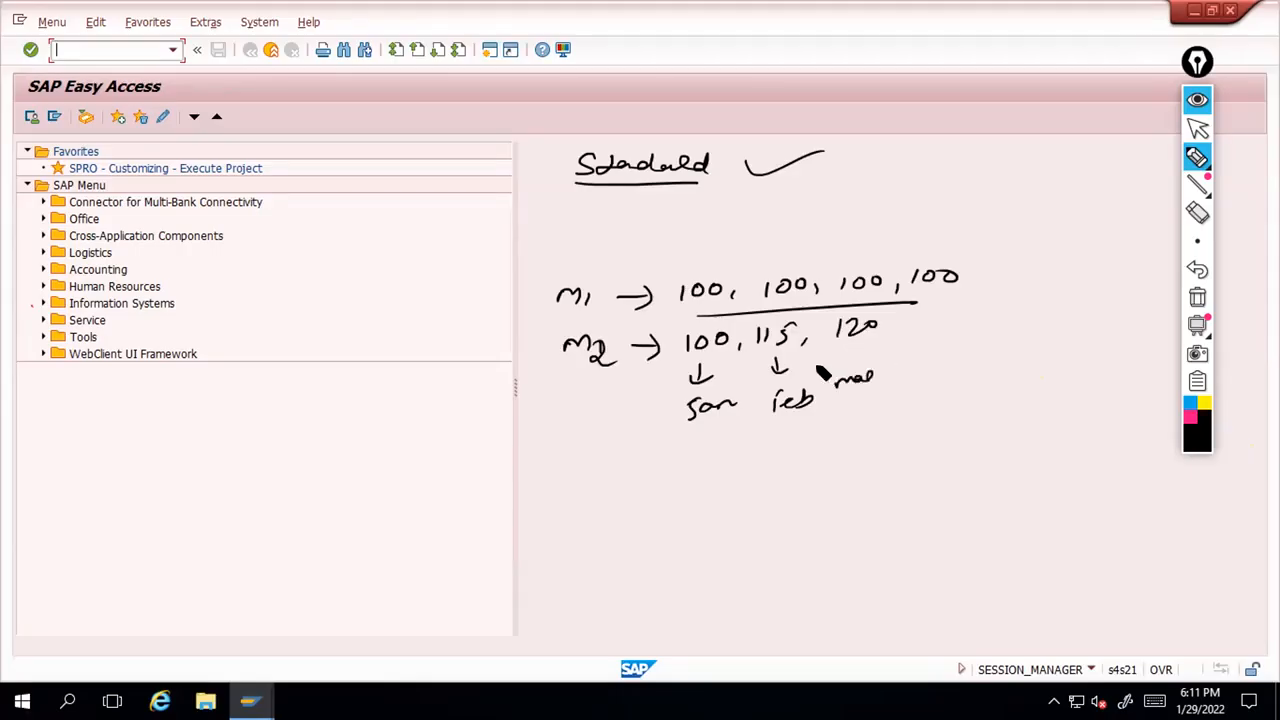
drag(898, 313, 676, 336)
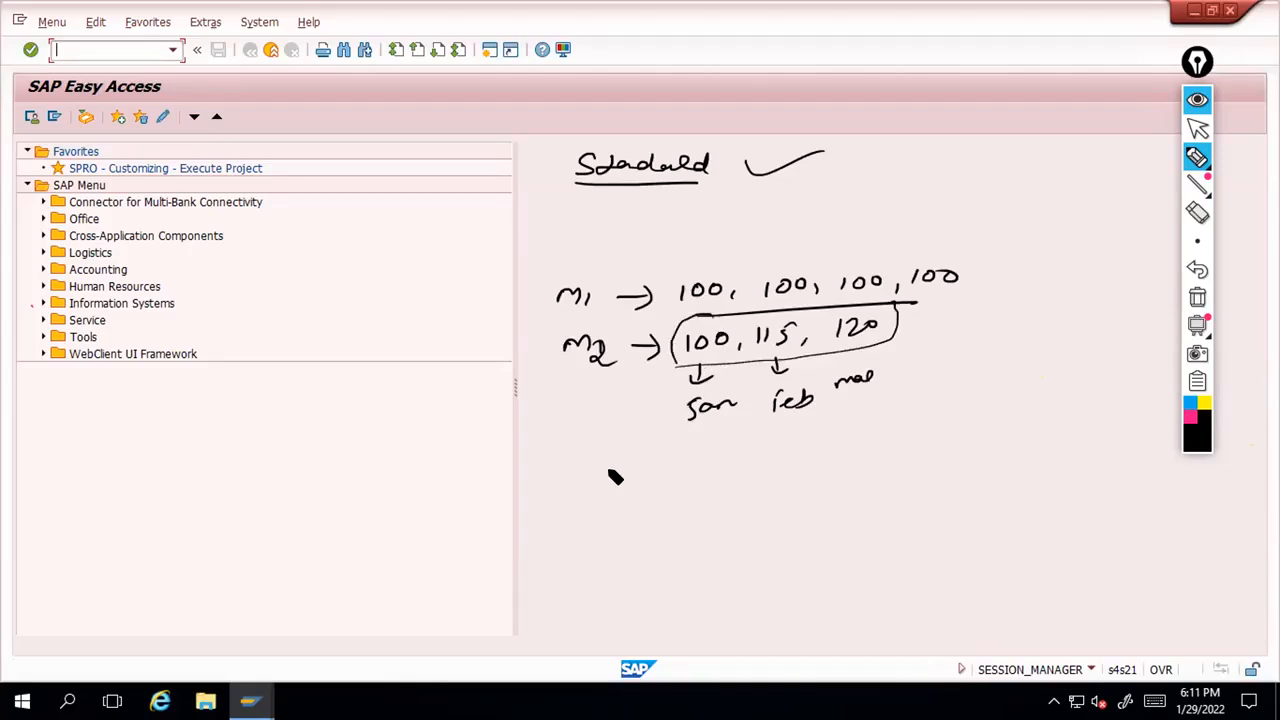
Write the underlined note "Market Price" below the M2 example with "ROH" double-underlined beneath it
drag(569, 476, 765, 448)
drag(628, 495, 742, 466)
drag(703, 522, 745, 510)
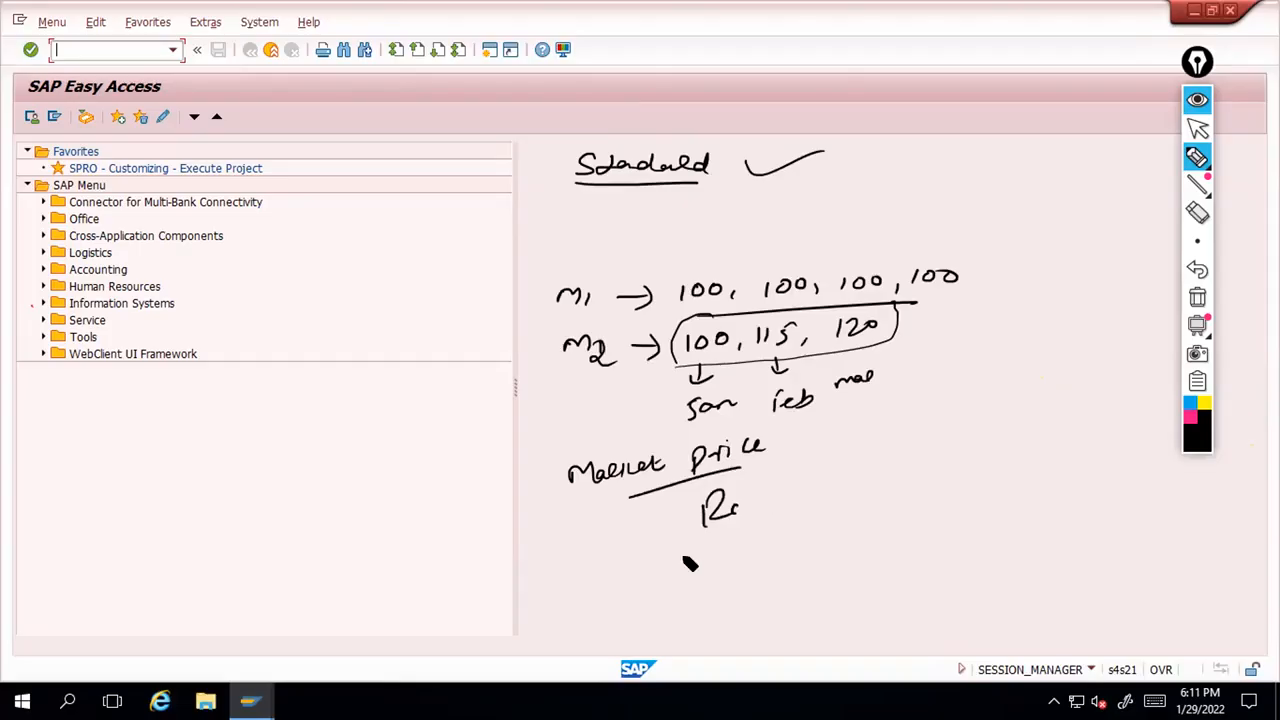
drag(757, 492, 758, 515)
drag(772, 488, 772, 510)
drag(703, 540, 768, 526)
drag(705, 550, 766, 535)
Write a Metal example with the prices 1000 and 1050 beside the market price note, and frame it
mouse_move(878, 482)
mouse_down()
mouse_move(940, 476)
mouse_move(962, 452)
mouse_move(1023, 456)
mouse_up()
mouse_move(1010, 448)
mouse_down()
mouse_move(1012, 466)
mouse_move(1050, 460)
mouse_up()
drag(1067, 442, 1066, 443)
drag(1084, 441, 1083, 442)
drag(1102, 440, 1101, 441)
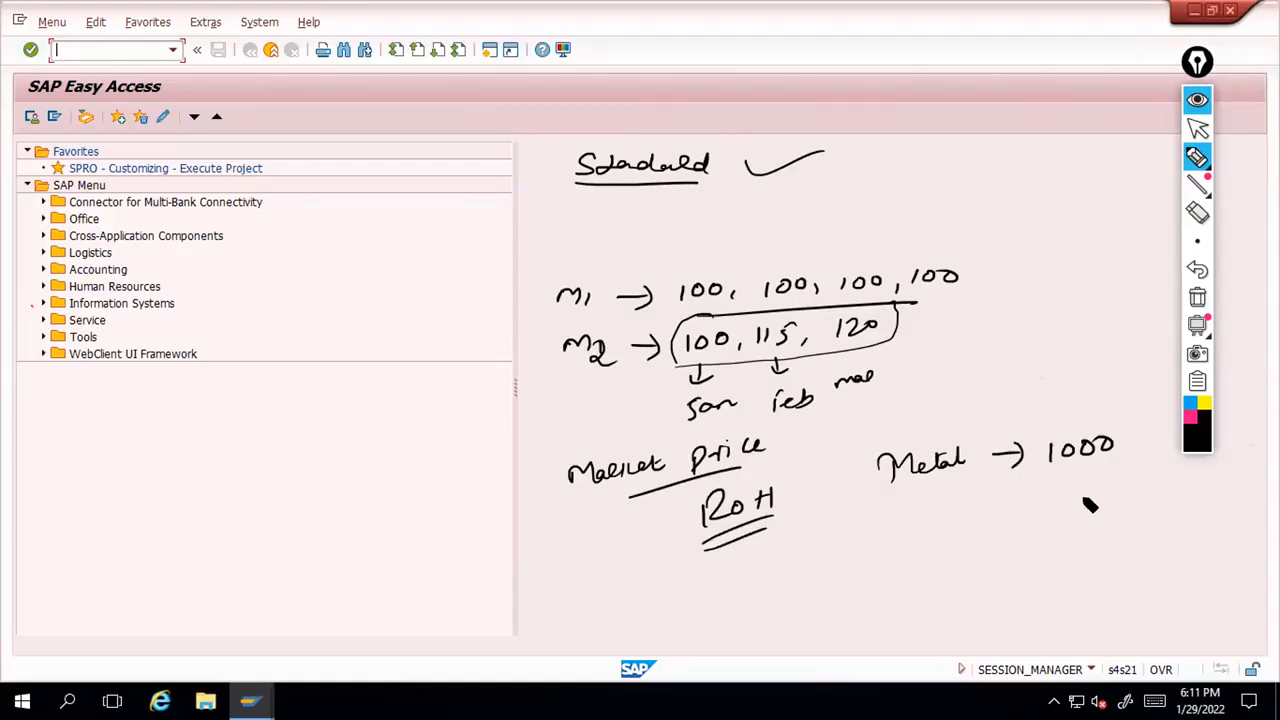
drag(1049, 484, 1048, 508)
drag(1066, 486, 1065, 487)
drag(1088, 485, 1078, 505)
drag(1100, 487, 1099, 488)
drag(1033, 534, 1123, 520)
drag(853, 448, 872, 536)
drag(1090, 406, 1124, 508)
mouse_move(870, 540)
mouse_down()
mouse_move(926, 548)
mouse_move(1133, 516)
mouse_up()
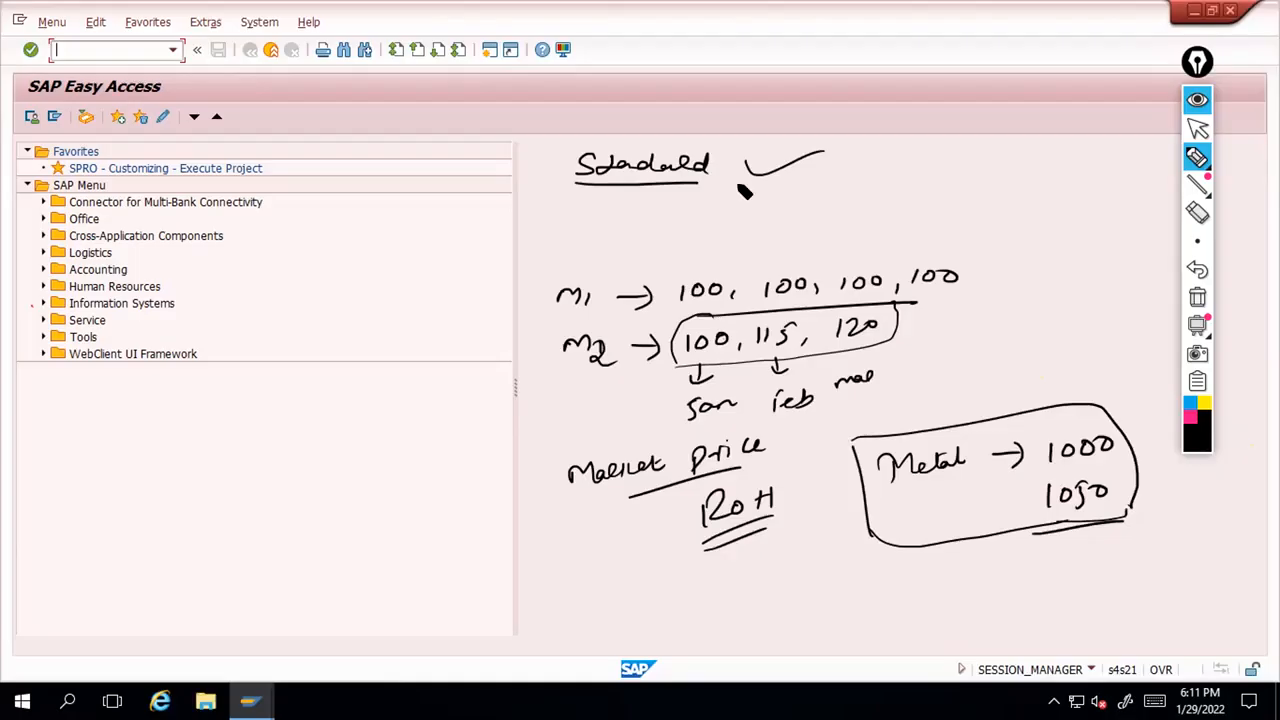
Retrace the tick beside "Standard" and add an encircled 100 and an underlined "PIR" to the M1 row
drag(741, 161, 821, 154)
drag(968, 258, 970, 288)
drag(998, 268, 999, 282)
drag(1012, 268, 1010, 270)
mouse_move(1022, 268)
mouse_down()
mouse_move(1023, 281)
mouse_move(1000, 260)
mouse_move(1070, 290)
mouse_up()
drag(1072, 262, 1074, 278)
drag(1096, 264, 1095, 286)
drag(1104, 282, 1120, 284)
drag(1064, 298, 1112, 290)
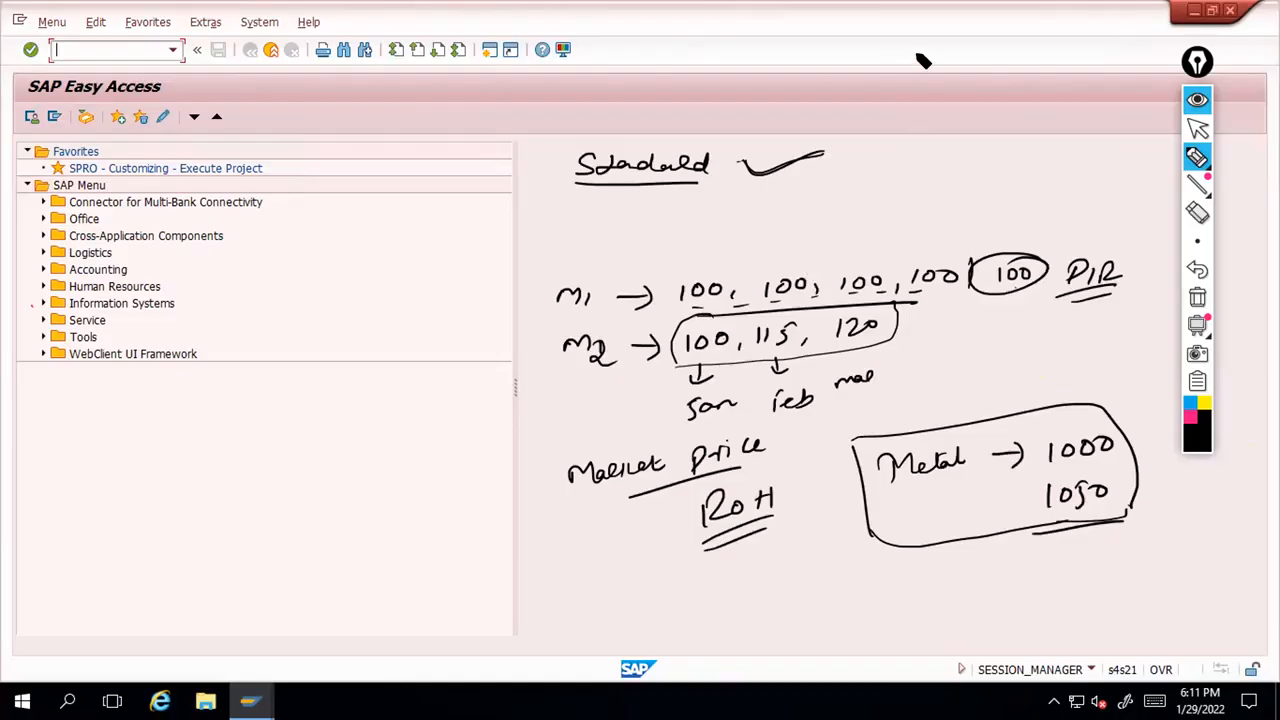
Write the prices 100, 115, 120 and 130 in a column above the M1 row and total them as 465
drag(886, 57, 887, 75)
drag(904, 56, 929, 54)
drag(887, 88, 901, 101)
drag(939, 75, 890, 132)
drag(902, 116, 918, 128)
drag(930, 118, 895, 162)
mouse_move(909, 142)
mouse_down()
mouse_move(911, 160)
mouse_move(944, 142)
mouse_up()
mouse_move(877, 182)
mouse_down()
mouse_move(979, 162)
mouse_move(948, 198)
mouse_move(913, 197)
mouse_up()
drag(928, 182, 877, 226)
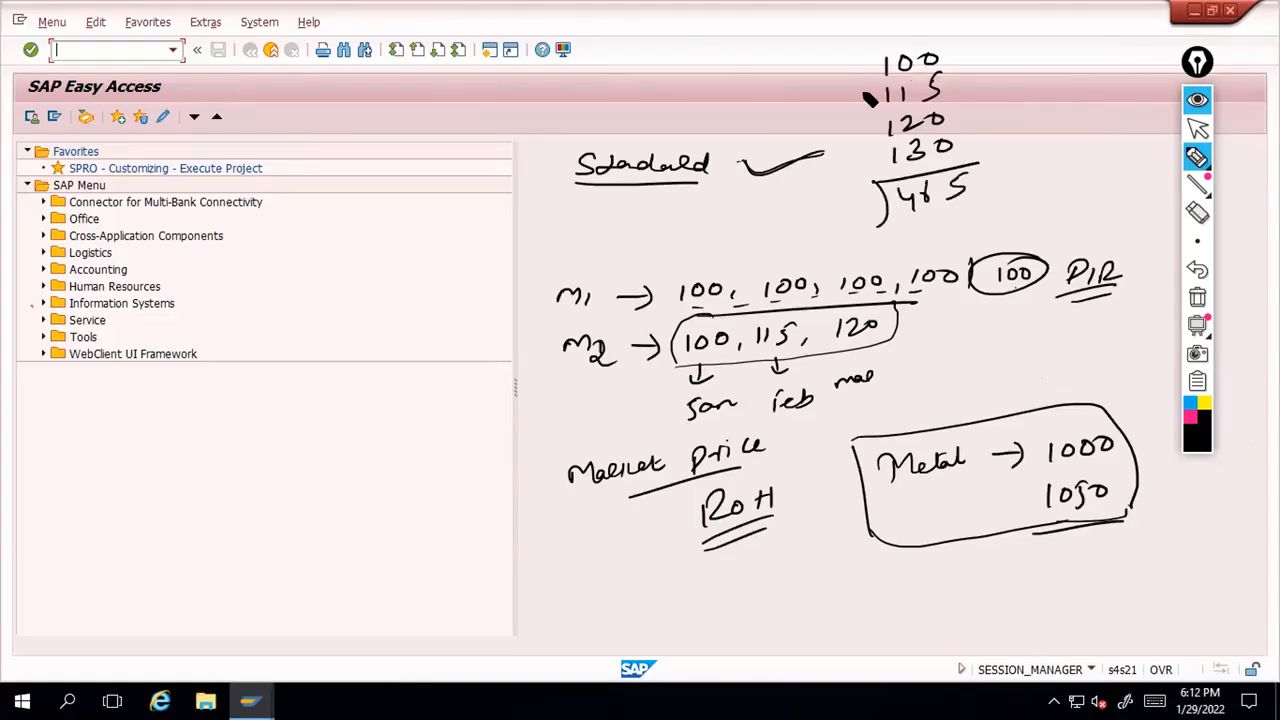
Mark off the listed prices, divide their total by 4, and write the average as 116.25 with 116 encircled
drag(855, 75, 880, 63)
drag(861, 109, 895, 91)
drag(863, 150, 894, 129)
drag(872, 177, 898, 163)
drag(861, 198, 869, 224)
drag(973, 166, 998, 204)
drag(1010, 172, 1011, 192)
drag(915, 221, 937, 232)
mouse_move(1022, 171)
mouse_down()
mouse_move(1023, 190)
mouse_move(1080, 172)
mouse_up()
mouse_move(1099, 153)
mouse_down()
mouse_move(1088, 173)
mouse_move(1028, 155)
mouse_up()
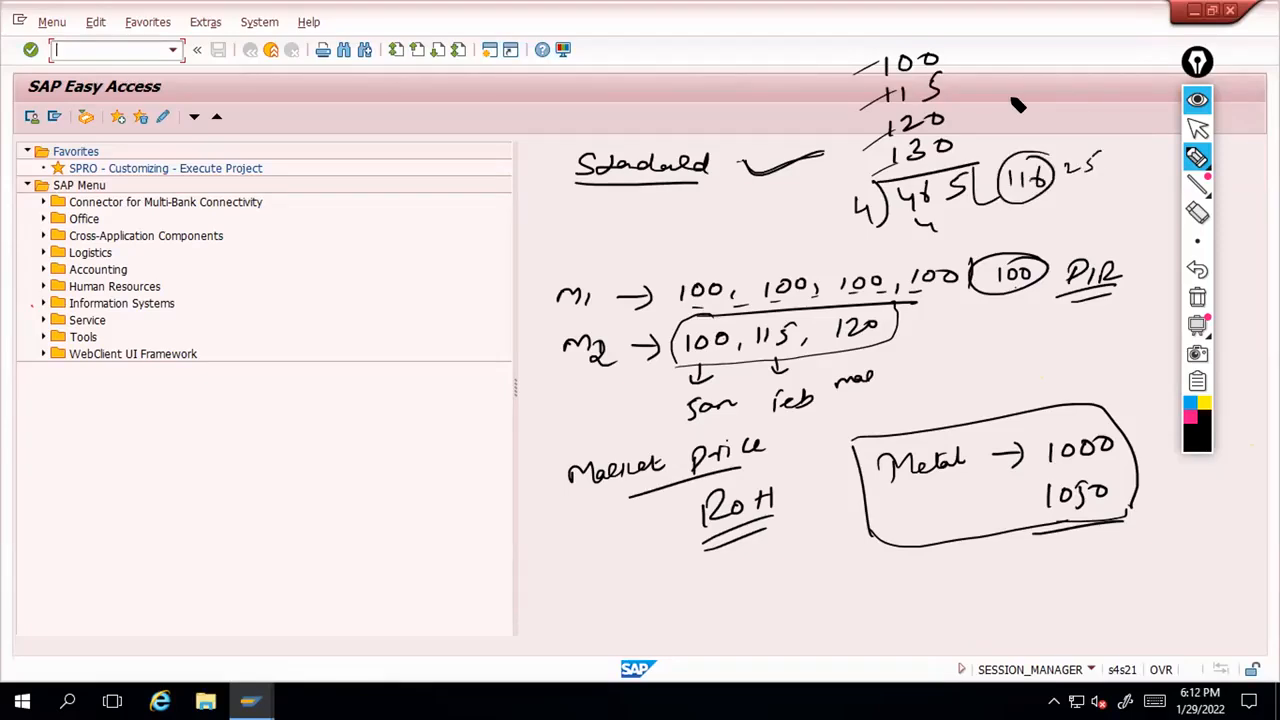
Write the rounded average 116 again above the division result and encircle it
drag(1046, 87, 1048, 109)
drag(1061, 86, 1062, 107)
drag(1077, 82, 1072, 98)
drag(1083, 67, 1055, 71)
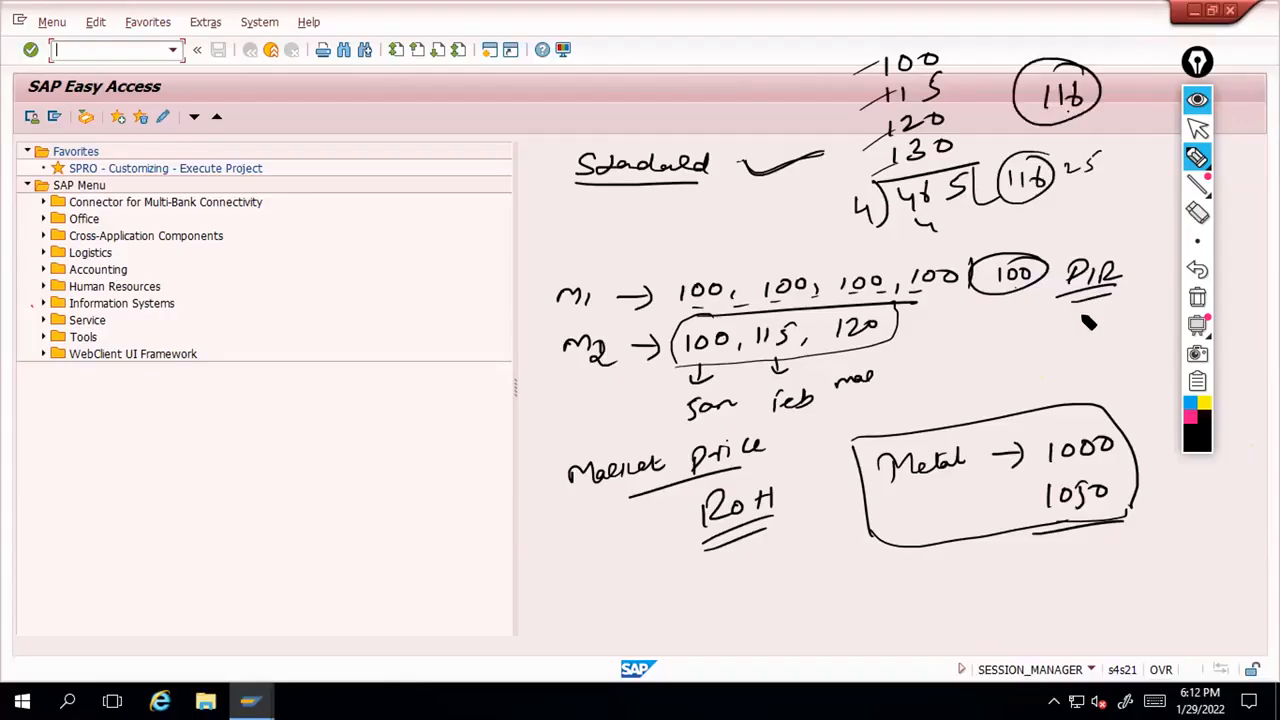
Draw an arrow below M1's PIR, link M2 to an underlined PIR with an encircled 116, and mark M1's encircled 100
drag(1092, 296, 1092, 322)
drag(1081, 310, 1108, 310)
drag(899, 341, 938, 342)
drag(930, 335, 938, 345)
mouse_move(965, 322)
mouse_down()
mouse_move(966, 340)
mouse_move(976, 332)
mouse_up()
mouse_move(982, 322)
mouse_down()
mouse_move(983, 340)
mouse_move(999, 340)
mouse_up()
drag(958, 348, 1003, 343)
mouse_move(956, 356)
mouse_down()
mouse_move(1001, 351)
mouse_move(975, 384)
mouse_up()
drag(985, 367, 985, 384)
mouse_move(1000, 366)
mouse_down()
mouse_move(995, 382)
mouse_move(1005, 348)
mouse_up()
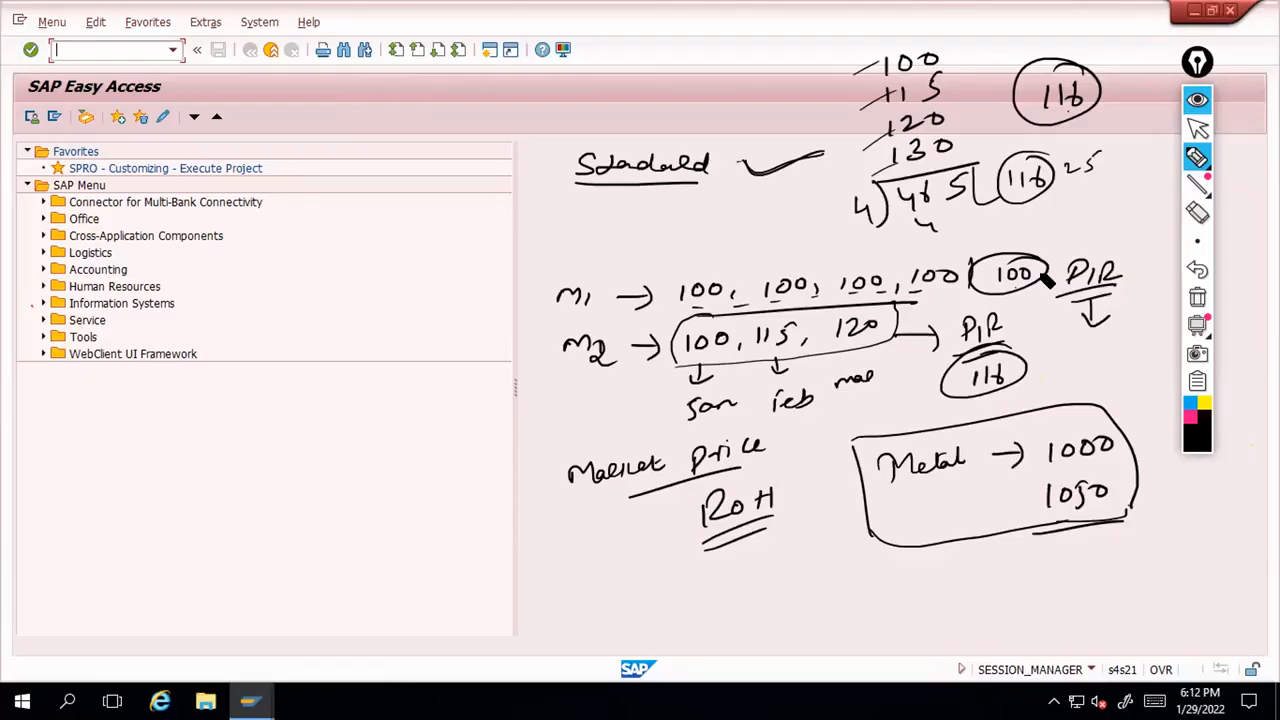
drag(993, 262, 993, 293)
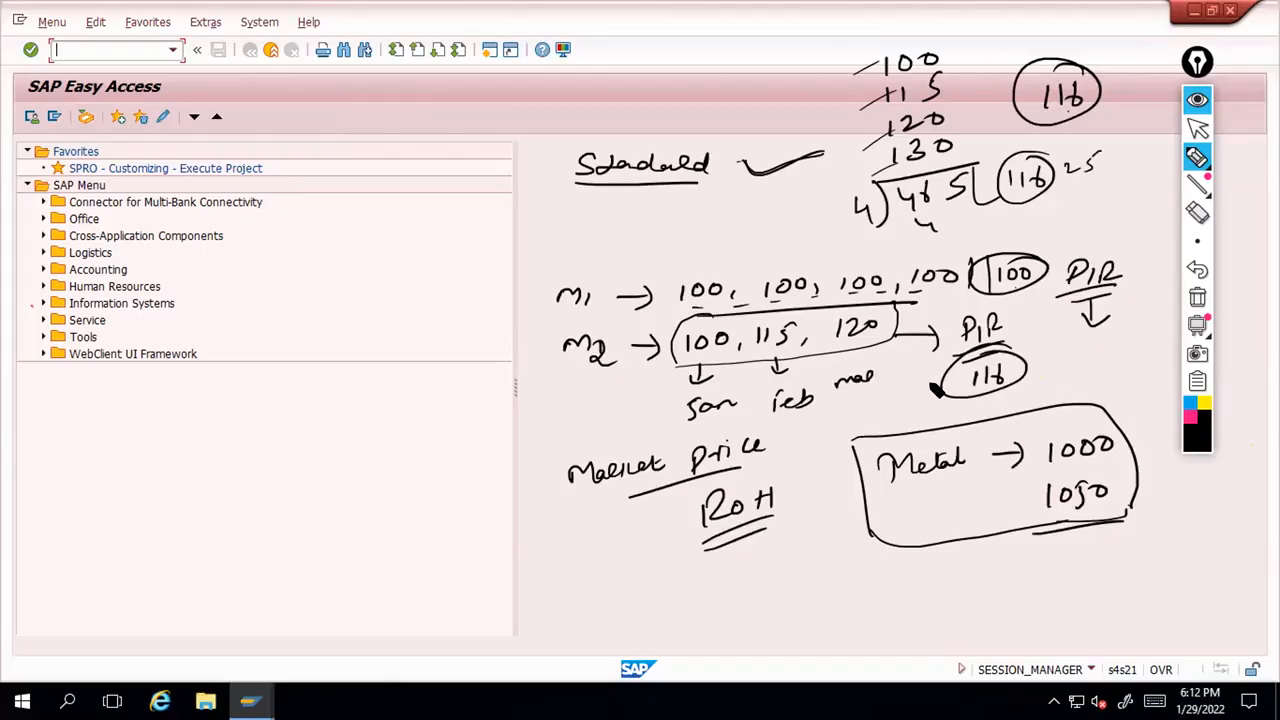
Clear all the pricing drawings and open material 40 for display with transaction MM03
click(1197, 300)
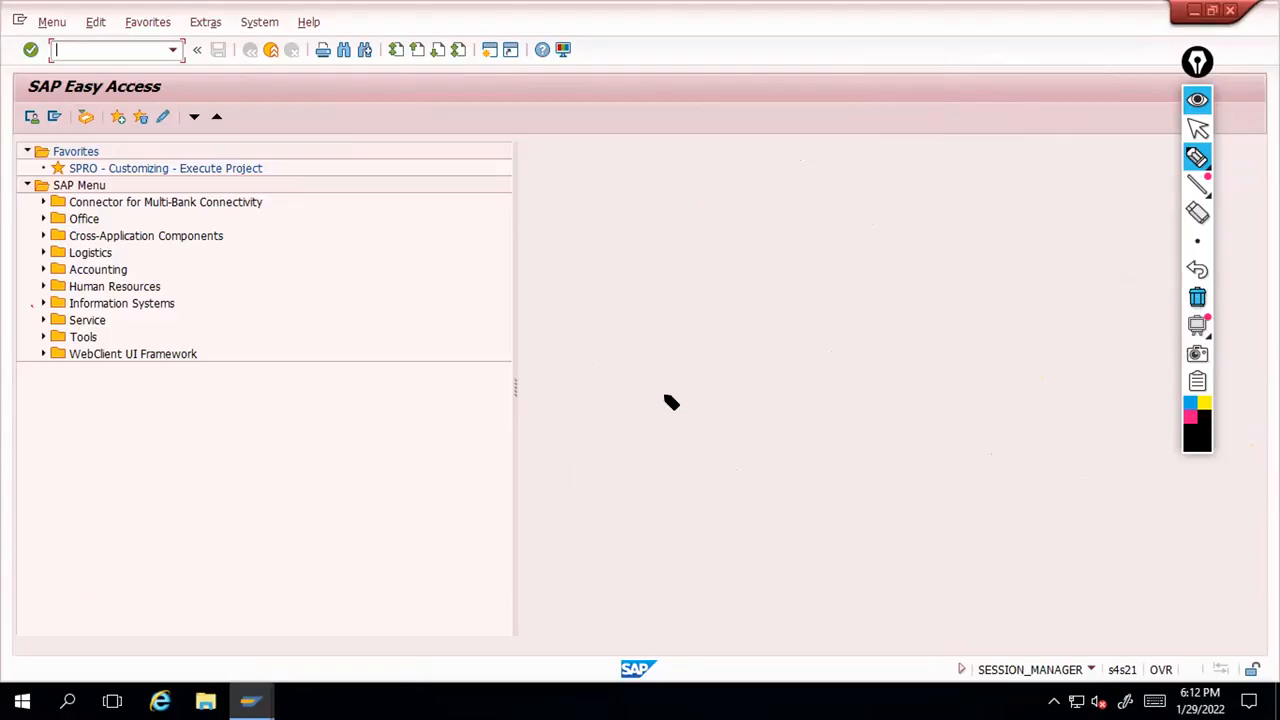
click(1191, 135)
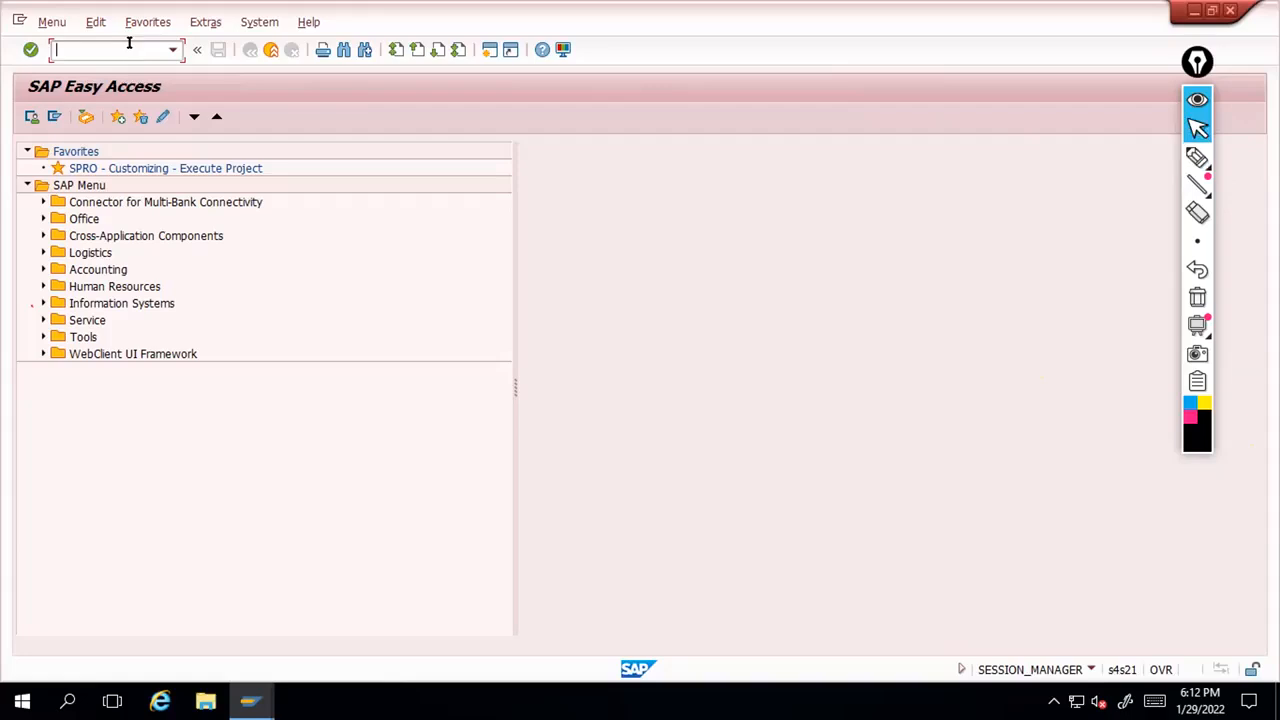
text(mm03)
key(Return)
key(Return)
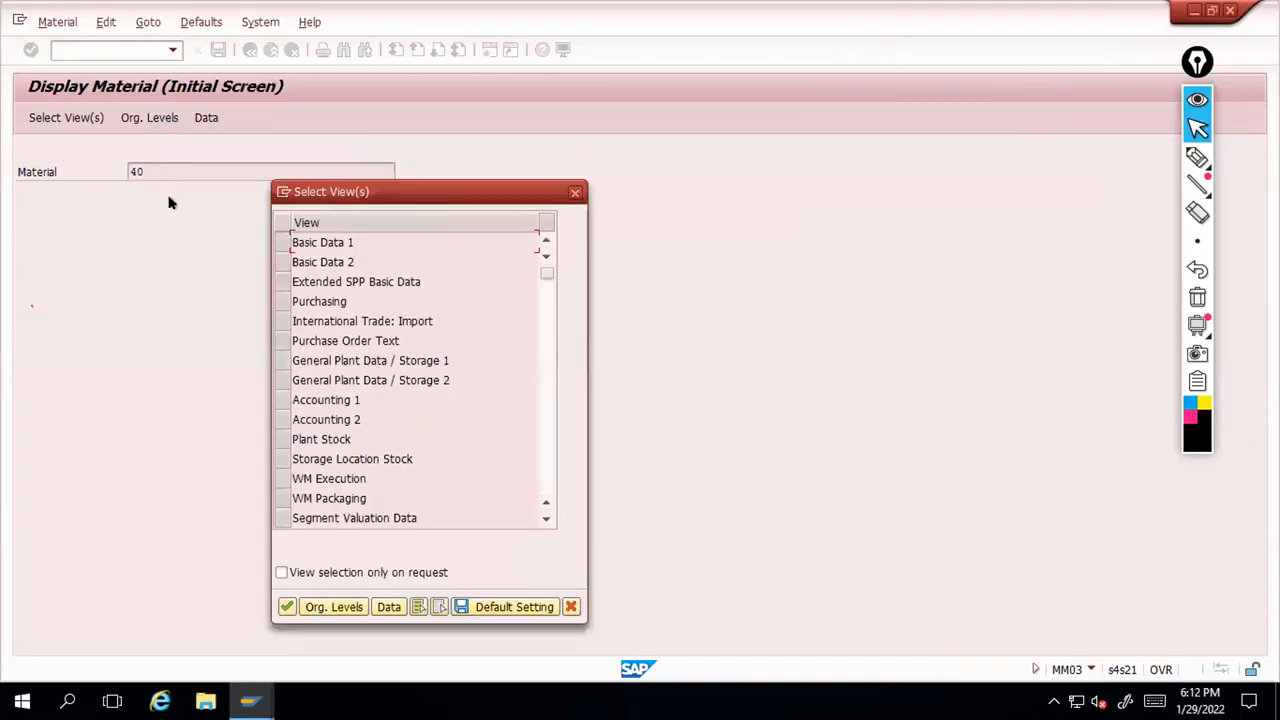
Open the Accounting 1 view of material 40 for plant 2001
click(280, 400)
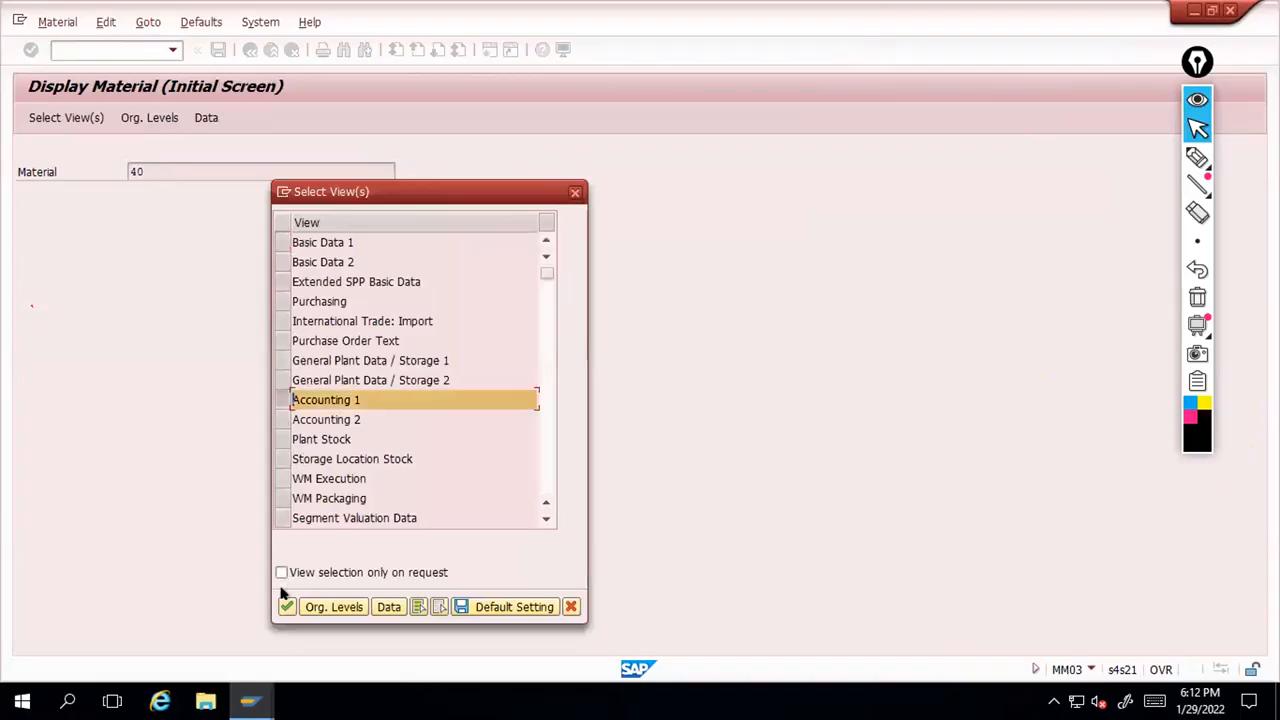
click(287, 605)
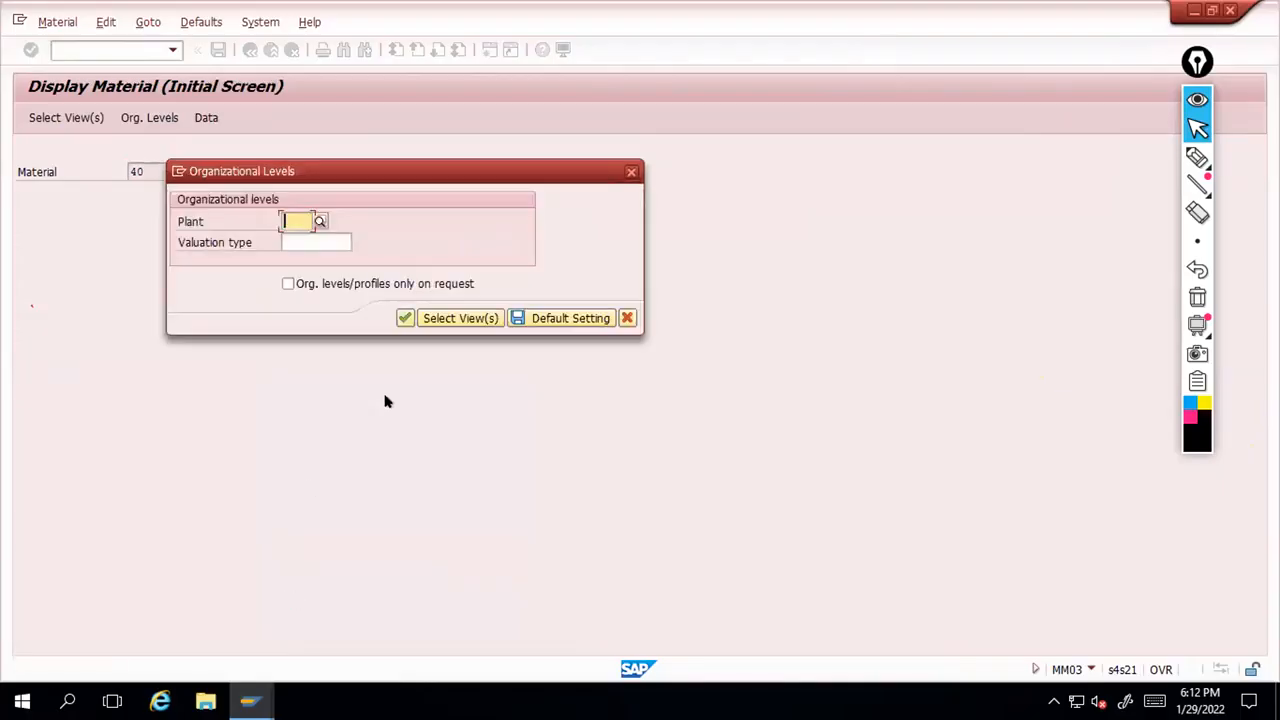
text(200)
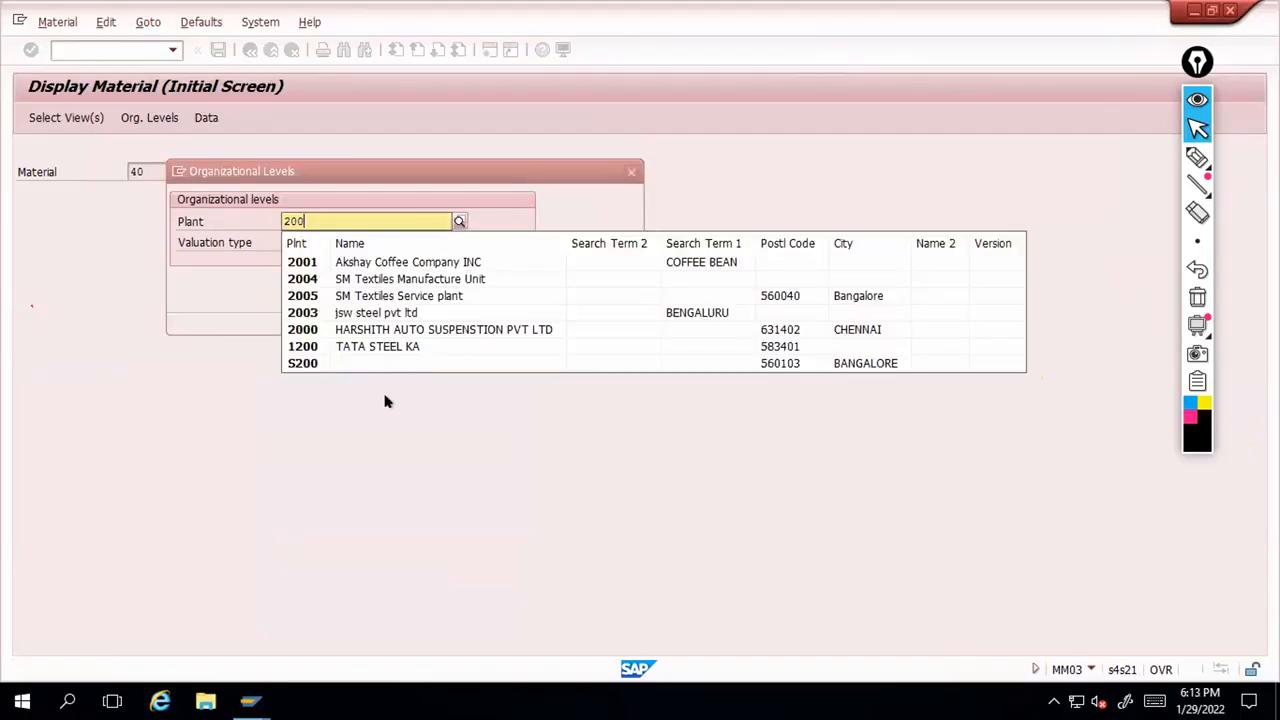
key(Down)
key(Return)
key(Return)
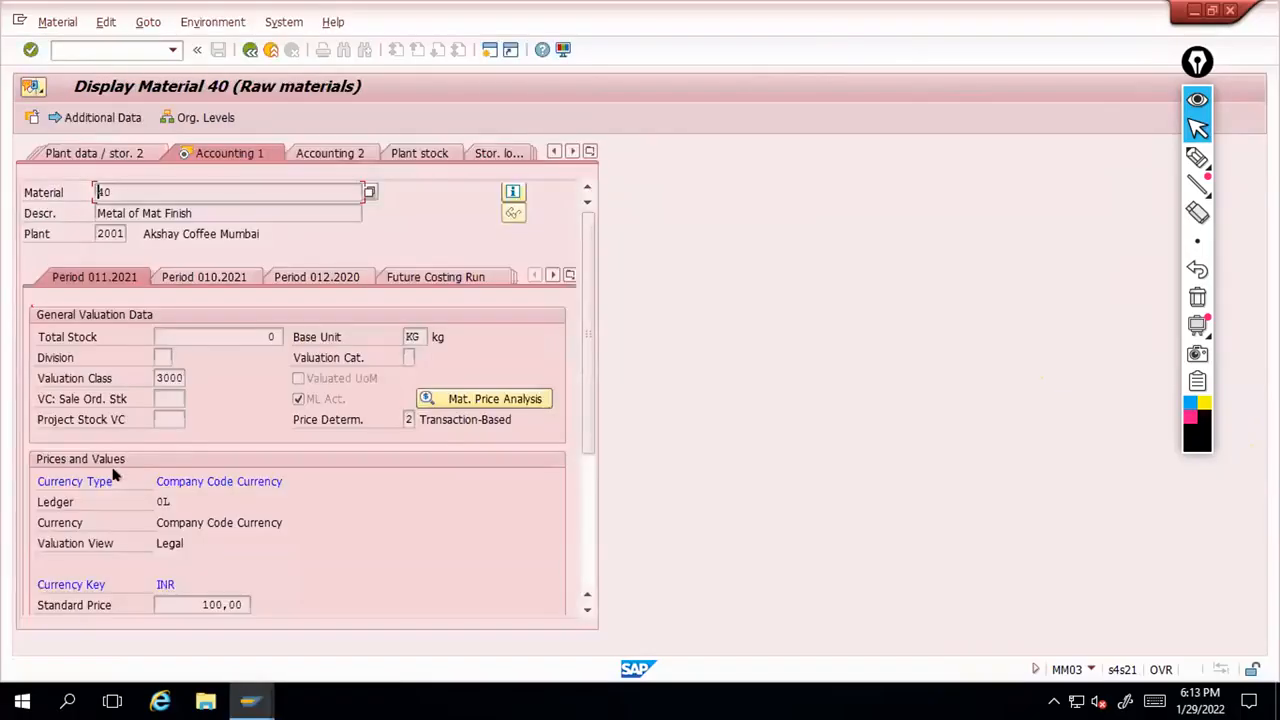
Review the price control options S and V for the material's valuation, then return to the initial material display screen
scroll(122, 487, down, 5)
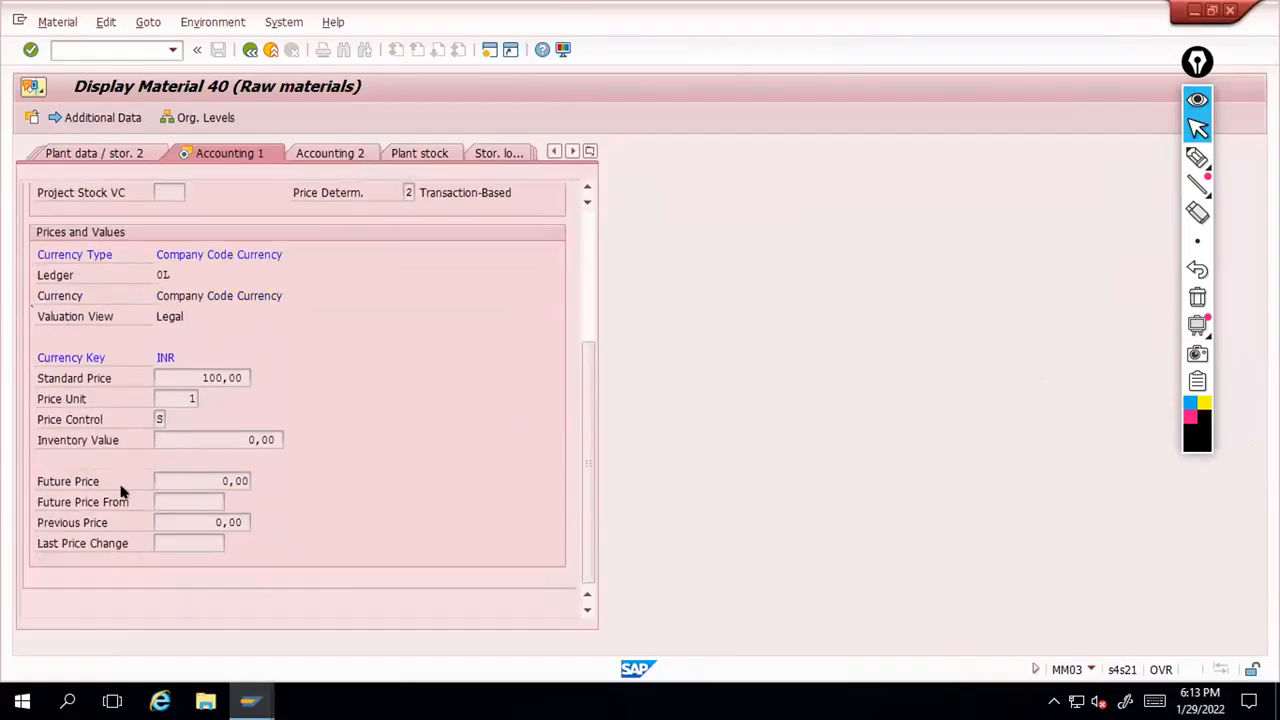
click(160, 419)
click(169, 419)
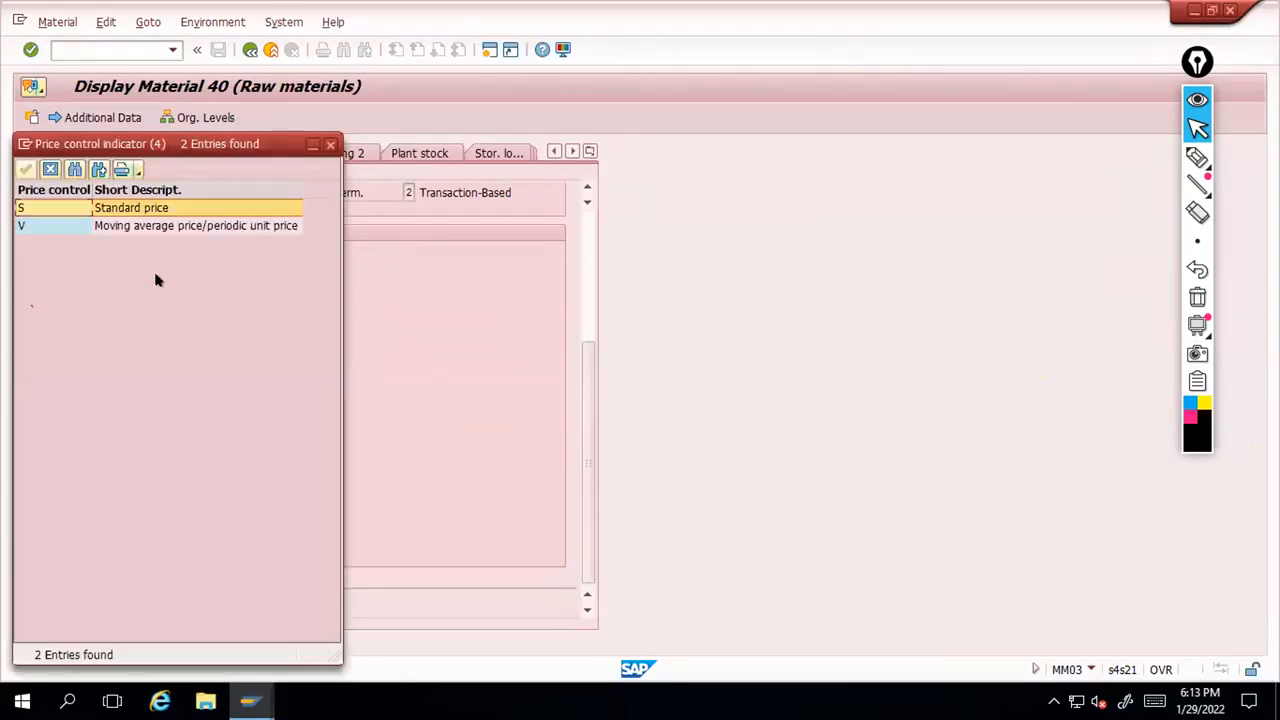
drag(288, 157, 625, 154)
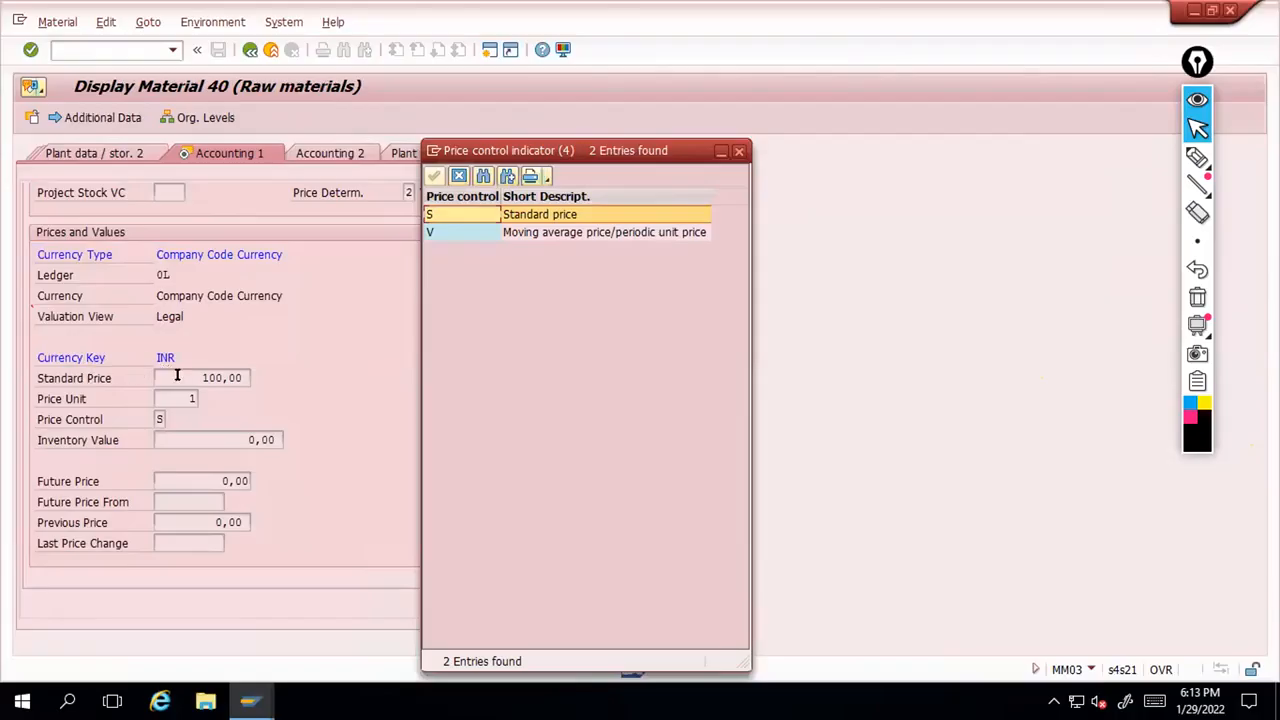
click(468, 229)
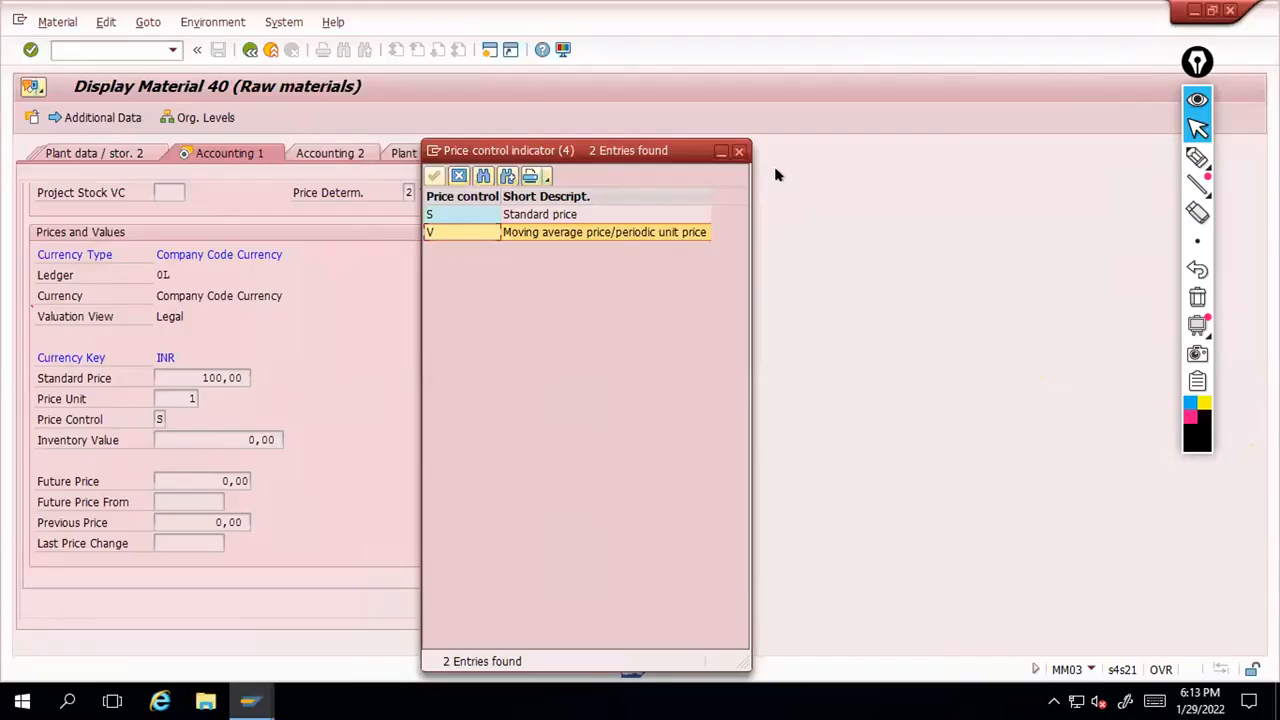
click(739, 151)
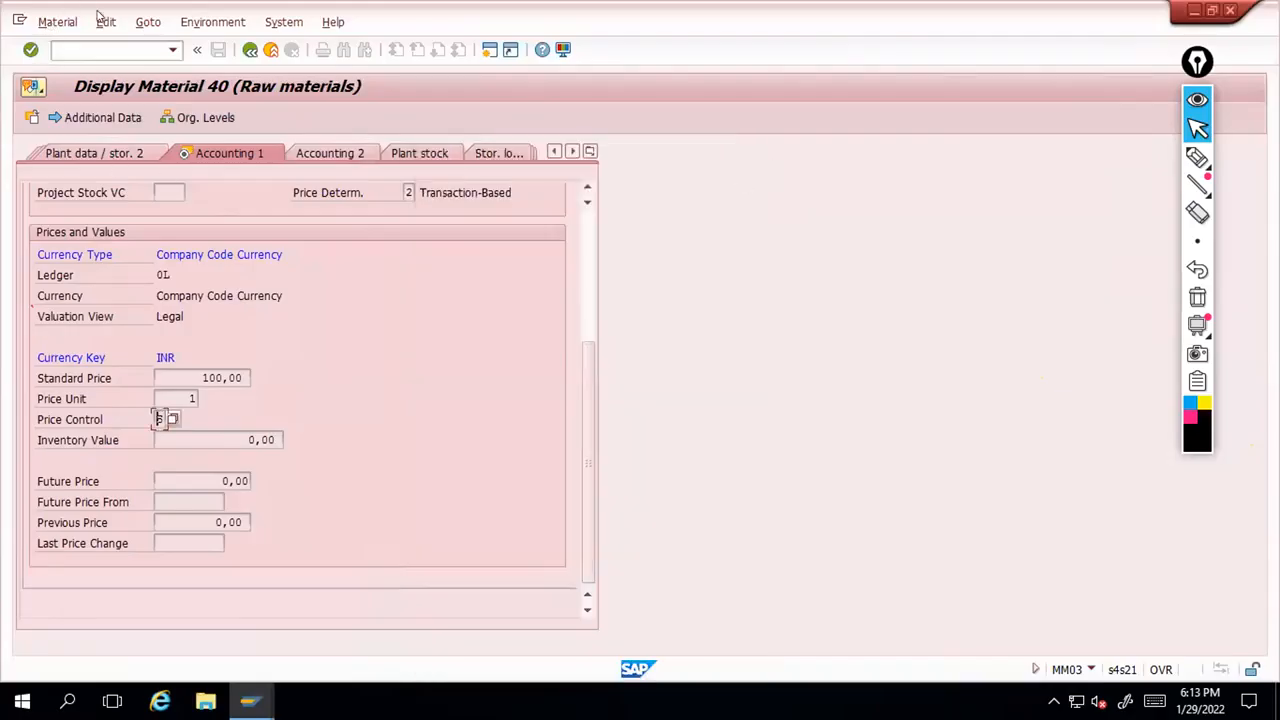
click(250, 49)
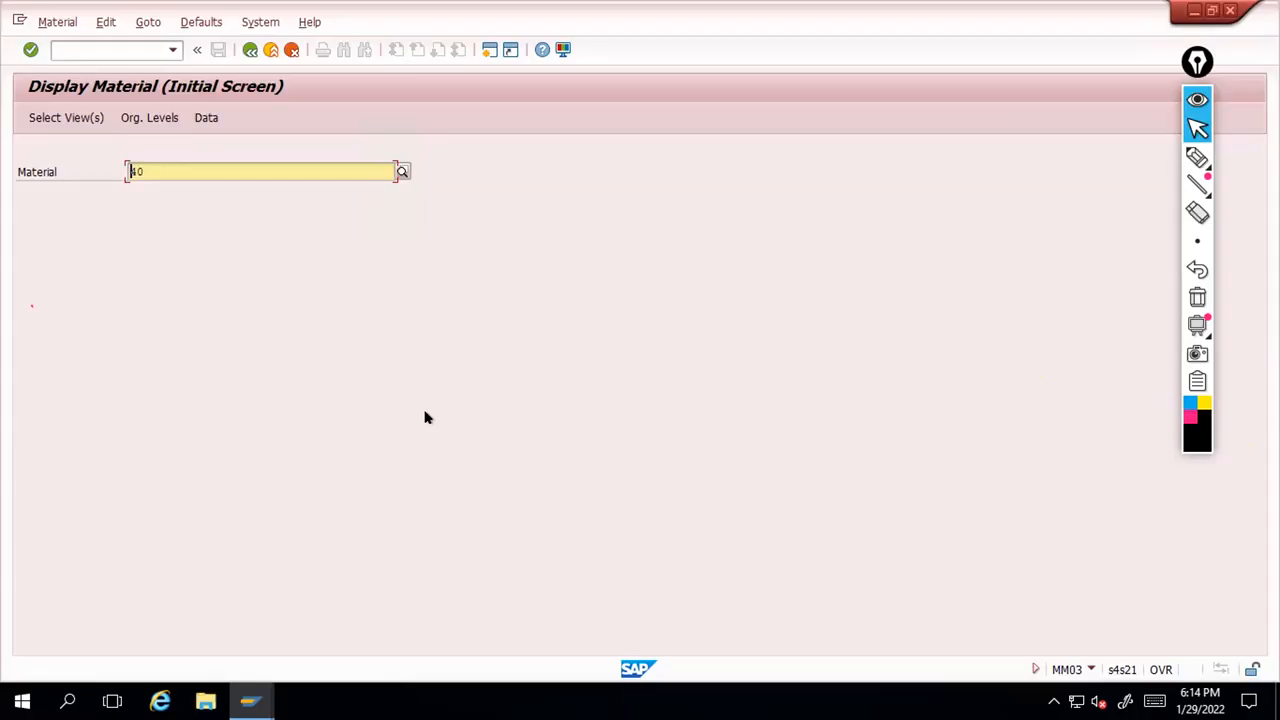
Write the prices 100, 200, 300, 400, 500 and 600 in a column and draw a sum line below them
click(1197, 158)
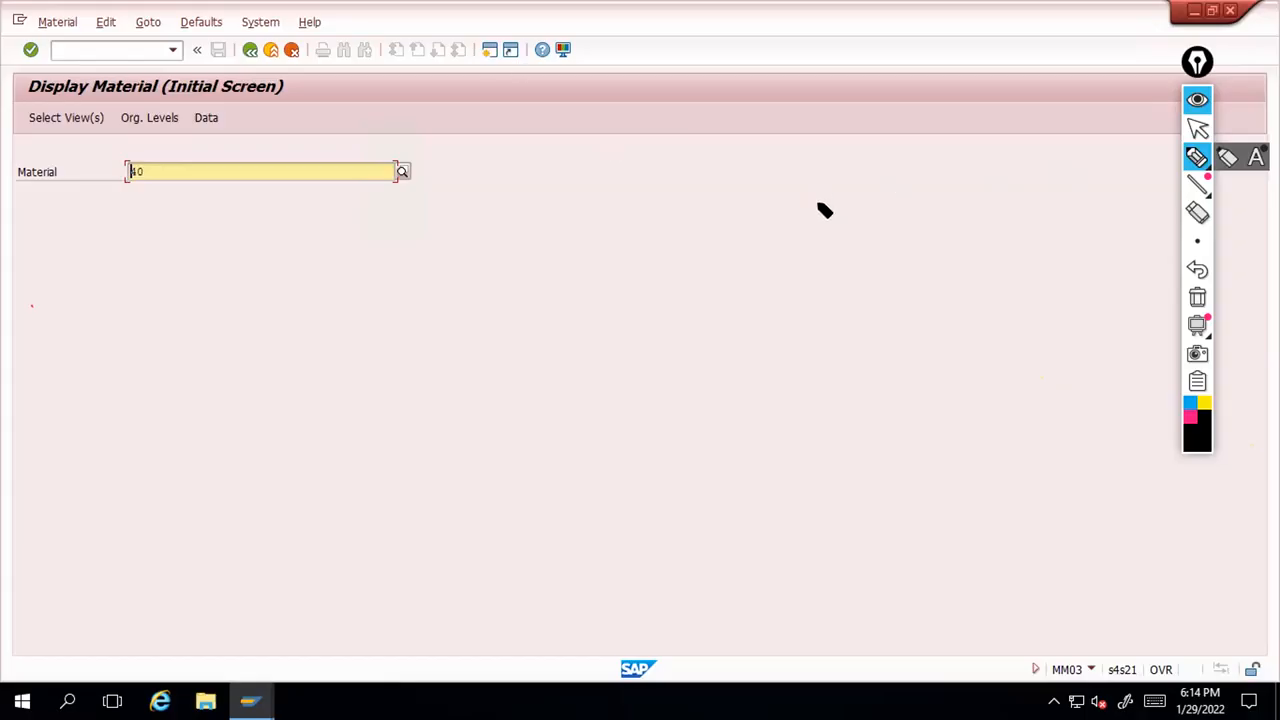
drag(785, 194, 783, 215)
drag(810, 198, 806, 200)
drag(831, 198, 826, 200)
drag(771, 236, 792, 249)
drag(807, 236, 801, 238)
drag(831, 230, 825, 232)
mouse_move(789, 274)
mouse_down()
mouse_move(795, 292)
mouse_move(819, 276)
mouse_up()
drag(845, 270, 800, 323)
drag(825, 308, 820, 311)
drag(850, 302, 845, 305)
drag(799, 342, 794, 366)
drag(828, 345, 853, 343)
drag(813, 372, 805, 398)
drag(836, 380, 831, 383)
drag(868, 375, 863, 378)
drag(770, 431, 904, 405)
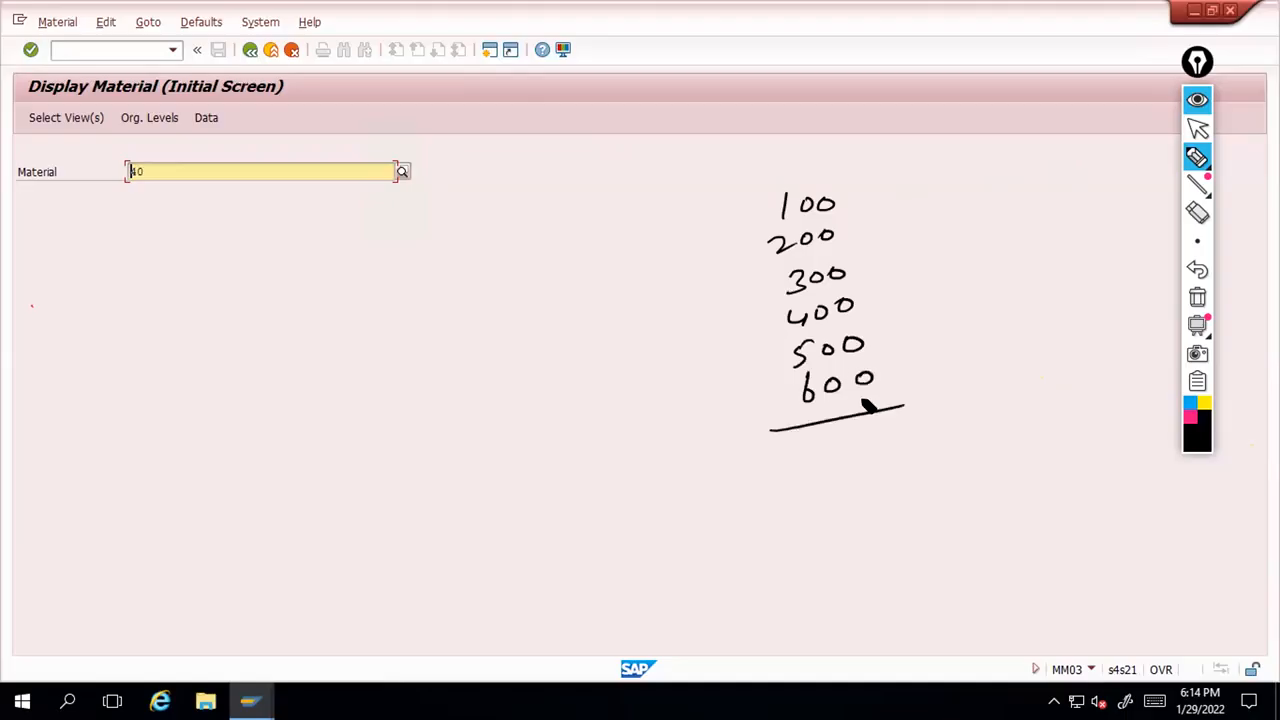
Mark off the prices 200 to 600 with short strokes and write an underlined total of 1100 below the sum line
drag(779, 396, 798, 388)
drag(770, 322, 789, 314)
drag(760, 244, 771, 238)
drag(787, 279, 803, 269)
drag(779, 363, 797, 354)
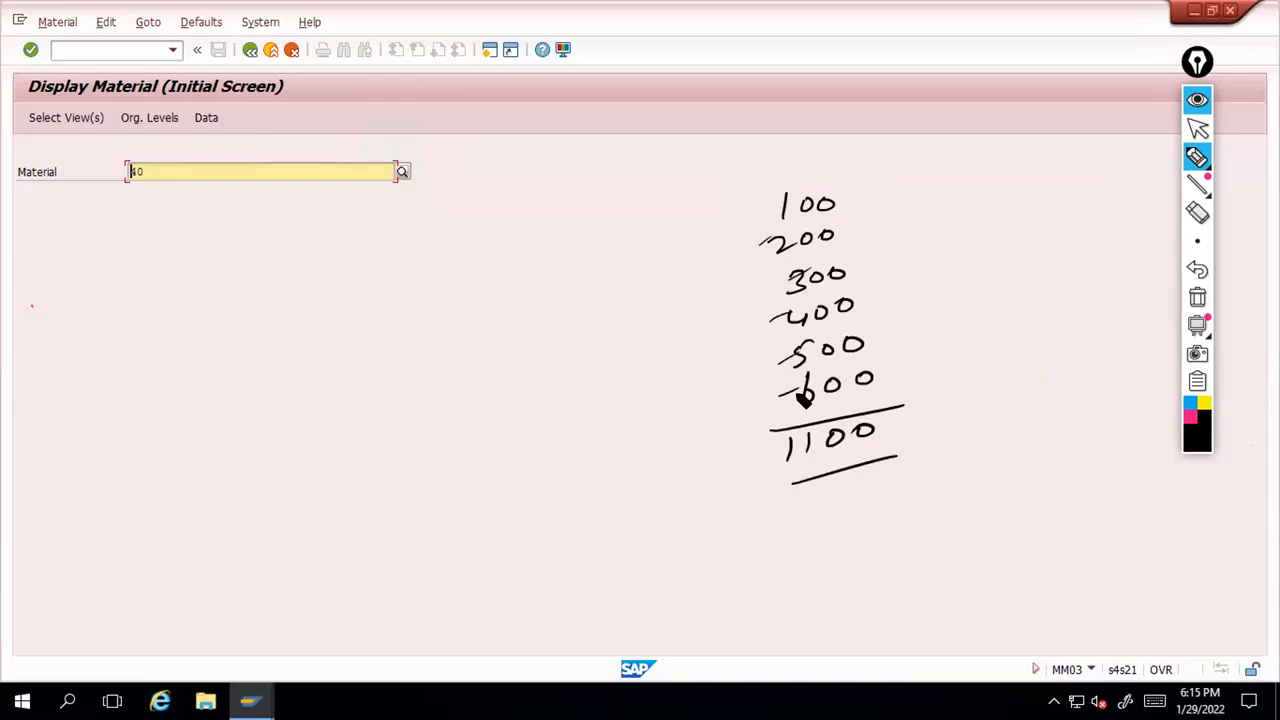
Tick each of the six prices, set up a division by 6, and correct the written total to 2100
drag(769, 431, 758, 486)
drag(859, 198, 903, 194)
drag(861, 228, 896, 220)
drag(862, 263, 903, 254)
drag(868, 300, 904, 292)
drag(876, 335, 918, 332)
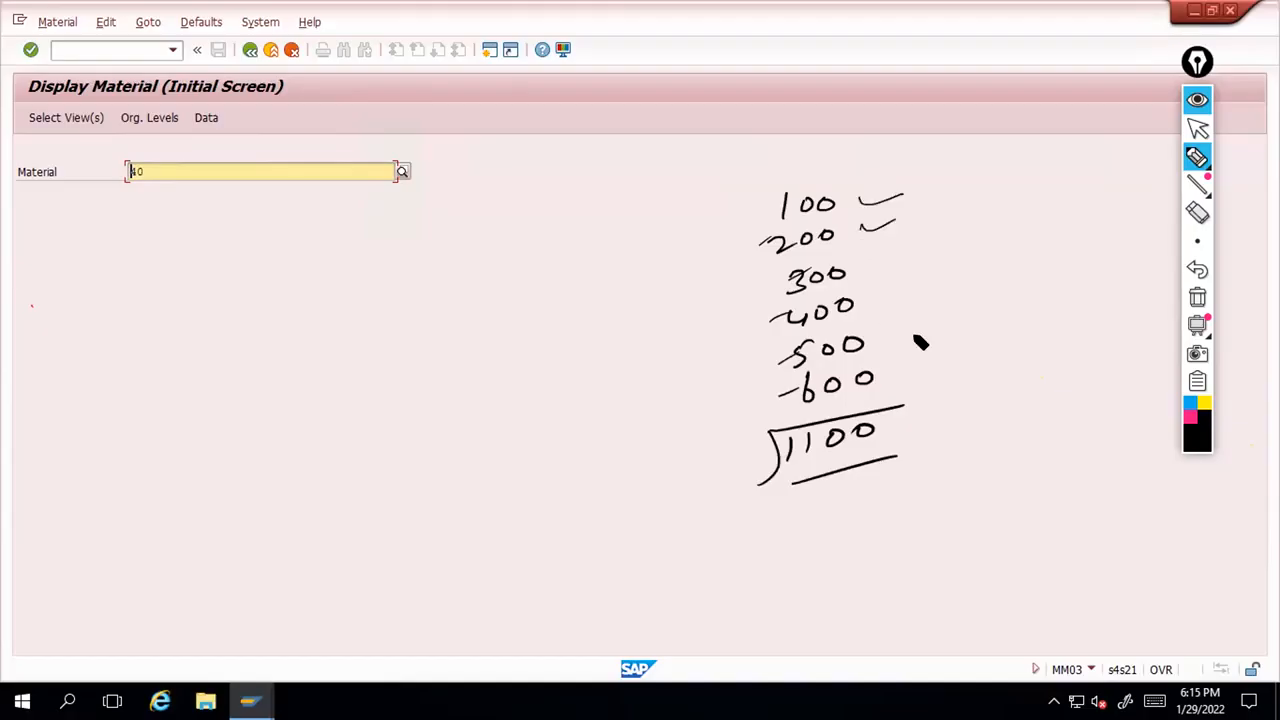
drag(748, 444, 752, 463)
drag(888, 364, 920, 350)
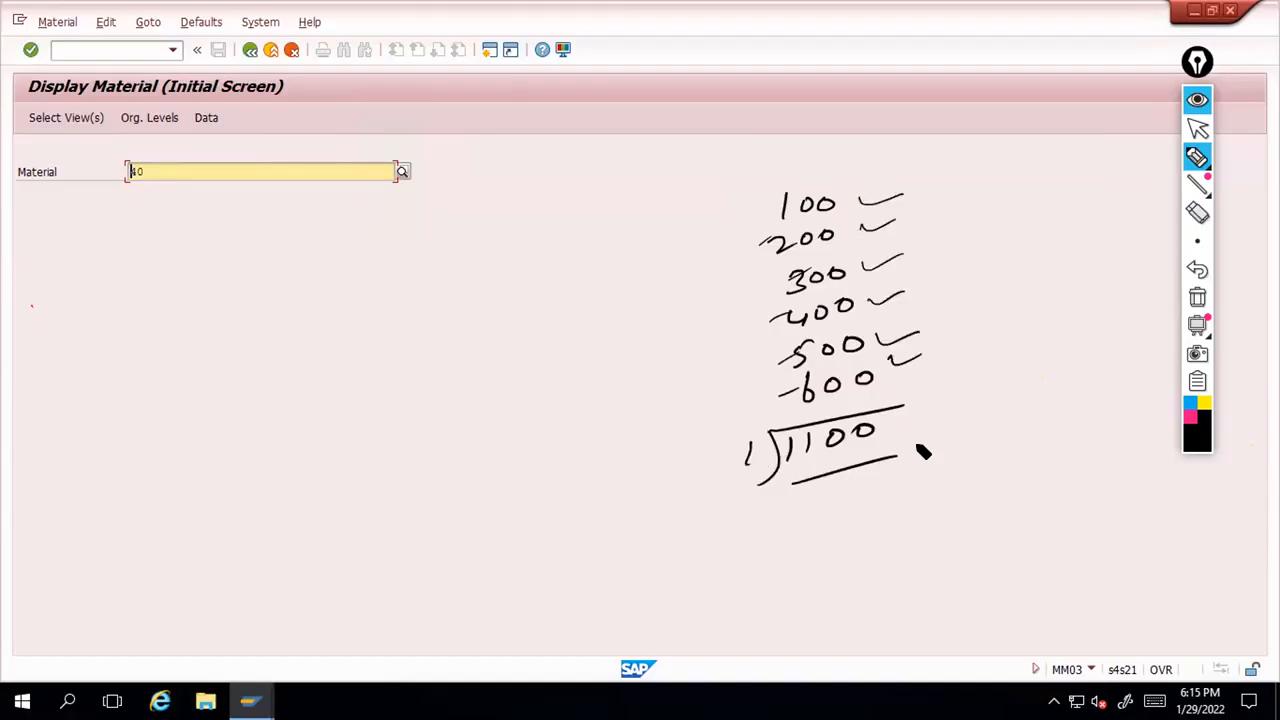
mouse_move(906, 410)
mouse_down()
mouse_move(923, 437)
mouse_move(948, 436)
mouse_up()
drag(785, 442, 798, 461)
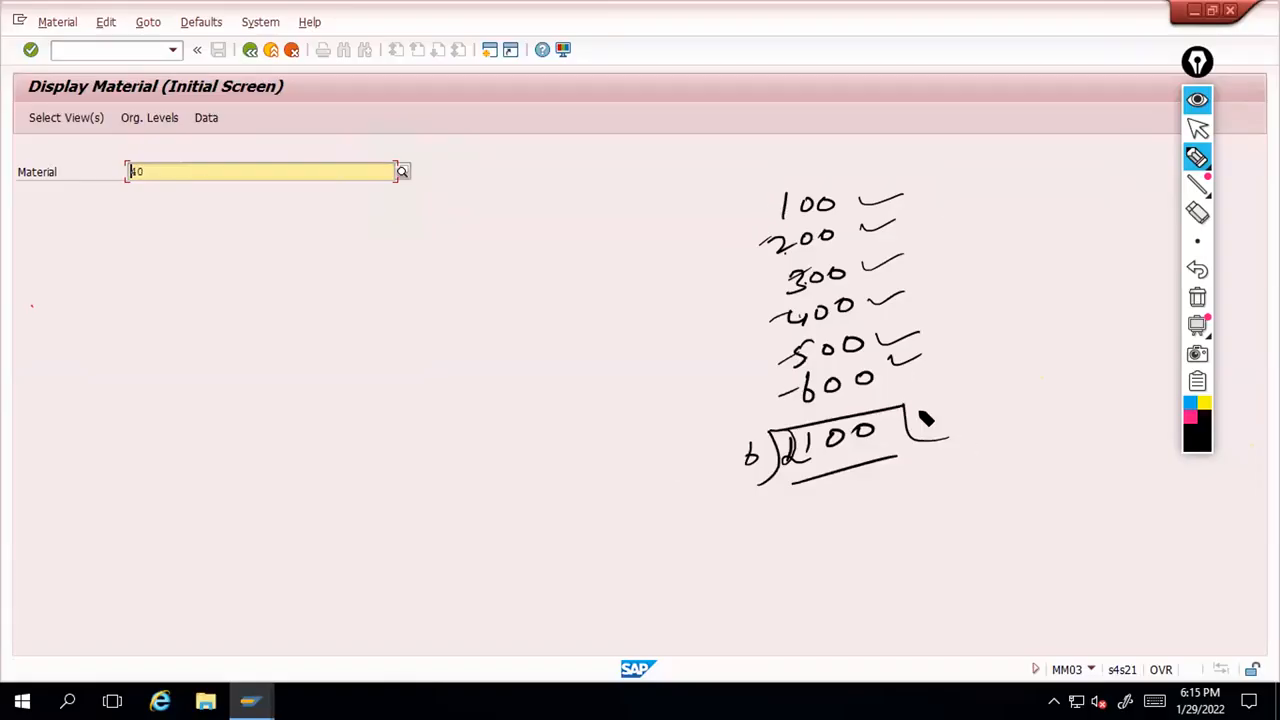
Work out 2100 divided by 6 with the intermediate figures 18 and 30, and write the average 350, repeated encircled beside the prices
drag(924, 414, 946, 430)
drag(812, 480, 811, 500)
mouse_move(816, 482)
mouse_down()
mouse_move(818, 500)
mouse_move(852, 509)
mouse_up()
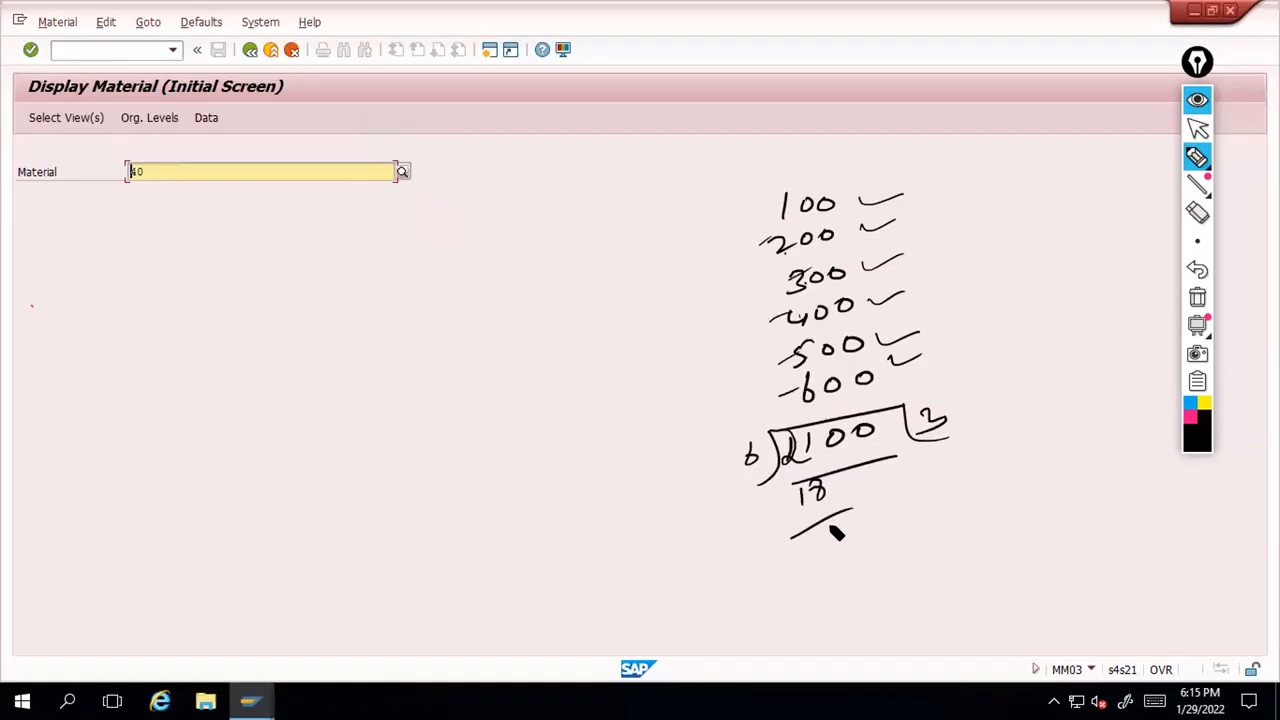
drag(828, 526, 829, 546)
drag(850, 520, 849, 521)
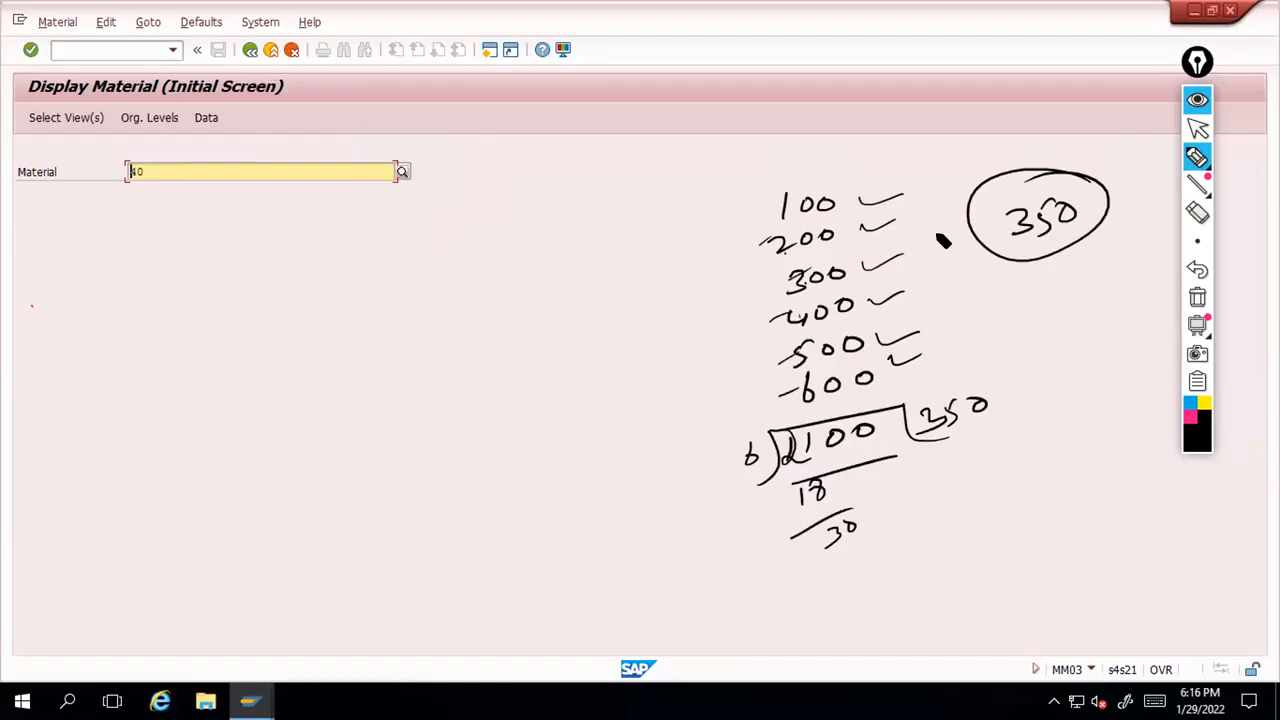
Draw an arrow below the encircled 350, tick the prices 100 and 200, and add a stroke beside 500
drag(1047, 258, 1062, 290)
click(750, 206)
mouse_move(725, 250)
mouse_down()
mouse_move(760, 238)
mouse_move(792, 196)
mouse_up()
drag(760, 330, 781, 363)
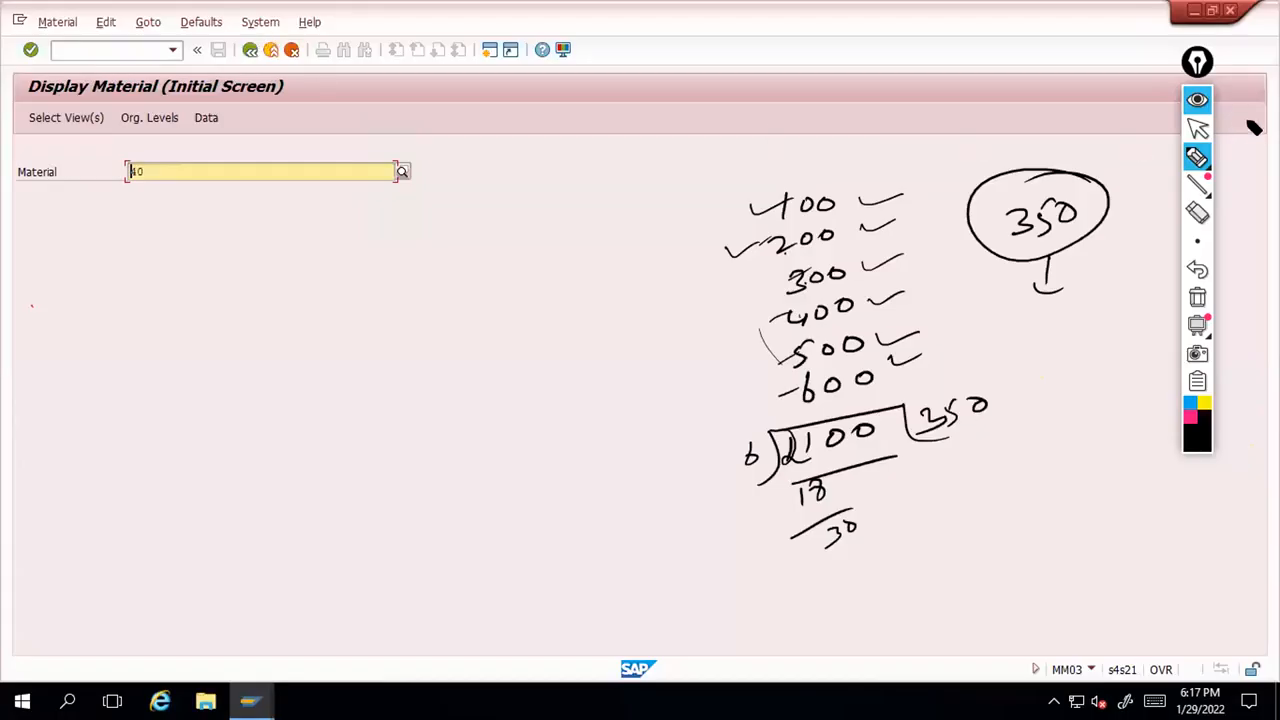
Leave the material display and open the SAP Customizing Implementation Guide with transaction SPRO
click(1197, 128)
click(250, 49)
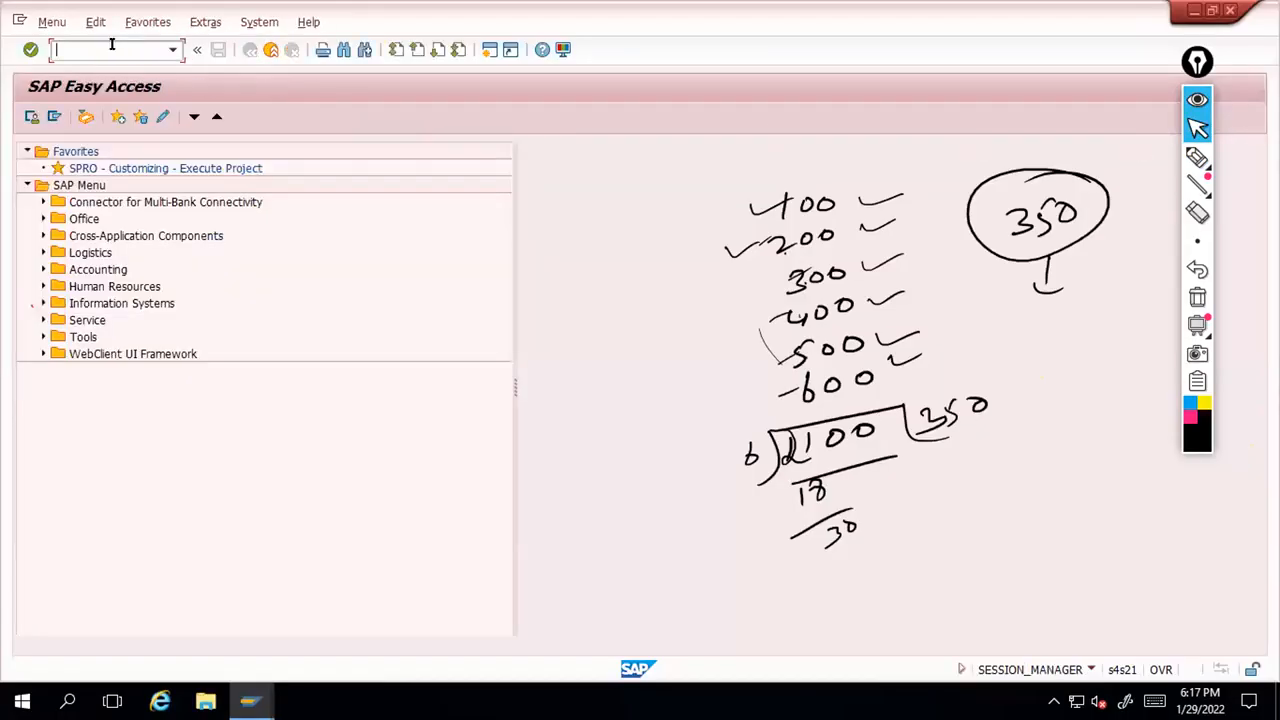
text(spro)
key(Return)
click(90, 117)
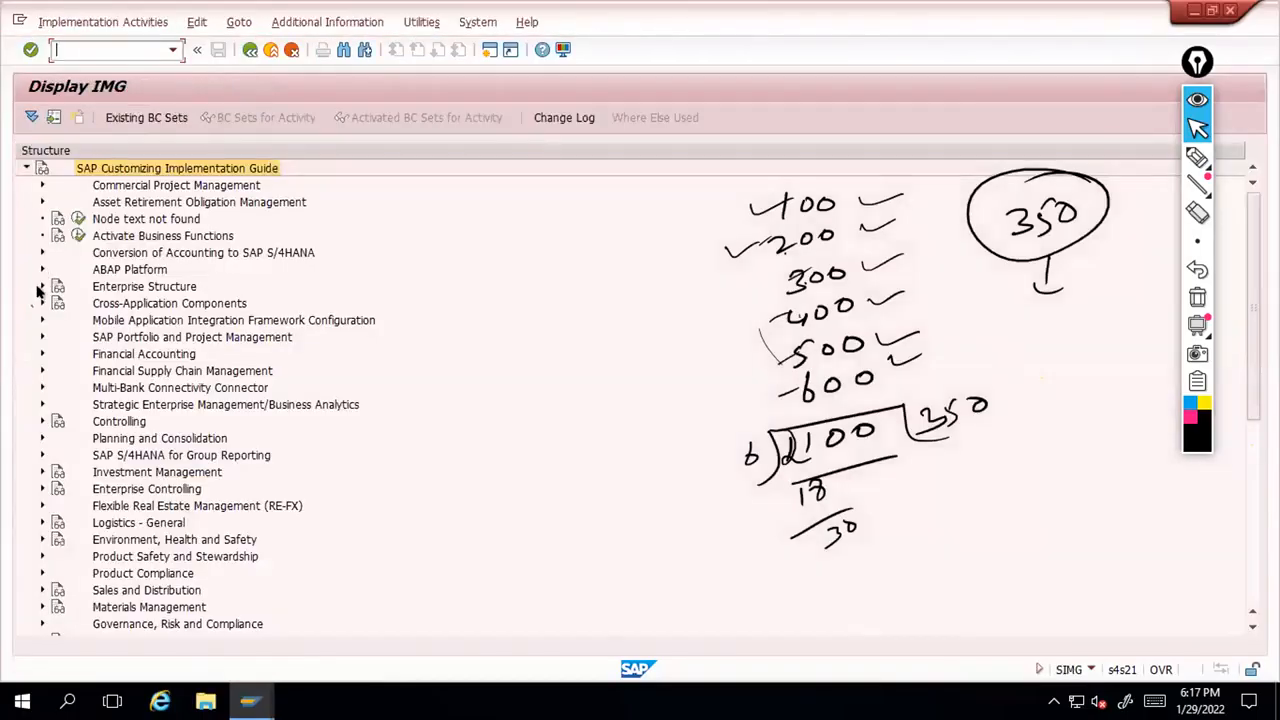
Open the Maintain purchasing organization activity from the Materials Management definitions under Enterprise Structure
click(41, 287)
click(58, 303)
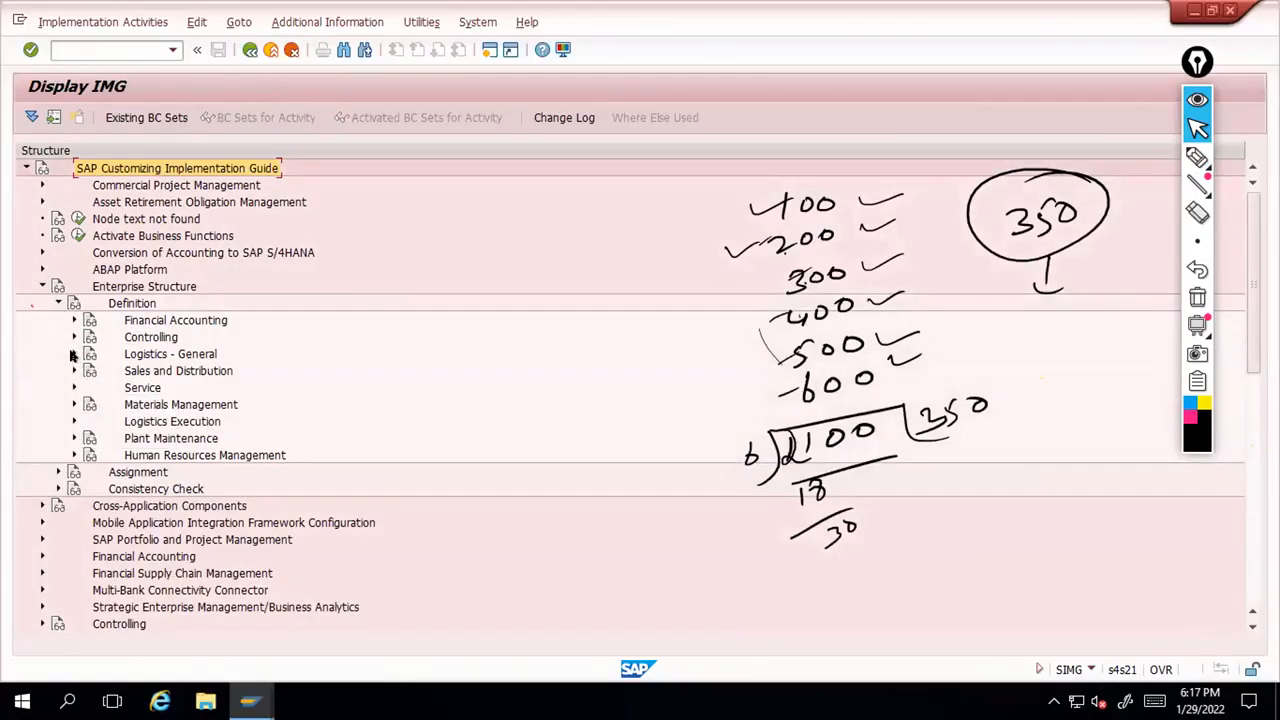
click(73, 354)
click(73, 354)
click(73, 404)
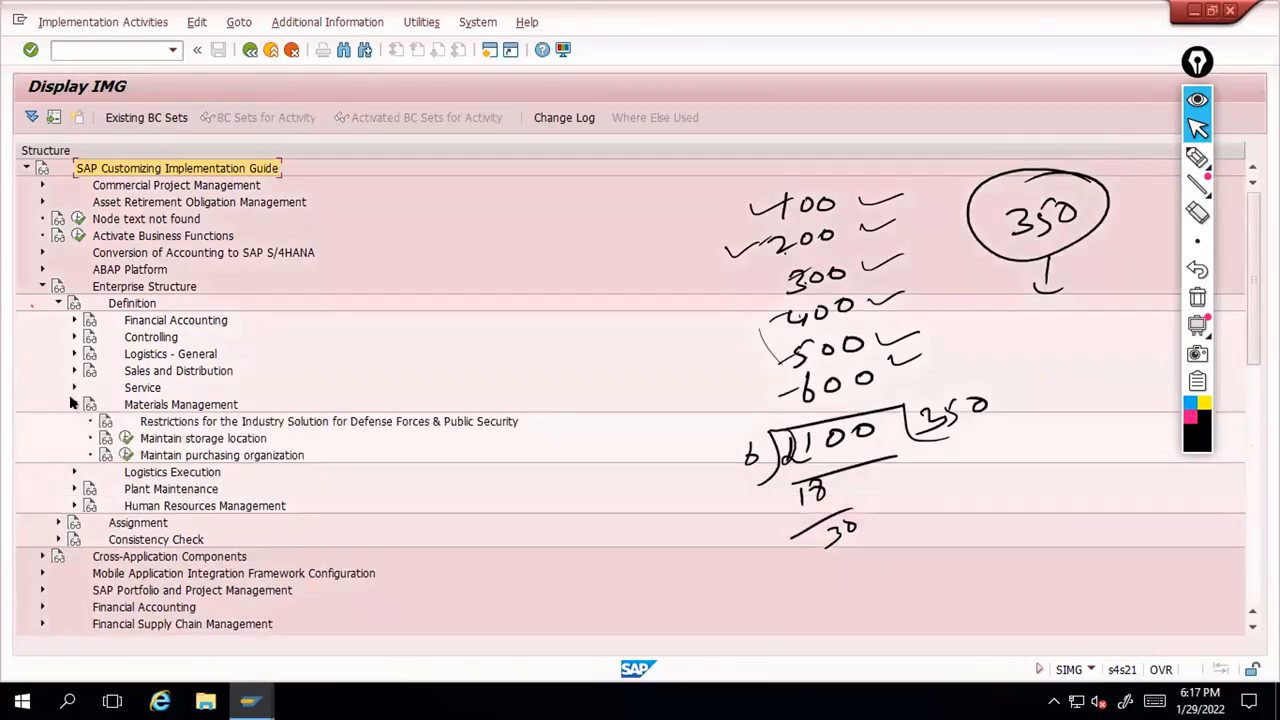
click(125, 455)
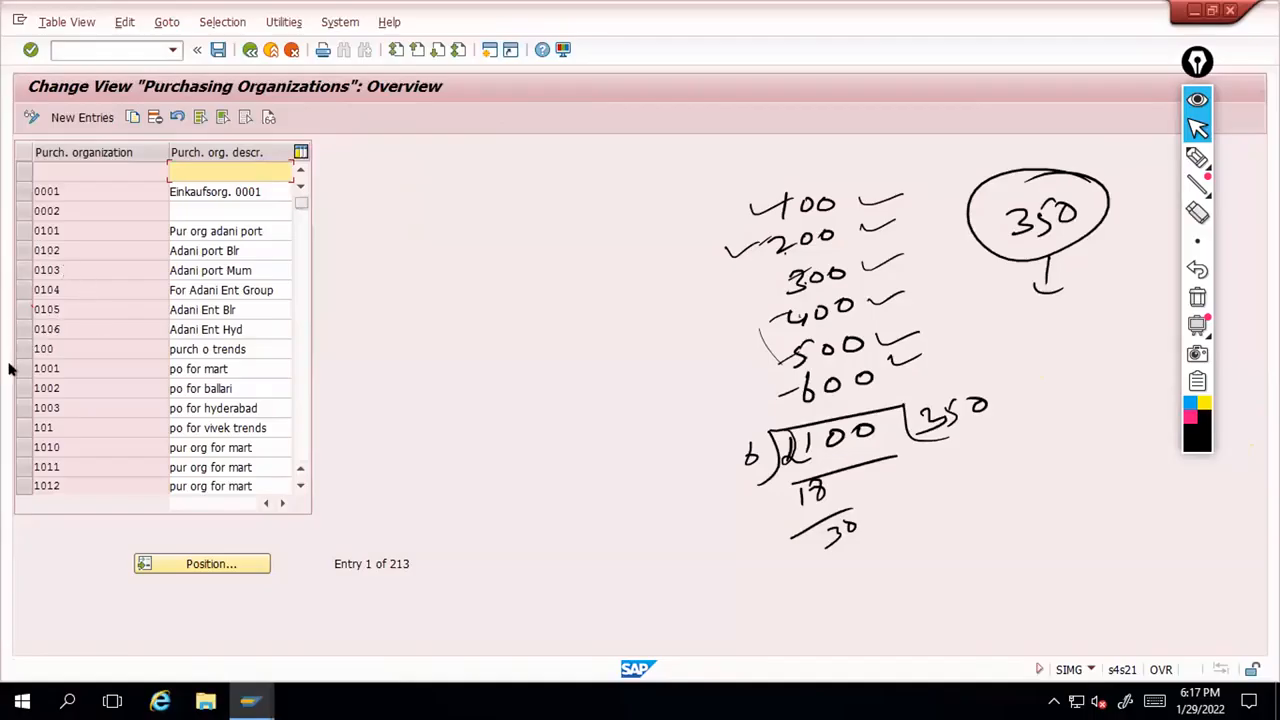
Find purchasing organization 2000, Akshay Coffee Ban PO, in the overview, select its row and try to open its details
scroll(20, 370, down, 5)
scroll(57, 370, down, 10)
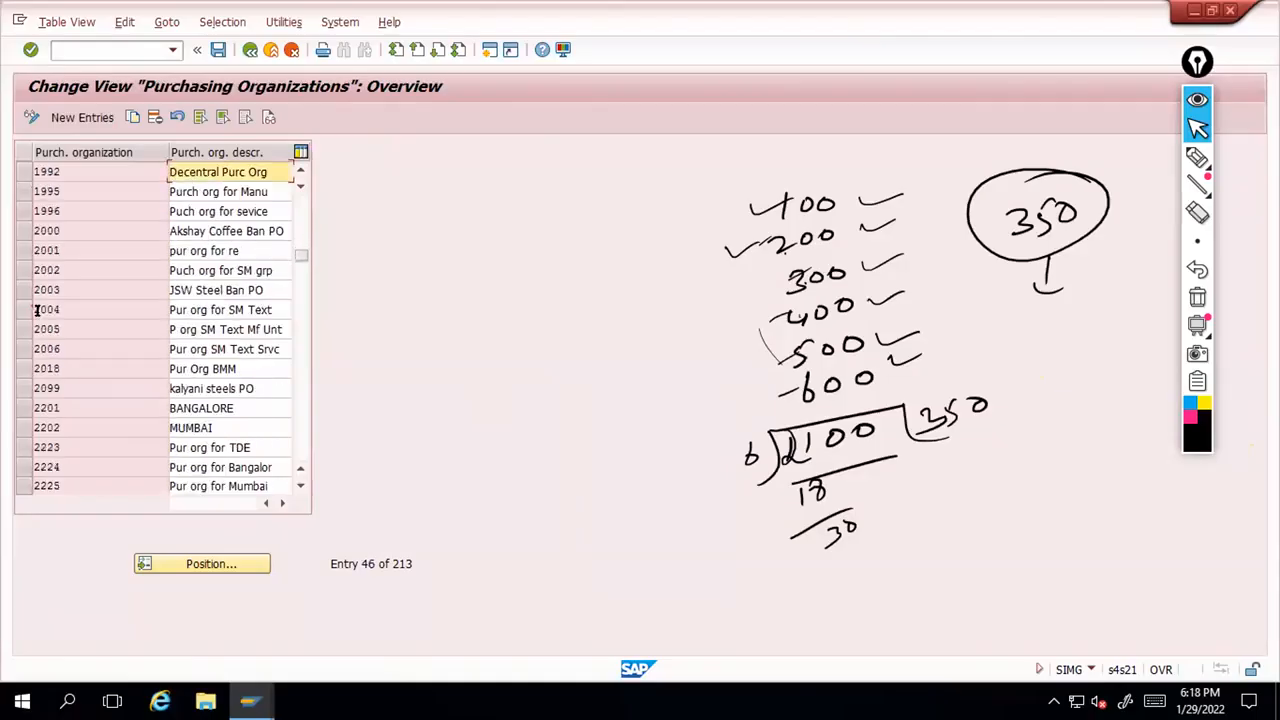
click(22, 250)
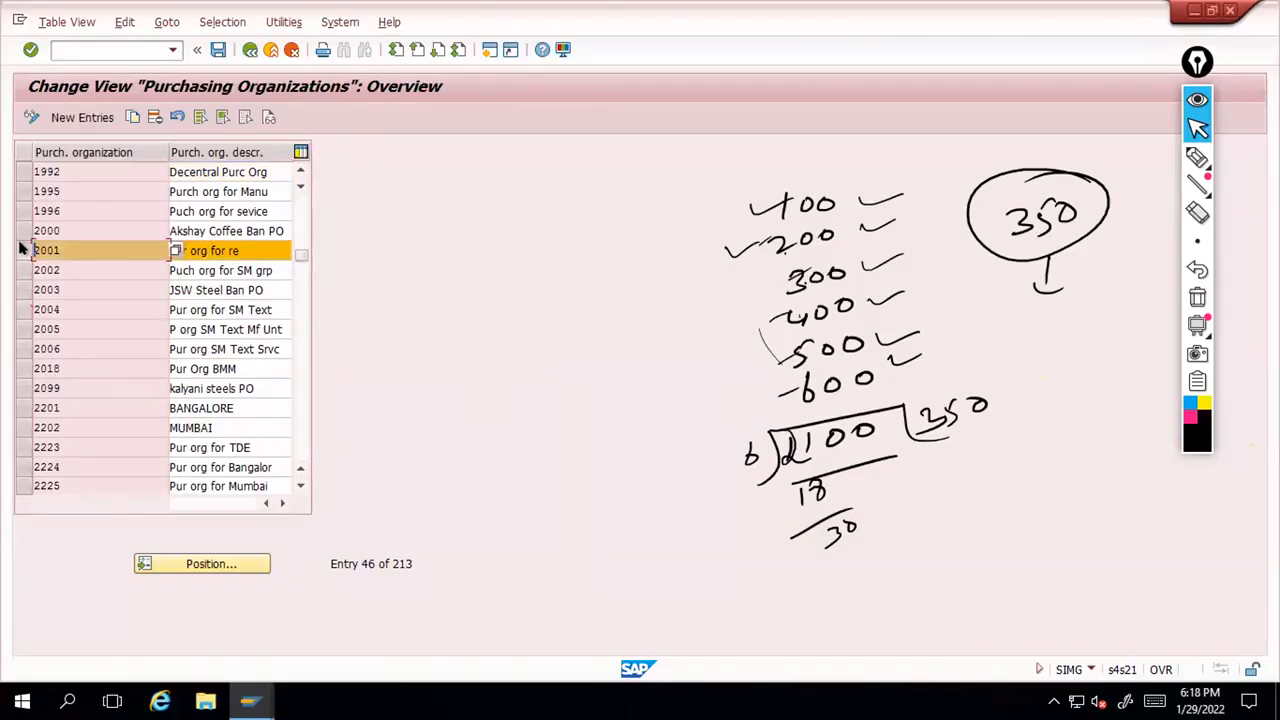
click(22, 250)
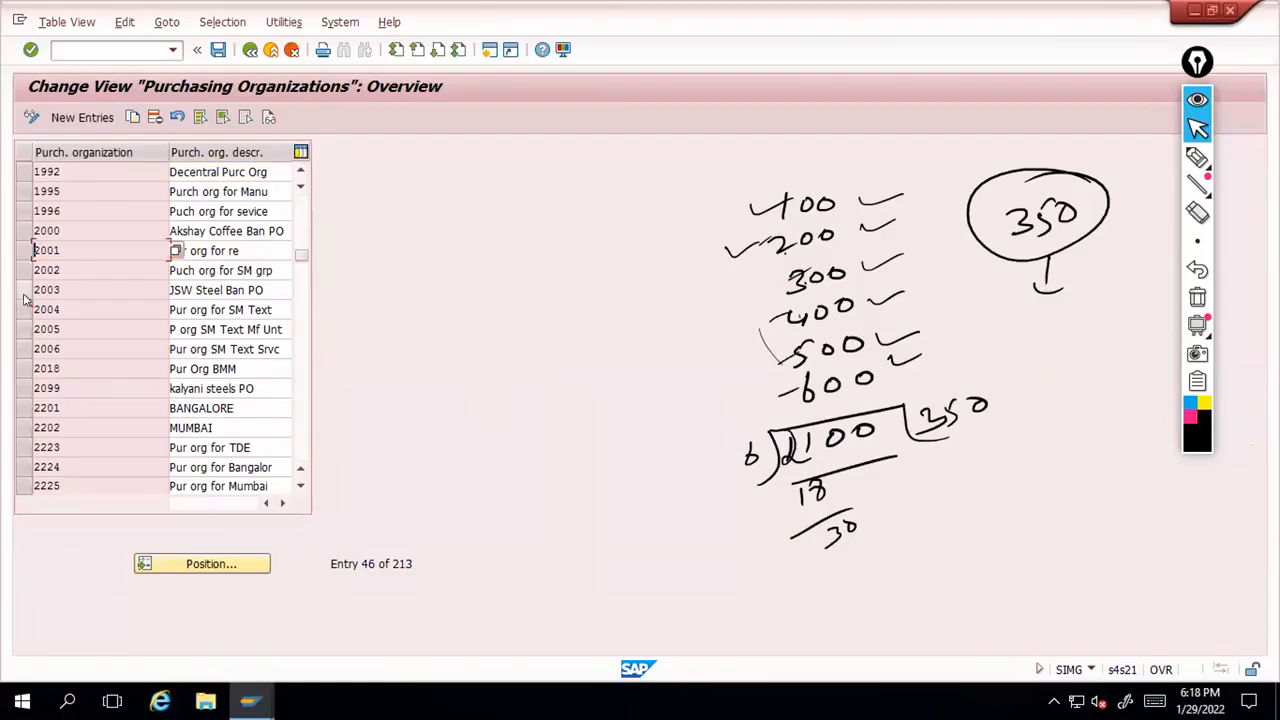
click(22, 230)
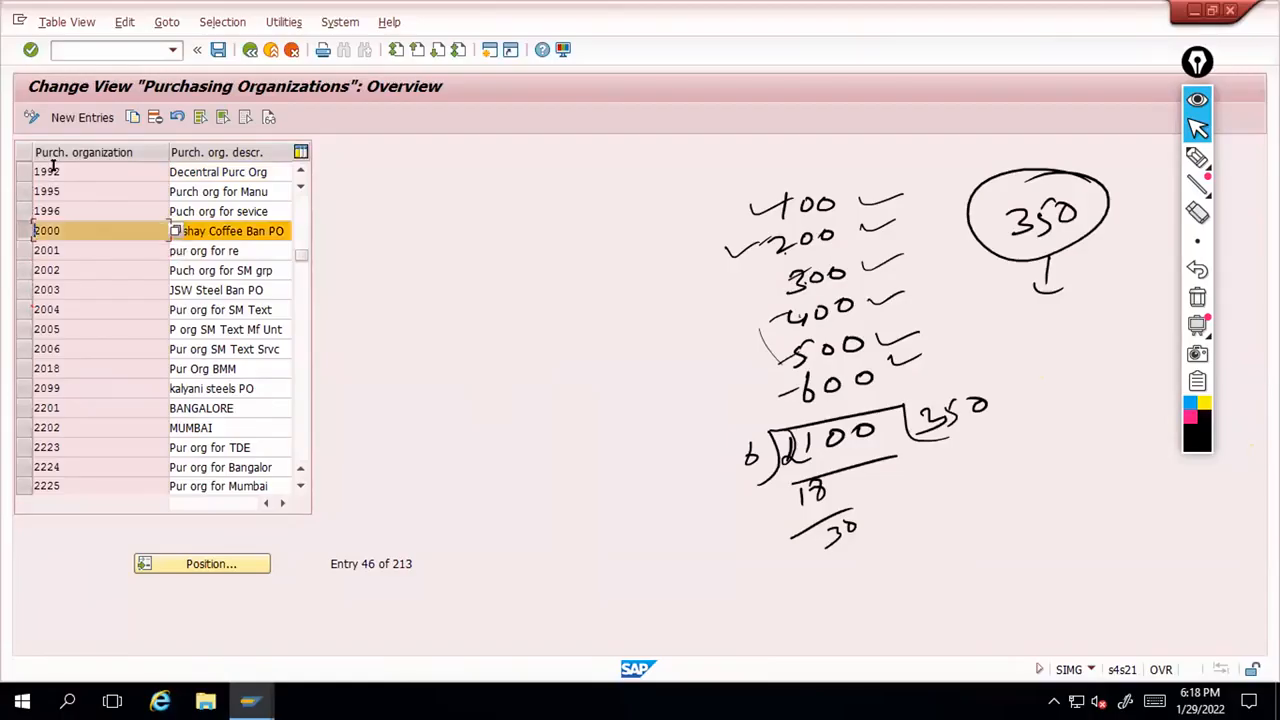
double_click(60, 230)
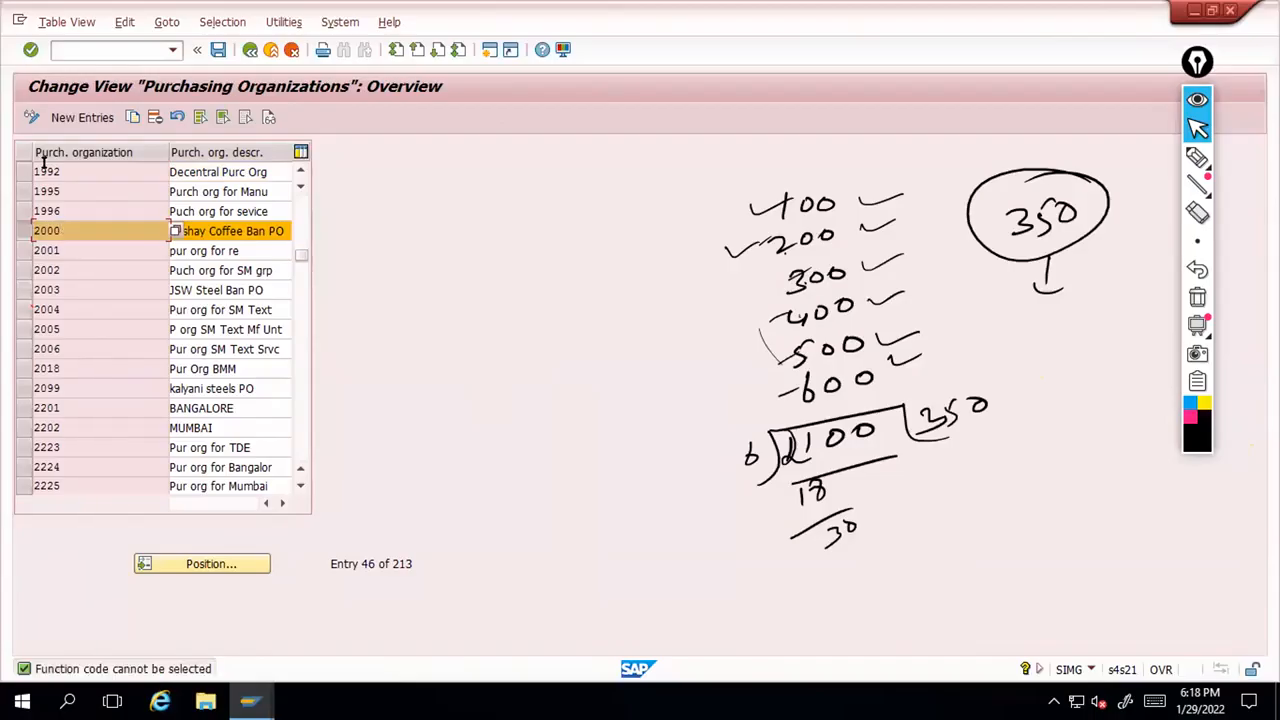
Switch the overview between display and change mode, then start a new purchasing organization entry and go to its description
click(31, 117)
click(31, 117)
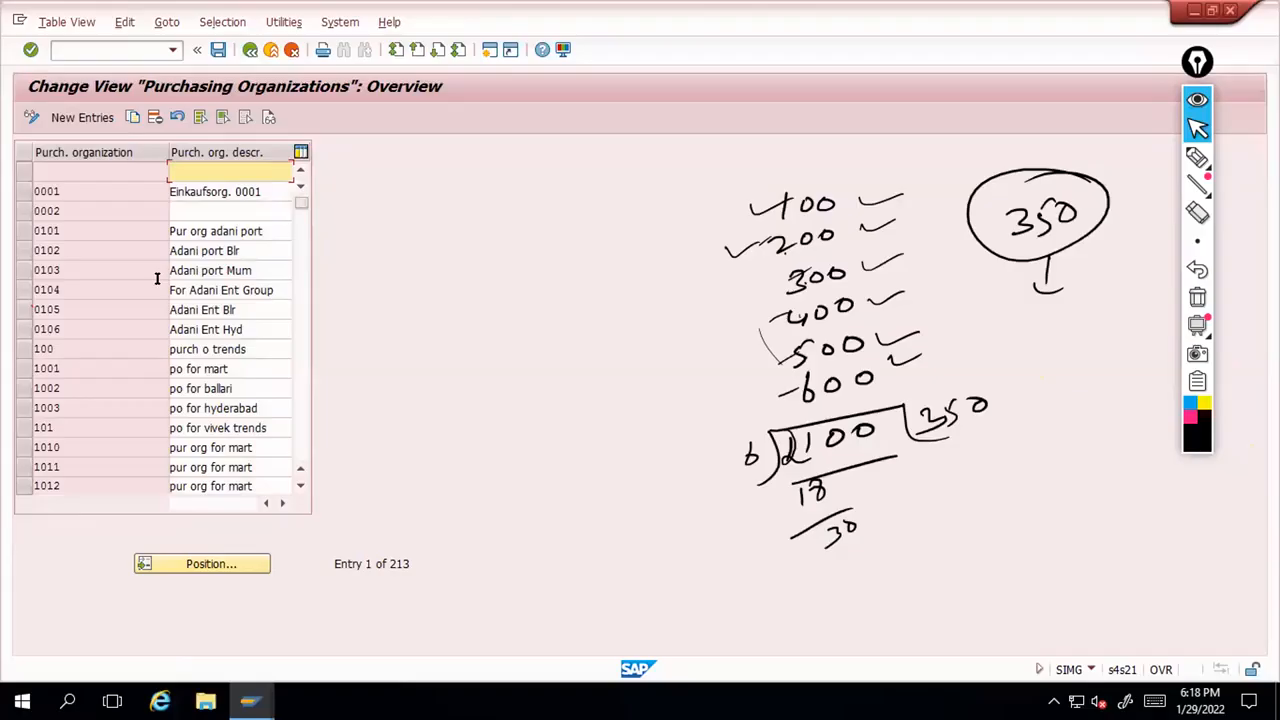
click(77, 117)
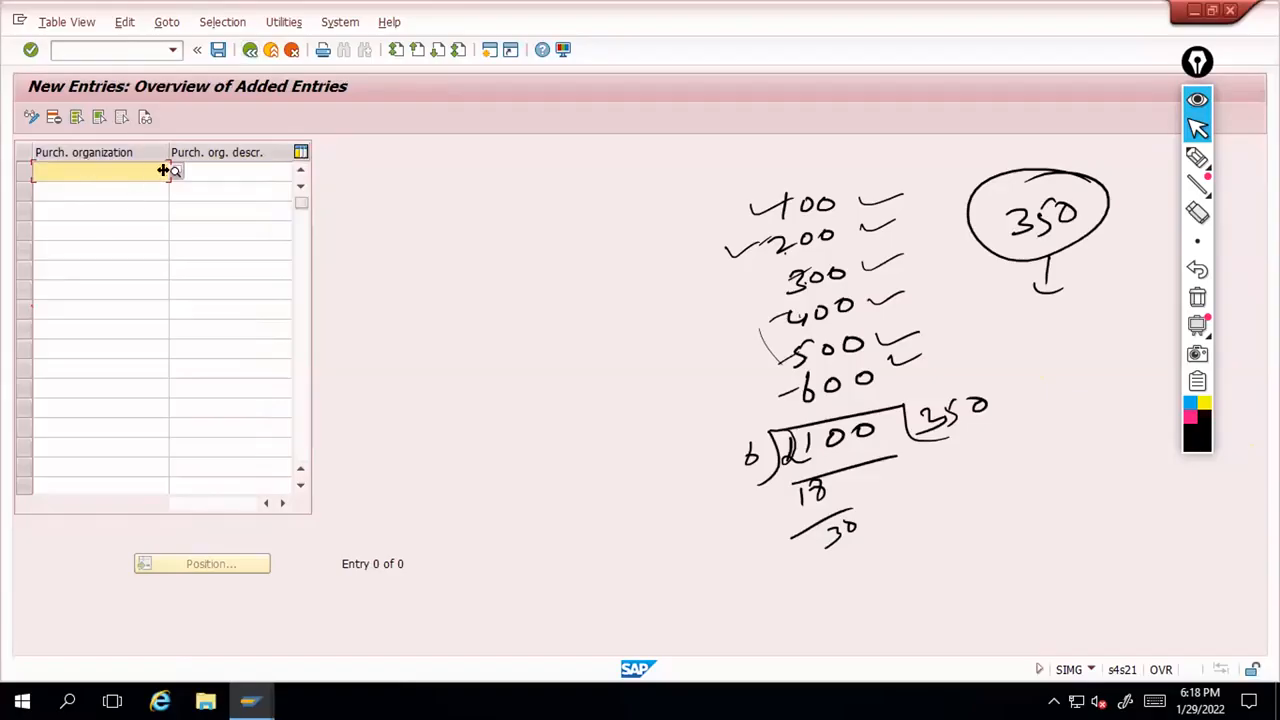
click(225, 170)
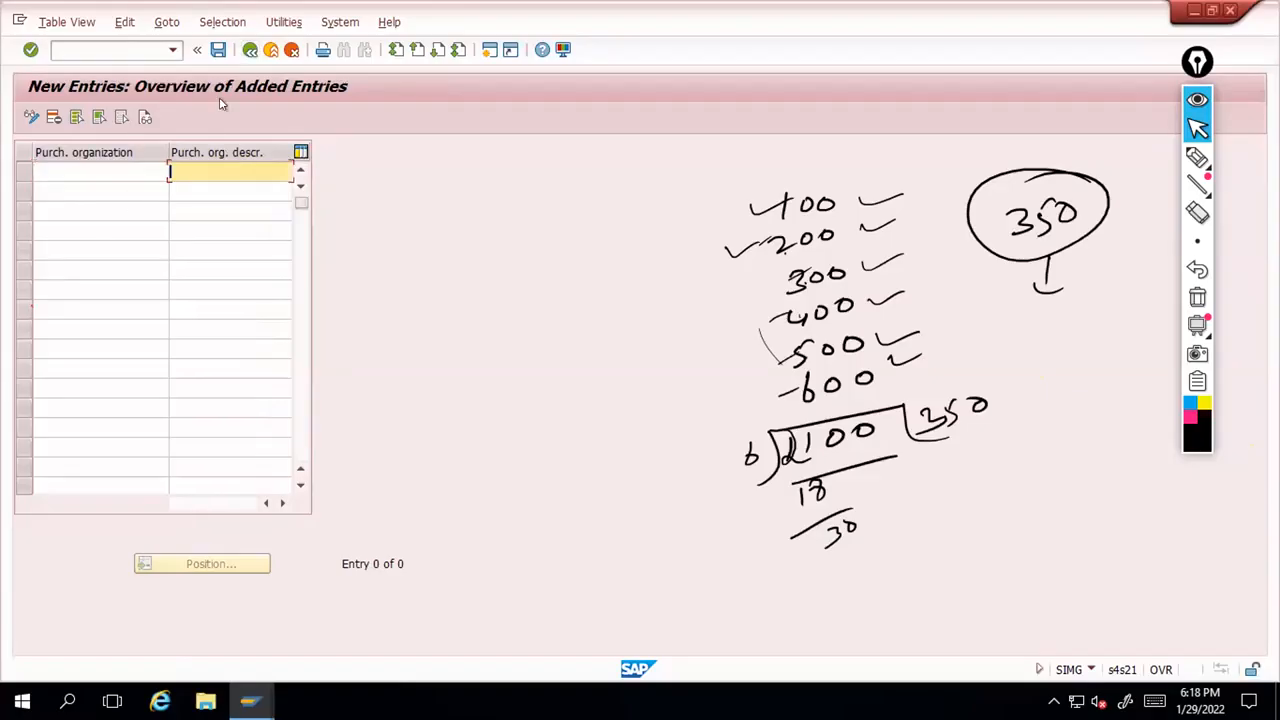
Leave the new entries and select purchasing organization 1102, PO for Nagpur, in the overview
click(250, 49)
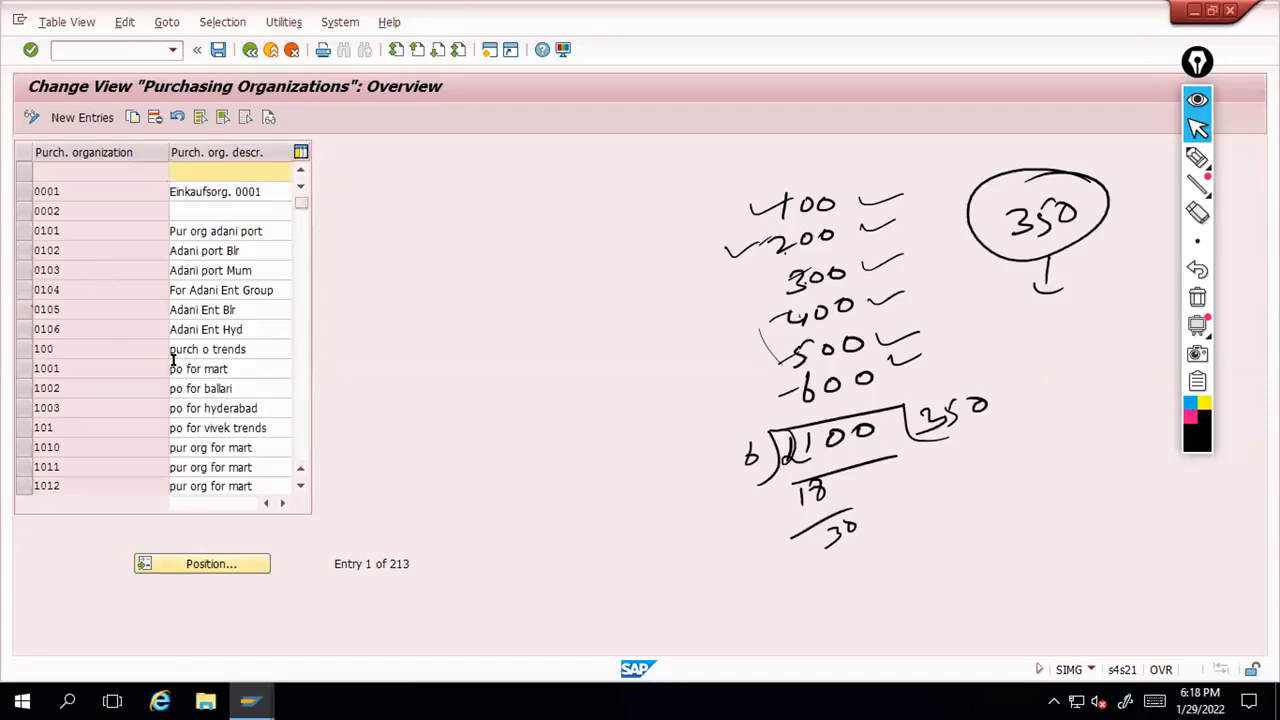
scroll(185, 358, down, 3)
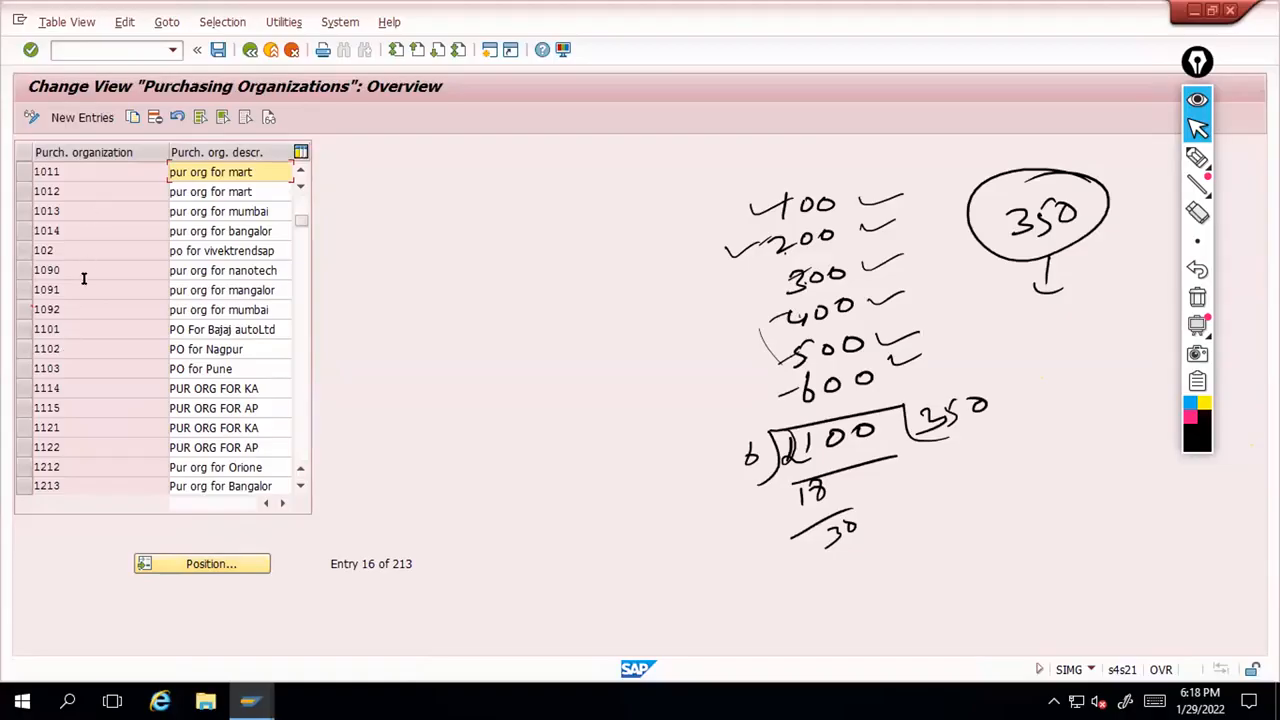
click(24, 347)
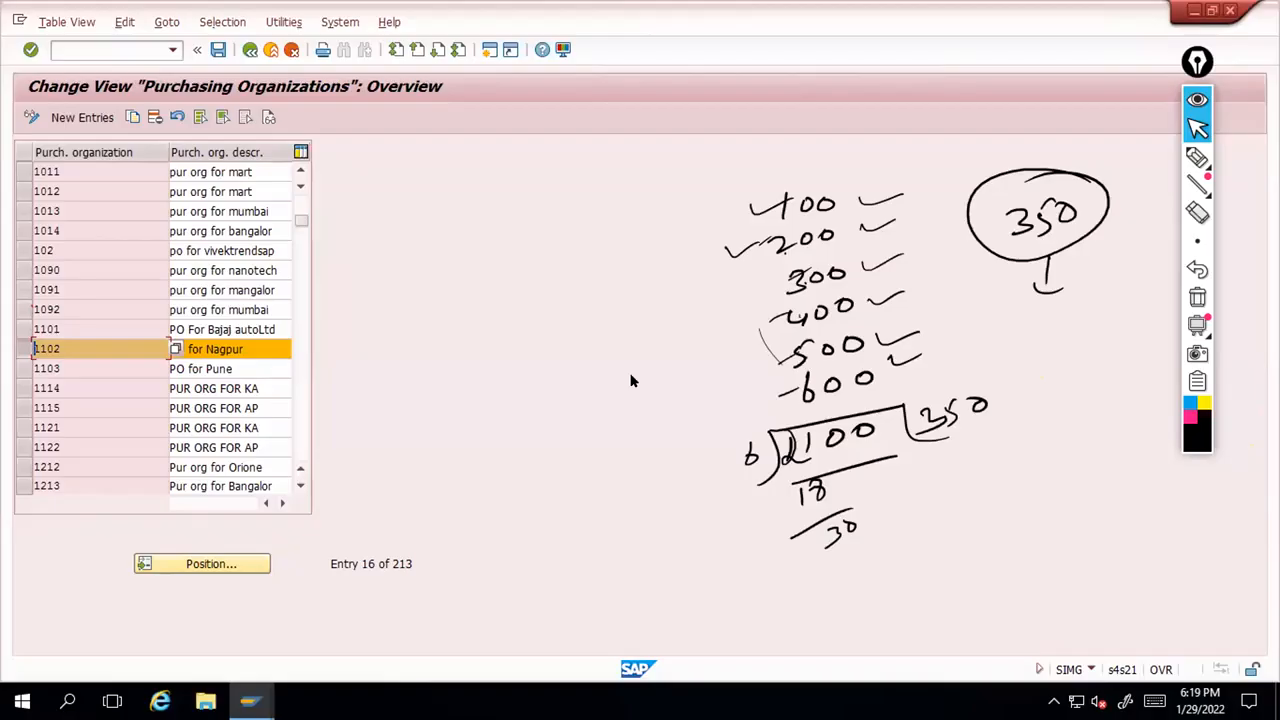
Leave the purchasing organizations and open the Define Plant activity from the Logistics - General definitions under Enterprise Structure
click(246, 51)
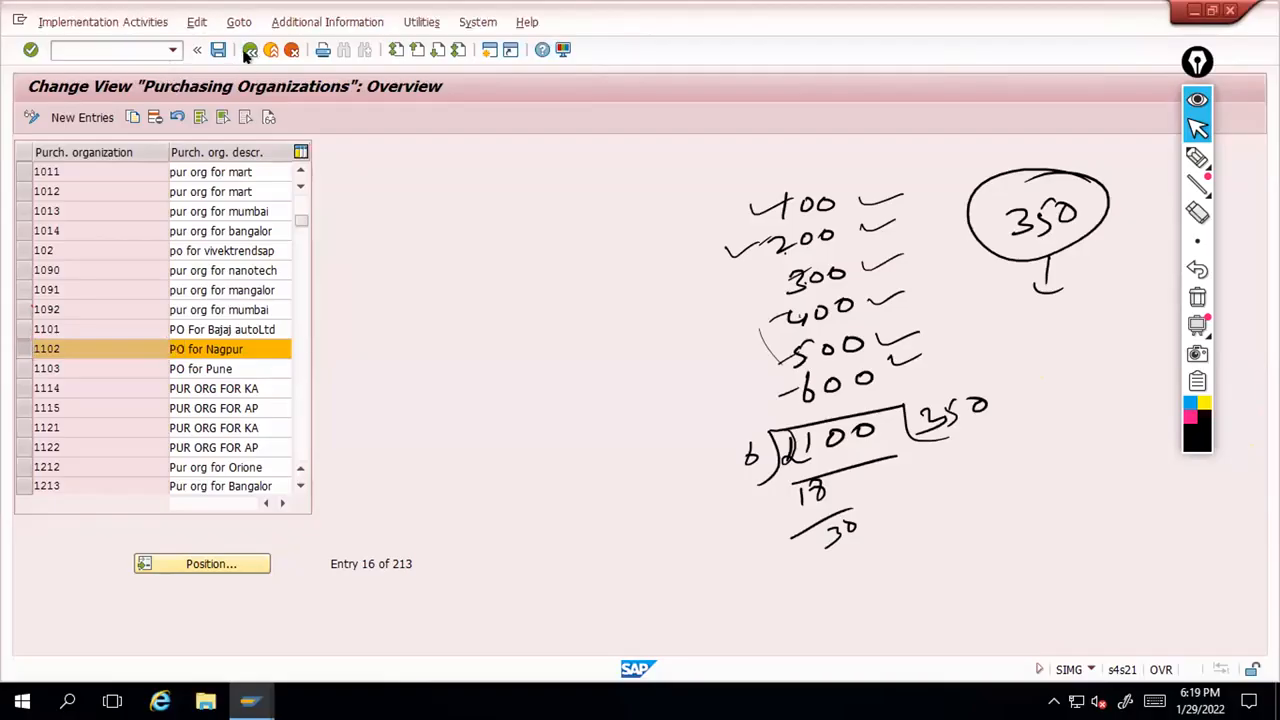
click(246, 51)
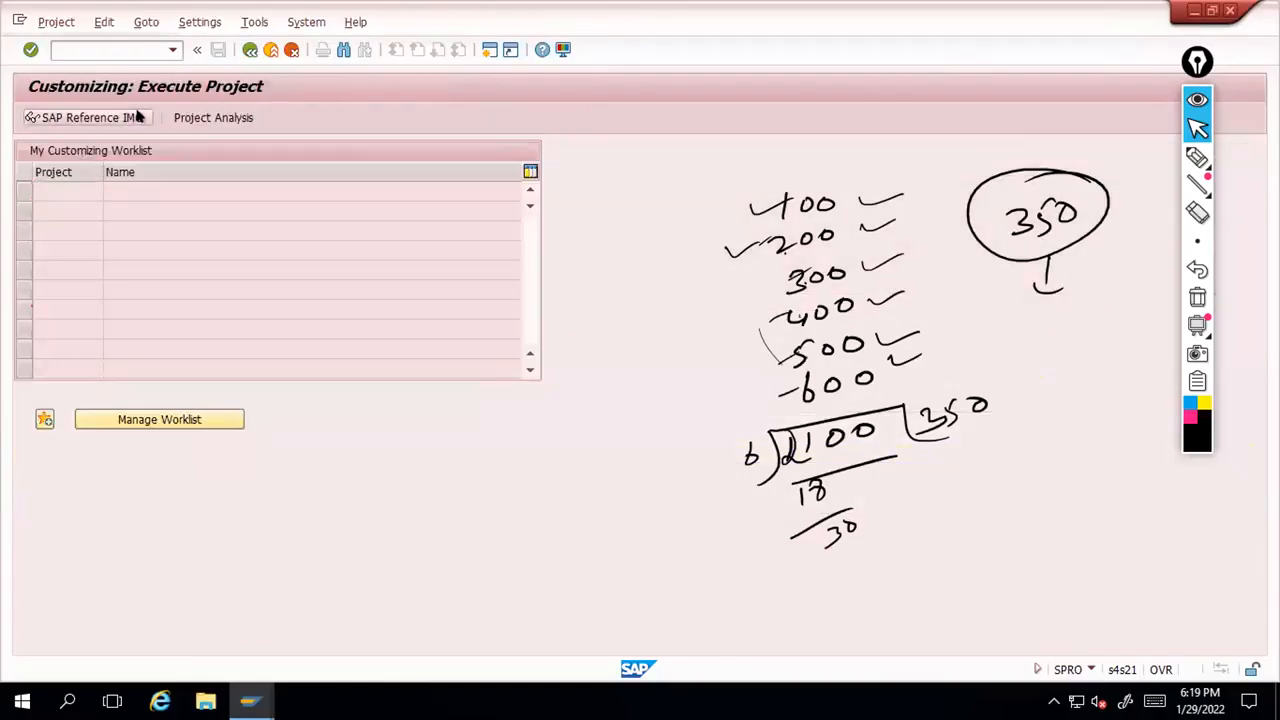
click(138, 117)
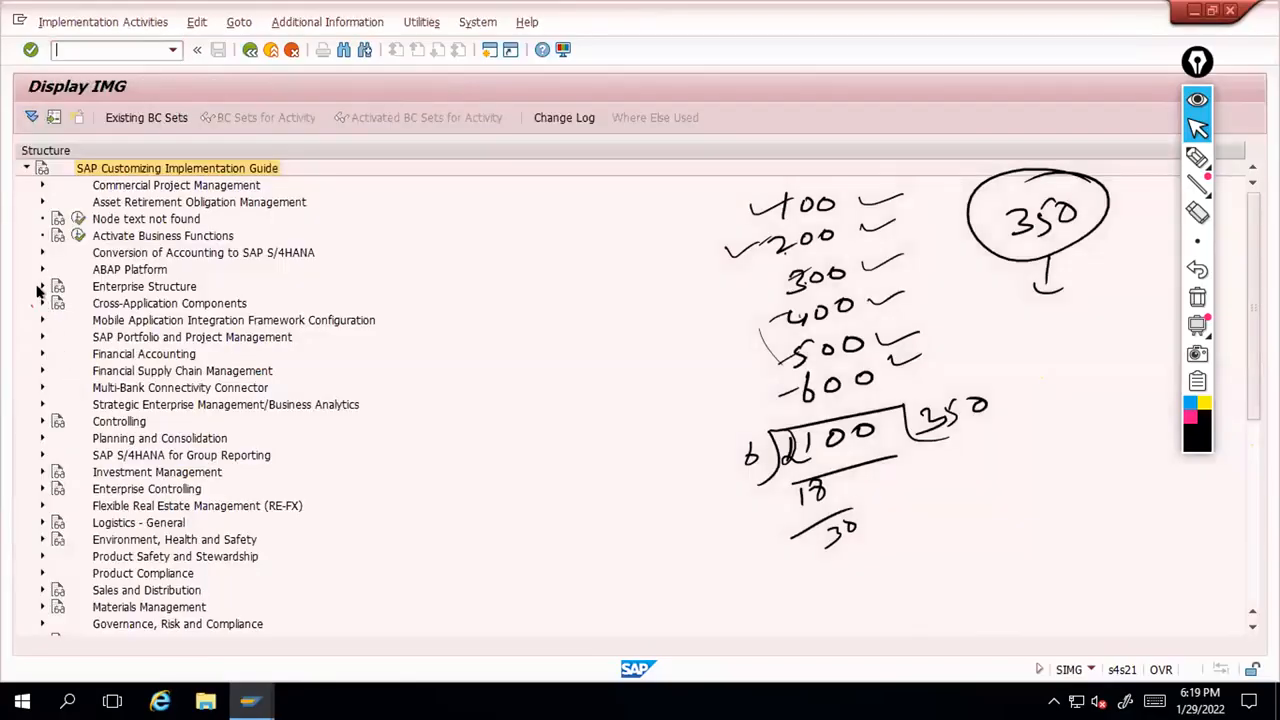
click(41, 287)
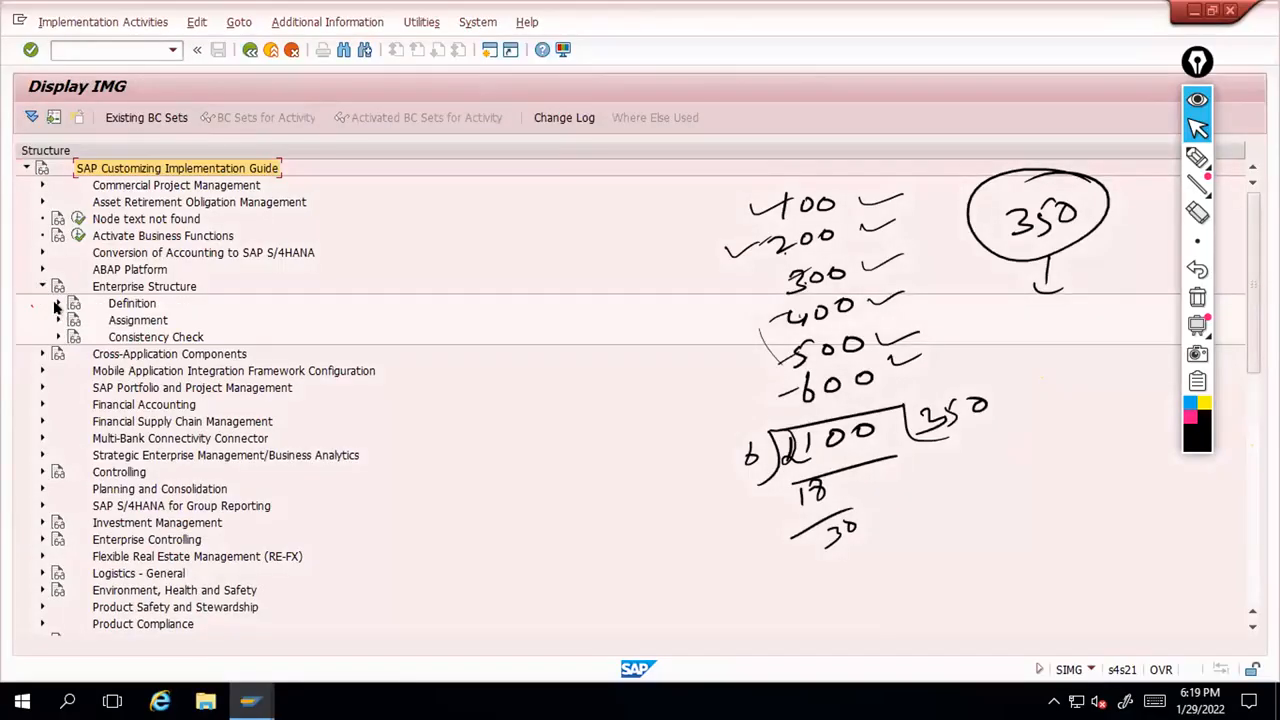
click(57, 304)
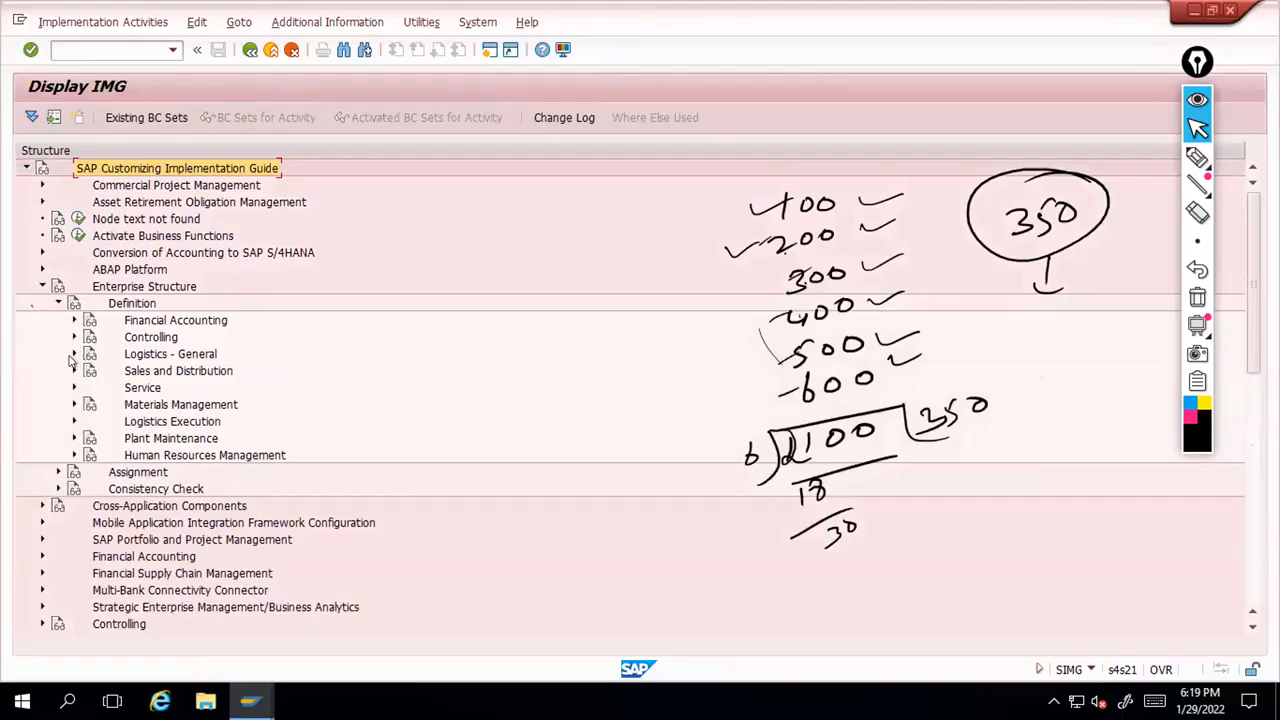
click(73, 355)
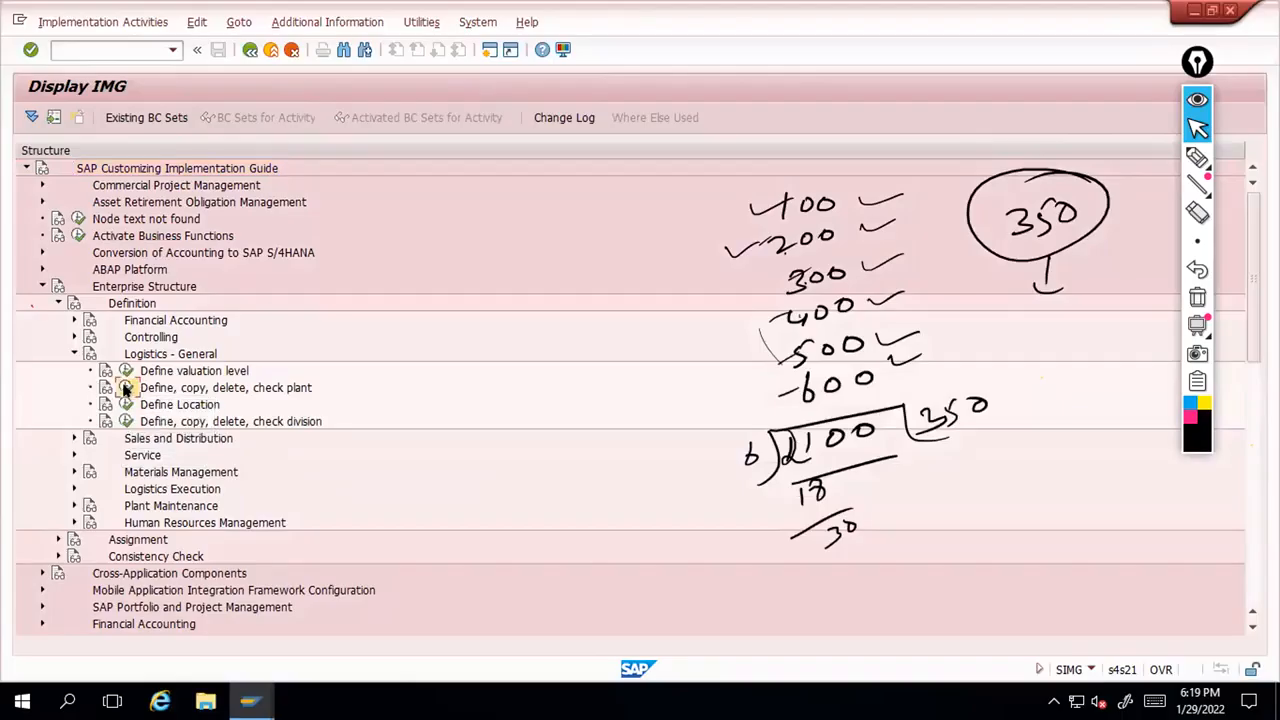
click(126, 387)
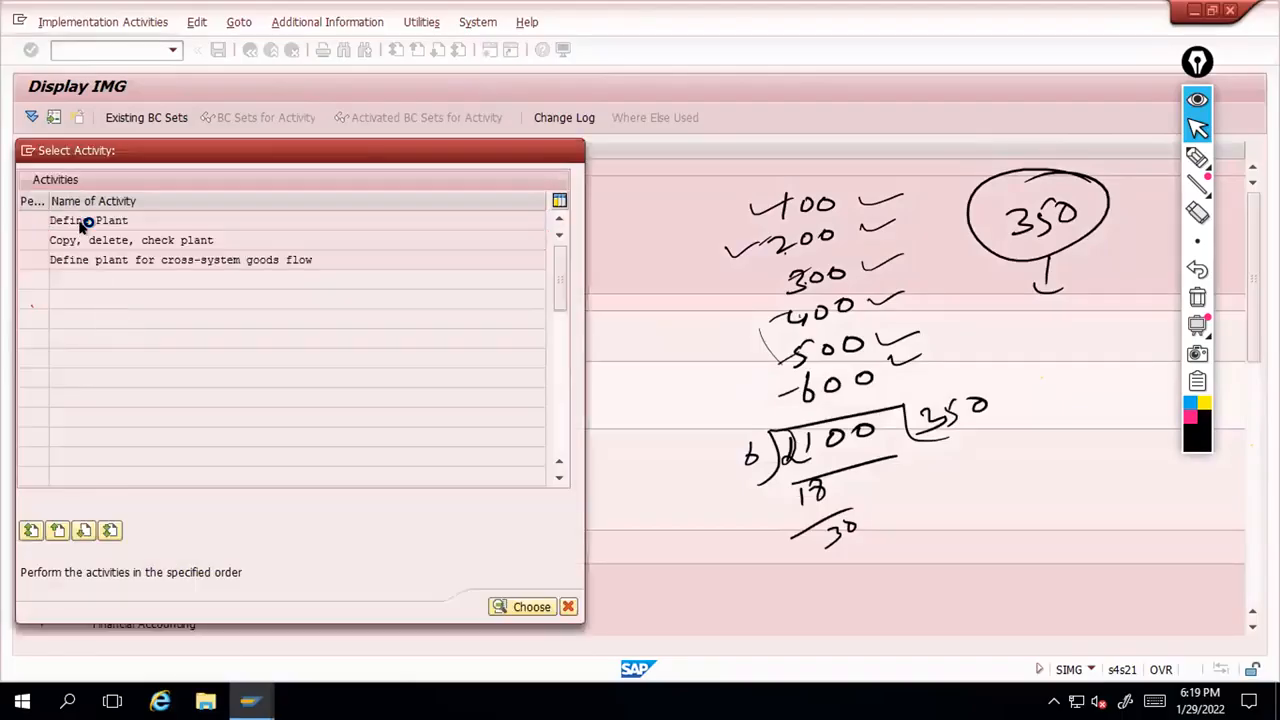
double_click(84, 220)
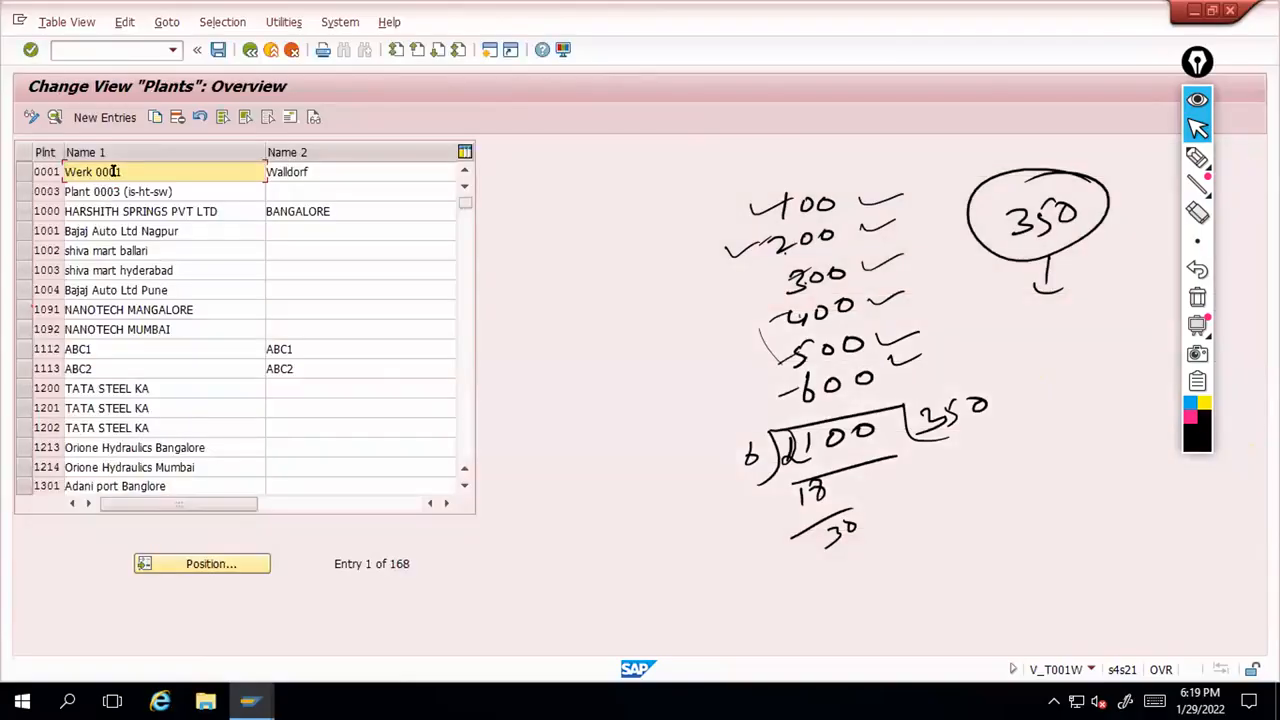
Start a new plant entry with plant code 9998 and Name 1 dbcnvb
click(89, 118)
text(9999)
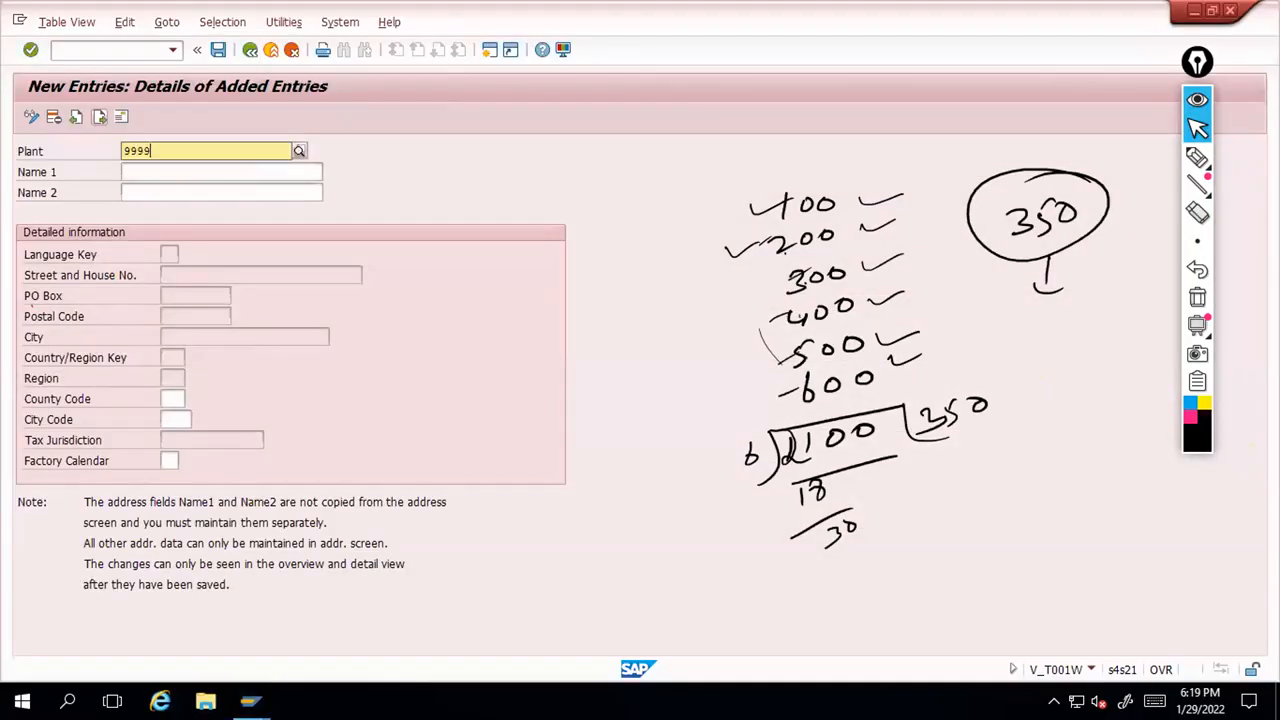
key(BackSpace)
text(8)
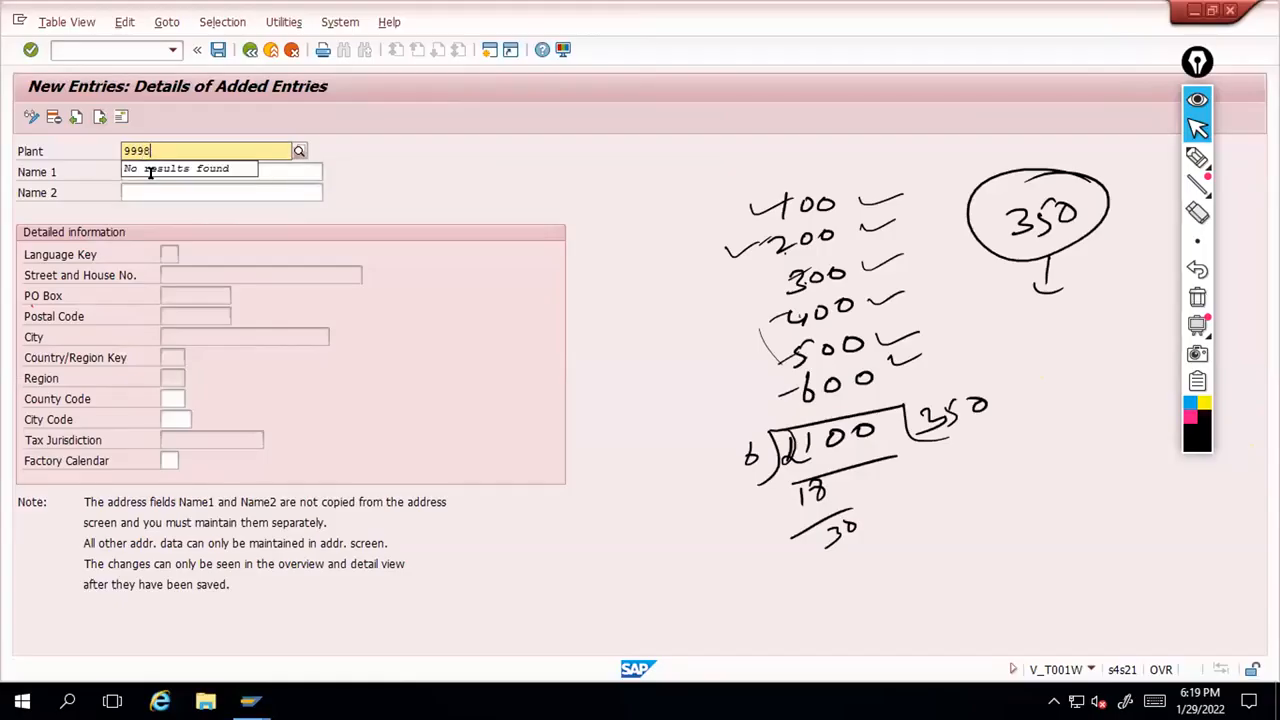
click(147, 170)
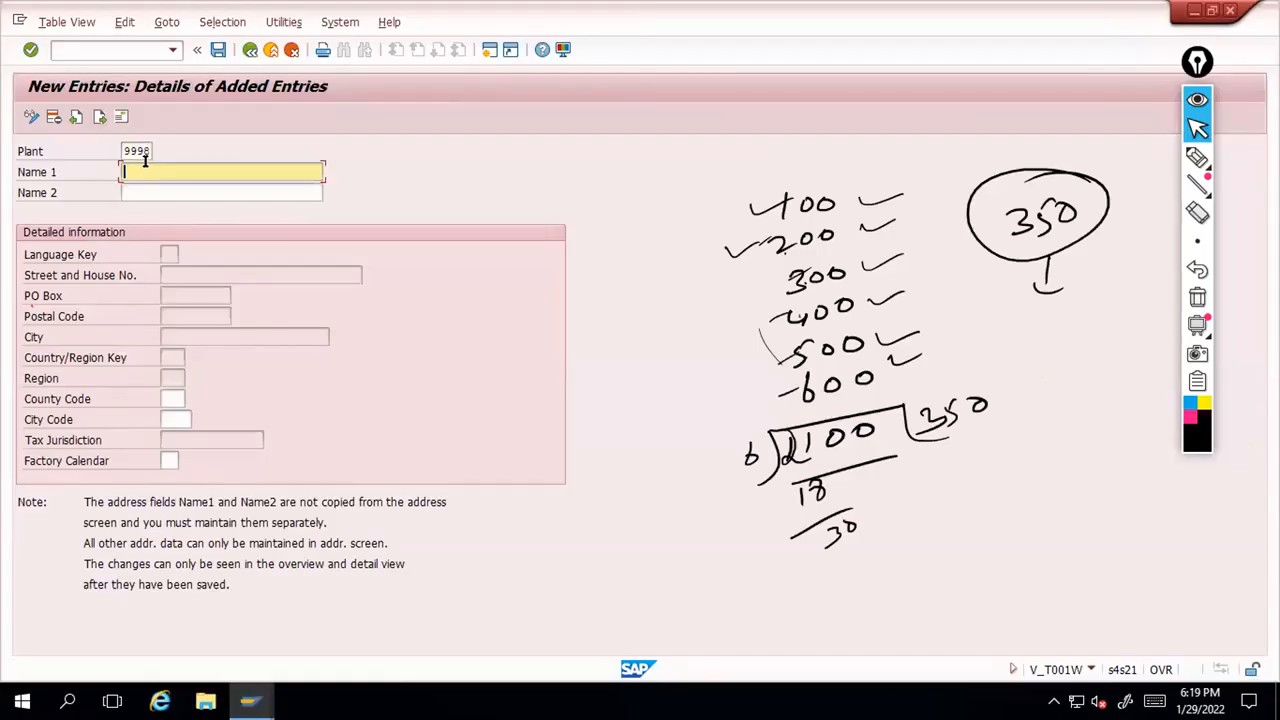
text(dbcnvb)
key(shift+Tab)
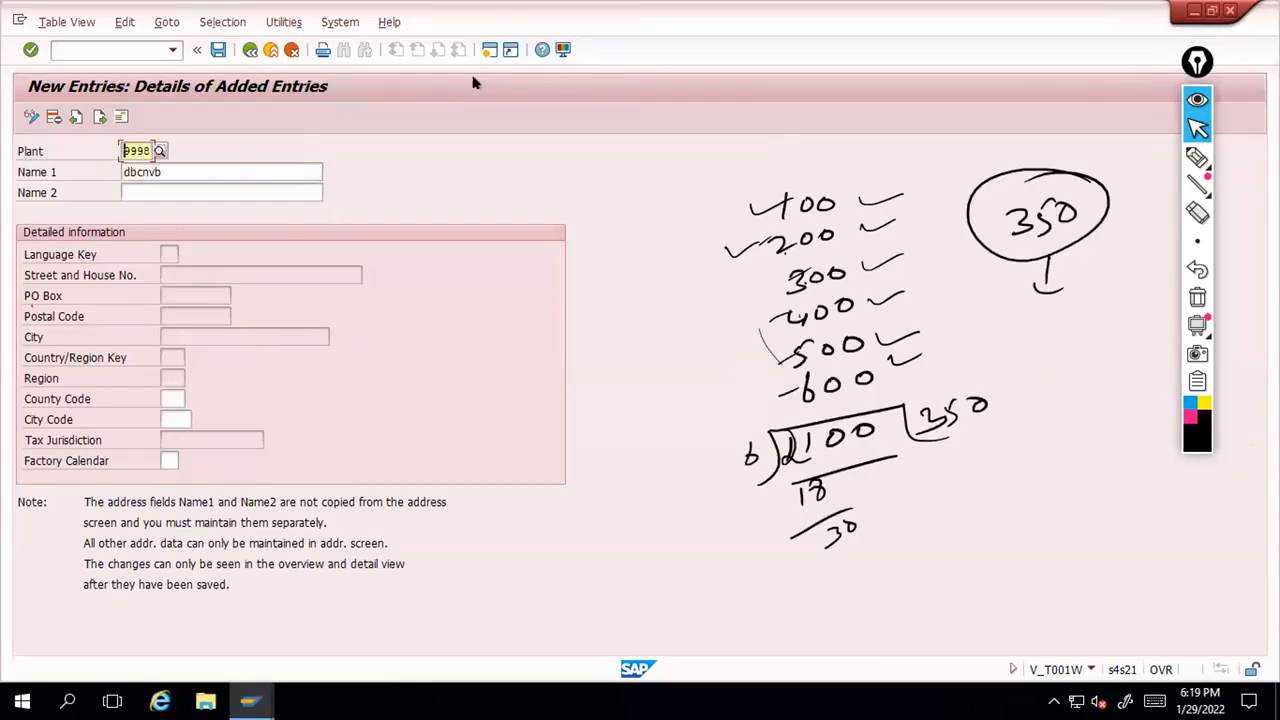
Go through the county code, city code and factory calendar fields, then view the plant's address form and exit it without data
click(172, 400)
click(166, 416)
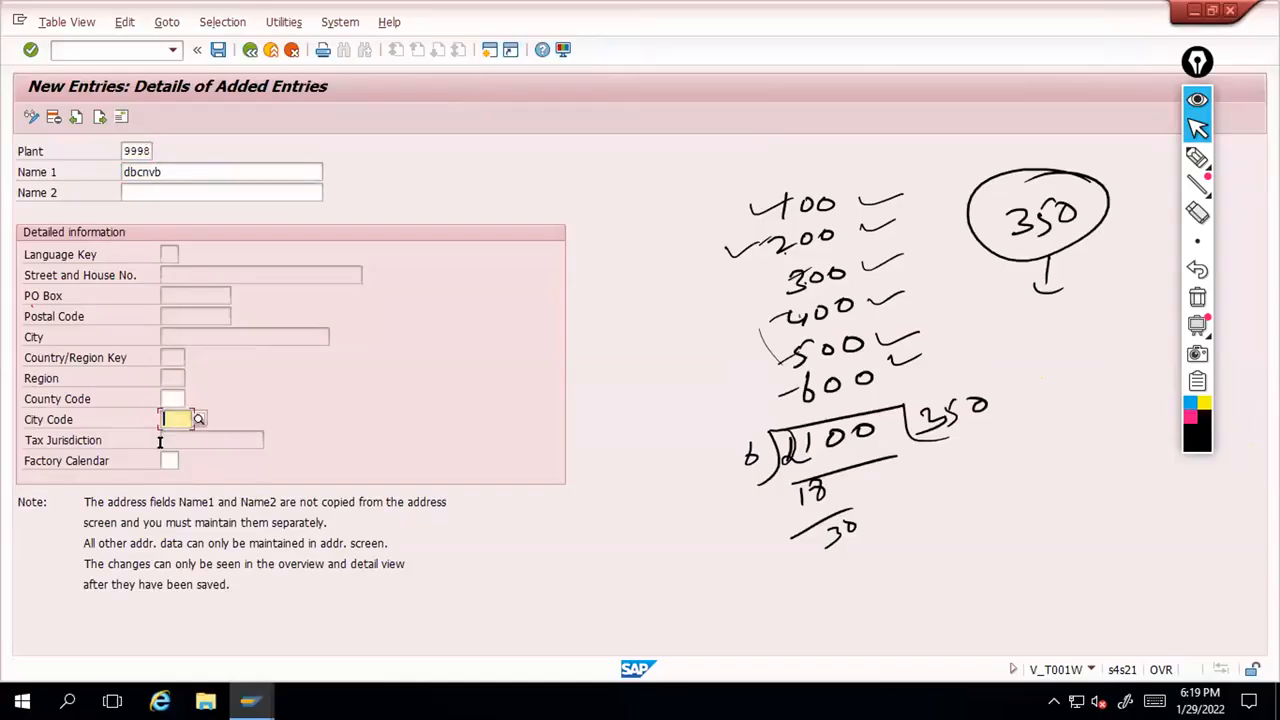
click(166, 459)
click(118, 117)
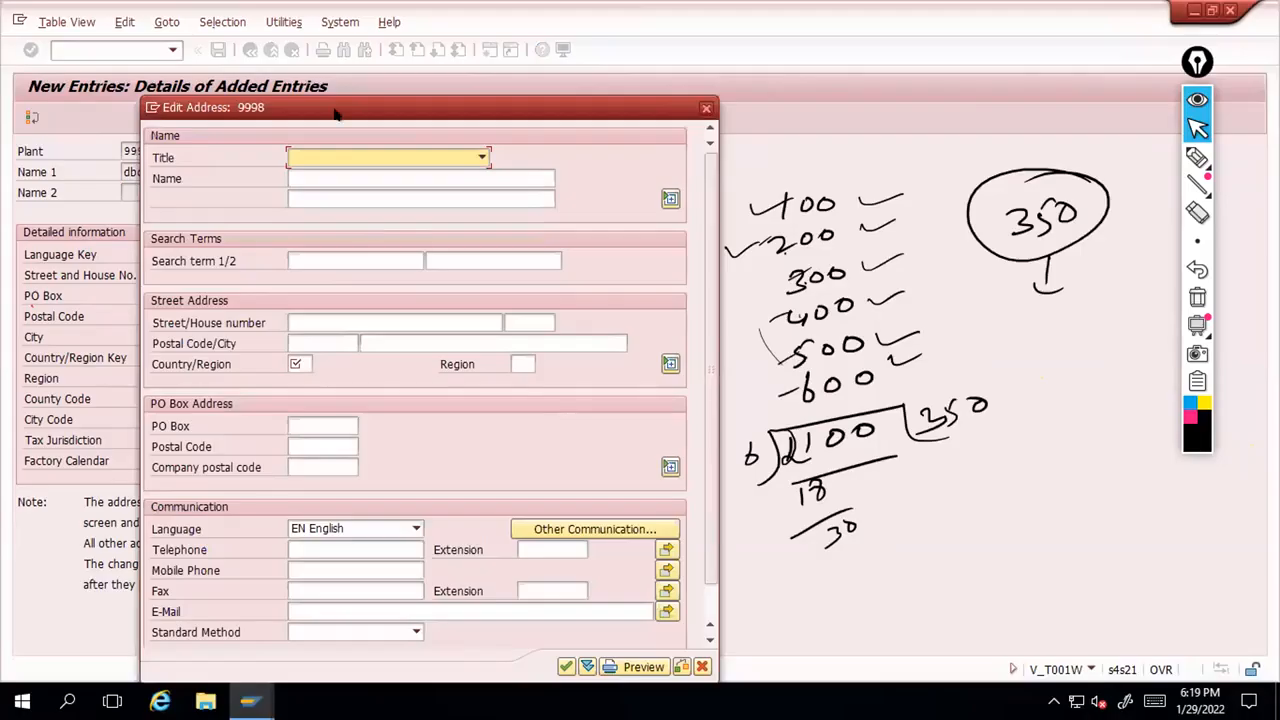
click(707, 108)
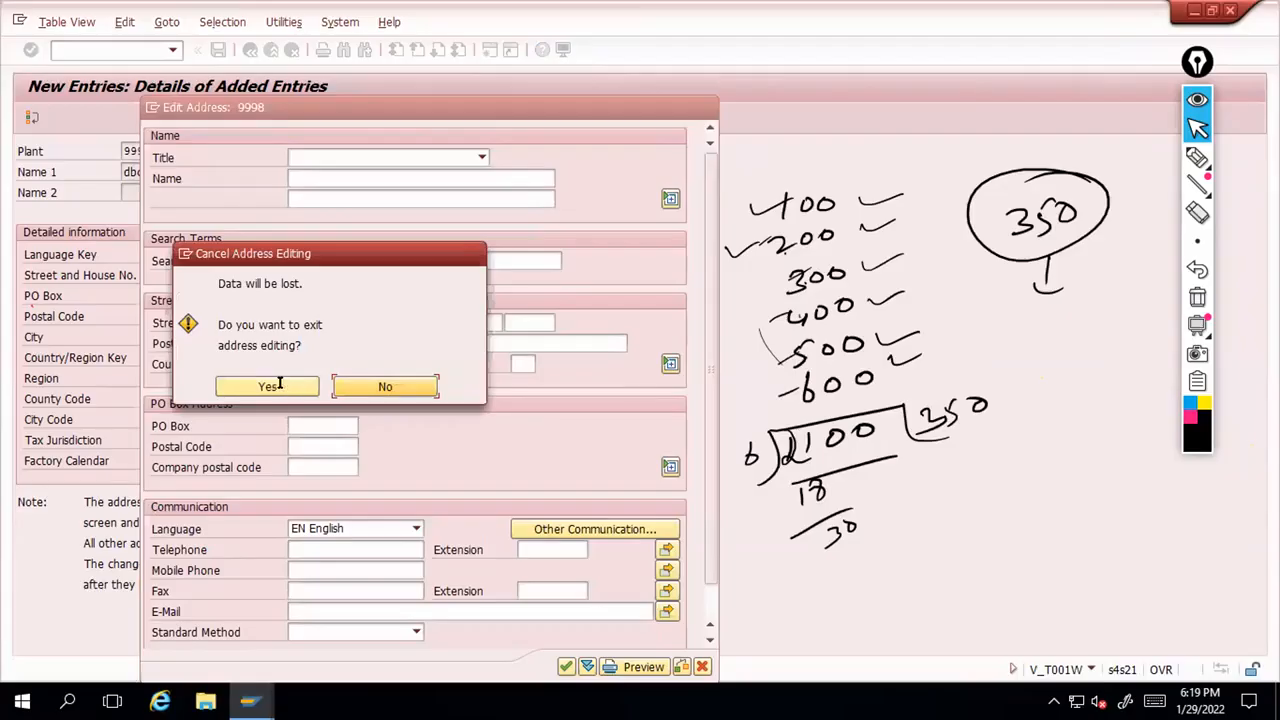
click(268, 386)
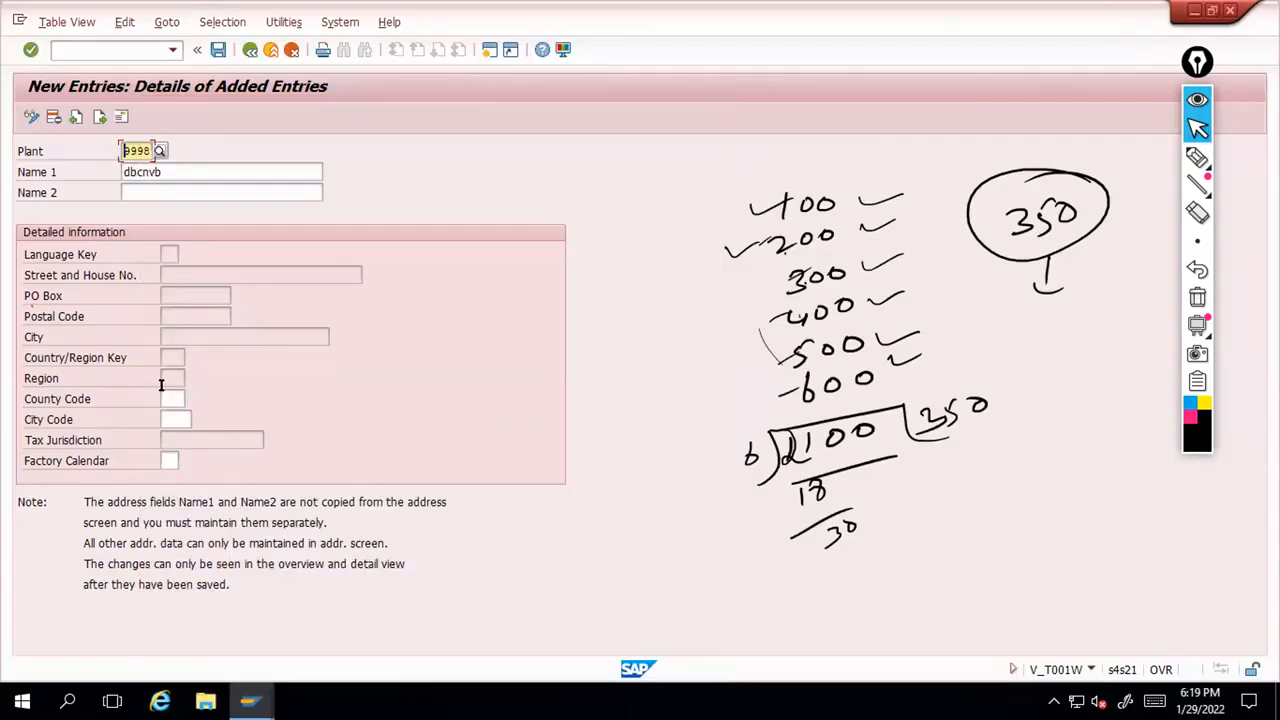
Browse the list of possible county codes for the new plant and close it without choosing one
click(161, 390)
click(192, 399)
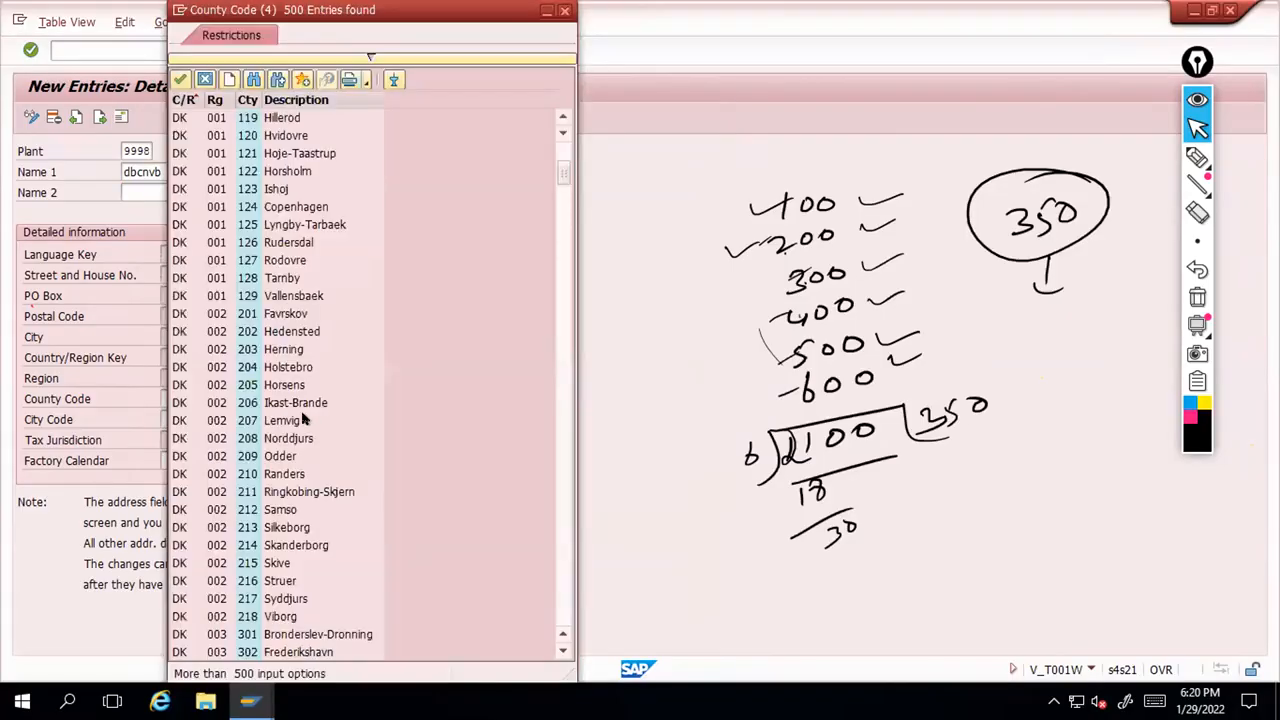
scroll(303, 420, down, 10)
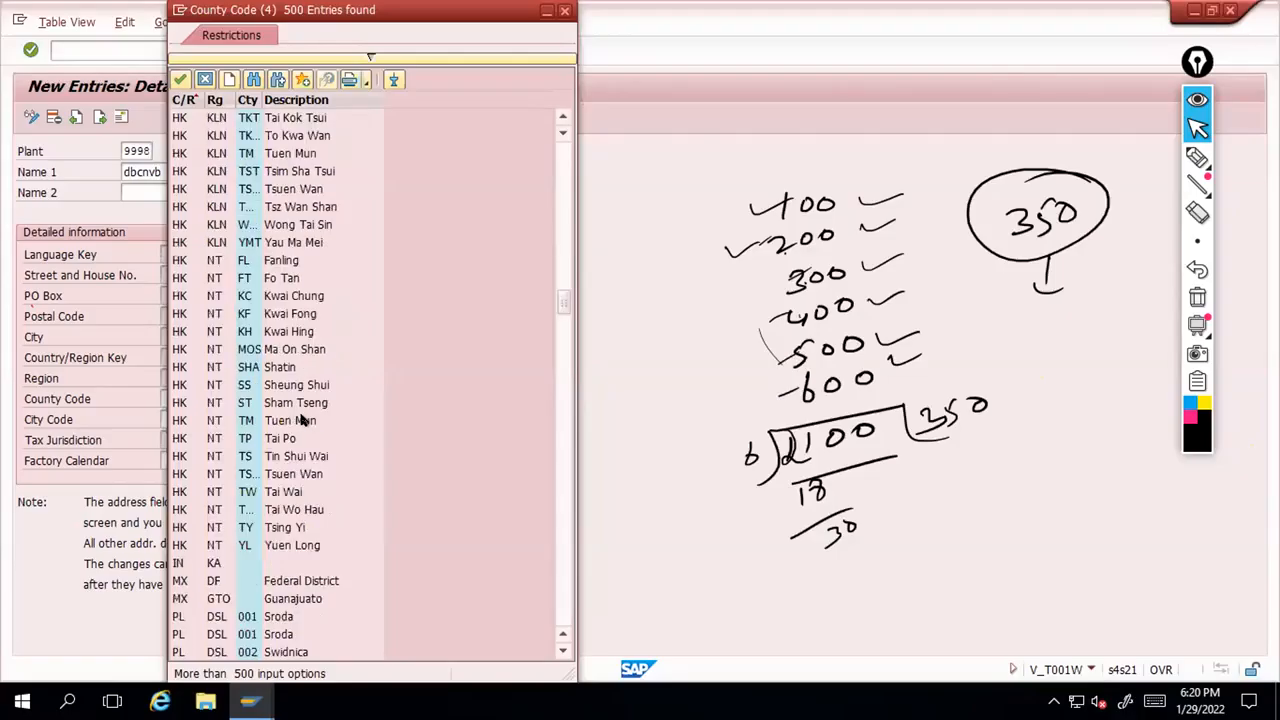
scroll(303, 420, down, 8)
scroll(303, 420, down, 20)
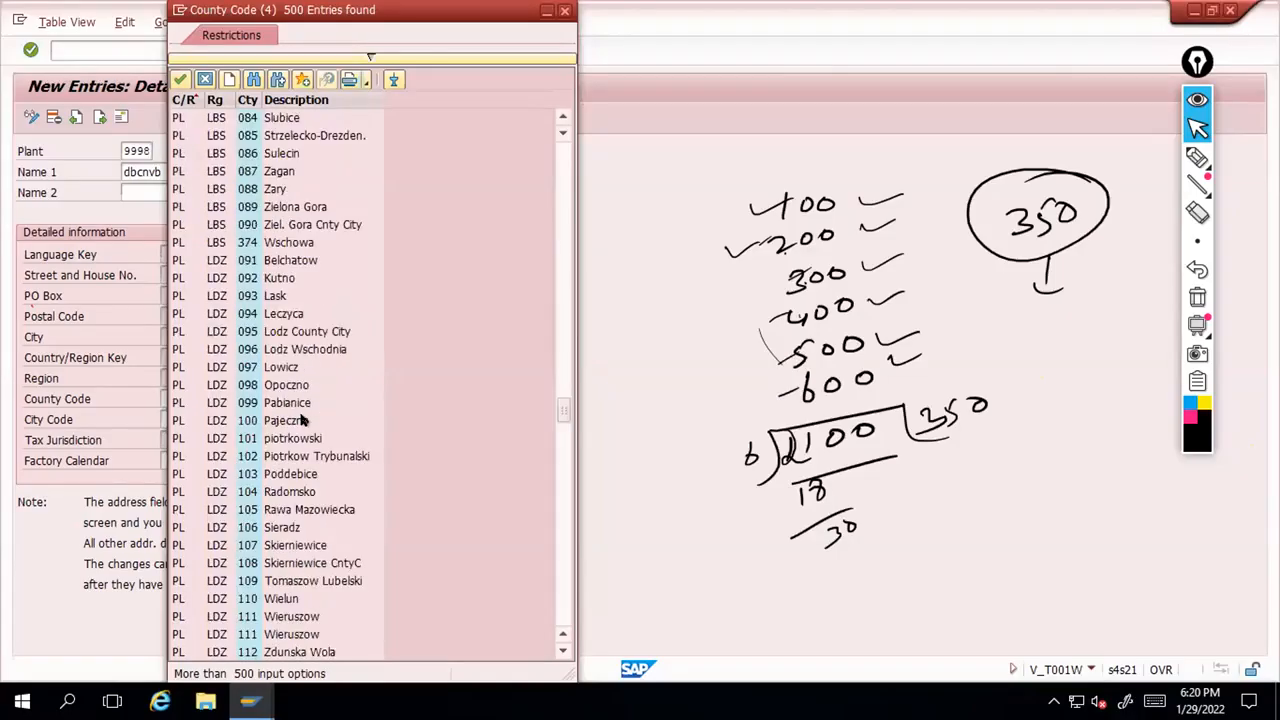
scroll(303, 420, up, 10)
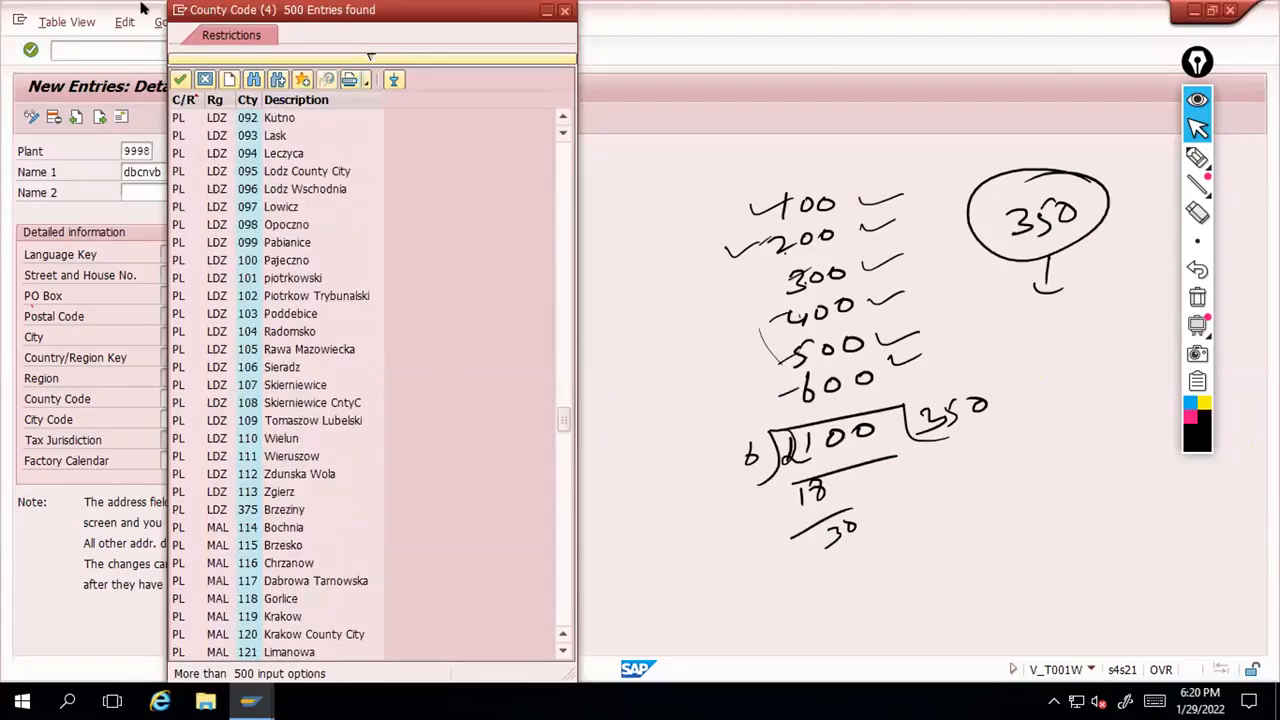
click(205, 80)
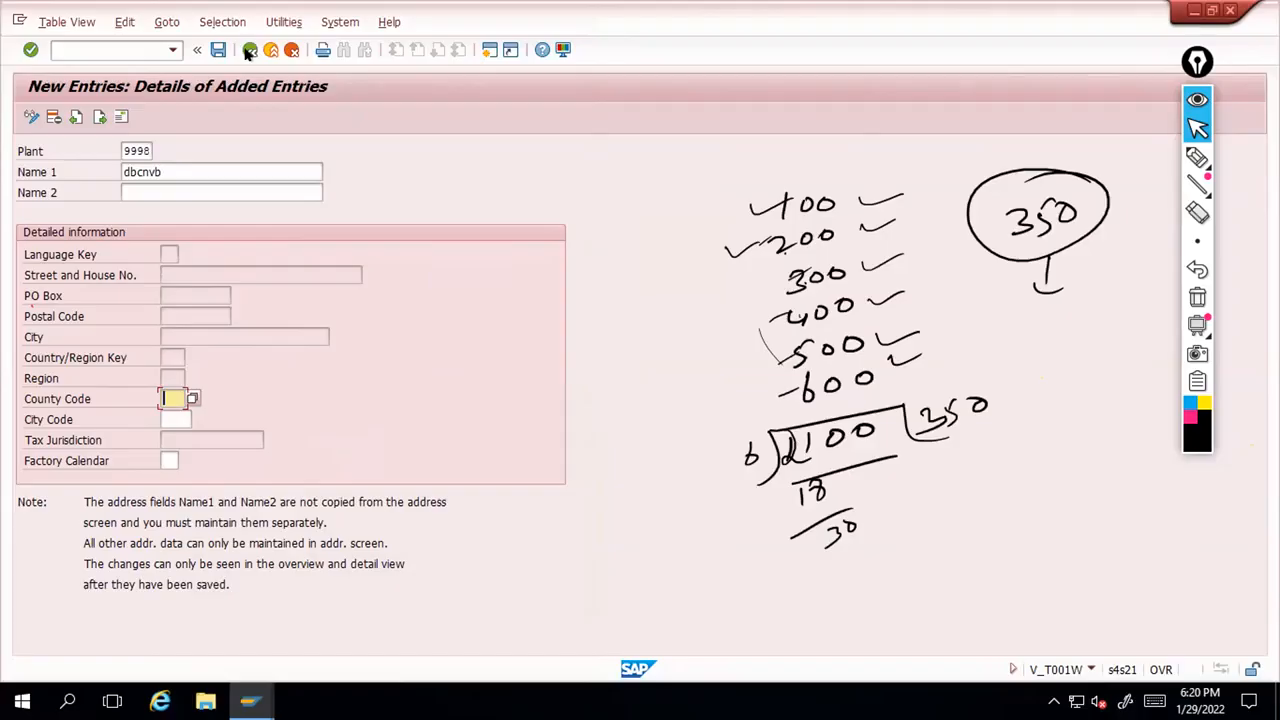
Return to the plants overview without address data, then delete plant 9998 and save under customizing request A4HK900039
click(248, 53)
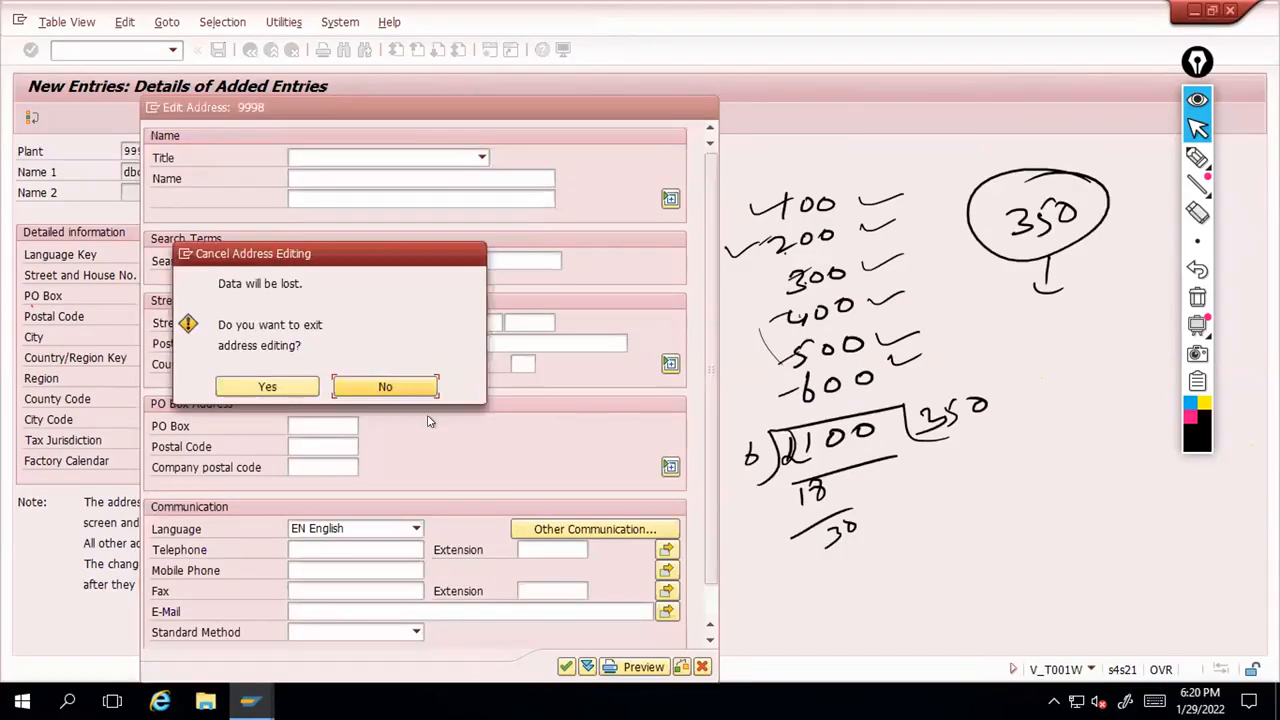
click(267, 386)
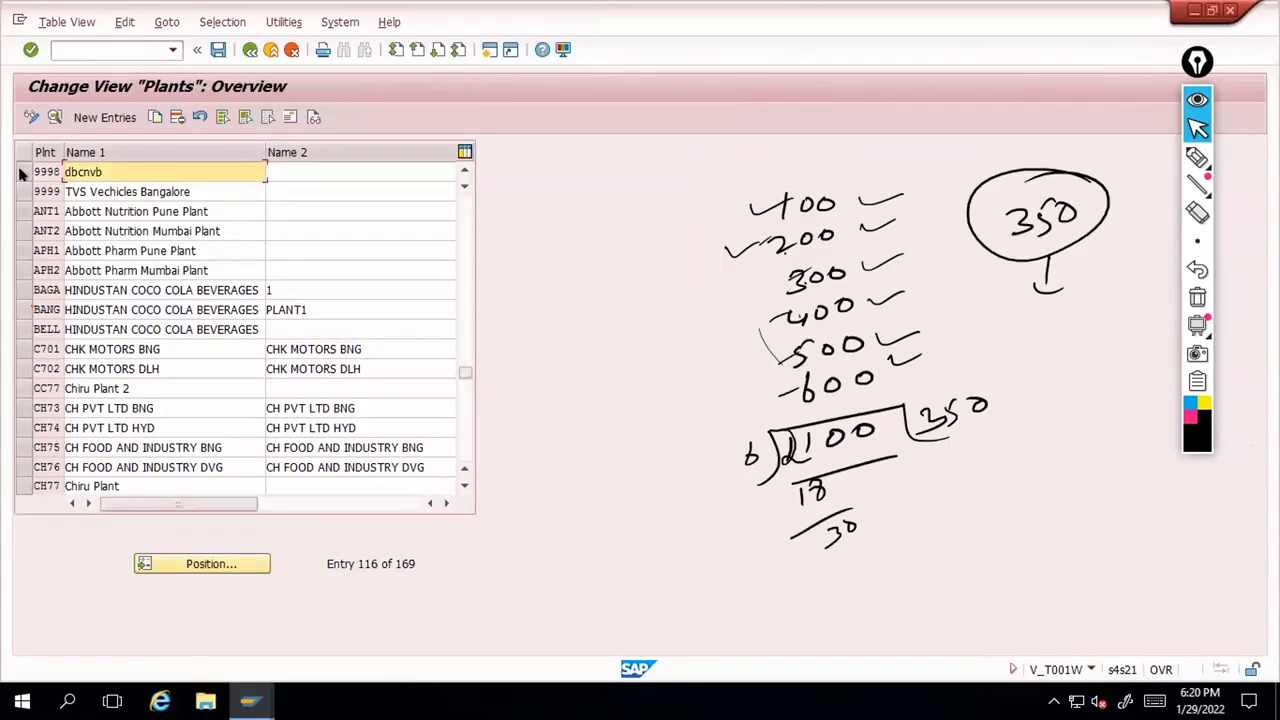
click(177, 117)
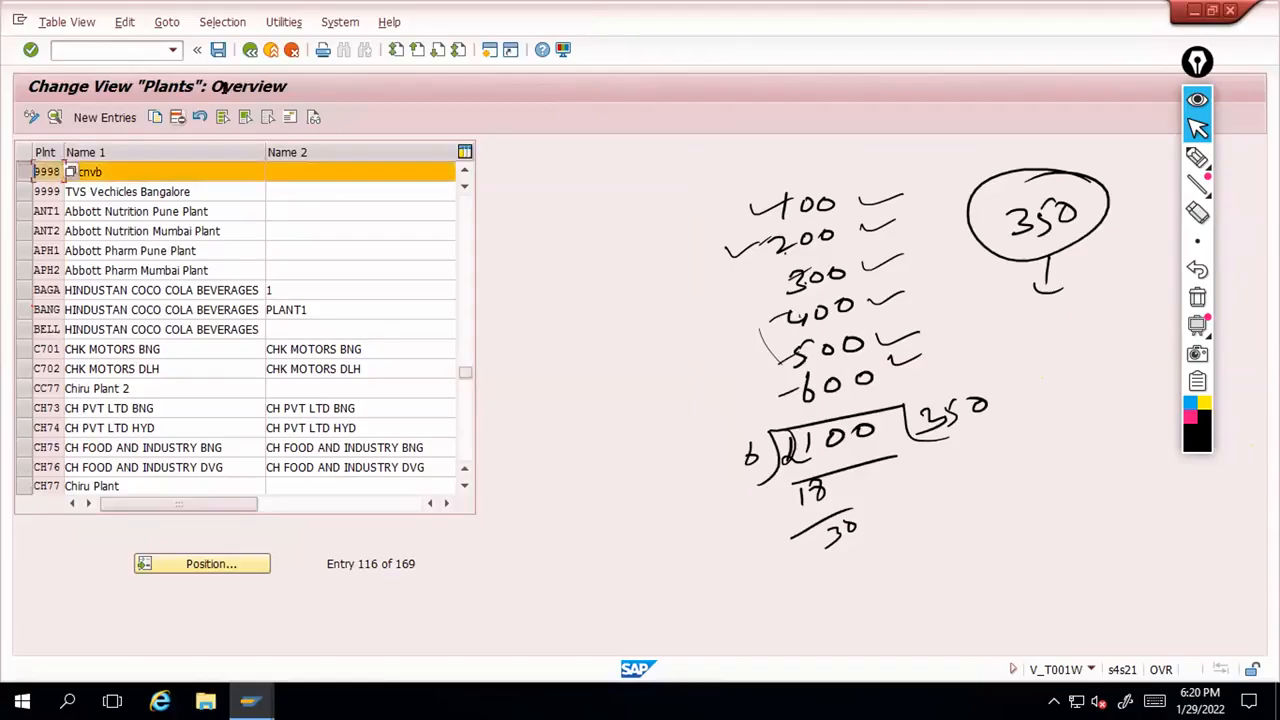
click(217, 50)
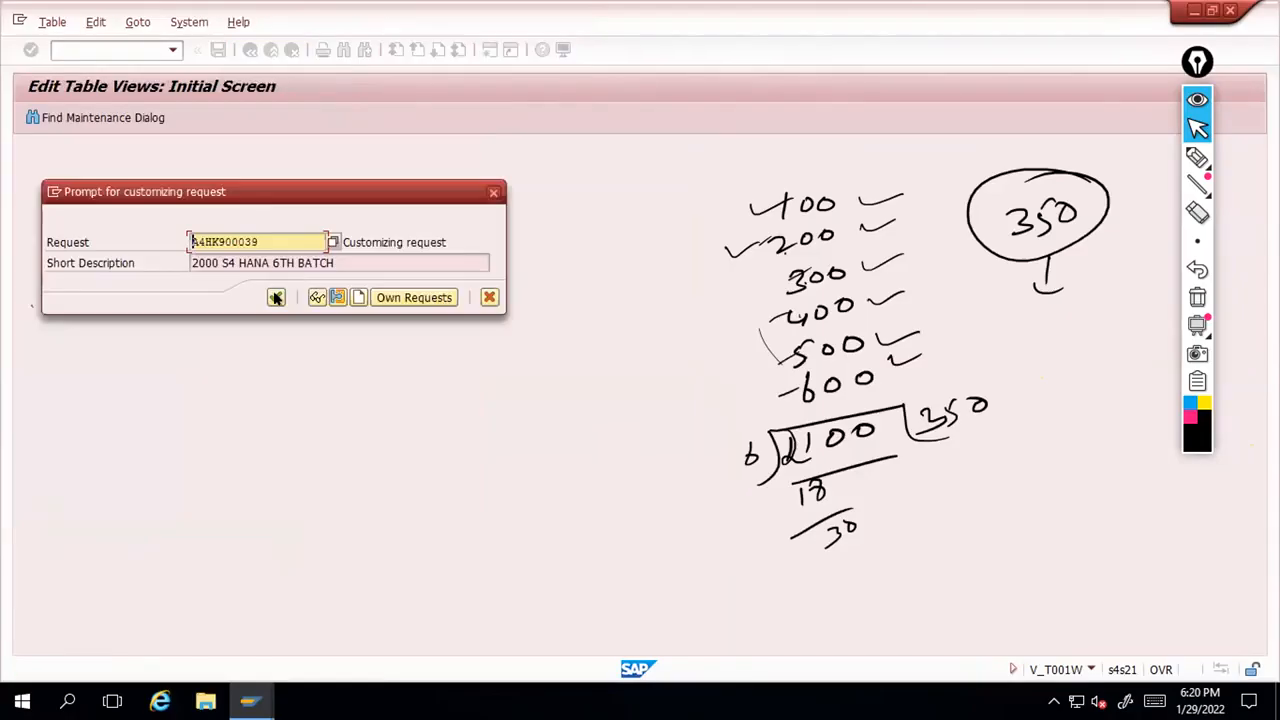
click(277, 297)
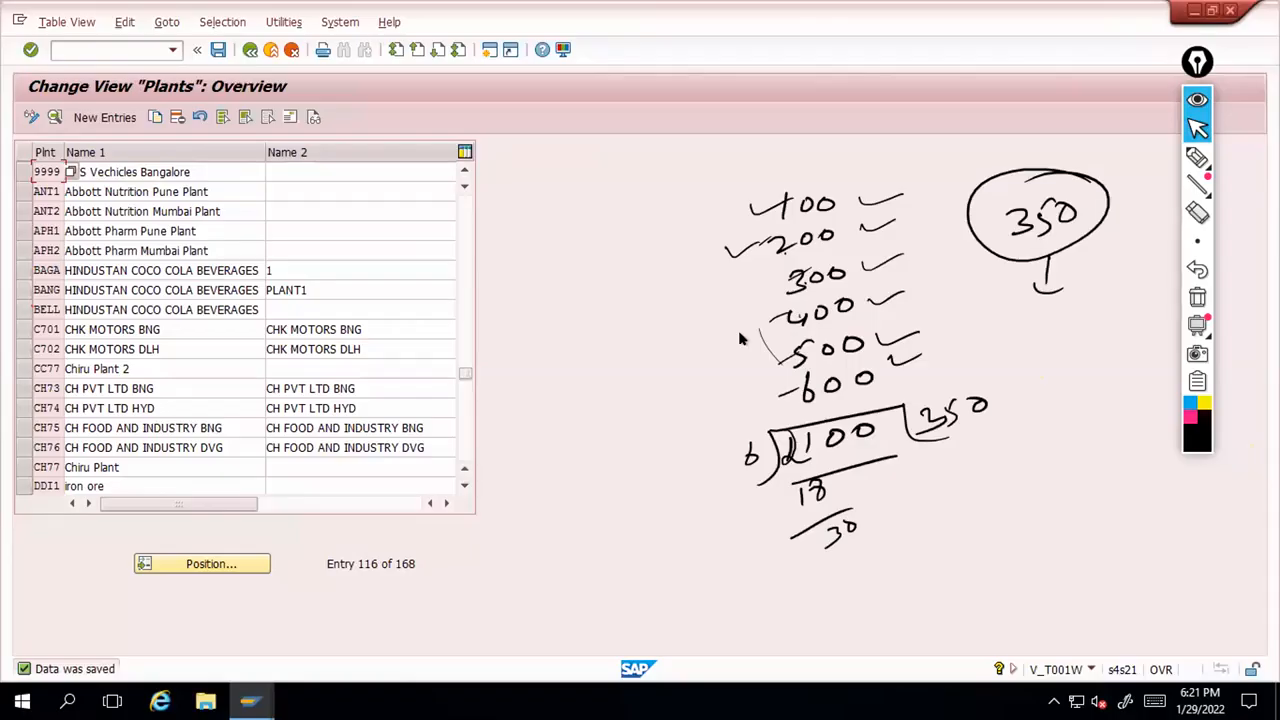
Open transaction EC01 in a new session and go to the navigation of the company code's organizational structure, dismissing its help text
click(489, 49)
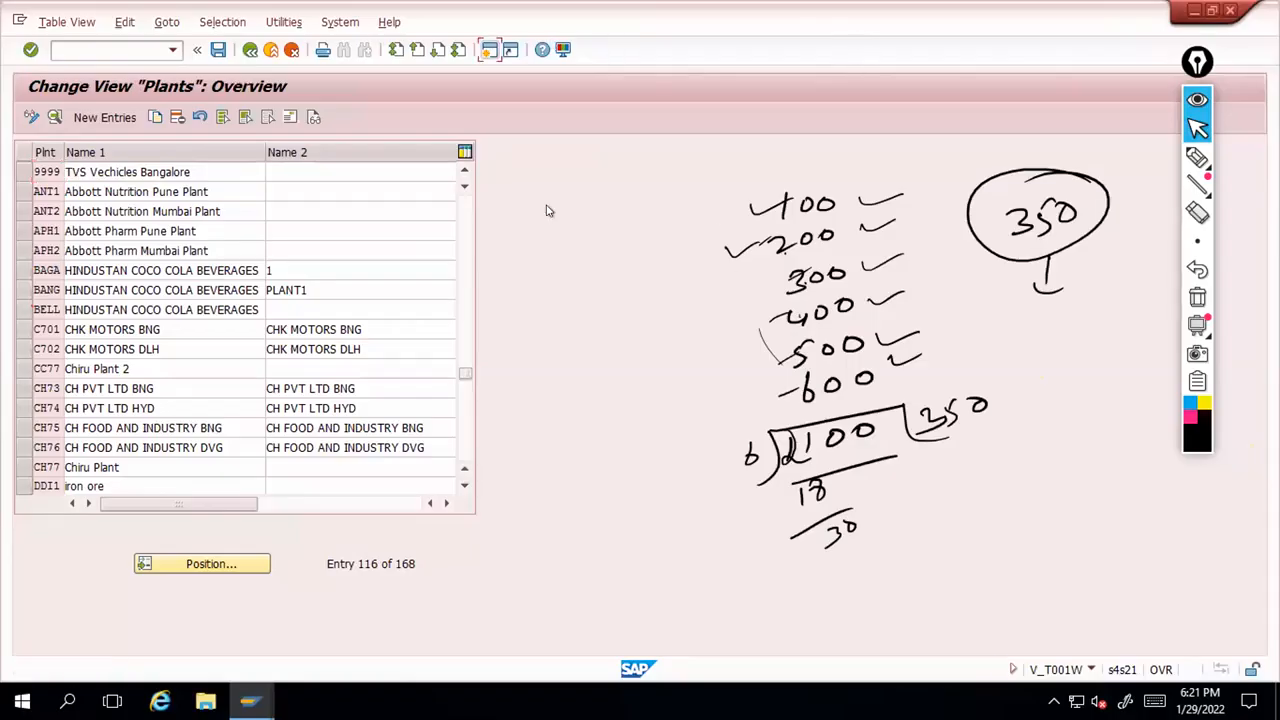
text(e)
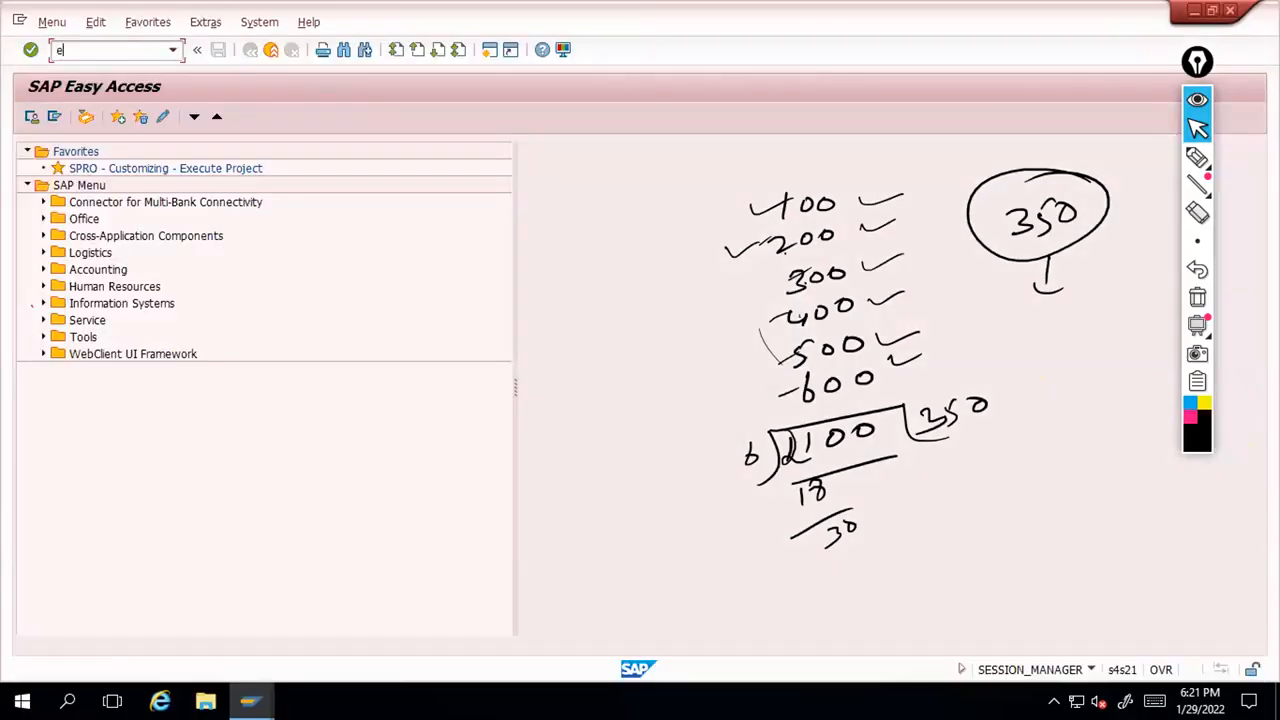
text(c01)
key(Return)
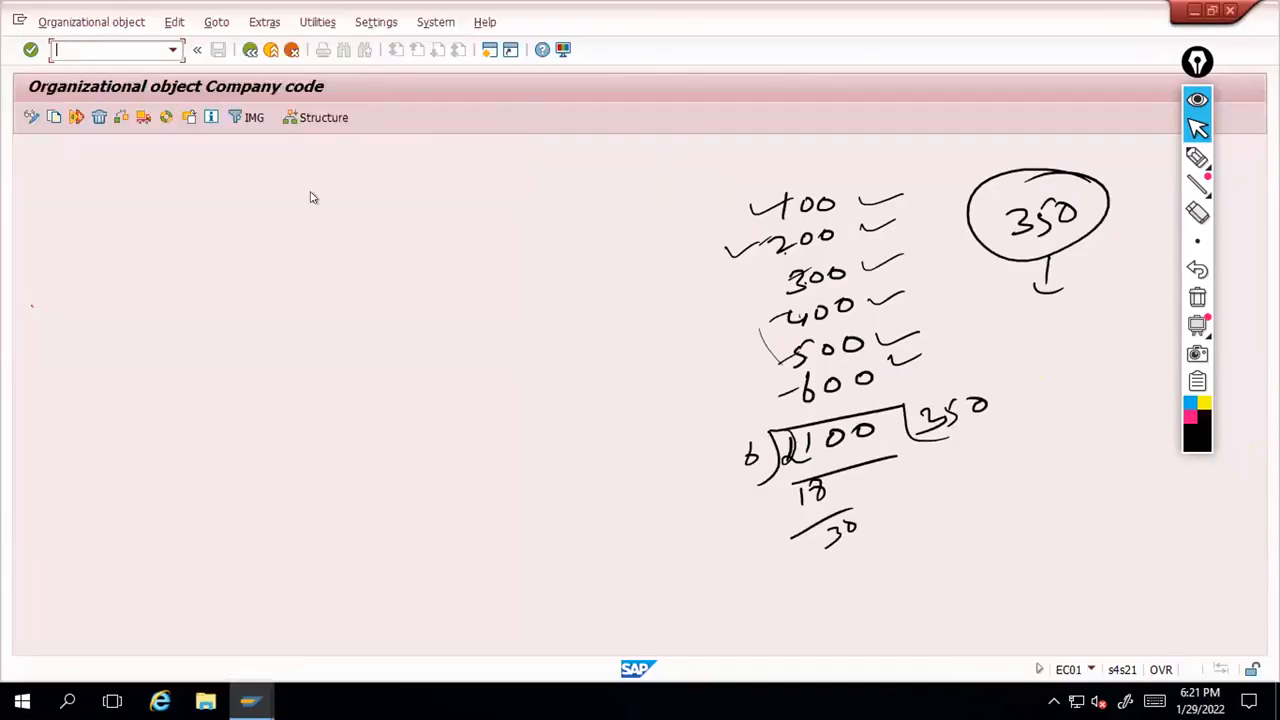
click(318, 118)
click(192, 118)
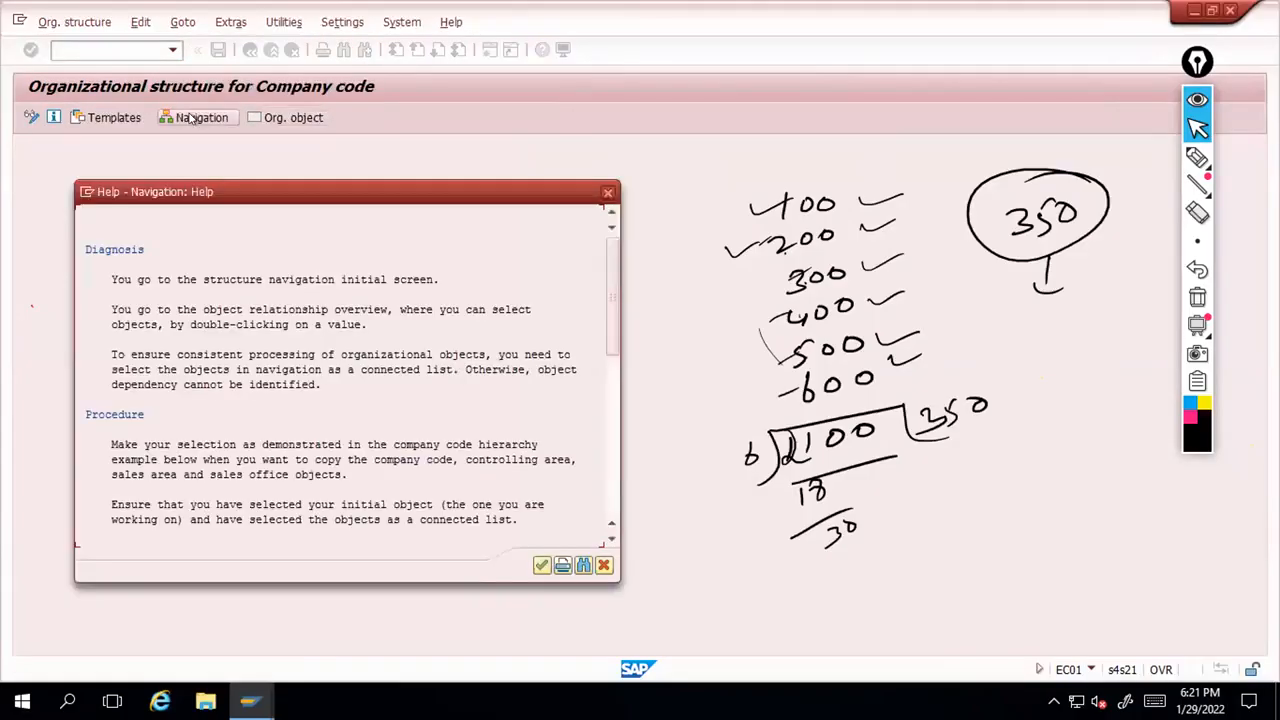
click(541, 565)
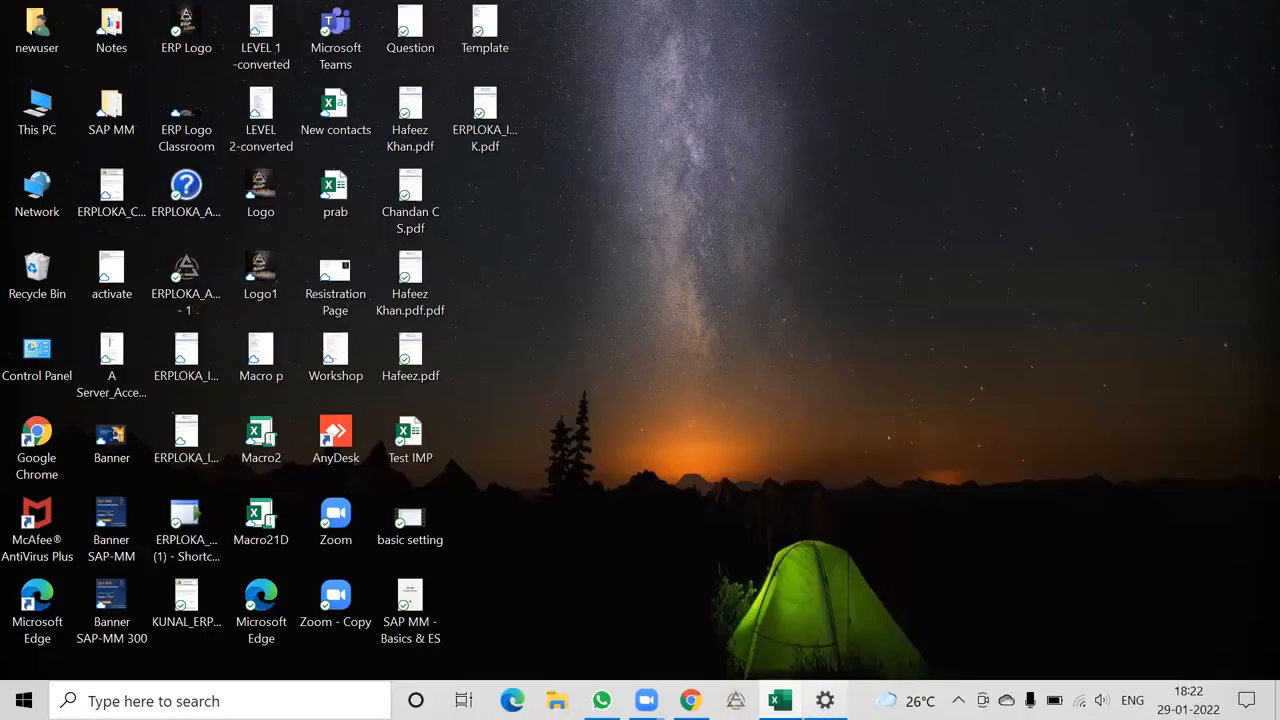
Switch to the Excel workbook Book1
click(779, 700)
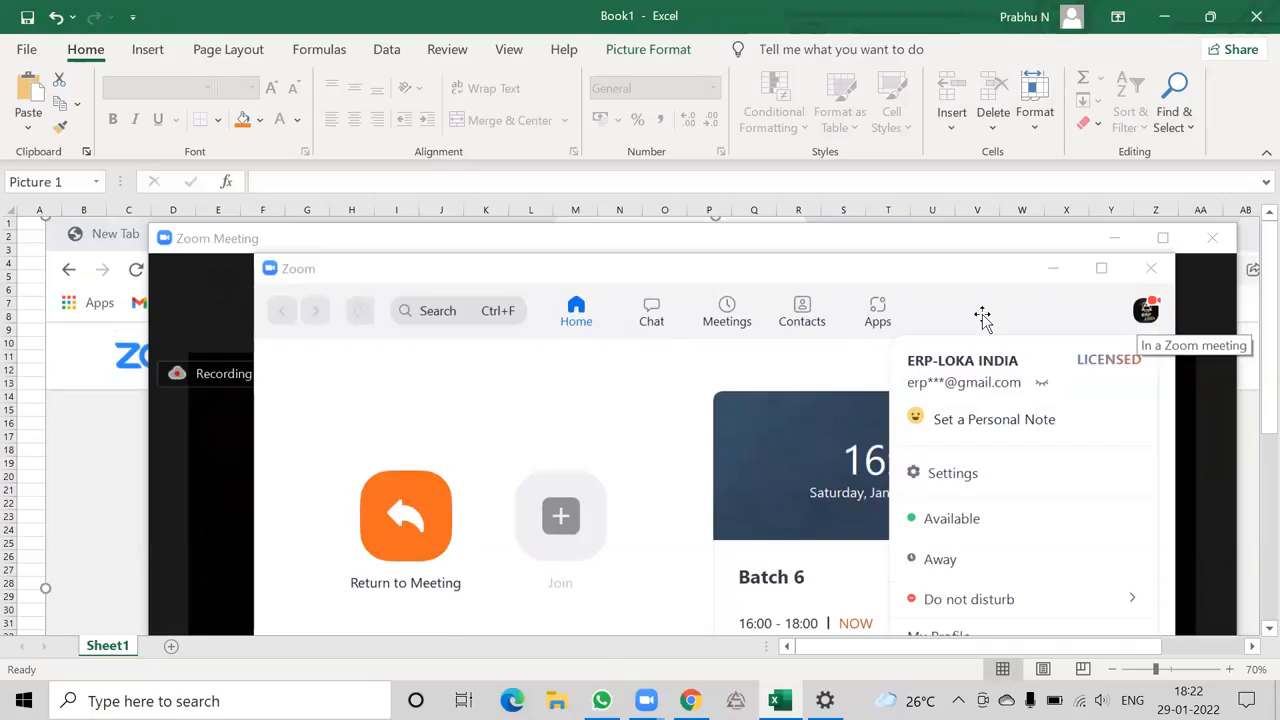
scroll(528, 283, down, 1)
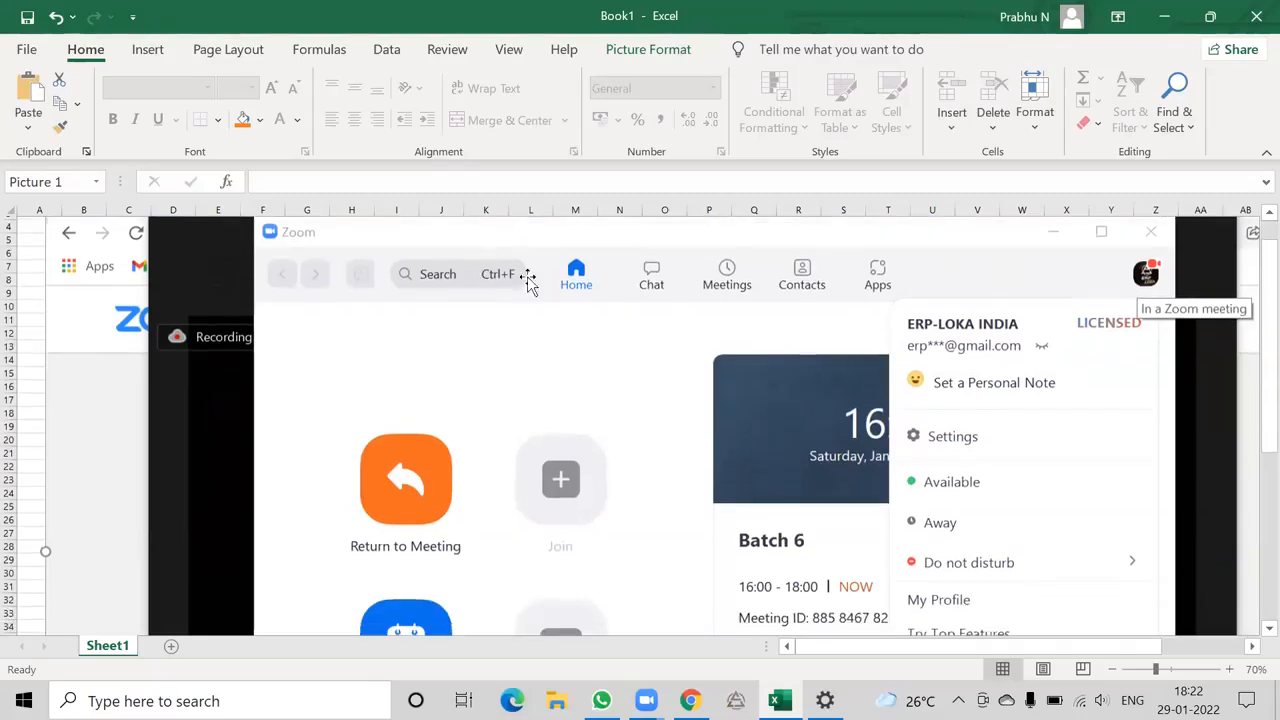
scroll(1140, 280, down, 1)
scroll(1040, 360, down, 3)
scroll(977, 334, up, 4)
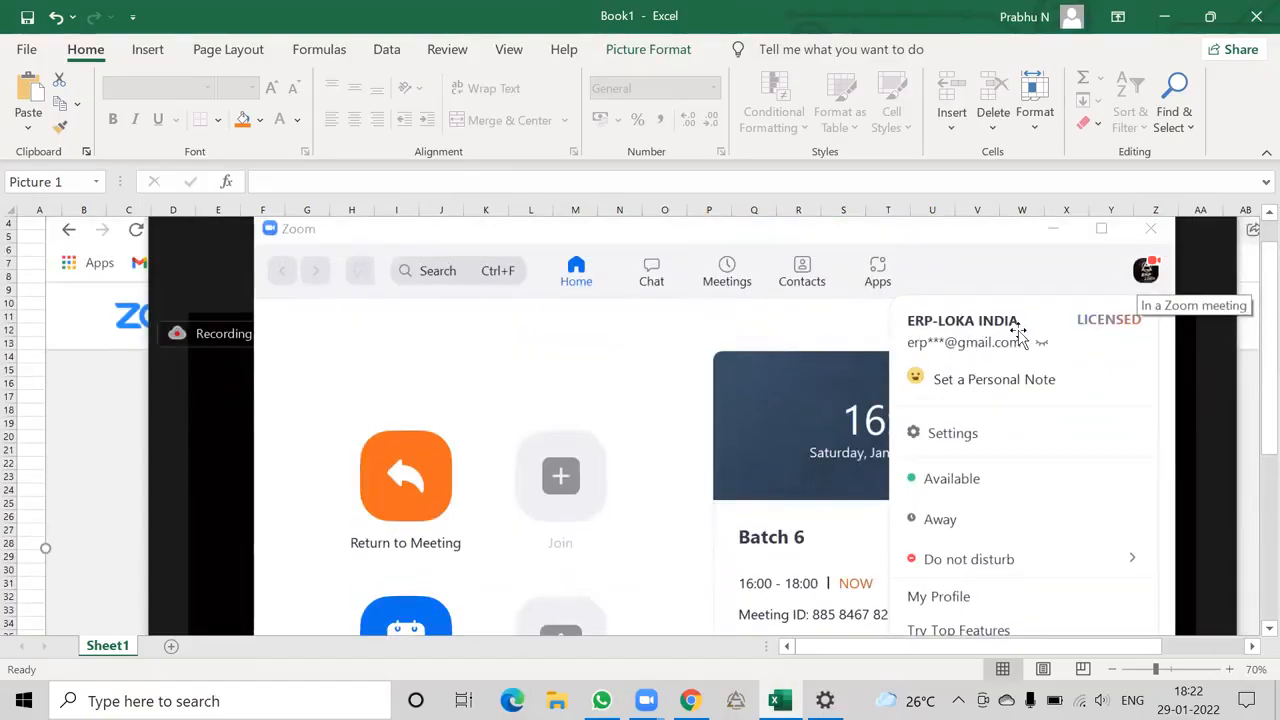
scroll(1018, 333, down, 1)
scroll(1023, 408, up, 2)
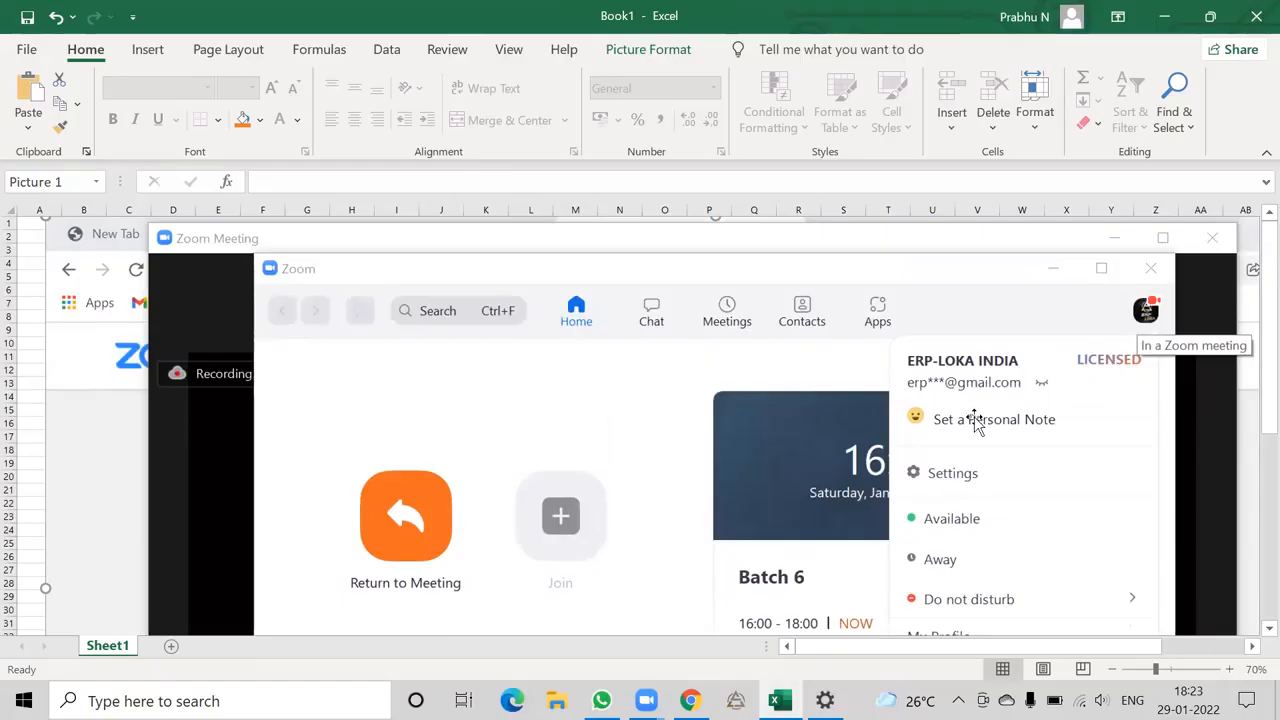
scroll(971, 417, down, 1)
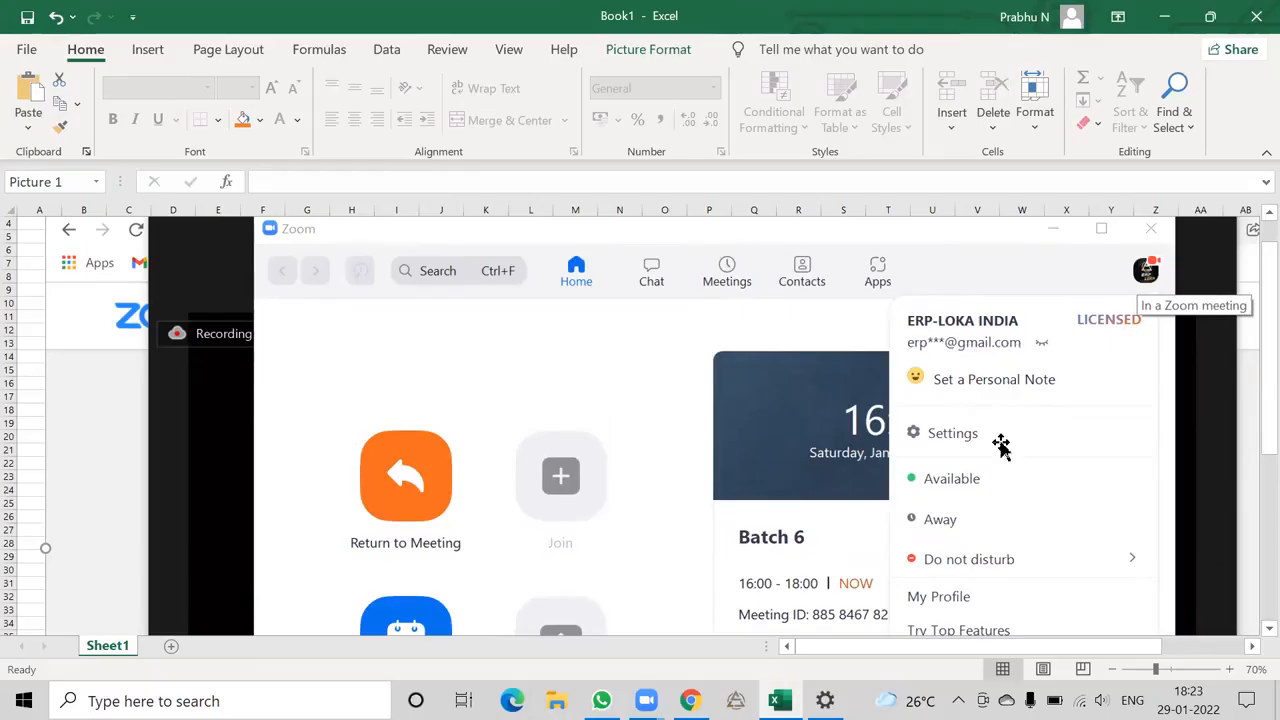
scroll(983, 431, up, 1)
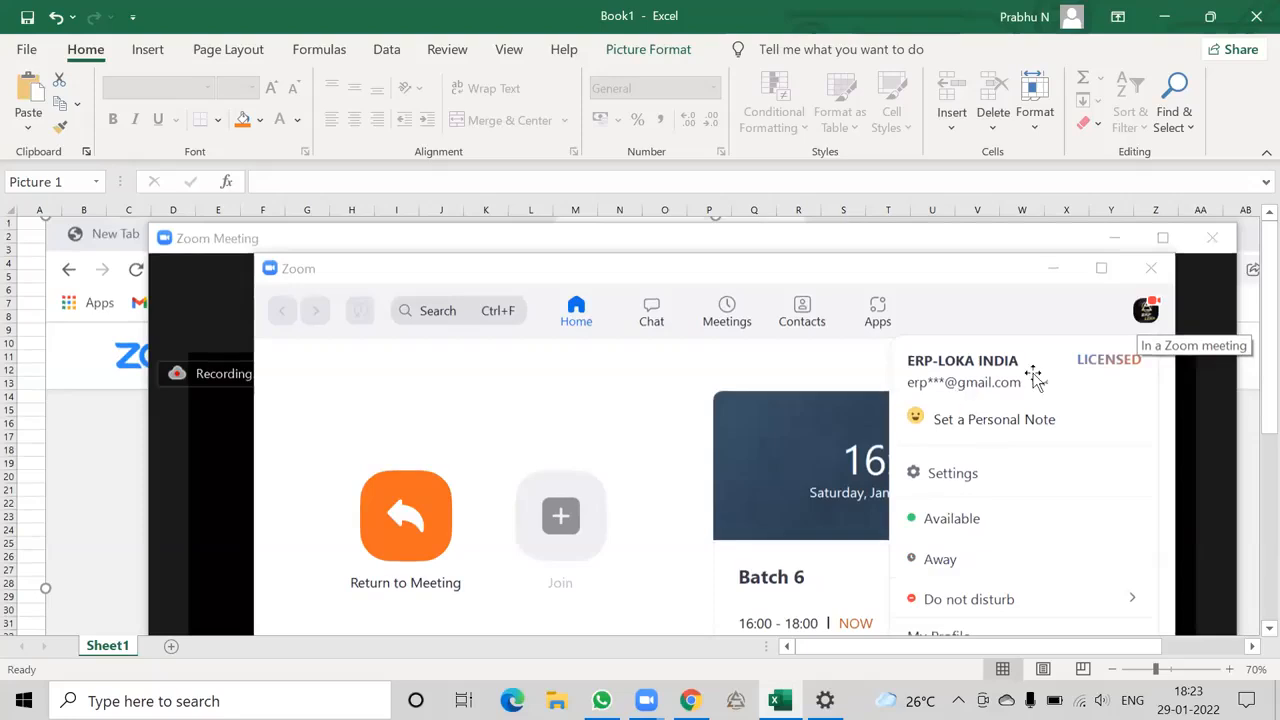
scroll(877, 366, down, 1)
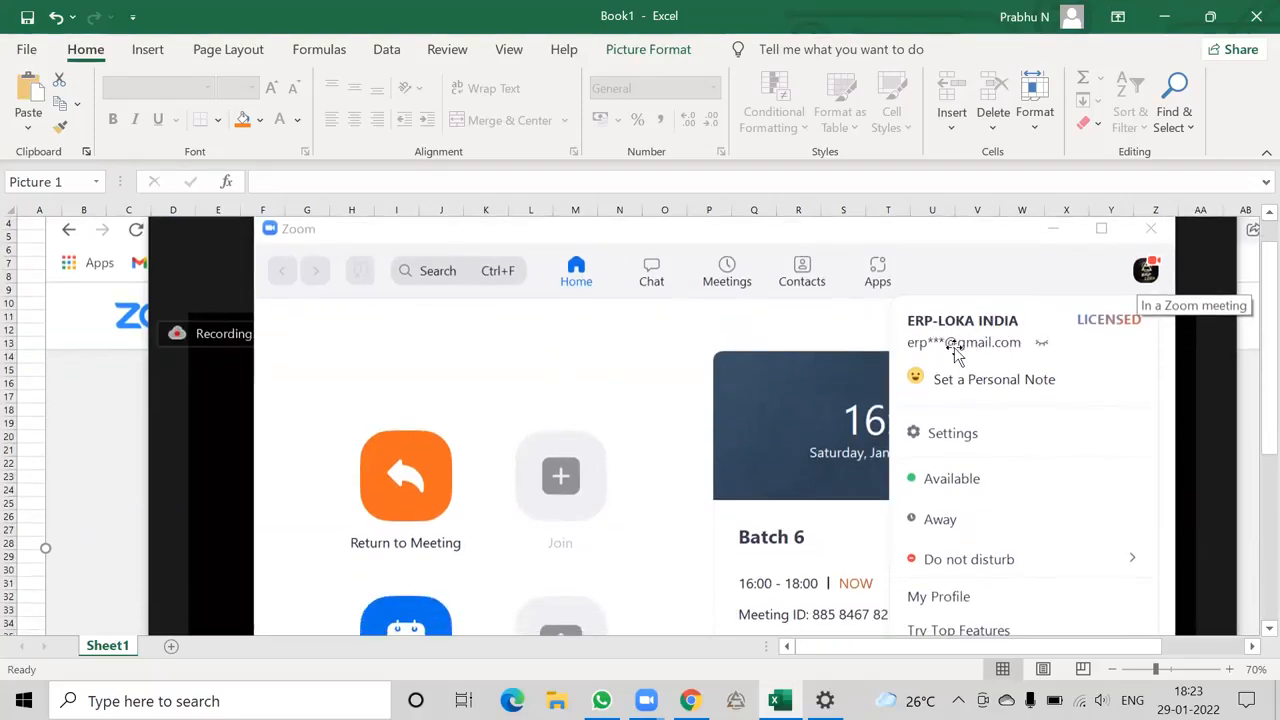
scroll(945, 380, down, 1)
scroll(934, 405, down, 4)
scroll(934, 405, up, 6)
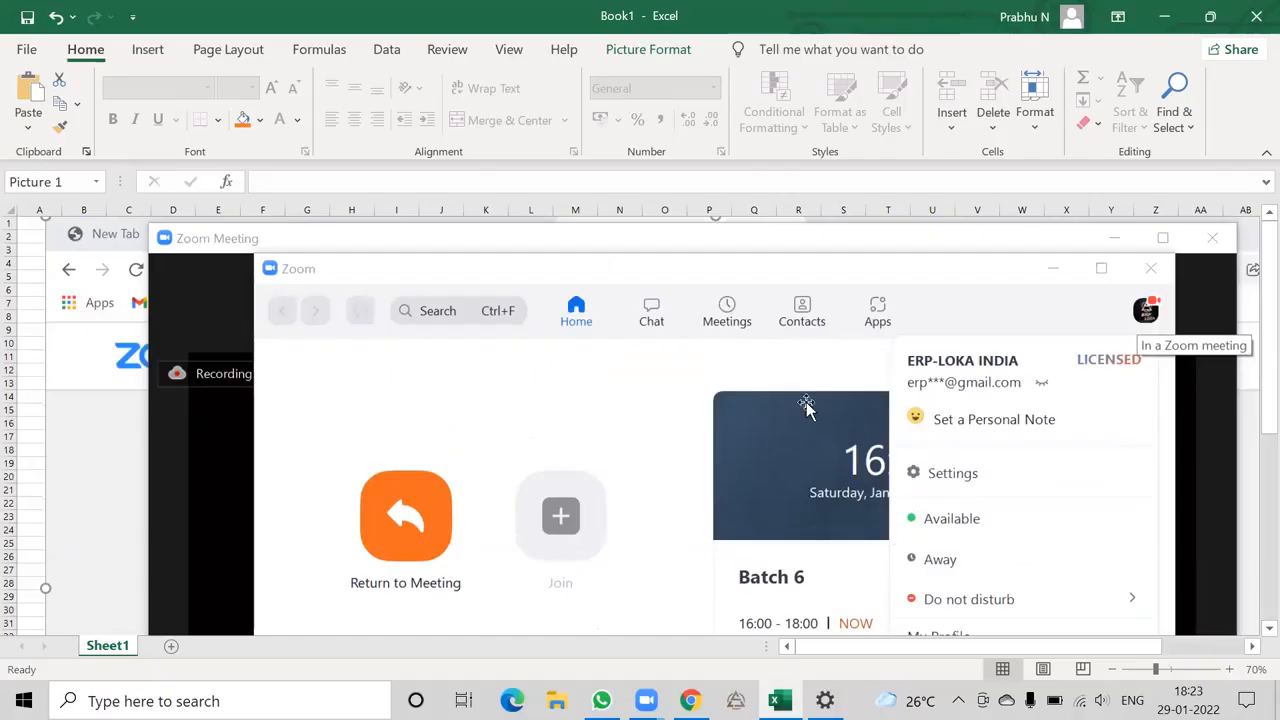
scroll(623, 403, down, 1)
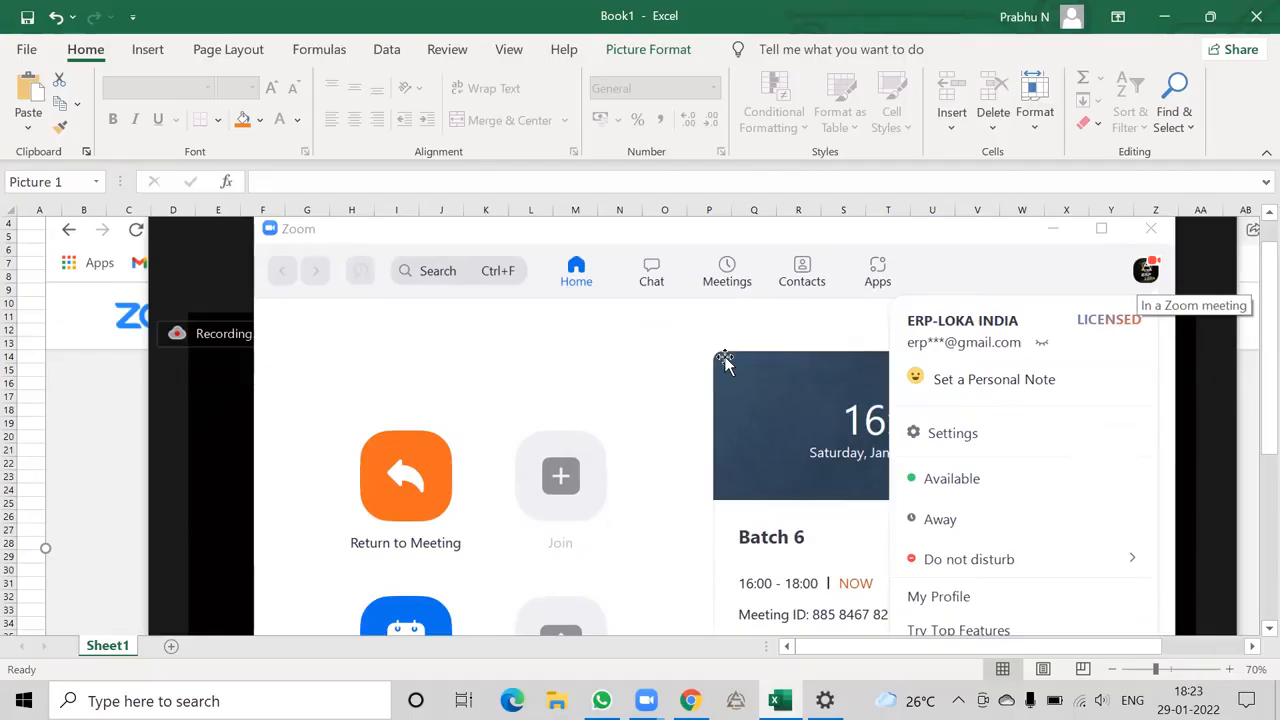
scroll(760, 349, down, 1)
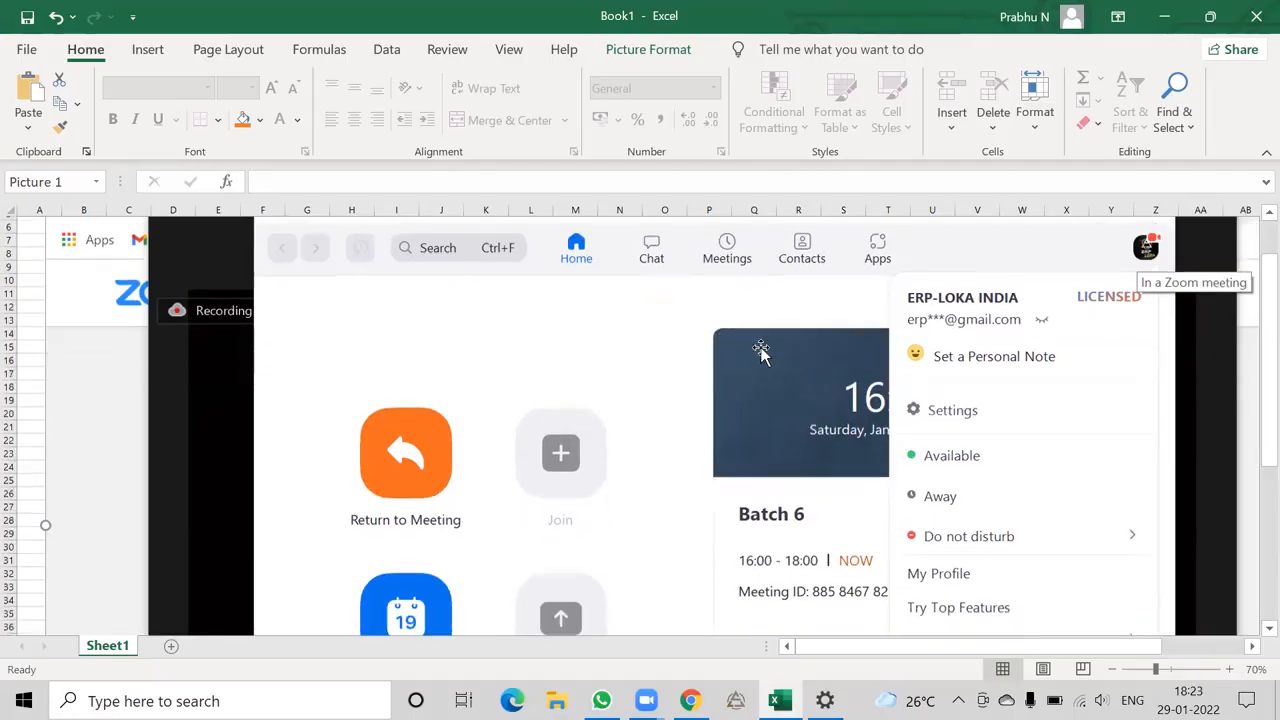
scroll(825, 365, up, 2)
scroll(825, 365, down, 1)
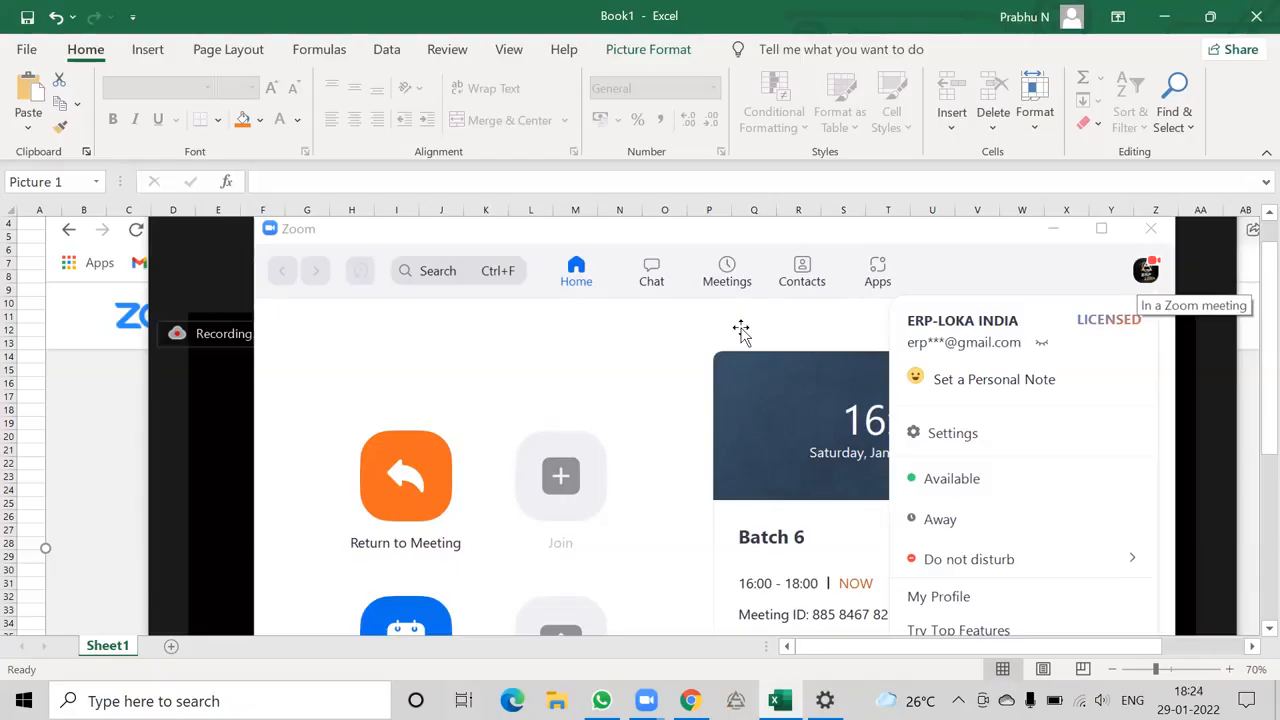
scroll(740, 332, up, 1)
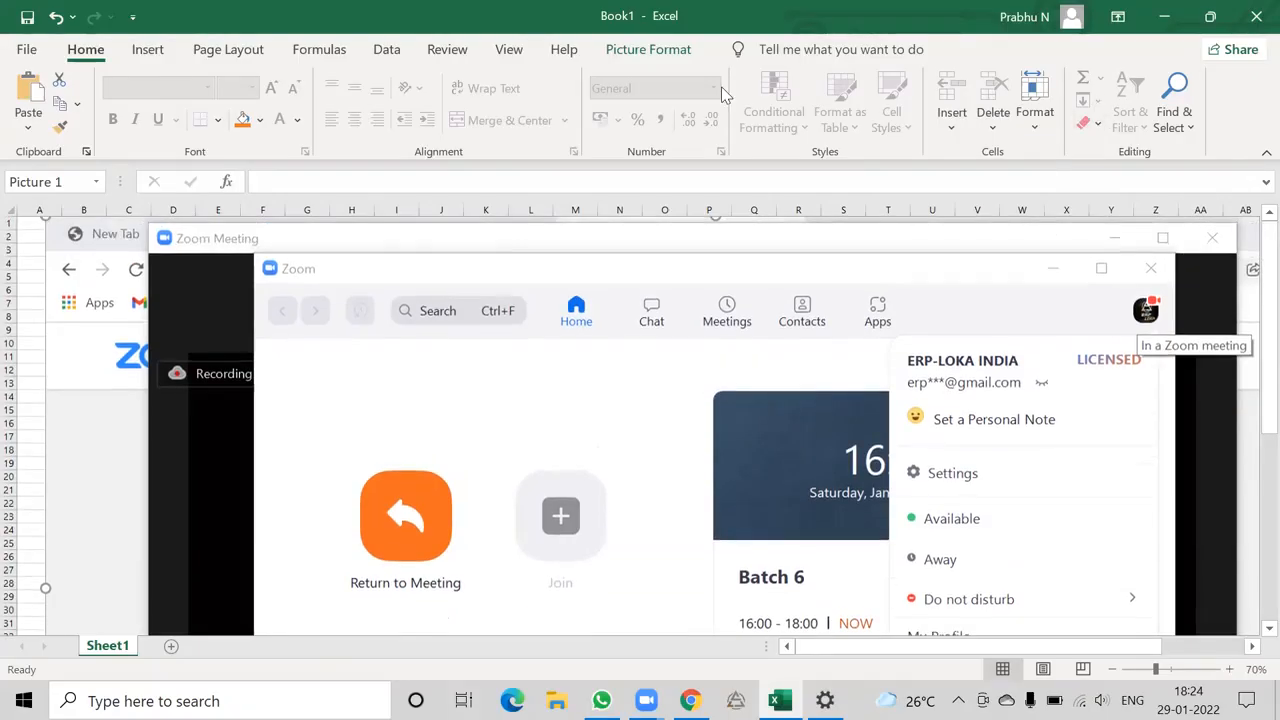